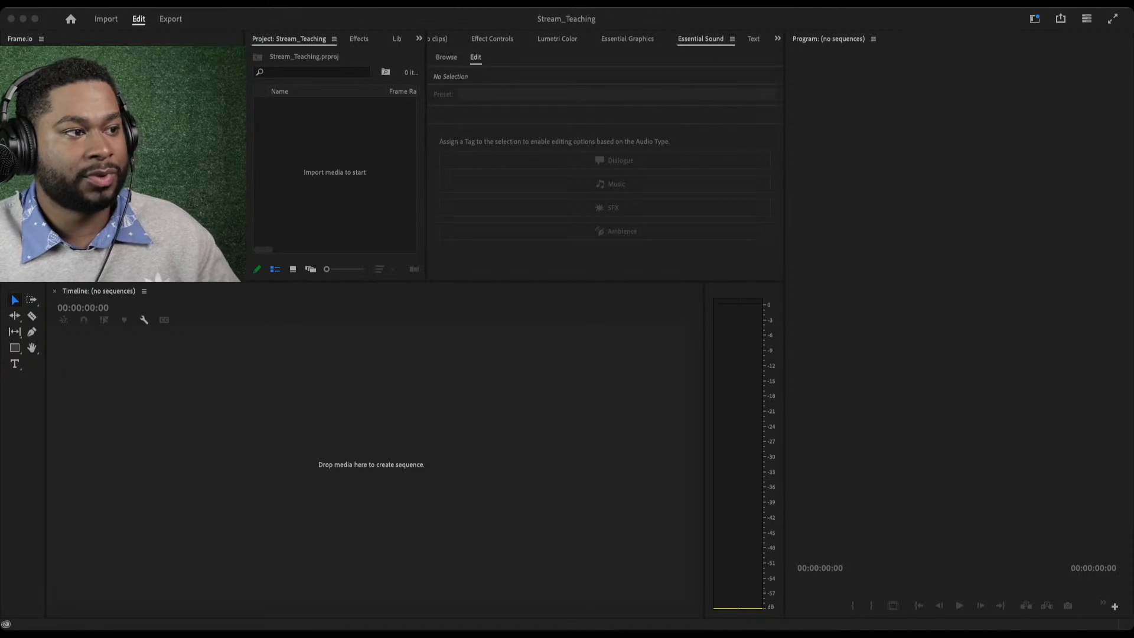
{"action": "left_click", "coordinate": [375, 460]}
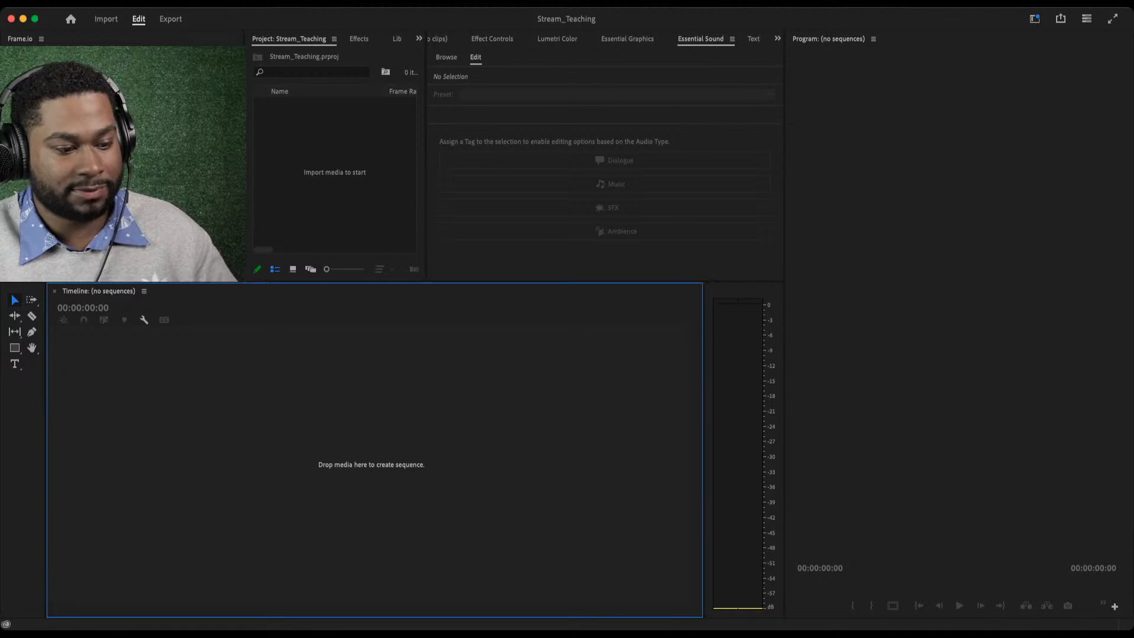
{"action": "key", "text": "super+n"}
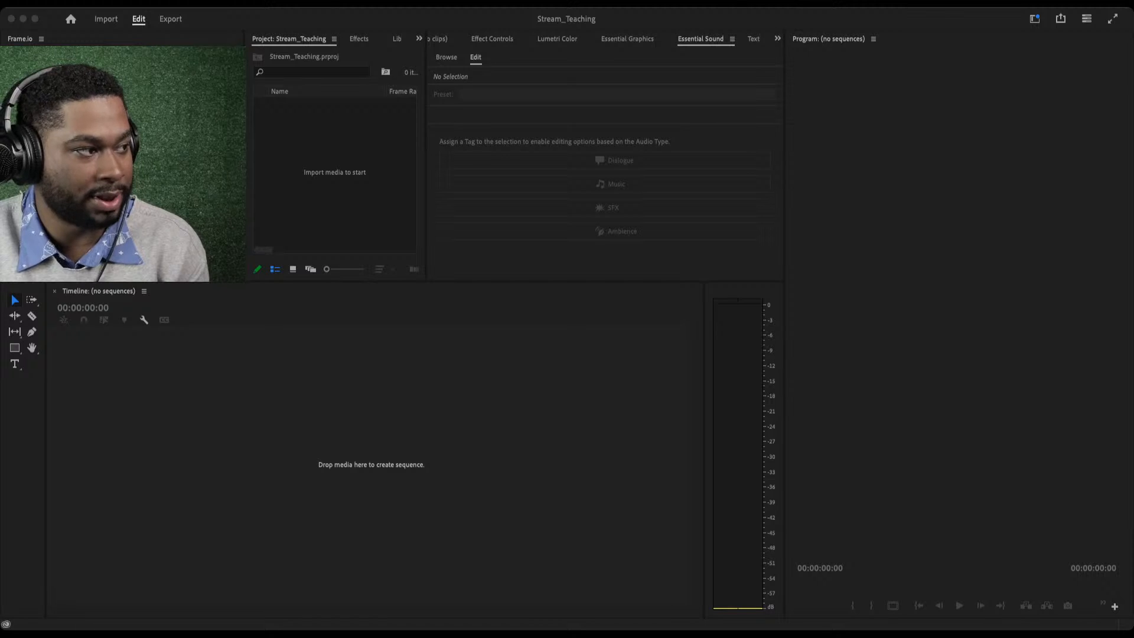
{"action": "left_click", "coordinate": [375, 451]}
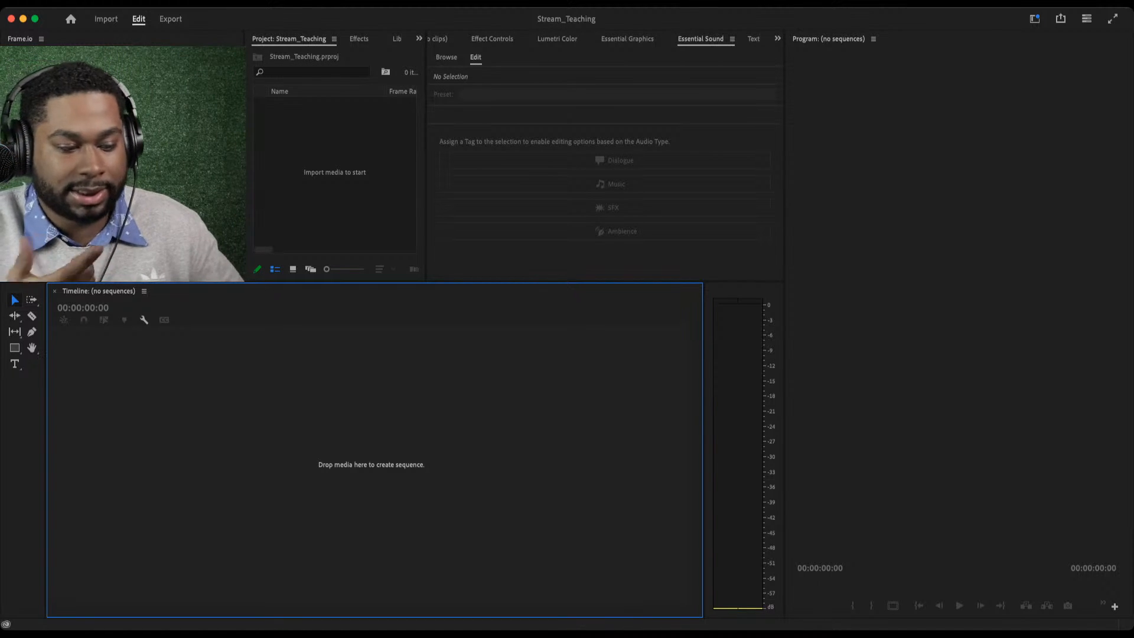
Import the video MVI_1912.MP4 and the audio file Isagi.m4a into the Stream_Teaching project.
{"action": "left_click", "coordinate": [335, 178]}
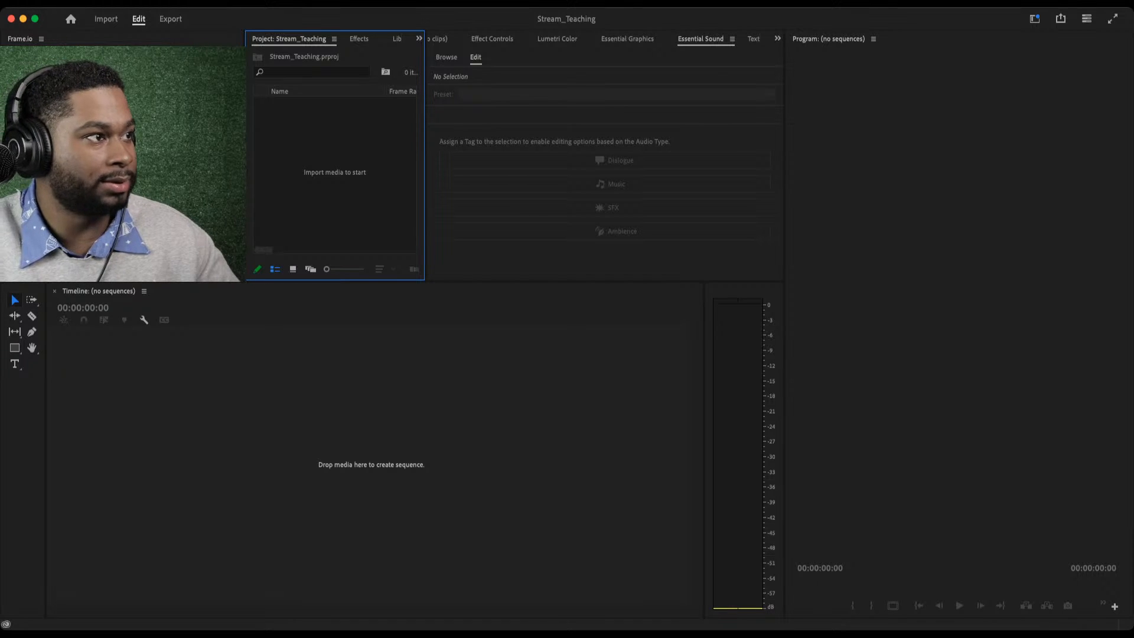
{"action": "key", "text": "super+Tab"}
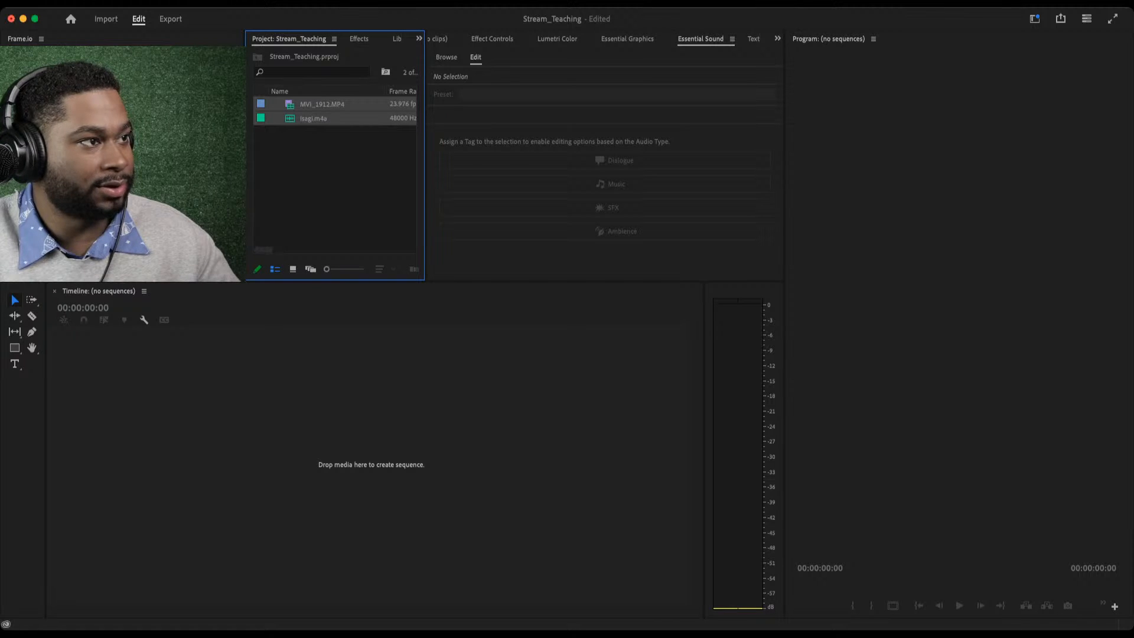
{"action": "left_click", "coordinate": [335, 183]}
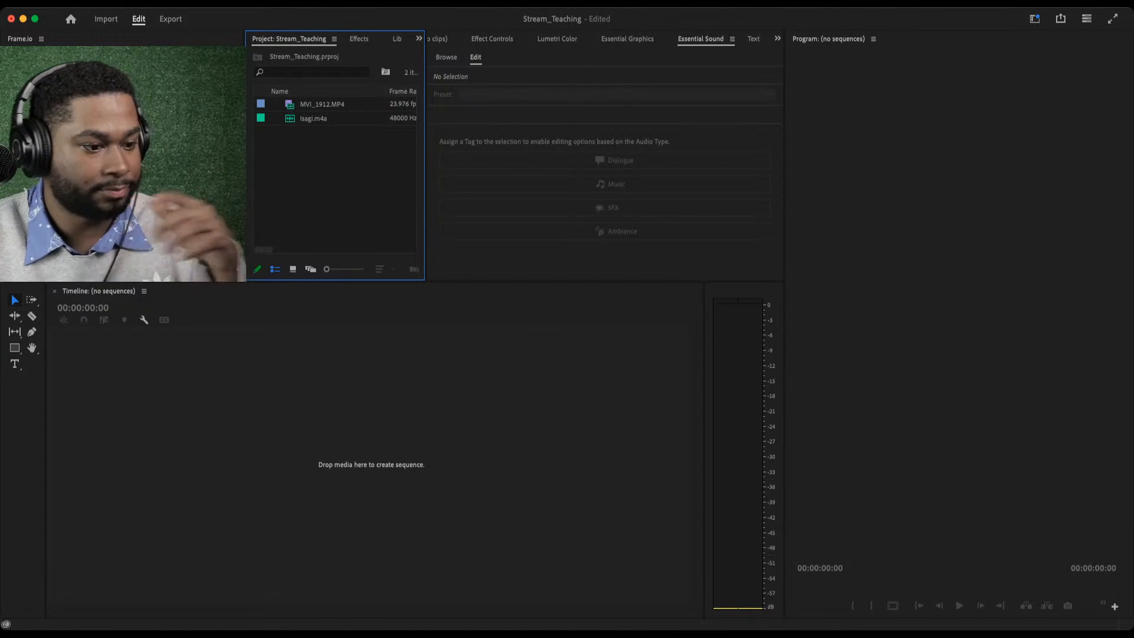
{"action": "left_click", "coordinate": [314, 118]}
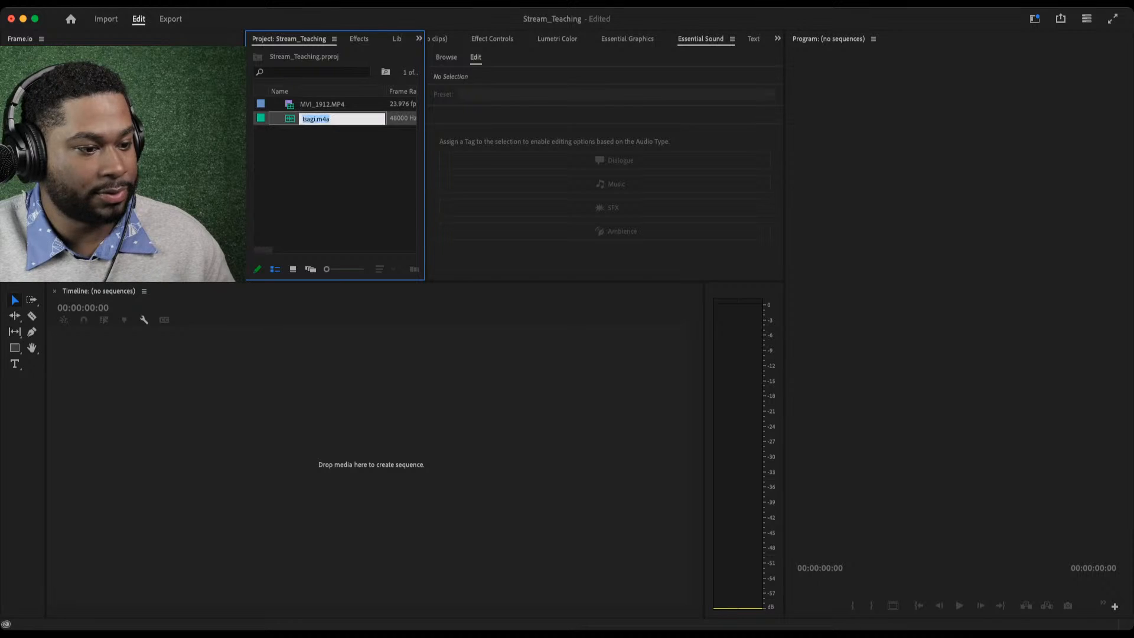
{"action": "left_click", "coordinate": [322, 104]}
{"action": "left_click", "coordinate": [313, 119]}
{"action": "left_click", "coordinate": [322, 104]}
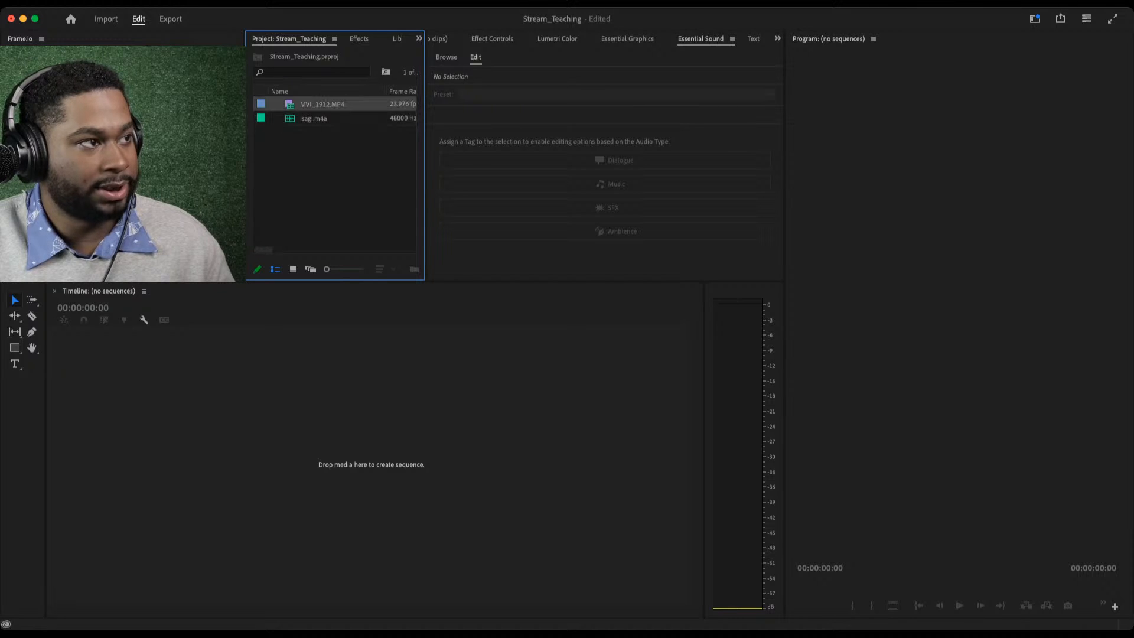
{"action": "left_click", "coordinate": [313, 119]}
{"action": "left_click", "coordinate": [321, 105]}
{"action": "left_click", "coordinate": [314, 119]}
{"action": "left_click", "coordinate": [322, 104]}
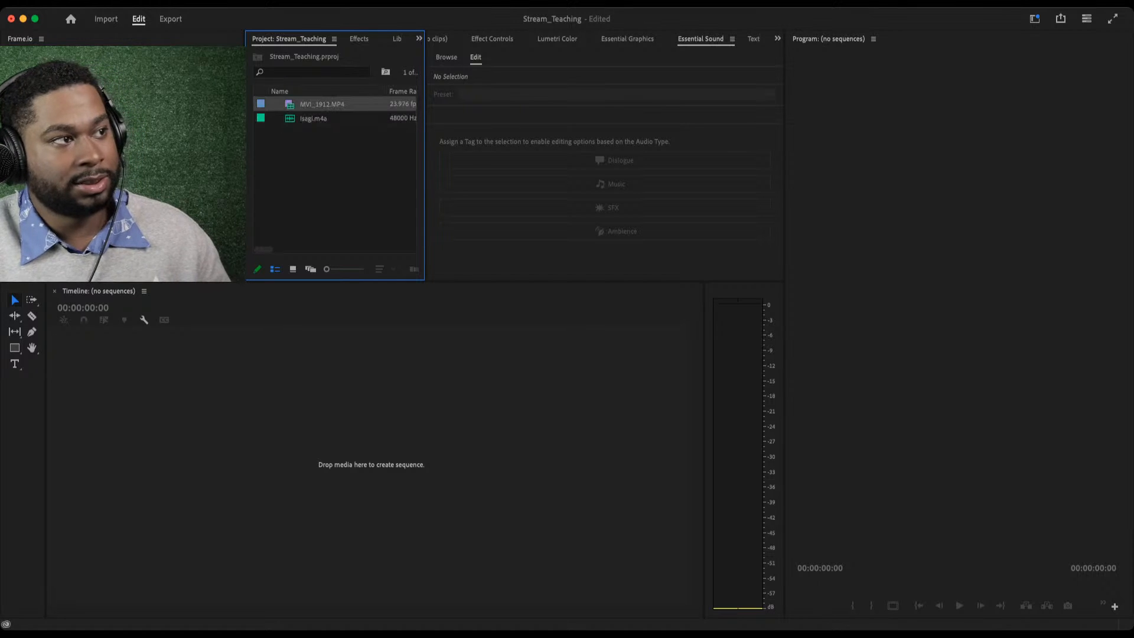
{"action": "left_click", "coordinate": [314, 119]}
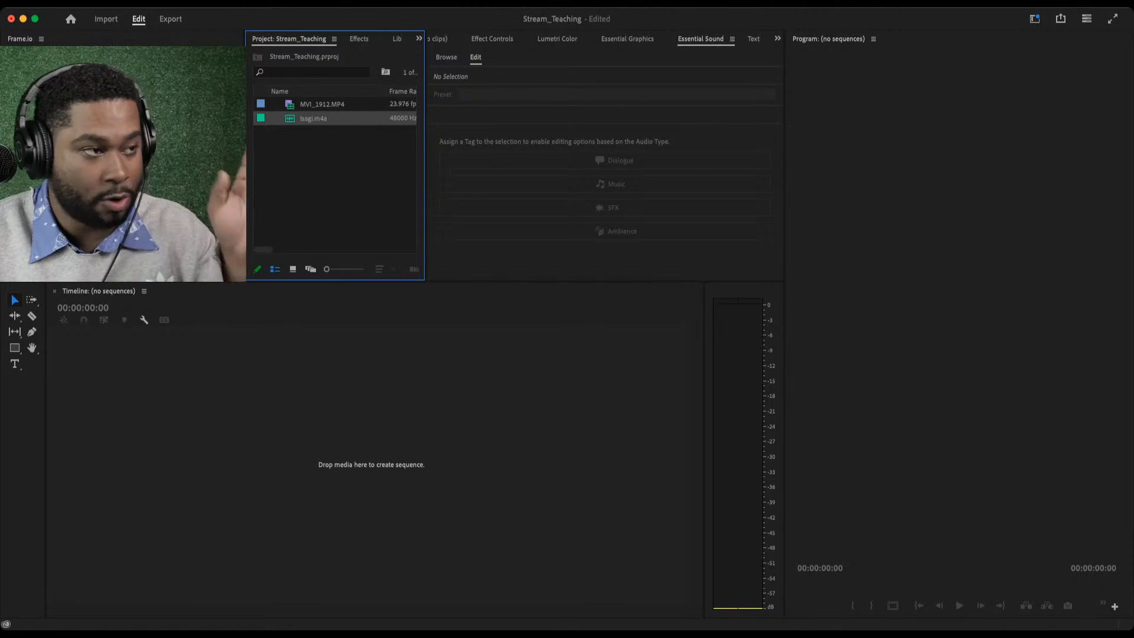
{"action": "left_click", "coordinate": [331, 174]}
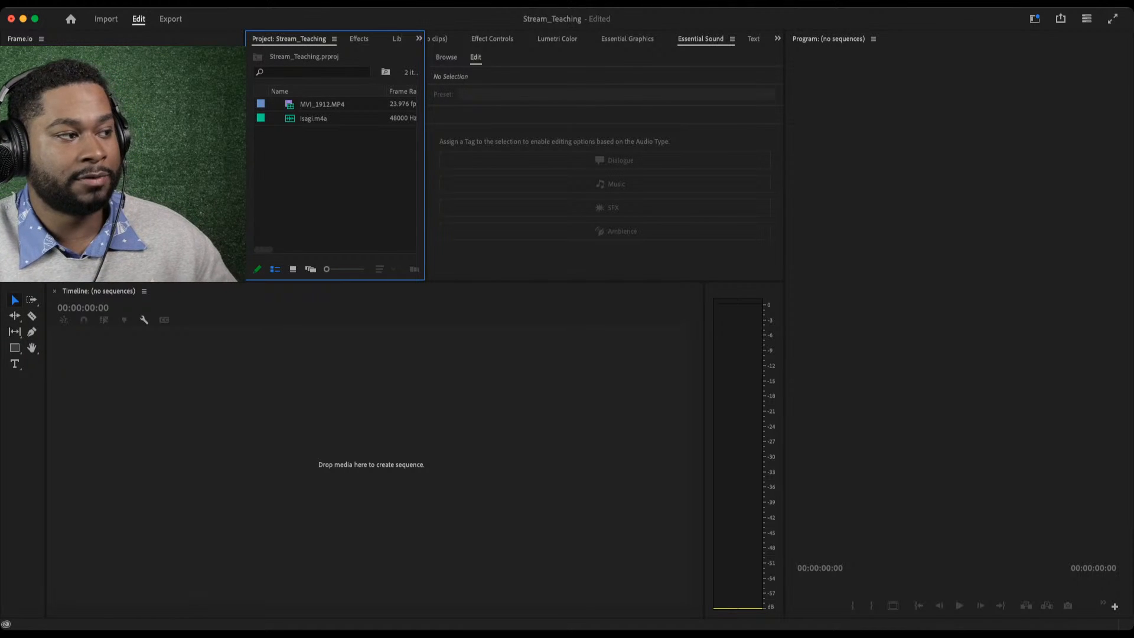
{"action": "left_click", "coordinate": [375, 450]}
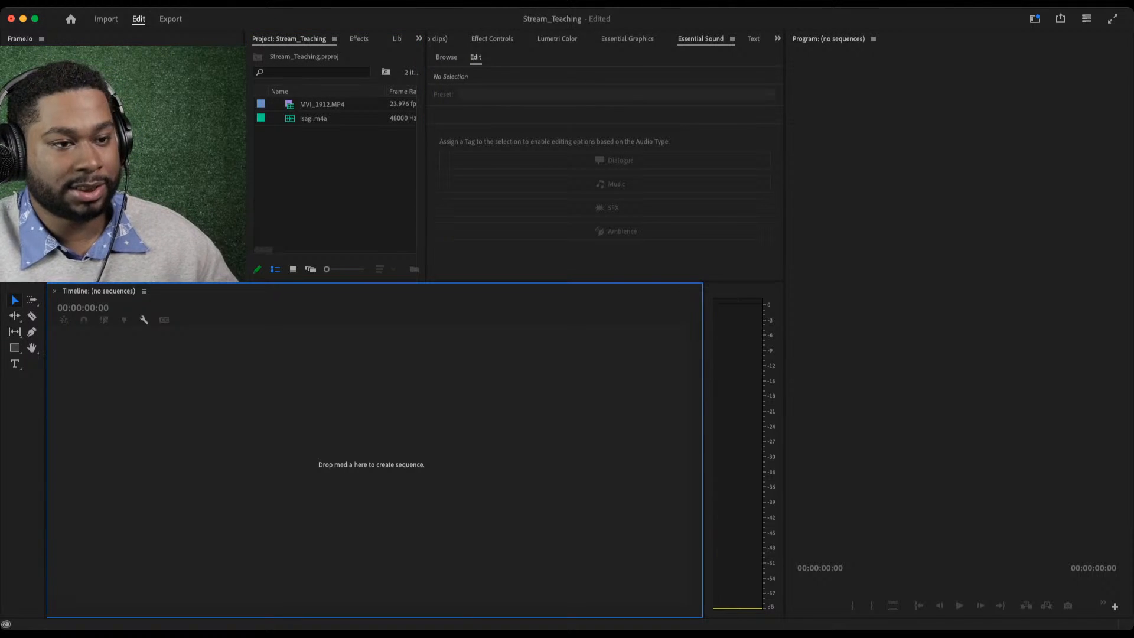
{"action": "left_click", "coordinate": [959, 307]}
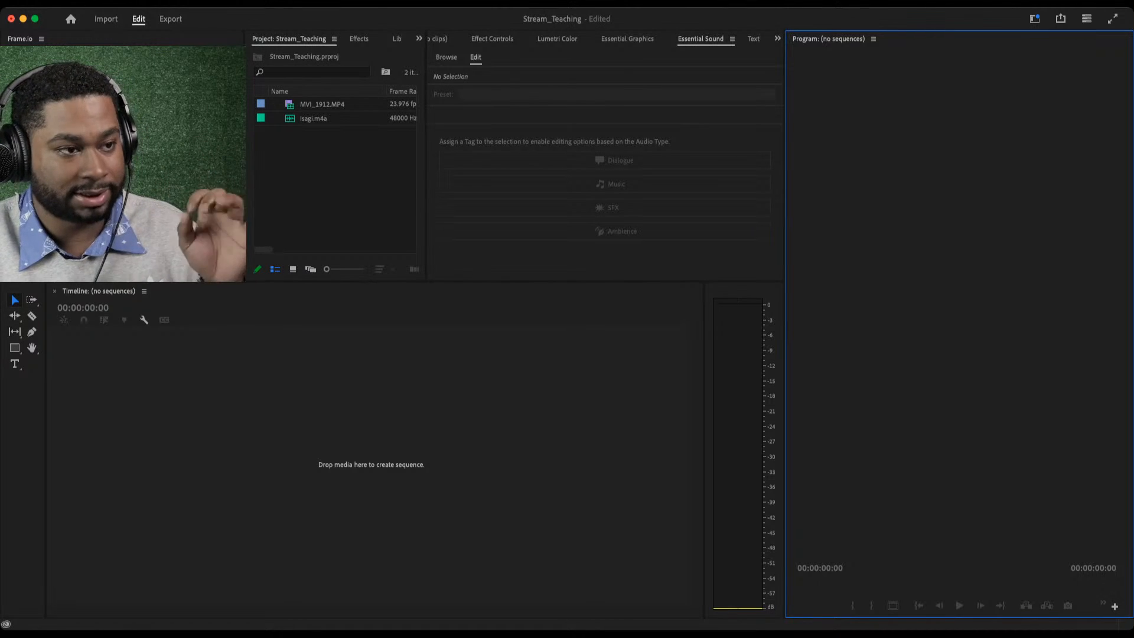
{"action": "left_click", "coordinate": [375, 450]}
{"action": "left_click", "coordinate": [960, 307]}
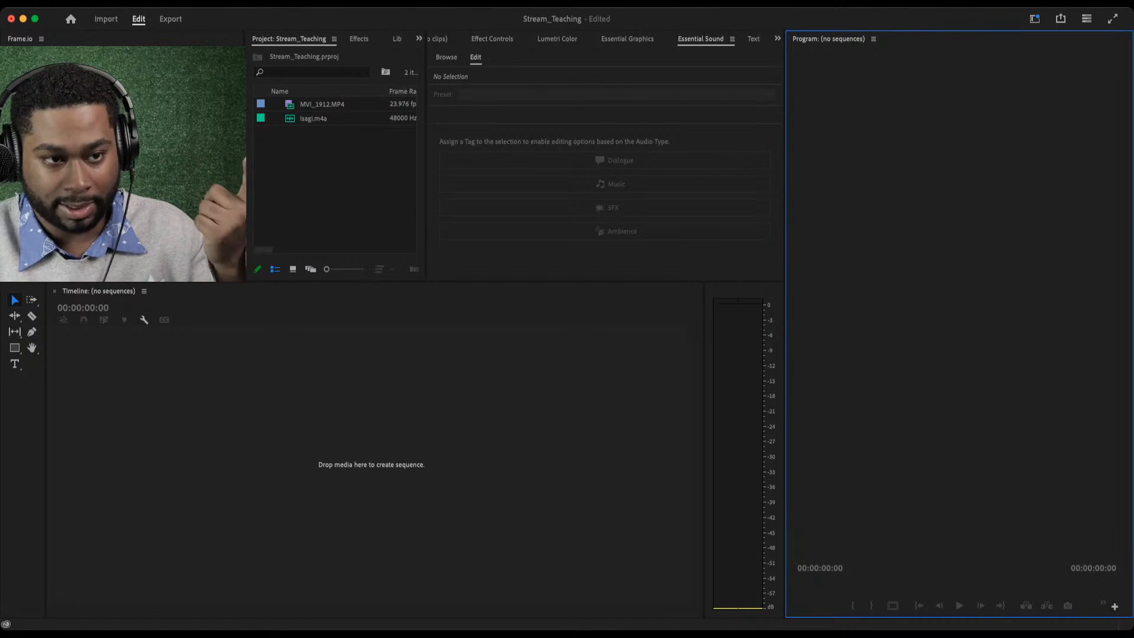
{"action": "left_click", "coordinate": [375, 450]}
{"action": "left_click", "coordinate": [959, 307]}
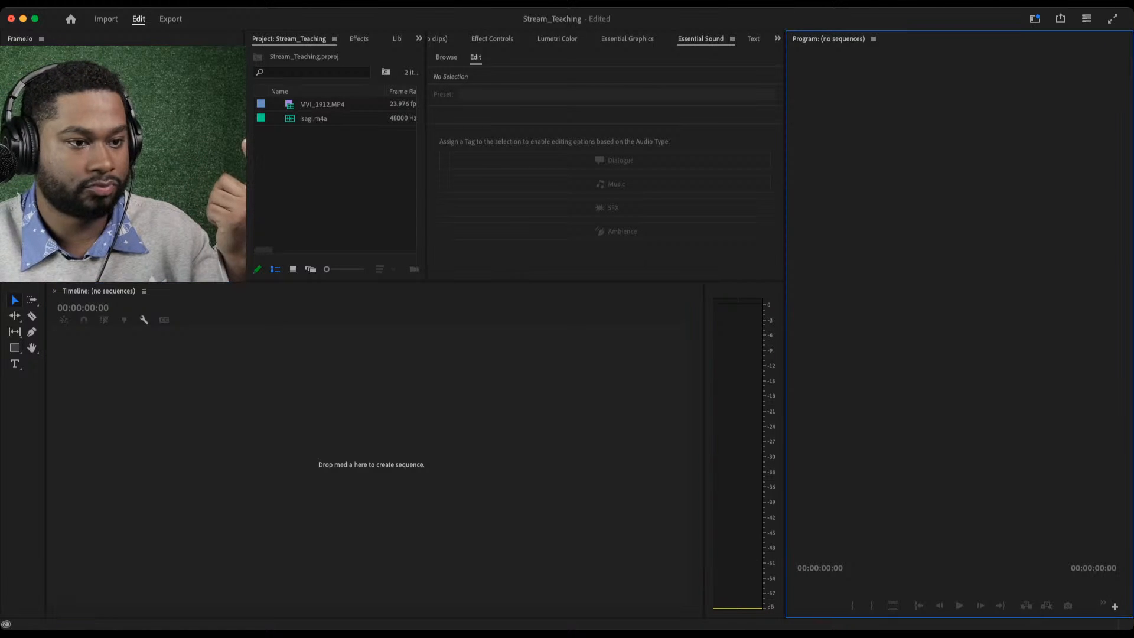
{"action": "left_click", "coordinate": [375, 450]}
{"action": "left_click", "coordinate": [960, 307]}
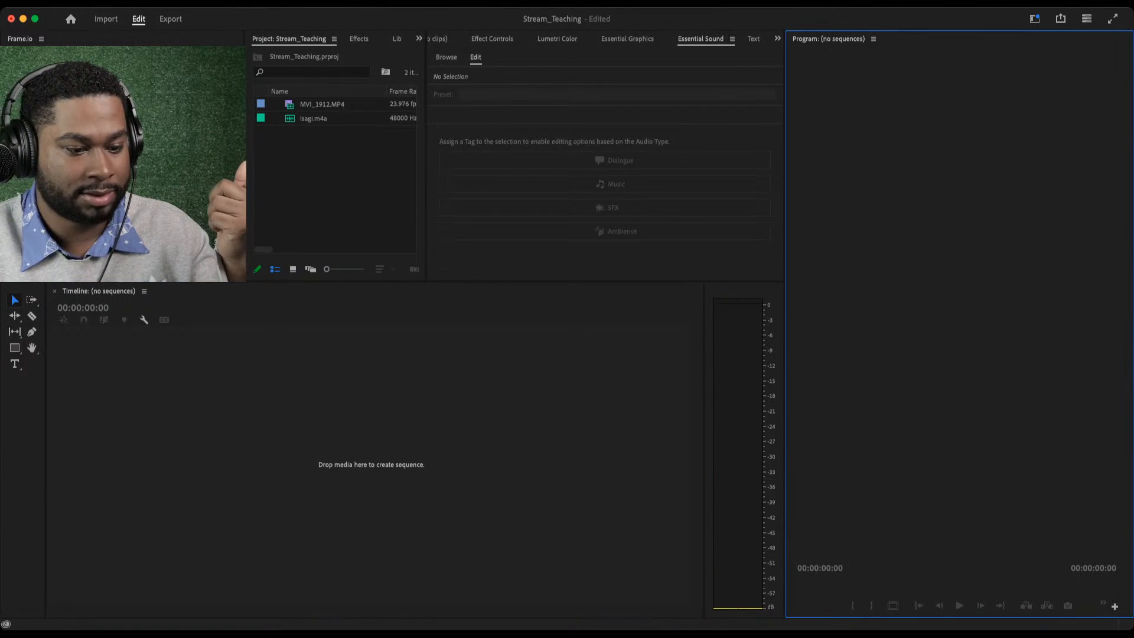
{"action": "left_click", "coordinate": [374, 450]}
{"action": "left_click", "coordinate": [959, 307]}
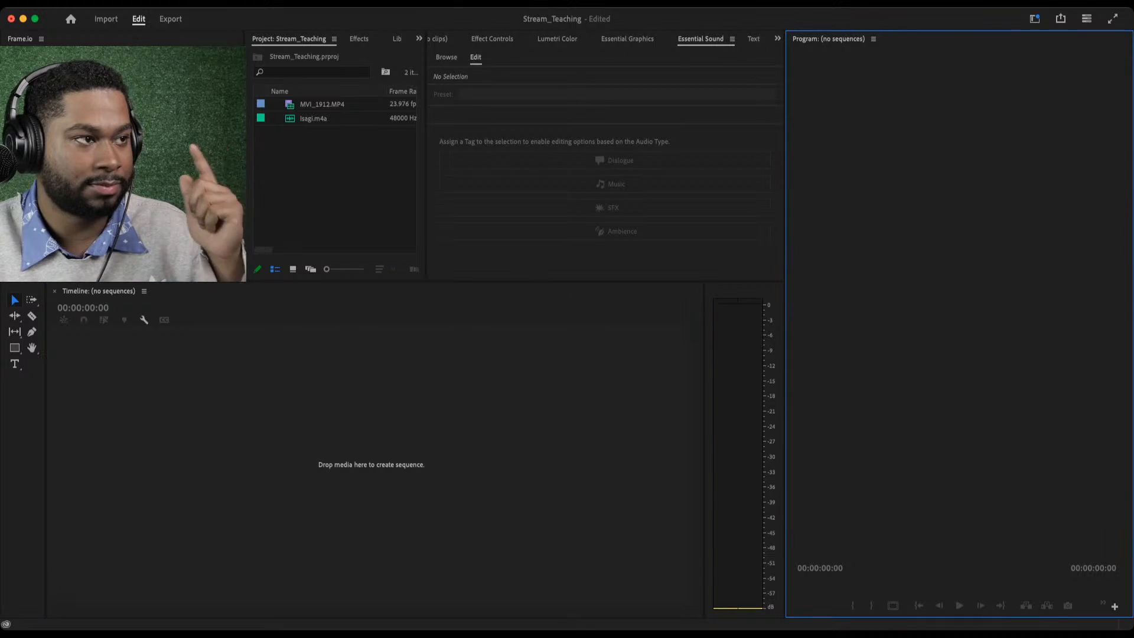
{"action": "left_click", "coordinate": [375, 450]}
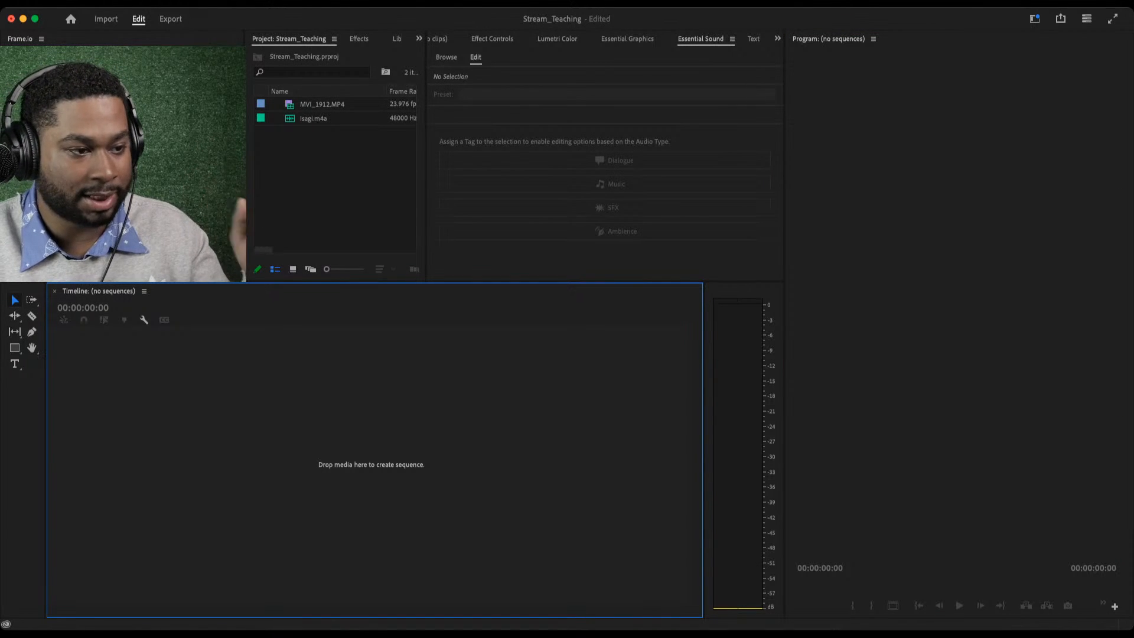
{"action": "left_click", "coordinate": [959, 307]}
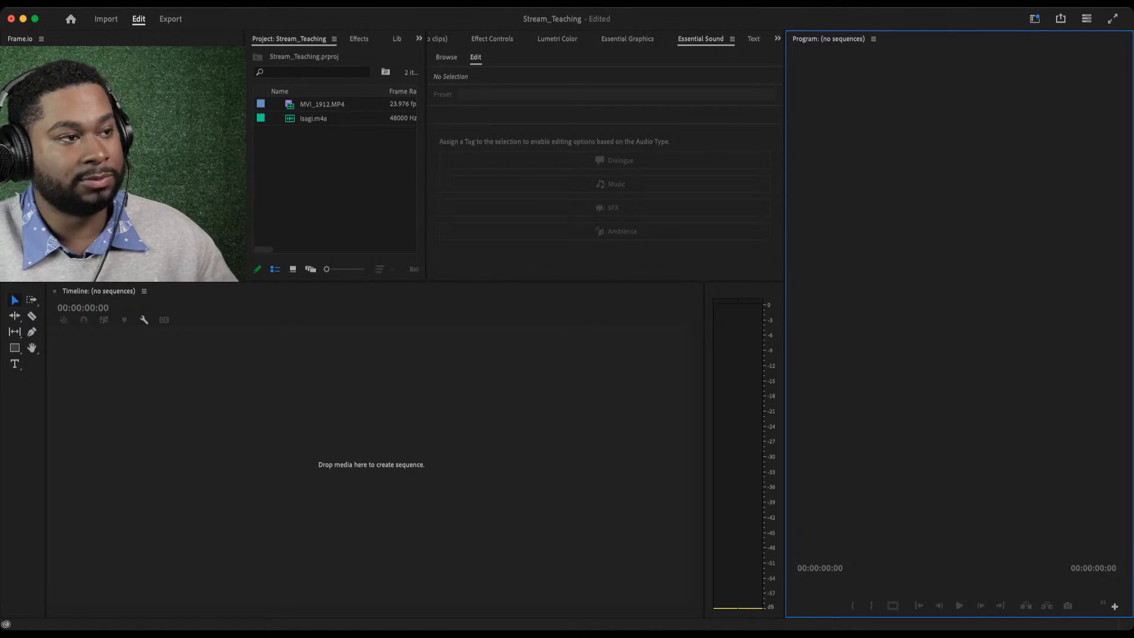
{"action": "left_click", "coordinate": [375, 449]}
Create a sequence directly from MVI_1912.MP4 and set the clip's rotation to -90°.
{"action": "left_click", "coordinate": [322, 104]}
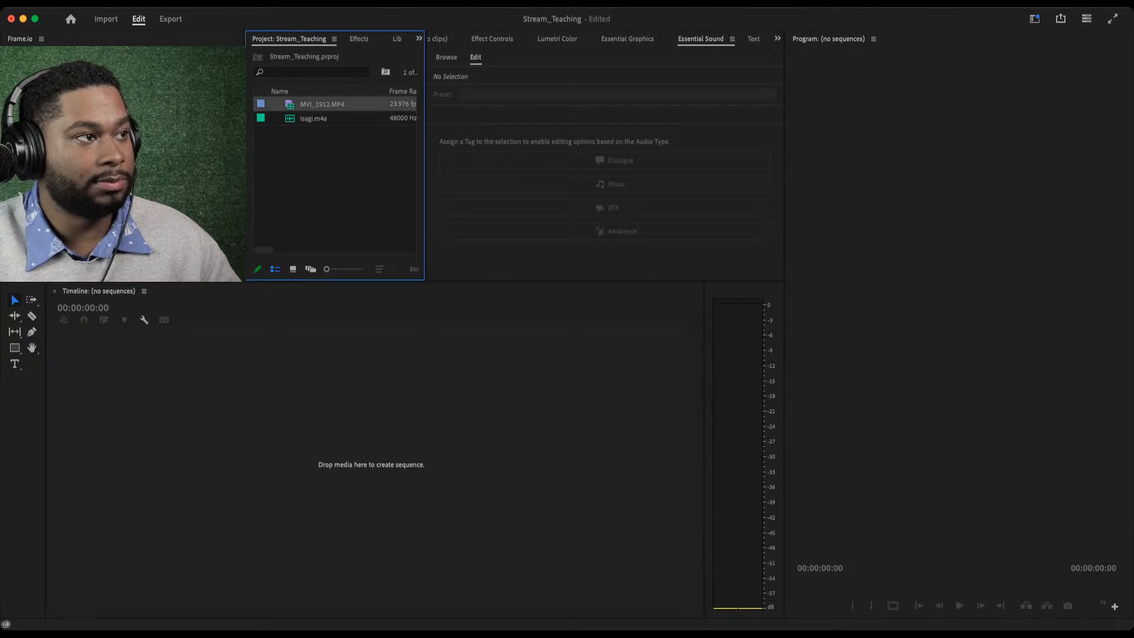
{"action": "left_click_drag", "start_coordinate": [322, 104], "coordinate": [374, 449]}
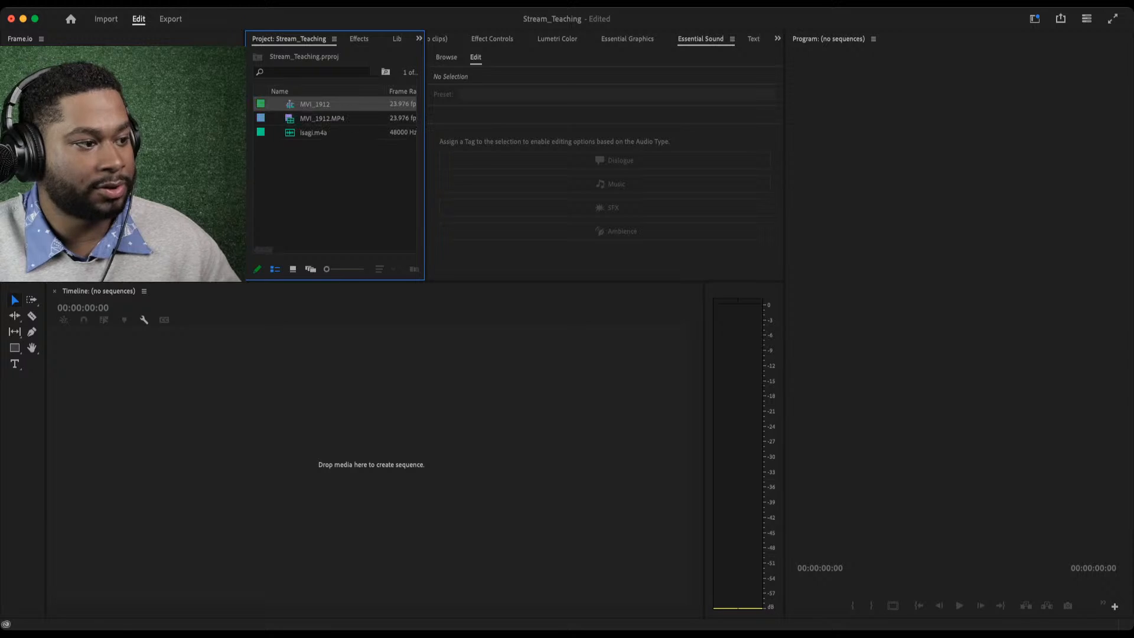
{"action": "left_click", "coordinate": [492, 39]}
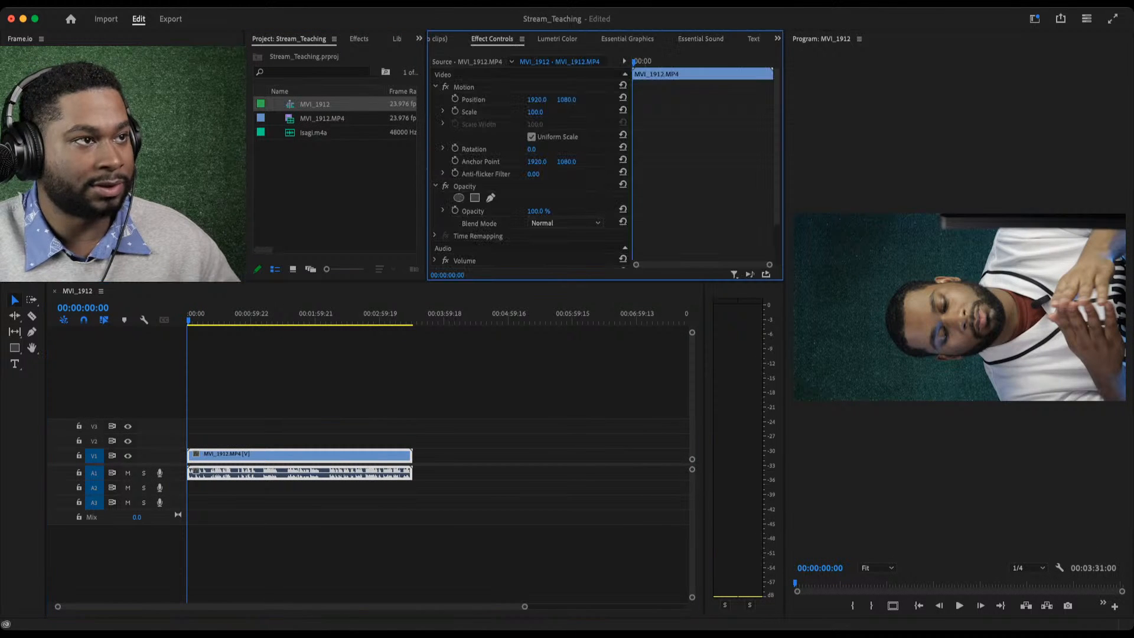
{"action": "left_click", "coordinate": [531, 150]}
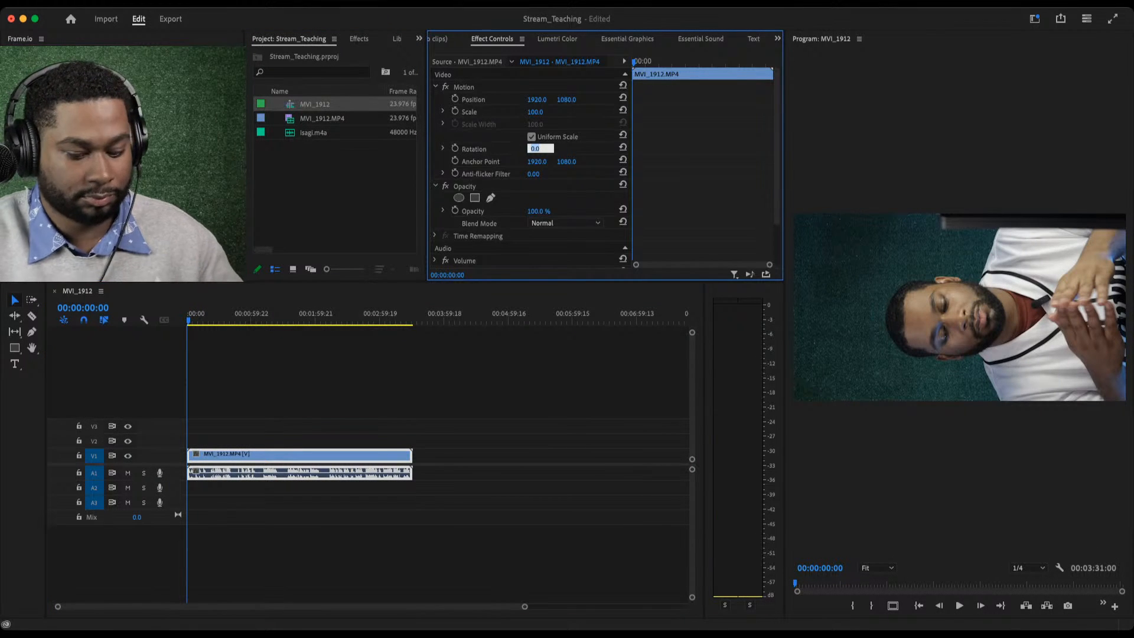
{"action": "type", "text": "-90"}
{"action": "key", "text": "Return"}
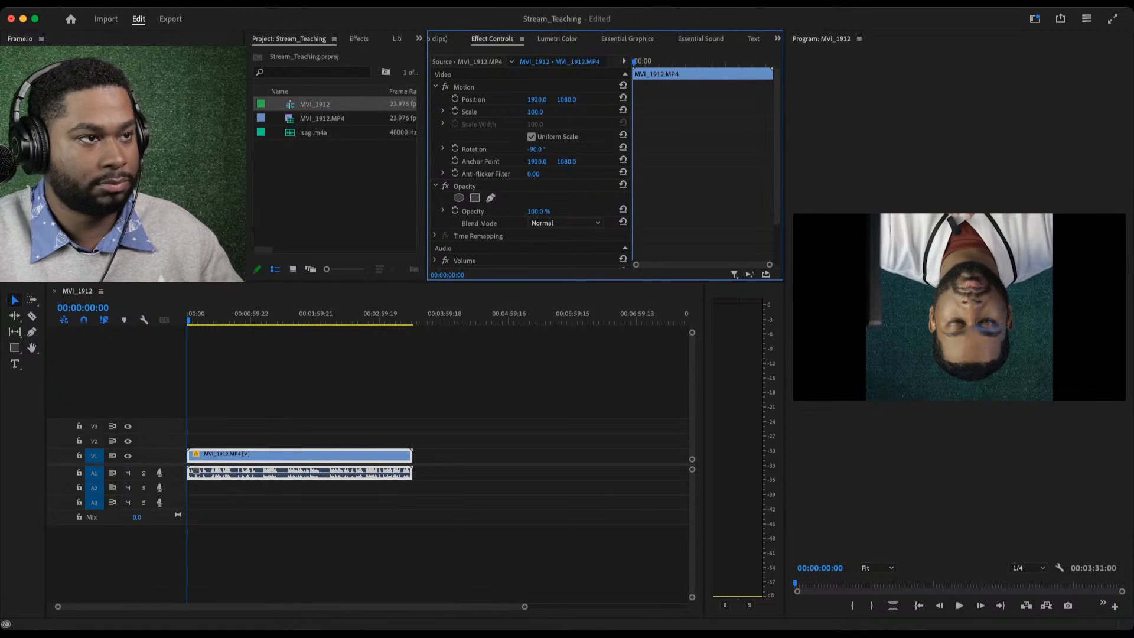
{"action": "left_click", "coordinate": [478, 385]}
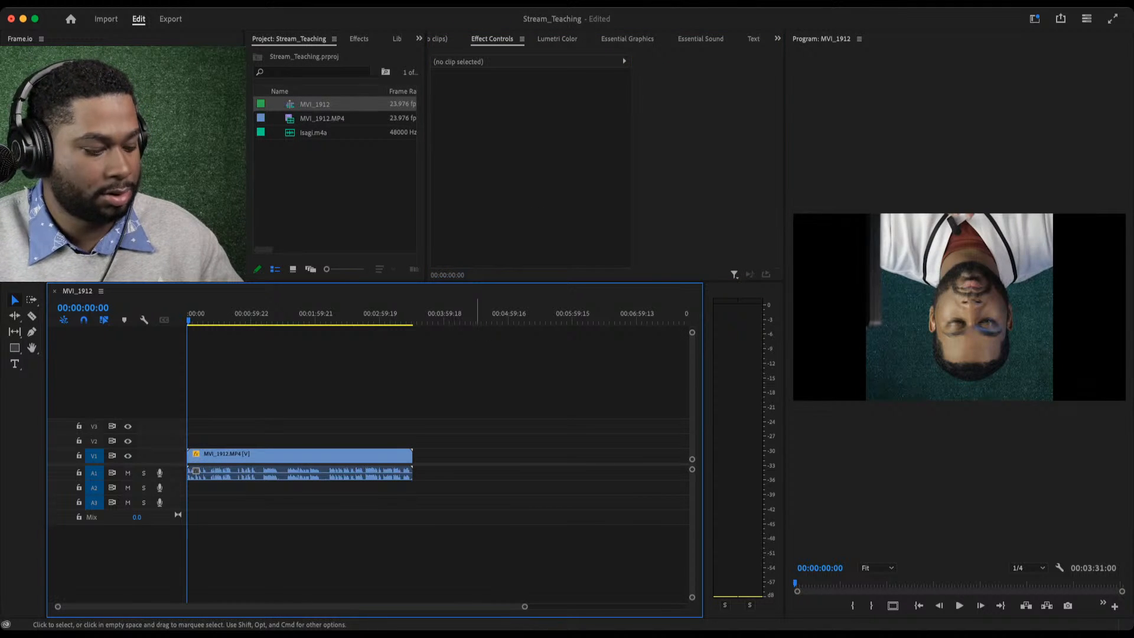
Undo the rotation and the creation of the sequence made from MVI_1912.MP4.
{"action": "key", "text": "super+z"}
{"action": "key", "text": "super+z"}
{"action": "key", "text": "super+z"}
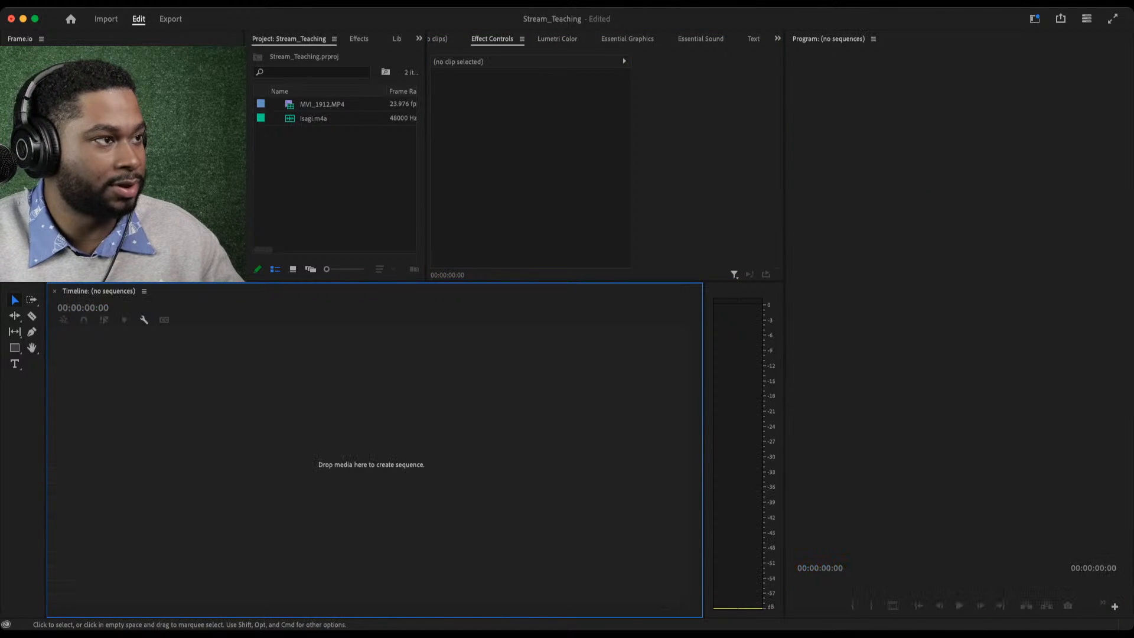
Widen the project media area and create a new vertical 30 fps sequence named Sequence 01.
{"action": "left_click", "coordinate": [335, 189]}
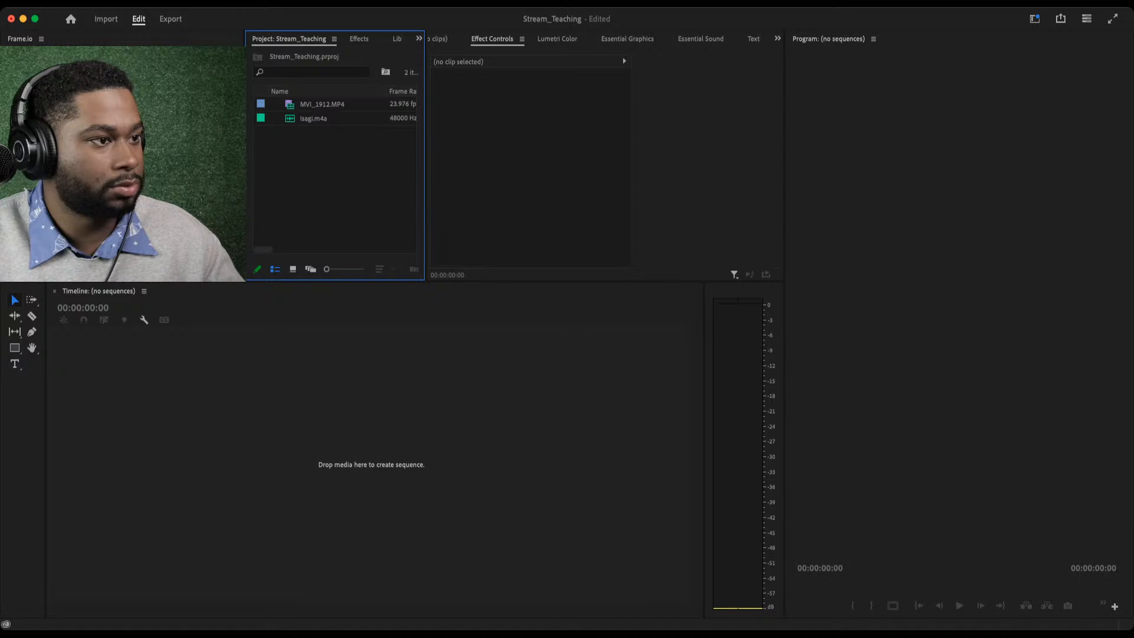
{"action": "left_click_drag", "start_coordinate": [426, 156], "coordinate": [483, 156]}
{"action": "left_click", "coordinate": [468, 269]}
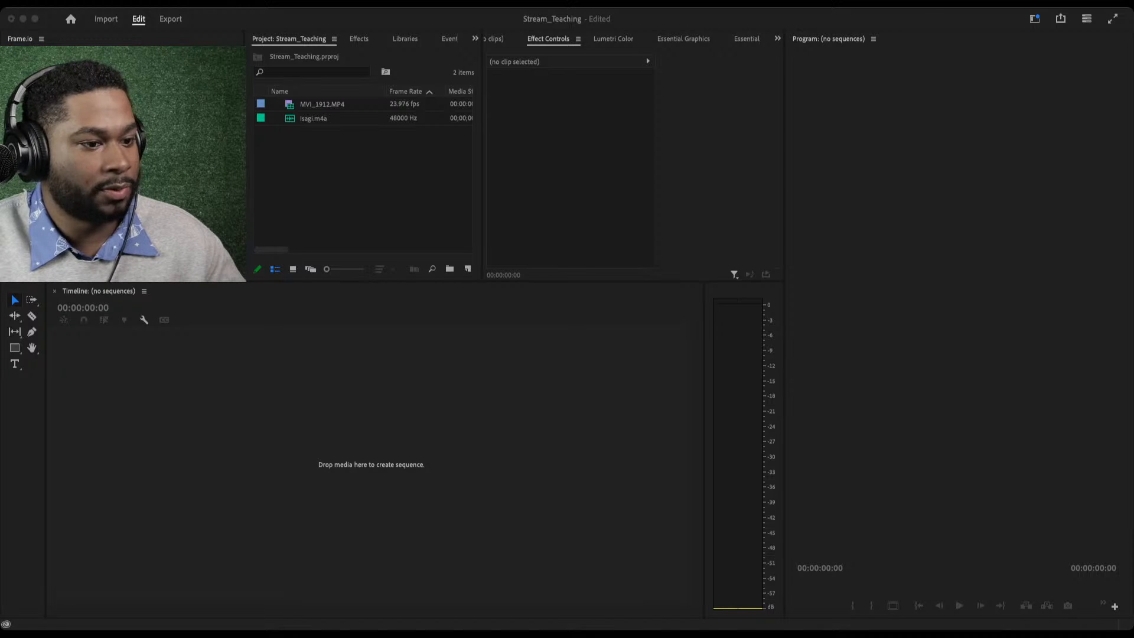
Place MVI_1912.MP4 on tracks V1 and A1 of Sequence 01, starting at about 00:00:14:02.
{"action": "double_click", "coordinate": [311, 133]}
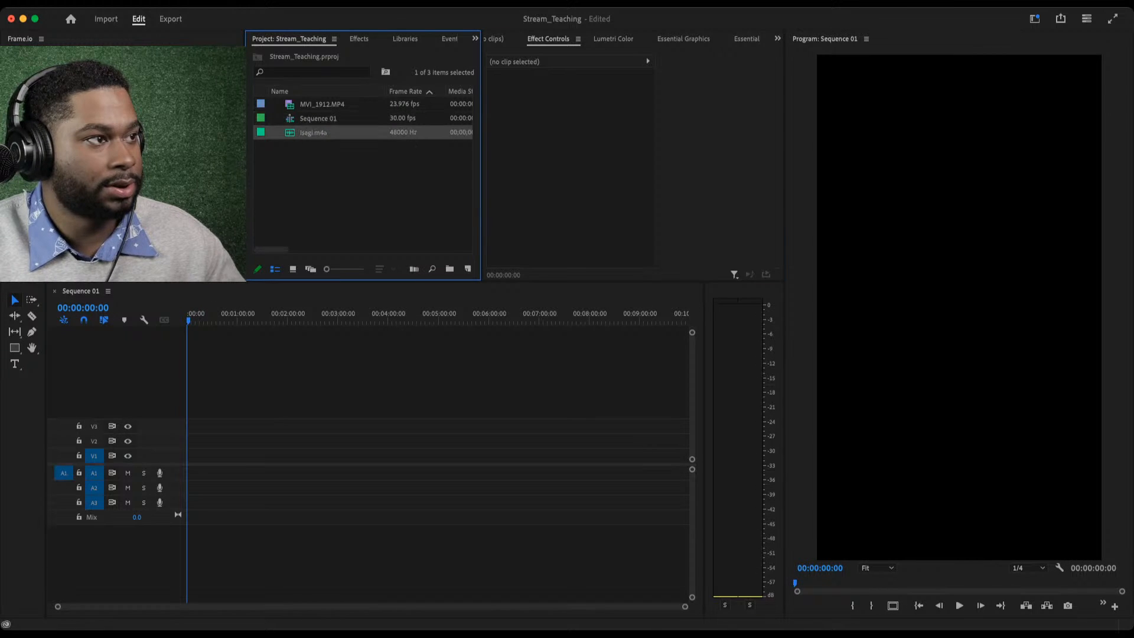
{"action": "double_click", "coordinate": [319, 105]}
{"action": "left_click_drag", "start_coordinate": [319, 104], "coordinate": [199, 467]}
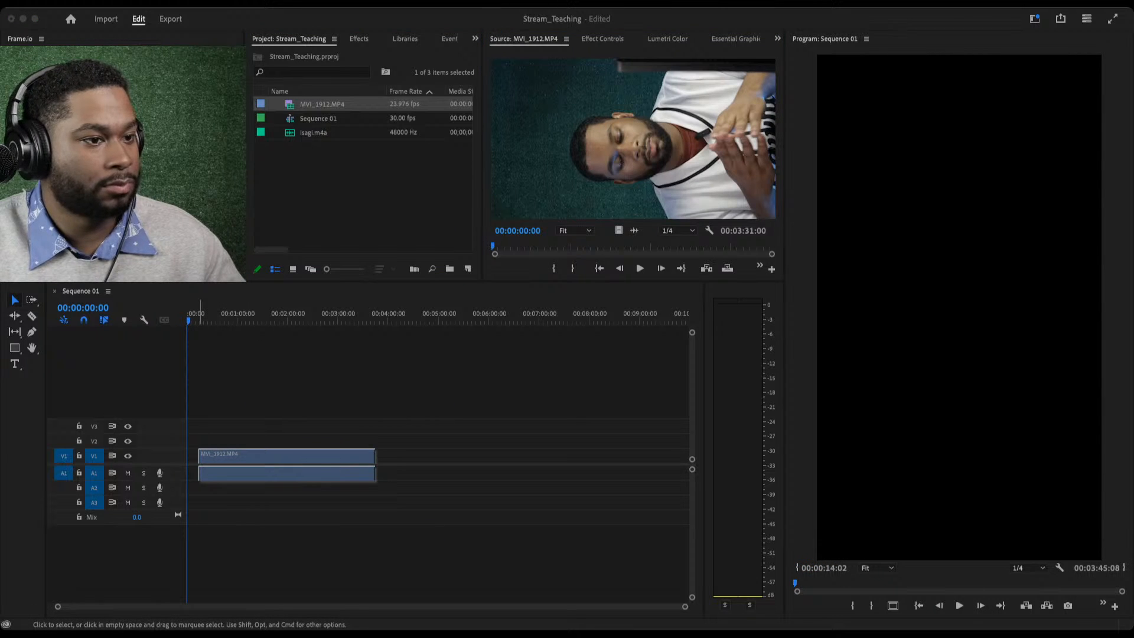
Select the MVI_1912.MP4 clip in the sequence and set its rotation to -90°.
{"action": "left_click_drag", "start_coordinate": [311, 395], "coordinate": [279, 503]}
{"action": "left_click", "coordinate": [602, 39]}
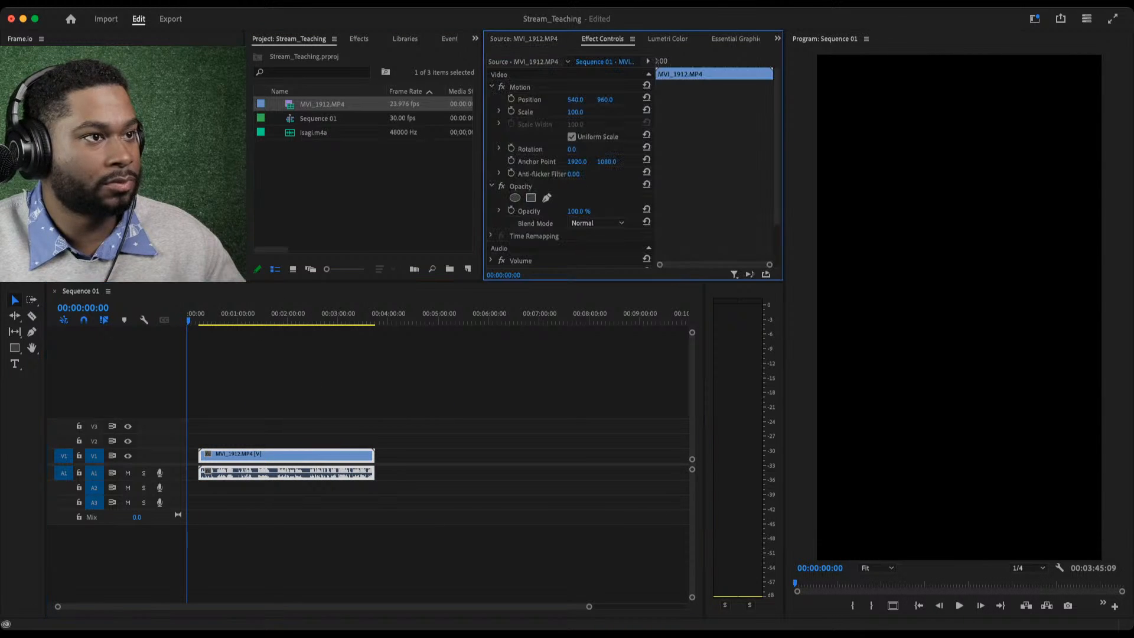
{"action": "left_click", "coordinate": [572, 149]}
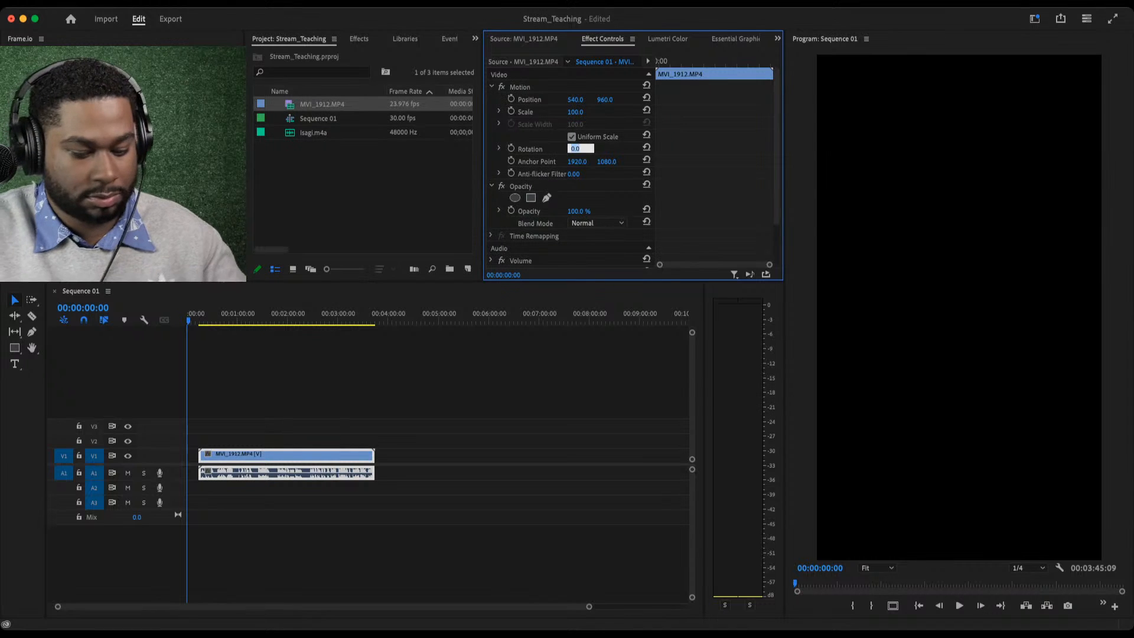
{"action": "type", "text": "-90"}
{"action": "key", "text": "Return"}
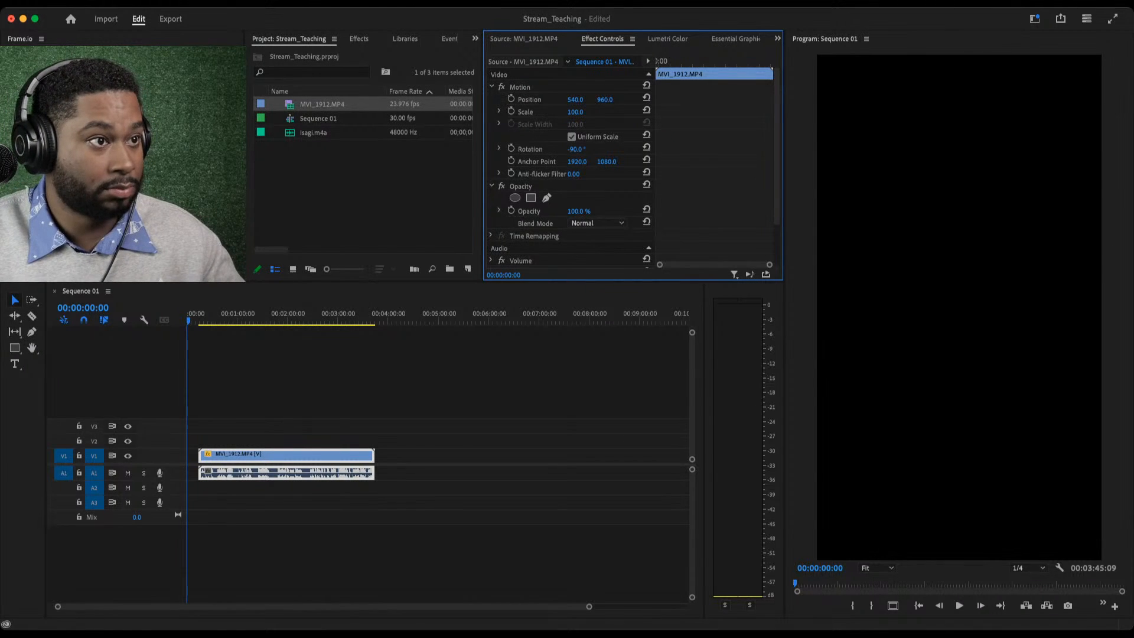
Move the playhead to 00:02:41:08 within the clip and set the clip's rotation to 90°.
{"action": "left_click", "coordinate": [322, 318]}
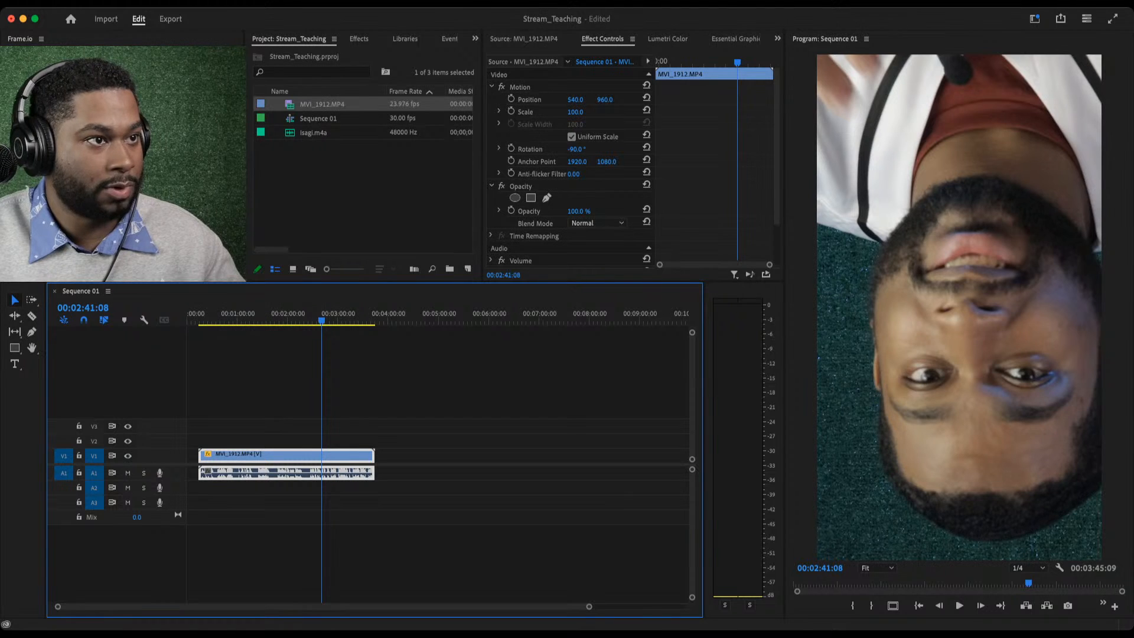
{"action": "left_click", "coordinate": [576, 149]}
{"action": "type", "text": "90"}
{"action": "key", "text": "Return"}
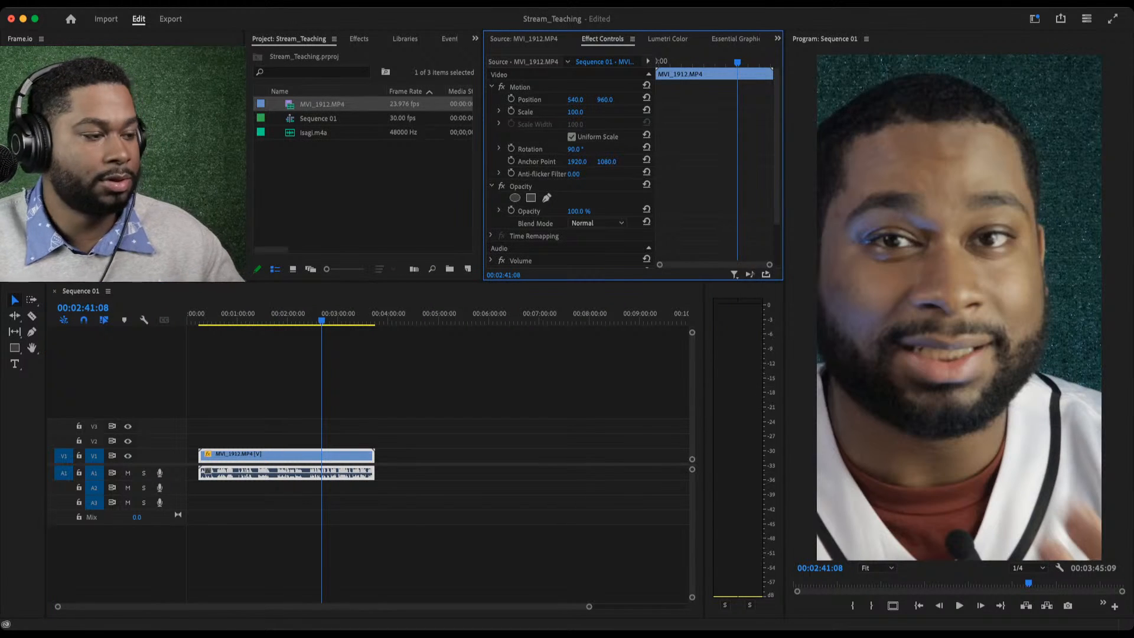
Set the selected MVI_1912.MP4 clip's scale to 50.
{"action": "left_click", "coordinate": [575, 112]}
{"action": "type", "text": "50"}
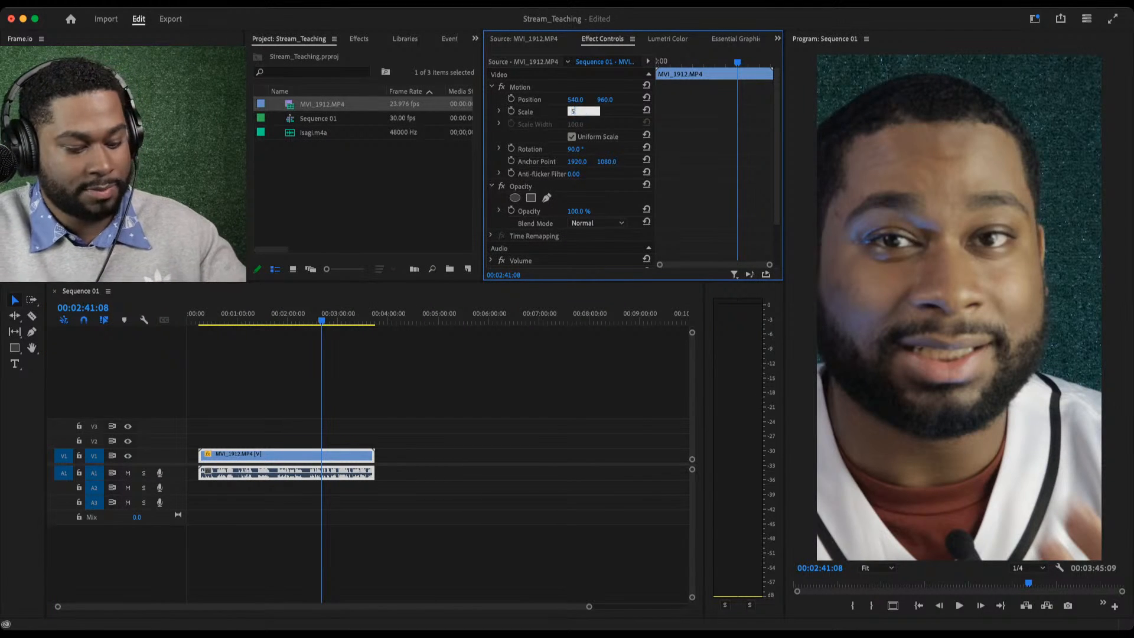
{"action": "key", "text": "Return"}
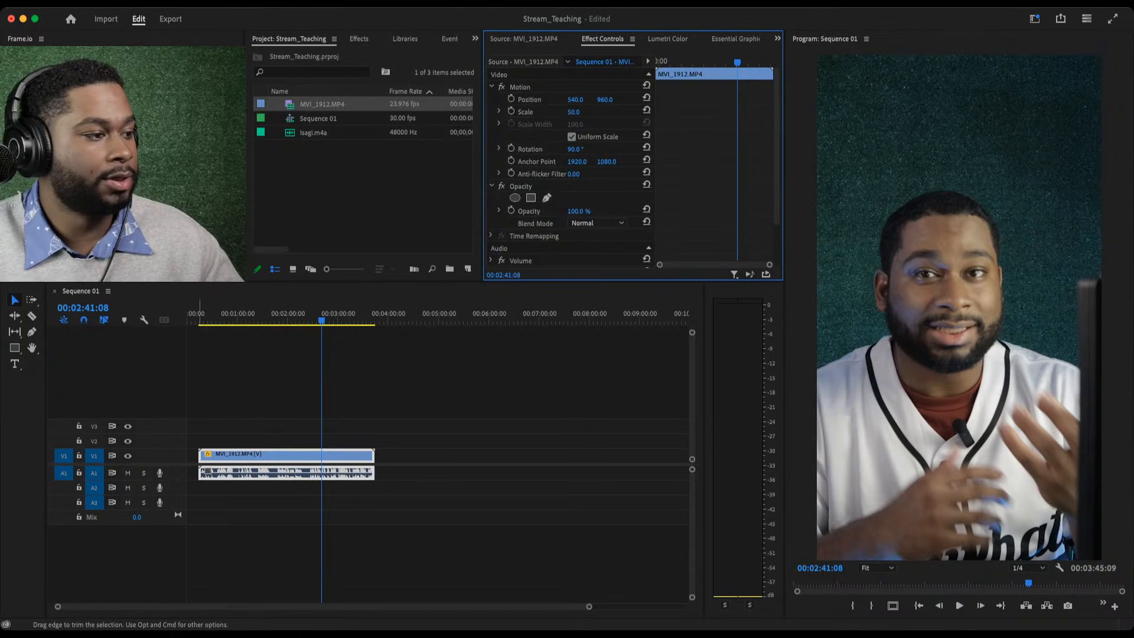
Delete the empty gap before the MVI_1912.MP4 clip and move the playhead to 00:00:00:00.
{"action": "left_click", "coordinate": [193, 456]}
{"action": "key", "text": "Delete"}
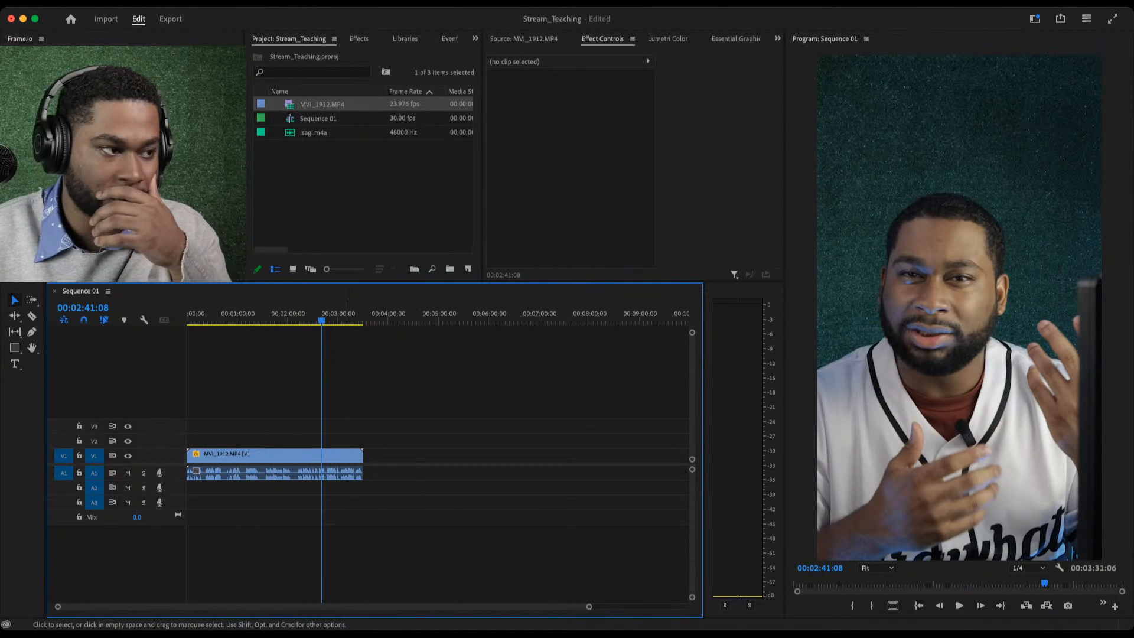
{"action": "left_click_drag", "start_coordinate": [321, 320], "coordinate": [186, 320]}
{"action": "left_click", "coordinate": [418, 366]}
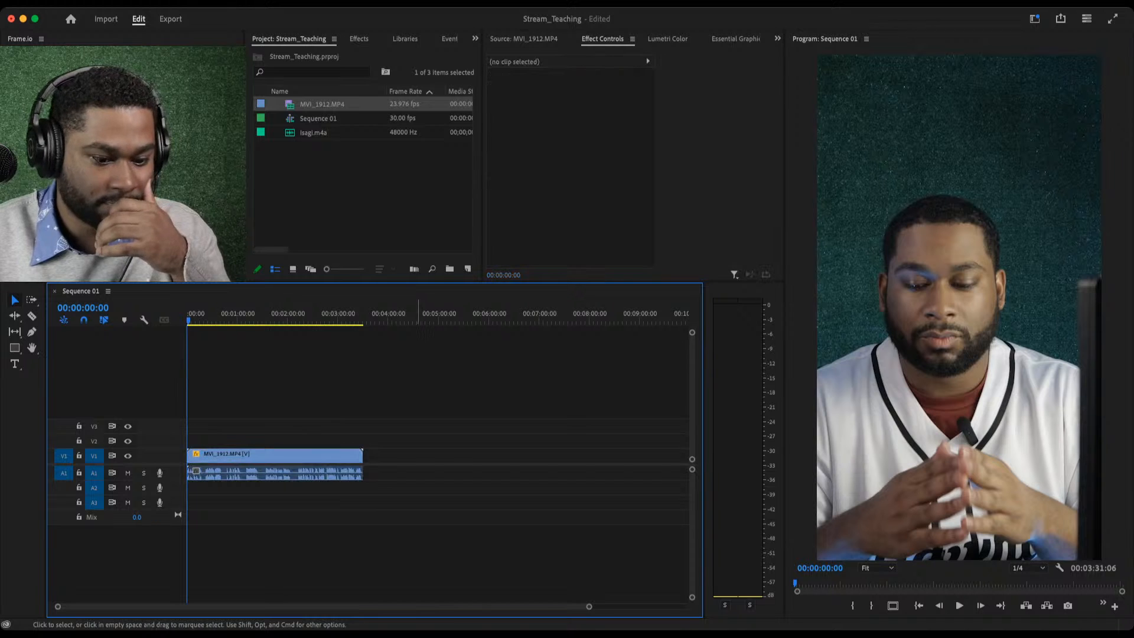
{"action": "left_click", "coordinate": [329, 455]}
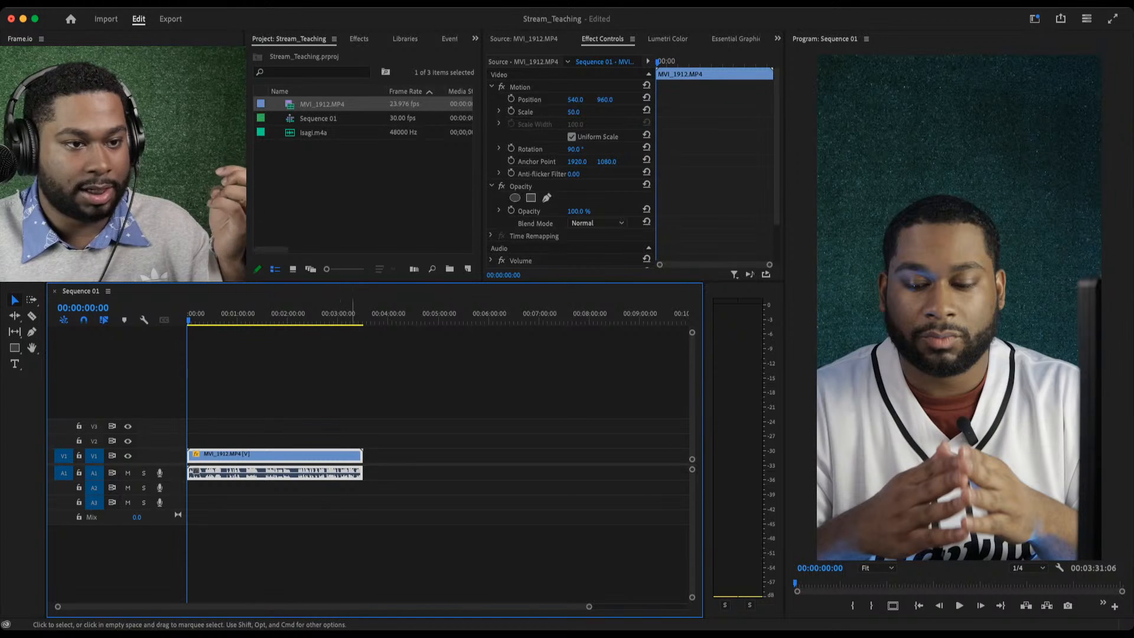
{"action": "left_click", "coordinate": [959, 307]}
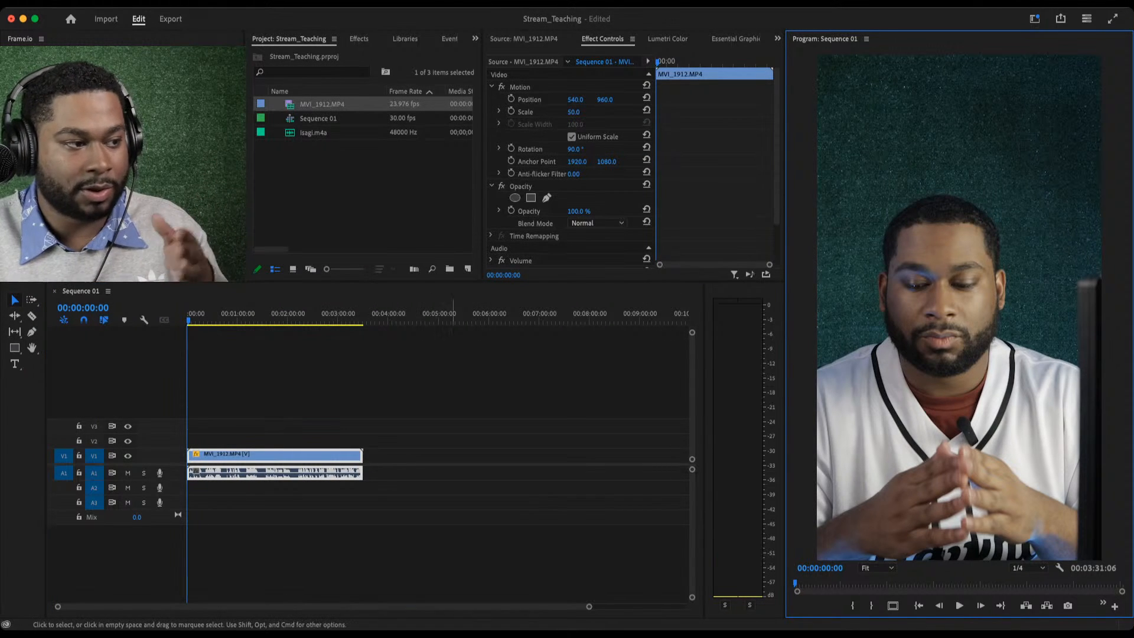
{"action": "left_click_drag", "start_coordinate": [362, 314], "coordinate": [331, 314]}
{"action": "left_click_drag", "start_coordinate": [282, 422], "coordinate": [373, 490]}
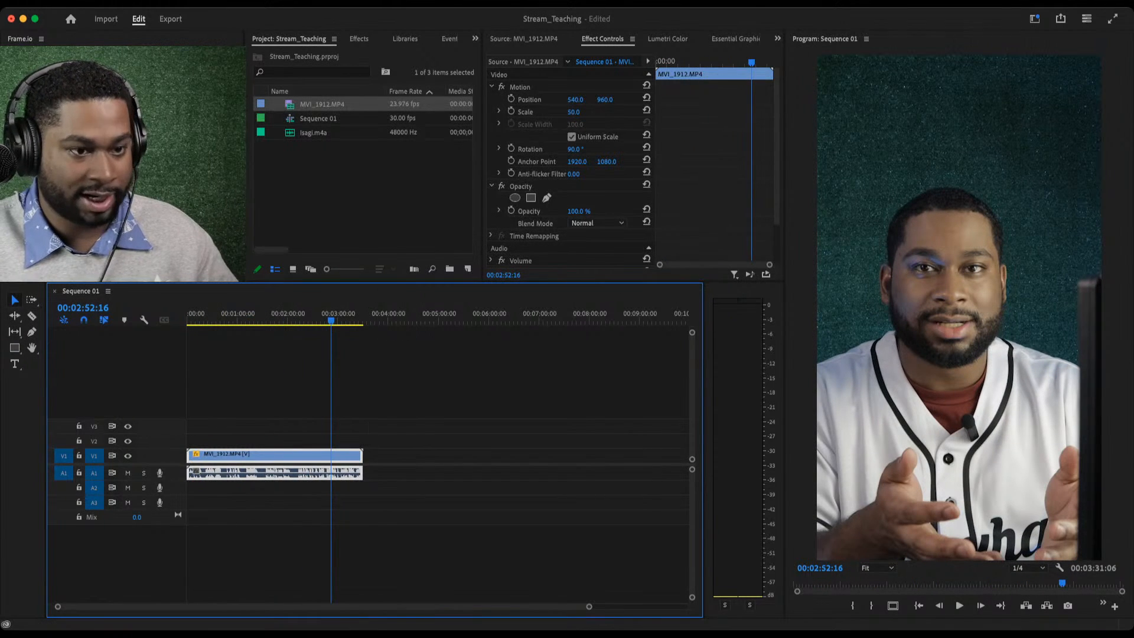
{"action": "left_click", "coordinate": [960, 355]}
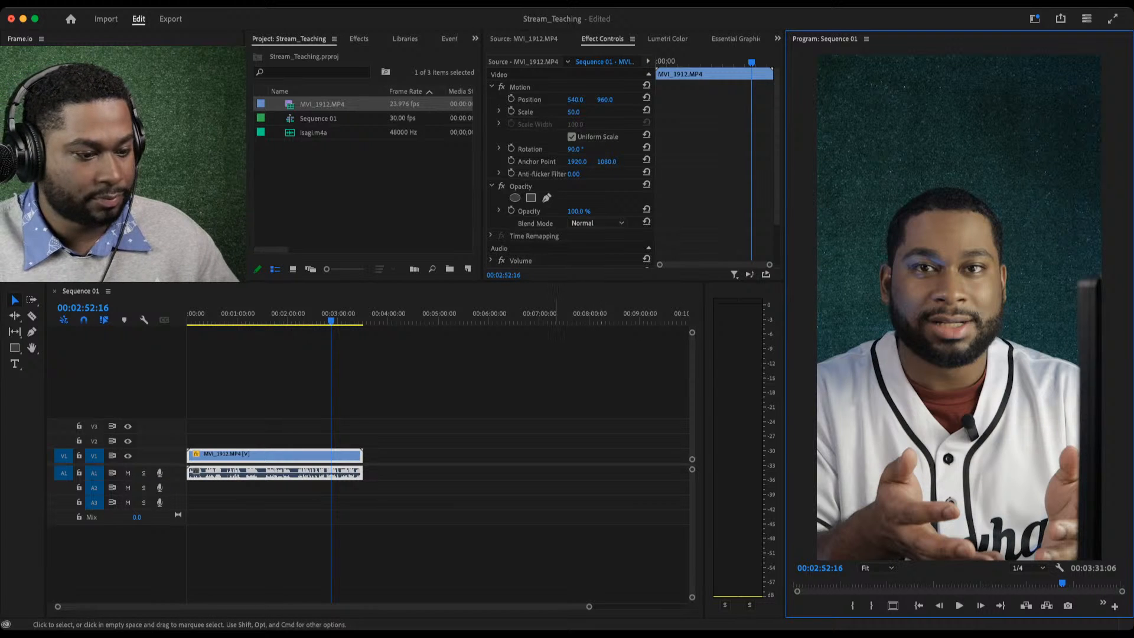
{"action": "left_click", "coordinate": [549, 358]}
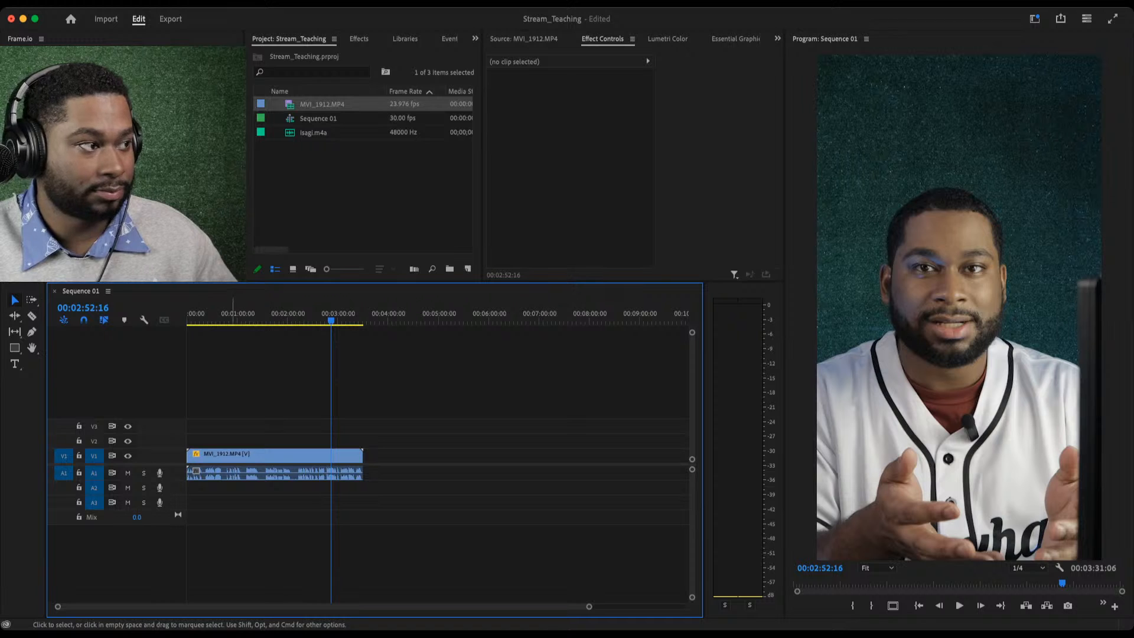
Rename Sequence 01 as TIMELINE in the project's media list.
{"action": "double_click", "coordinate": [319, 118]}
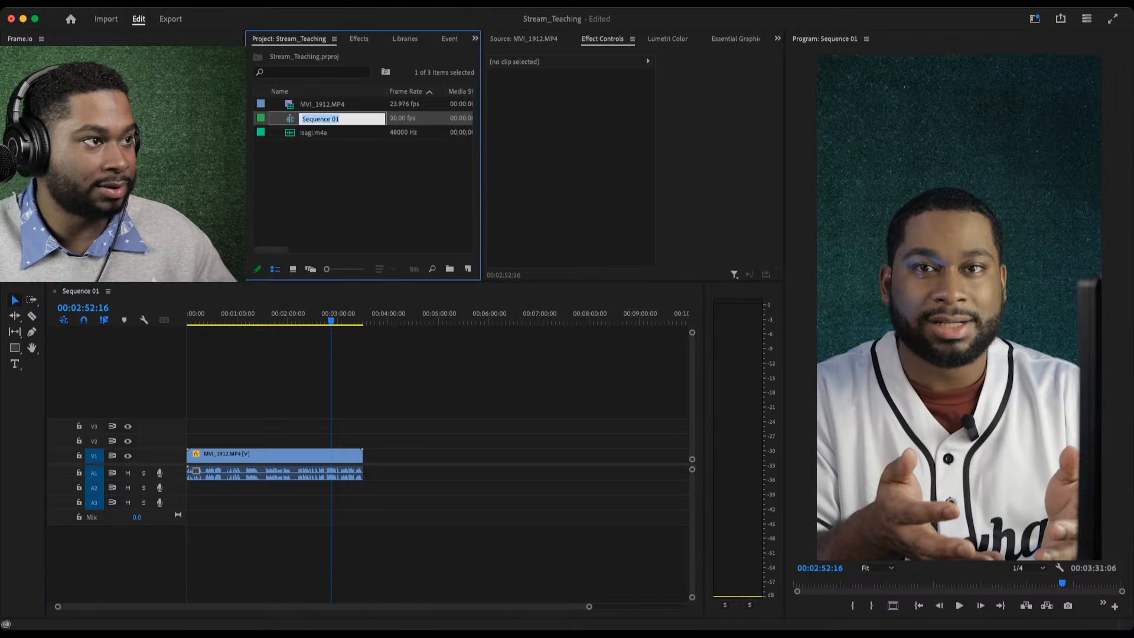
{"action": "type", "text": "TIME"}
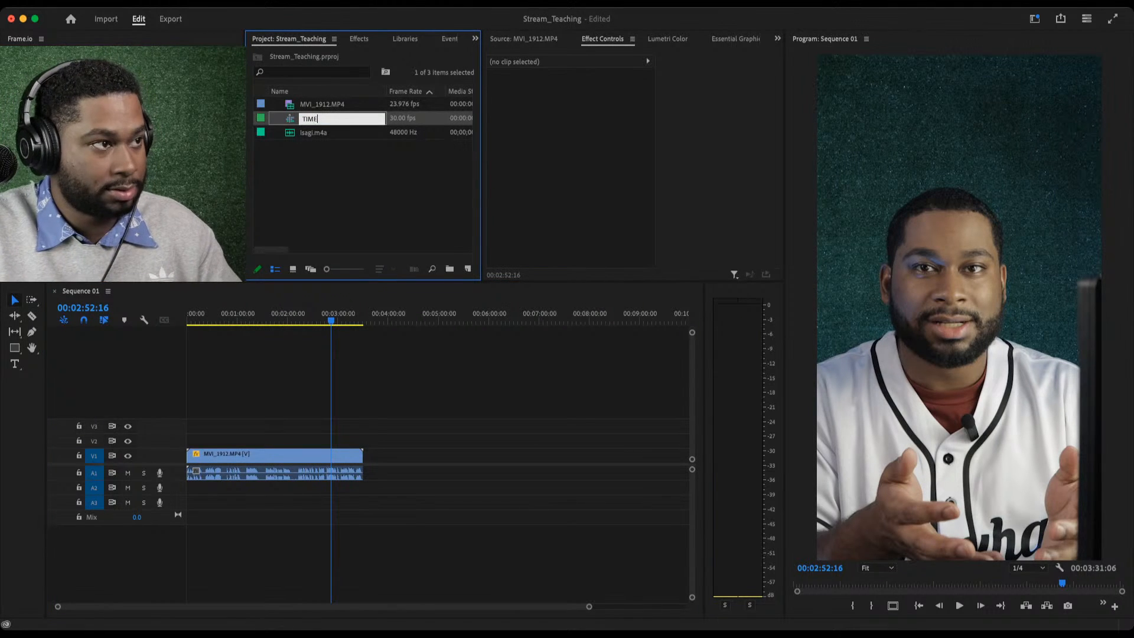
{"action": "type", "text": "LINE"}
{"action": "key", "text": "Tab"}
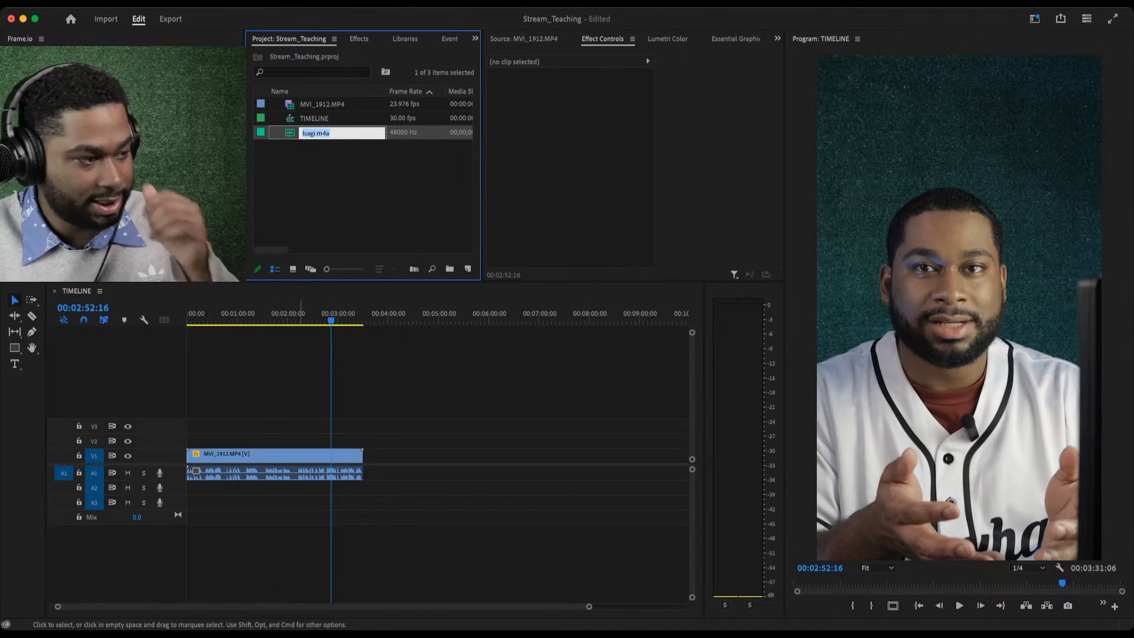
{"action": "left_click", "coordinate": [270, 378]}
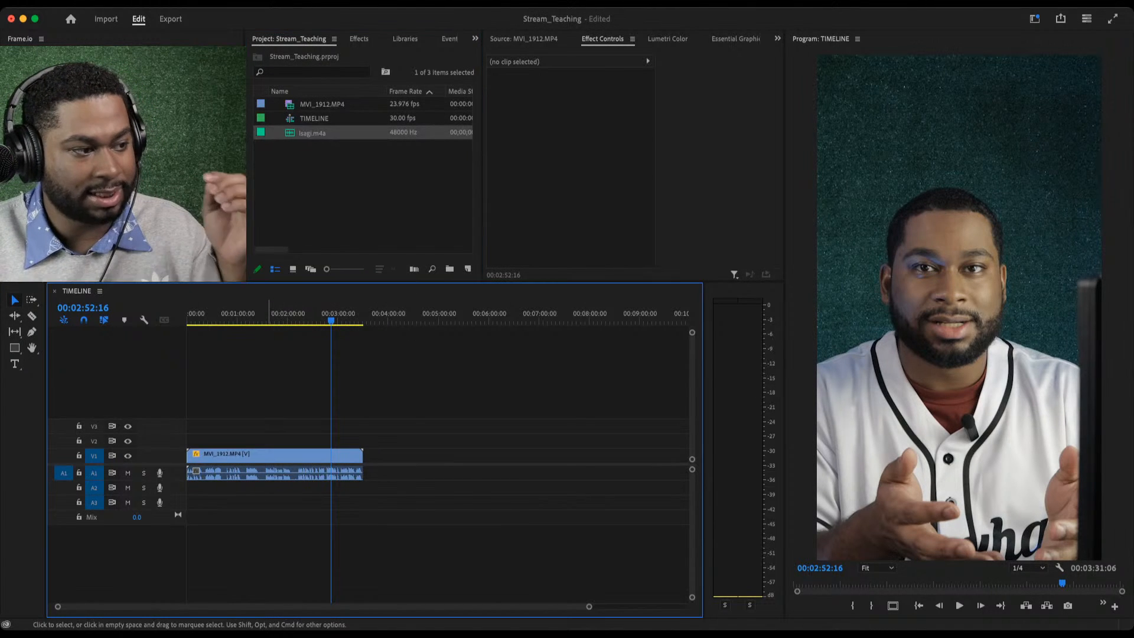
{"action": "left_click", "coordinate": [945, 331]}
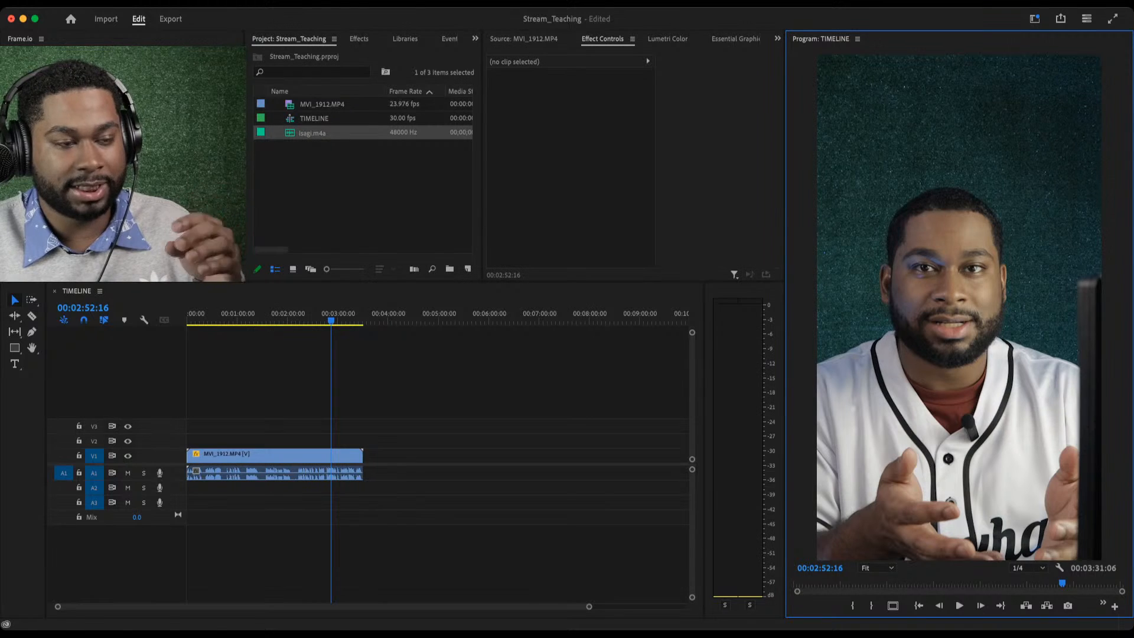
Split the MVI_1912.MP4 clip at 00:01:30:04 and move its second part to start at about 00:03:05:00.
{"action": "left_click_drag", "start_coordinate": [294, 314], "coordinate": [262, 313]}
{"action": "key", "text": "c"}
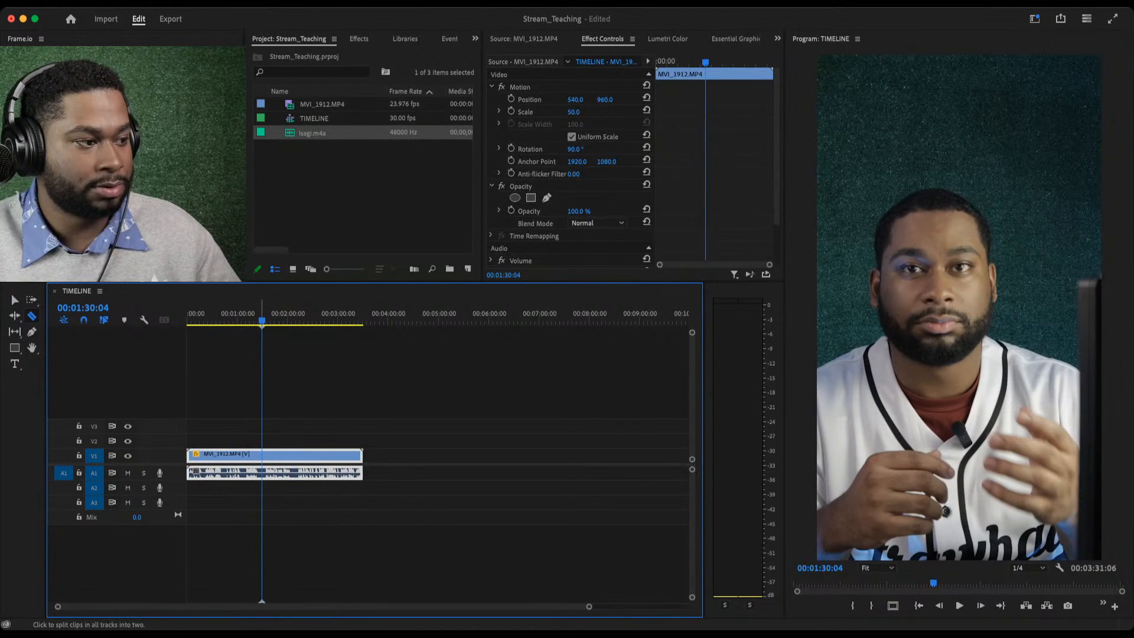
{"action": "left_click", "coordinate": [261, 455]}
{"action": "key", "text": "v"}
{"action": "left_click_drag", "start_coordinate": [284, 455], "coordinate": [367, 455]}
Play and scrub the end of the first clip part and the start of the moved second part.
{"action": "left_click", "coordinate": [233, 313]}
{"action": "left_click_drag", "start_coordinate": [232, 314], "coordinate": [258, 314]}
{"action": "key", "text": "space"}
{"action": "left_click", "coordinate": [249, 313]}
{"action": "key", "text": "space"}
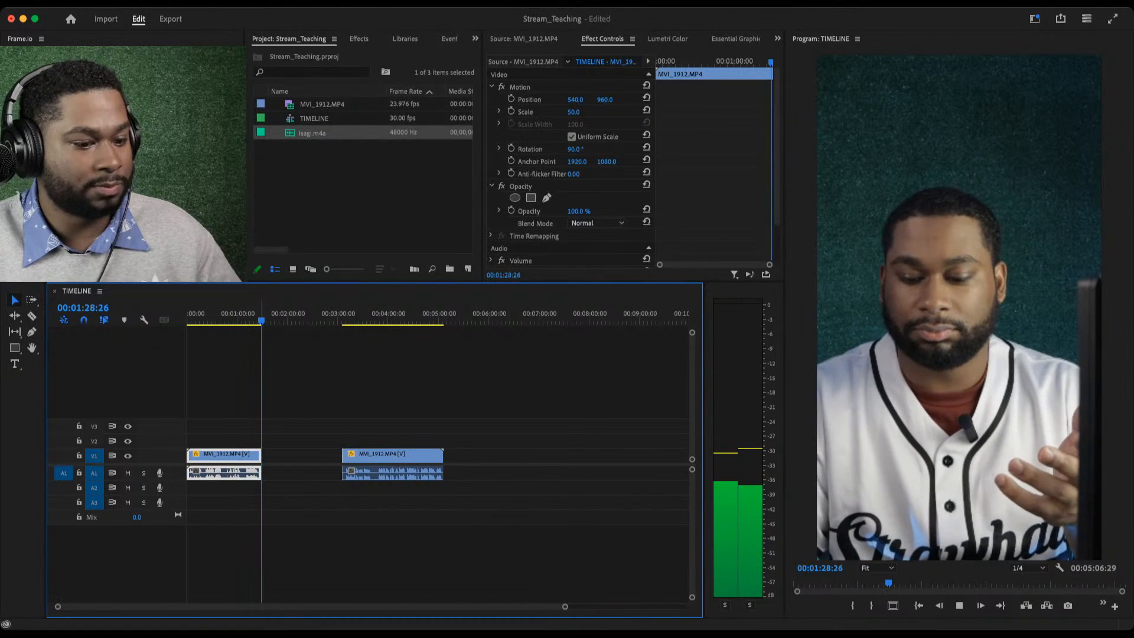
{"action": "left_click_drag", "start_coordinate": [262, 314], "coordinate": [350, 314]}
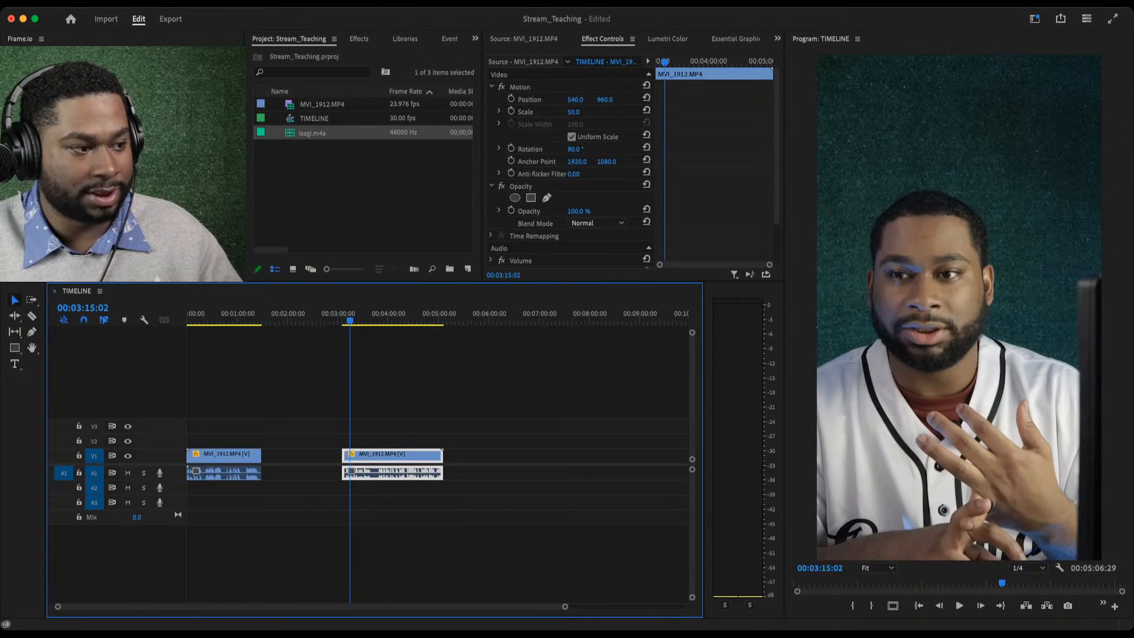
{"action": "key", "text": "space"}
{"action": "key", "text": "space"}
{"action": "left_click", "coordinate": [346, 314]}
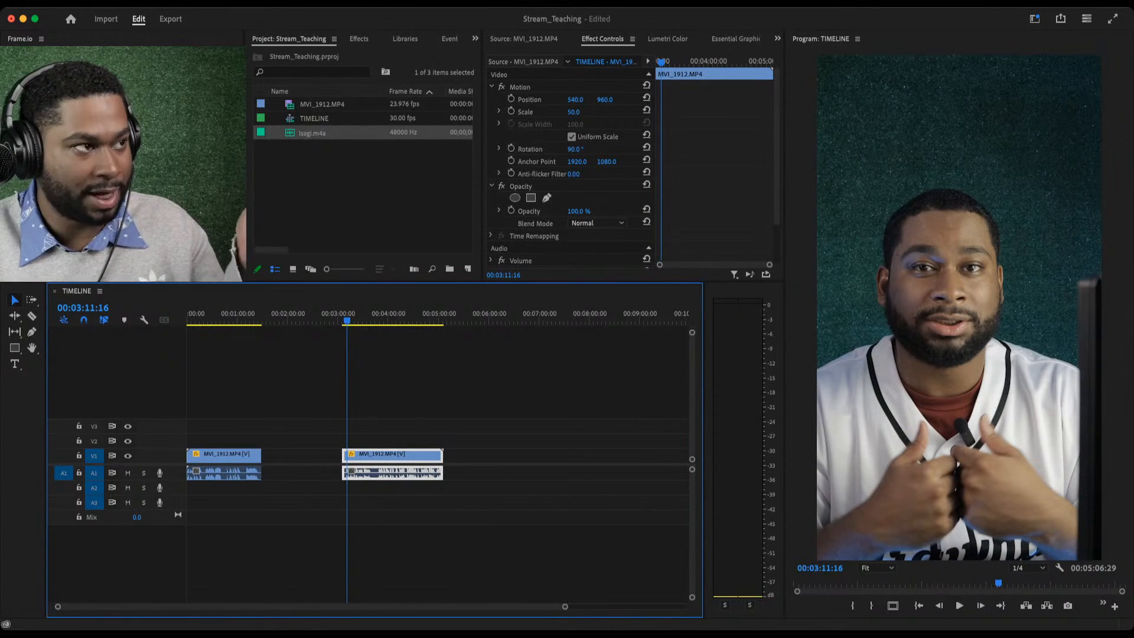
Open MVI_1912.MP4 in the Source Monitor, play it, and scrub back to near its beginning.
{"action": "left_click", "coordinate": [322, 104]}
{"action": "double_click", "coordinate": [322, 104]}
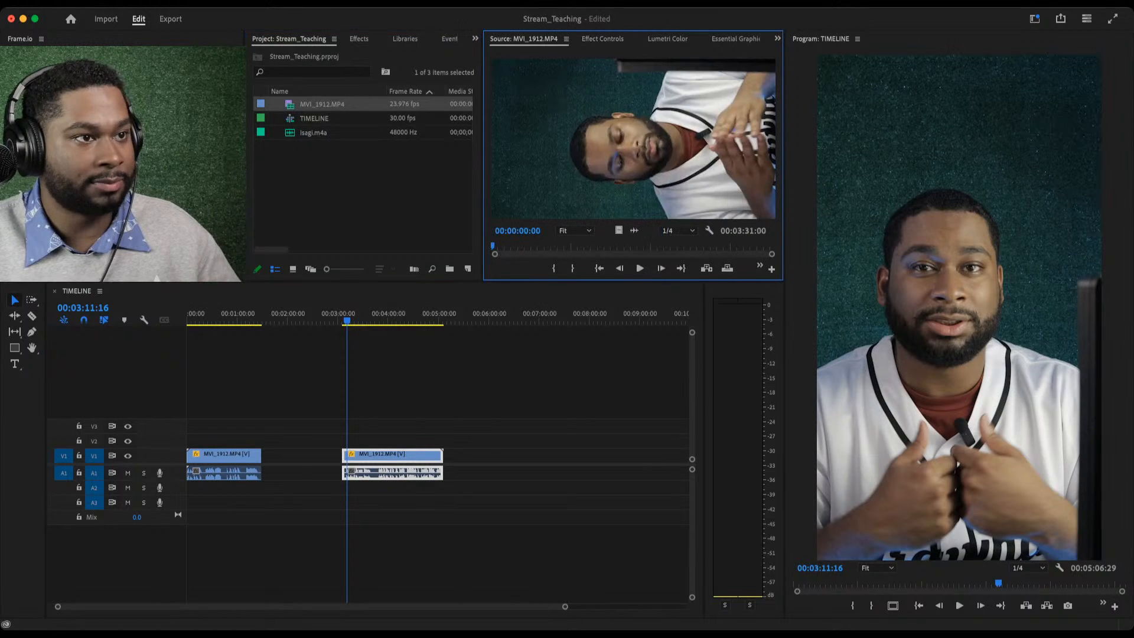
{"action": "key", "text": "space"}
{"action": "left_click", "coordinate": [619, 246]}
{"action": "left_click_drag", "start_coordinate": [619, 246], "coordinate": [493, 246]}
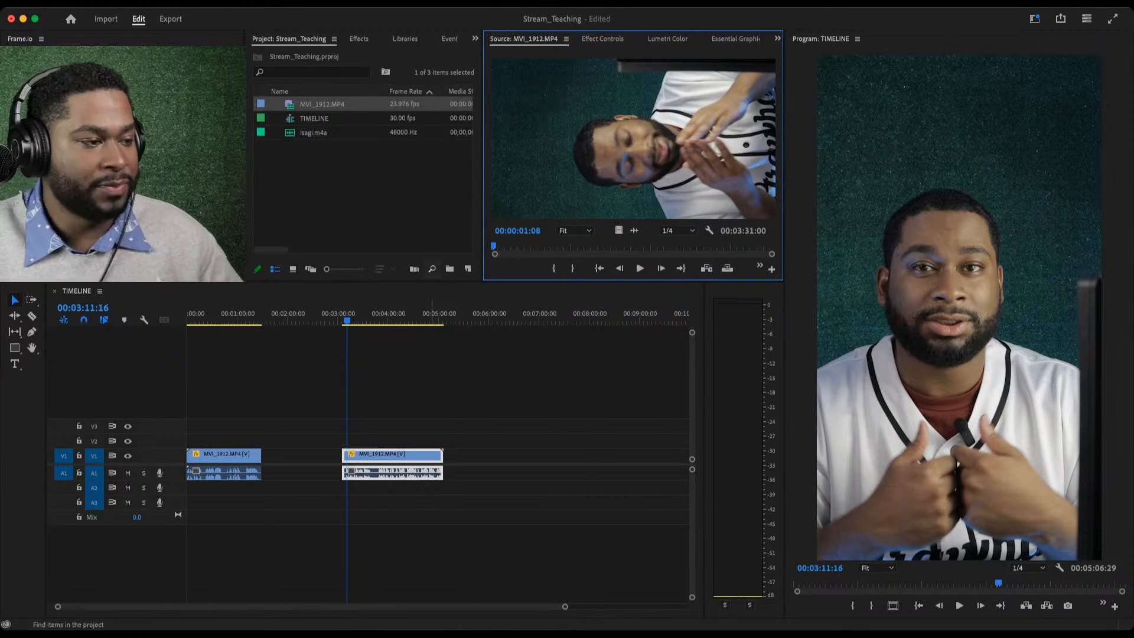
Delete the empty gap between the two MVI_1912.MP4 parts on the timeline.
{"action": "left_click", "coordinate": [301, 456]}
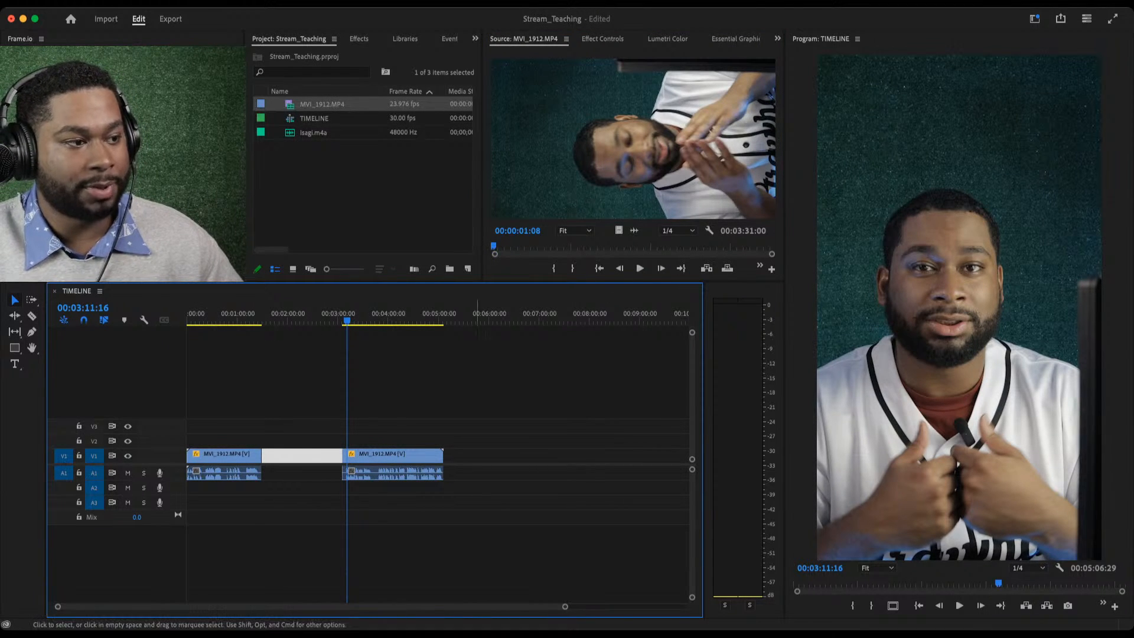
{"action": "left_click", "coordinate": [307, 455]}
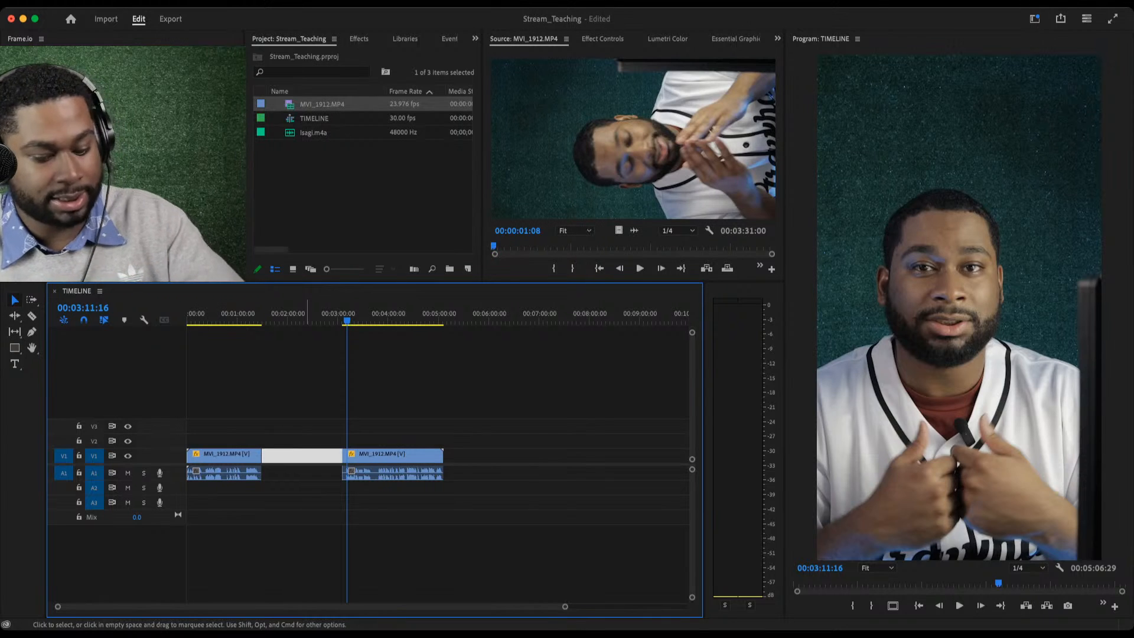
{"action": "key", "text": "Delete"}
Undo the gap deletion, the move of the second part, and the split of the clip.
{"action": "key", "text": "super+z"}
{"action": "key", "text": "super+z"}
{"action": "key", "text": "super+z"}
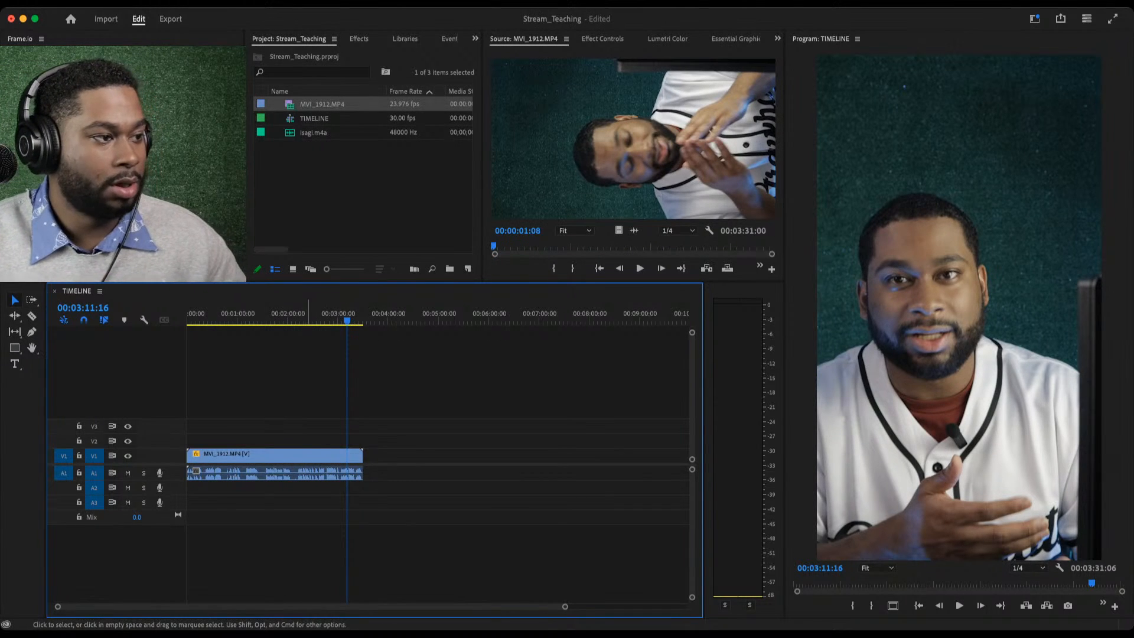
Return the playhead to 00:00:00:00 and leave the timeline clip deselected.
{"action": "left_click_drag", "start_coordinate": [346, 320], "coordinate": [186, 320]}
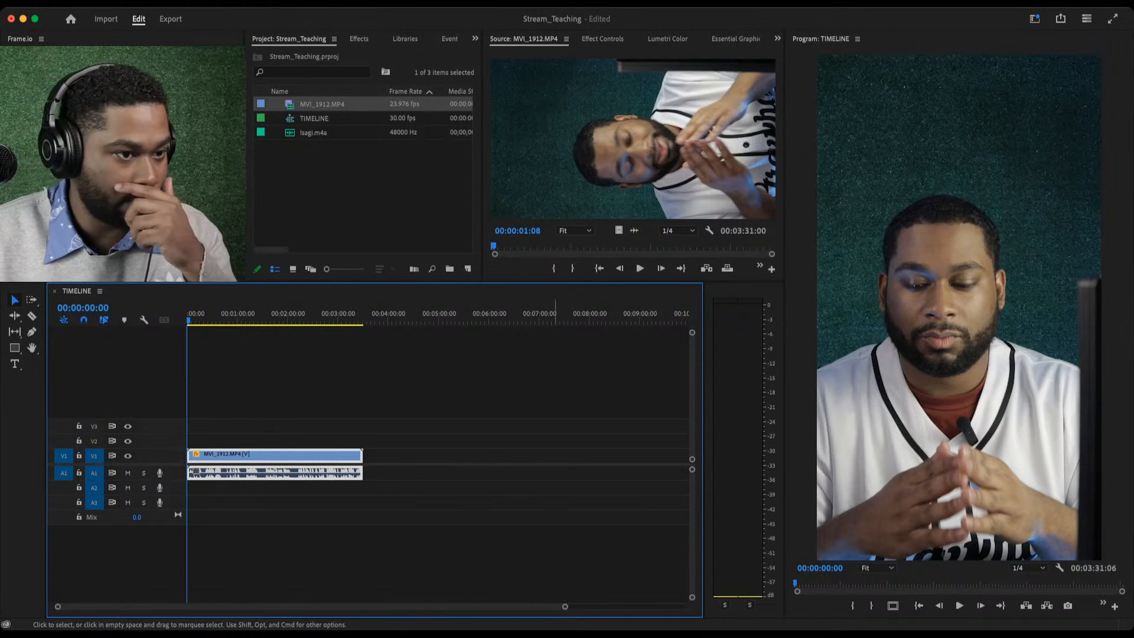
{"action": "left_click", "coordinate": [544, 384]}
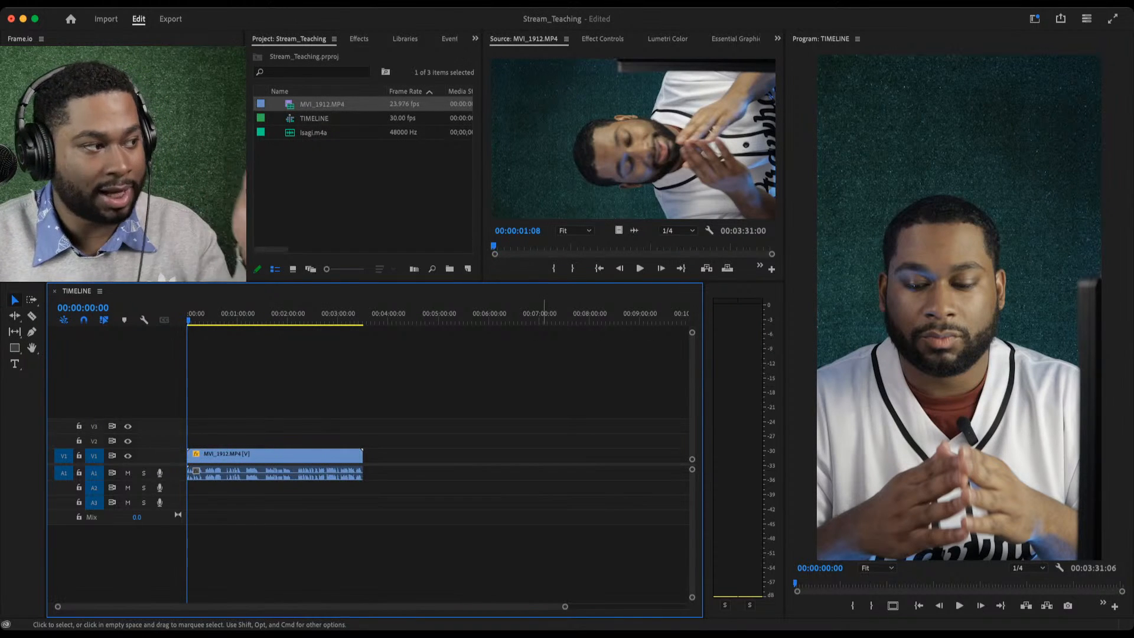
{"action": "left_click_drag", "start_coordinate": [334, 426], "coordinate": [285, 484]}
{"action": "left_click", "coordinate": [372, 393]}
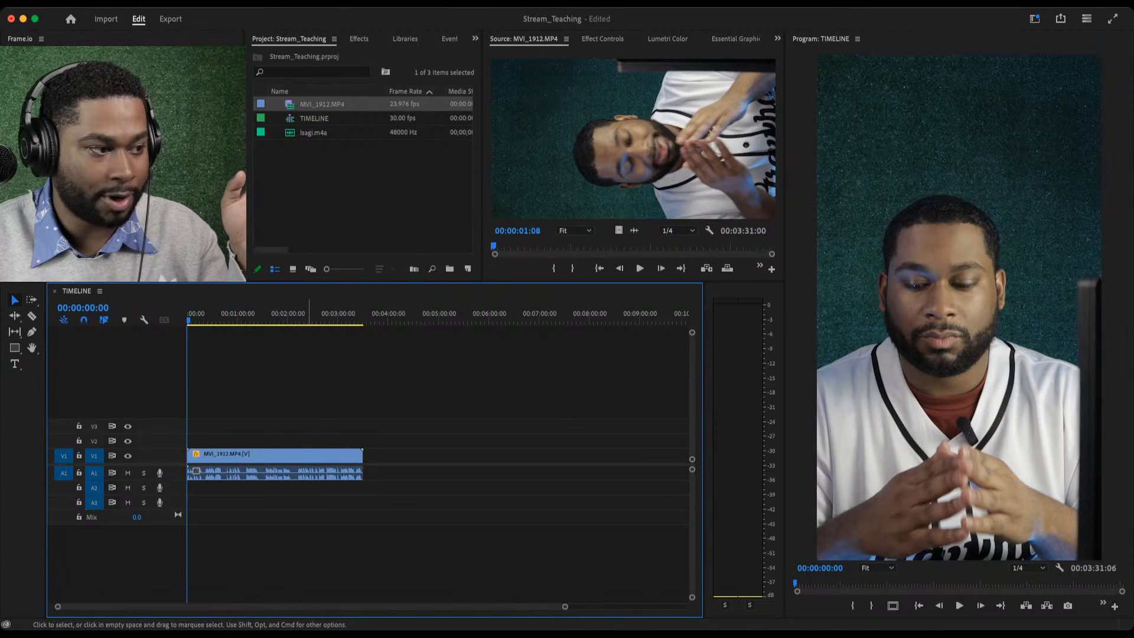
{"action": "left_click_drag", "start_coordinate": [309, 439], "coordinate": [240, 454]}
{"action": "left_click", "coordinate": [373, 413]}
{"action": "left_click", "coordinate": [305, 456]}
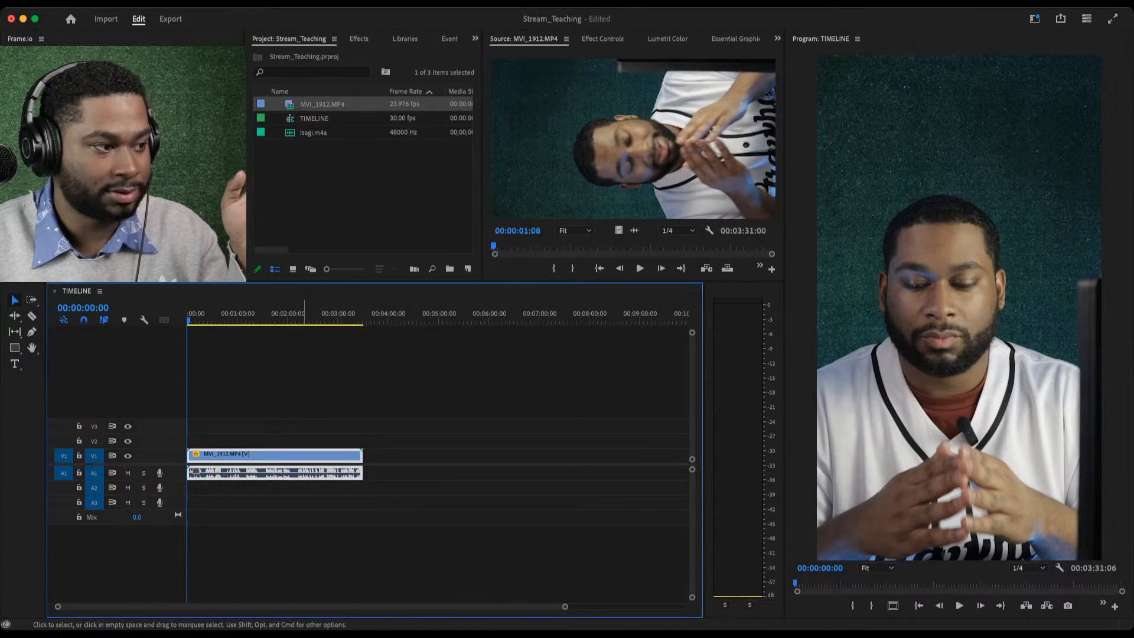
{"action": "left_click", "coordinate": [303, 407]}
Select the MVI_1912.MP4 clip's video and audio parts separately, coloring the video purple and the audio cyan.
{"action": "left_click", "coordinate": [287, 456], "text": "alt"}
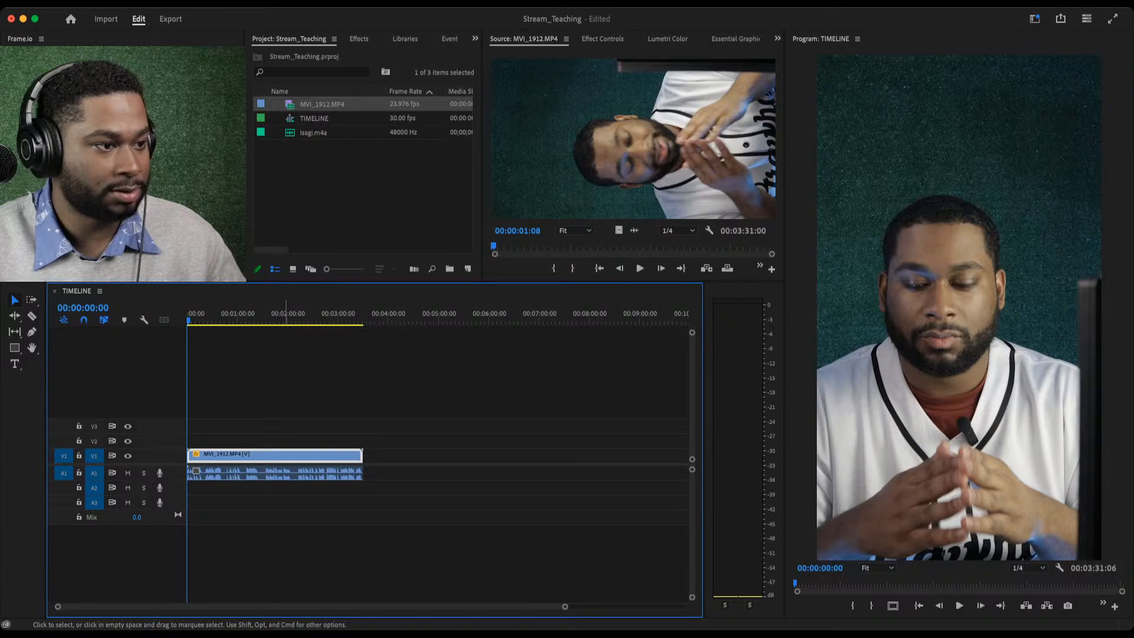
{"action": "left_click", "coordinate": [388, 413]}
{"action": "left_click", "coordinate": [376, 407]}
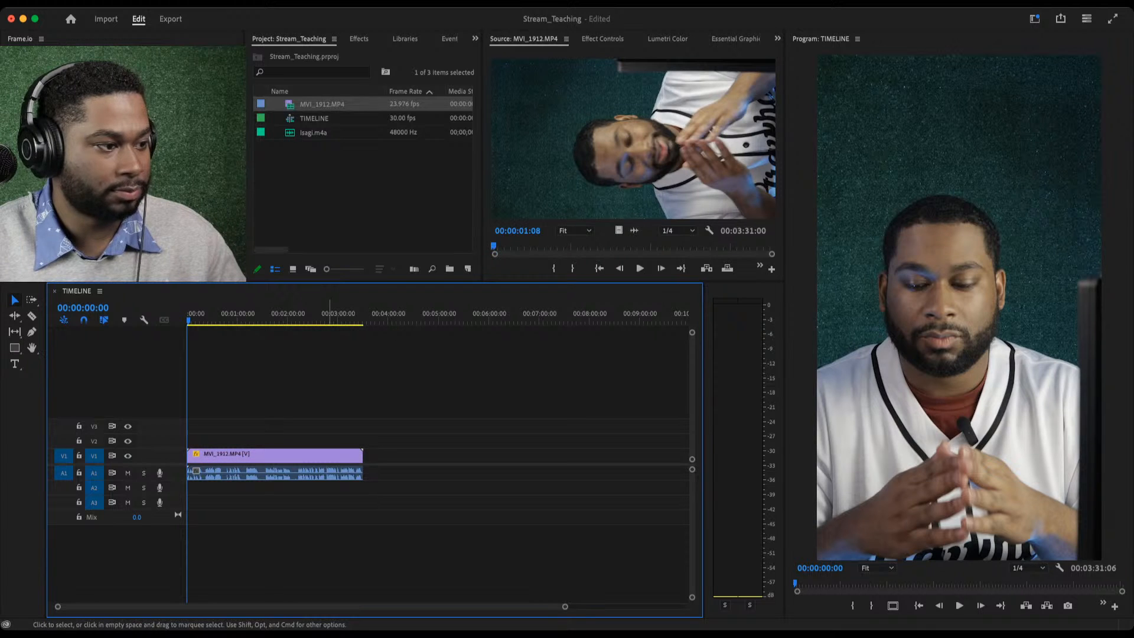
{"action": "left_click", "coordinate": [329, 473], "text": "alt"}
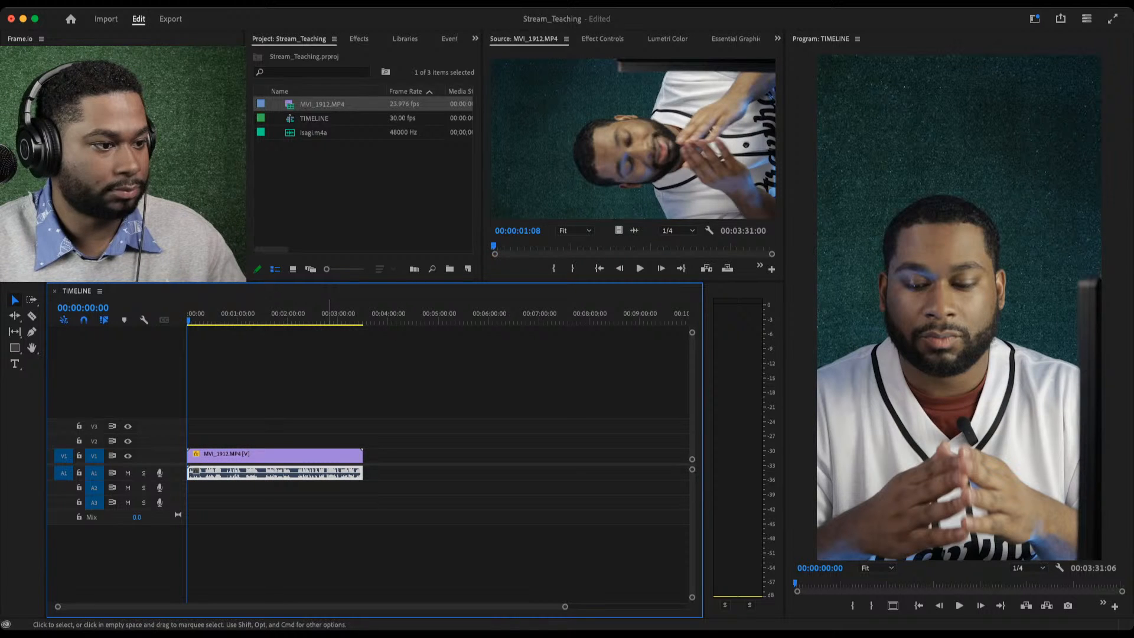
{"action": "left_click", "coordinate": [495, 408]}
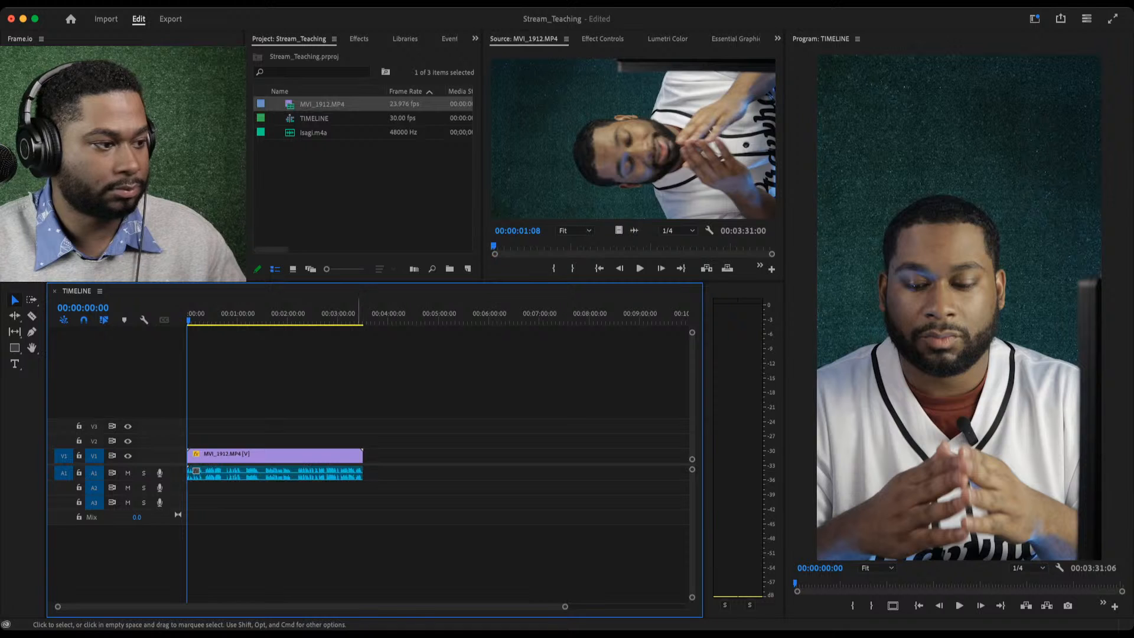
{"action": "left_click", "coordinate": [345, 456]}
{"action": "left_click", "coordinate": [361, 409]}
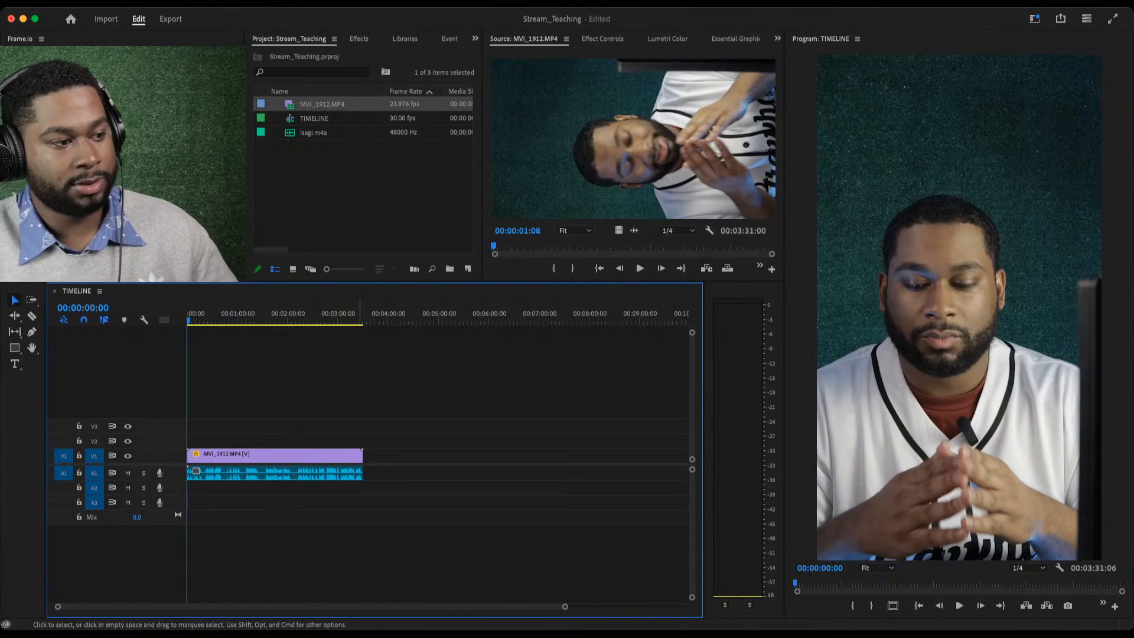
{"action": "left_click_drag", "start_coordinate": [393, 433], "coordinate": [375, 439]}
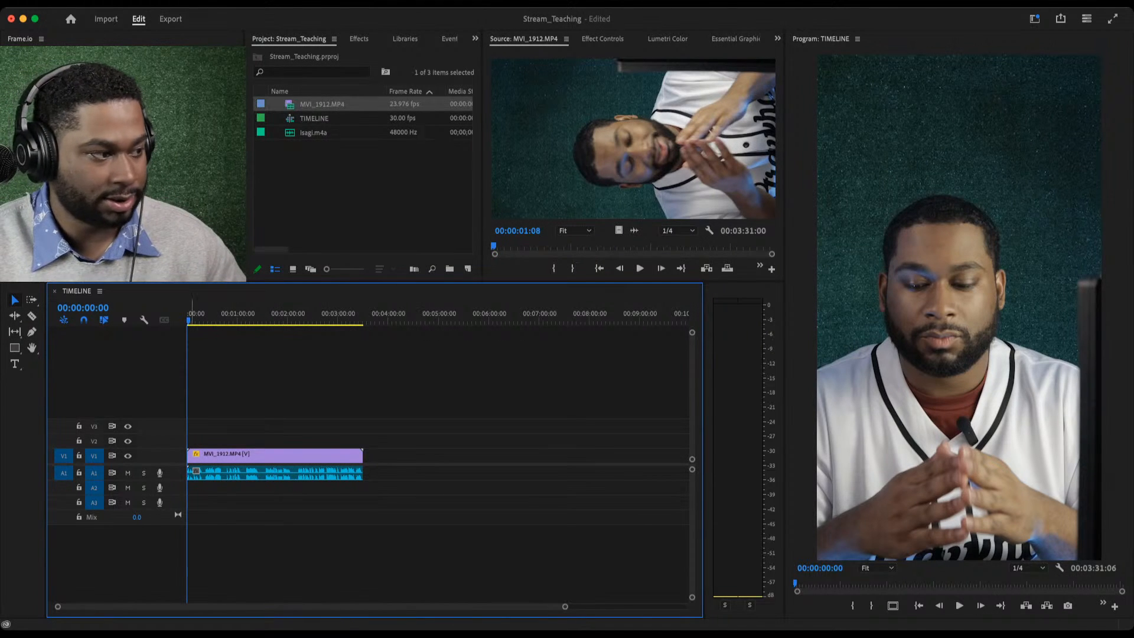
Turn off the output of video track V1 and turn it back on.
{"action": "left_click", "coordinate": [128, 456]}
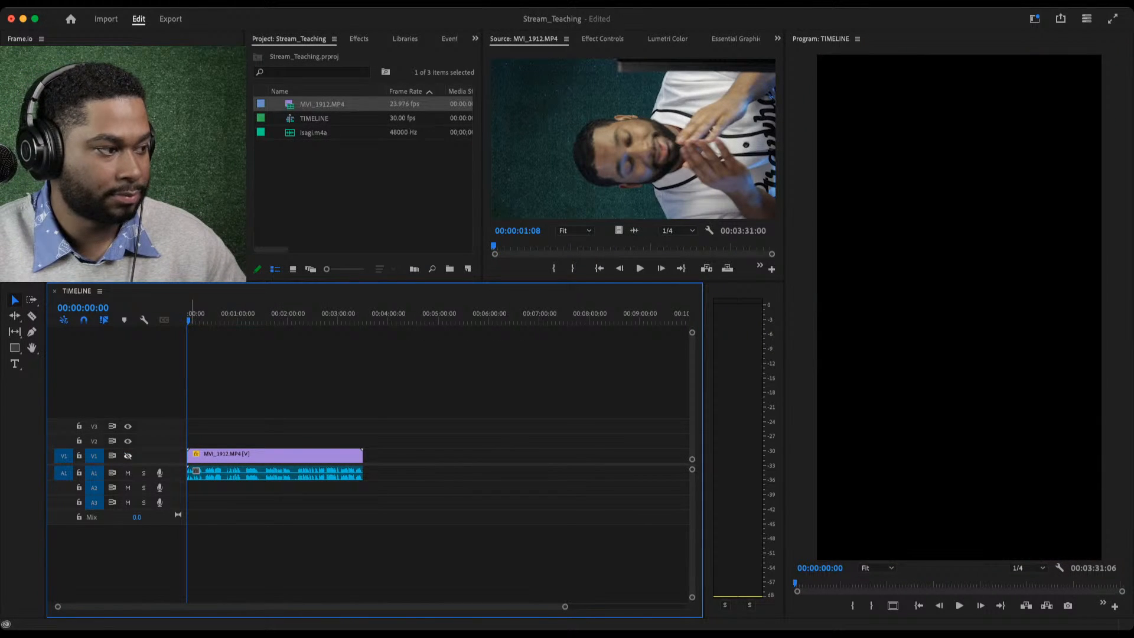
{"action": "left_click", "coordinate": [128, 456]}
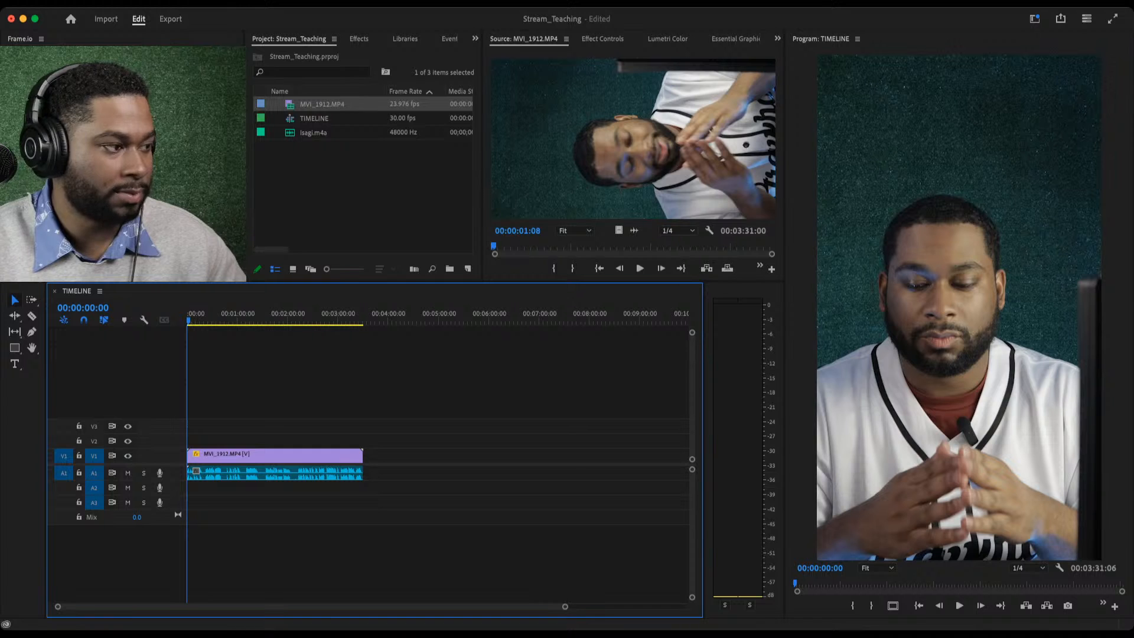
Enlarge video track V1 to show its thumbnail, fit the whole sequence in view, and collapse the track back.
{"action": "double_click", "coordinate": [161, 456]}
{"action": "double_click", "coordinate": [161, 456]}
{"action": "double_click", "coordinate": [161, 456]}
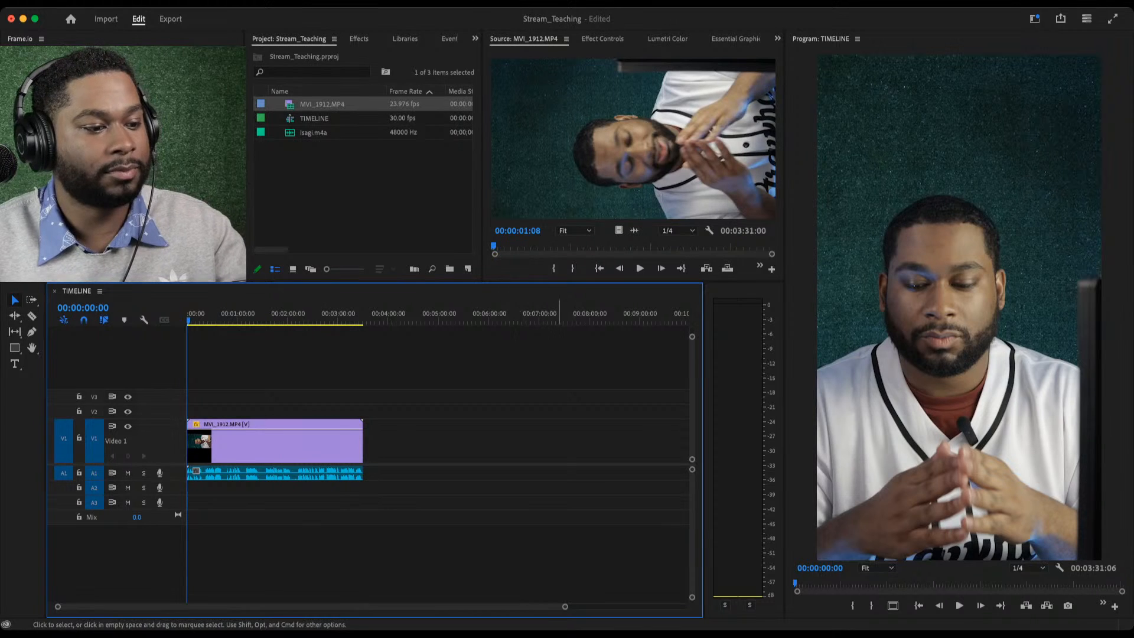
{"action": "key", "text": "backslash"}
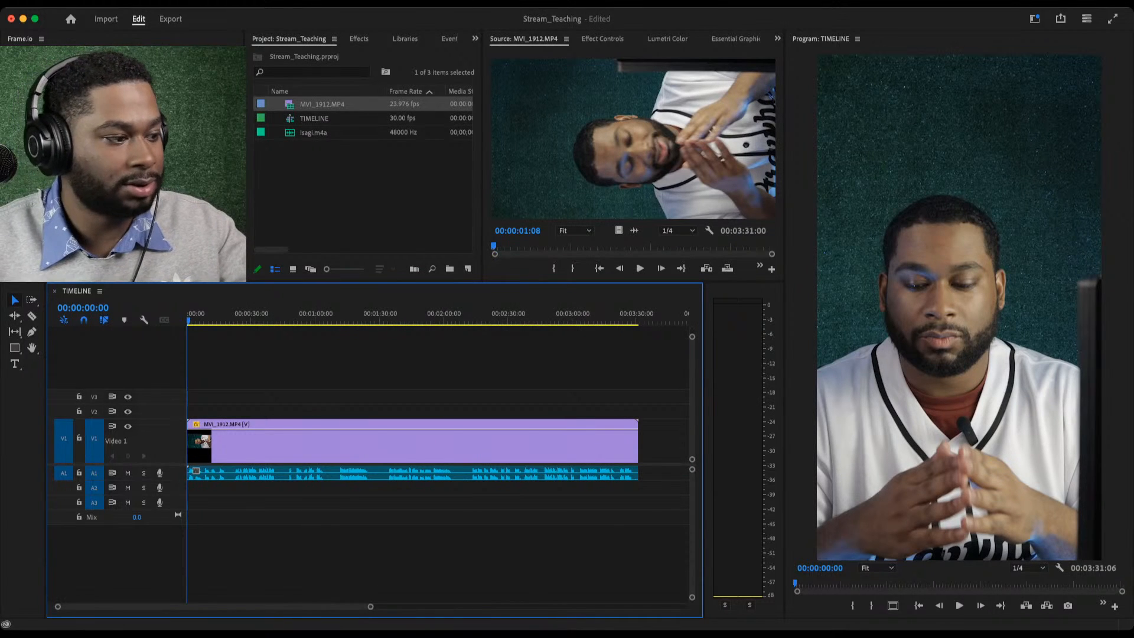
{"action": "scroll", "coordinate": [423, 449], "scroll_direction": "right", "scroll_amount": 5}
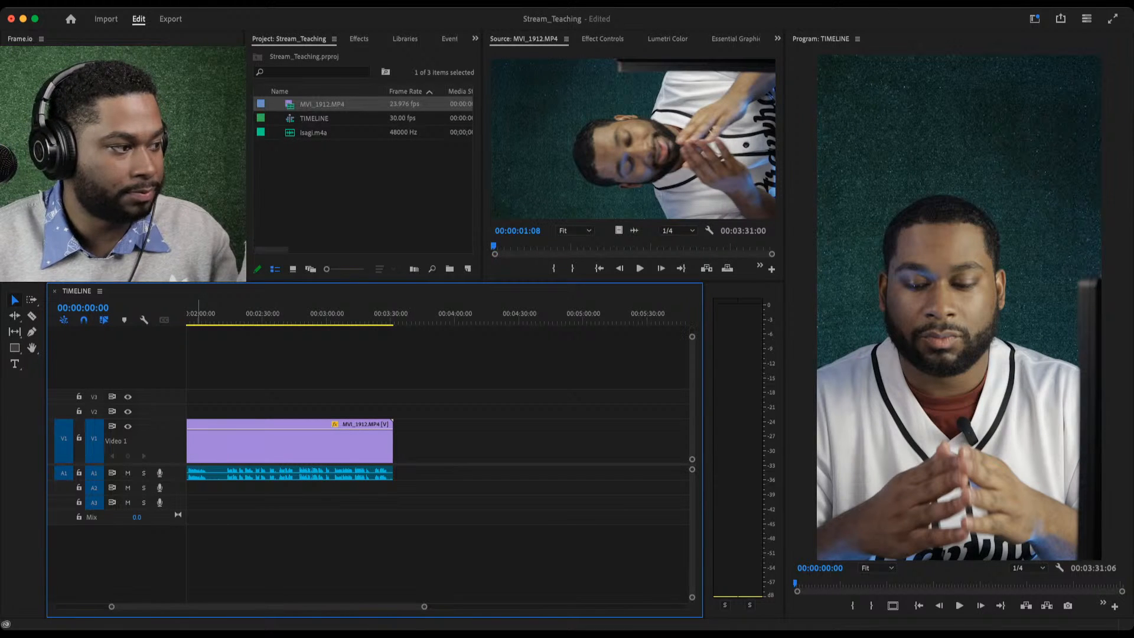
{"action": "double_click", "coordinate": [161, 440]}
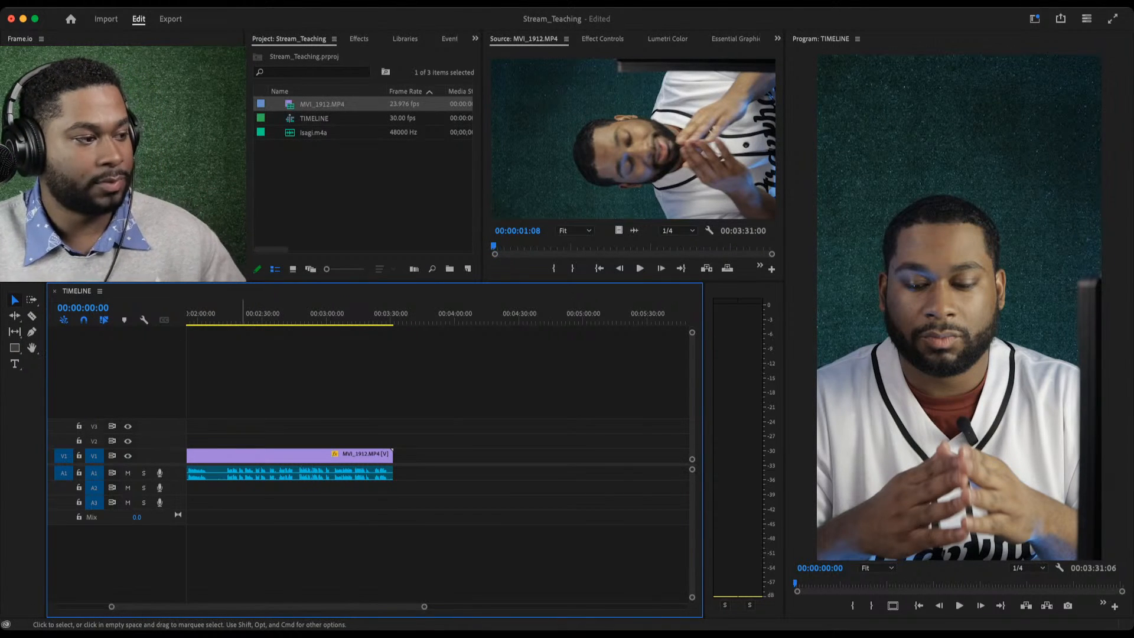
Select the MVI_1912.MP4 clip, try to move it up to track V2, and undo the move.
{"action": "left_click", "coordinate": [228, 457]}
{"action": "left_click", "coordinate": [292, 384]}
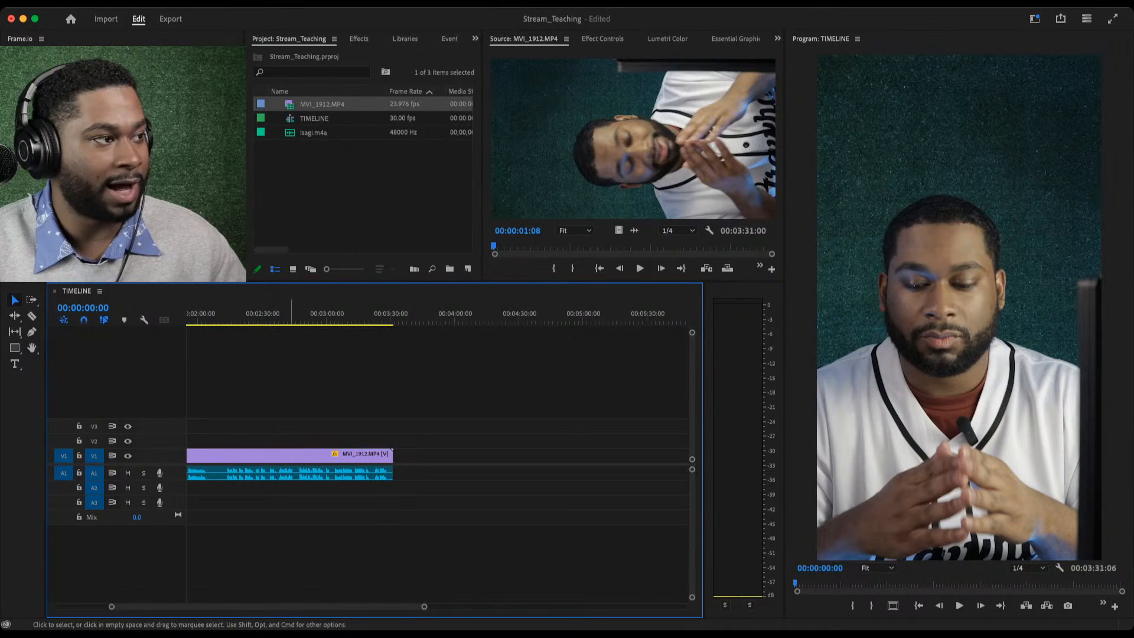
{"action": "left_click", "coordinate": [244, 457]}
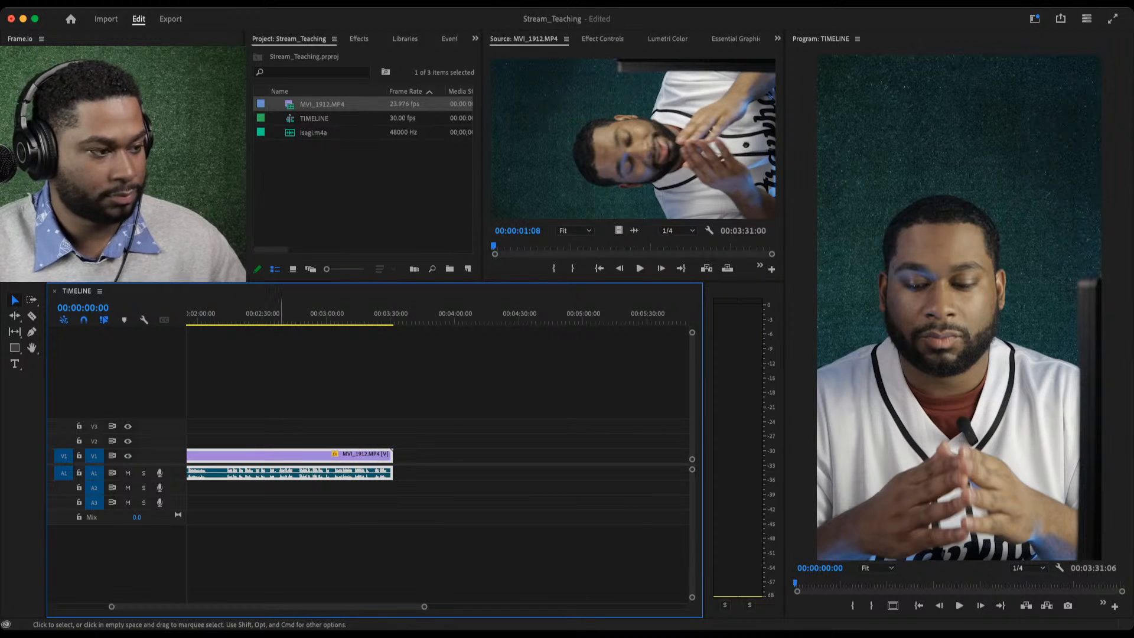
{"action": "left_click_drag", "start_coordinate": [278, 607], "coordinate": [213, 607]}
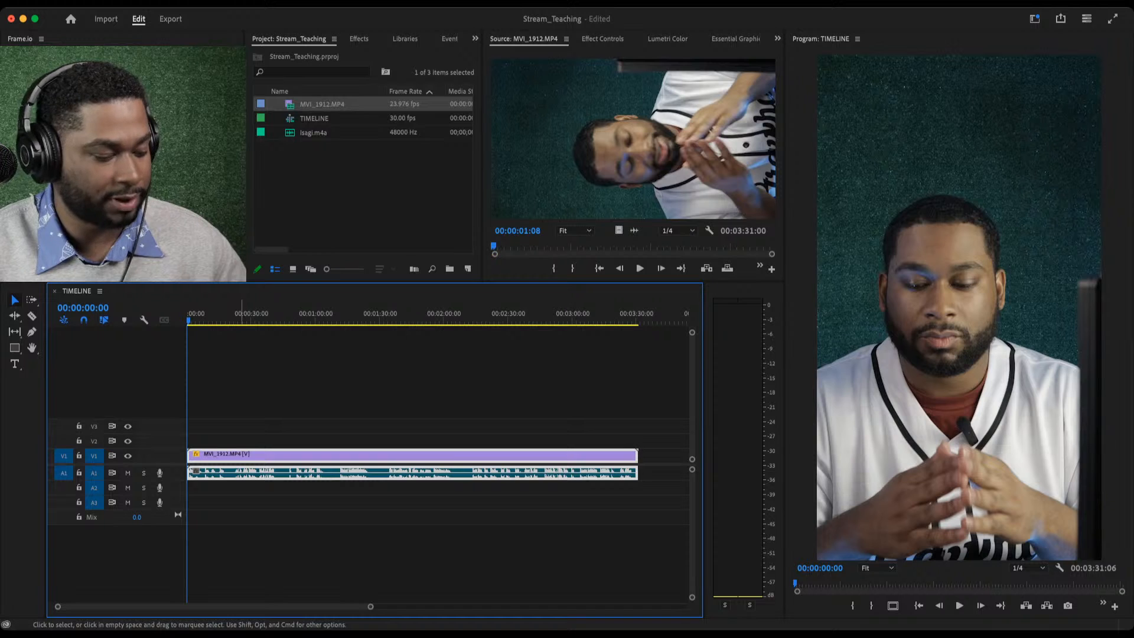
{"action": "left_click_drag", "start_coordinate": [219, 456], "coordinate": [252, 441]}
{"action": "key", "text": "super+z"}
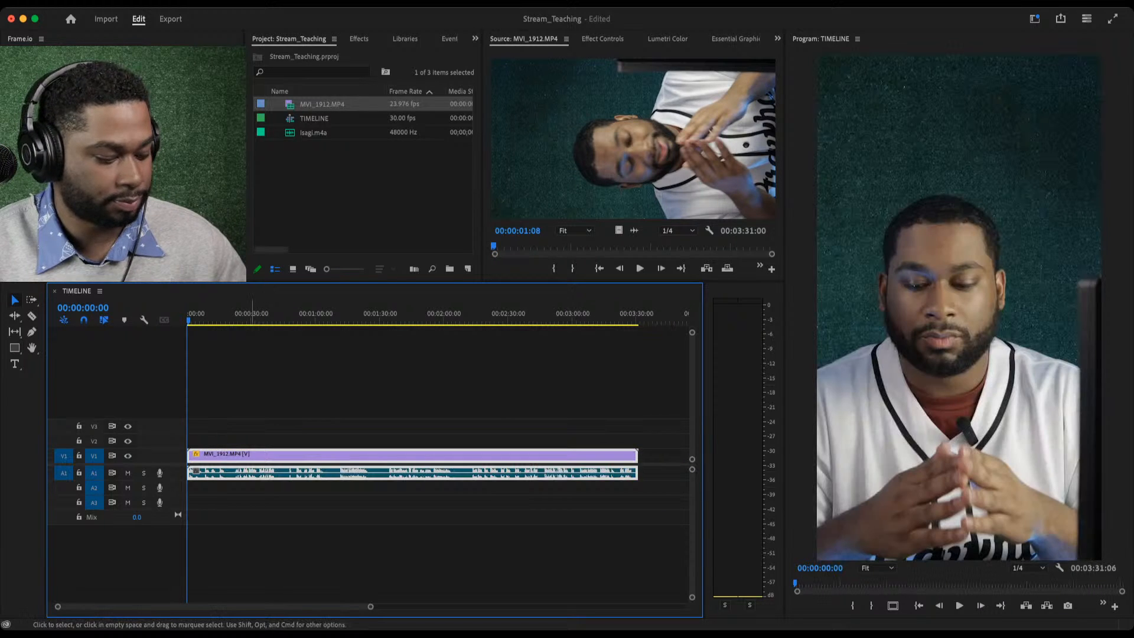
Duplicate the MVI_1912.MP4 video onto track V2, starting about 9 seconds in, and play the sequence's opening to about 00:00:04:14.
{"action": "left_click_drag", "start_coordinate": [254, 456], "coordinate": [273, 441]}
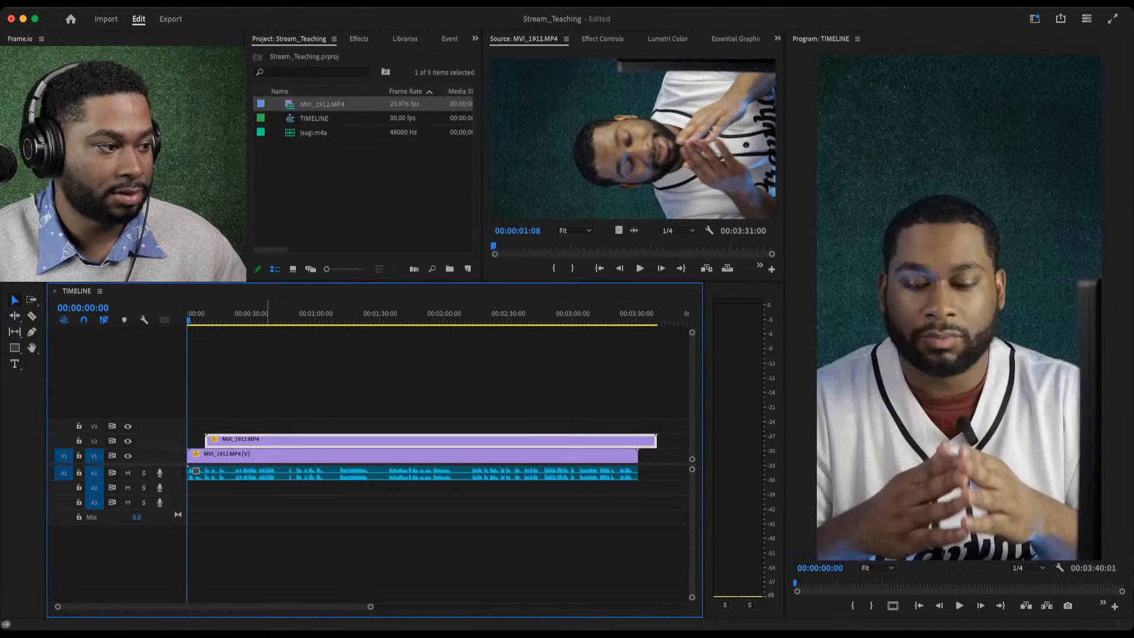
{"action": "left_click", "coordinate": [248, 384]}
{"action": "left_click_drag", "start_coordinate": [189, 319], "coordinate": [195, 319]}
{"action": "key", "text": "space"}
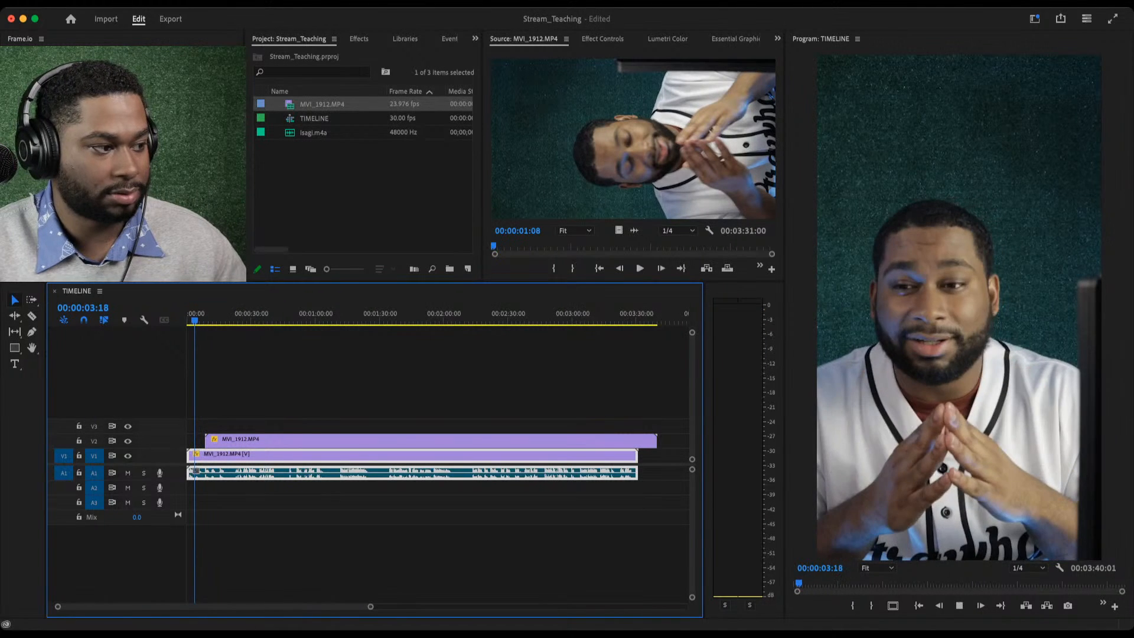
{"action": "key", "text": "space"}
{"action": "key", "text": "space"}
Delete the duplicated MVI_1912.MP4 clip from track V2.
{"action": "left_click", "coordinate": [274, 441]}
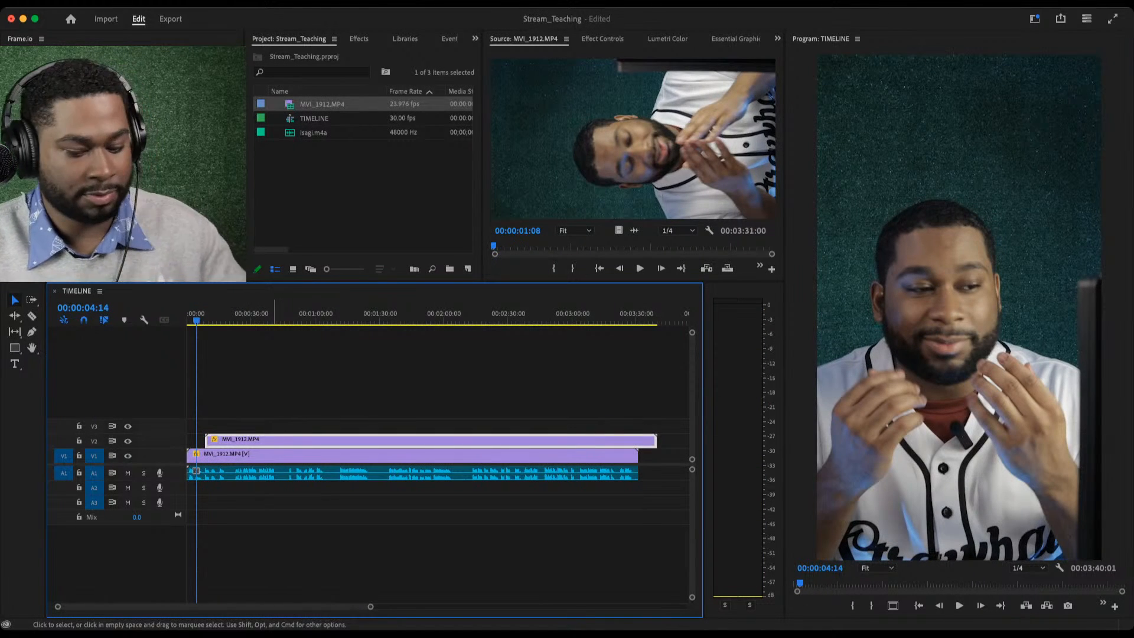
{"action": "key", "text": "Delete"}
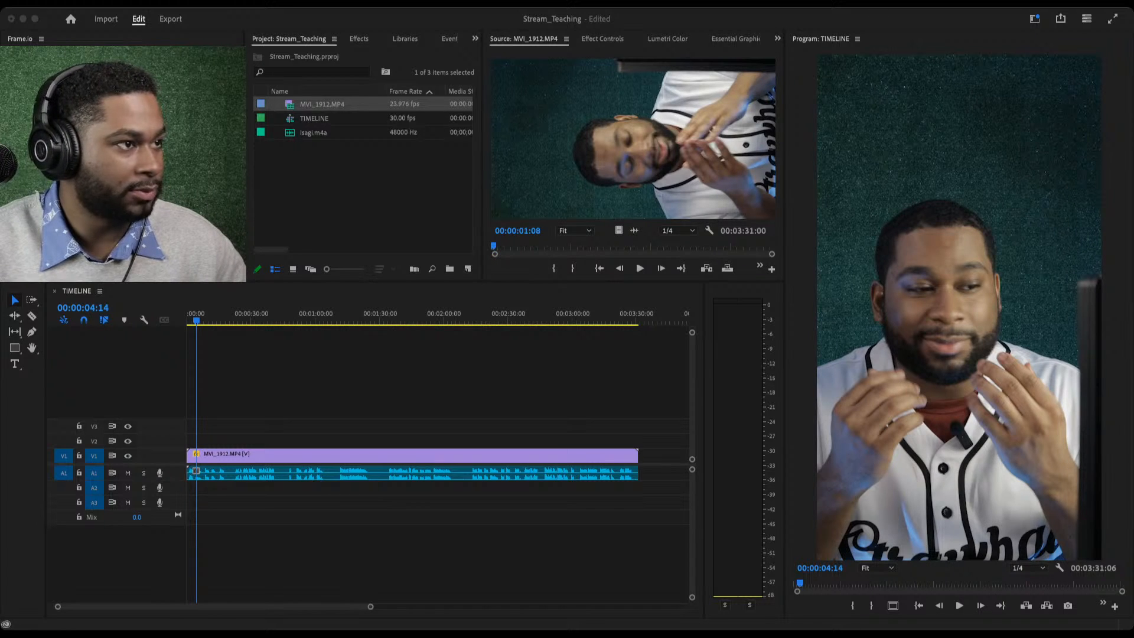
Bring TheCloud_Intro.jpg into the project and place it on track V2 from 00:00:04:14, ending at about 00:00:48.
{"action": "left_click", "coordinate": [402, 378]}
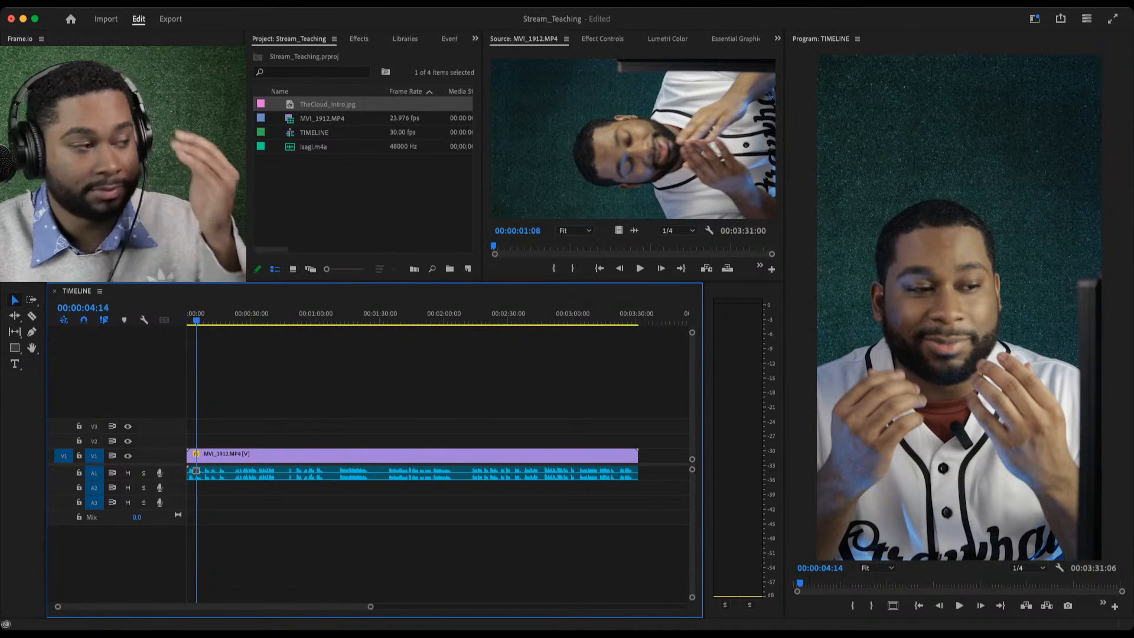
{"action": "left_click", "coordinate": [328, 105]}
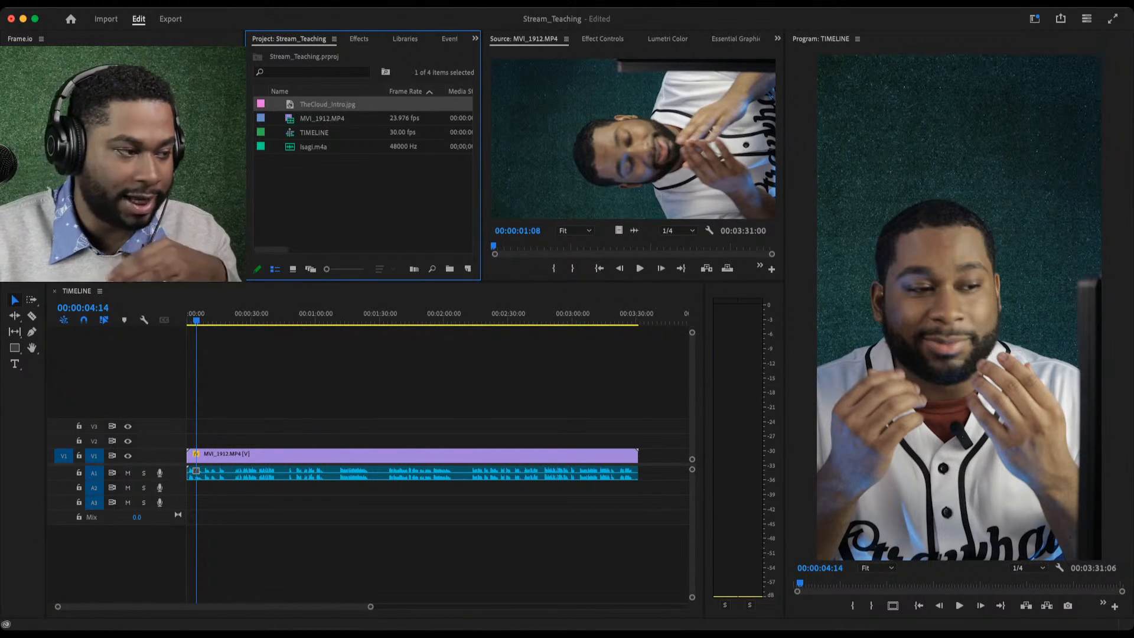
{"action": "left_click_drag", "start_coordinate": [328, 105], "coordinate": [291, 441]}
Change the label color of the TheCloud_Intro.jpg clip on track V2 to tan.
{"action": "left_click", "coordinate": [259, 441]}
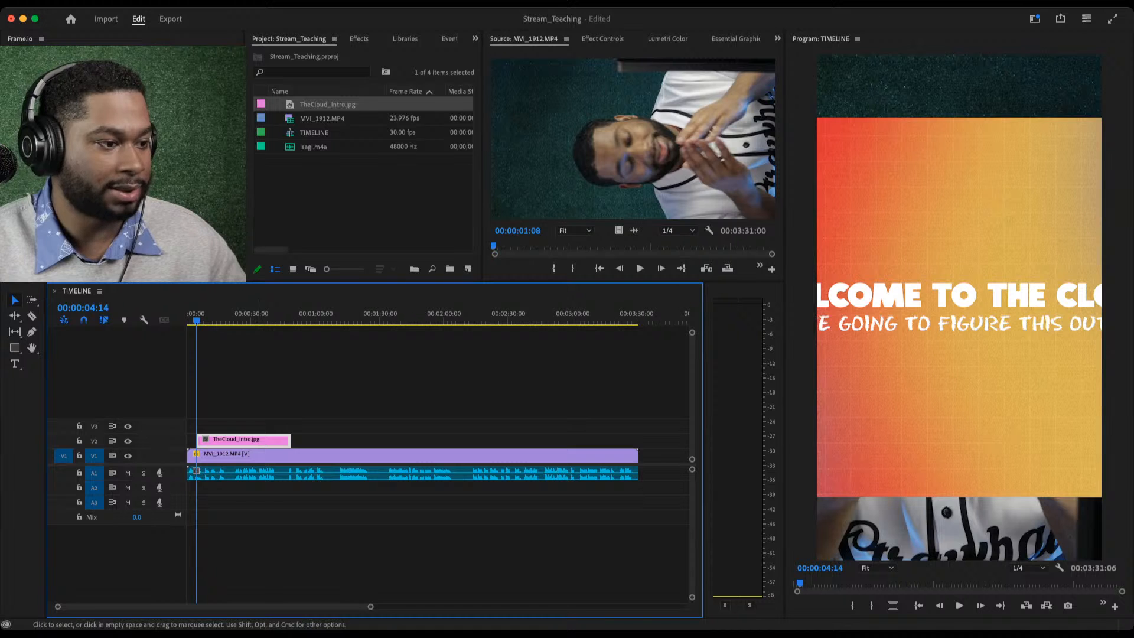
{"action": "left_click", "coordinate": [324, 390]}
{"action": "left_click", "coordinate": [324, 387]}
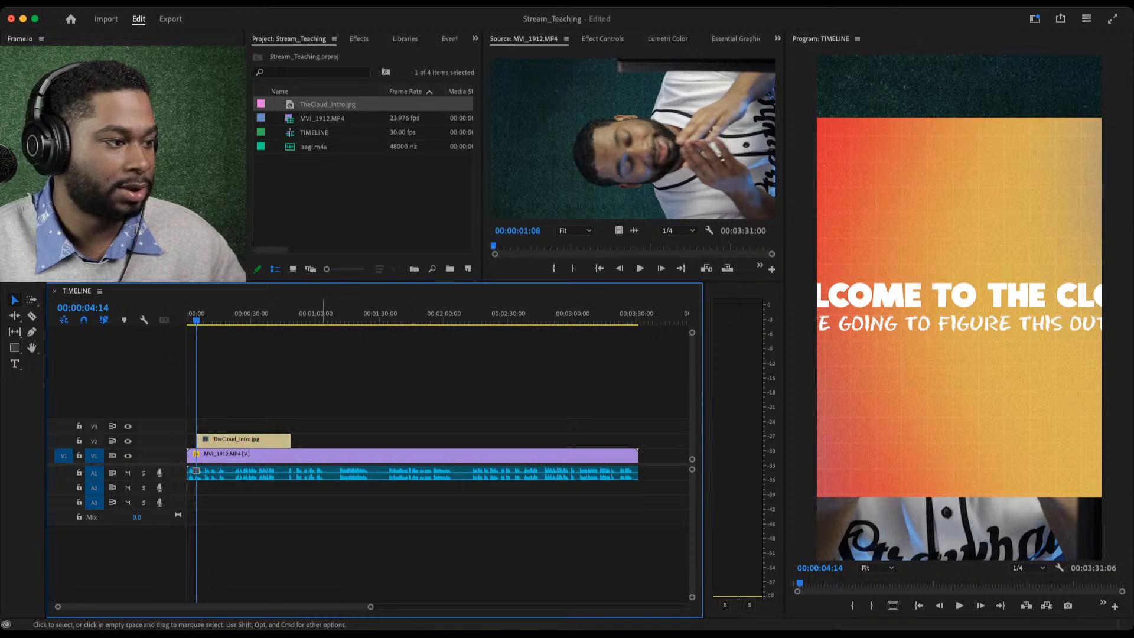
Play the sequence from 00:00:00:00 up to just before the TheCloud_Intro.jpg clip, stopping at 00:00:03:29.
{"action": "left_click_drag", "start_coordinate": [196, 320], "coordinate": [188, 320]}
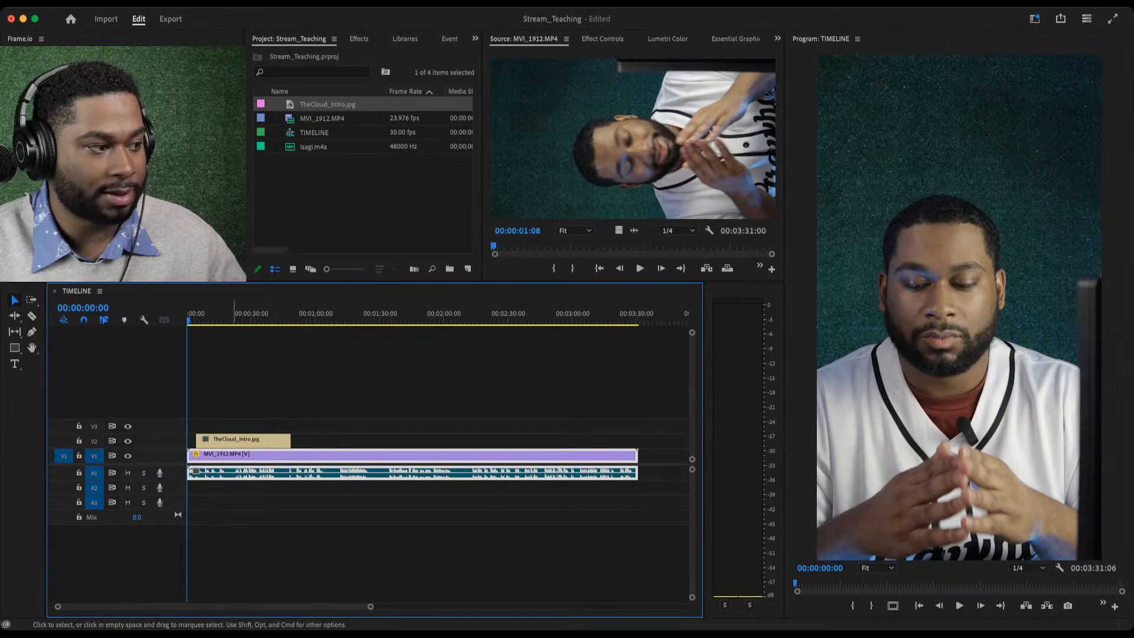
{"action": "key", "text": "space"}
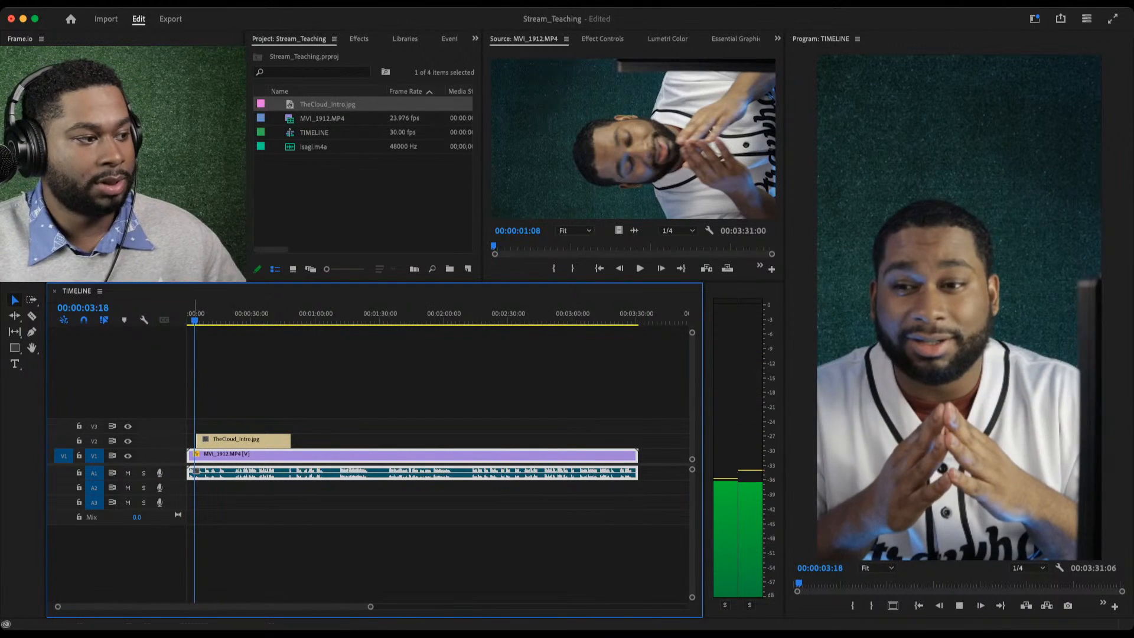
{"action": "key", "text": "space"}
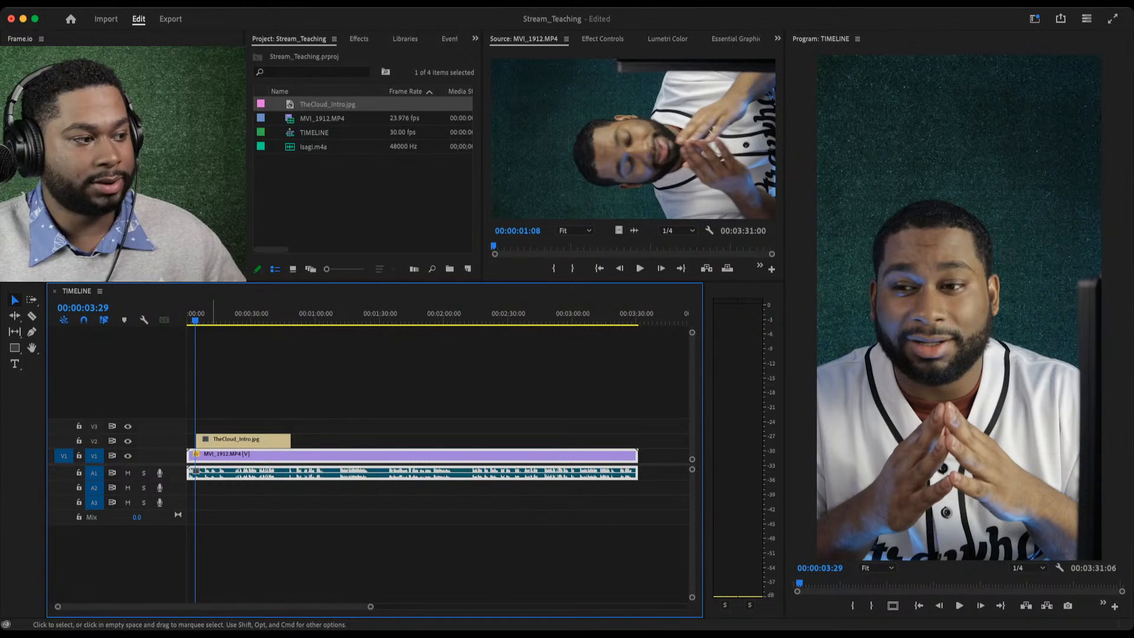
Return the playhead to 00:00:00:00 and move the TheCloud_Intro.jpg clip on track V2 to the sequence start.
{"action": "left_click_drag", "start_coordinate": [248, 440], "coordinate": [281, 440]}
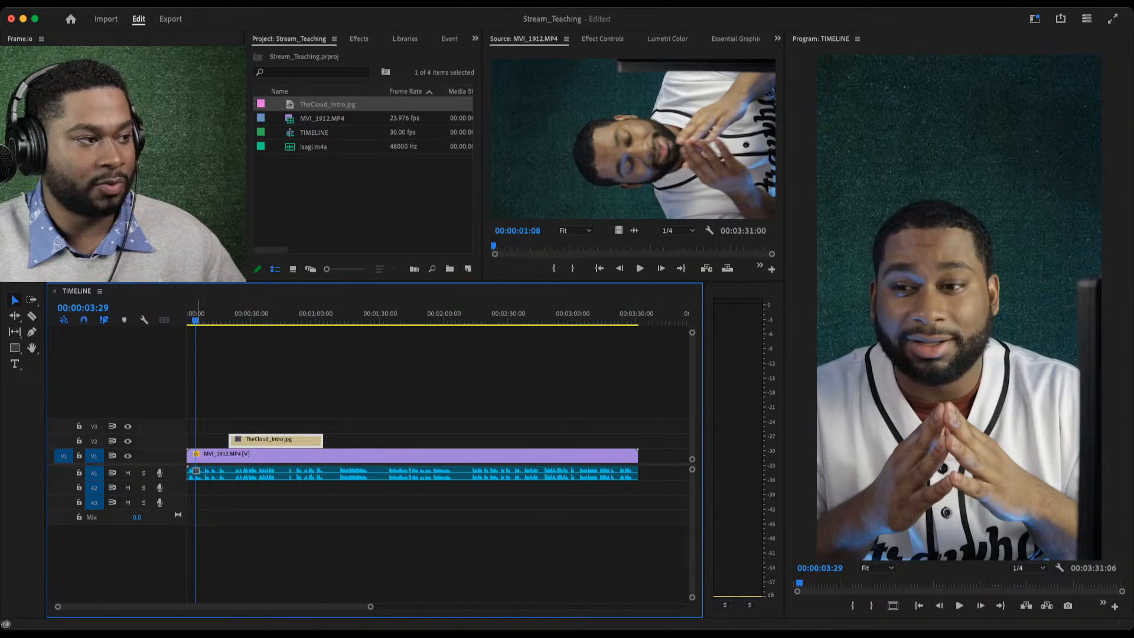
{"action": "left_click_drag", "start_coordinate": [195, 319], "coordinate": [187, 319]}
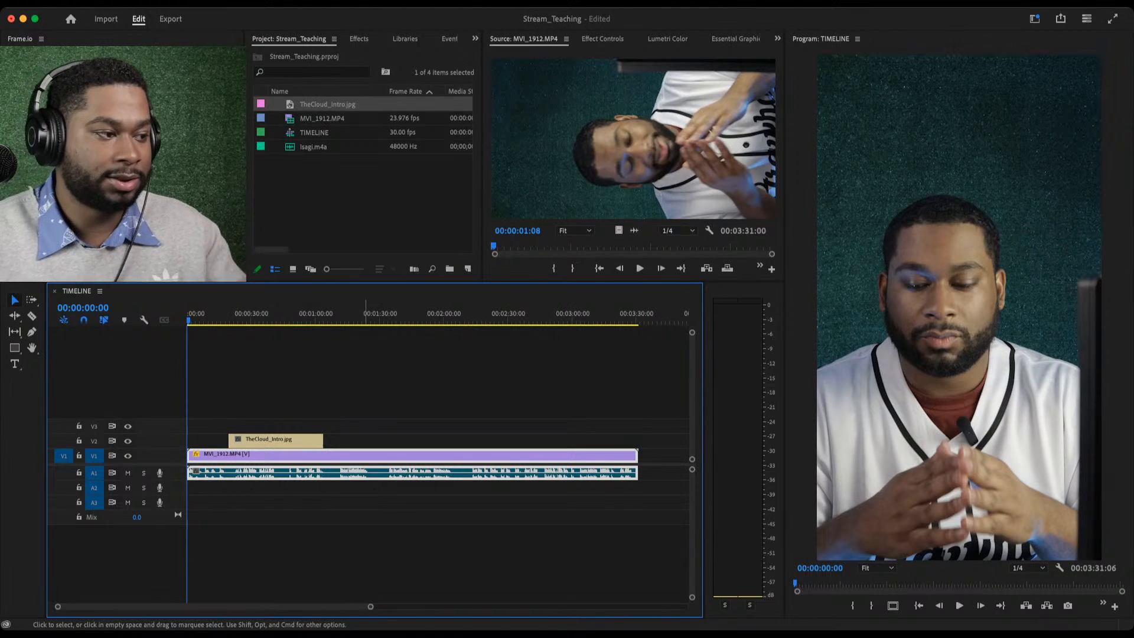
{"action": "left_click_drag", "start_coordinate": [311, 440], "coordinate": [254, 440]}
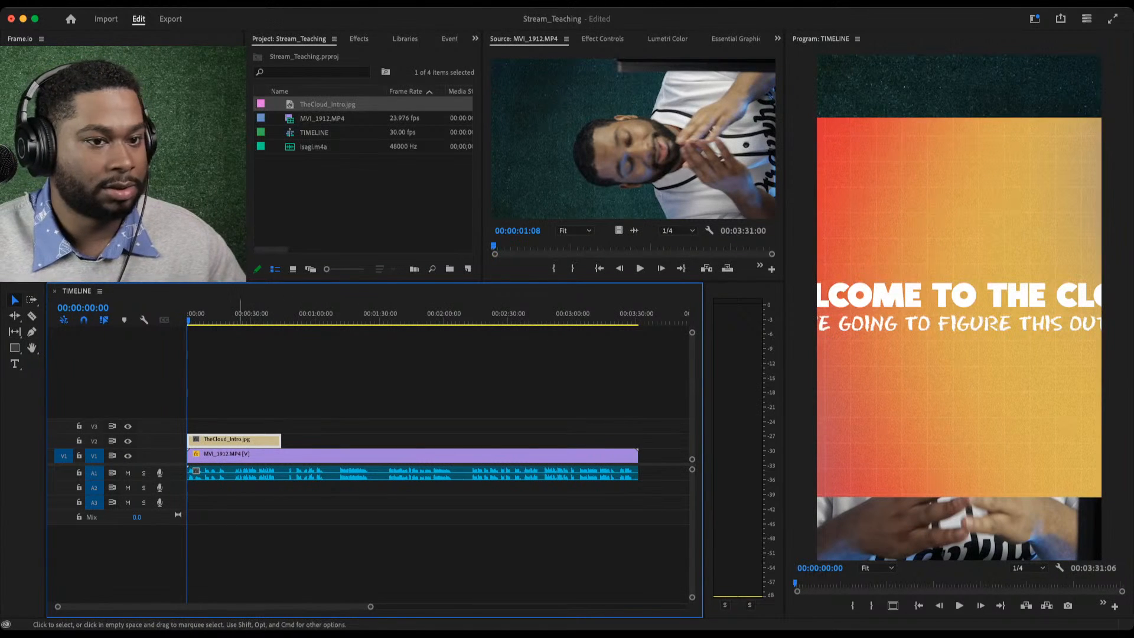
Scale the TheCloud_Intro.jpg clip to 40.0 in its effect settings.
{"action": "left_click", "coordinate": [321, 118]}
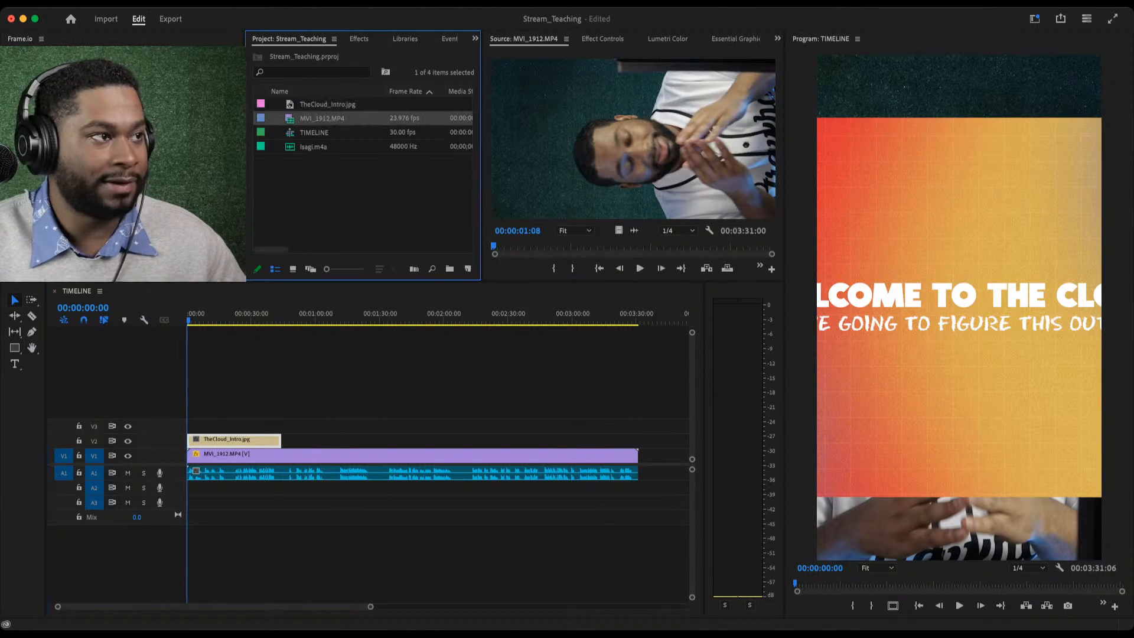
{"action": "key", "text": "shift+5"}
{"action": "left_click_drag", "start_coordinate": [575, 112], "coordinate": [539, 112]}
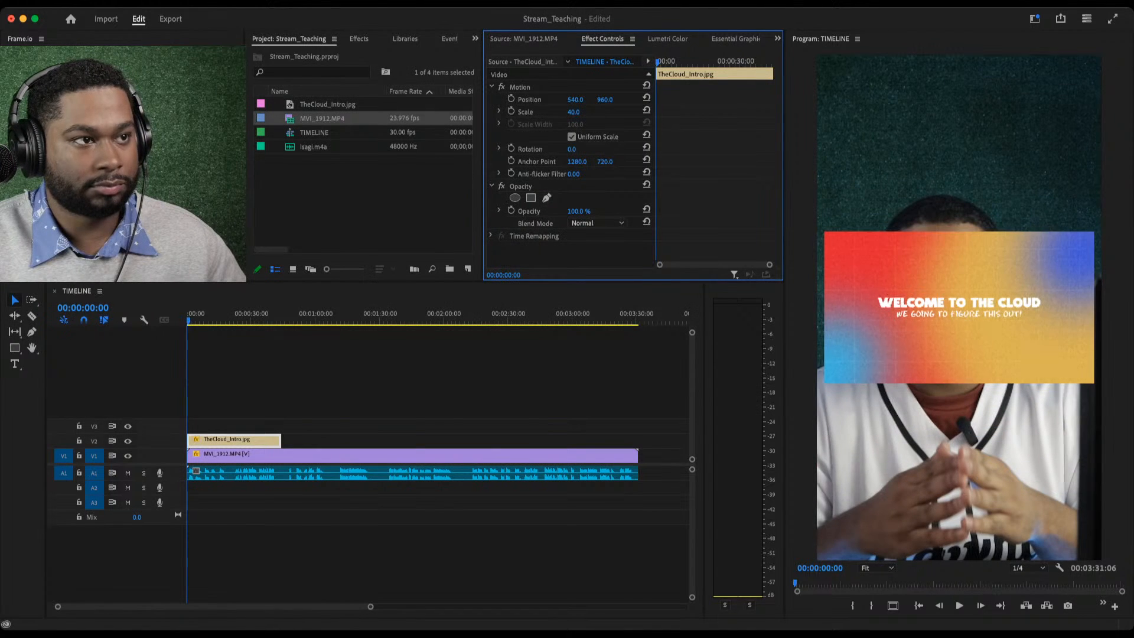
Try a vertical position of 884.0 for TheCloud_Intro.jpg, undo it, and reselect the clip in the timeline.
{"action": "left_click_drag", "start_coordinate": [605, 100], "coordinate": [558, 99]}
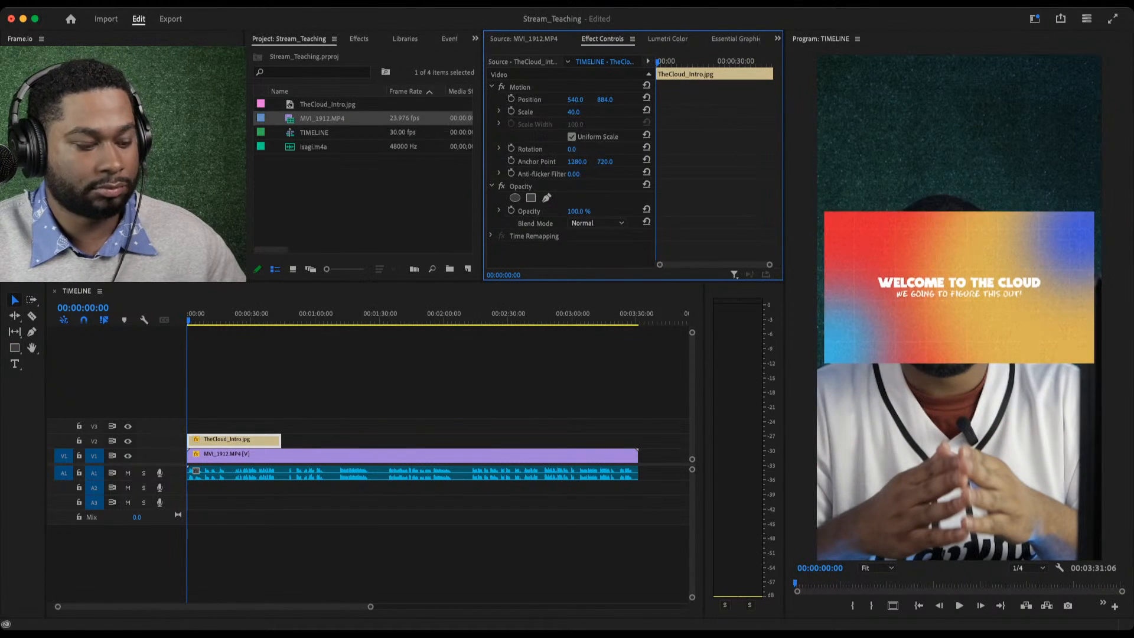
{"action": "key", "text": "super+z"}
{"action": "left_click", "coordinate": [356, 390]}
{"action": "left_click", "coordinate": [253, 440]}
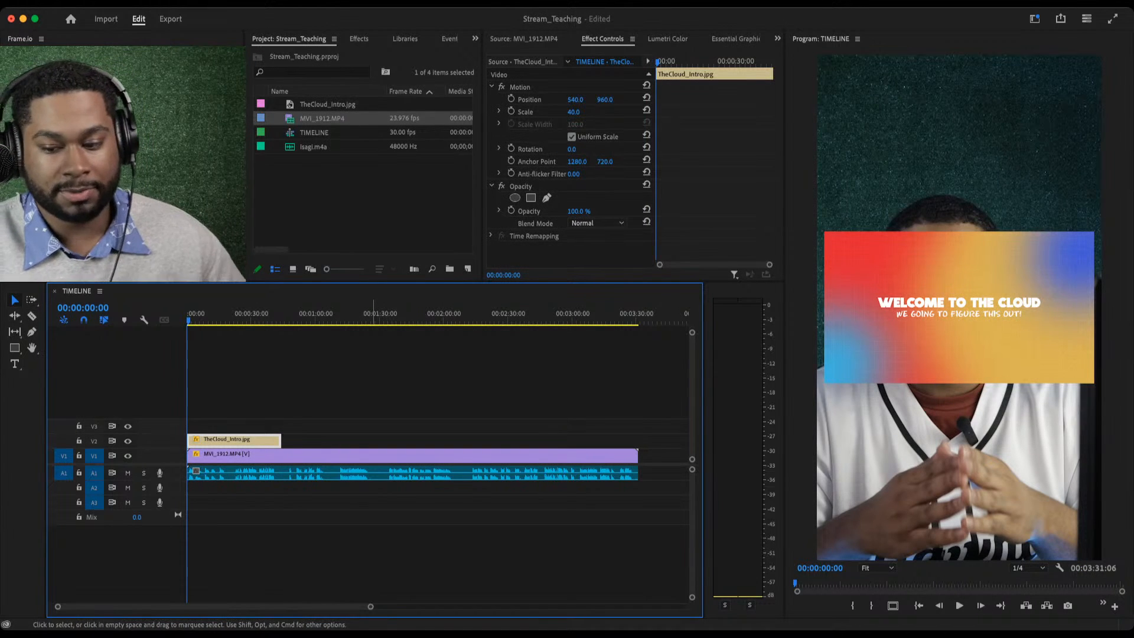
Play to 00:00:02:28 and trim the end of the TheCloud_Intro.jpg clip back to that point.
{"action": "key", "text": "space"}
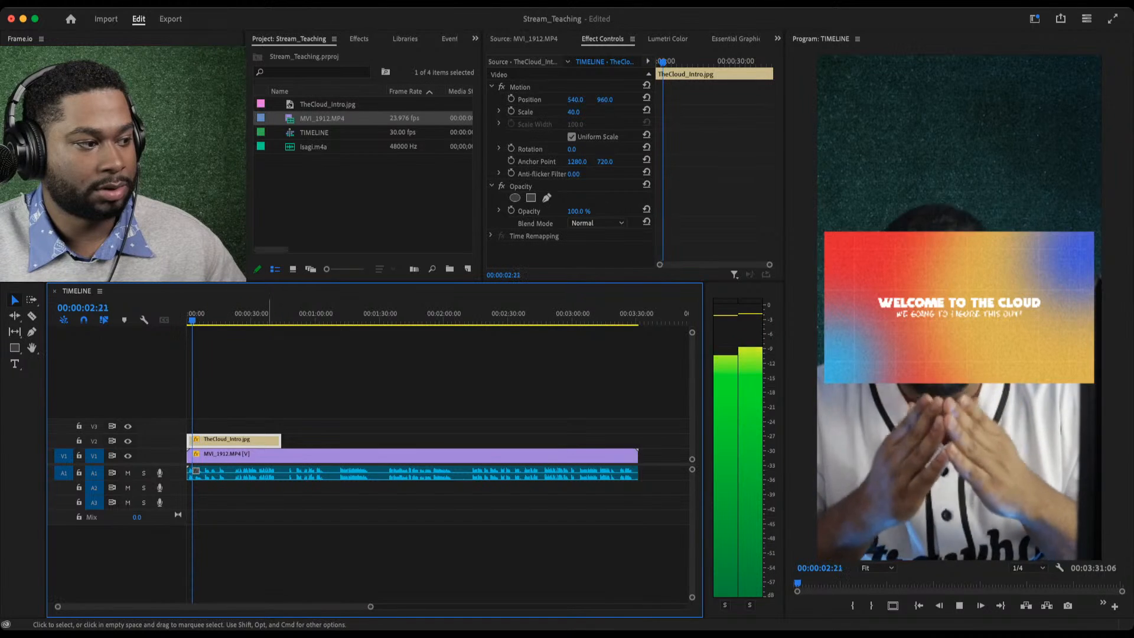
{"action": "key", "text": "space"}
{"action": "left_click_drag", "start_coordinate": [280, 442], "coordinate": [192, 442]}
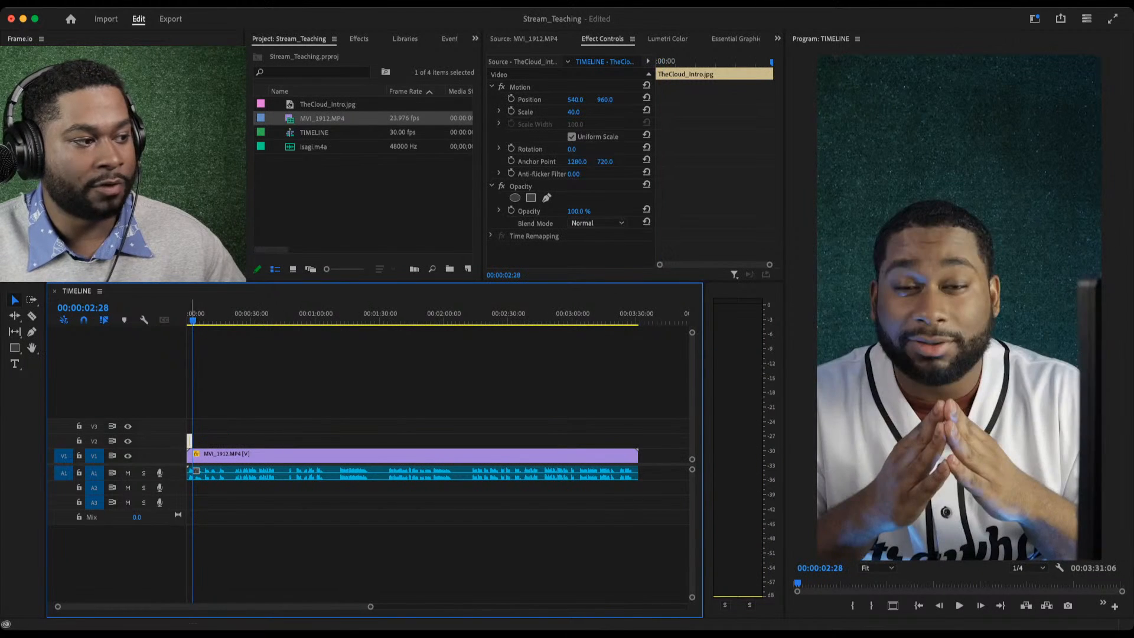
Play the trimmed intro image from the sequence start, stopping at 00:00:03:13.
{"action": "key", "text": "Home"}
{"action": "key", "text": "space"}
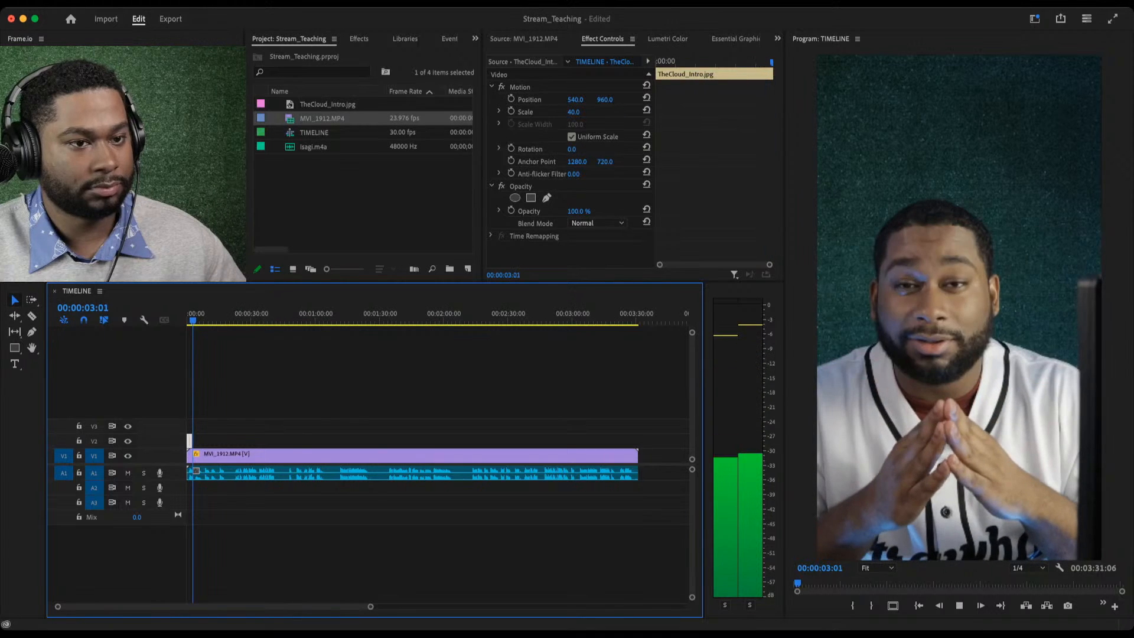
{"action": "key", "text": "space"}
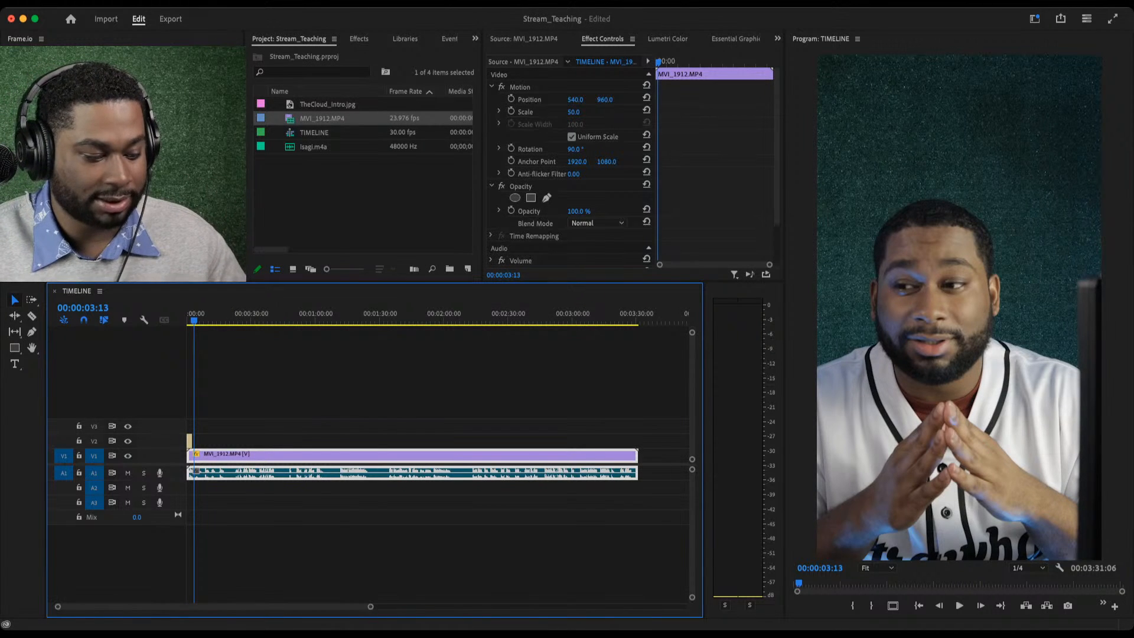
Bring YT_COVER_7.jpg in from the file browser and place it on track V3 at the sequence start.
{"action": "key", "text": "super+Tab"}
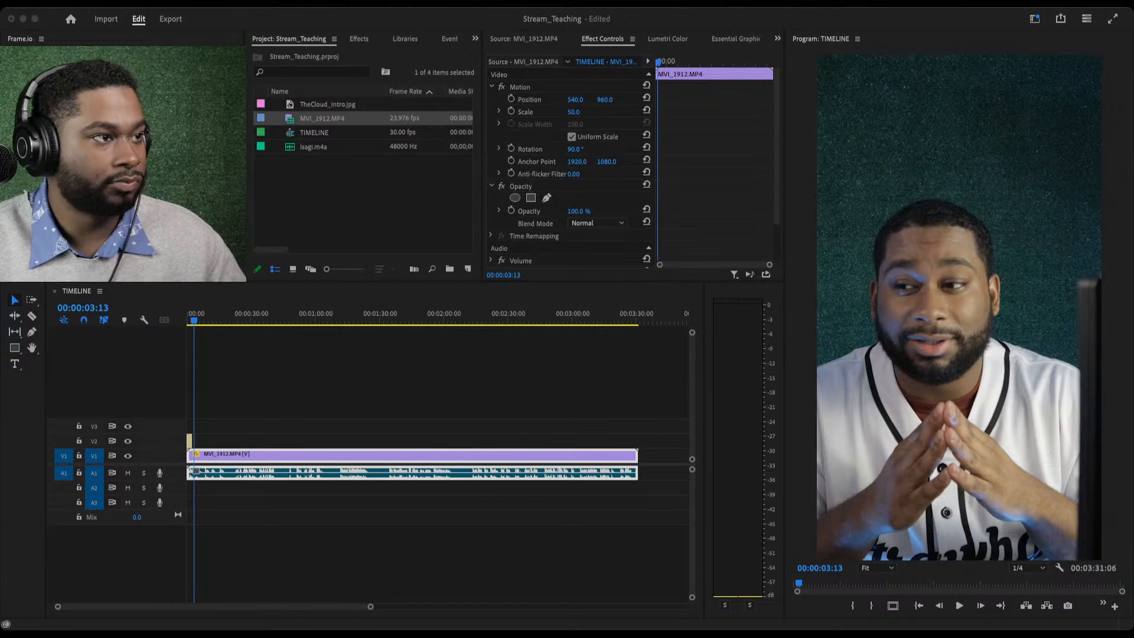
{"action": "left_click_drag", "start_coordinate": [278, 414], "coordinate": [192, 426]}
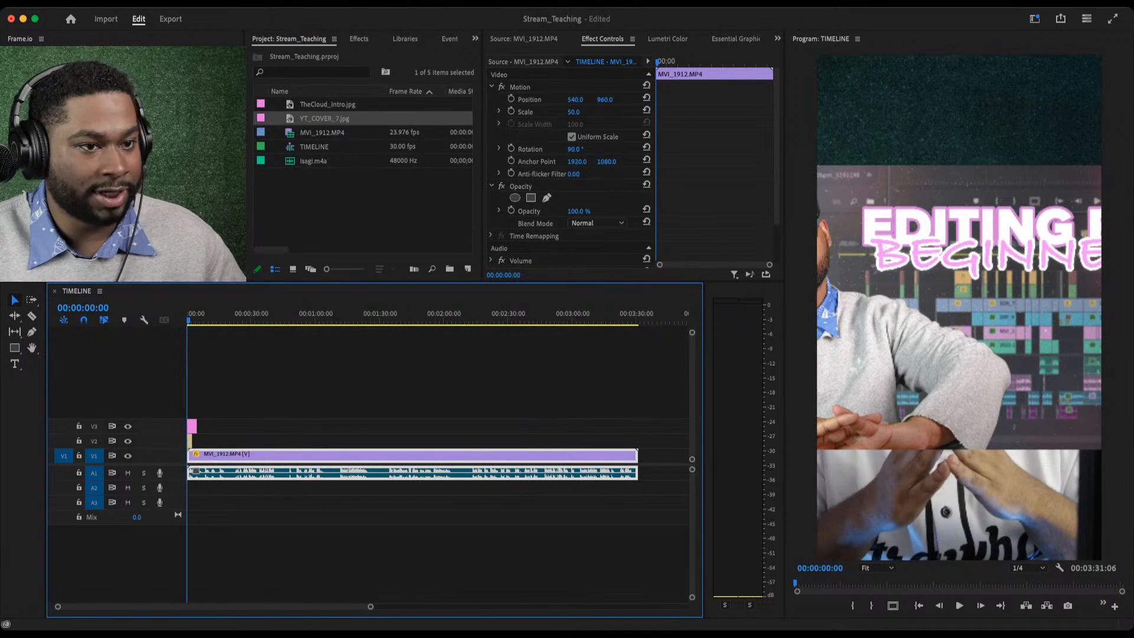
Select the YT_COVER_7.jpg clip on track V3 and play the stacked images from the start to 00:00:02:22.
{"action": "left_click", "coordinate": [192, 426]}
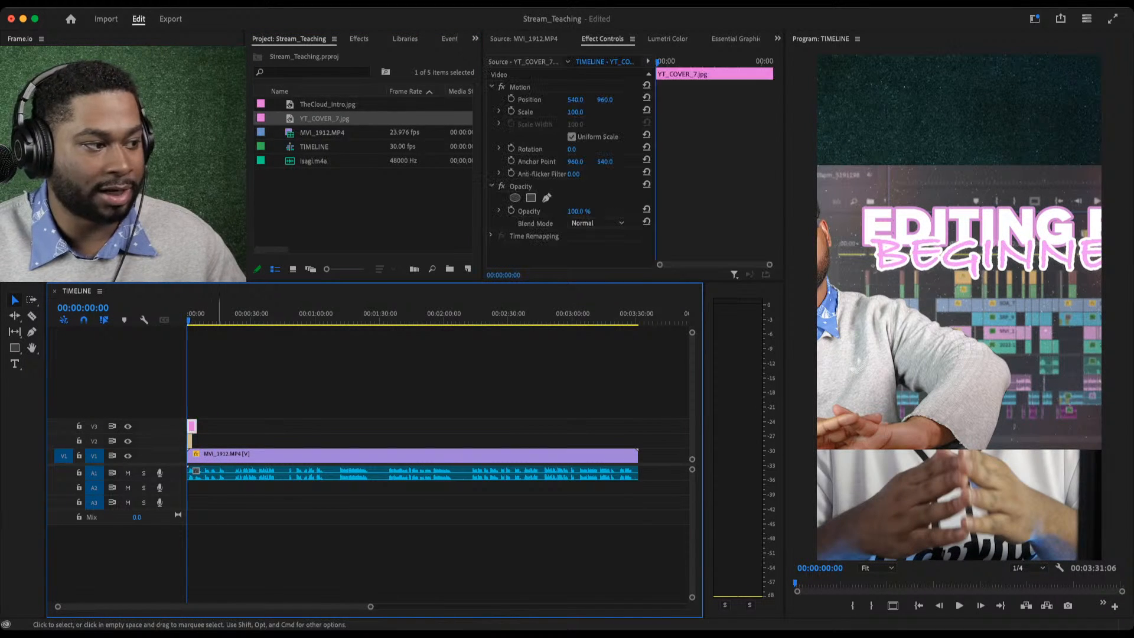
{"action": "key", "text": "space"}
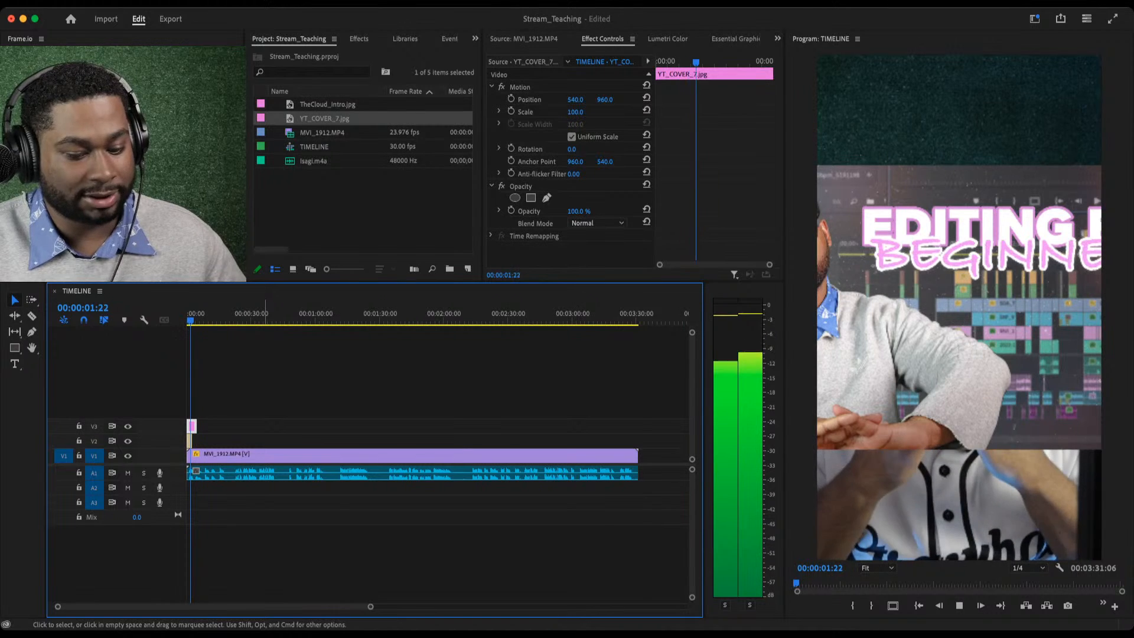
{"action": "key", "text": "space"}
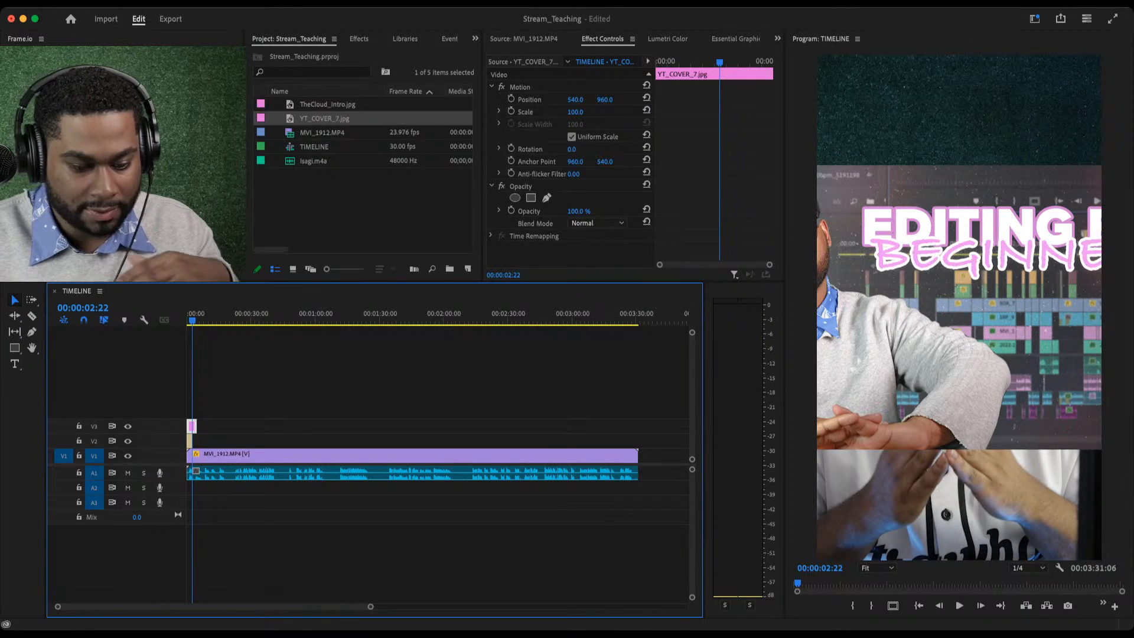
{"action": "left_click", "coordinate": [224, 409]}
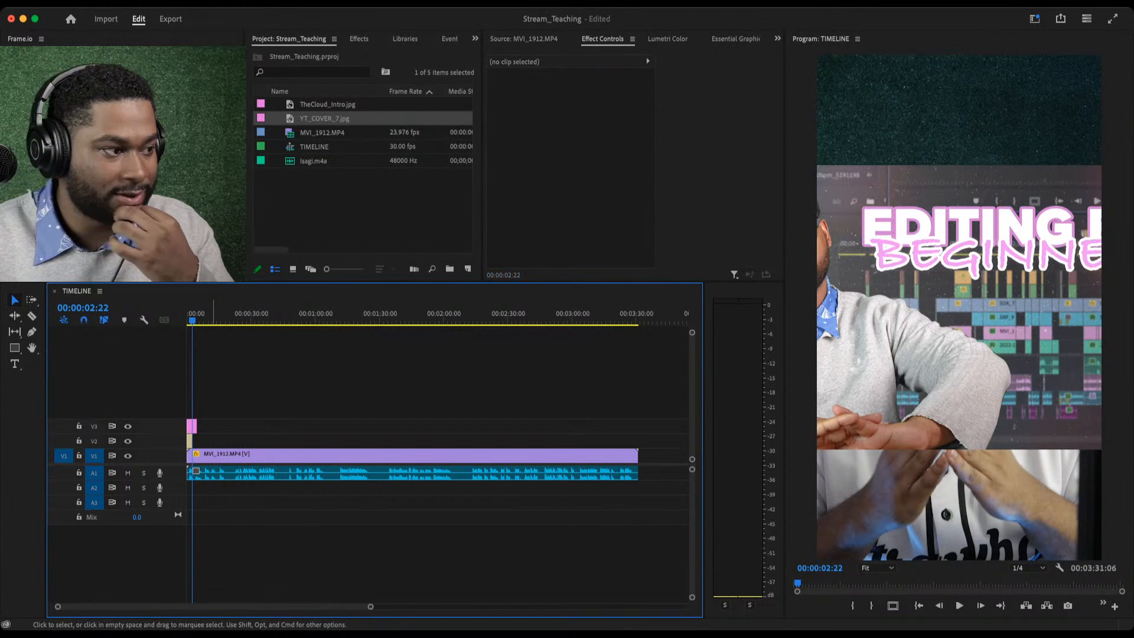
{"action": "left_click_drag", "start_coordinate": [224, 409], "coordinate": [187, 444]}
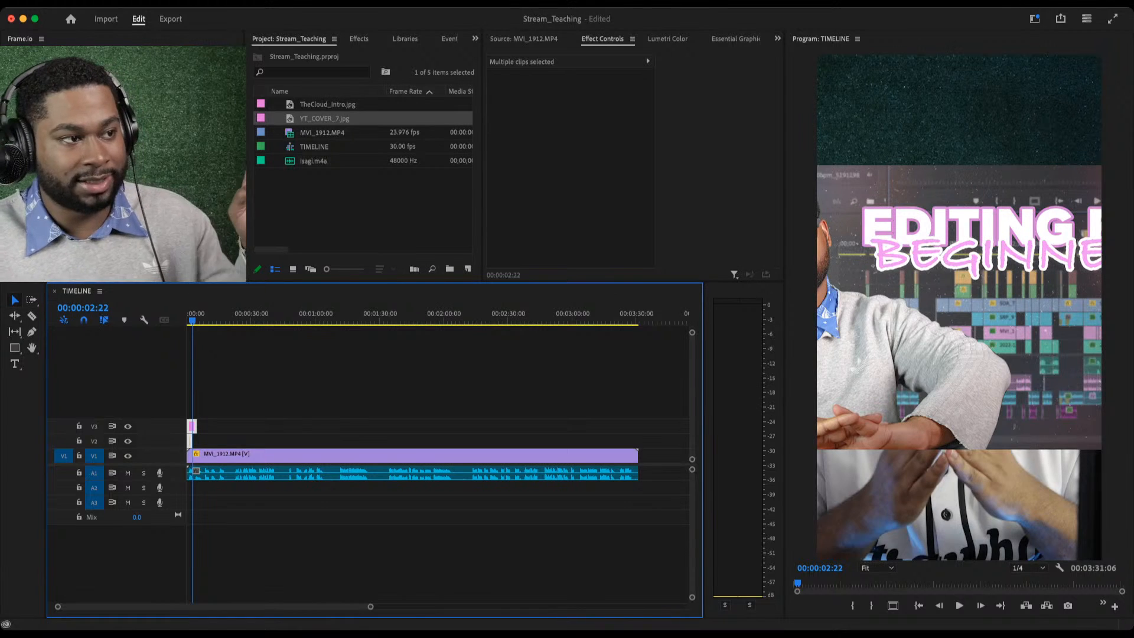
{"action": "left_click", "coordinate": [361, 204]}
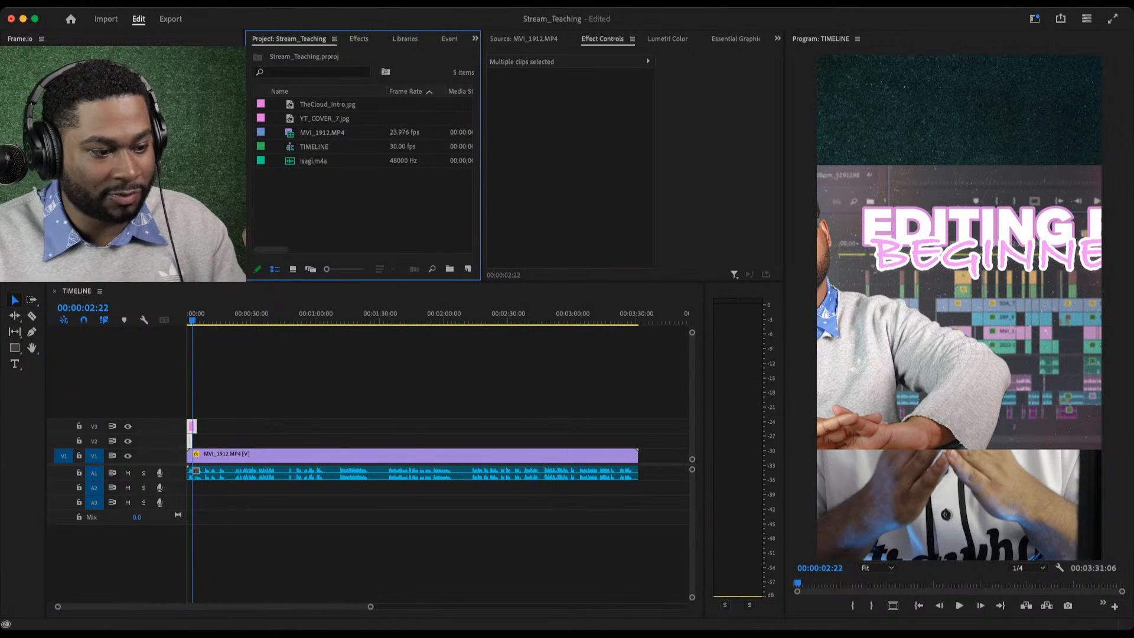
{"action": "left_click", "coordinate": [602, 171]}
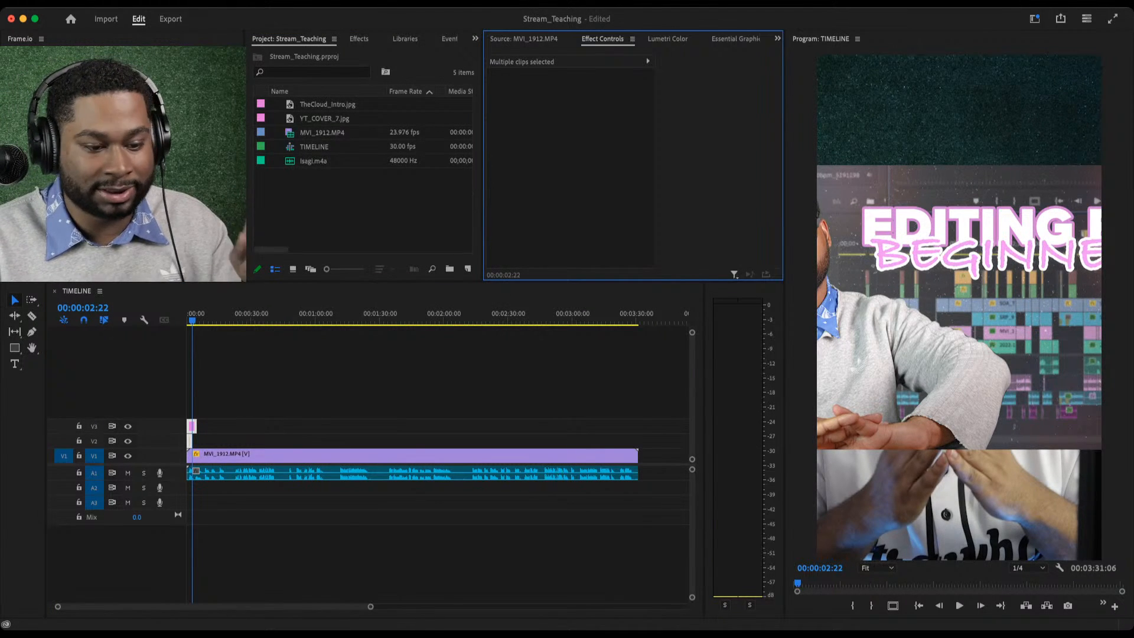
{"action": "left_click", "coordinate": [324, 378]}
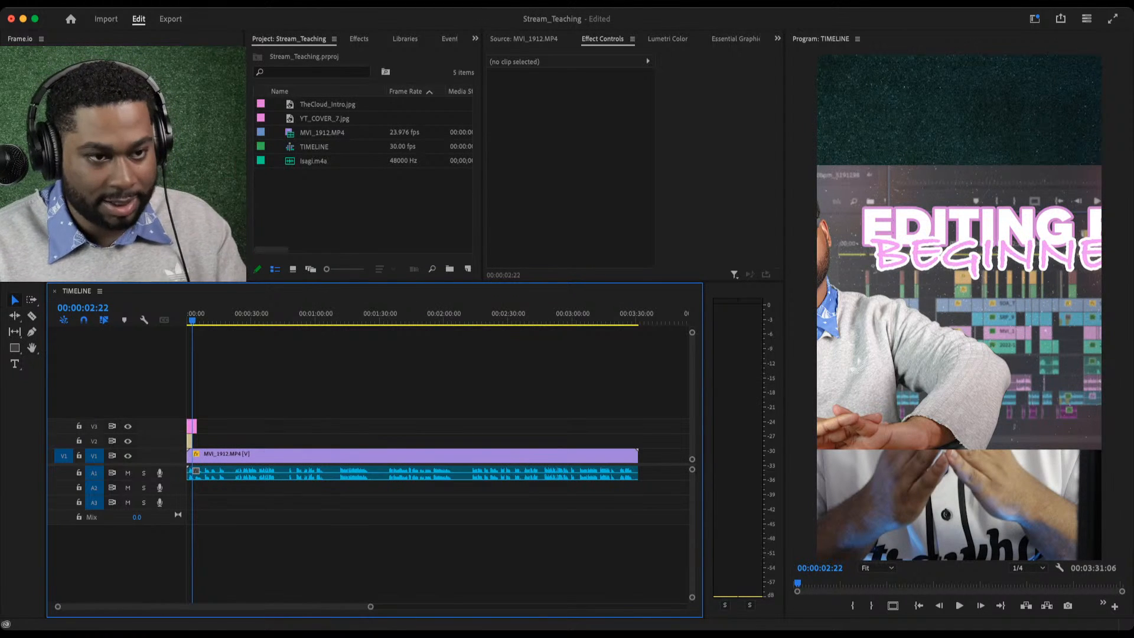
{"action": "left_click", "coordinate": [960, 307]}
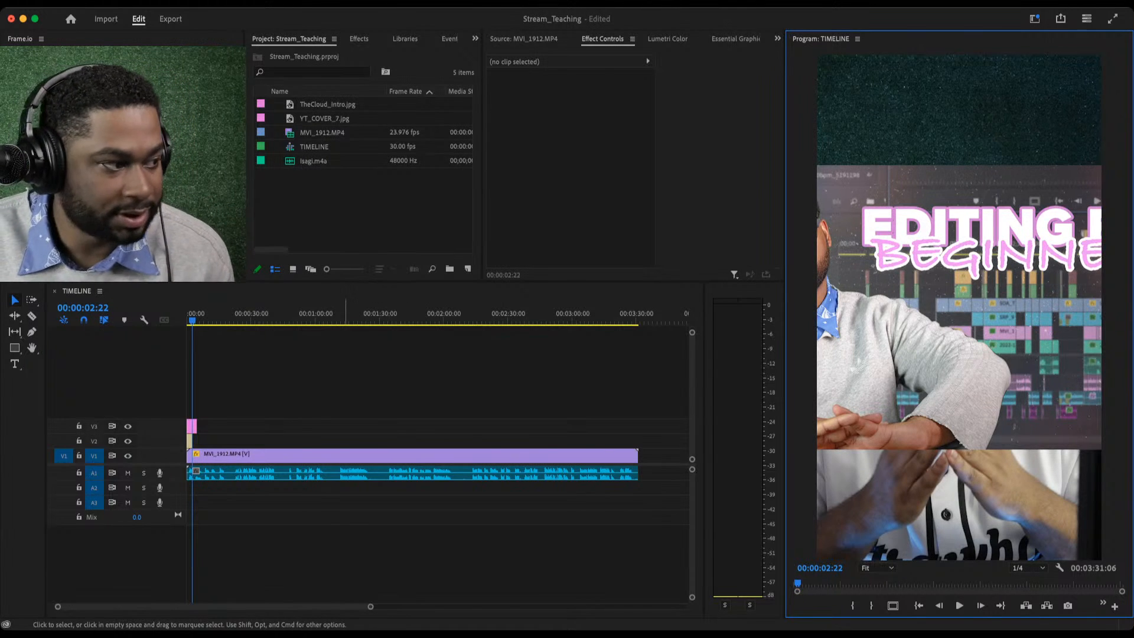
Expand the heights of video tracks V1 to V3 and audio tracks A1 to A3 in the TIMELINE sequence.
{"action": "mouse_move", "coordinate": [371, 606]}
{"action": "left_mouse_down"}
{"action": "mouse_move", "coordinate": [349, 606]}
{"action": "mouse_move", "coordinate": [396, 607]}
{"action": "mouse_move", "coordinate": [350, 607]}
{"action": "mouse_move", "coordinate": [362, 607]}
{"action": "left_mouse_up"}
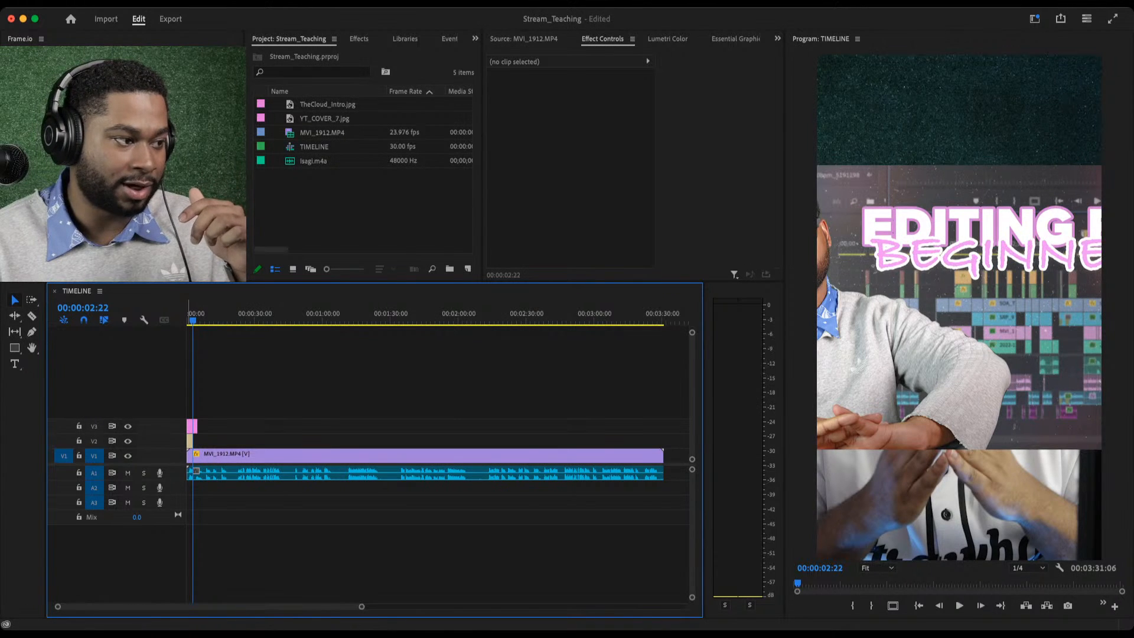
{"action": "double_click", "coordinate": [158, 456]}
{"action": "double_click", "coordinate": [158, 412]}
{"action": "double_click", "coordinate": [160, 367]}
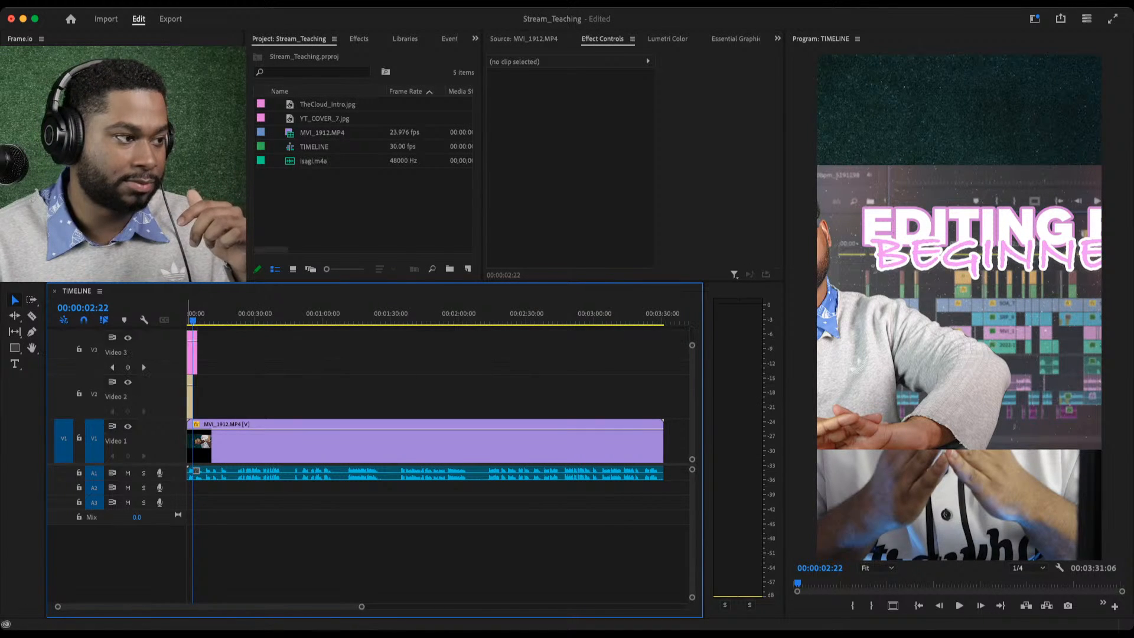
{"action": "double_click", "coordinate": [173, 473]}
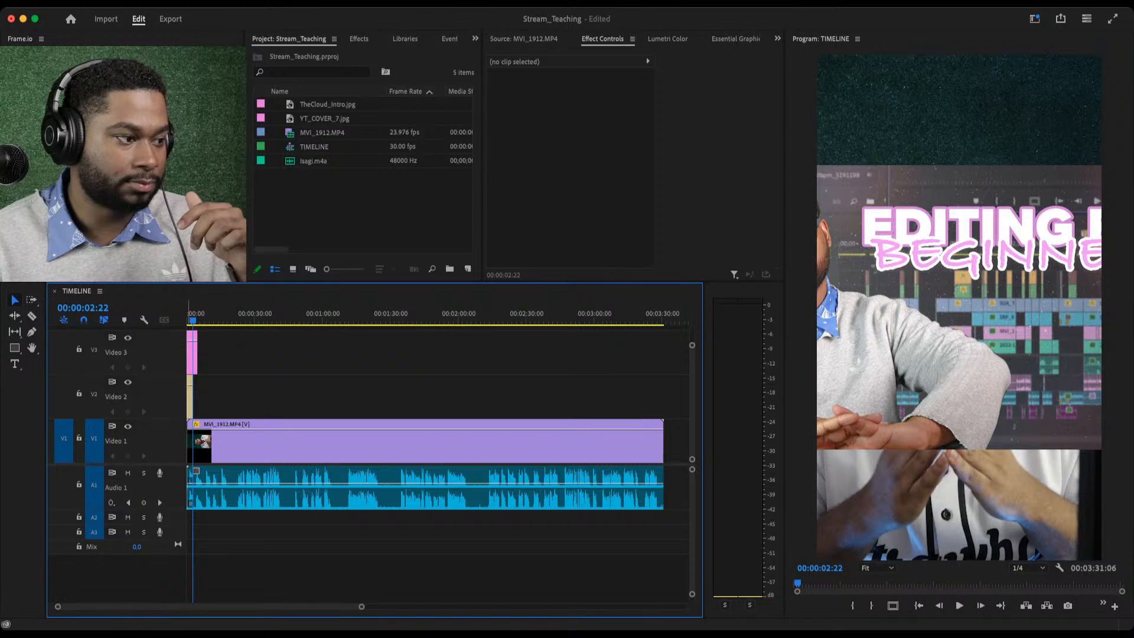
{"action": "double_click", "coordinate": [170, 518]}
{"action": "double_click", "coordinate": [170, 563]}
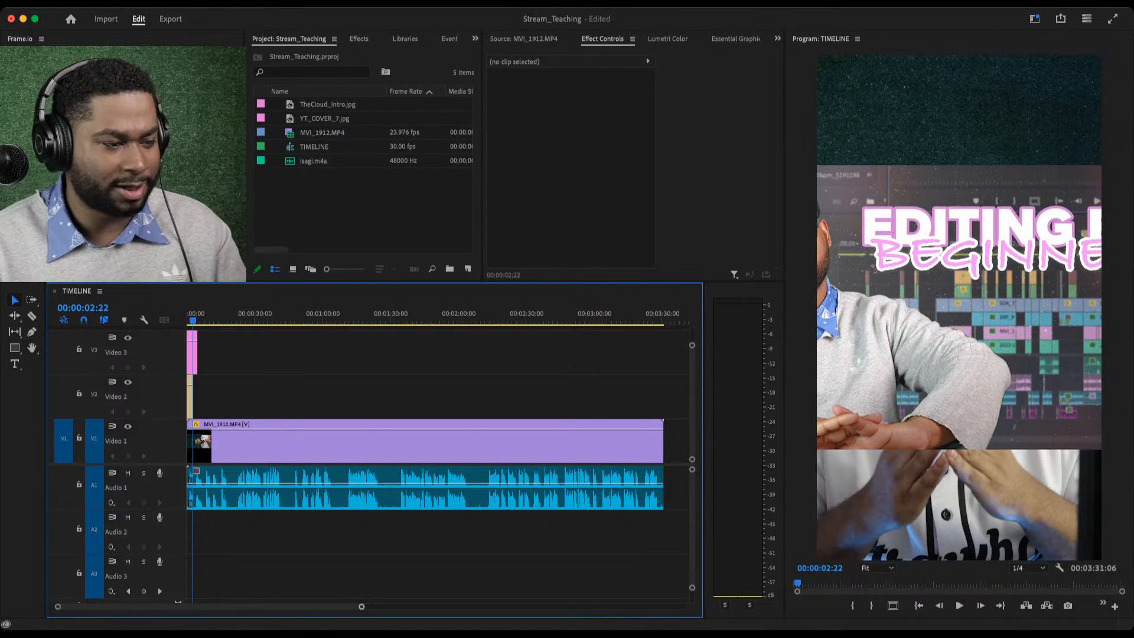
Delete the YT_COVER_7.jpg and TheCloud_Intro.jpg clips from tracks V3 and V2.
{"action": "mouse_move", "coordinate": [361, 607]}
{"action": "left_mouse_down"}
{"action": "mouse_move", "coordinate": [341, 607]}
{"action": "mouse_move", "coordinate": [382, 607]}
{"action": "mouse_move", "coordinate": [370, 607]}
{"action": "left_mouse_up"}
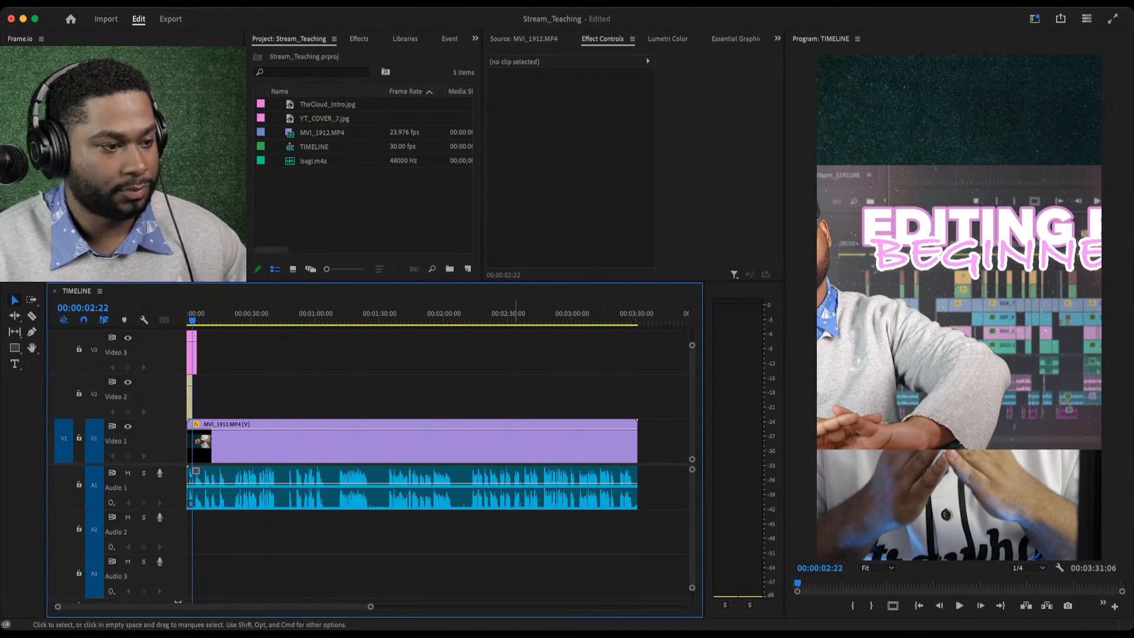
{"action": "left_click_drag", "start_coordinate": [214, 343], "coordinate": [192, 405]}
{"action": "key", "text": "Delete"}
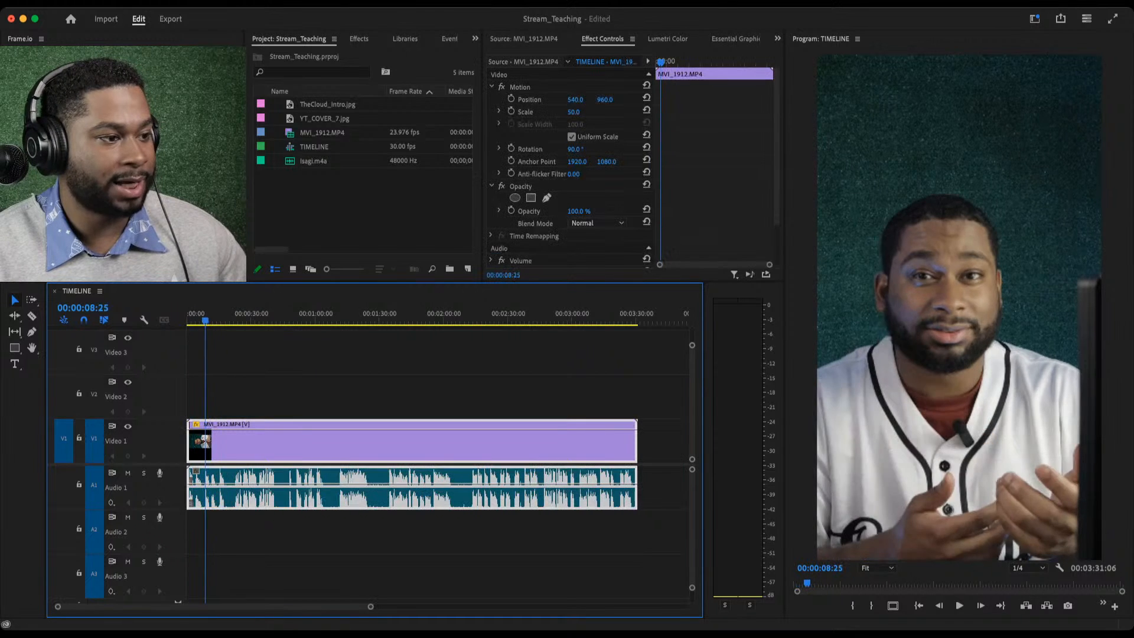
Scrub through the opening of the MVI_1912.MP4 footage as far as 00:00:22:28 and return the playhead to the sequence start.
{"action": "key", "text": "shift+Right"}
{"action": "key", "text": "shift+Right"}
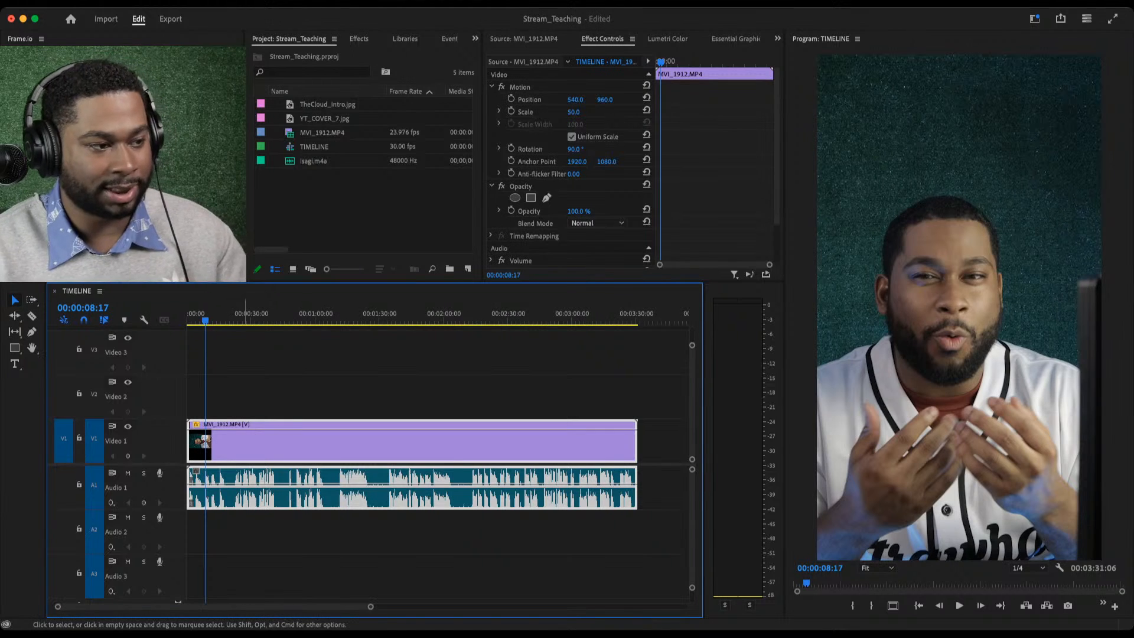
{"action": "key", "text": "Home"}
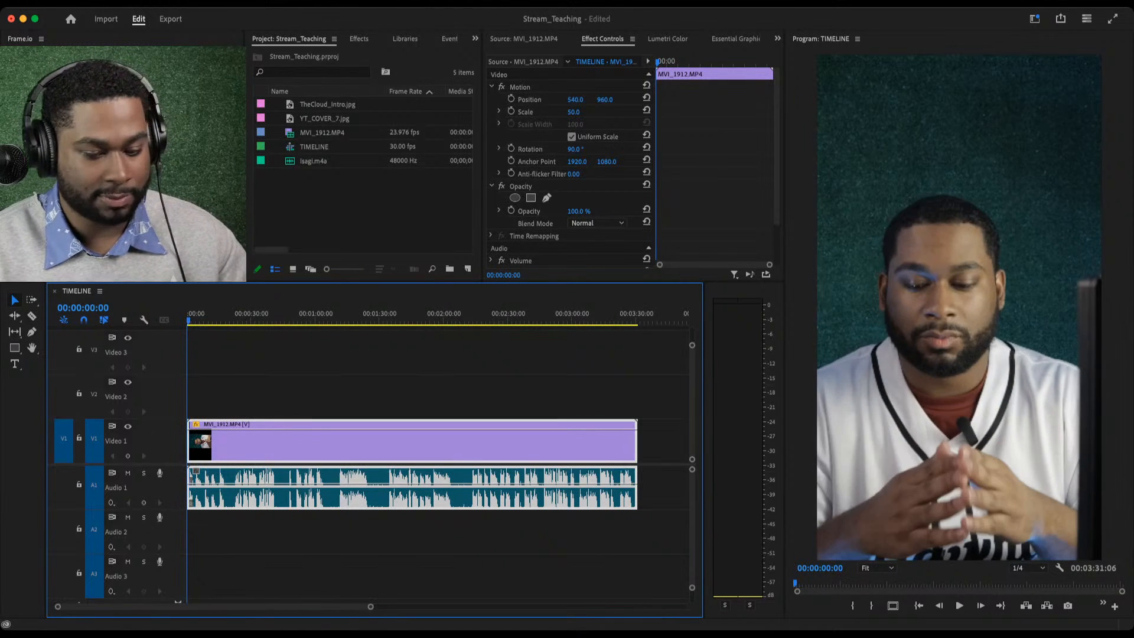
{"action": "left_click_drag", "start_coordinate": [189, 320], "coordinate": [236, 320]}
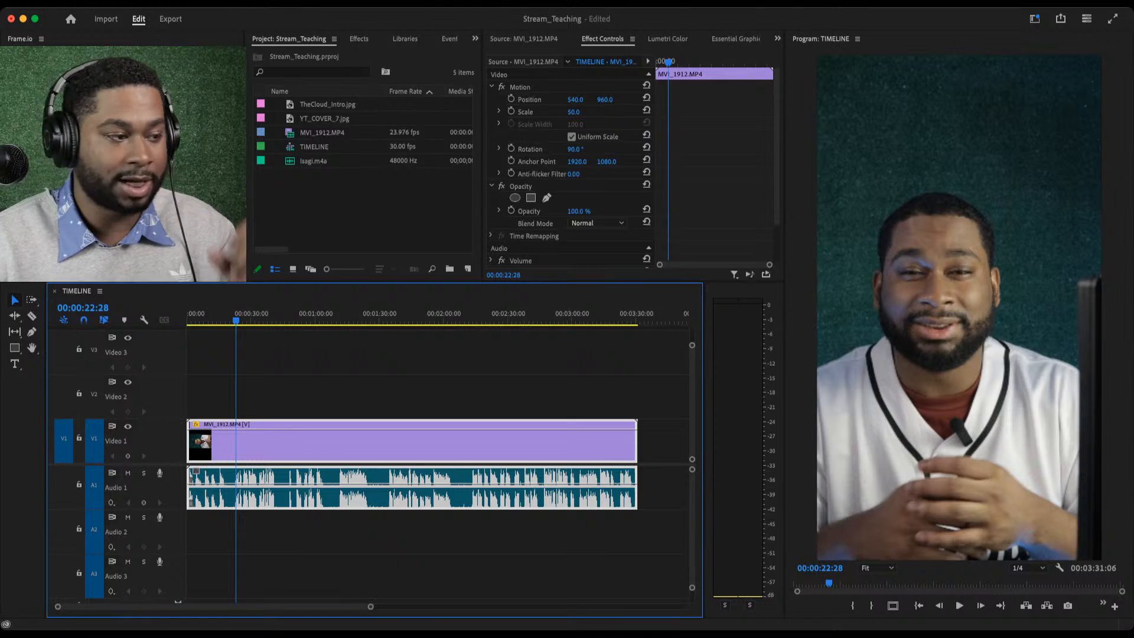
{"action": "mouse_move", "coordinate": [236, 320]}
{"action": "left_mouse_down"}
{"action": "mouse_move", "coordinate": [246, 320]}
{"action": "mouse_move", "coordinate": [224, 320]}
{"action": "left_mouse_up"}
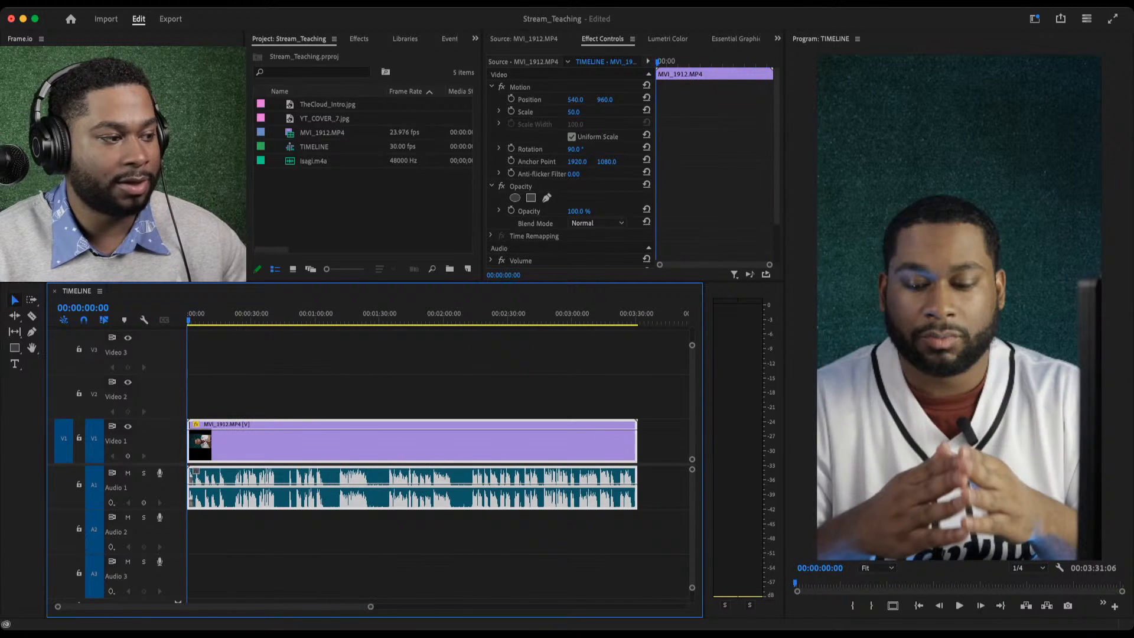
{"action": "mouse_move", "coordinate": [188, 321]}
{"action": "left_mouse_down"}
{"action": "mouse_move", "coordinate": [235, 320]}
{"action": "mouse_move", "coordinate": [187, 320]}
{"action": "left_mouse_up"}
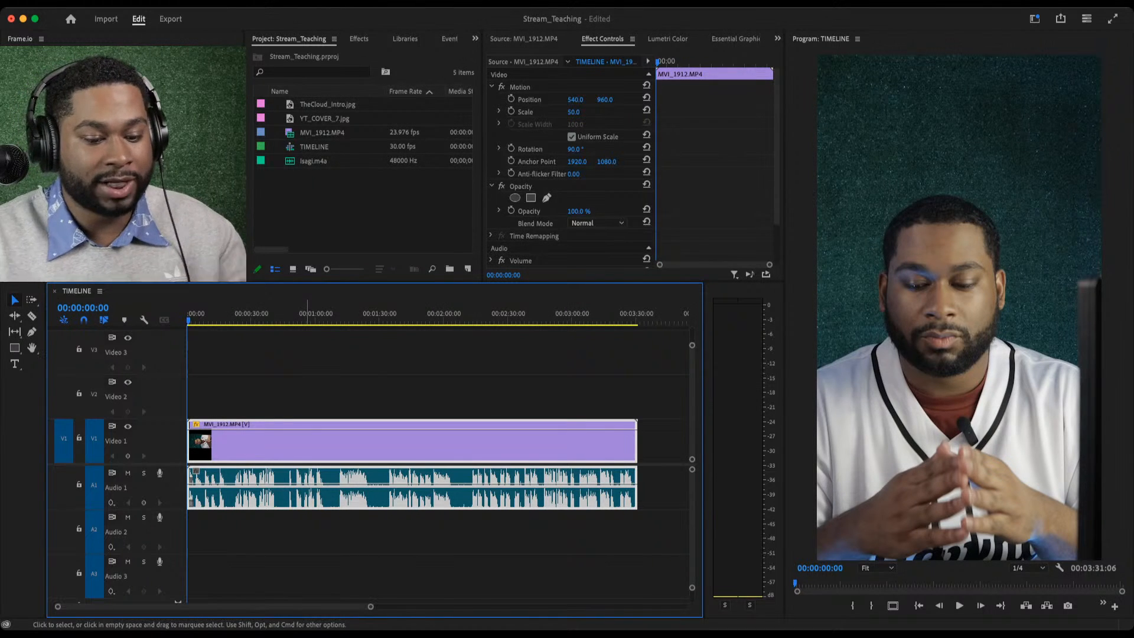
{"action": "left_click", "coordinate": [959, 307]}
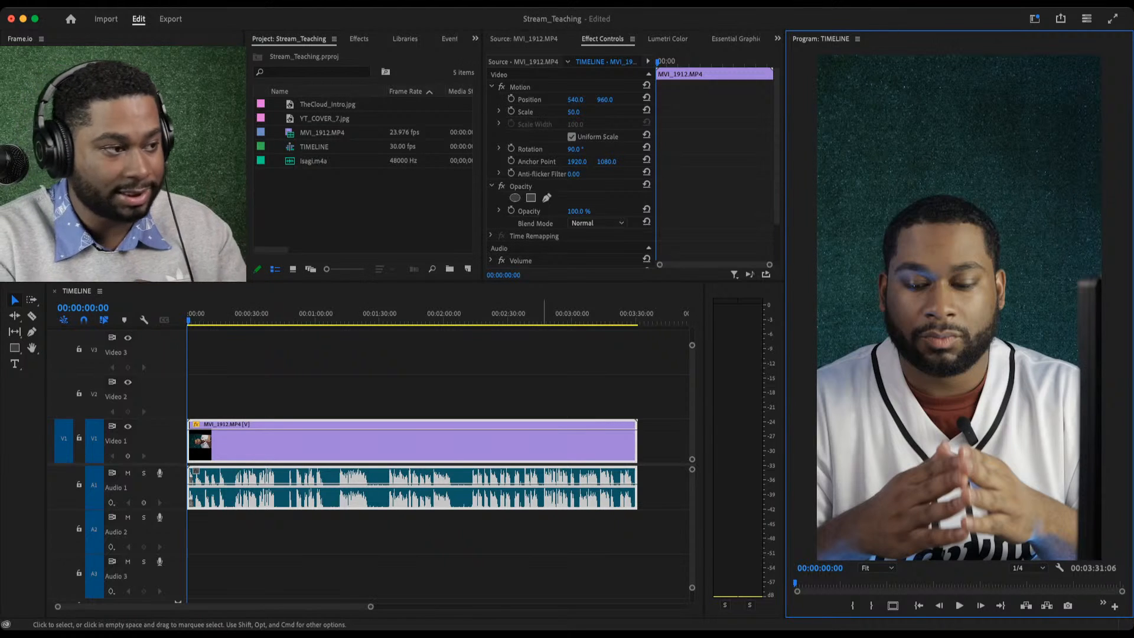
{"action": "left_click", "coordinate": [594, 378]}
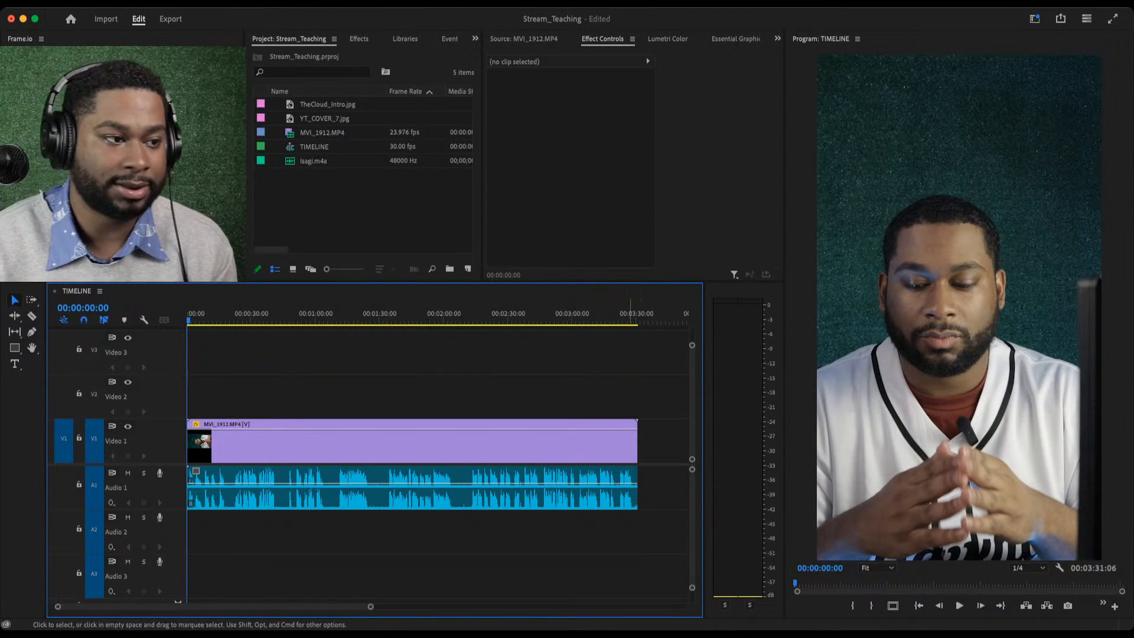
{"action": "key", "text": "super+Tab"}
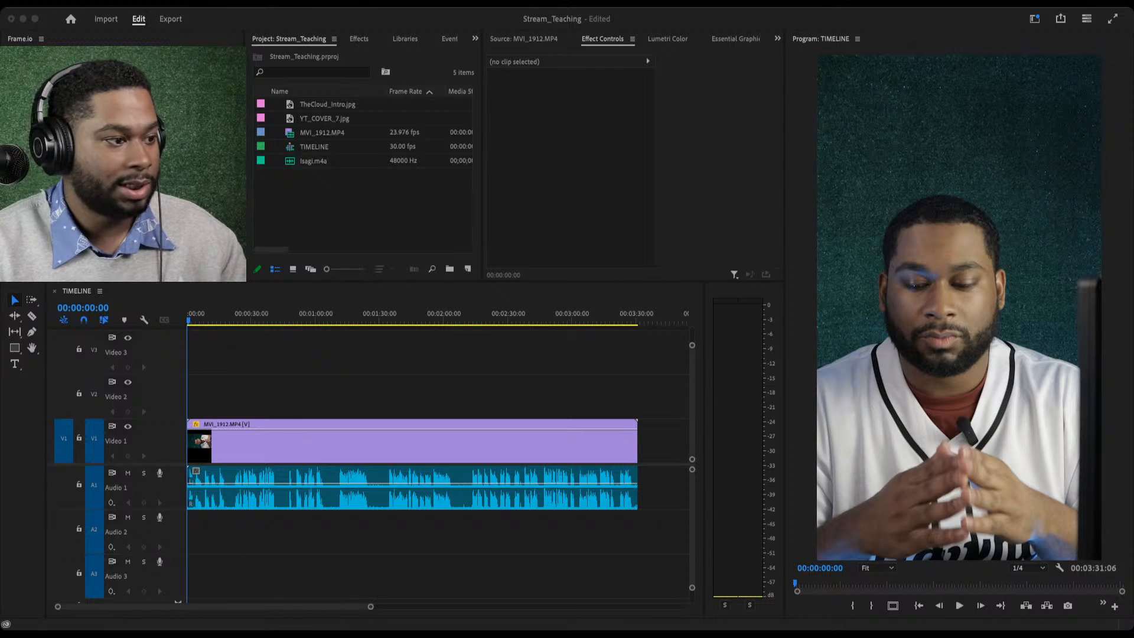
Scrub the footage to 00:01:43:00, go back to 00:00:29:17, and play from there to 00:00:36:27.
{"action": "left_click_drag", "start_coordinate": [338, 317], "coordinate": [406, 317]}
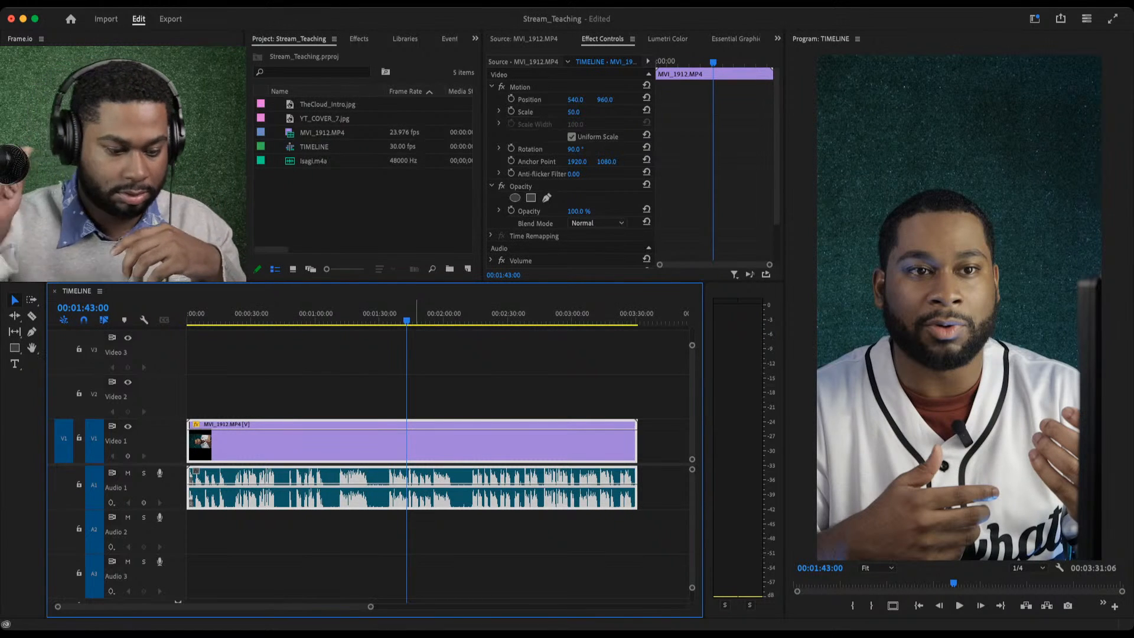
{"action": "left_click", "coordinate": [312, 315]}
{"action": "left_click_drag", "start_coordinate": [312, 316], "coordinate": [250, 316]}
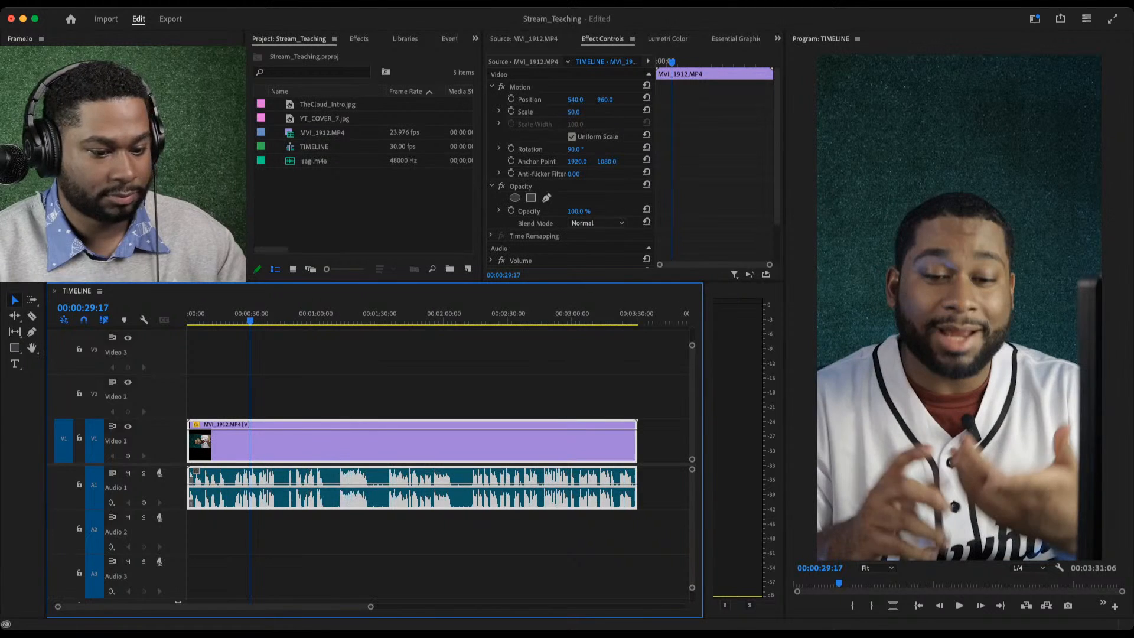
{"action": "key", "text": "space"}
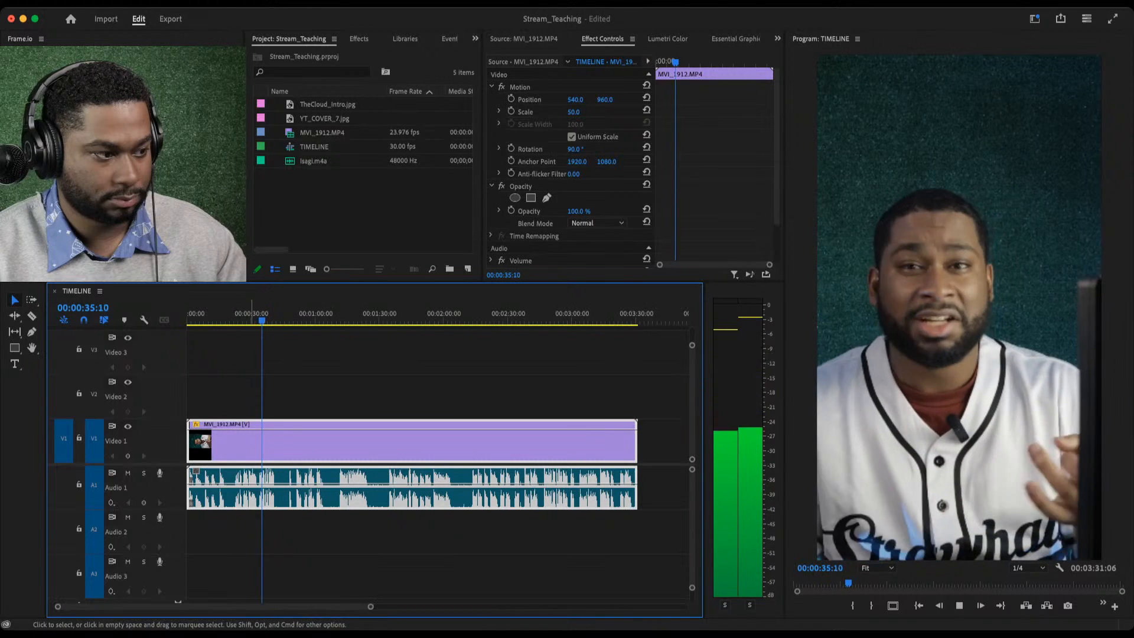
{"action": "key", "text": "space"}
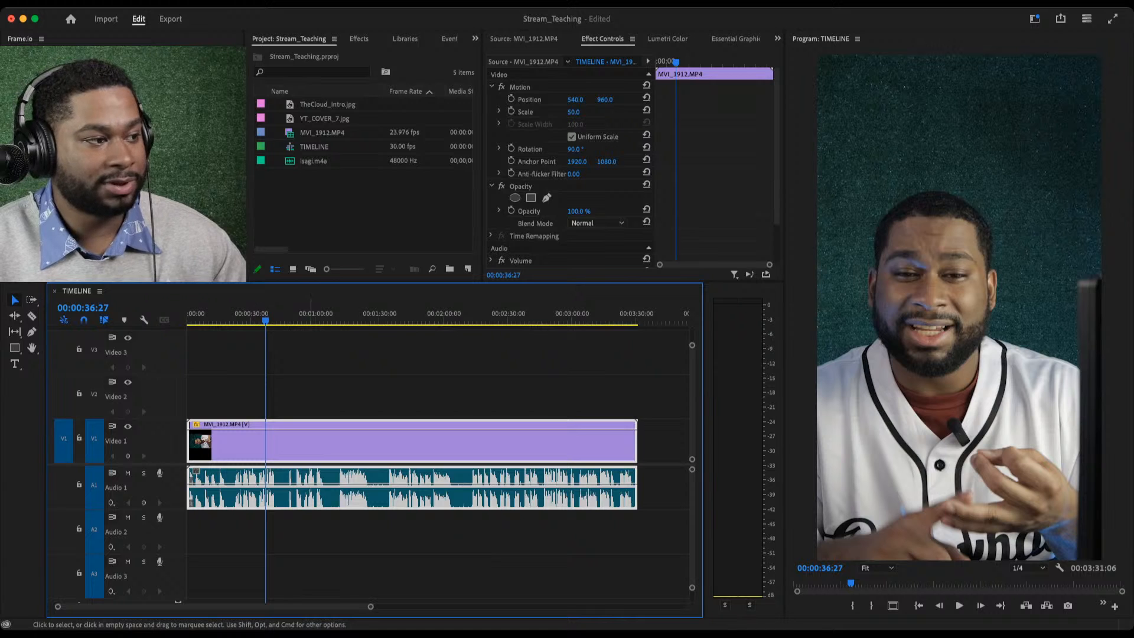
{"action": "left_click", "coordinate": [275, 384]}
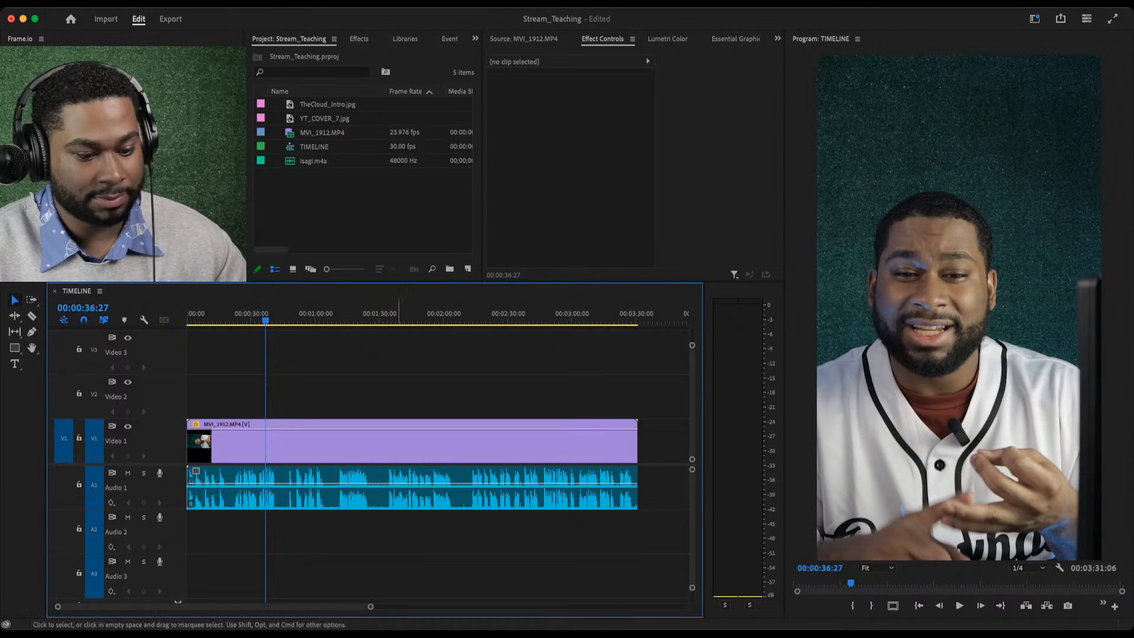
{"action": "left_click", "coordinate": [939, 366]}
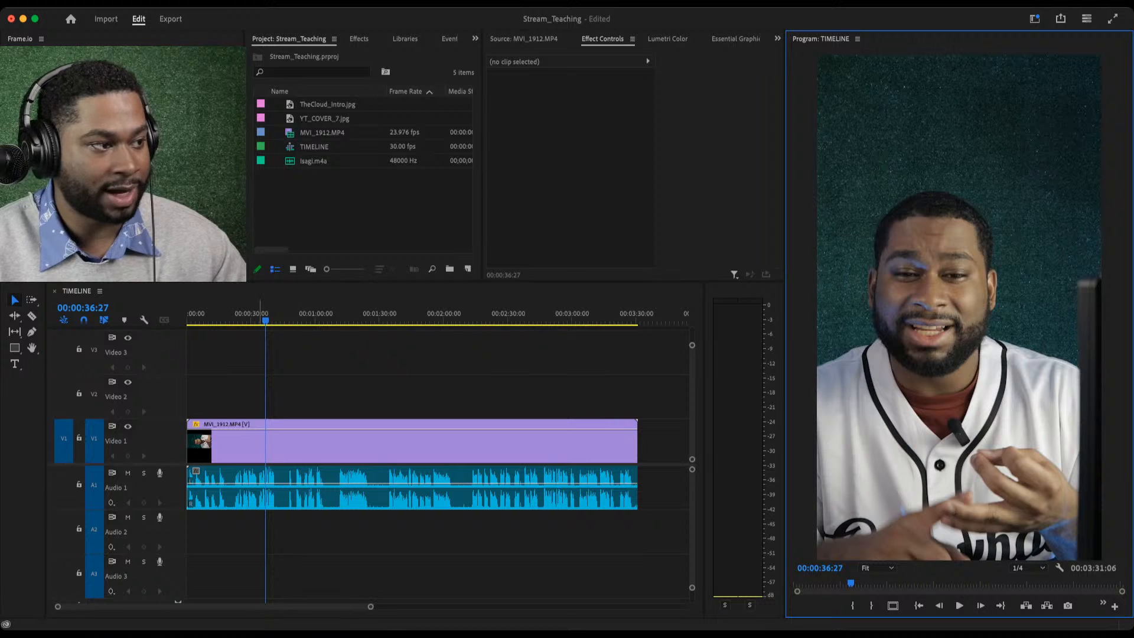
Play the MVI_1912.MP4 footage from the sequence start, stopping at 00:00:21:14.
{"action": "left_click_drag", "start_coordinate": [265, 320], "coordinate": [188, 320]}
{"action": "key", "text": "space"}
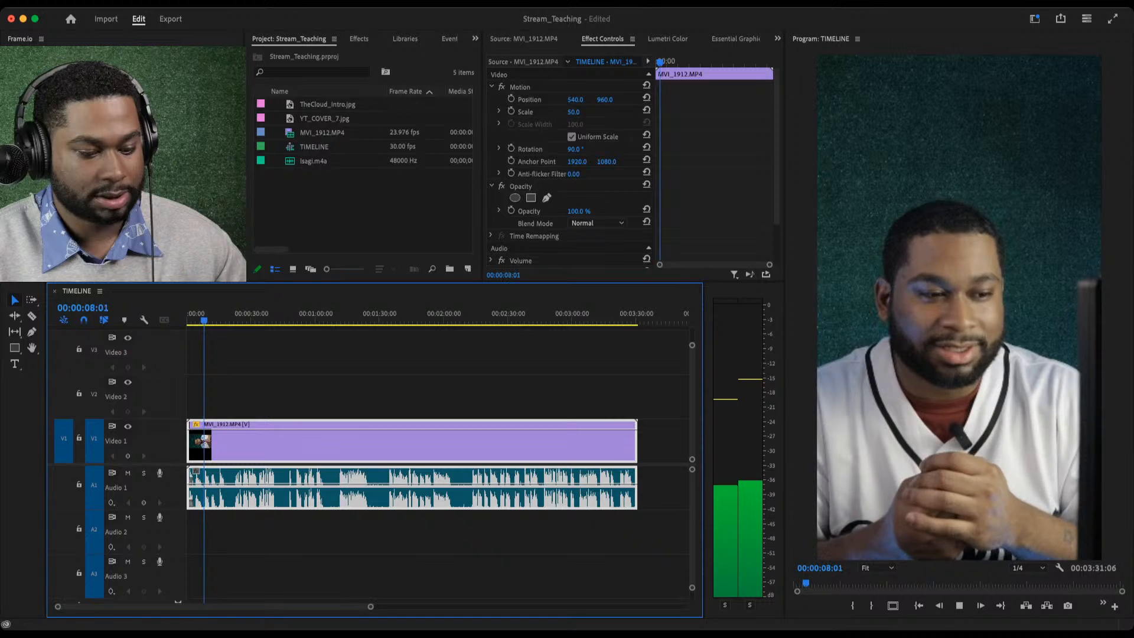
{"action": "key", "text": "space"}
{"action": "key", "text": "space"}
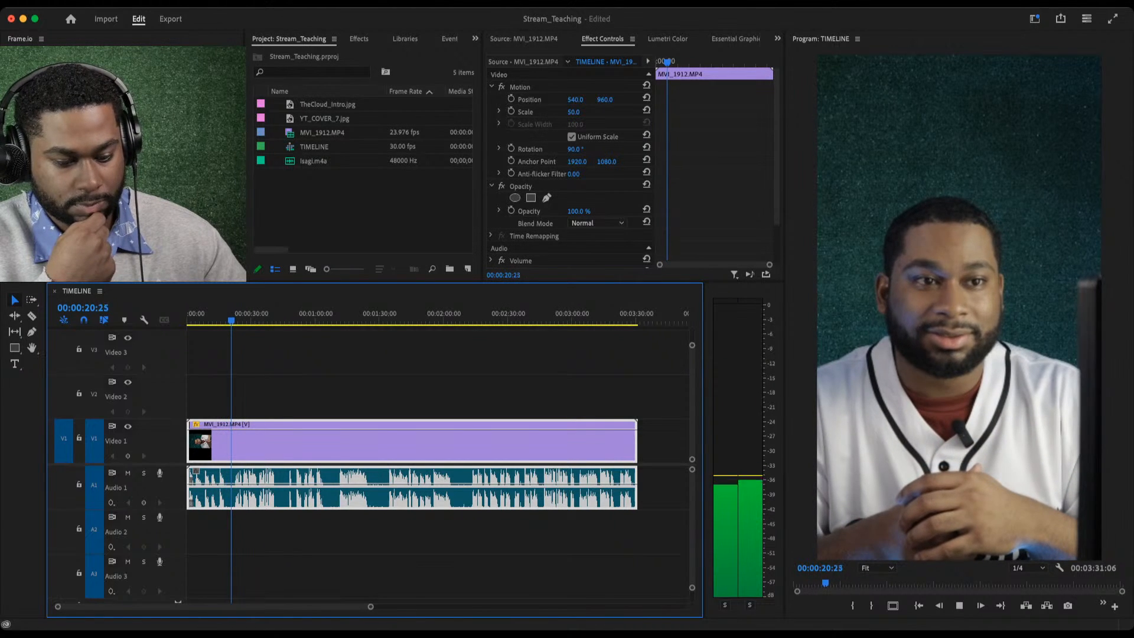
{"action": "key", "text": "space"}
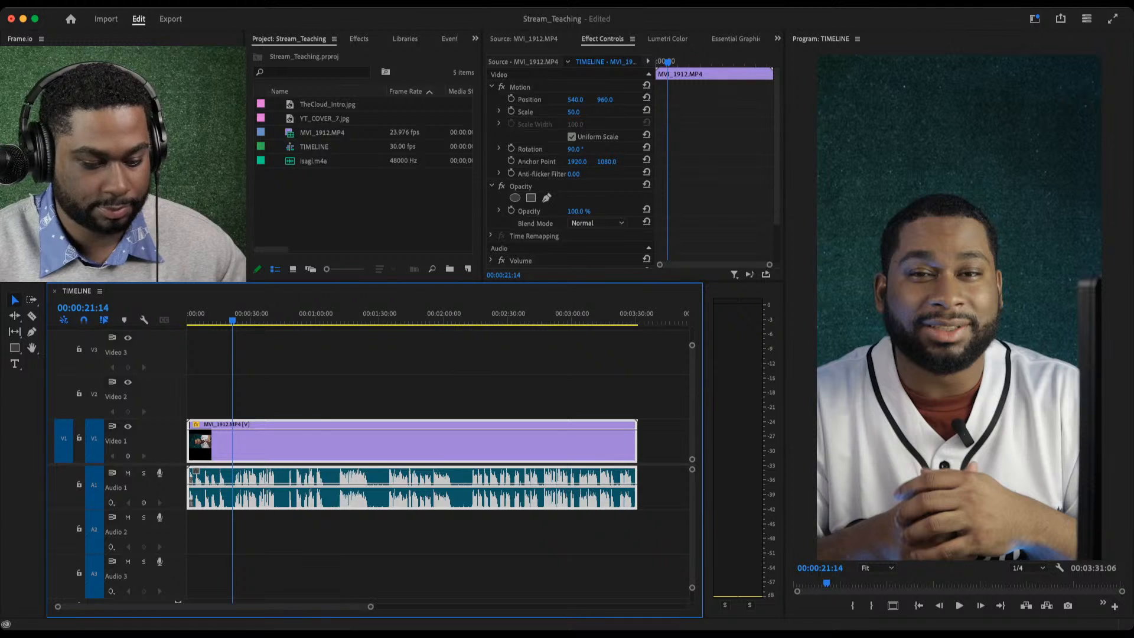
Resume playback from 00:00:21:14 and stop at 00:00:42:21.
{"action": "key", "text": "super+Tab"}
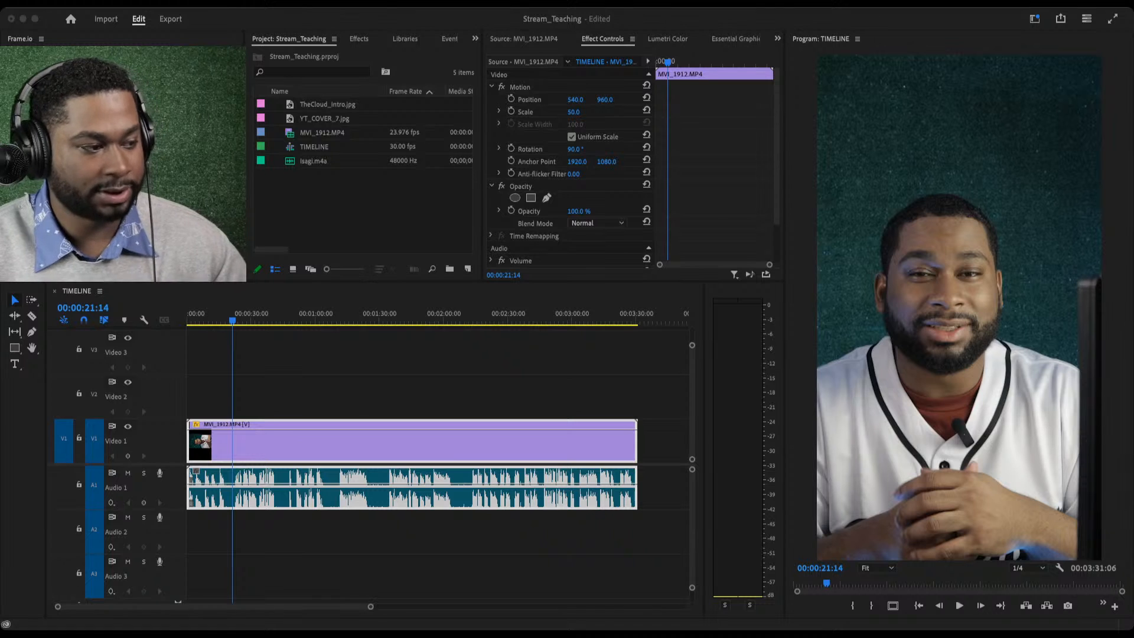
{"action": "key", "text": "super+Tab"}
{"action": "key", "text": "space"}
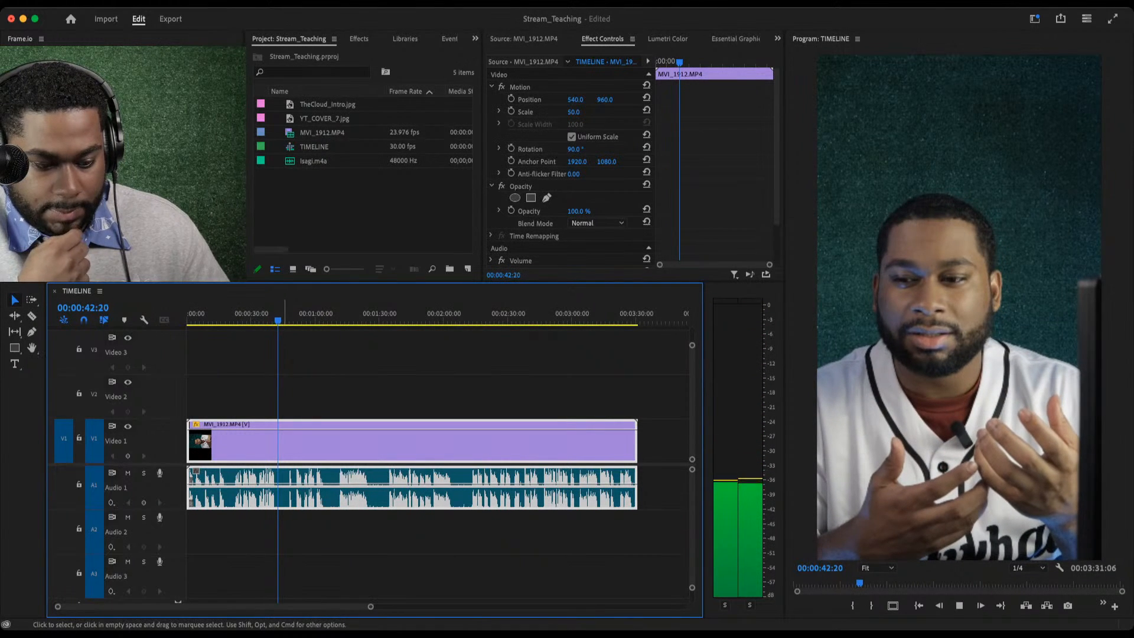
{"action": "key", "text": "space"}
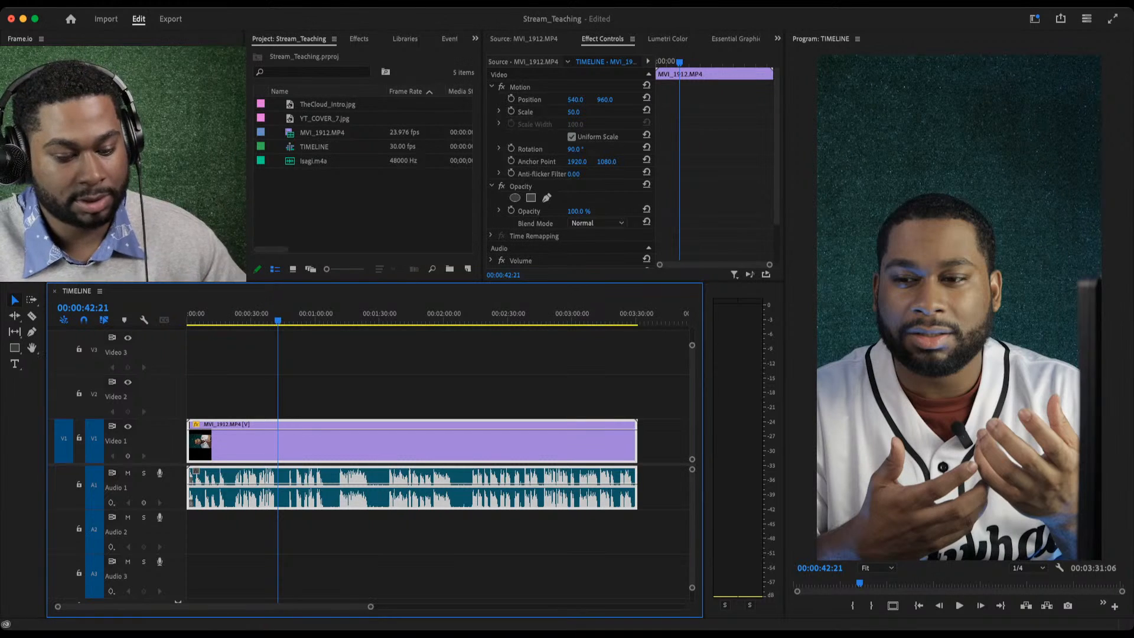
Move the playhead back to 00:00:38:20 in the TIMELINE sequence.
{"action": "key", "text": "super+Tab"}
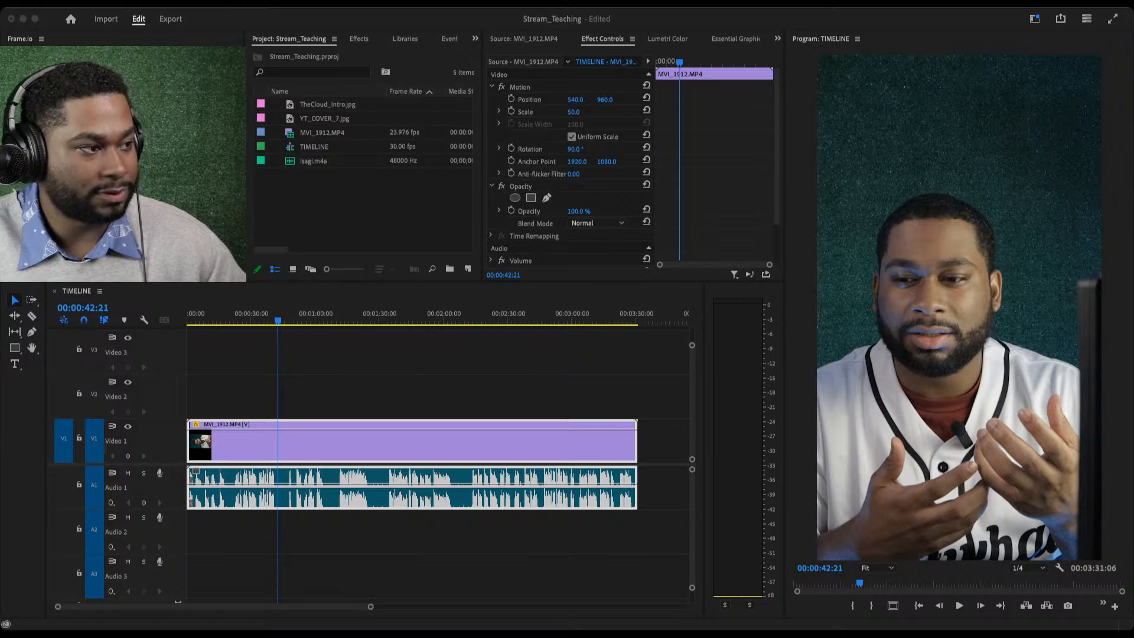
{"action": "left_click", "coordinate": [269, 314]}
{"action": "left_click", "coordinate": [268, 314]}
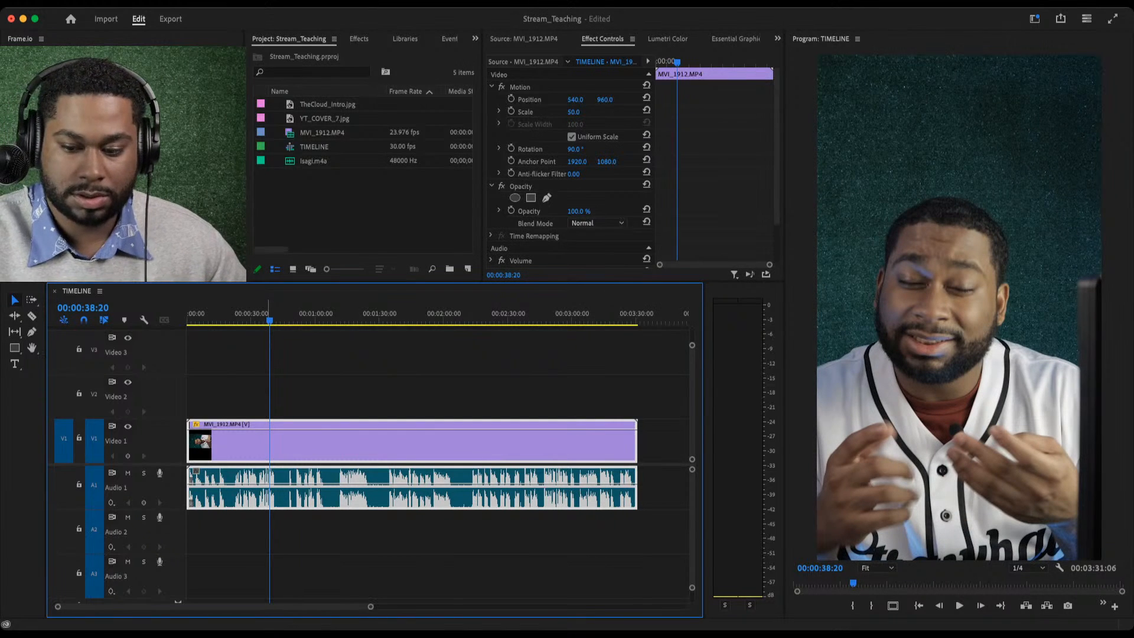
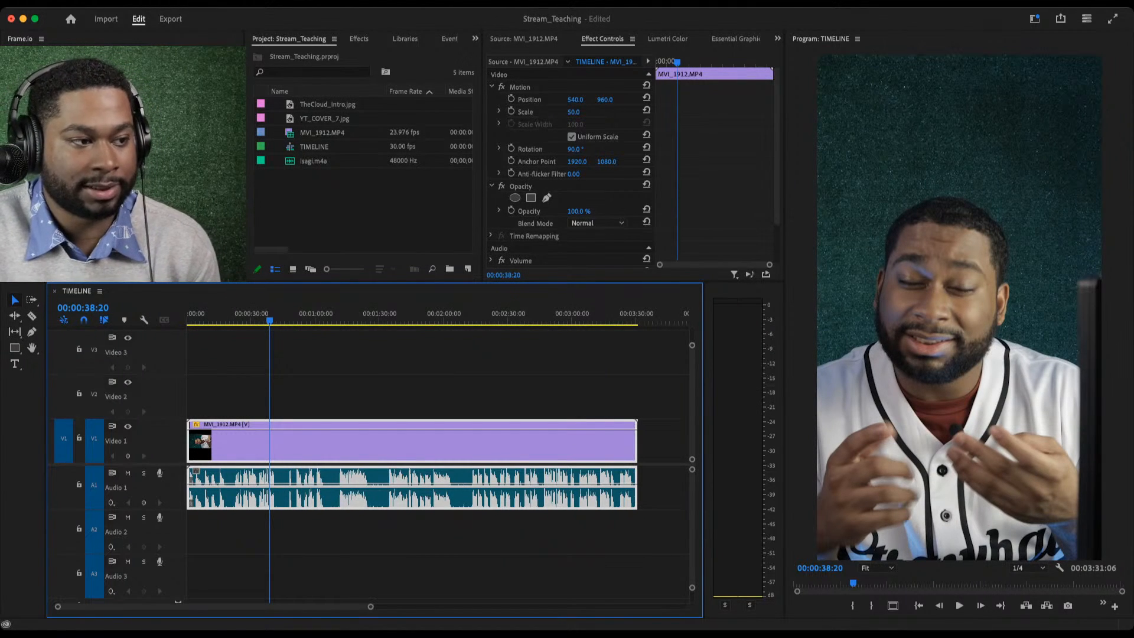
Deselect the clip and move the playhead to 00:01:11:03 in the TIMELINE sequence.
{"action": "left_click", "coordinate": [509, 378]}
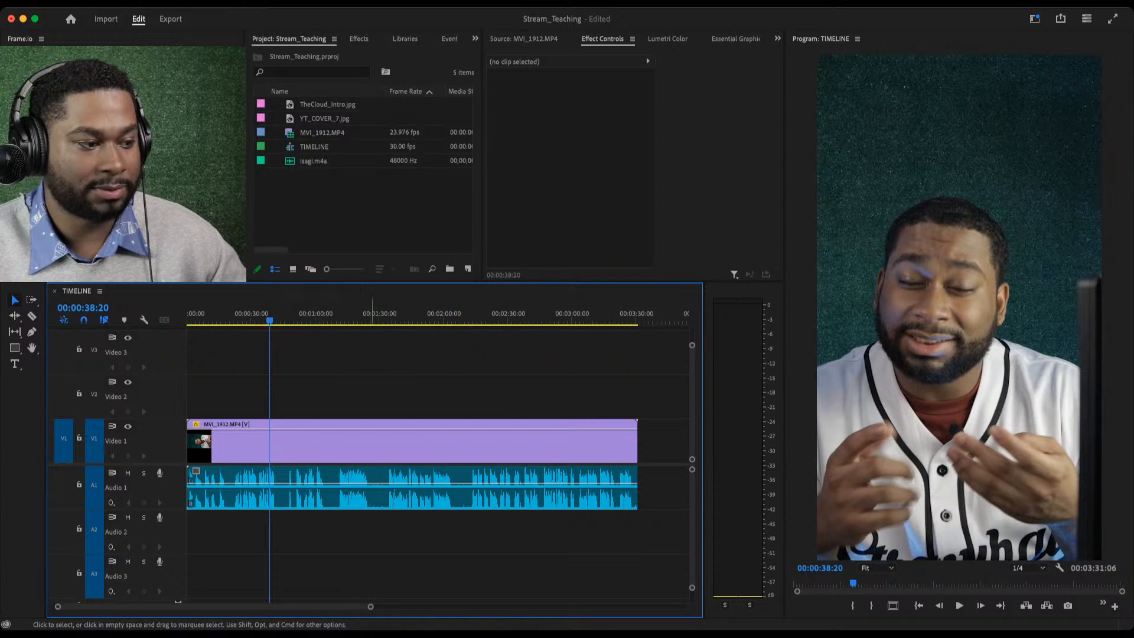
{"action": "key", "text": "minus"}
{"action": "key", "text": "equal"}
{"action": "key", "text": "equal"}
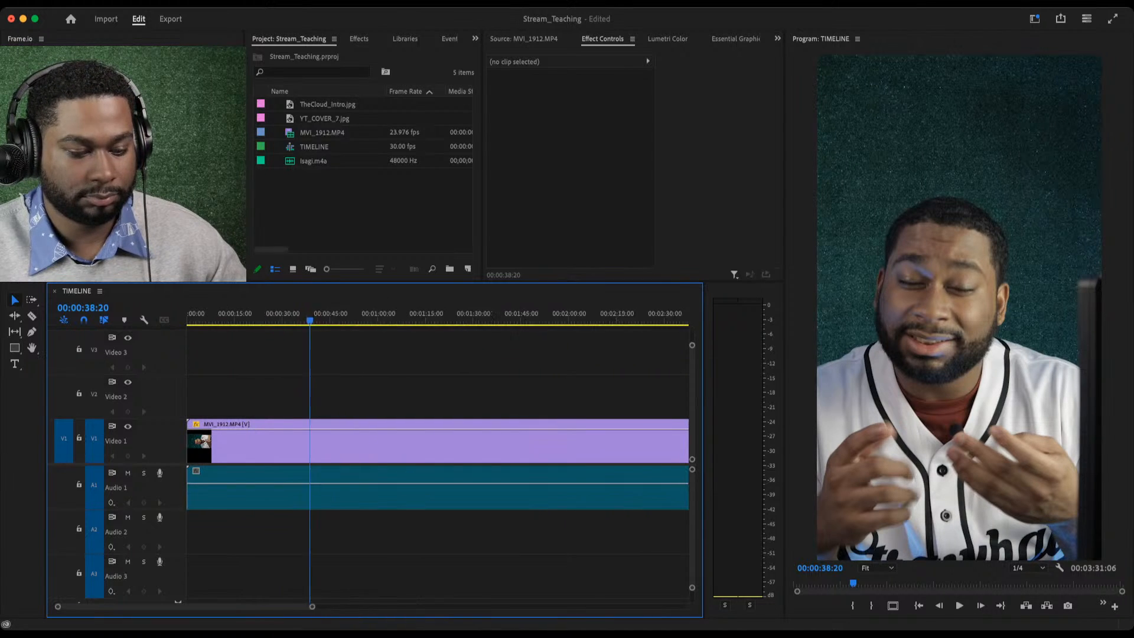
{"action": "key", "text": "equal"}
{"action": "left_click_drag", "start_coordinate": [496, 320], "coordinate": [504, 319]}
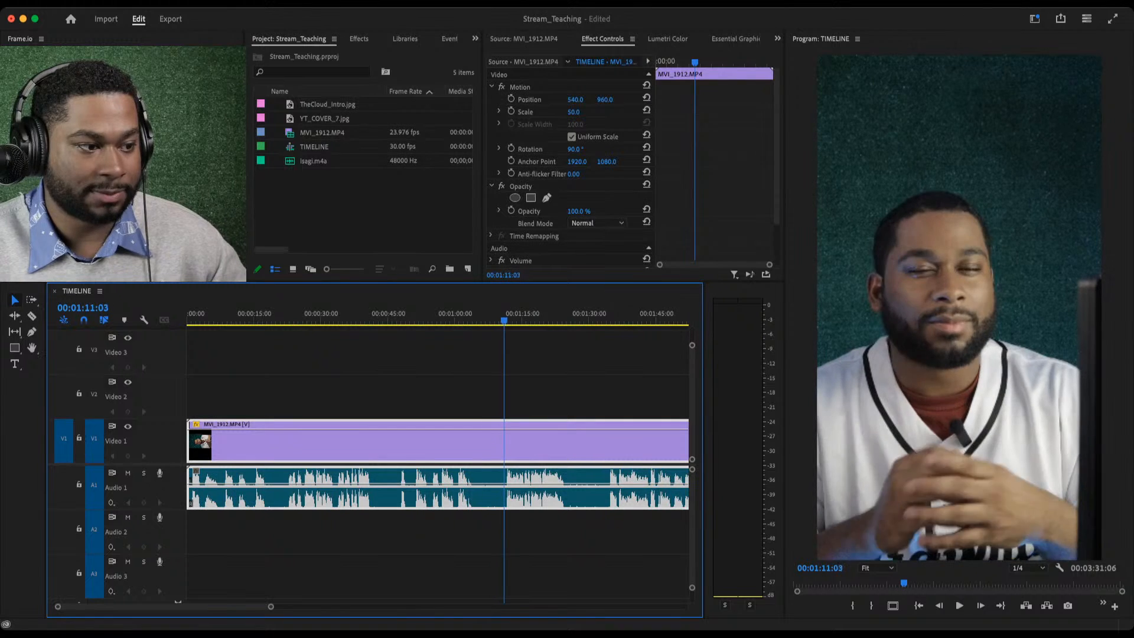
Play the MVI_1912.MP4 footage in short stretches from 00:01:11:03, stopping at 00:01:20:00.
{"action": "key", "text": "space"}
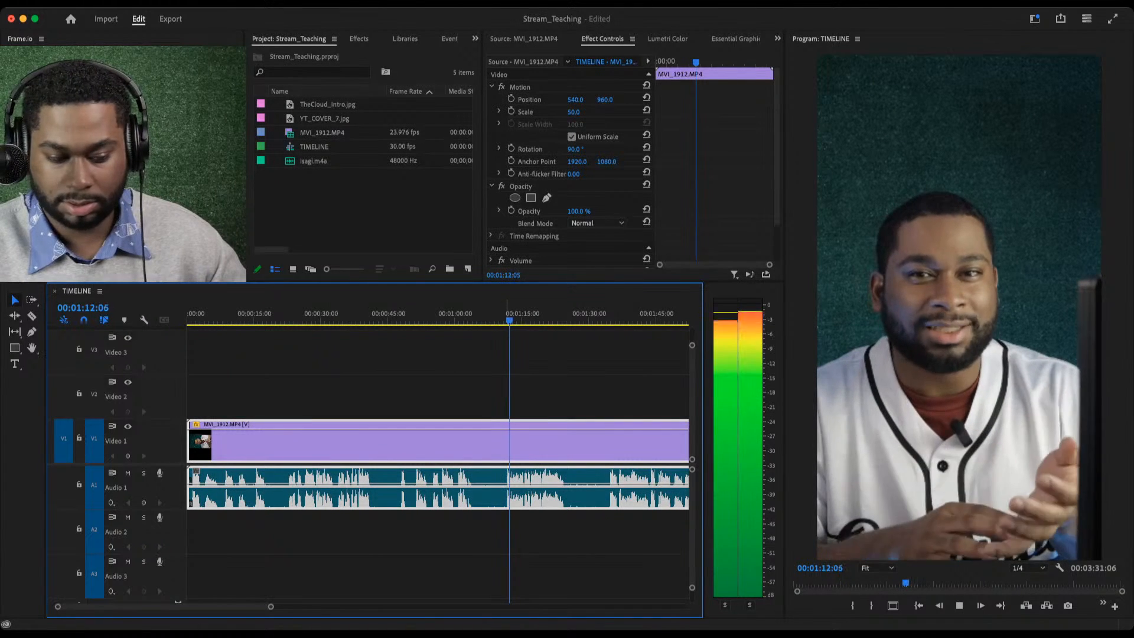
{"action": "key", "text": "space"}
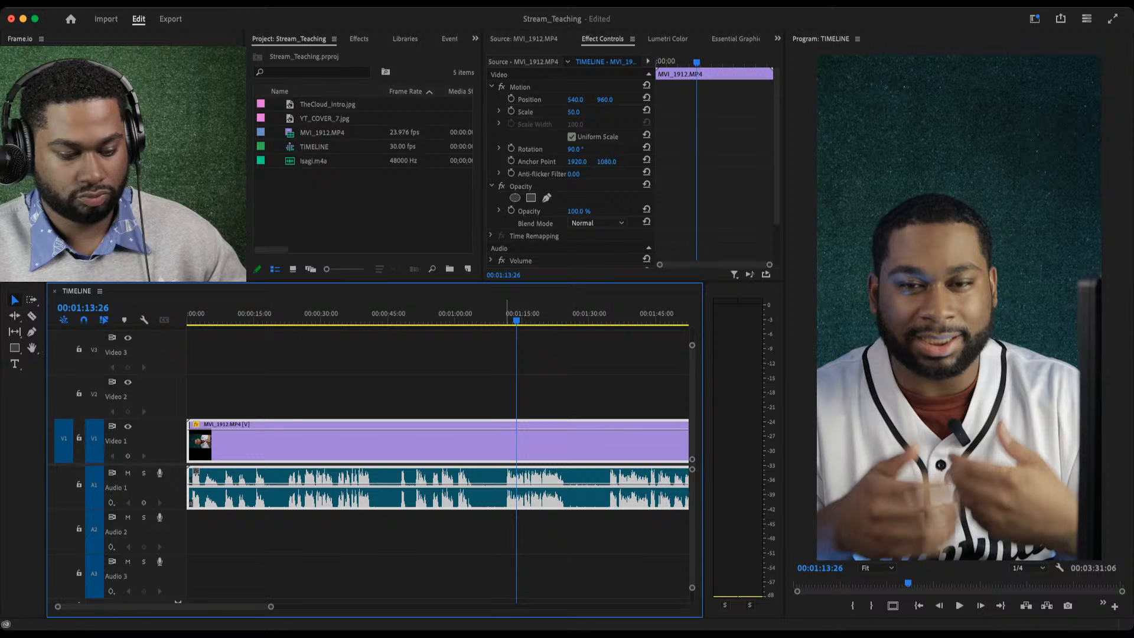
{"action": "key", "text": "space"}
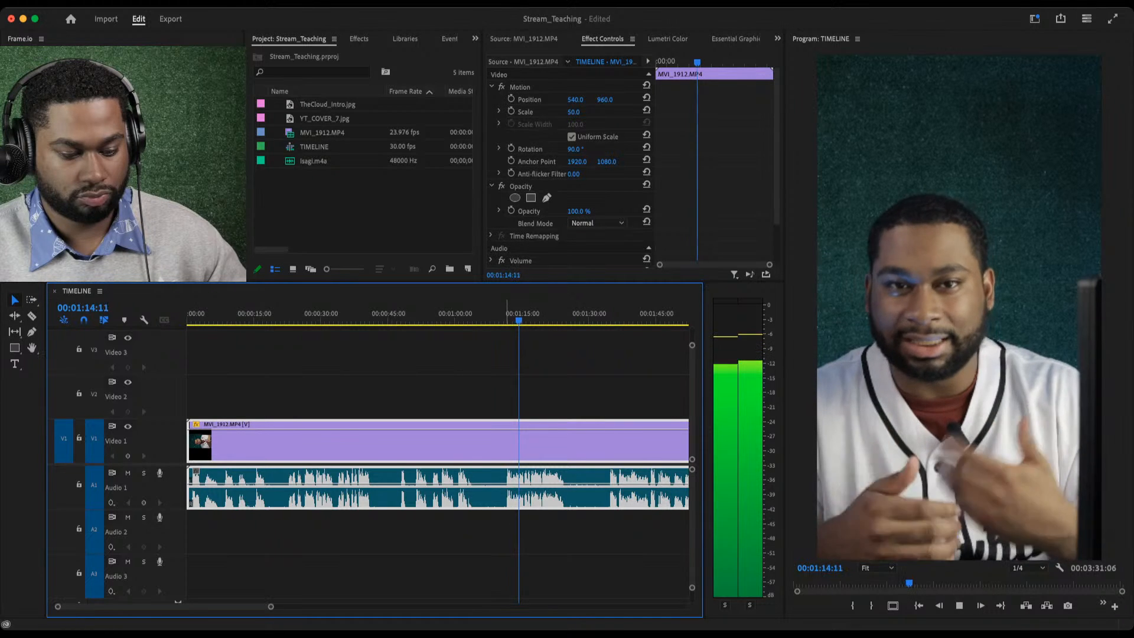
{"action": "key", "text": "space"}
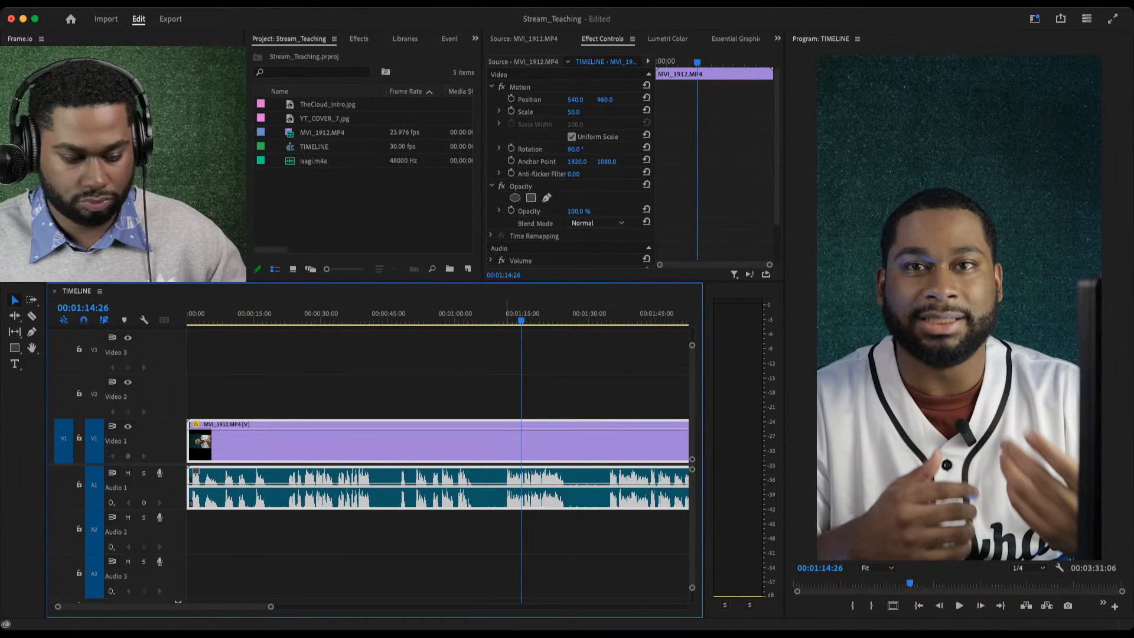
{"action": "key", "text": "space"}
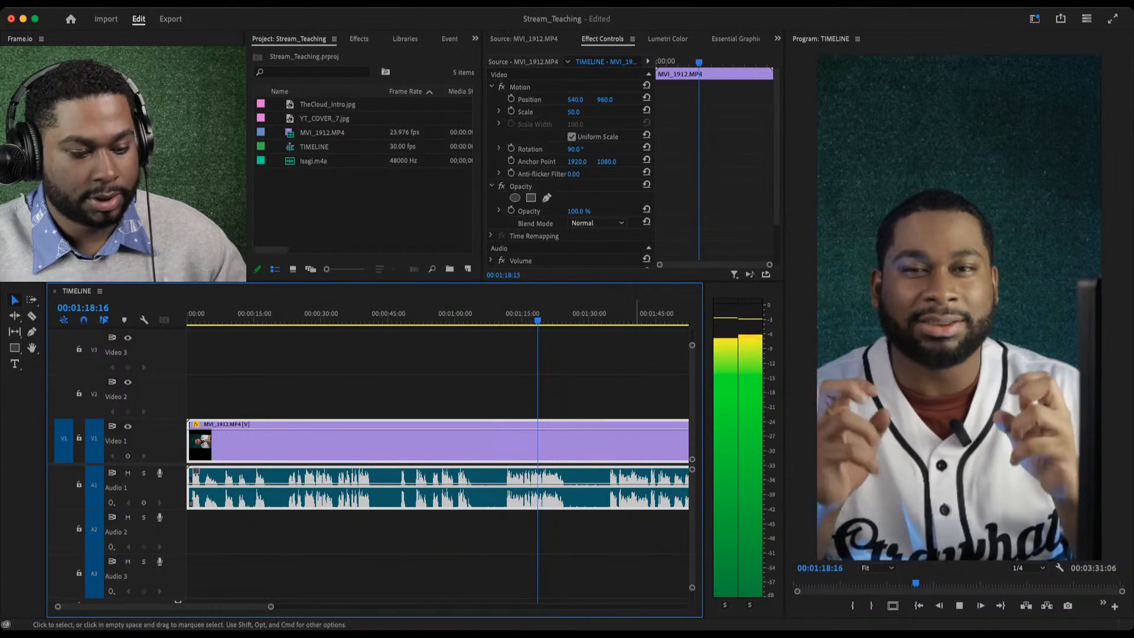
{"action": "key", "text": "space"}
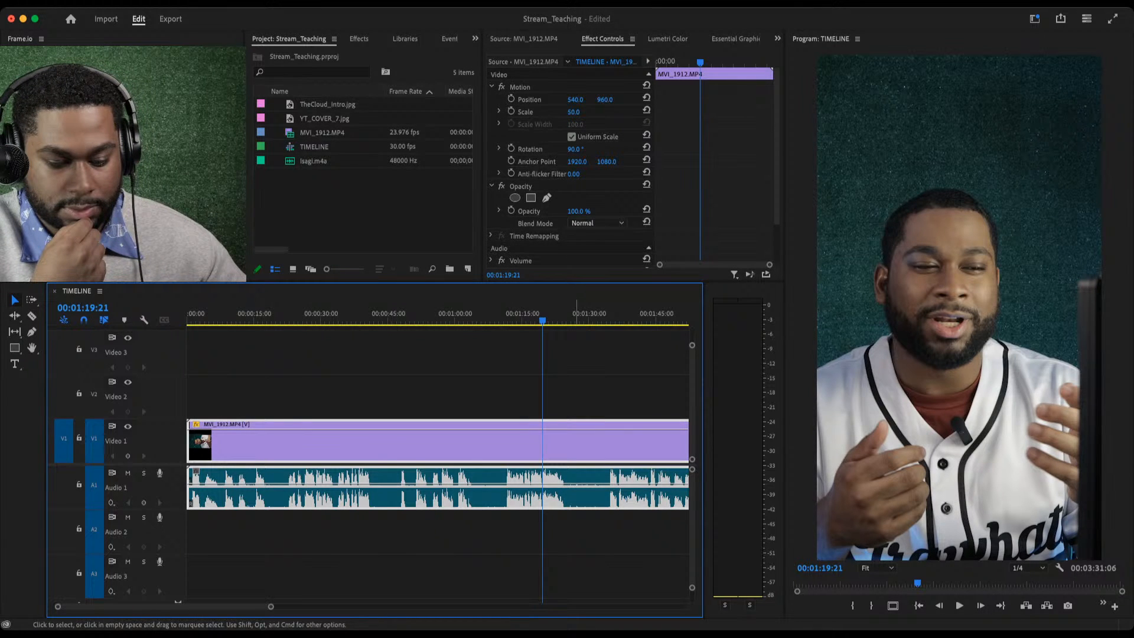
{"action": "key", "text": "space"}
{"action": "key", "text": "space"}
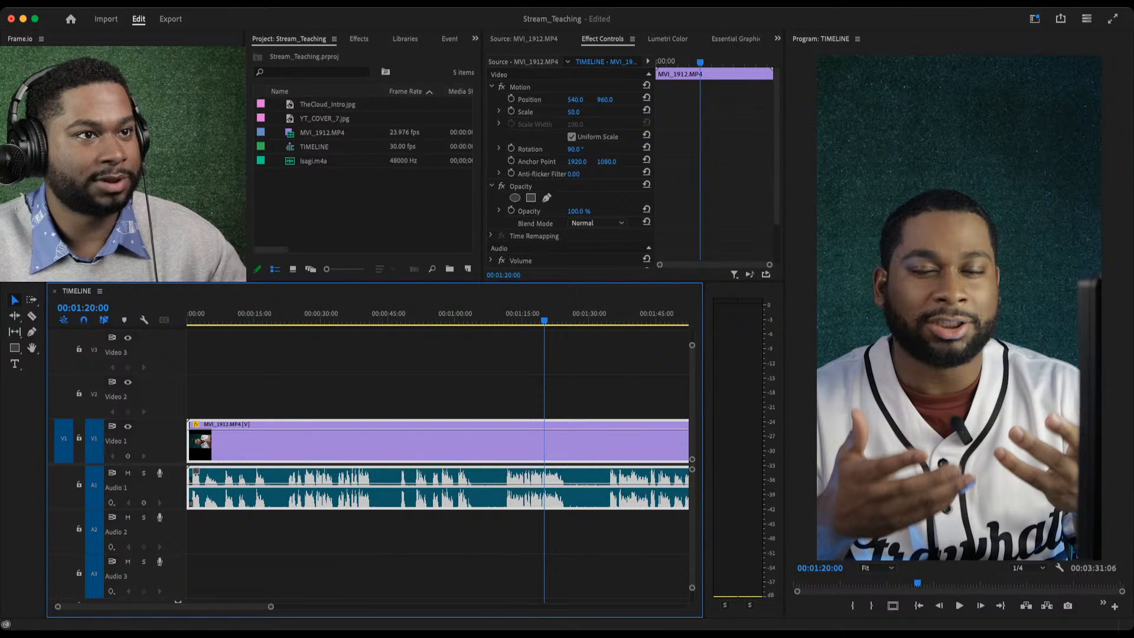
Select the MVI_1912.MP4 audio on track A1 and open the Essential Sound settings for it.
{"action": "key", "text": "super+Tab"}
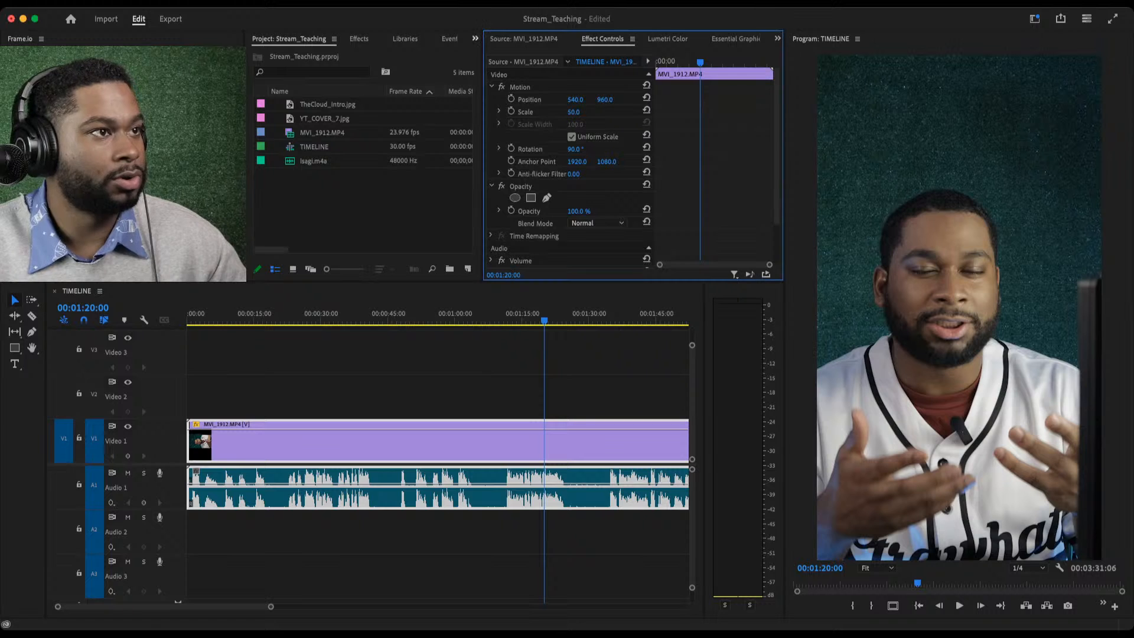
{"action": "left_click", "coordinate": [363, 207]}
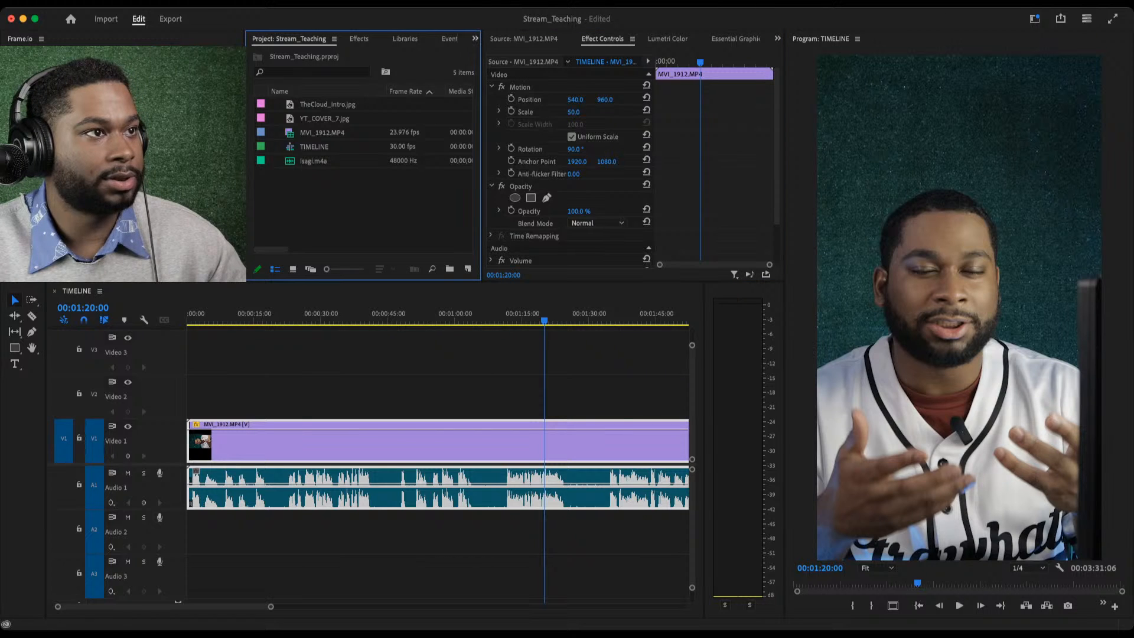
{"action": "left_click", "coordinate": [565, 384]}
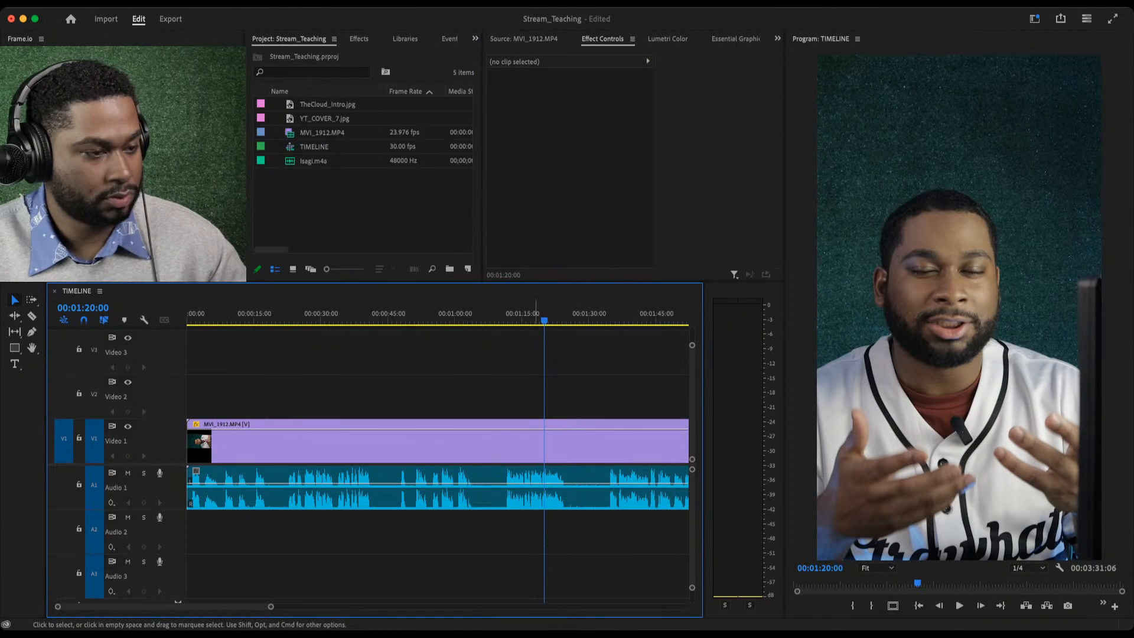
{"action": "left_click", "coordinate": [522, 495]}
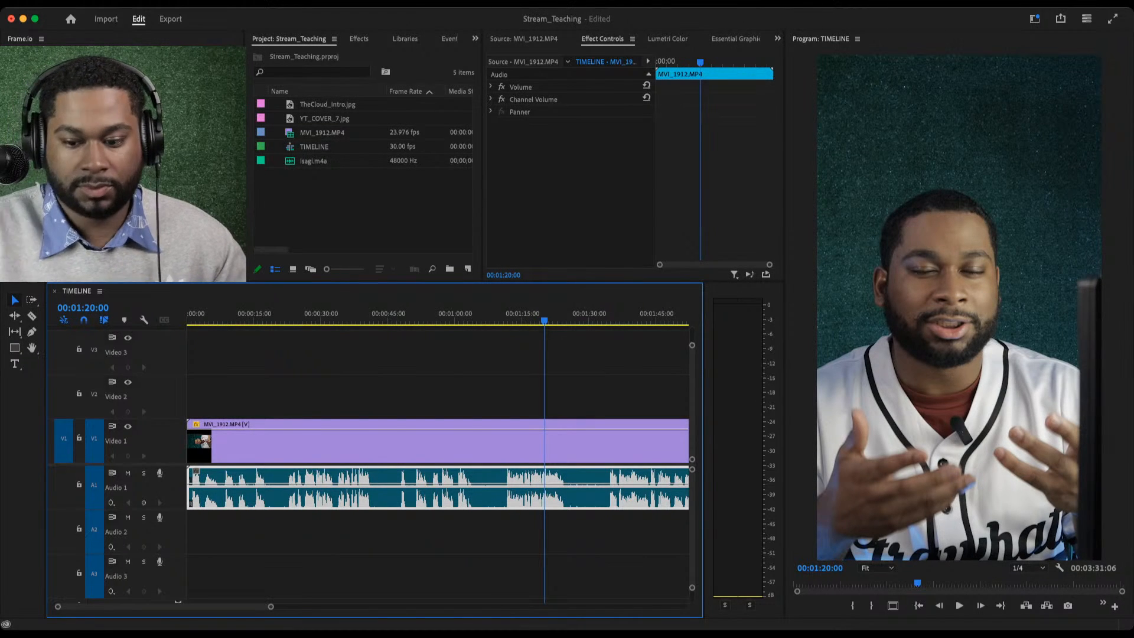
{"action": "key", "text": "super+Tab"}
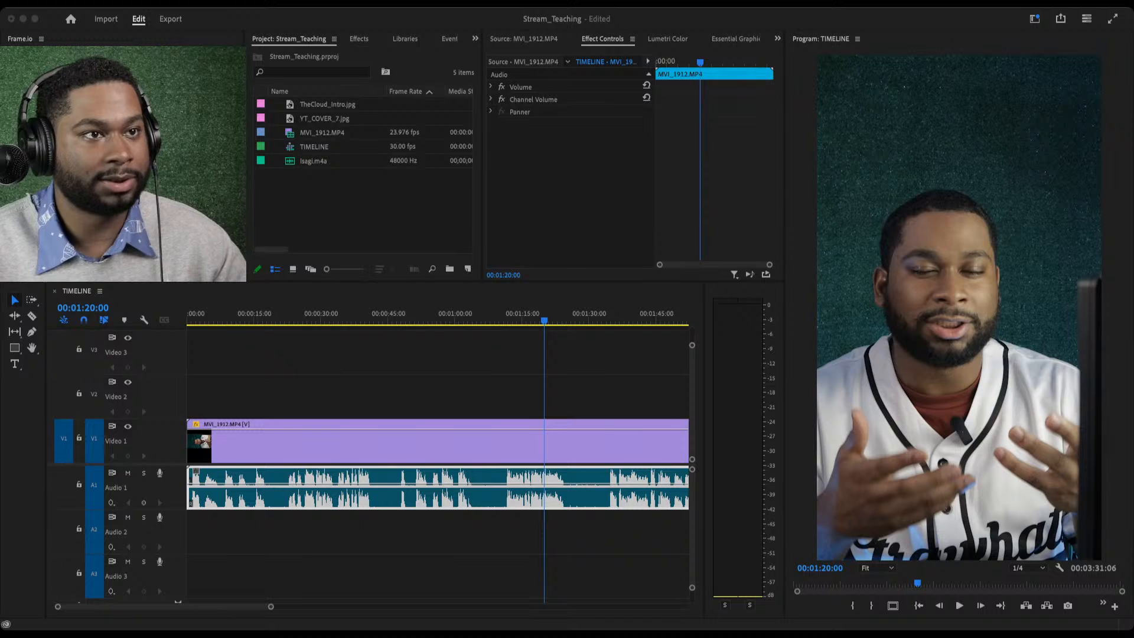
{"action": "left_click", "coordinate": [803, 99]}
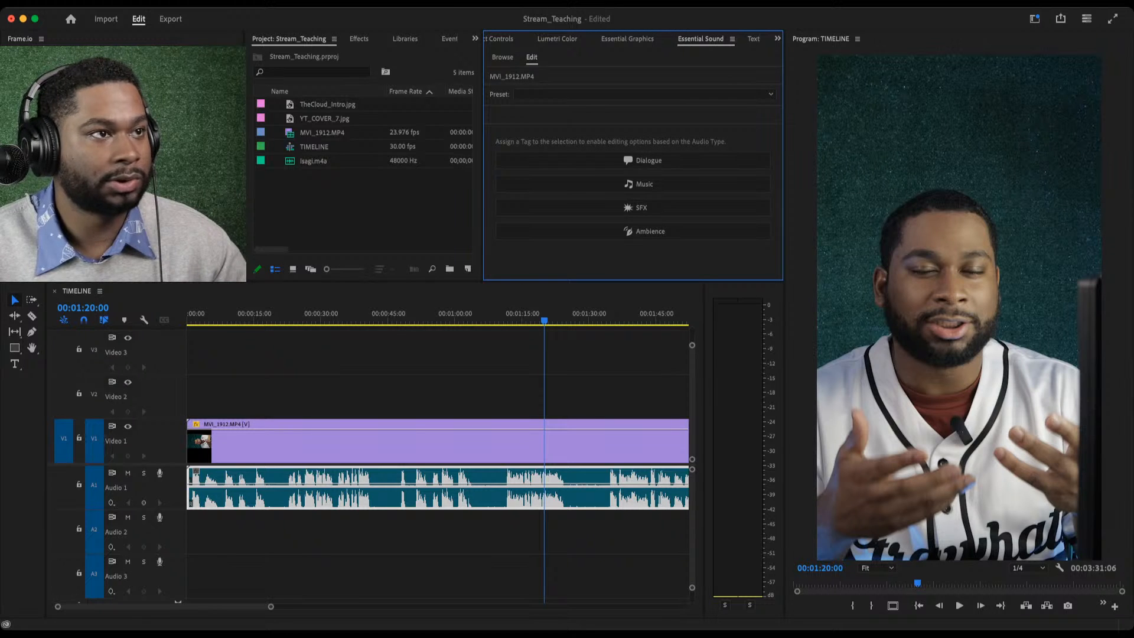
Display the Lumetri Scopes and tag the selected MVI_1912.MP4 audio as Dialogue in Essential Sound.
{"action": "left_click", "coordinate": [450, 39]}
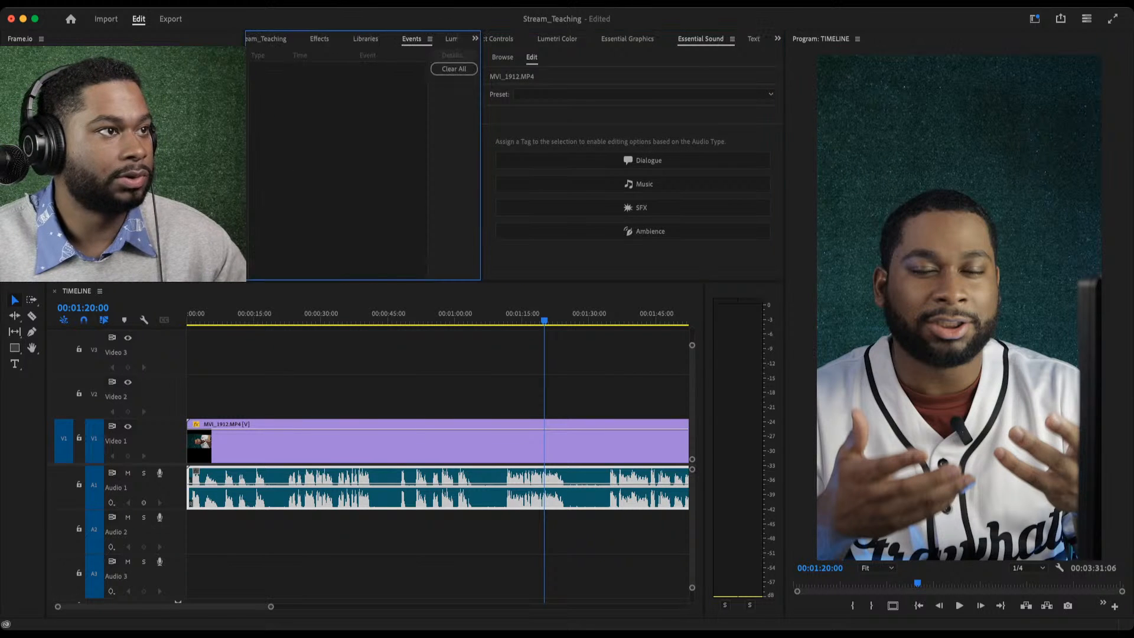
{"action": "left_click", "coordinate": [460, 39]}
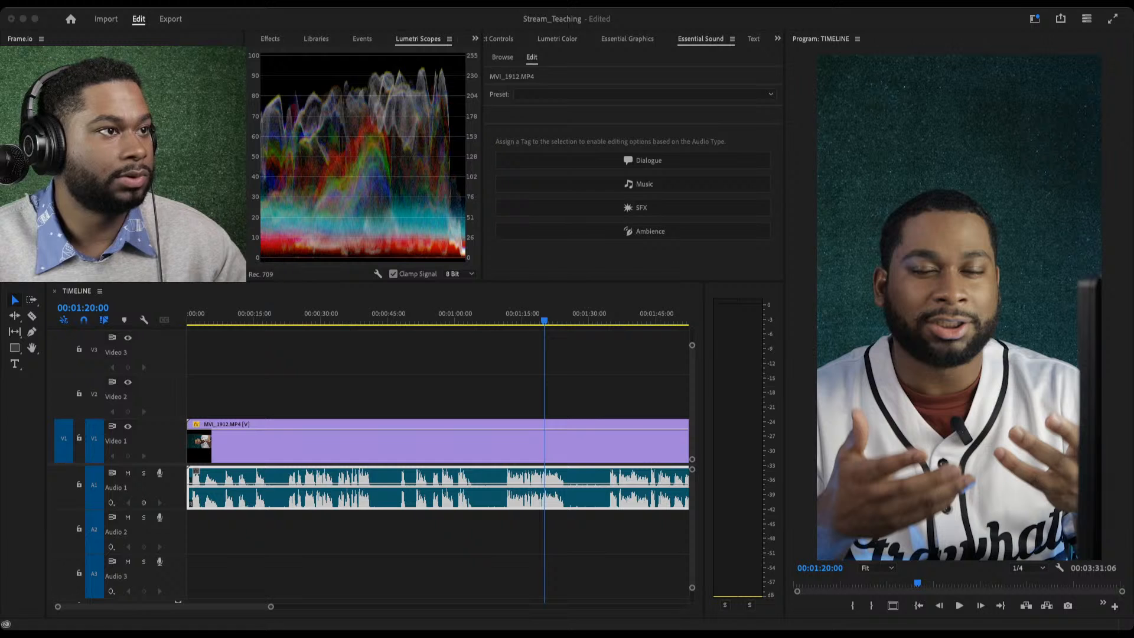
{"action": "left_click", "coordinate": [754, 39]}
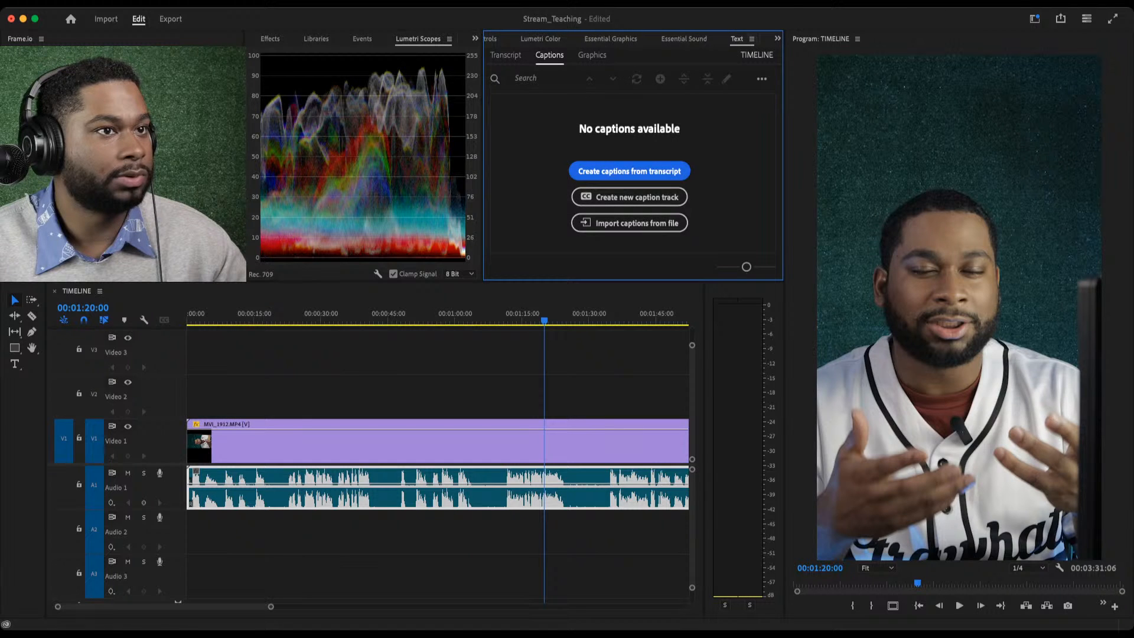
{"action": "left_click", "coordinate": [777, 38]}
{"action": "left_click", "coordinate": [684, 39]}
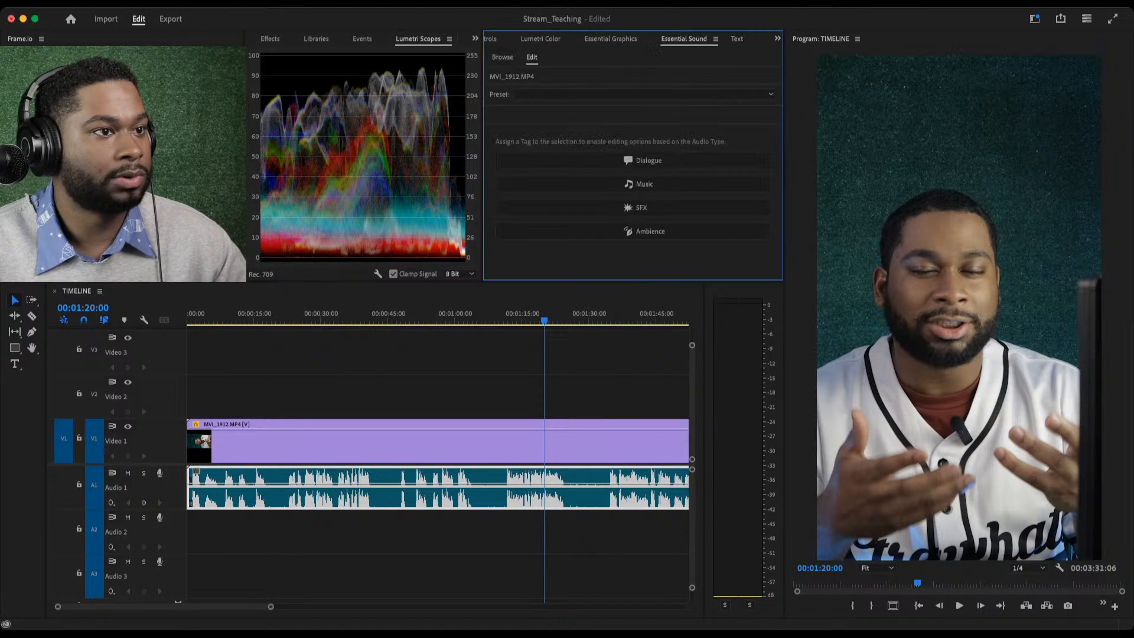
{"action": "left_click", "coordinate": [644, 160]}
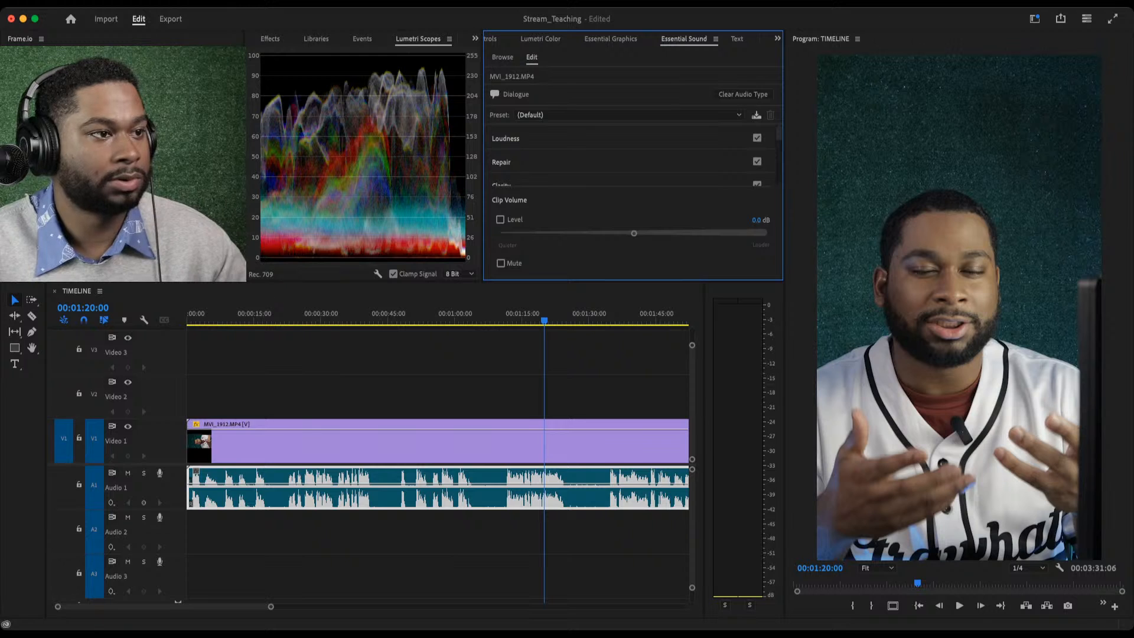
Lower the MVI_1912.MP4 dialogue's clip volume level to -25.0 dB while checking it in playback.
{"action": "left_click_drag", "start_coordinate": [634, 233], "coordinate": [563, 233]}
{"action": "key", "text": "space"}
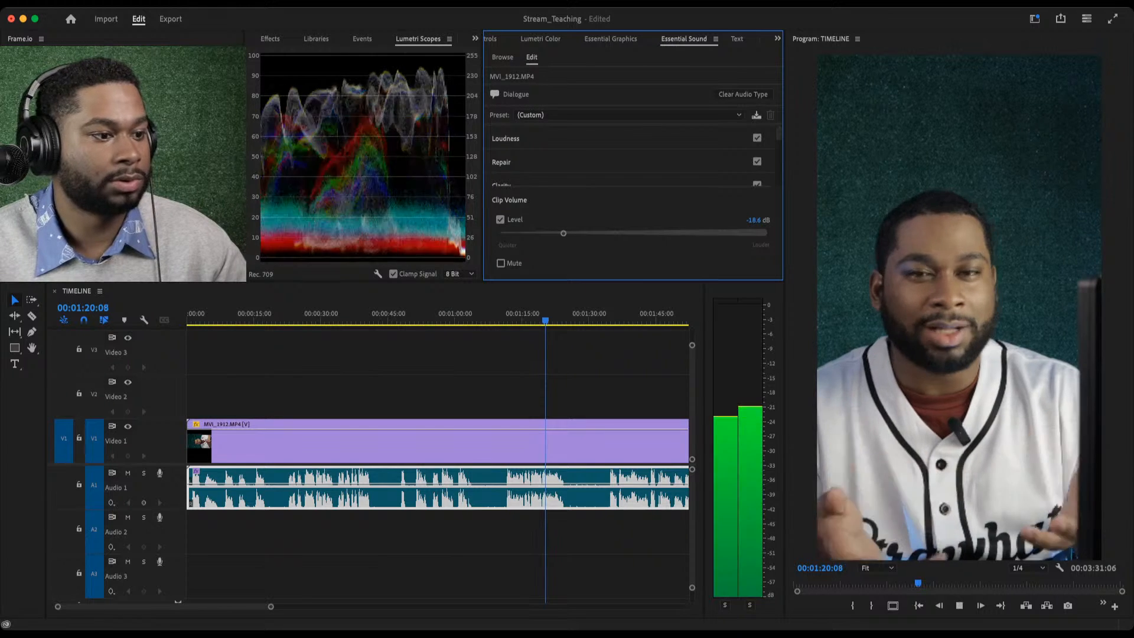
{"action": "key", "text": "space"}
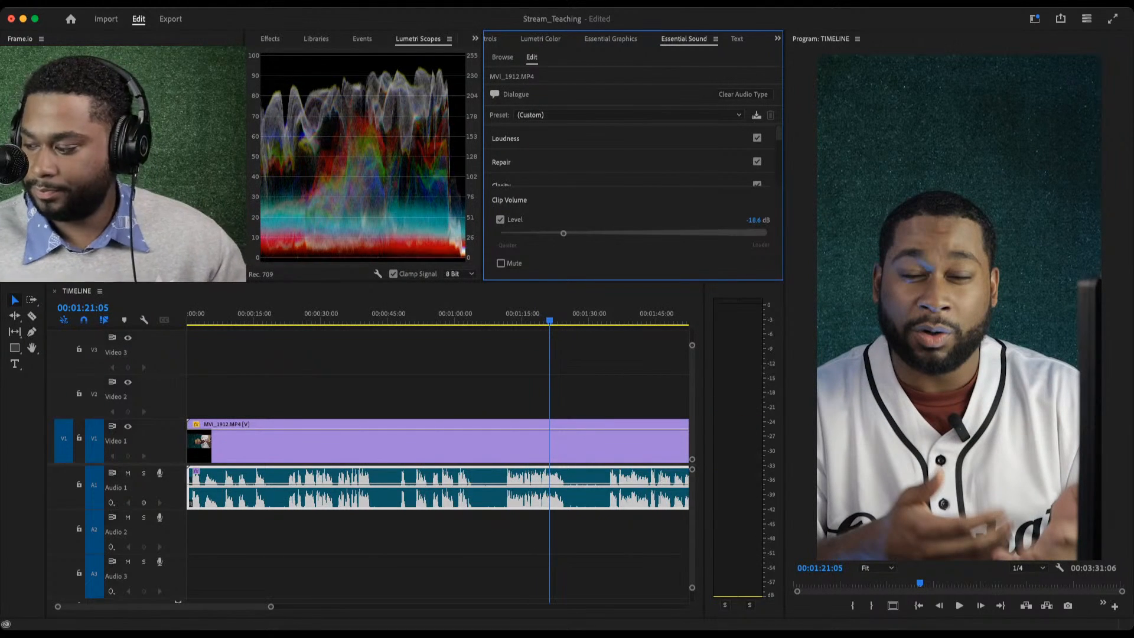
{"action": "key", "text": "space"}
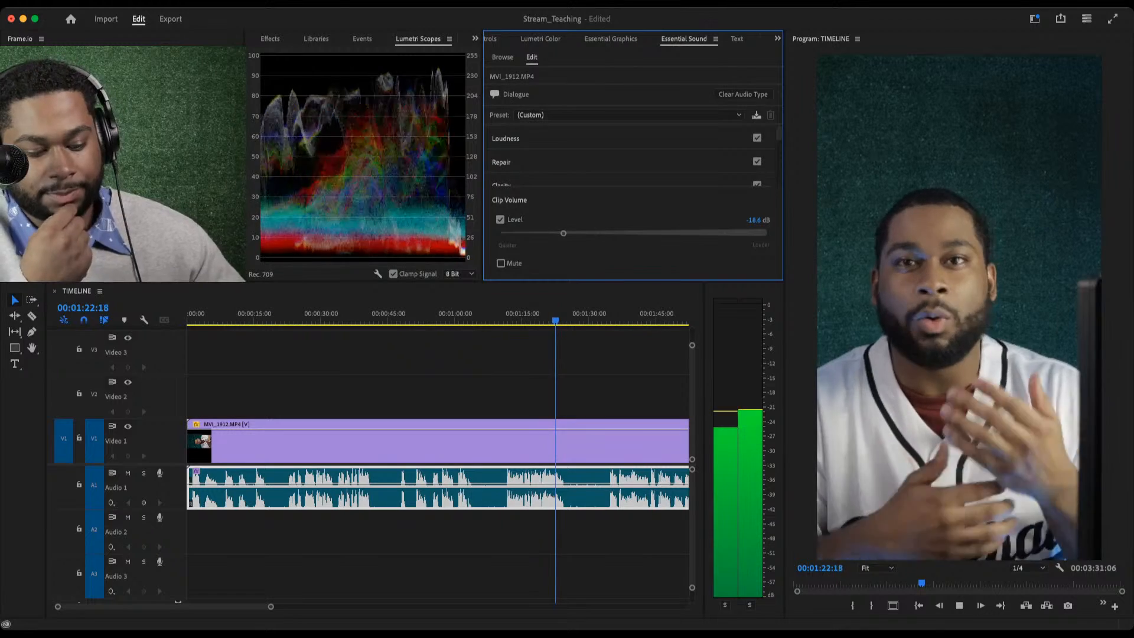
{"action": "left_click_drag", "start_coordinate": [564, 234], "coordinate": [545, 233]}
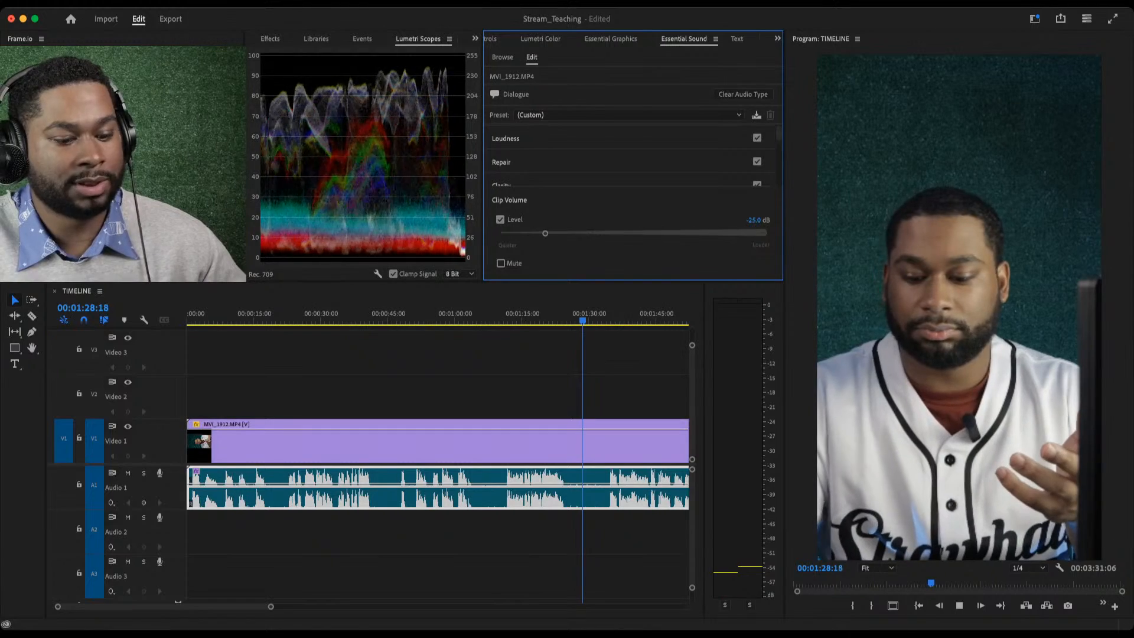
Replay the quieter dialogue from about 00:01:11:27 and stop at 00:01:41:19.
{"action": "left_click", "coordinate": [538, 315]}
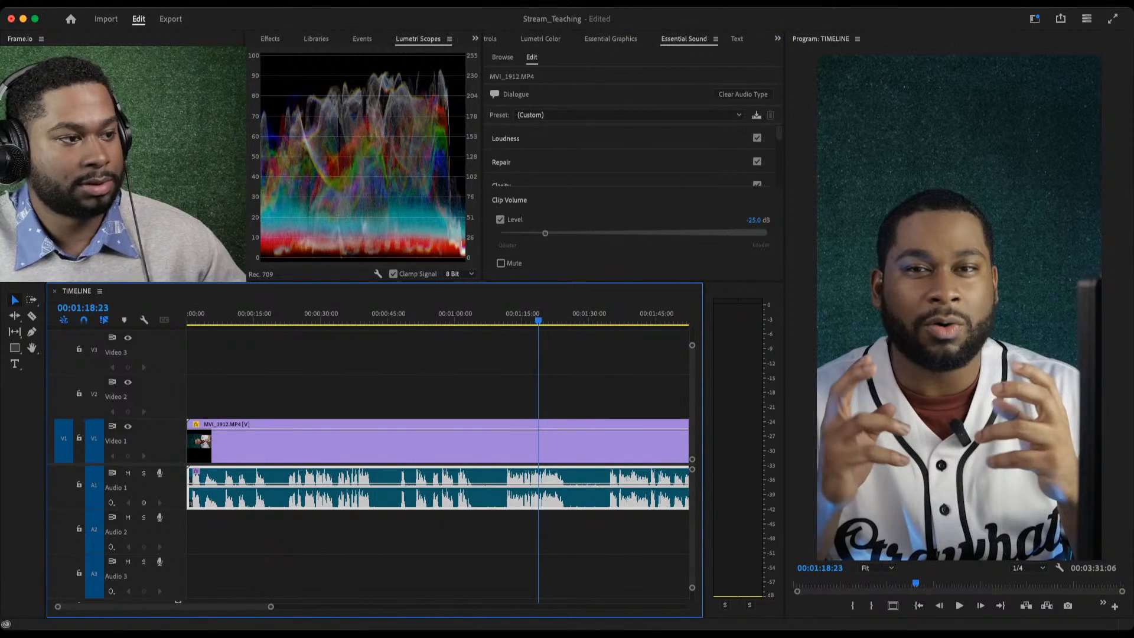
{"action": "left_click_drag", "start_coordinate": [538, 316], "coordinate": [506, 316]}
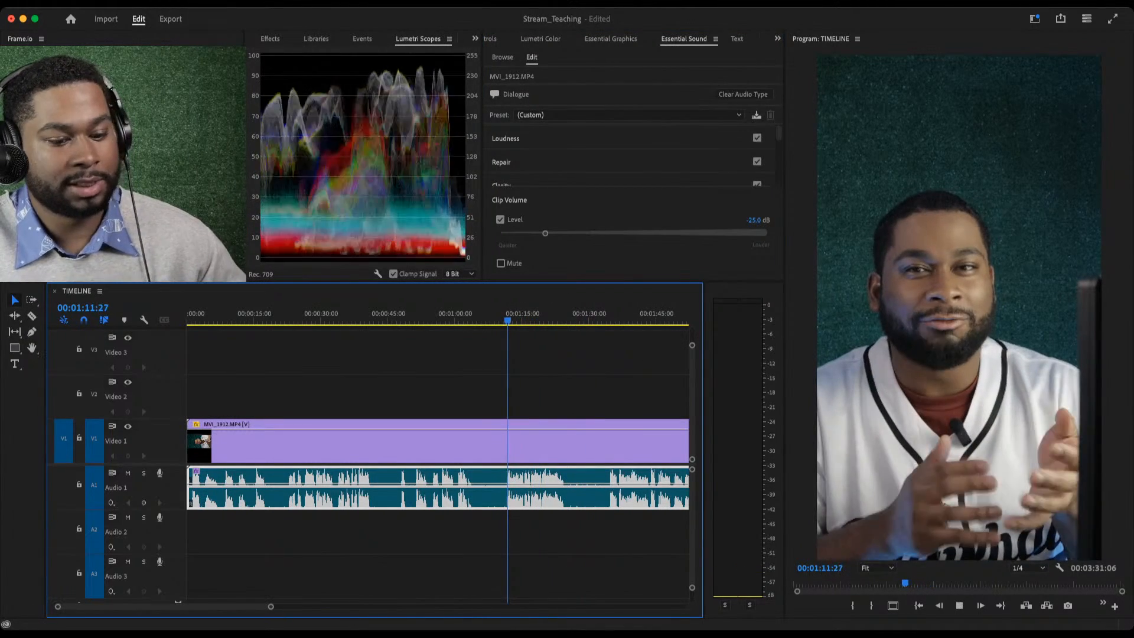
{"action": "key", "text": "space"}
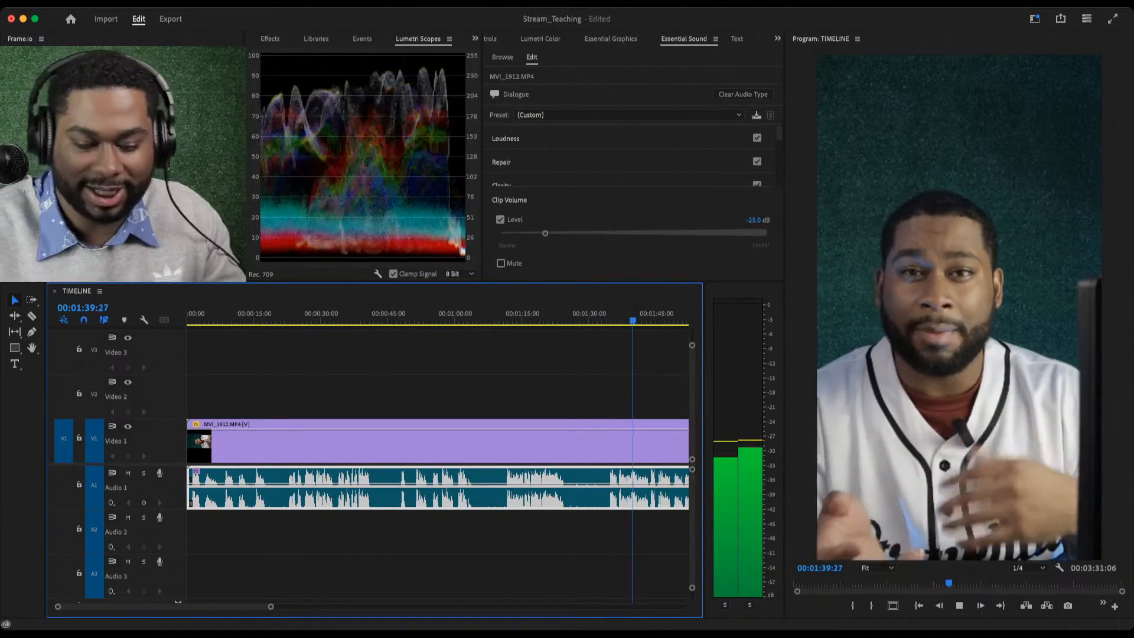
{"action": "key", "text": "space"}
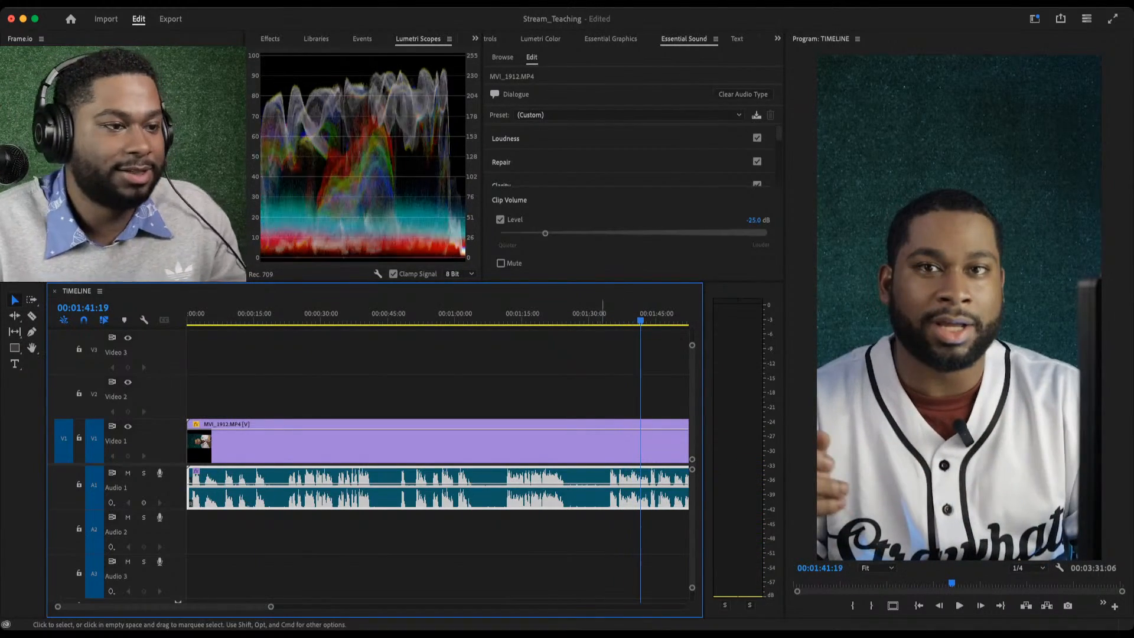
Play the footage from the sequence start with the reduced volume, stopping at 00:00:22:26.
{"action": "key", "text": "Home"}
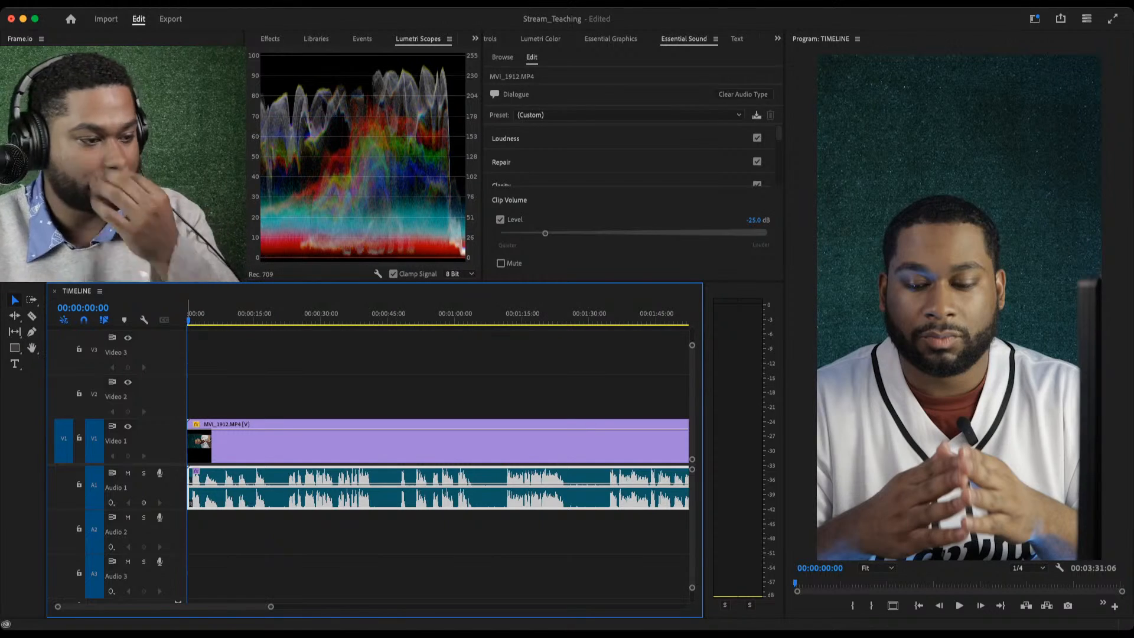
{"action": "key", "text": "space"}
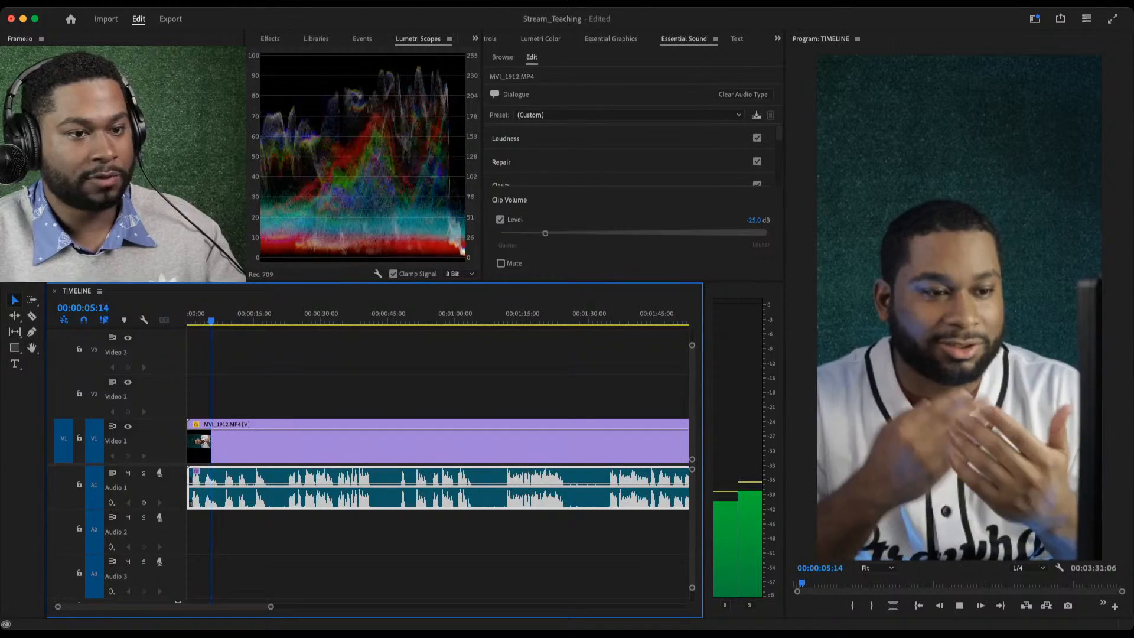
{"action": "key", "text": "space"}
{"action": "key", "text": "space"}
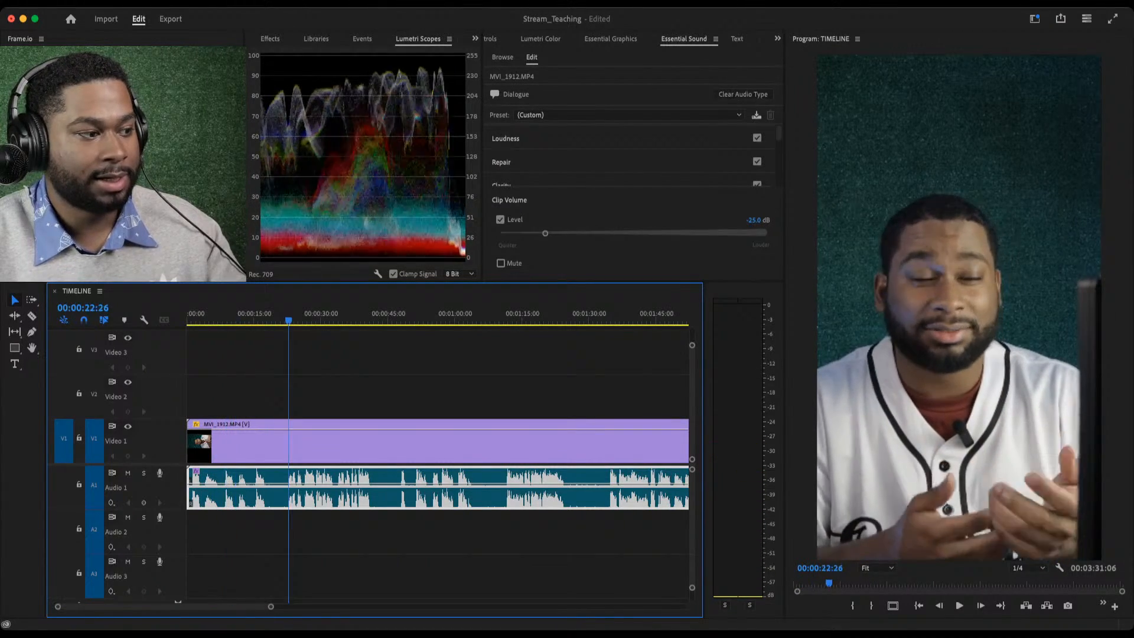
Return the playhead to the sequence start and bring the project's media list back into view.
{"action": "left_click_drag", "start_coordinate": [289, 320], "coordinate": [223, 321]}
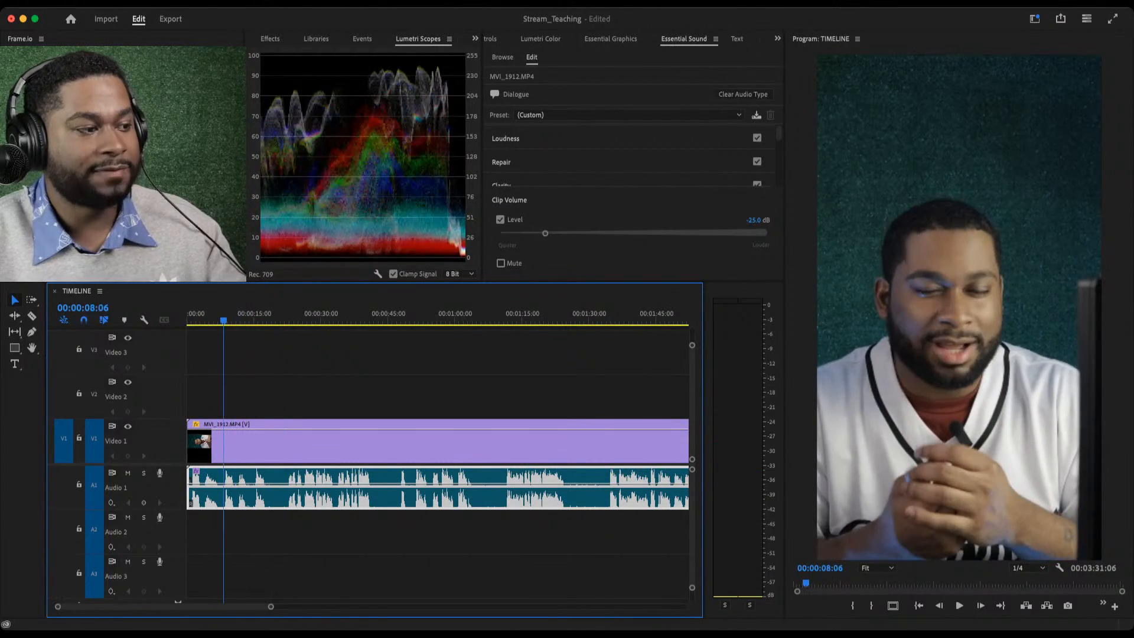
{"action": "key", "text": "Home"}
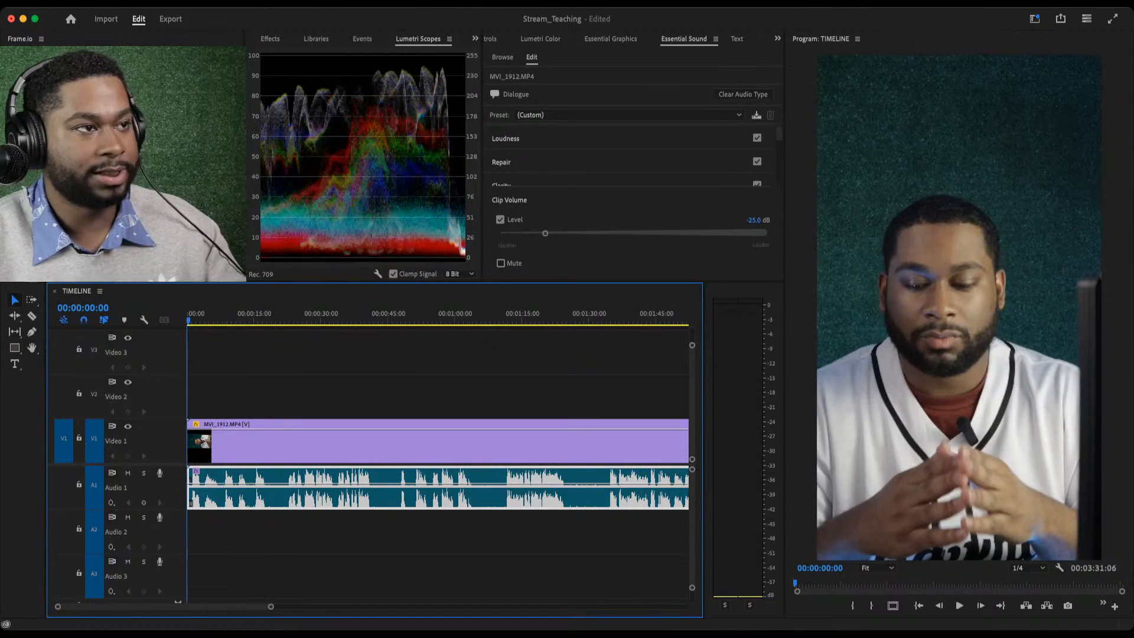
{"action": "key", "text": "shift+7"}
{"action": "key", "text": "shift+1"}
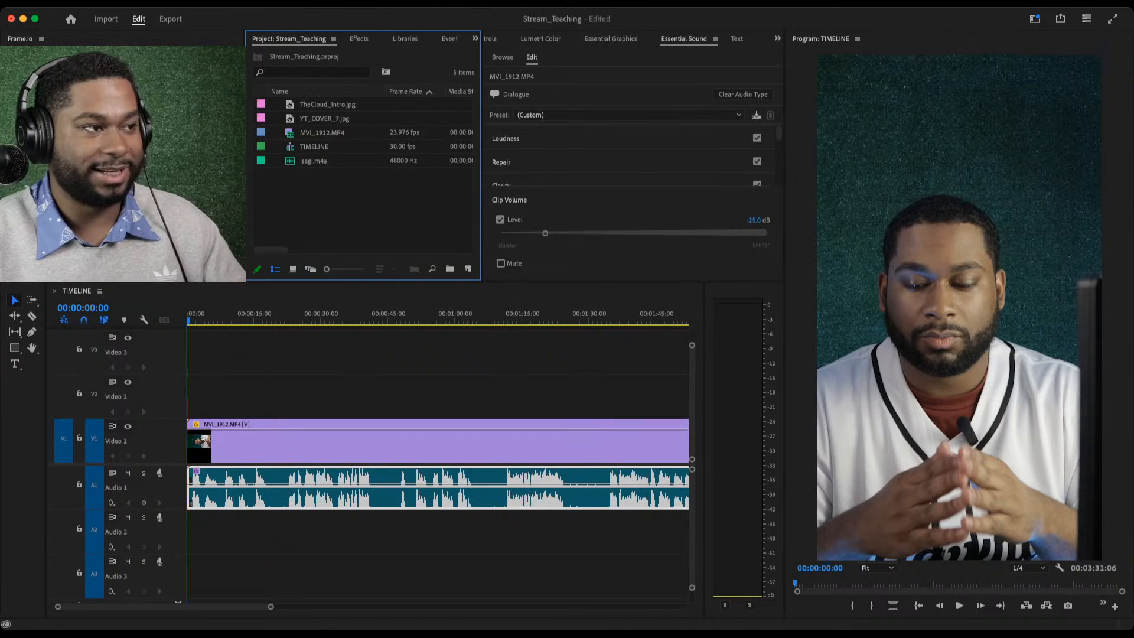
Check the start of the sequence in playback and open the Isagi.m4a recording's waveform for viewing.
{"action": "left_click", "coordinate": [324, 118]}
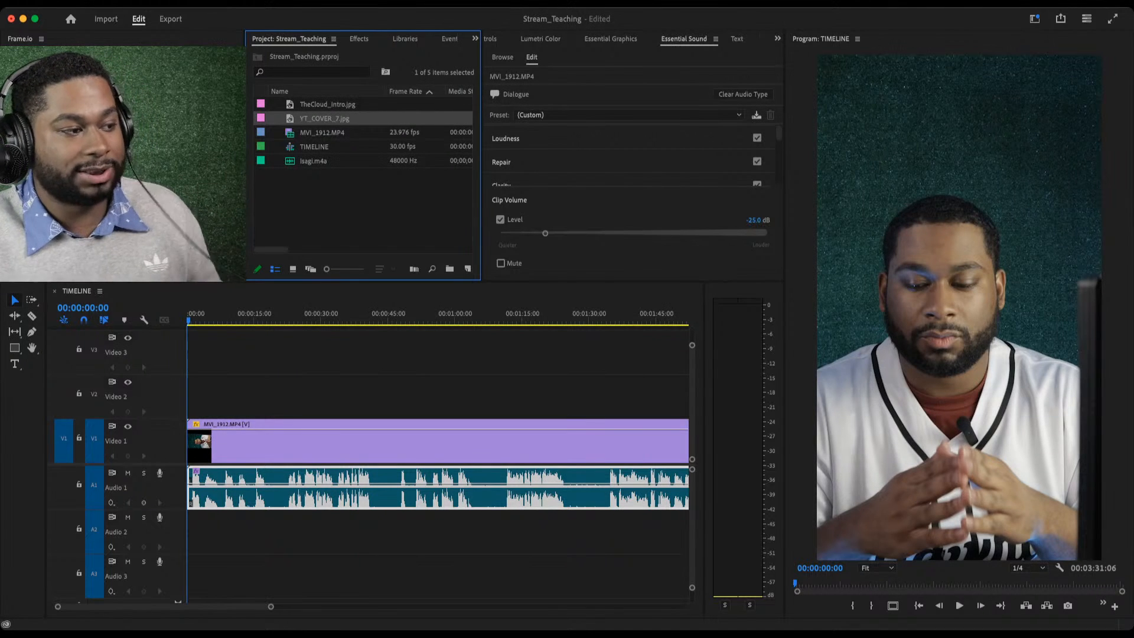
{"action": "key", "text": "space"}
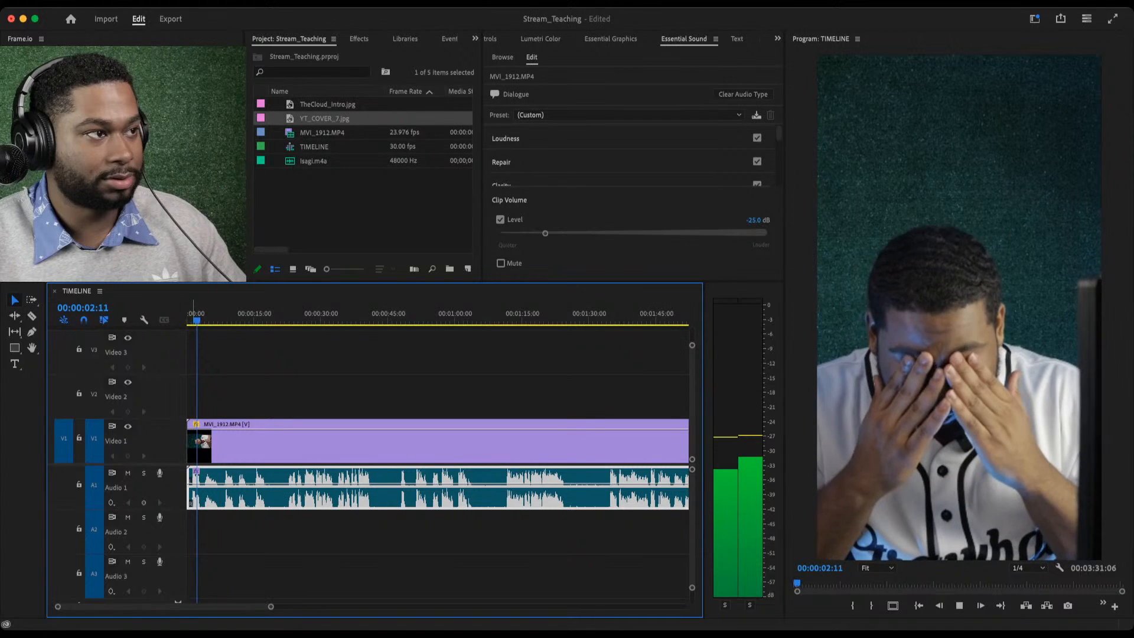
{"action": "key", "text": "space"}
{"action": "left_click", "coordinate": [314, 147]}
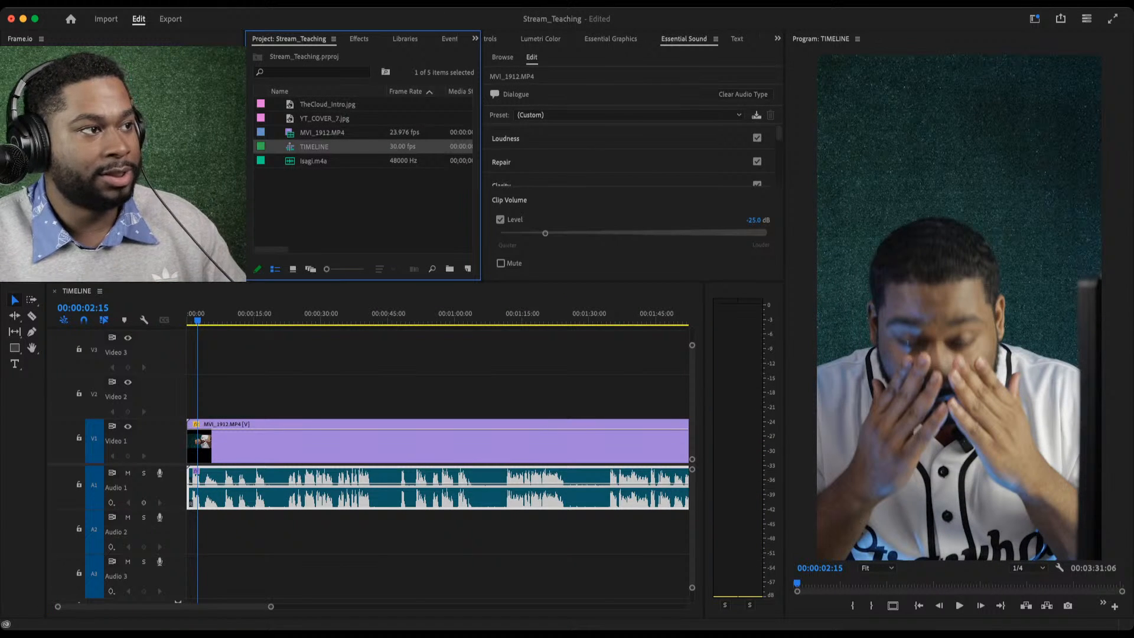
{"action": "double_click", "coordinate": [312, 161]}
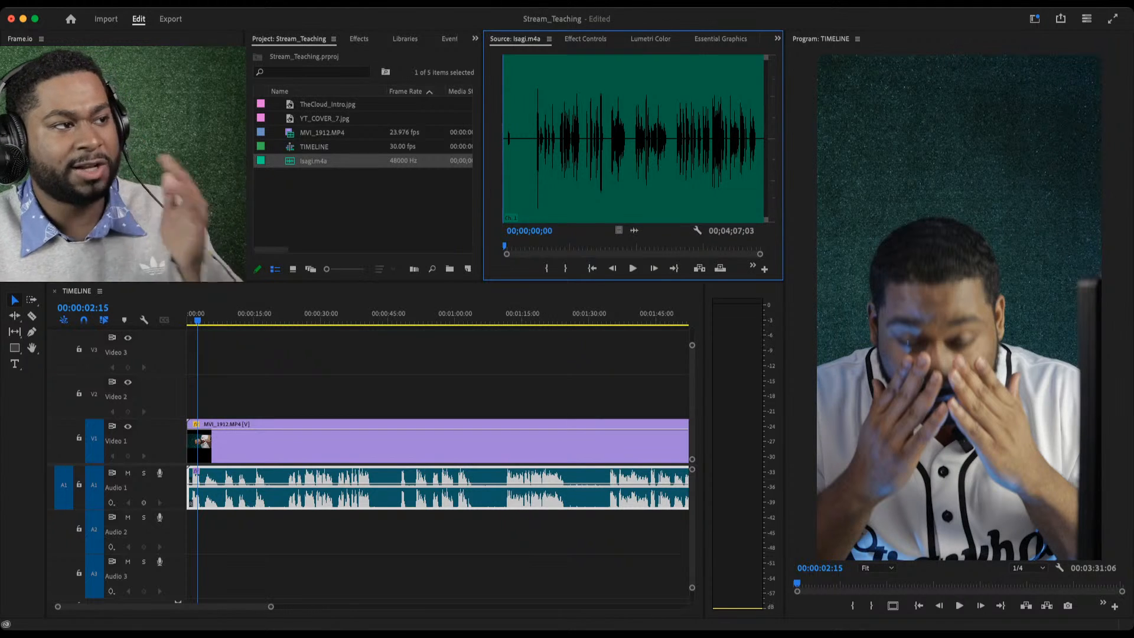
Add Isagi.m4a to Audio 2 and shift the linked MVI_1912.MP4 clip until its waveform lines up with the recording.
{"action": "left_click", "coordinate": [353, 204]}
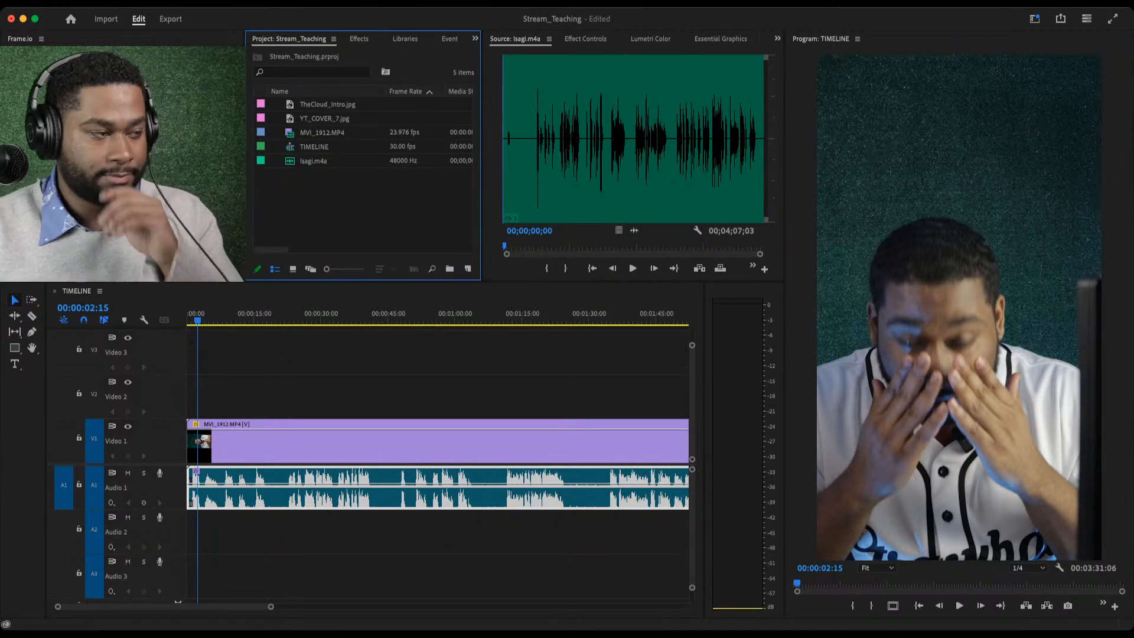
{"action": "left_click_drag", "start_coordinate": [313, 161], "coordinate": [310, 531]}
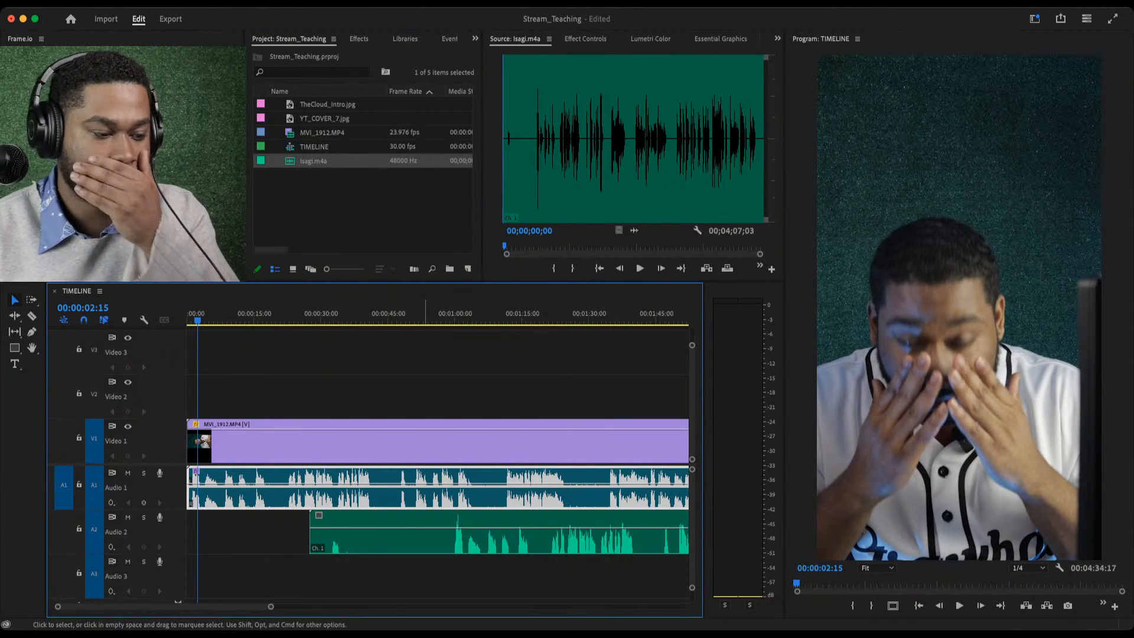
{"action": "left_click_drag", "start_coordinate": [423, 584], "coordinate": [451, 368]}
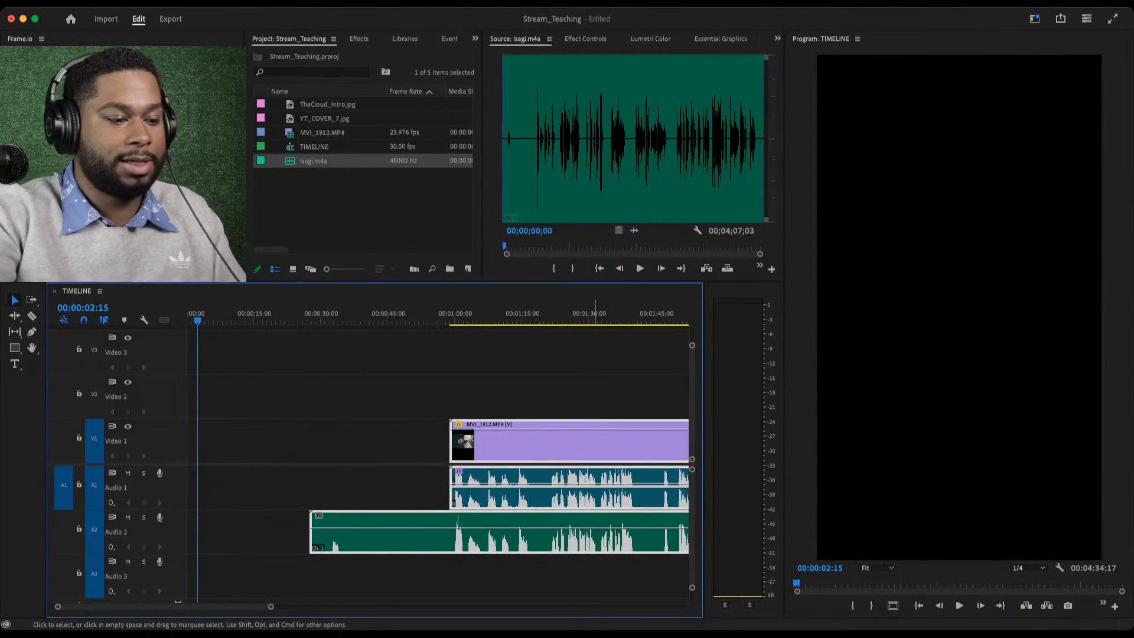
Trim the start of the Isagi.m4a clip to match the MVI_1912.MP4 clip and close the empty gap before both.
{"action": "left_click", "coordinate": [393, 441]}
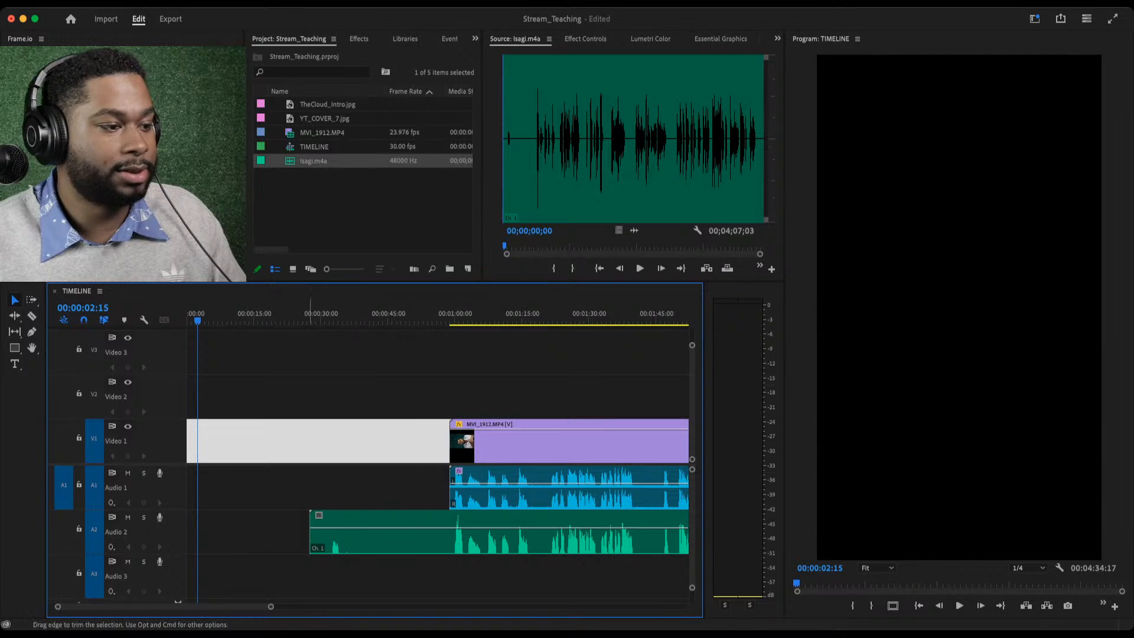
{"action": "left_click_drag", "start_coordinate": [314, 532], "coordinate": [453, 532]}
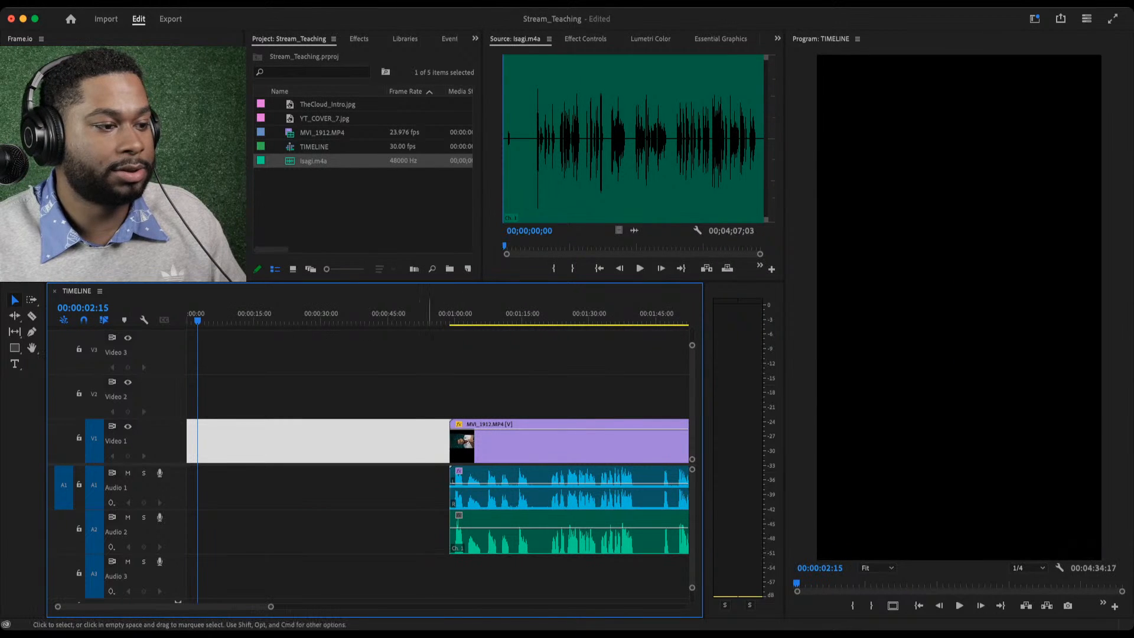
{"action": "left_click", "coordinate": [423, 488]}
{"action": "key", "text": "Delete"}
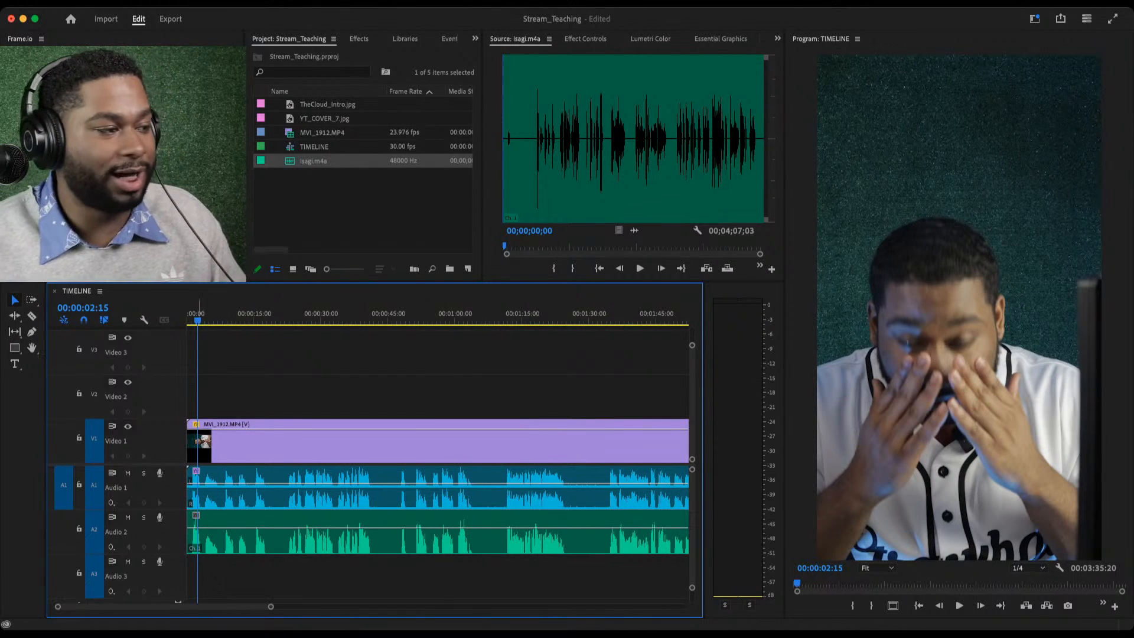
Play the synced sequence from the start and mute Audio 1 to hear only the recording on Audio 2.
{"action": "key", "text": "Home"}
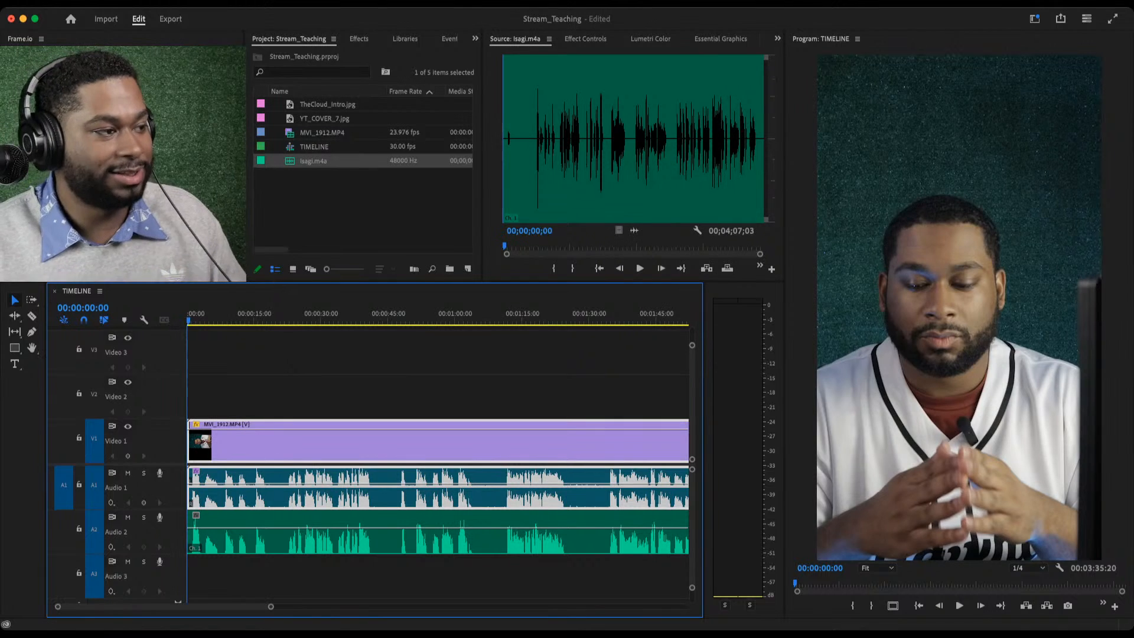
{"action": "key", "text": "space"}
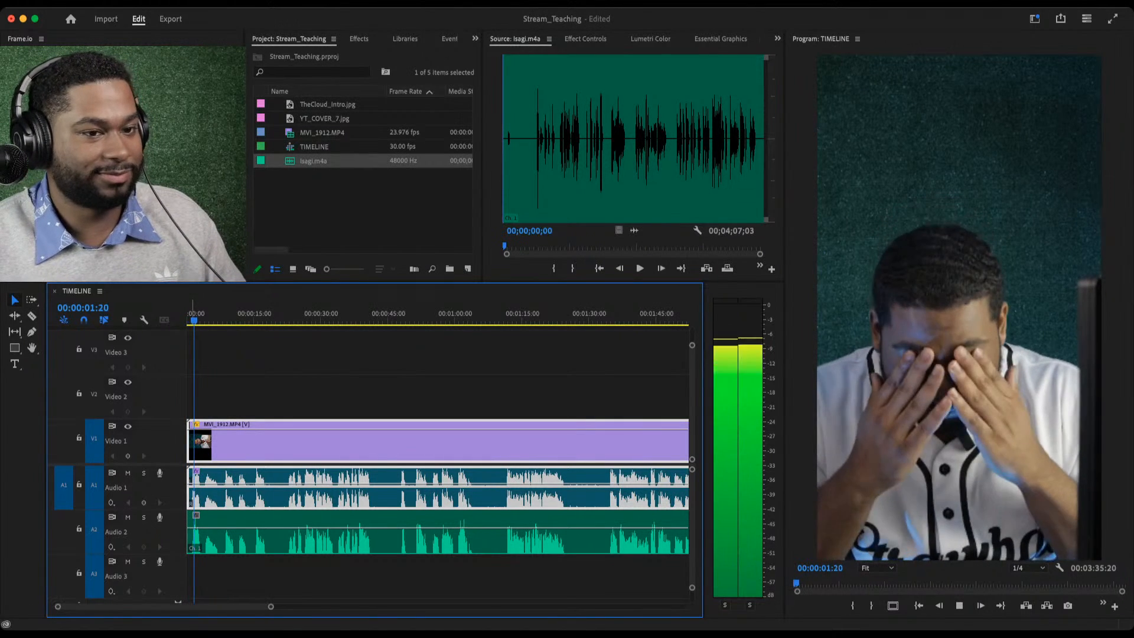
{"action": "left_click", "coordinate": [128, 472]}
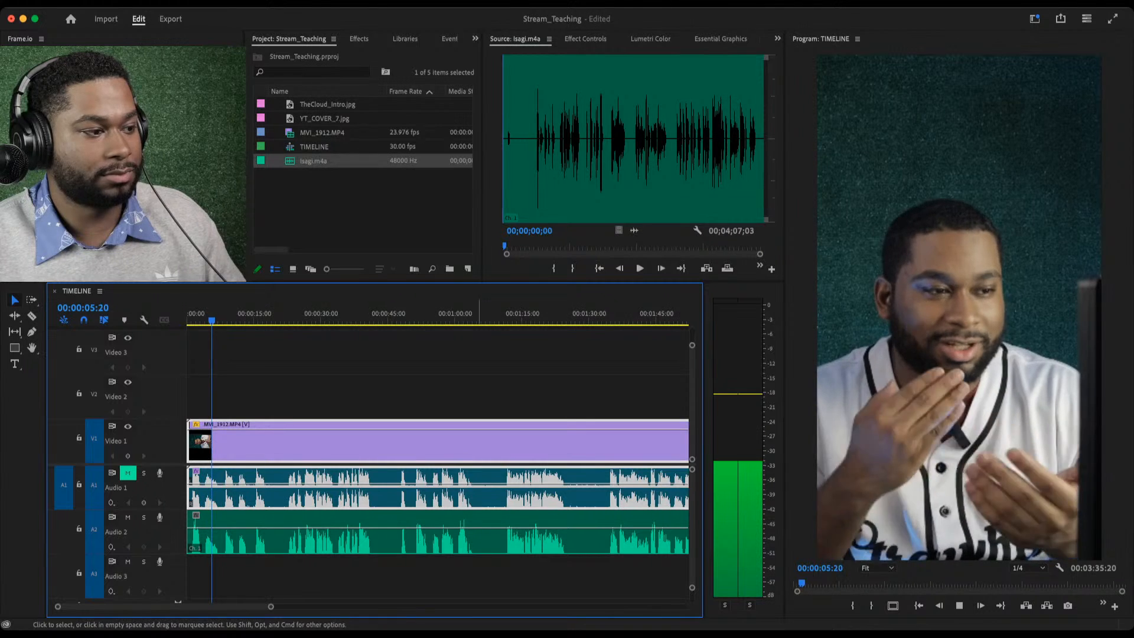
{"action": "left_click", "coordinate": [356, 539]}
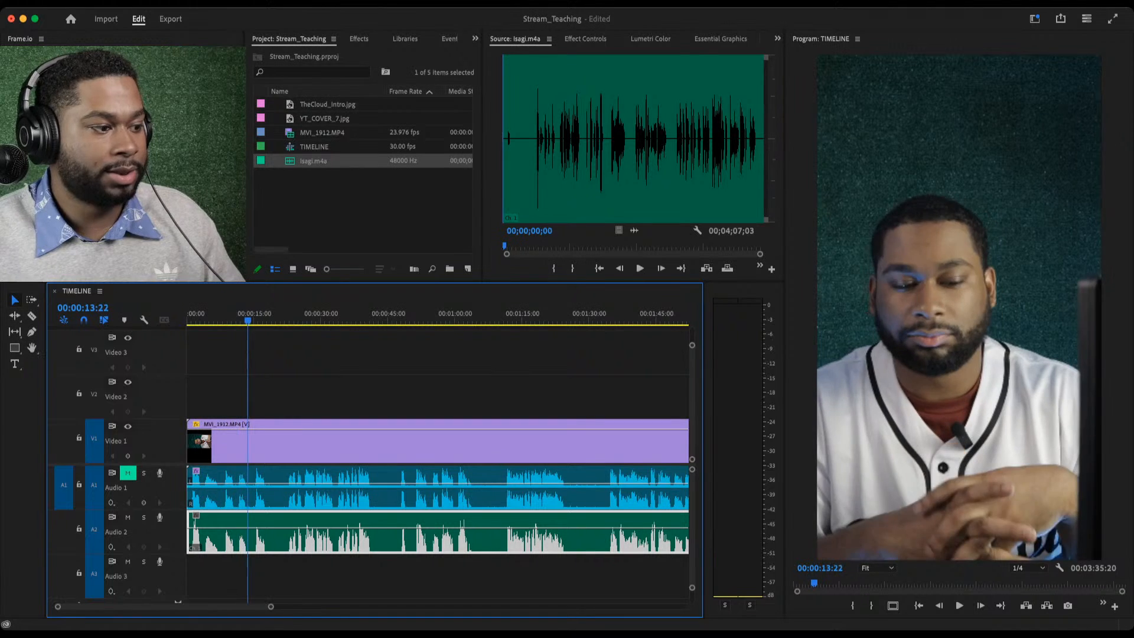
{"action": "key", "text": "space"}
{"action": "key", "text": "space"}
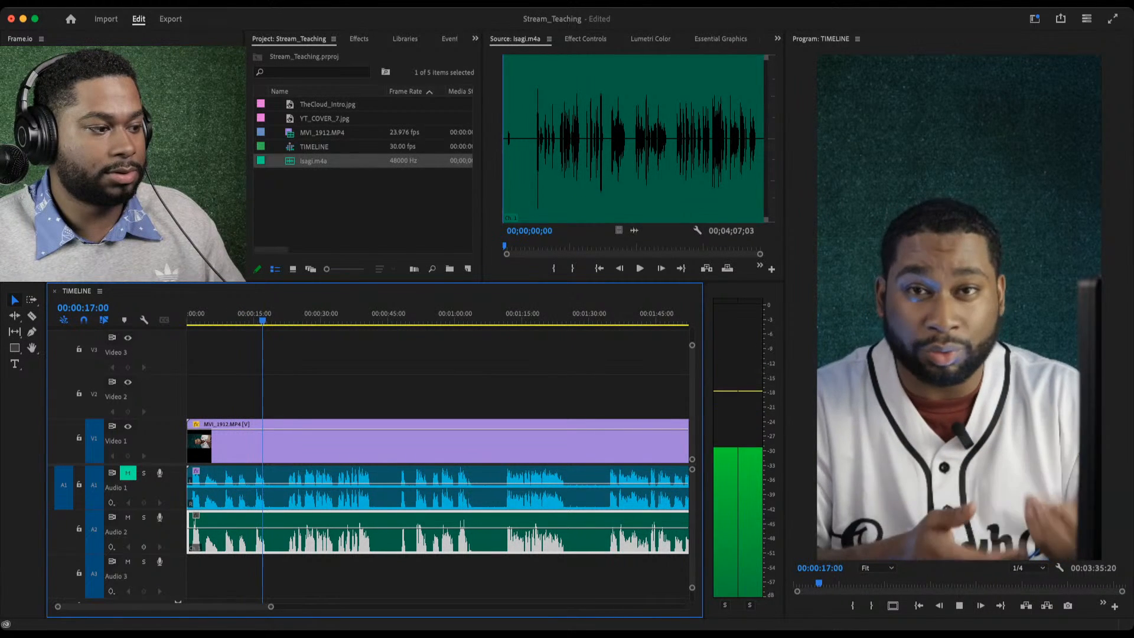
{"action": "key", "text": "space"}
Replay the opening from near the sequence start and split the clips on all tracks at 00:00:03:03.
{"action": "left_click_drag", "start_coordinate": [266, 320], "coordinate": [187, 319]}
{"action": "key", "text": "space"}
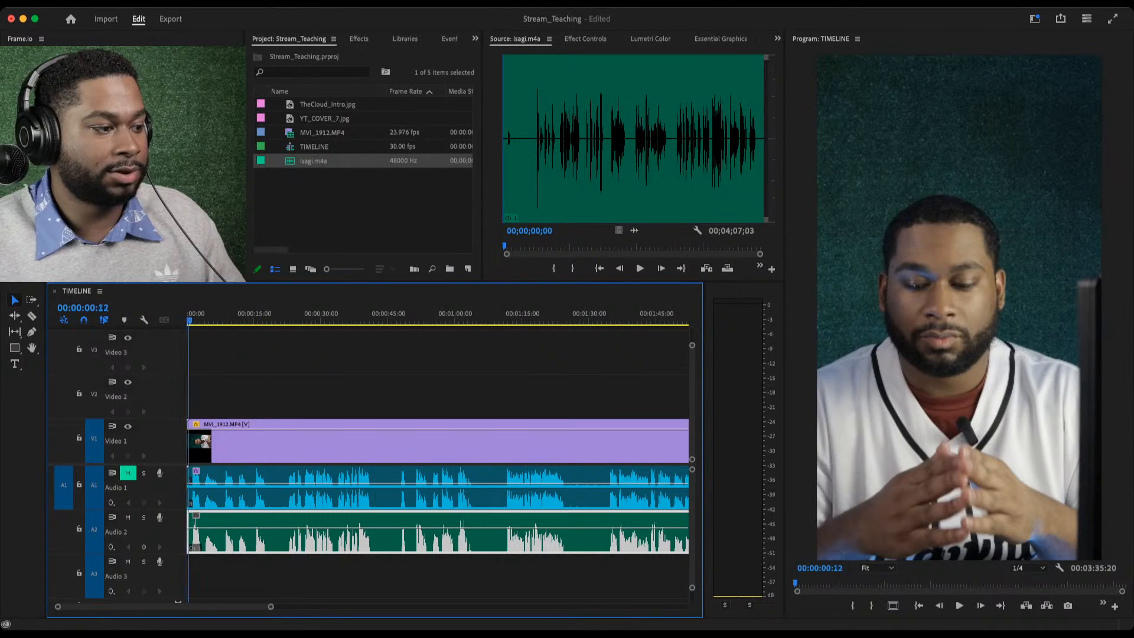
{"action": "key", "text": "space"}
{"action": "key", "text": "space"}
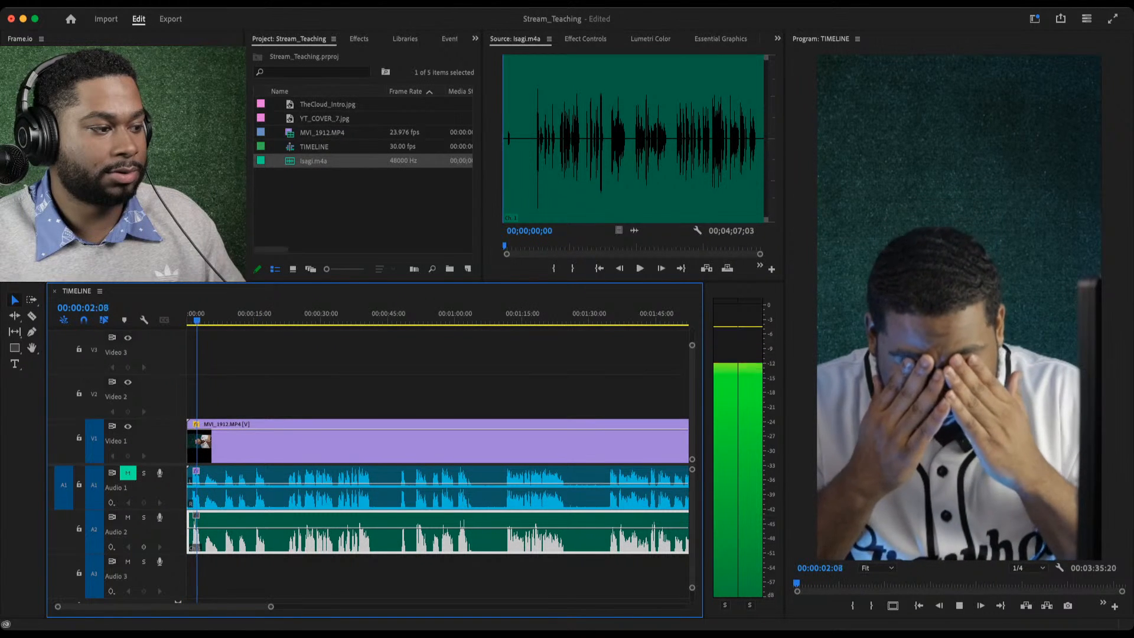
{"action": "key", "text": "space"}
{"action": "key", "text": "c"}
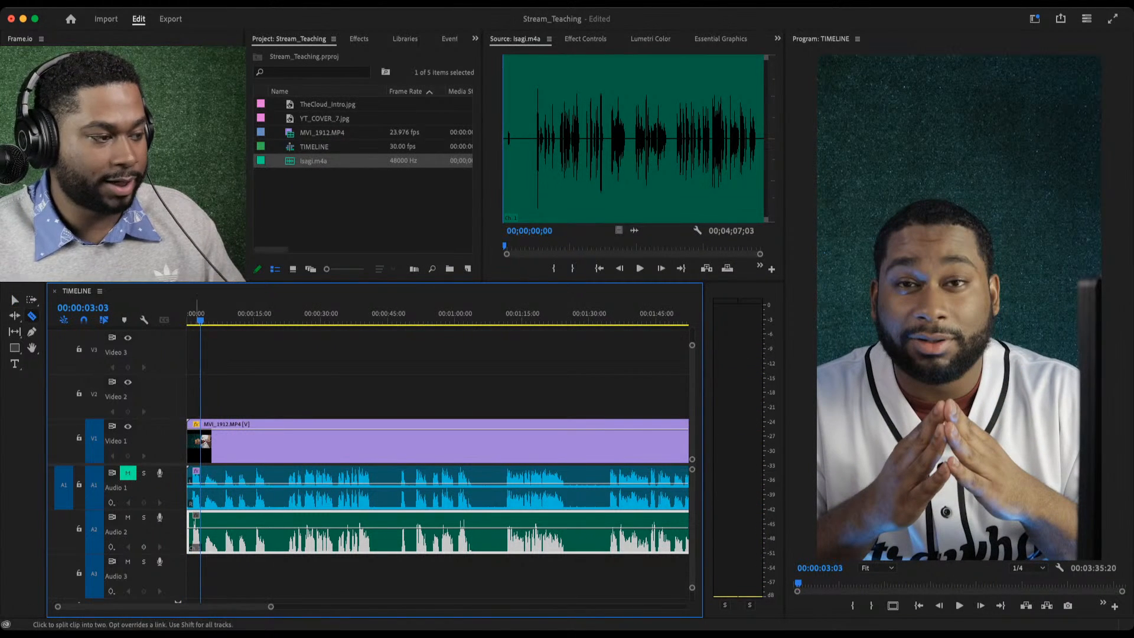
{"action": "key", "text": "="}
{"action": "key", "text": "="}
{"action": "key", "text": "="}
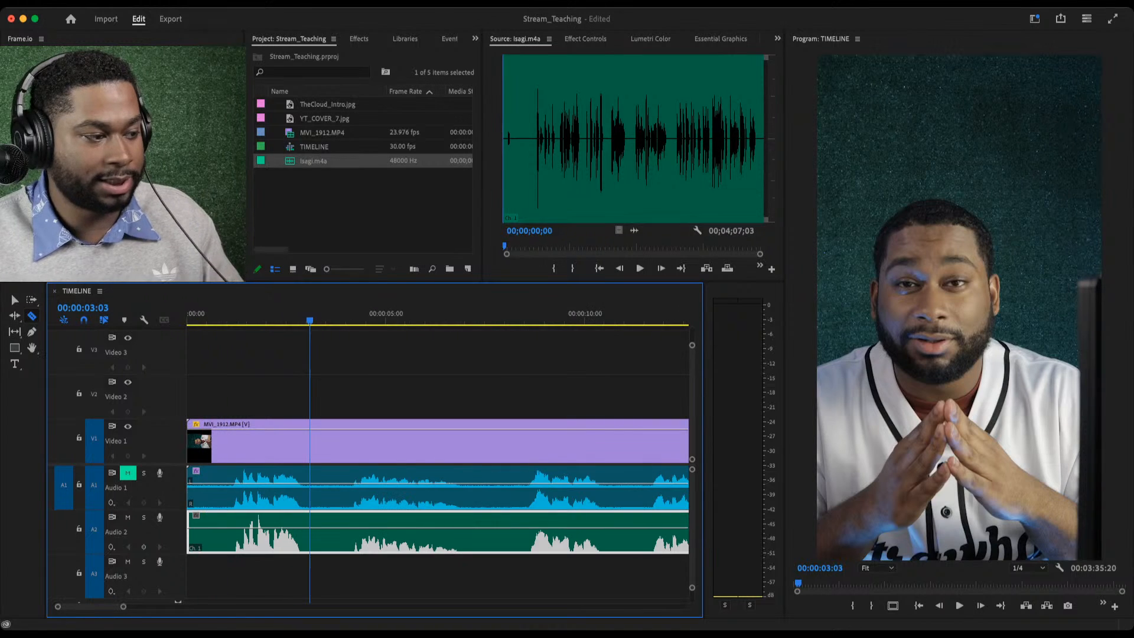
{"action": "left_click", "coordinate": [310, 531], "text": "shift"}
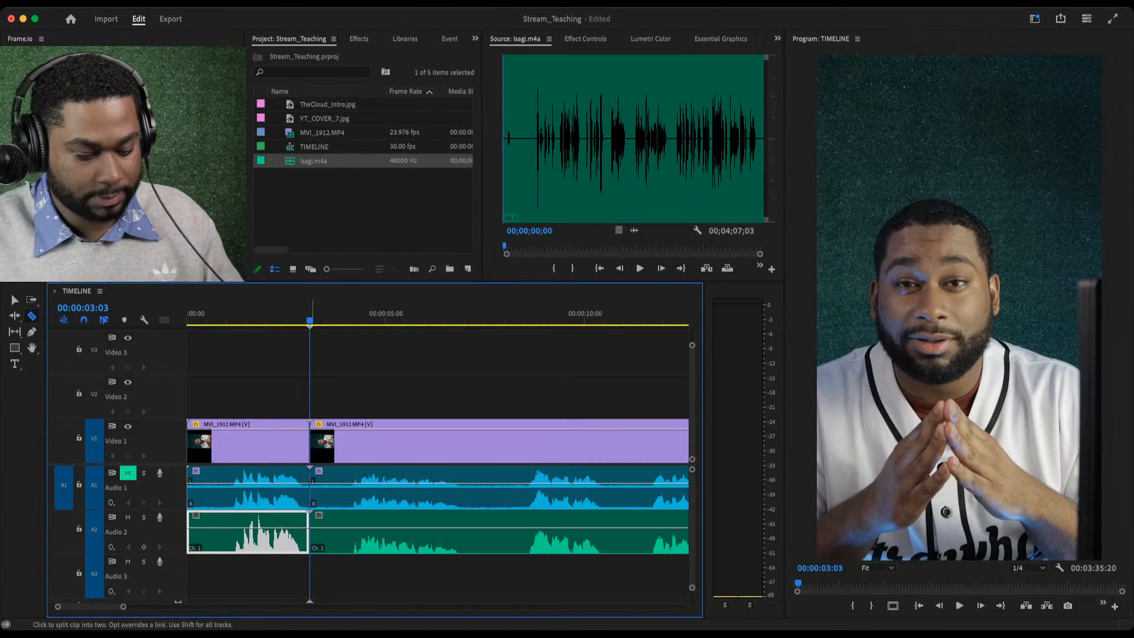
Ripple trim the silence before the first phrase, cutting everything up to 00:00:01:07.
{"action": "key", "text": "v"}
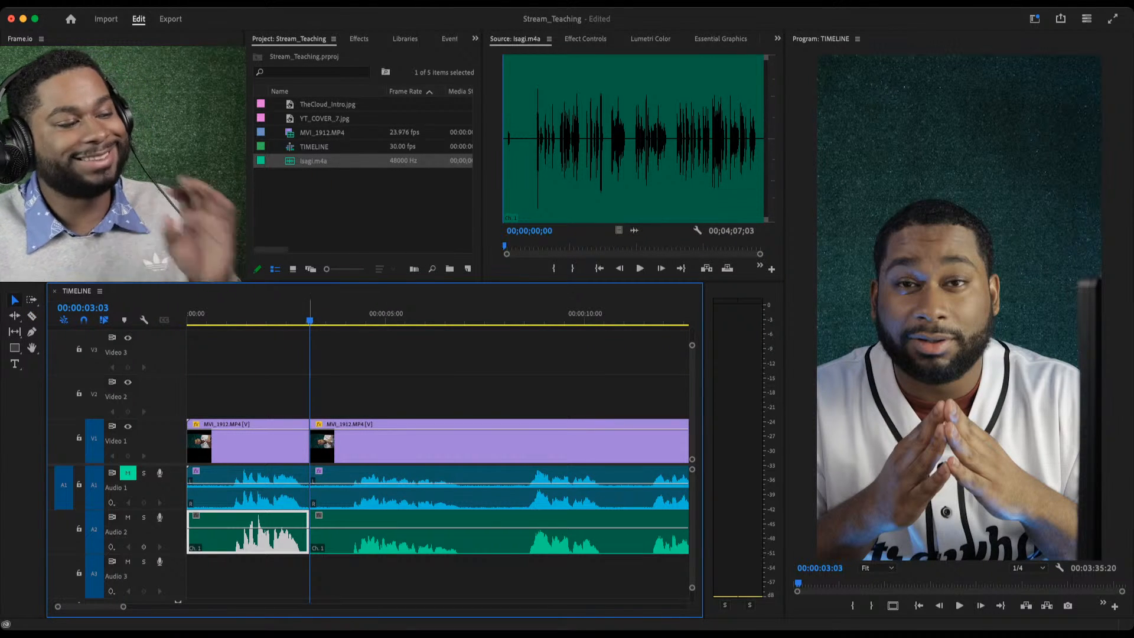
{"action": "left_click_drag", "start_coordinate": [313, 319], "coordinate": [233, 319]}
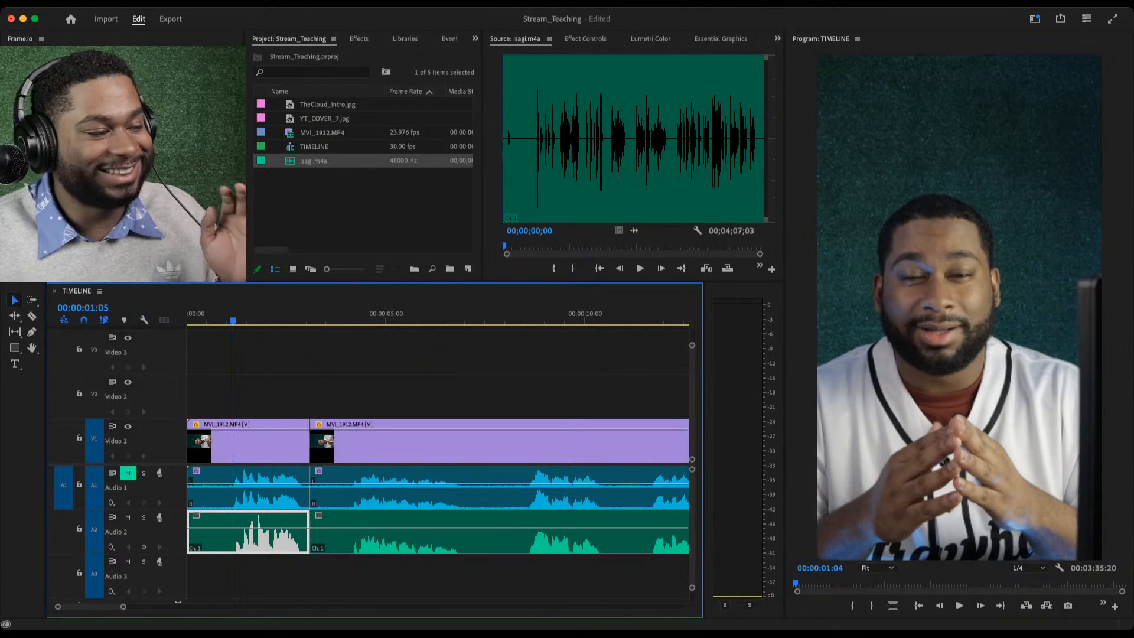
{"action": "key", "text": "Right"}
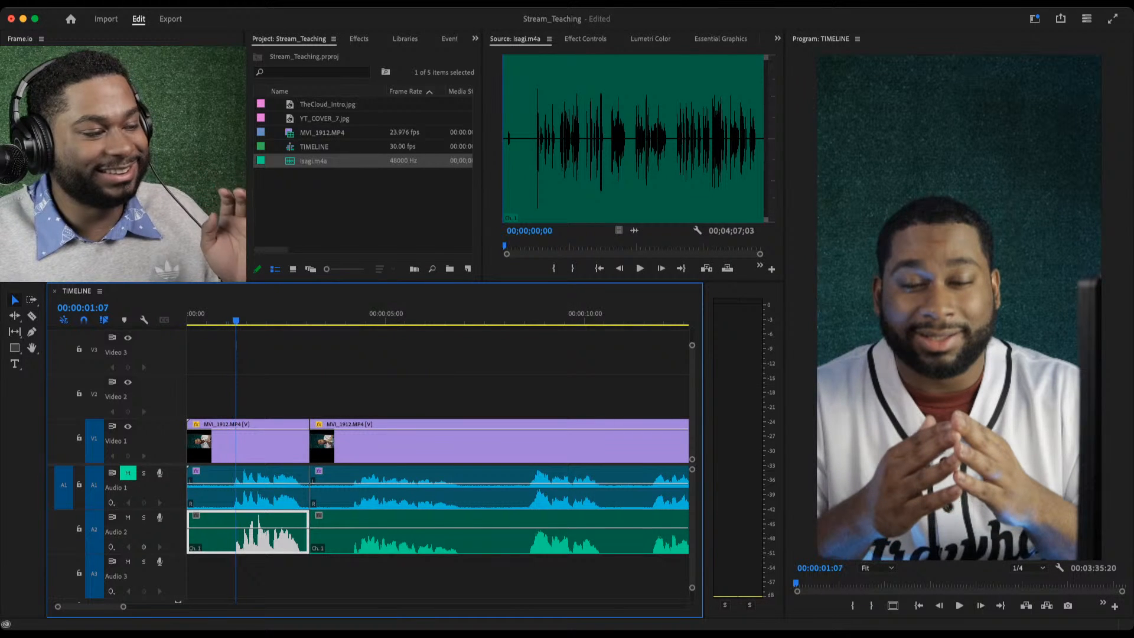
{"action": "key", "text": "q"}
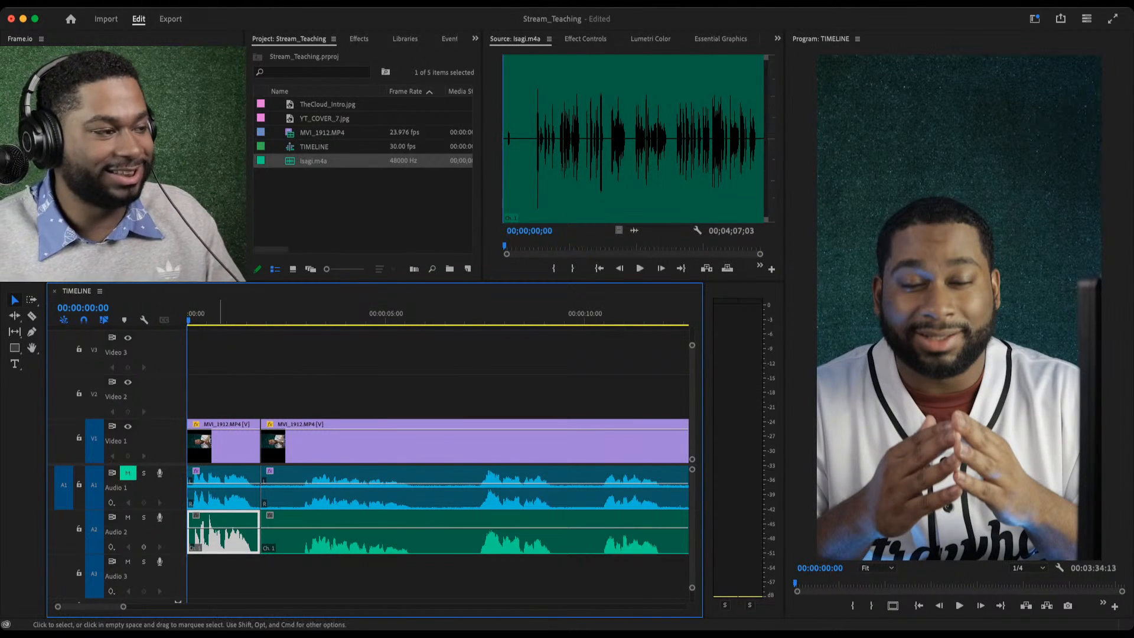
Play the first segment and ripple trim its end at about 00:00:01:18, just after the phrase.
{"action": "key", "text": "space"}
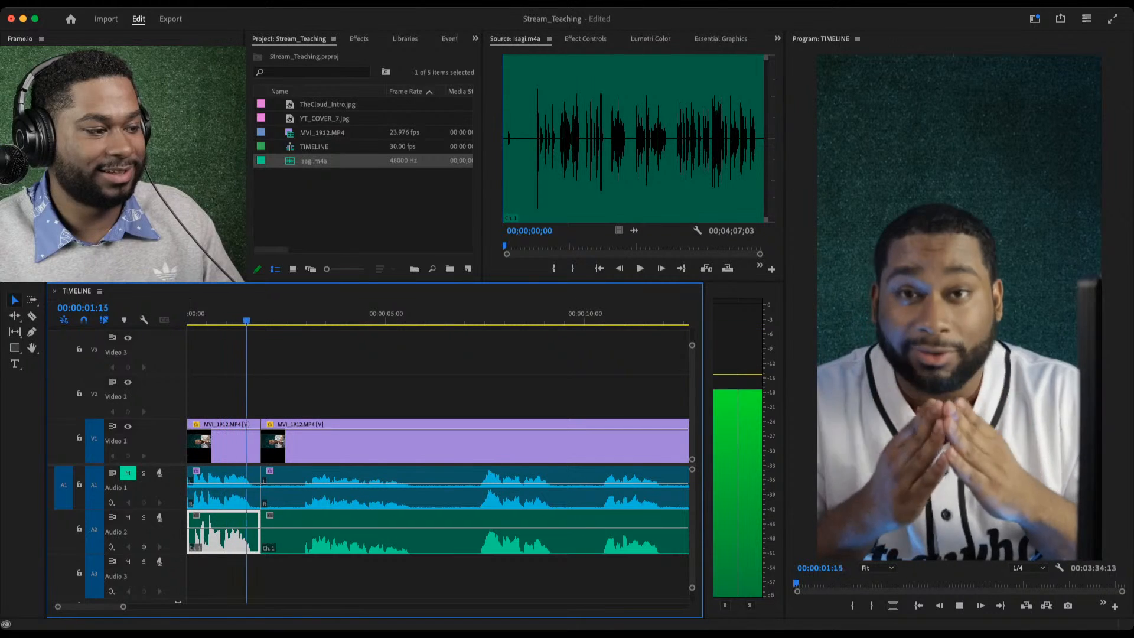
{"action": "key", "text": "space"}
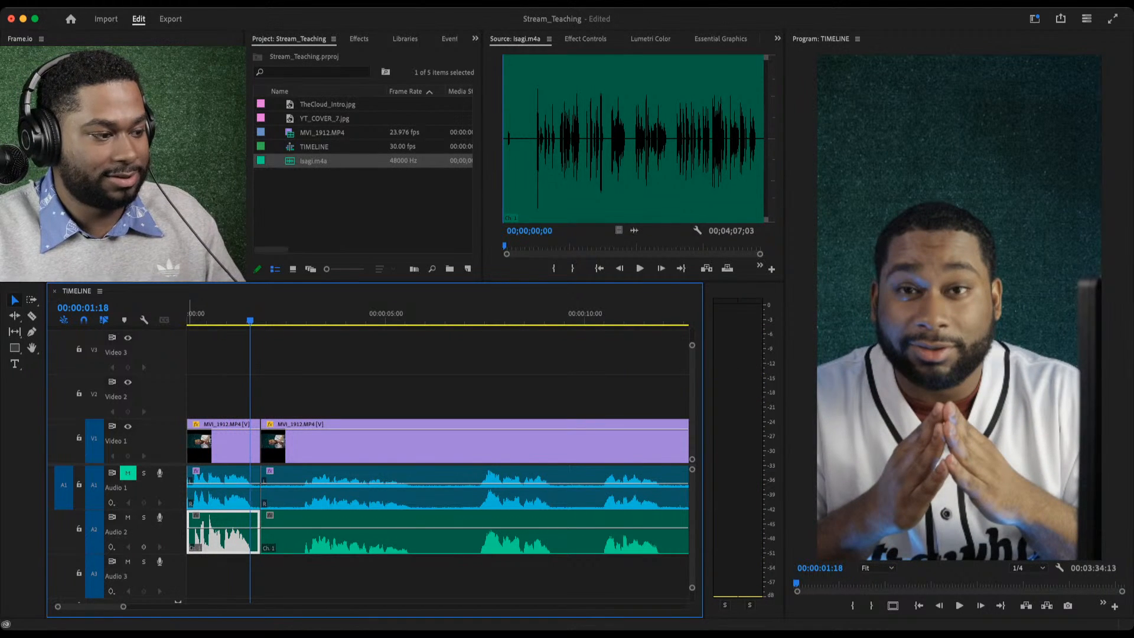
{"action": "key", "text": "w"}
Play on to 00:00:08:29 and split all tracks there and at 00:00:07:02 to isolate the spoken phrase.
{"action": "key", "text": "space"}
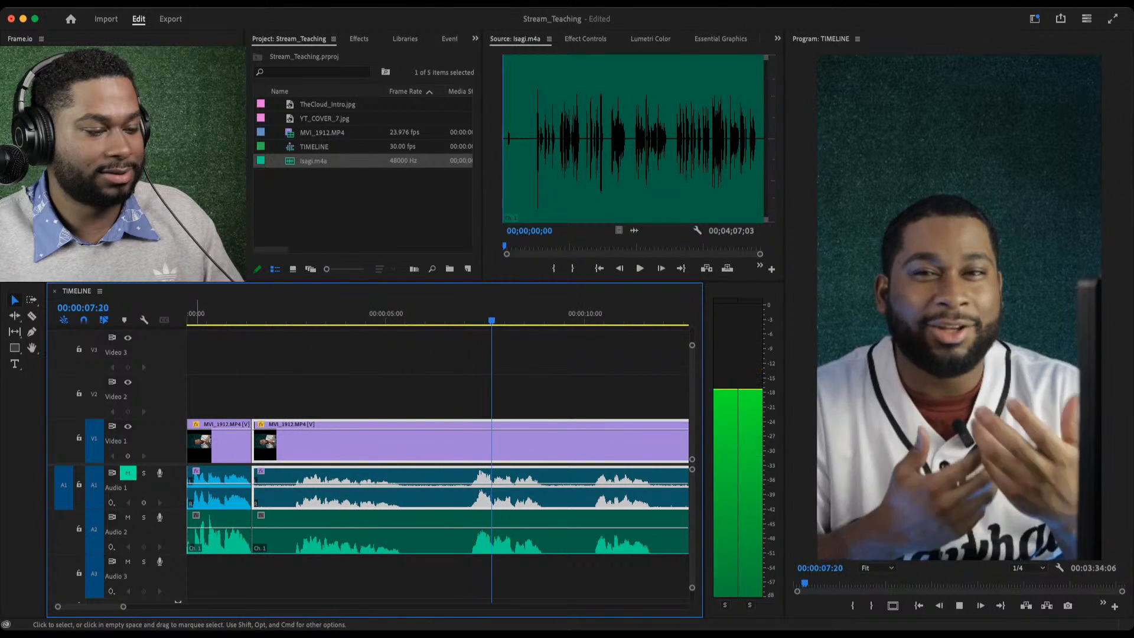
{"action": "key", "text": "space"}
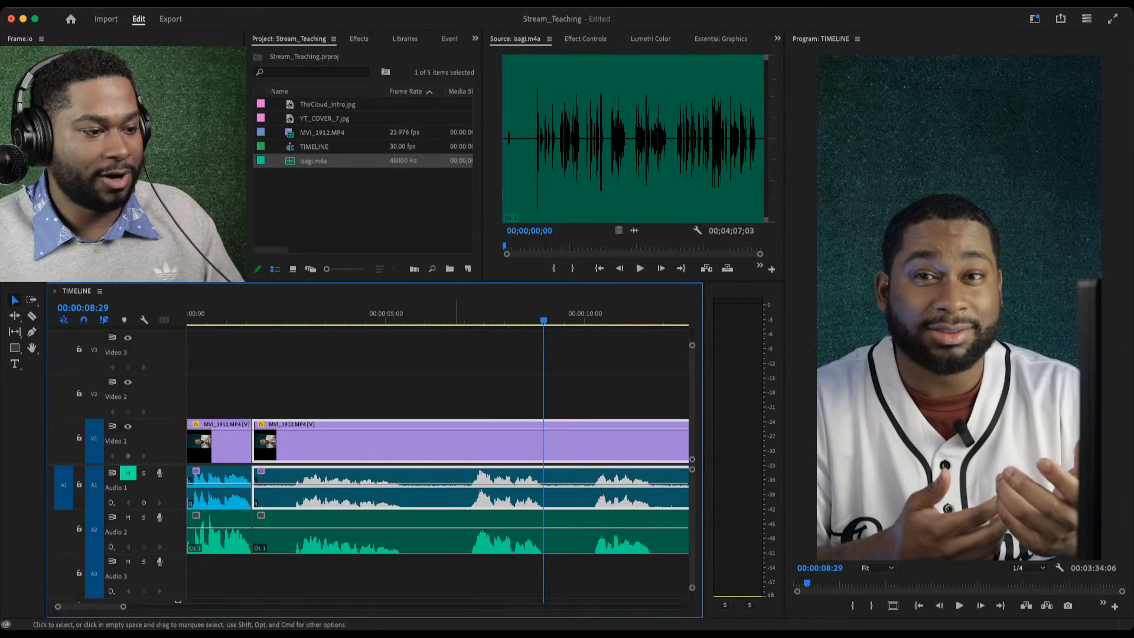
{"action": "key", "text": "c"}
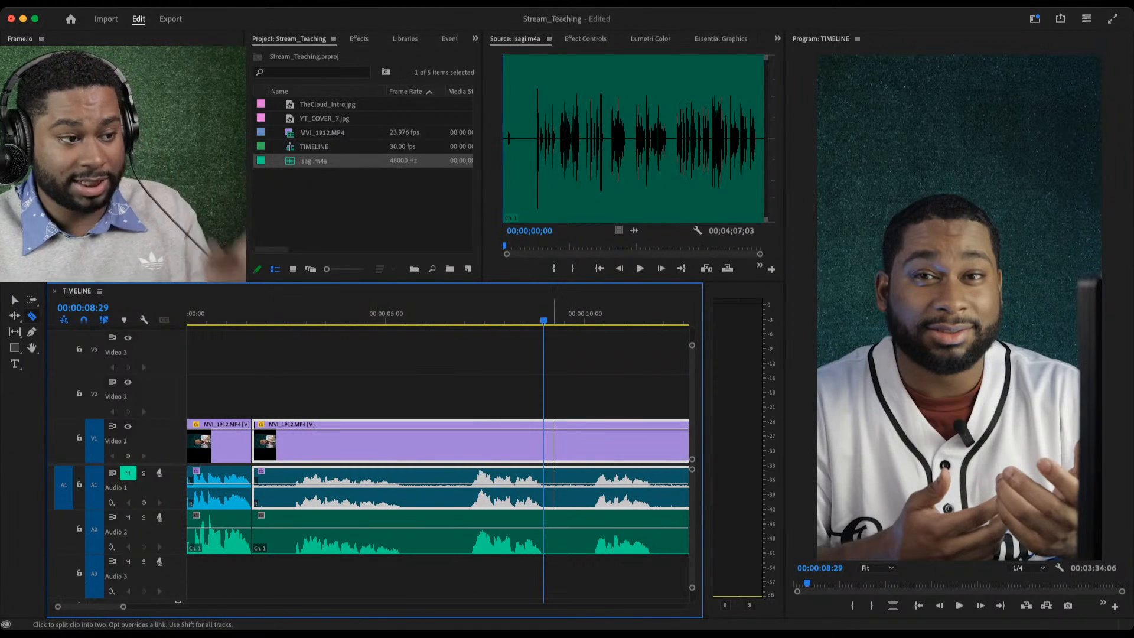
{"action": "left_click", "coordinate": [543, 440]}
{"action": "left_click_drag", "start_coordinate": [537, 315], "coordinate": [468, 315]}
{"action": "left_click", "coordinate": [470, 440], "text": "shift"}
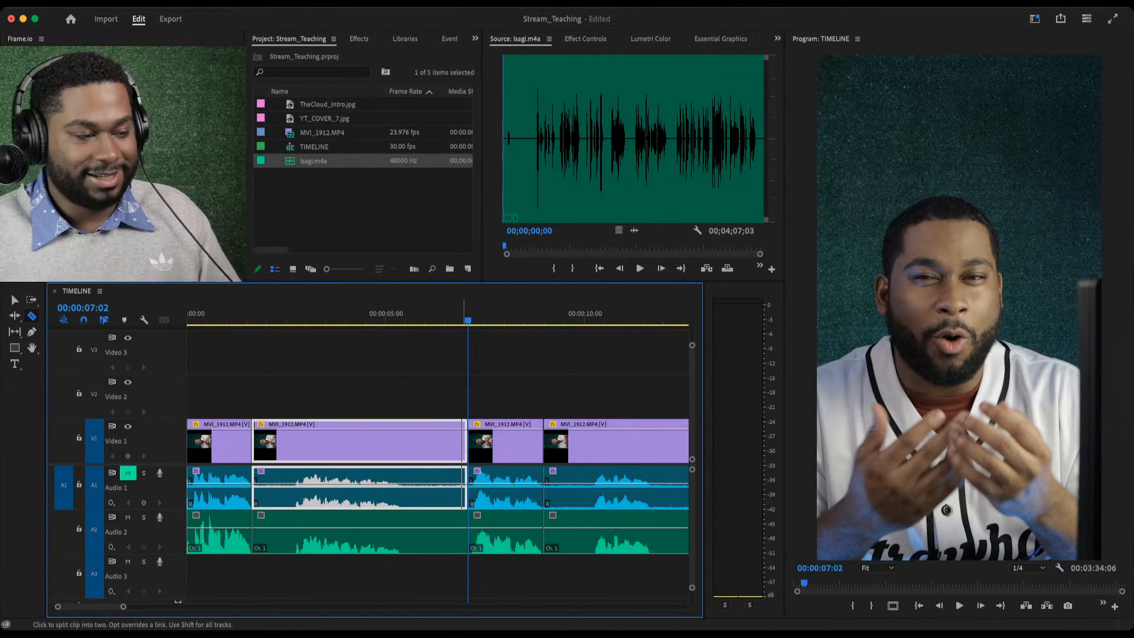
{"action": "key", "text": "v"}
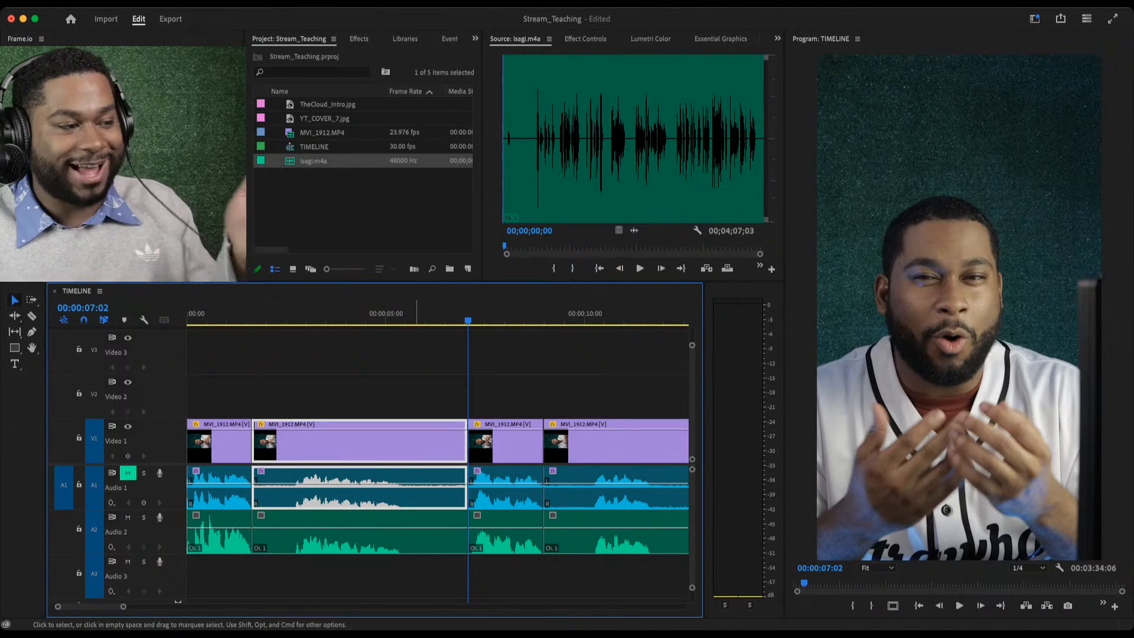
Move the remaining footage after the 00:00:08:29 cut, with both audio clips, to start at about 00:00:25:00.
{"action": "left_click_drag", "start_coordinate": [123, 606], "coordinate": [288, 606]}
{"action": "left_click_drag", "start_coordinate": [349, 403], "coordinate": [311, 554]}
{"action": "left_click_drag", "start_coordinate": [305, 496], "coordinate": [368, 496]}
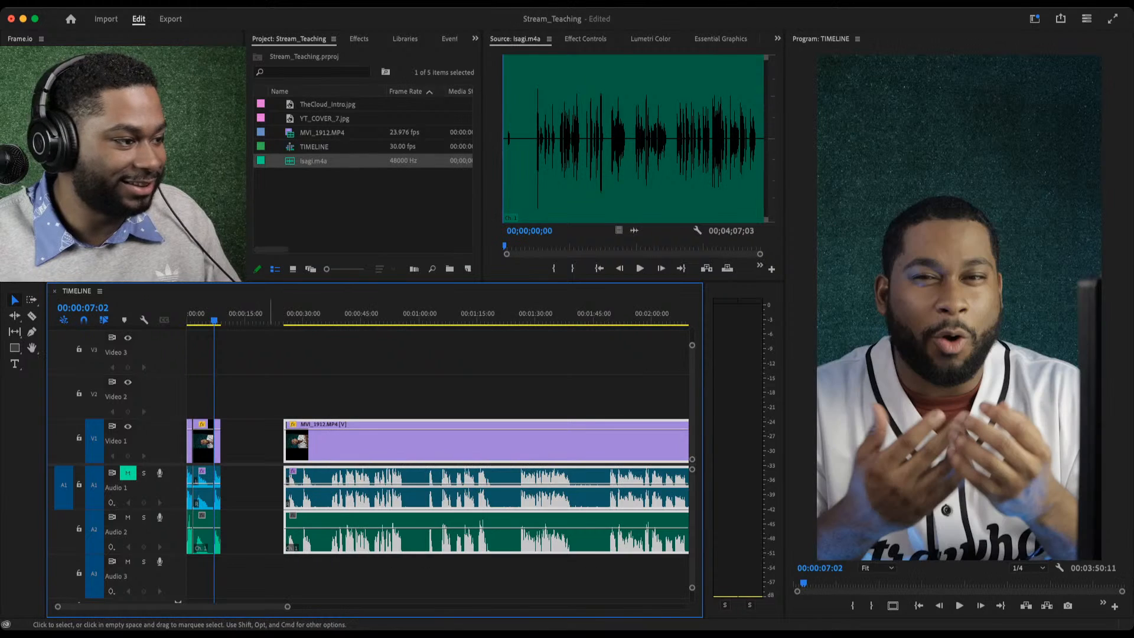
Move the second segment past the third to about 00:00:11:00 on all tracks, and close the gap it left.
{"action": "left_click_drag", "start_coordinate": [288, 607], "coordinate": [155, 606]}
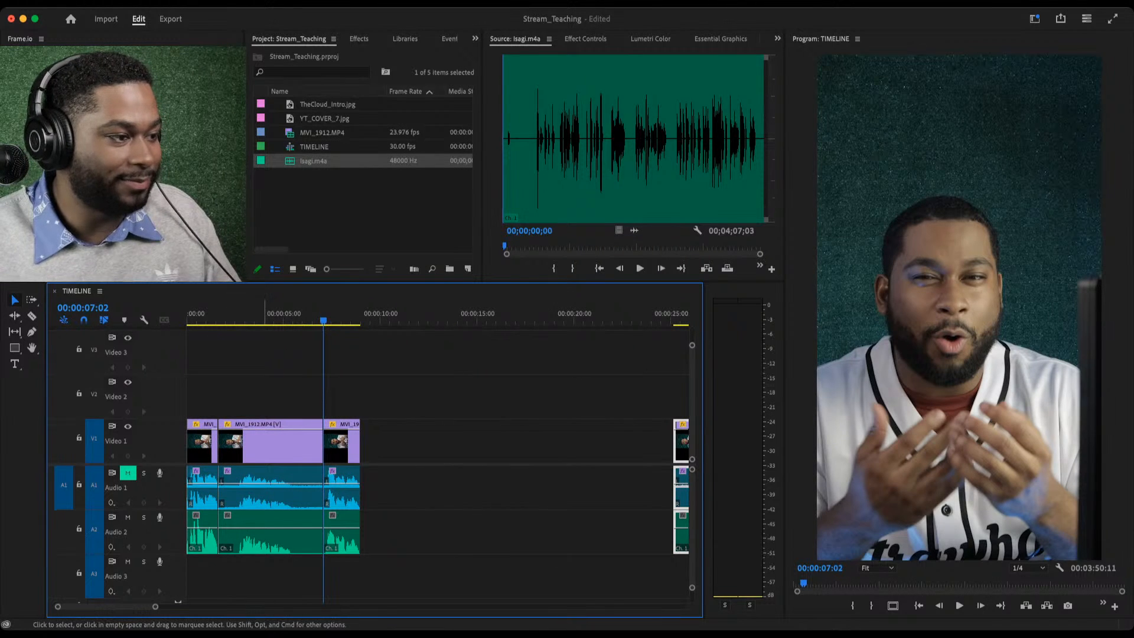
{"action": "scroll", "coordinate": [268, 499], "scroll_direction": "down", "scroll_amount": 1}
{"action": "left_click", "coordinate": [268, 500]}
{"action": "left_click_drag", "start_coordinate": [268, 499], "coordinate": [453, 499]}
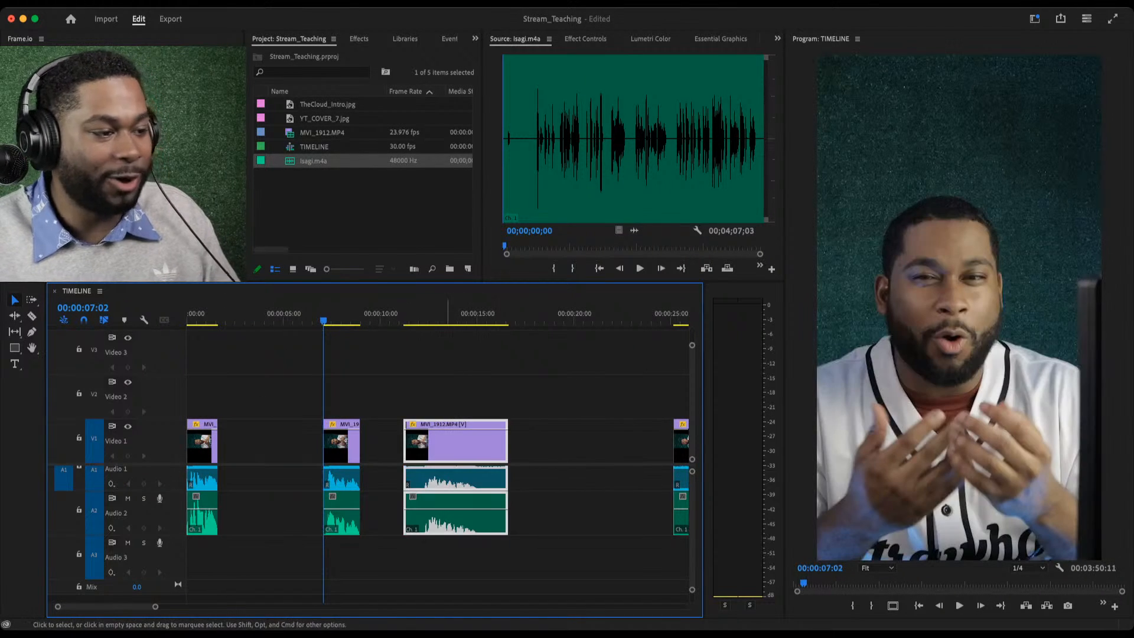
{"action": "left_click", "coordinate": [288, 442]}
{"action": "key", "text": "Delete"}
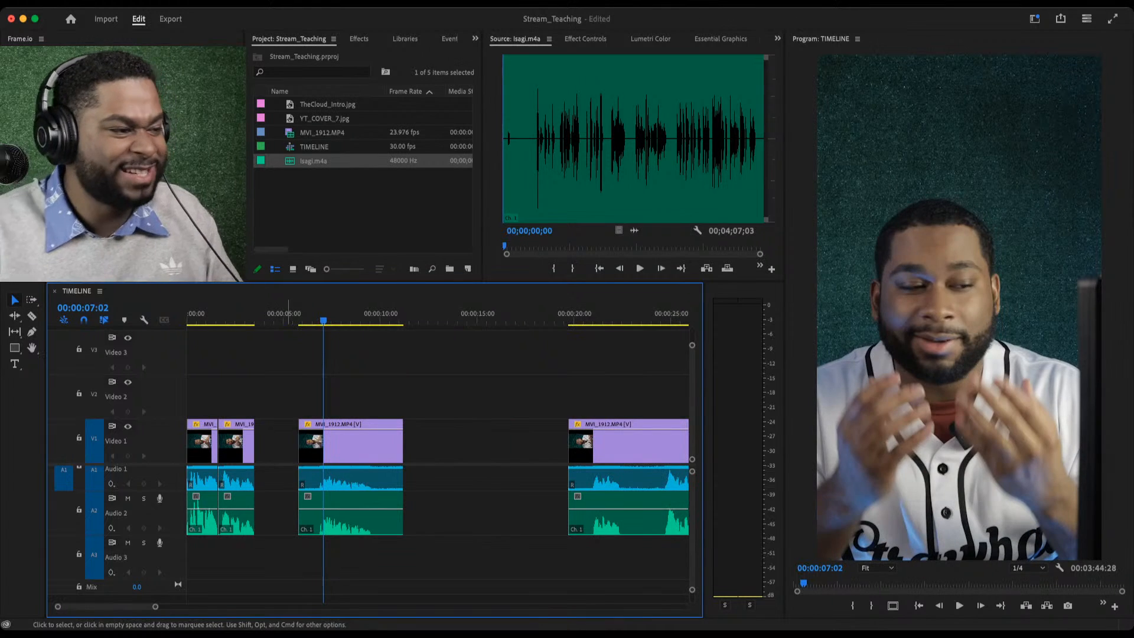
Undo the last segment move and gap closing, and ripple trim the second segment's end at 00:00:05:10, just after its phrase.
{"action": "key", "text": "super+z"}
{"action": "key", "text": "super+z"}
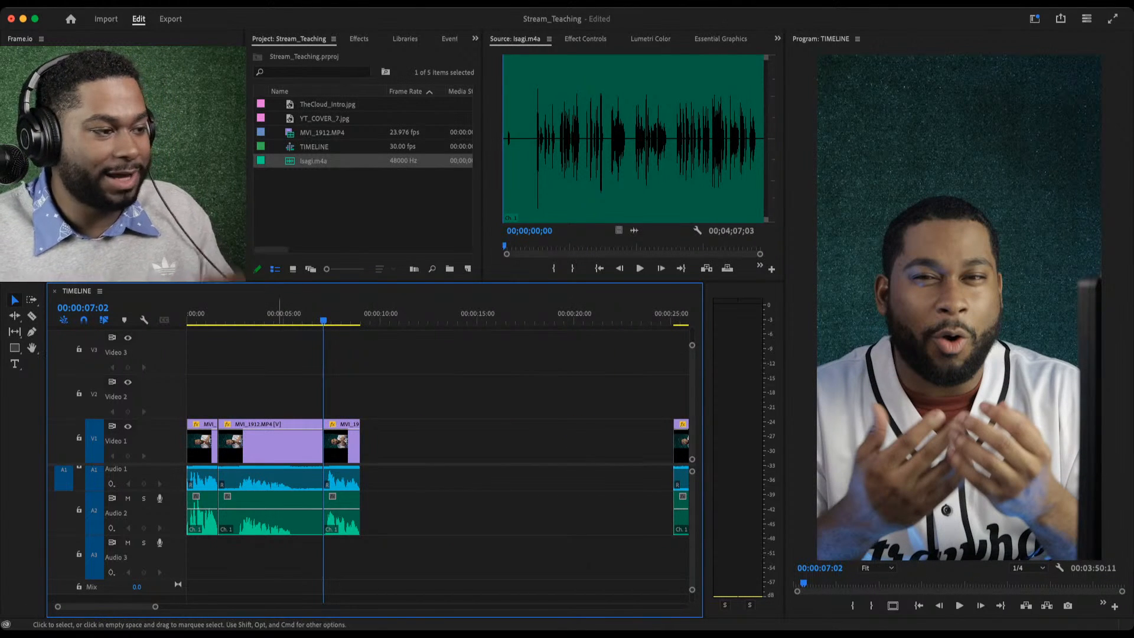
{"action": "left_click_drag", "start_coordinate": [244, 314], "coordinate": [187, 314]}
{"action": "key", "text": "space"}
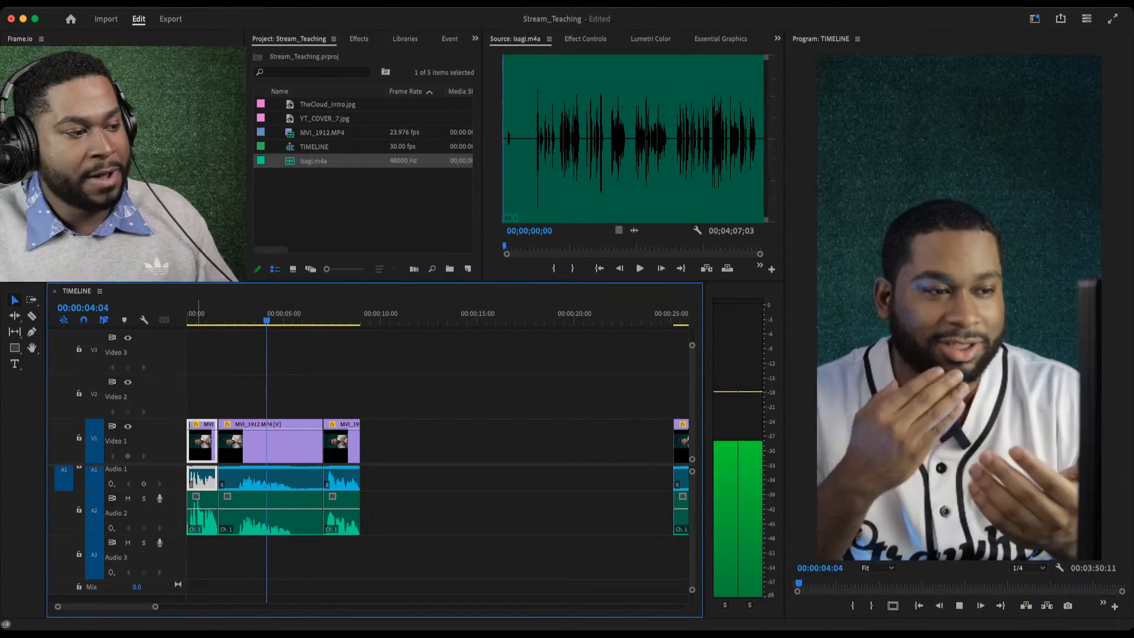
{"action": "key", "text": "space"}
{"action": "left_click", "coordinate": [312, 444]}
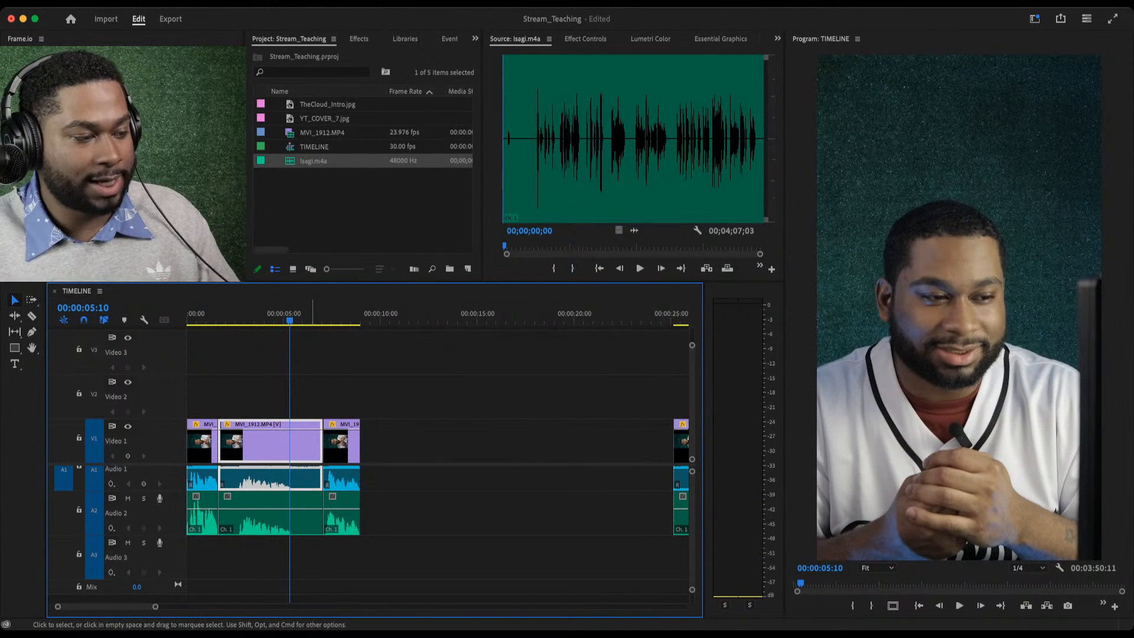
{"action": "key", "text": "w"}
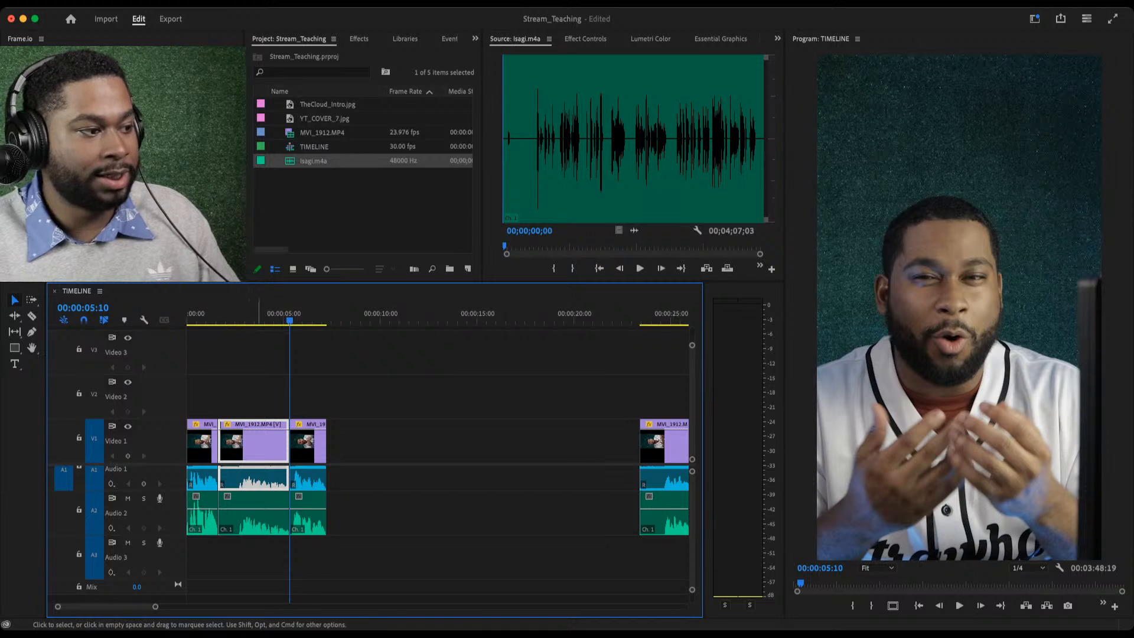
Move the second segment past the third to about 00:00:10:05 on all tracks, close the gap it left, and replay from the start.
{"action": "left_click_drag", "start_coordinate": [254, 443], "coordinate": [420, 443]}
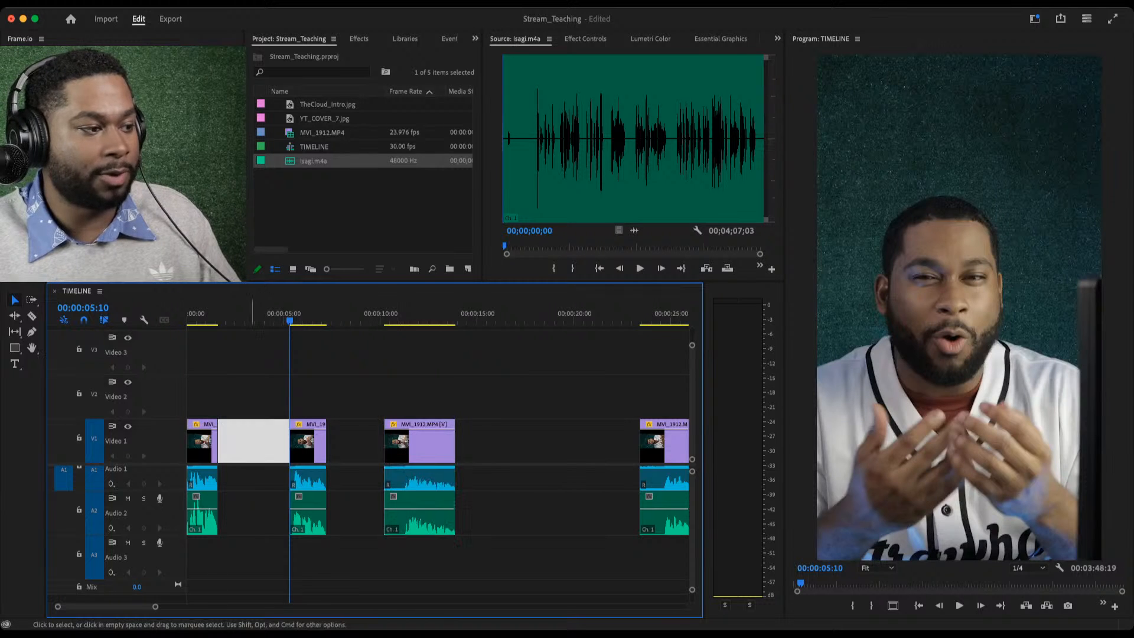
{"action": "key", "text": "Delete"}
{"action": "key", "text": "Home"}
{"action": "key", "text": "space"}
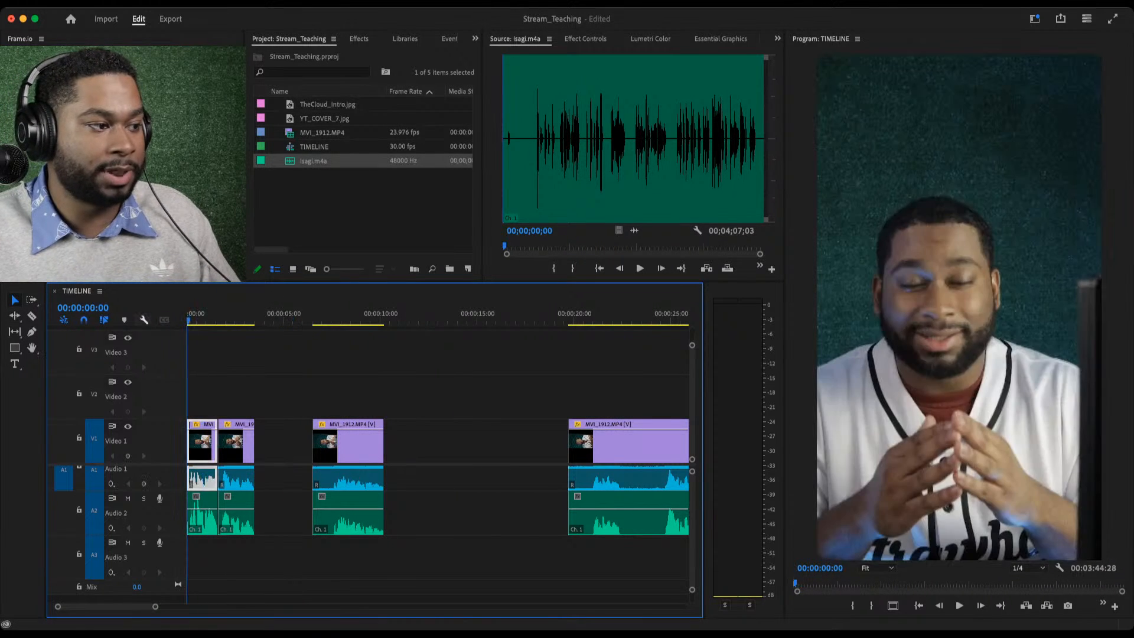
{"action": "key", "text": "space"}
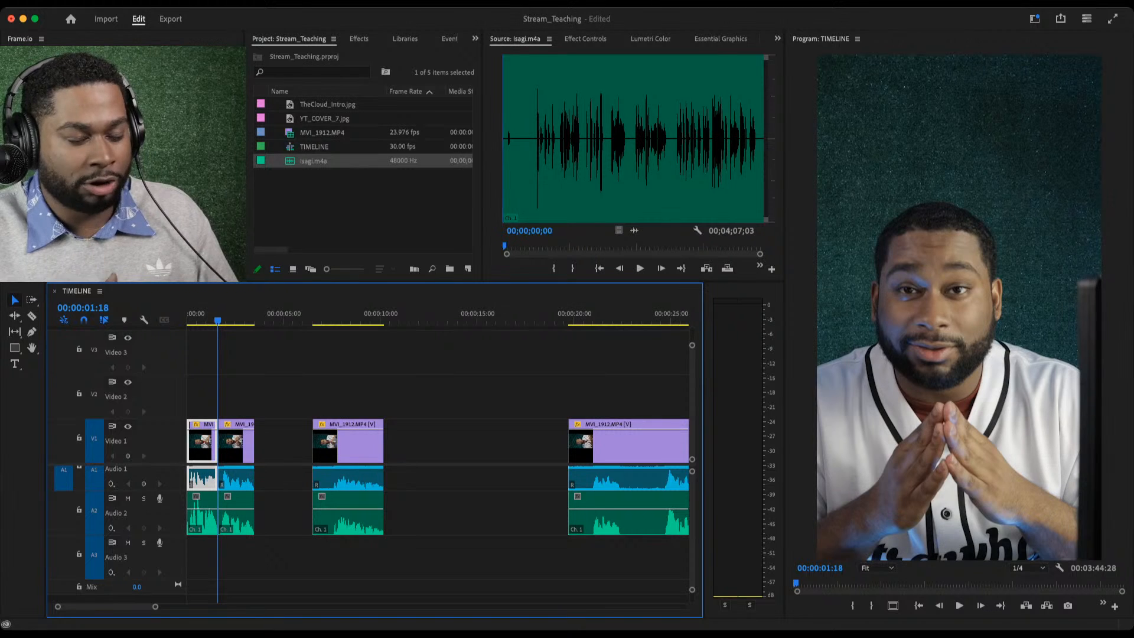
{"action": "key", "text": "space"}
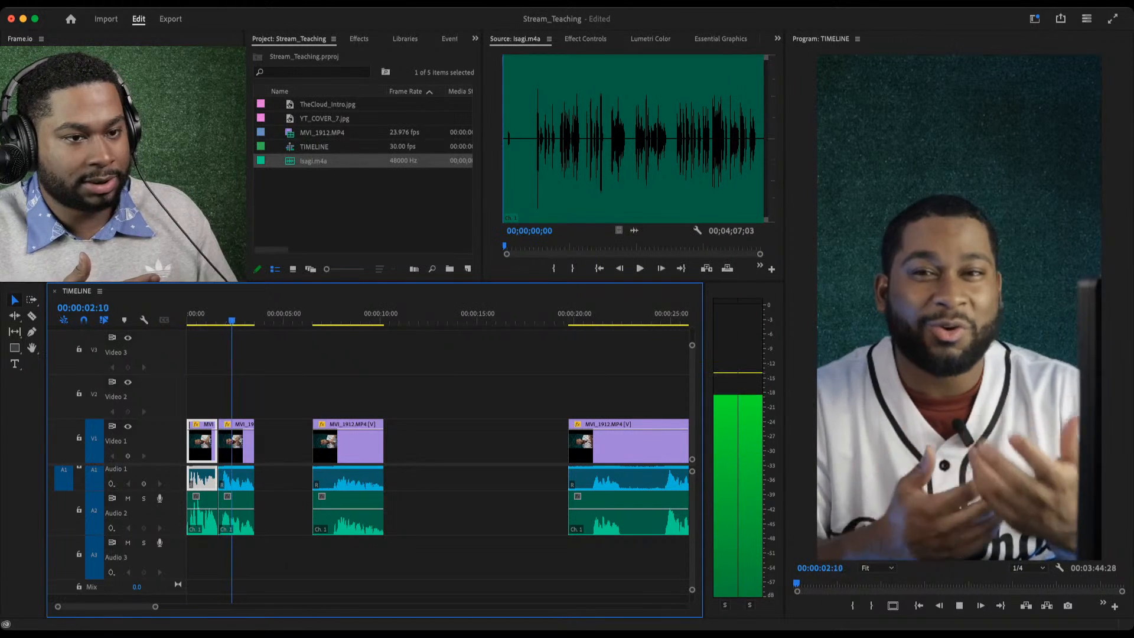
{"action": "key", "text": "space"}
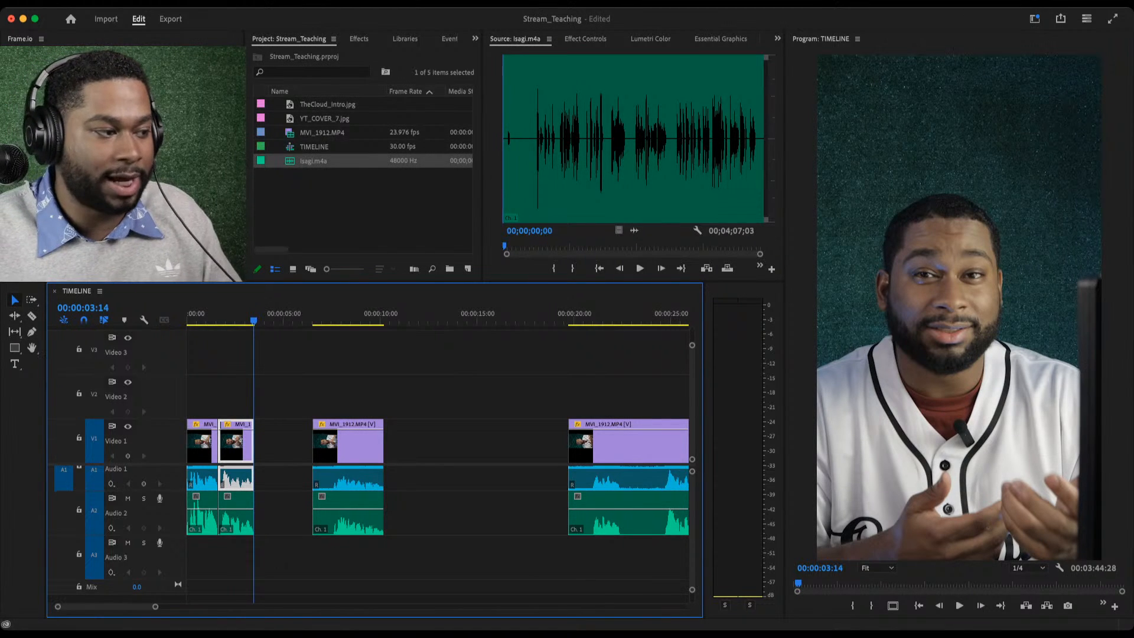
Move the first segment with both audio clips to start at about 00:00:12:00, and close the gap it left.
{"action": "left_click", "coordinate": [200, 442]}
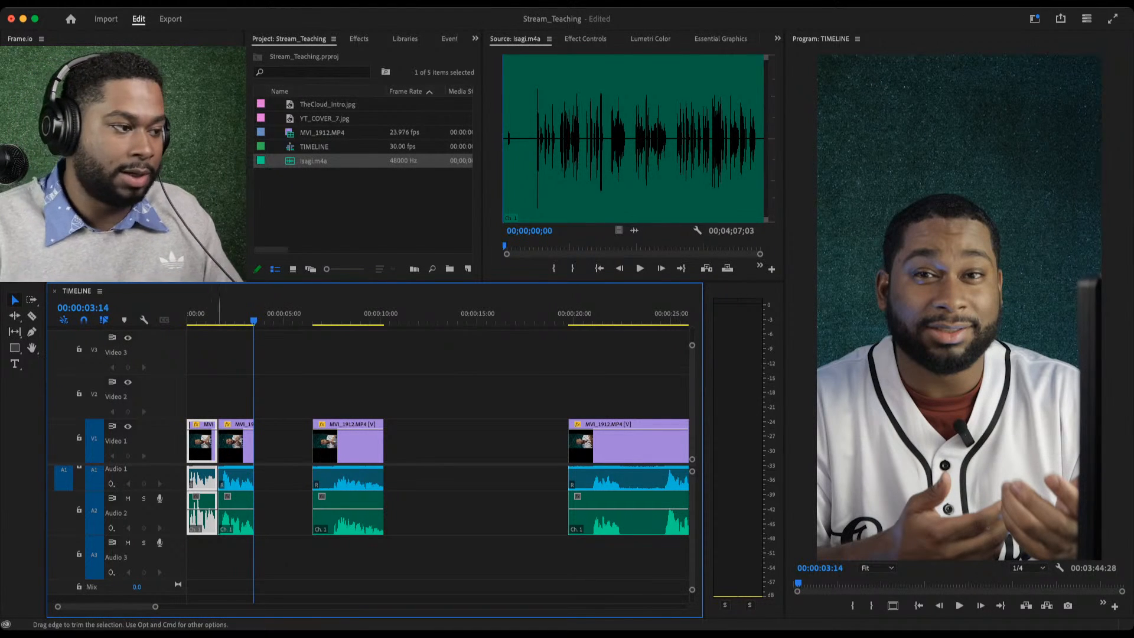
{"action": "left_click_drag", "start_coordinate": [201, 442], "coordinate": [433, 442]}
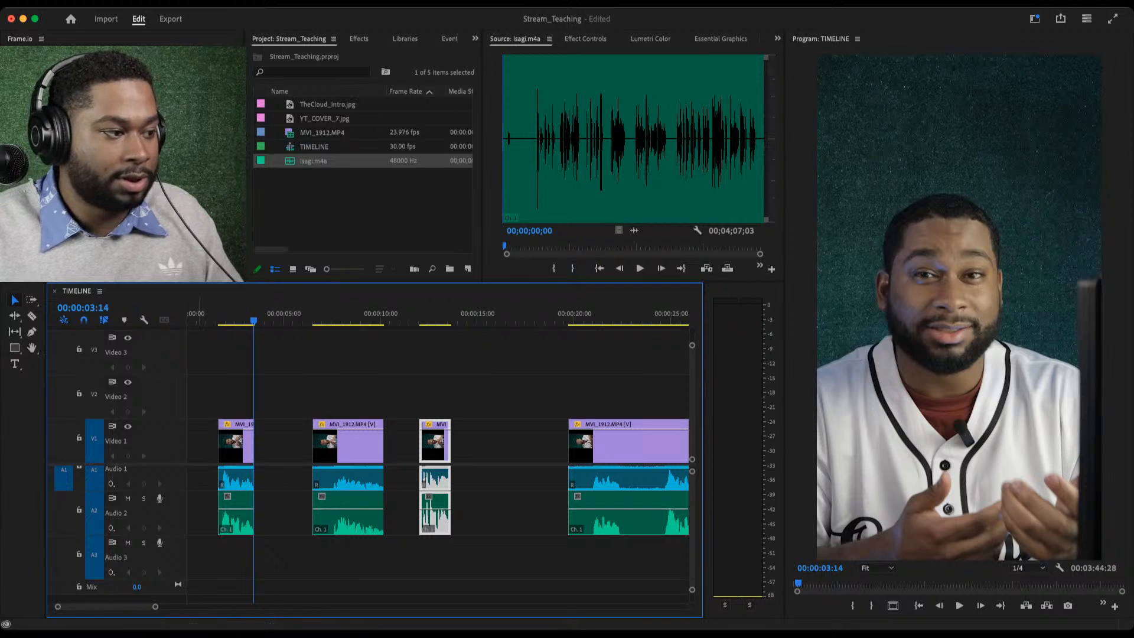
{"action": "left_click", "coordinate": [203, 442]}
{"action": "key", "text": "Delete"}
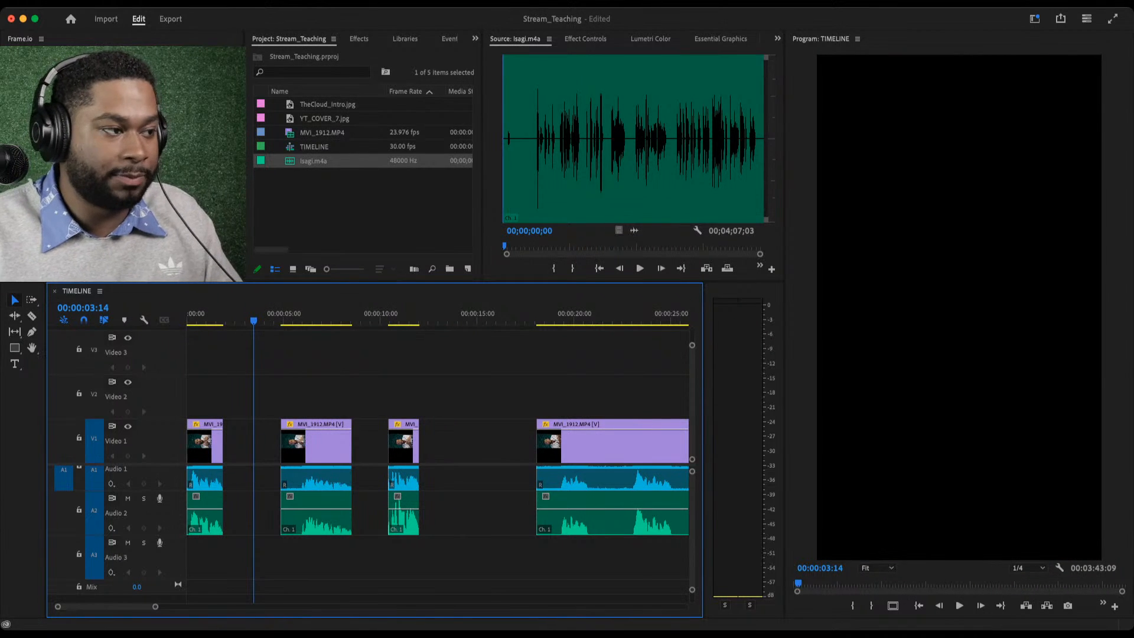
Play the new first segment and ripple trim its end at 00:00:01:25, just after the phrase.
{"action": "left_click", "coordinate": [188, 314]}
{"action": "key", "text": "space"}
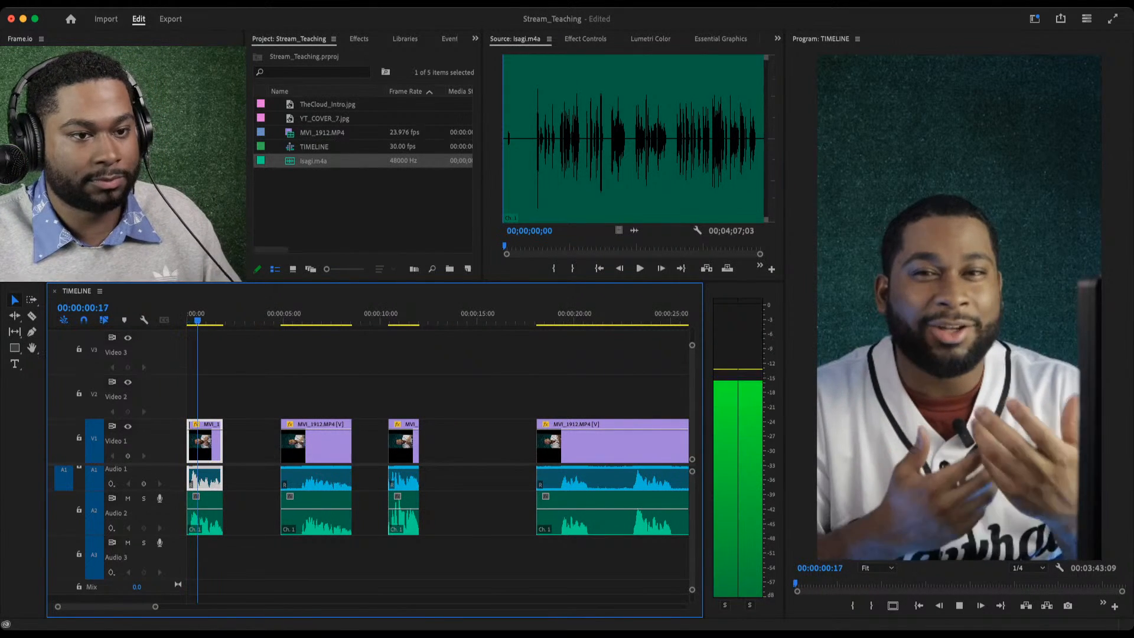
{"action": "key", "text": "space"}
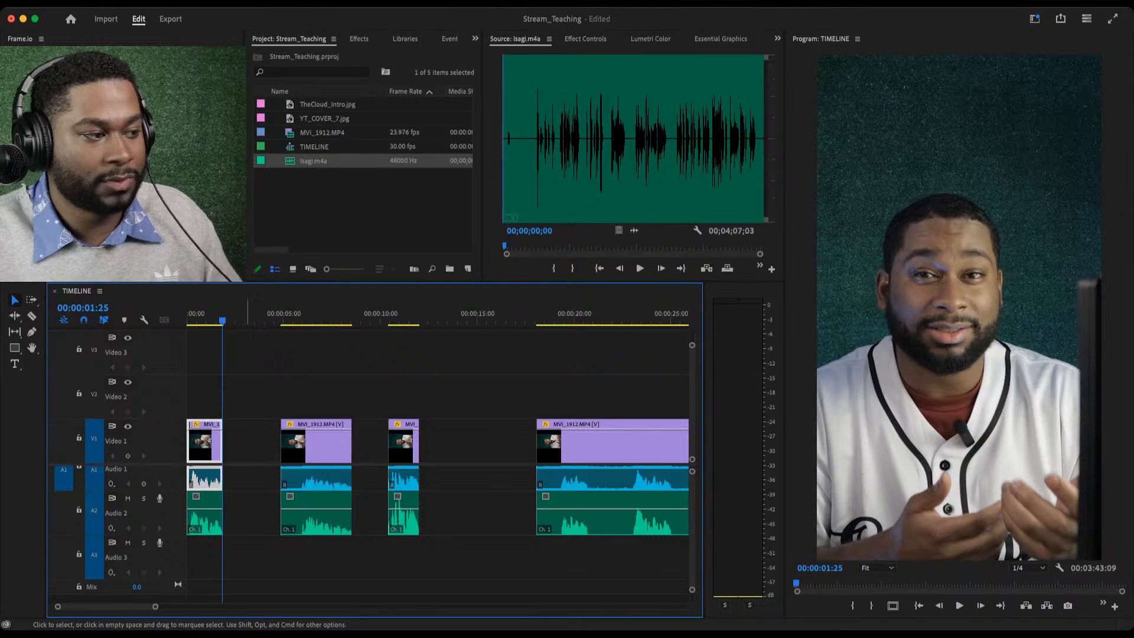
{"action": "left_click", "coordinate": [247, 442]}
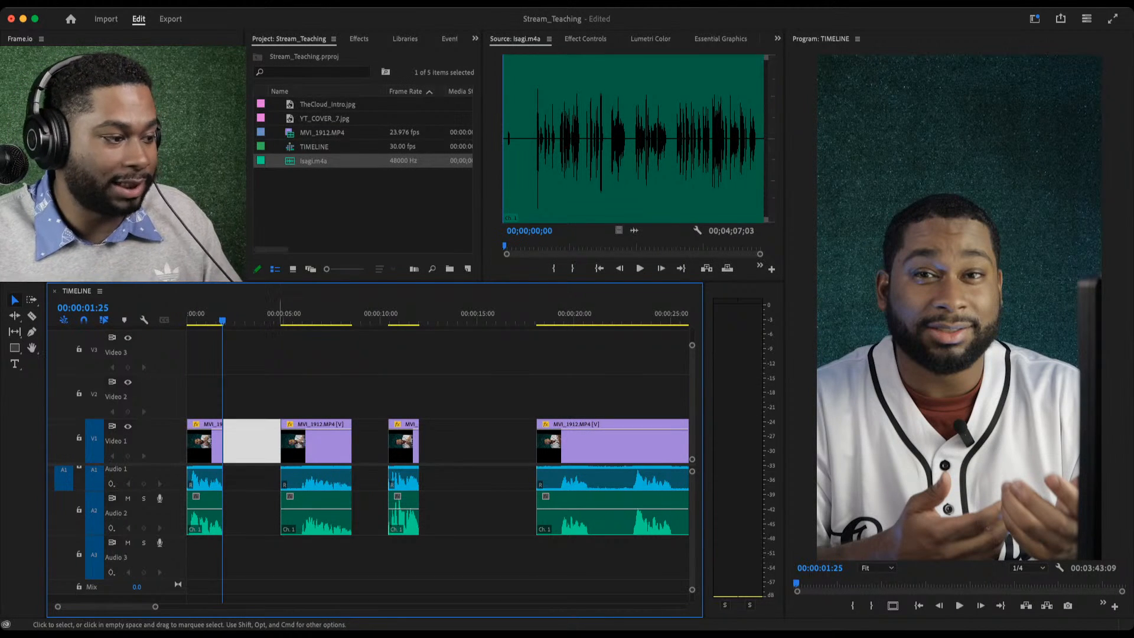
{"action": "left_click_drag", "start_coordinate": [155, 607], "coordinate": [88, 607]}
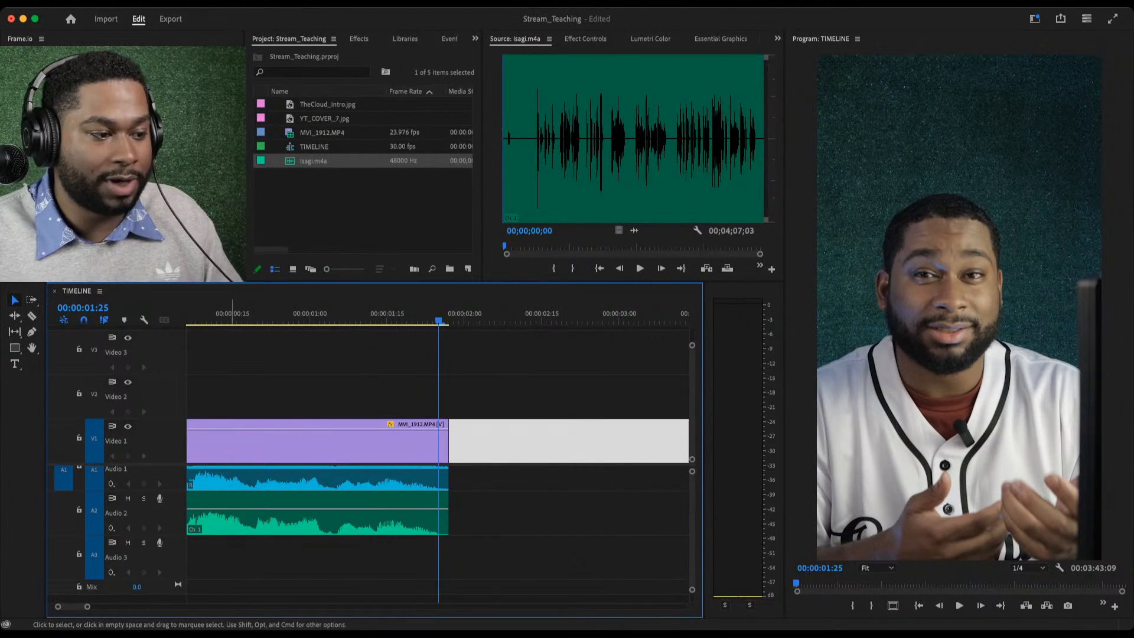
{"action": "key", "text": "w"}
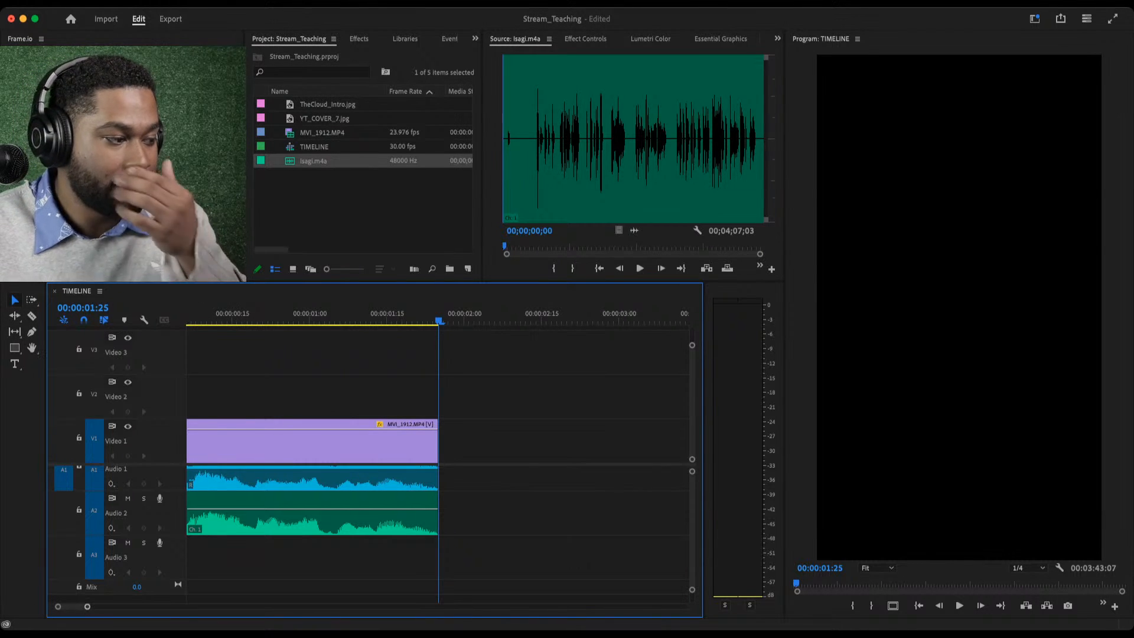
Play the second and third segments, and delete the third one on all tracks without closing its gap.
{"action": "key", "text": "backslash"}
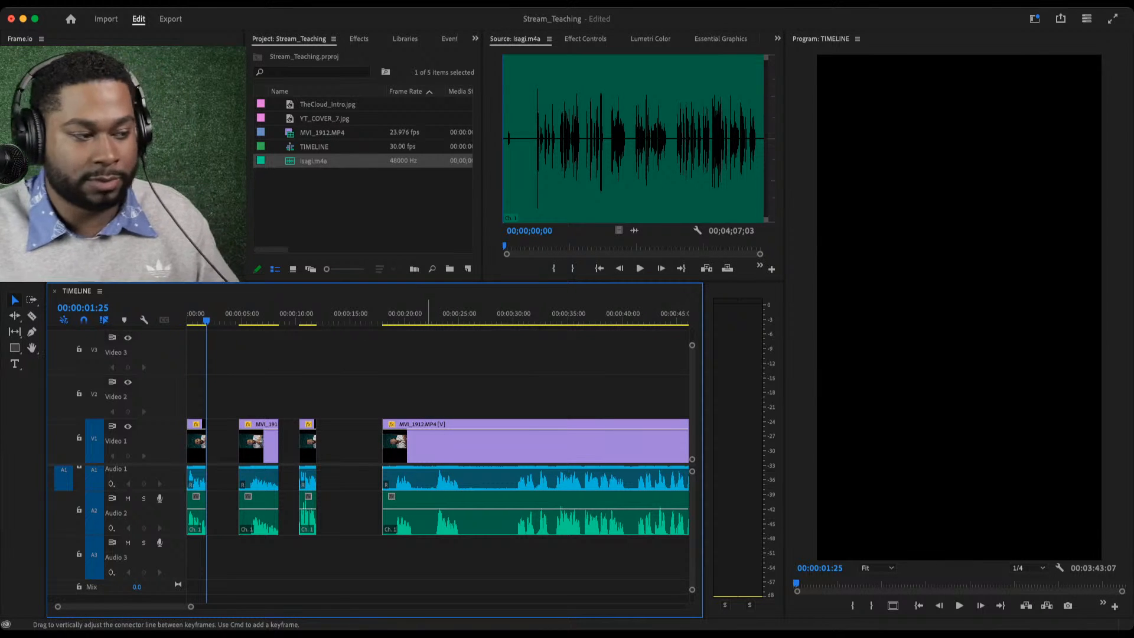
{"action": "key", "text": "Down"}
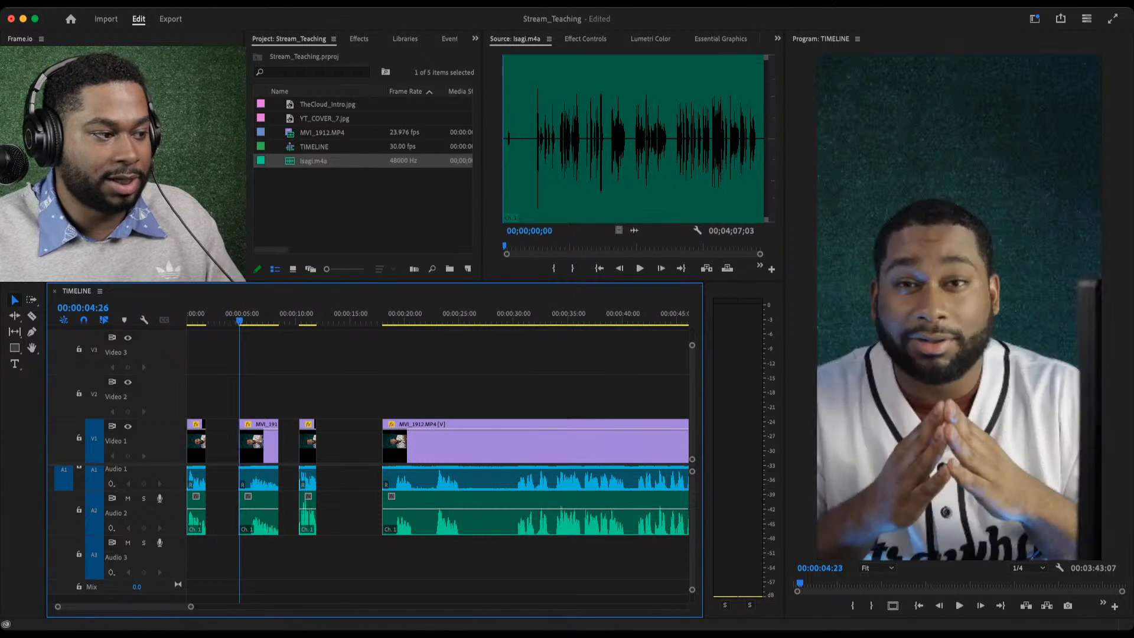
{"action": "key", "text": "d"}
{"action": "key", "text": "Down"}
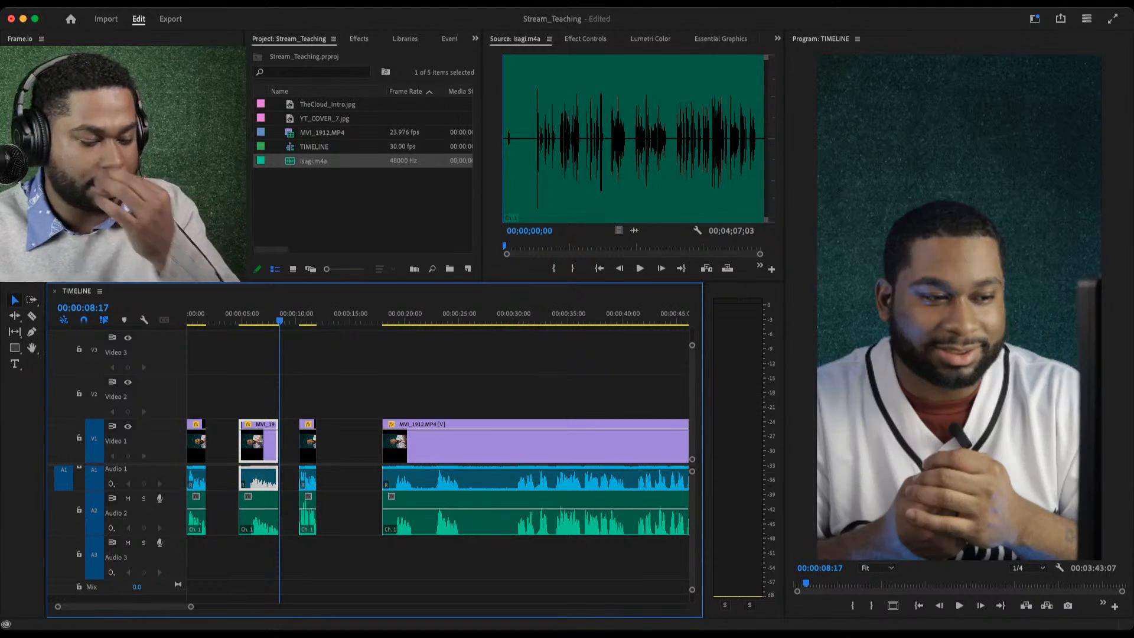
{"action": "left_click_drag", "start_coordinate": [280, 321], "coordinate": [237, 321]}
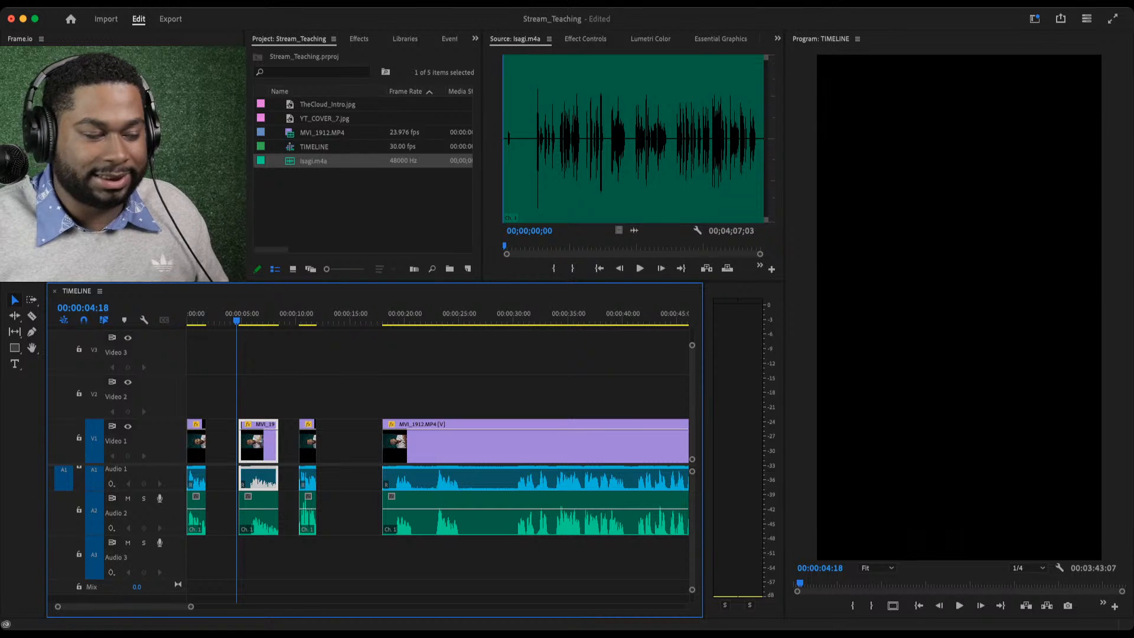
{"action": "key", "text": "space"}
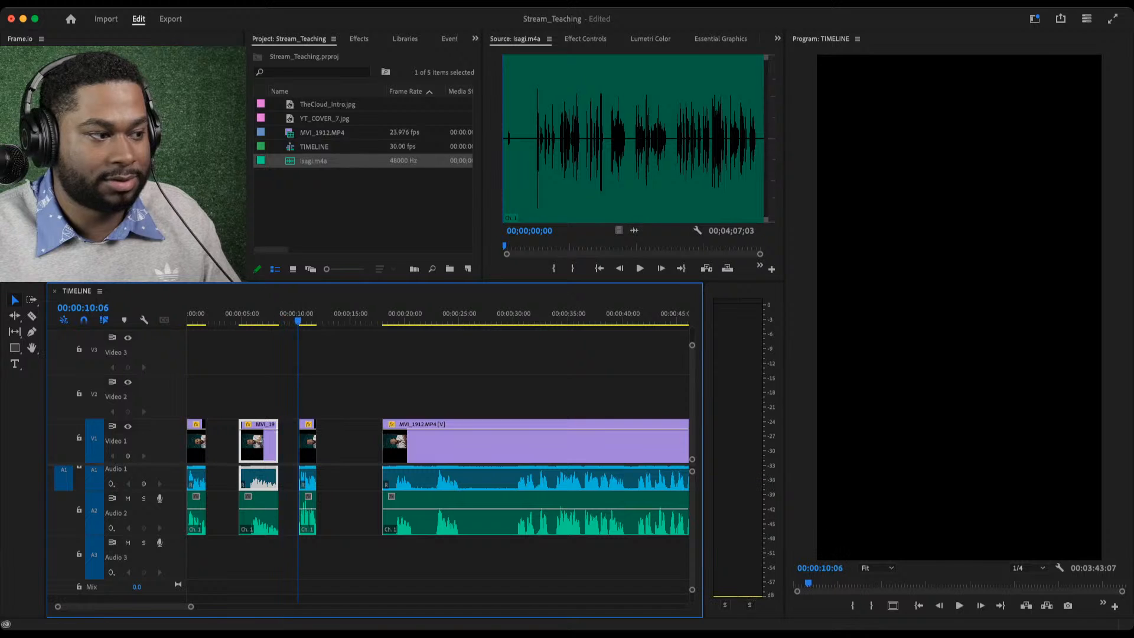
{"action": "key", "text": "space"}
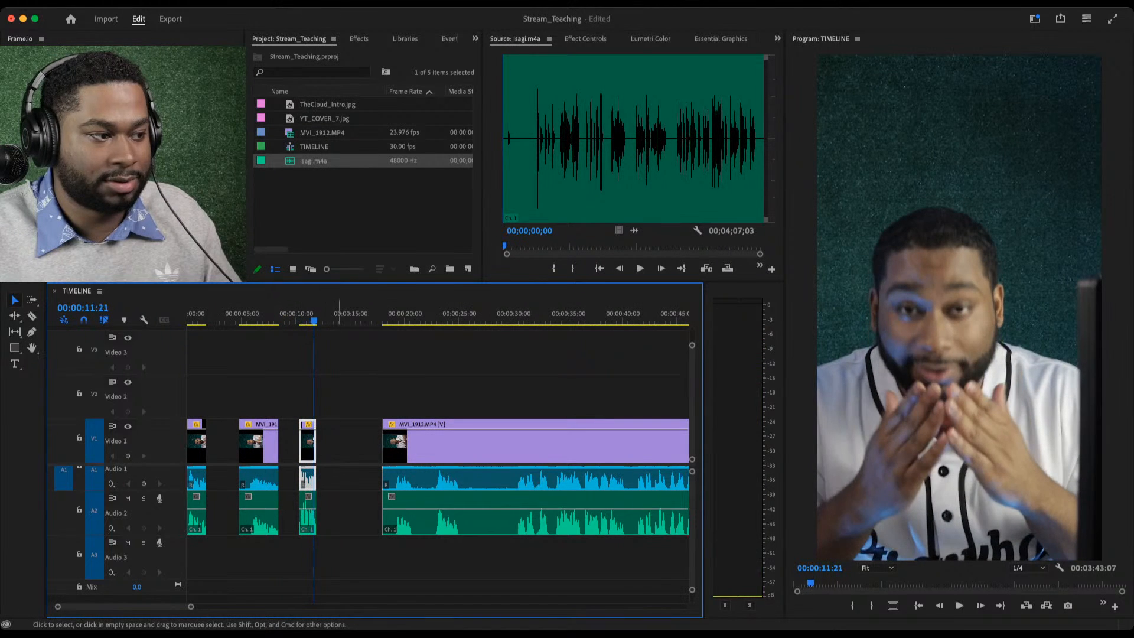
{"action": "left_click_drag", "start_coordinate": [340, 404], "coordinate": [302, 529]}
{"action": "key", "text": "Delete"}
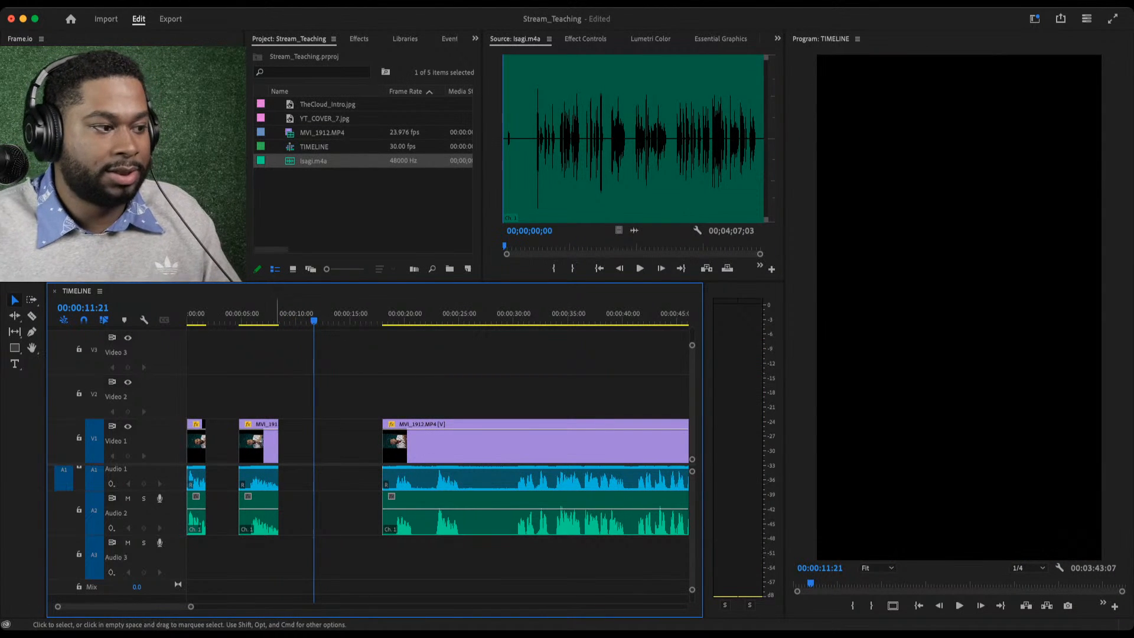
Replay the second segment, ripple trim its start at 00:00:05:24, and close the gap between it and the first segment.
{"action": "left_click_drag", "start_coordinate": [260, 319], "coordinate": [250, 319]}
{"action": "key", "text": "space"}
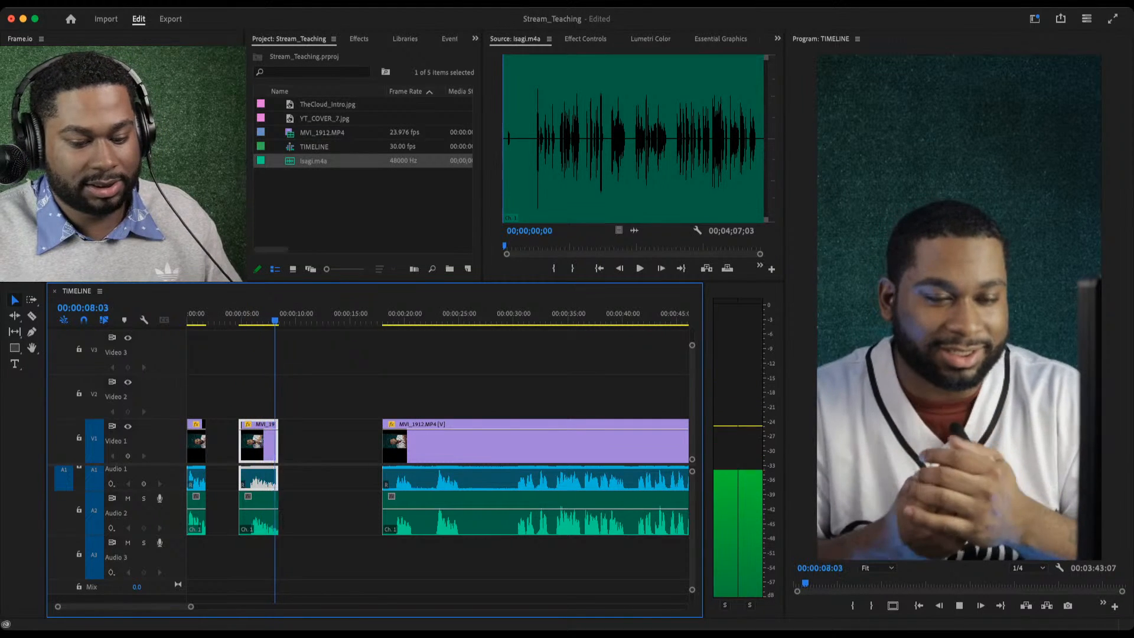
{"action": "key", "text": "space"}
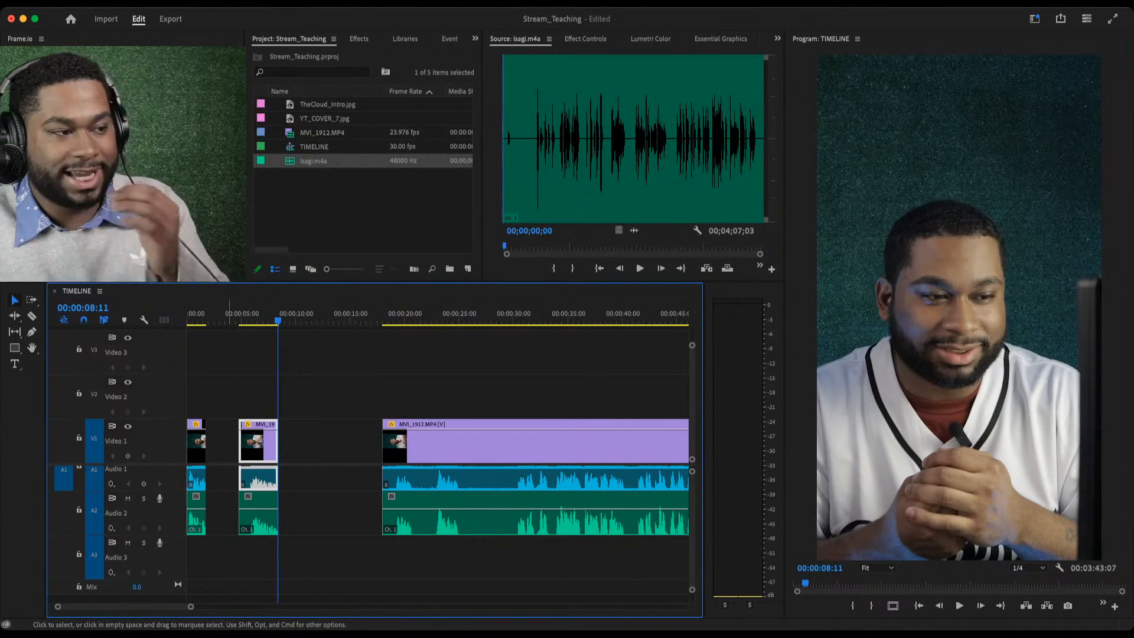
{"action": "left_click_drag", "start_coordinate": [238, 313], "coordinate": [249, 313]}
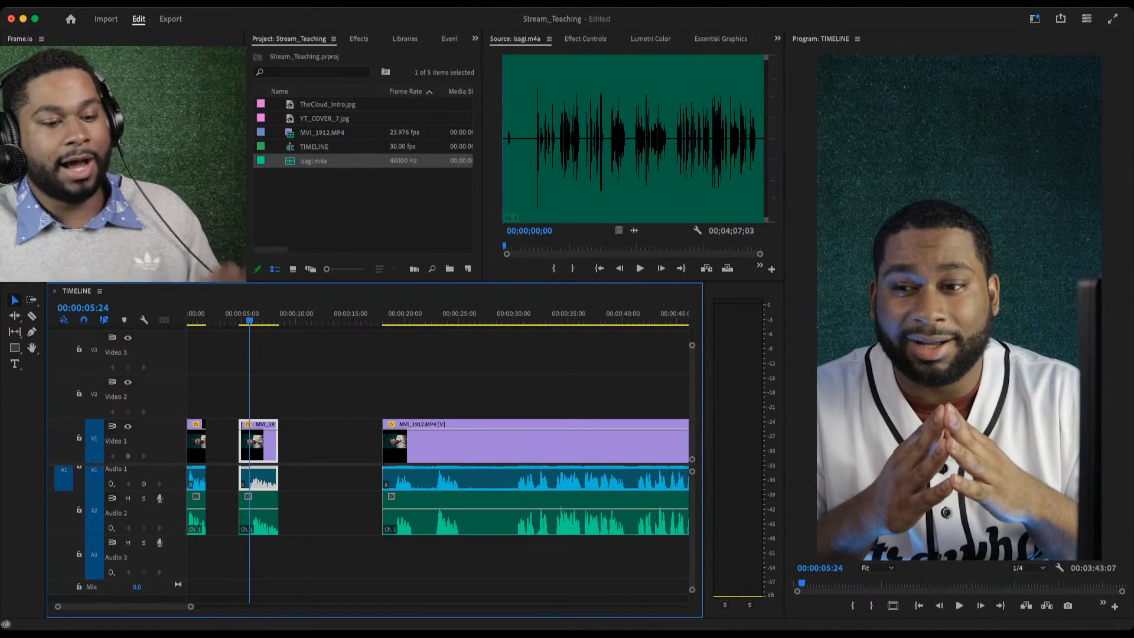
{"action": "key", "text": "q"}
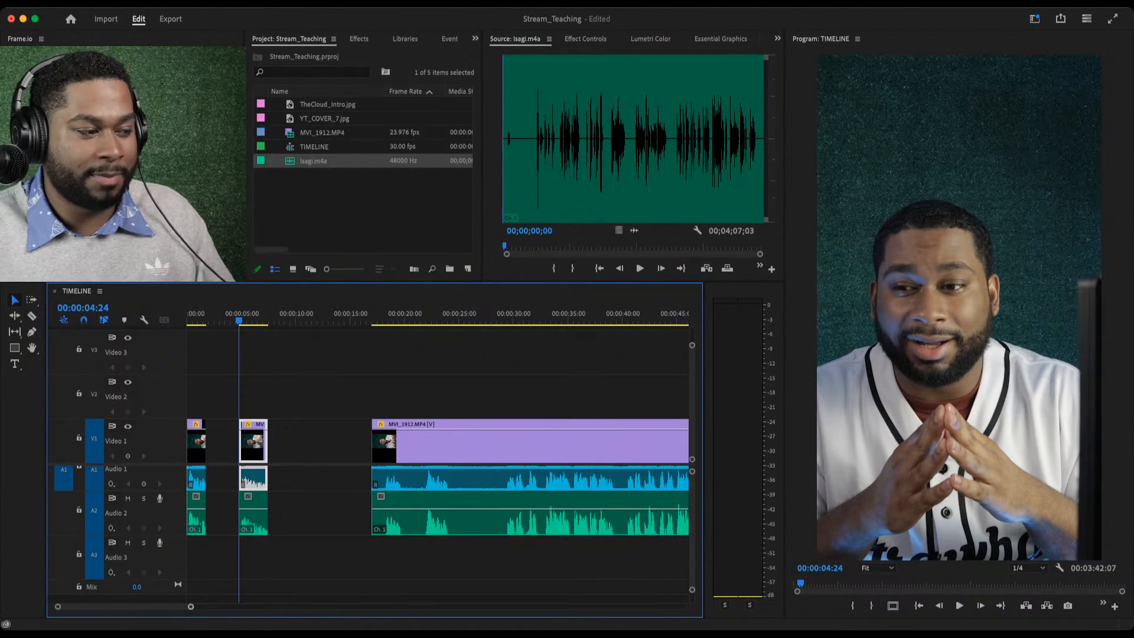
{"action": "key", "text": "q"}
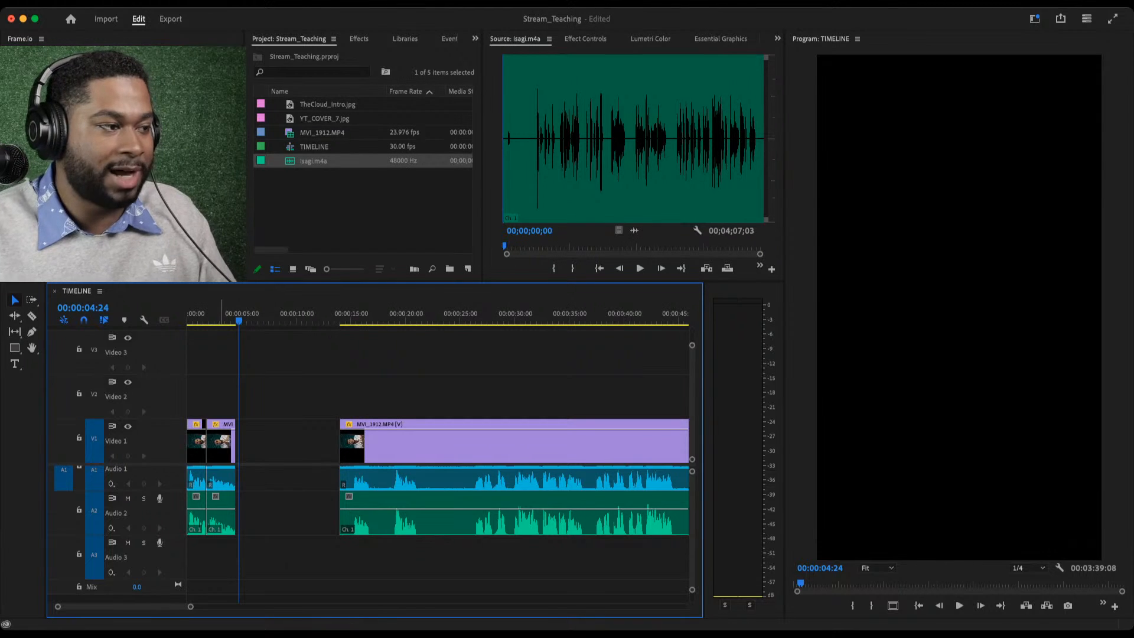
Play the join between the first and second segments several times and examine its waveform up close.
{"action": "key", "text": "space"}
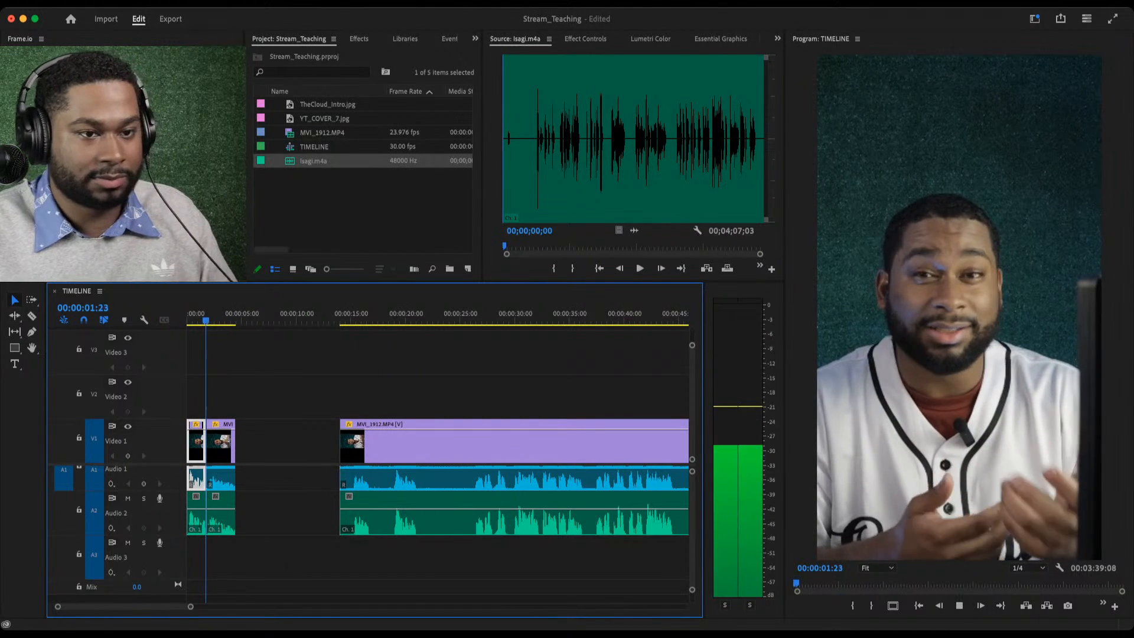
{"action": "left_click", "coordinate": [202, 319]}
{"action": "key", "text": "space"}
{"action": "key", "text": "space"}
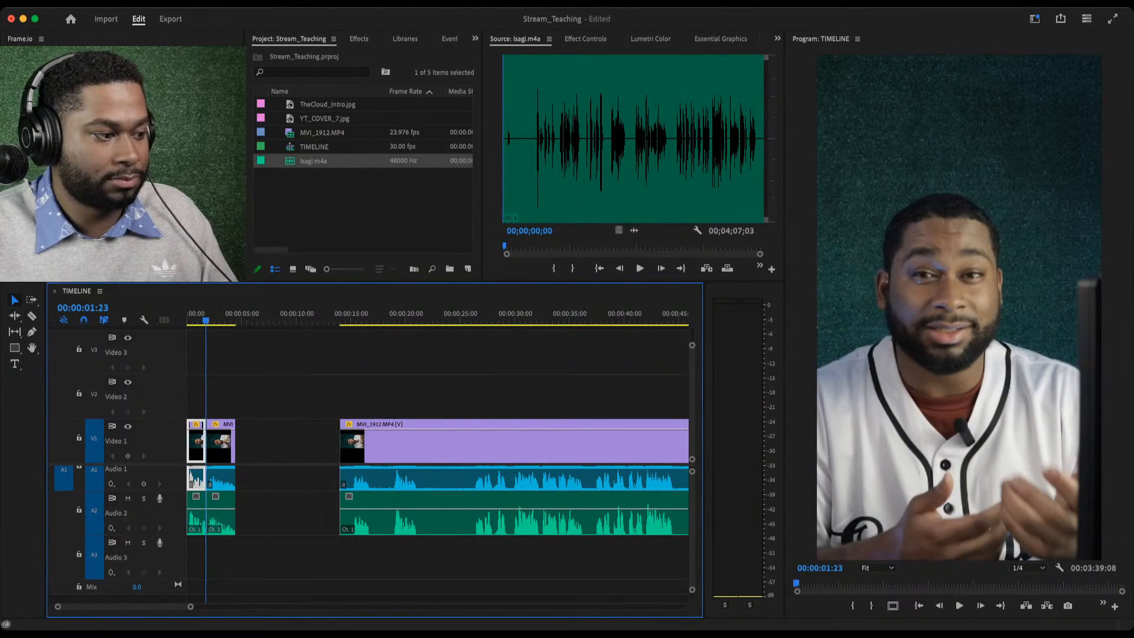
{"action": "key", "text": "equal"}
{"action": "key", "text": "equal"}
{"action": "key", "text": "equal"}
{"action": "left_click_drag", "start_coordinate": [314, 320], "coordinate": [271, 321]}
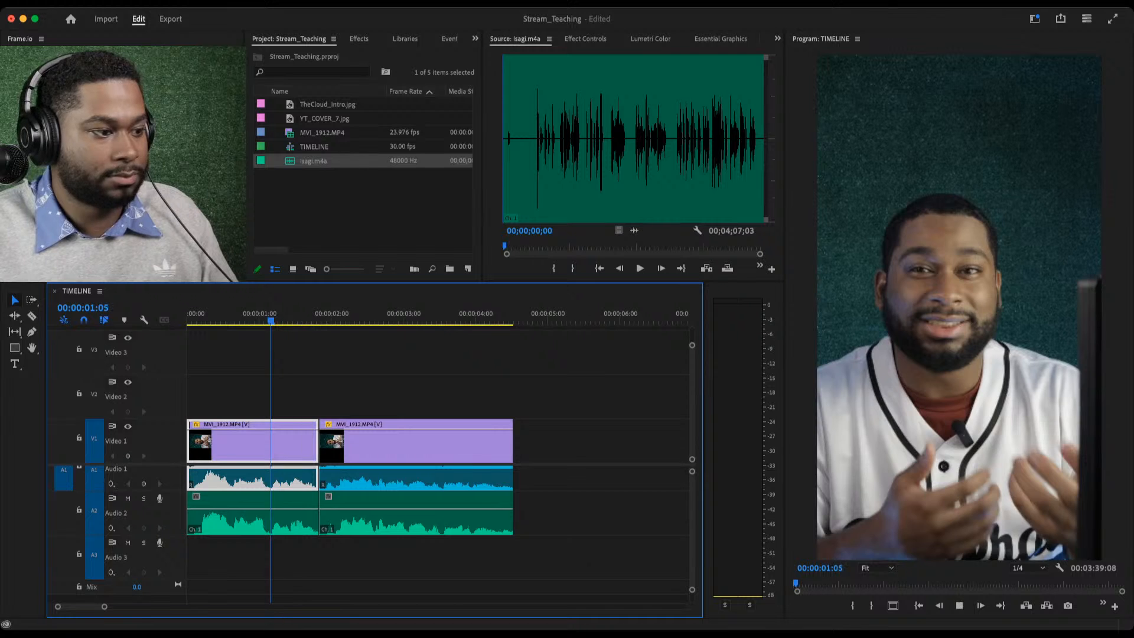
{"action": "key", "text": "space"}
Ripple trim the second segment's start at 00:00:01:27, cutting two frames, and replay the join.
{"action": "mouse_move", "coordinate": [340, 320]}
{"action": "left_mouse_down"}
{"action": "mouse_move", "coordinate": [302, 320]}
{"action": "mouse_move", "coordinate": [321, 320]}
{"action": "left_mouse_up"}
{"action": "key", "text": "Right"}
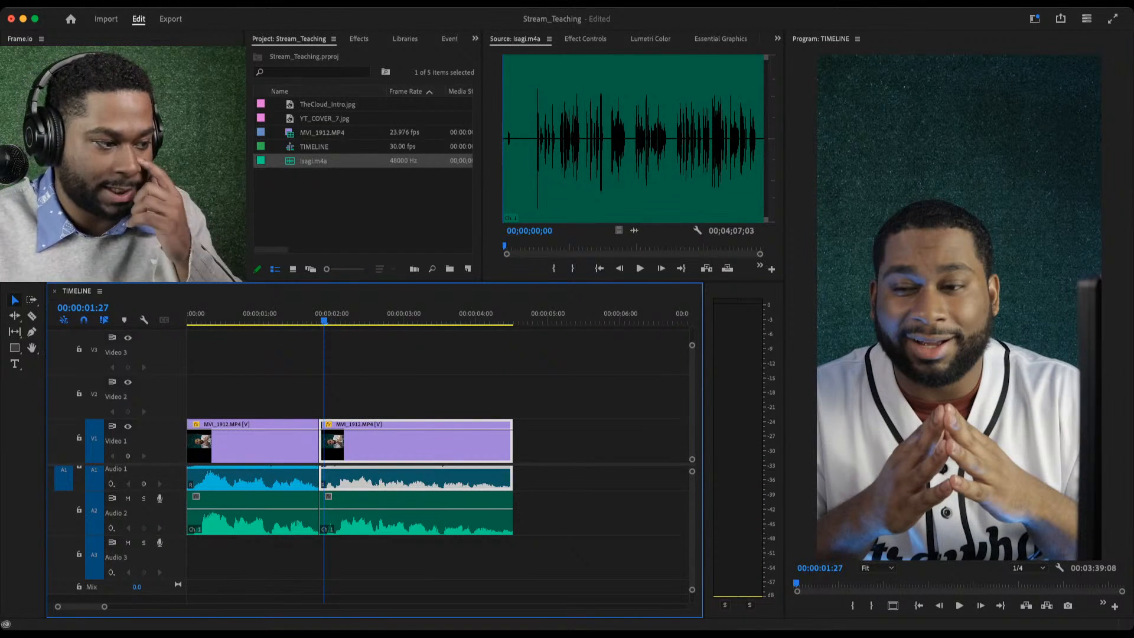
{"action": "key", "text": "Right"}
{"action": "key", "text": "q"}
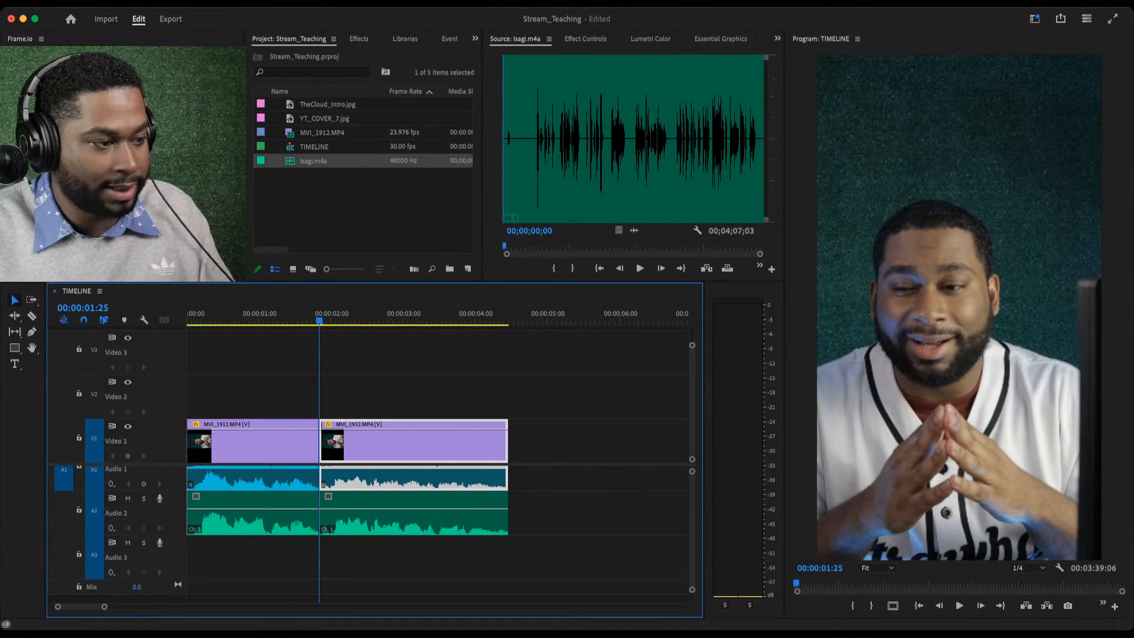
{"action": "left_click", "coordinate": [298, 313]}
{"action": "key", "text": "space"}
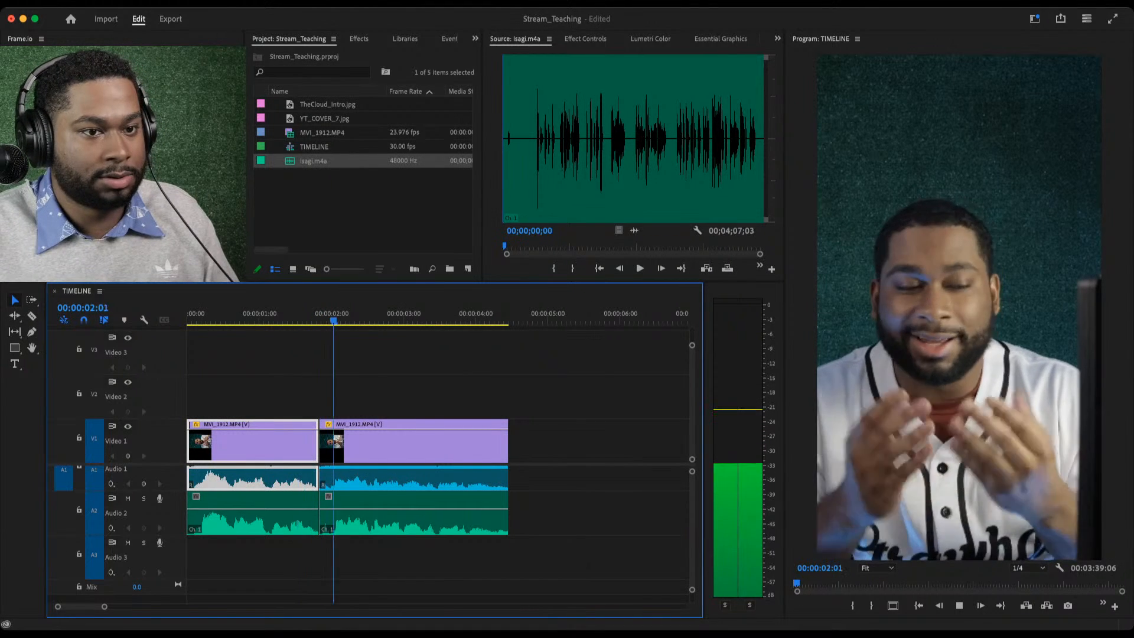
Replay the join between the first and second segments, and play the second segment through to its end.
{"action": "left_click", "coordinate": [285, 314]}
{"action": "key", "text": "space"}
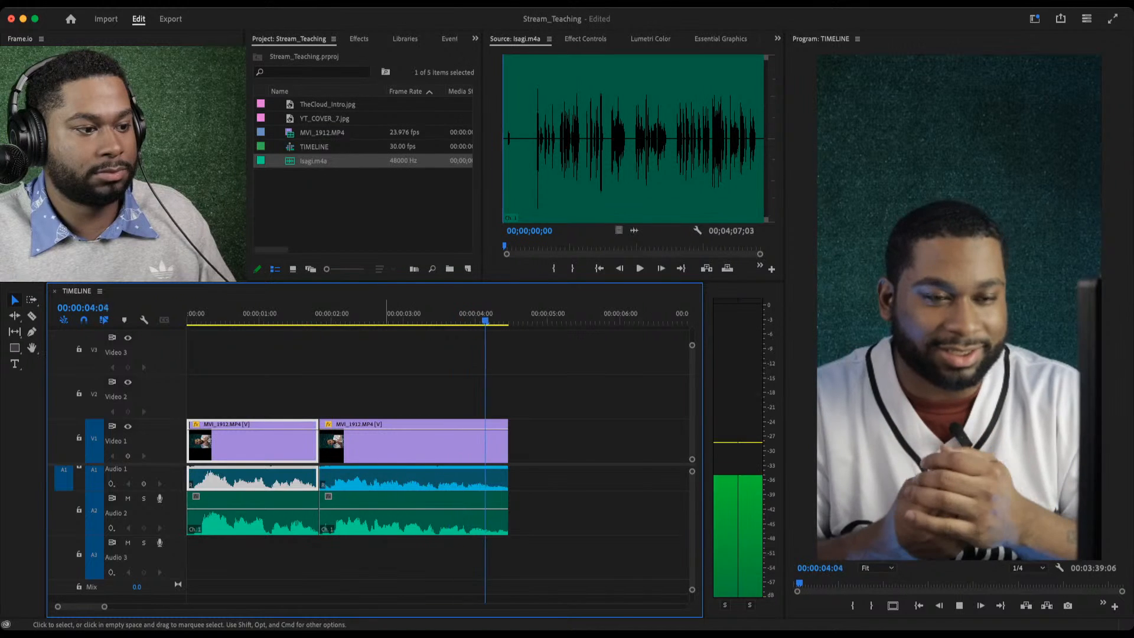
{"action": "key", "text": "space"}
{"action": "left_click", "coordinate": [376, 314]}
{"action": "key", "text": "space"}
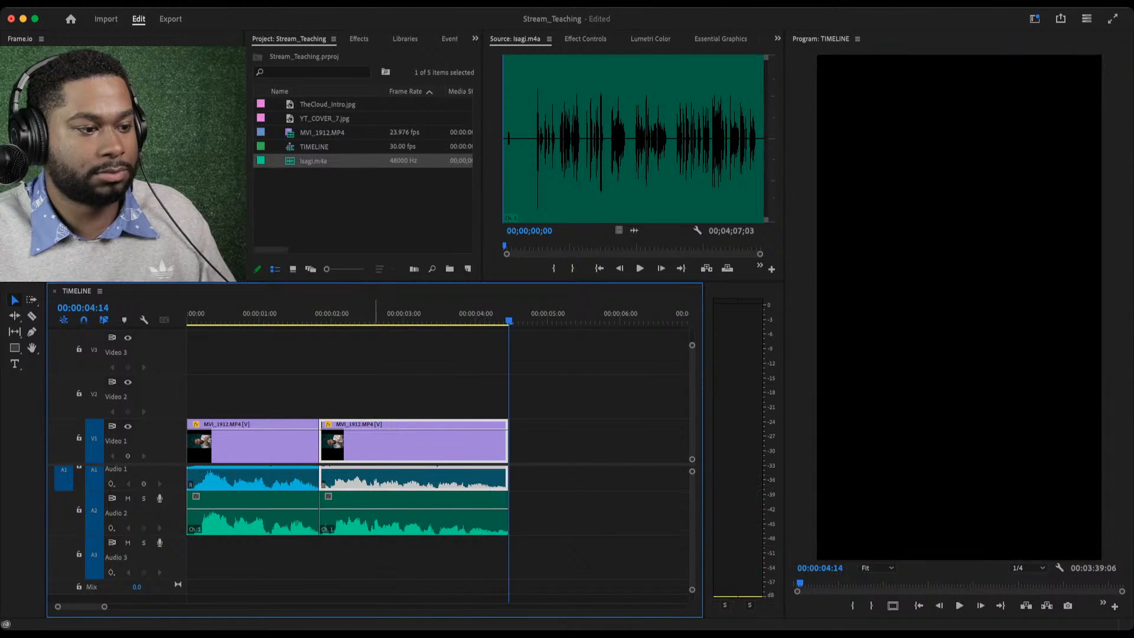
Play the opening phrases of the long clip that follows the gap.
{"action": "key", "text": "minus"}
{"action": "key", "text": "minus"}
{"action": "key", "text": "minus"}
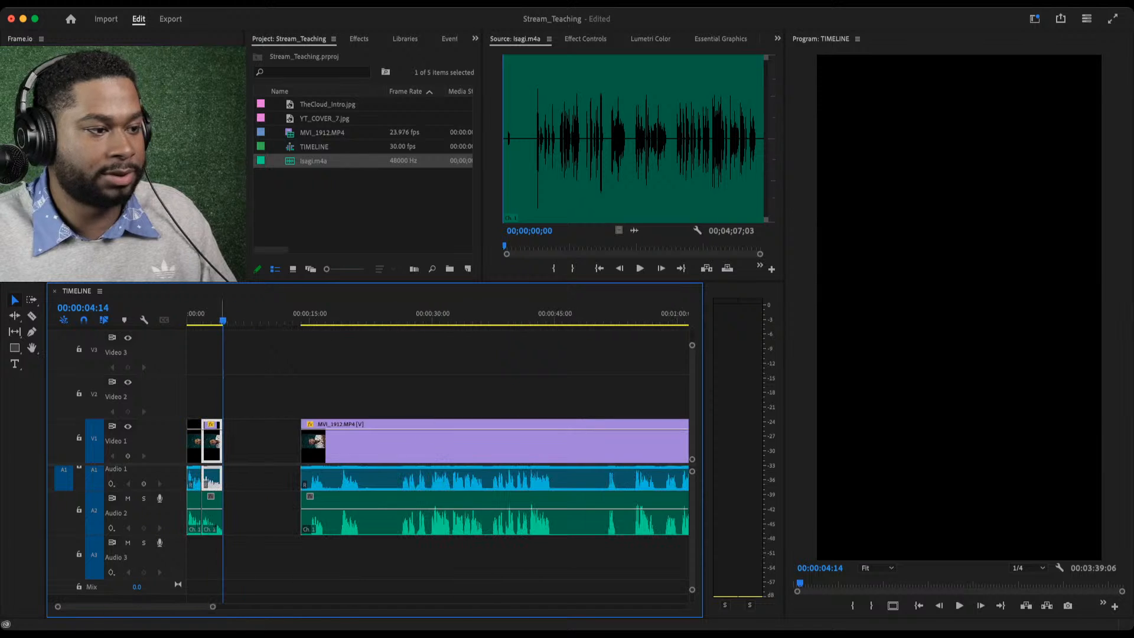
{"action": "left_click_drag", "start_coordinate": [324, 314], "coordinate": [342, 314]}
{"action": "key", "text": "space"}
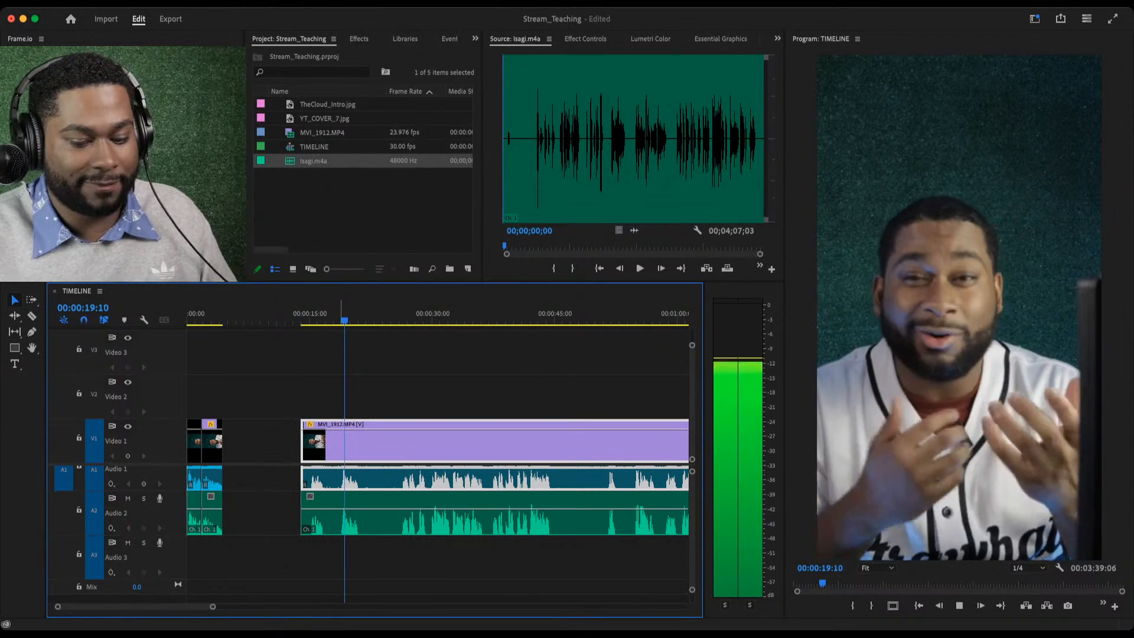
{"action": "key", "text": "space"}
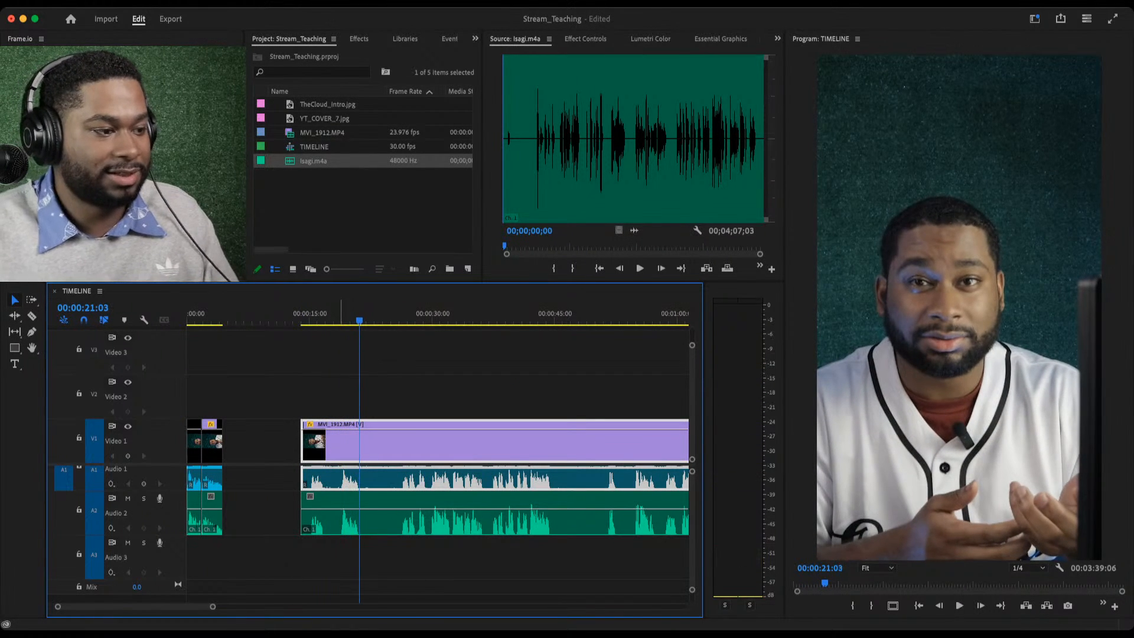
{"action": "left_click_drag", "start_coordinate": [357, 314], "coordinate": [310, 314]}
{"action": "key", "text": "space"}
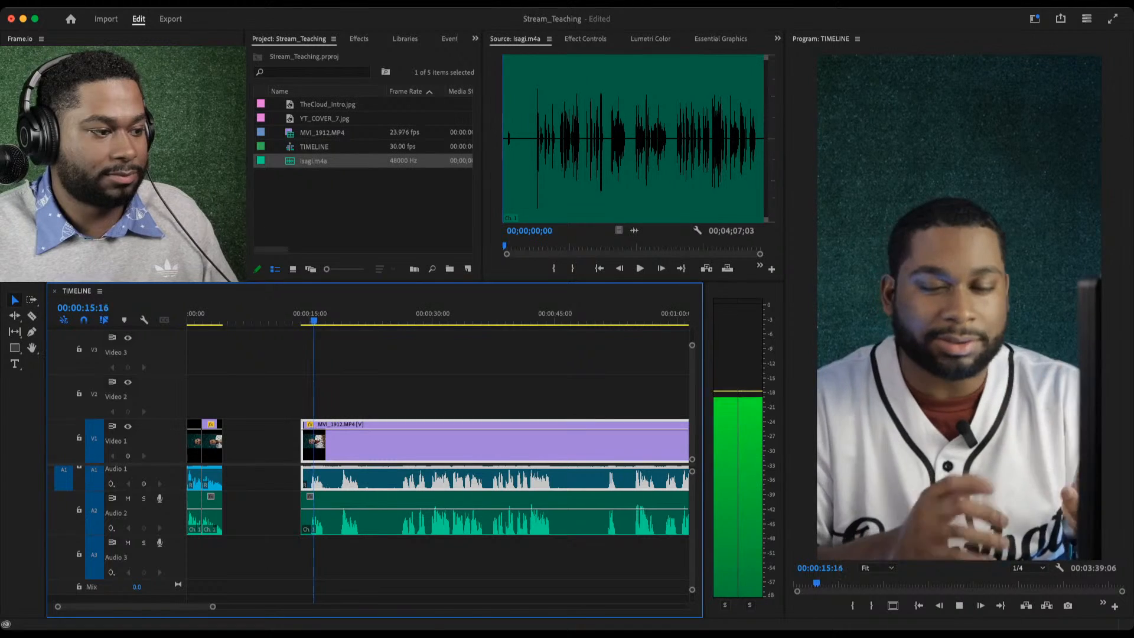
Ripple trim the long clip's start at 00:00:15:07, stepping frame by frame to the cut point.
{"action": "key", "text": "Home"}
{"action": "key", "text": "space"}
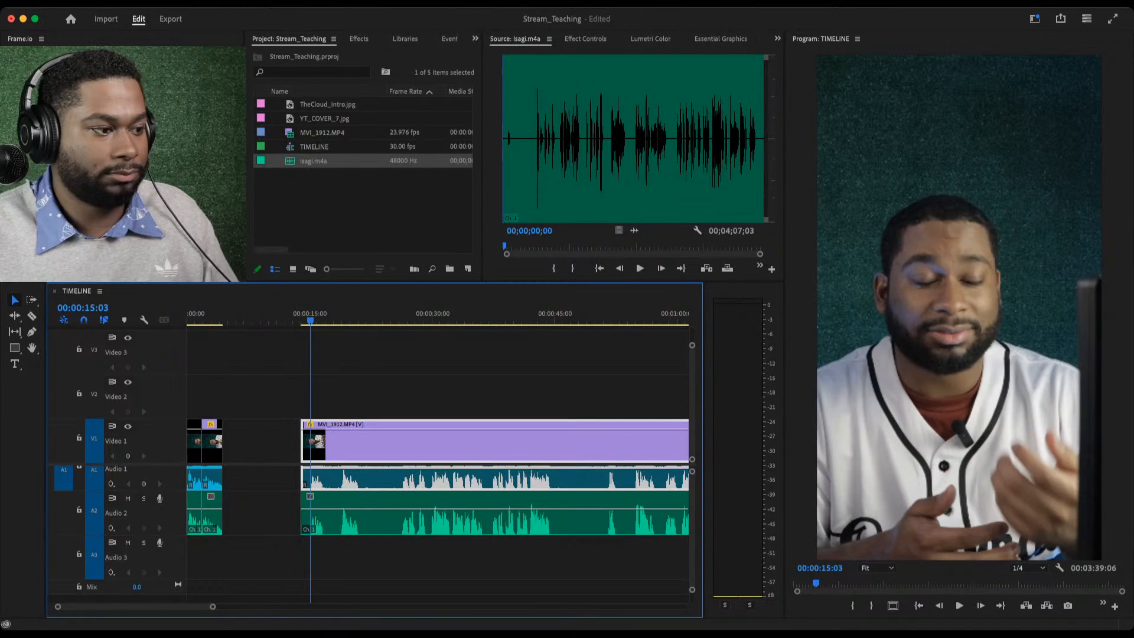
{"action": "key", "text": "Right"}
{"action": "key", "text": "Right"}
{"action": "key", "text": "Right"}
{"action": "key", "text": "Right"}
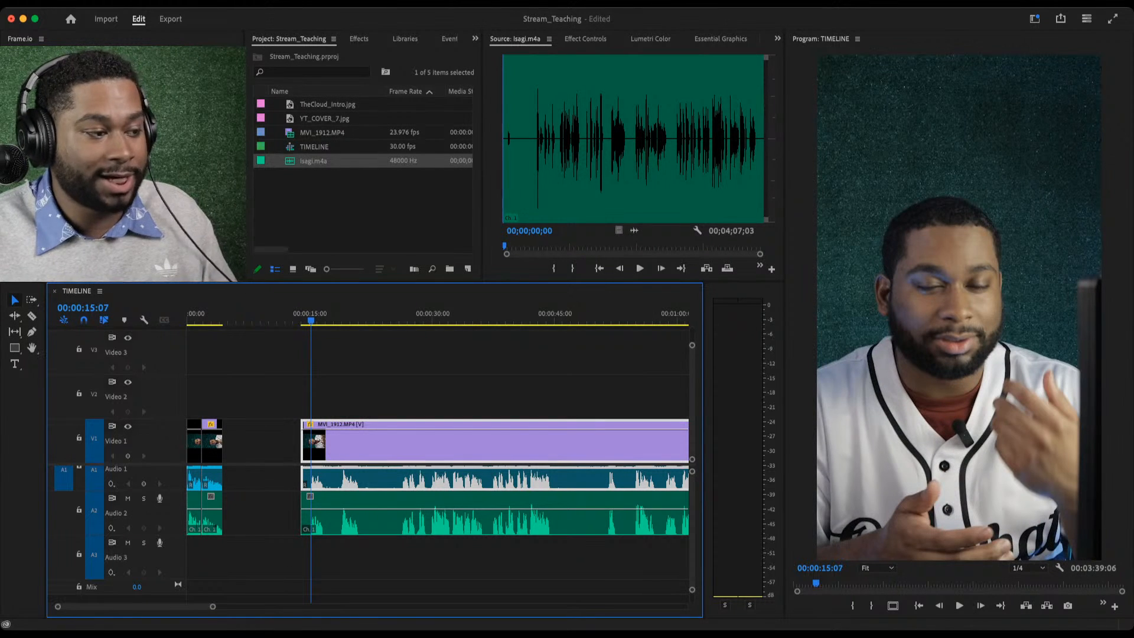
{"action": "key", "text": "Up"}
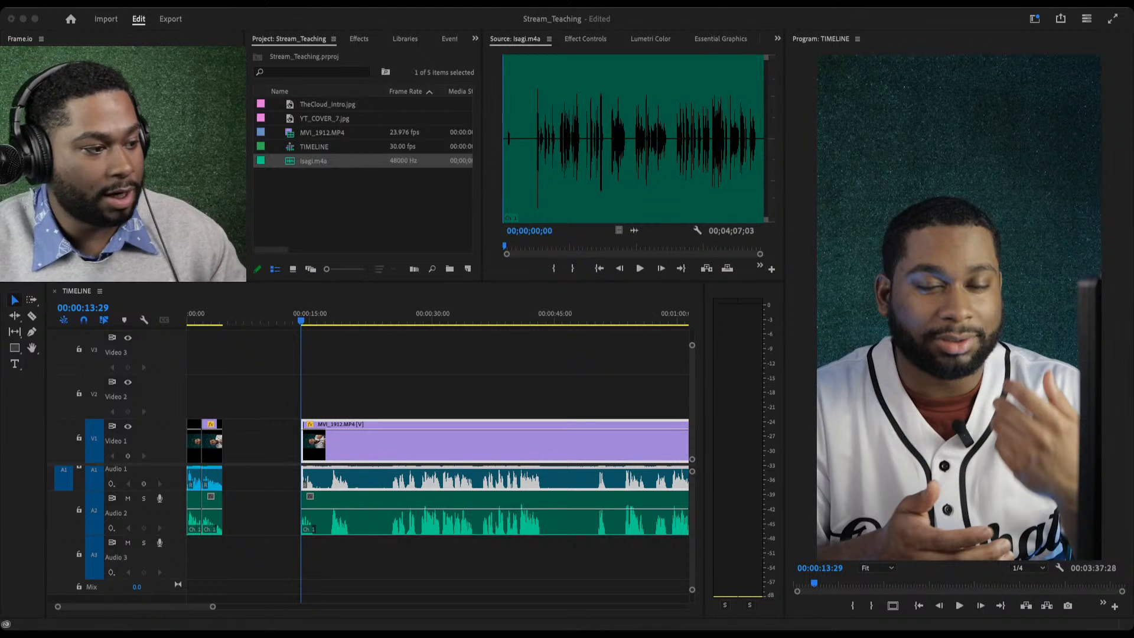
Play the sequence from its start through the first two joined segments.
{"action": "key", "text": "super+Tab"}
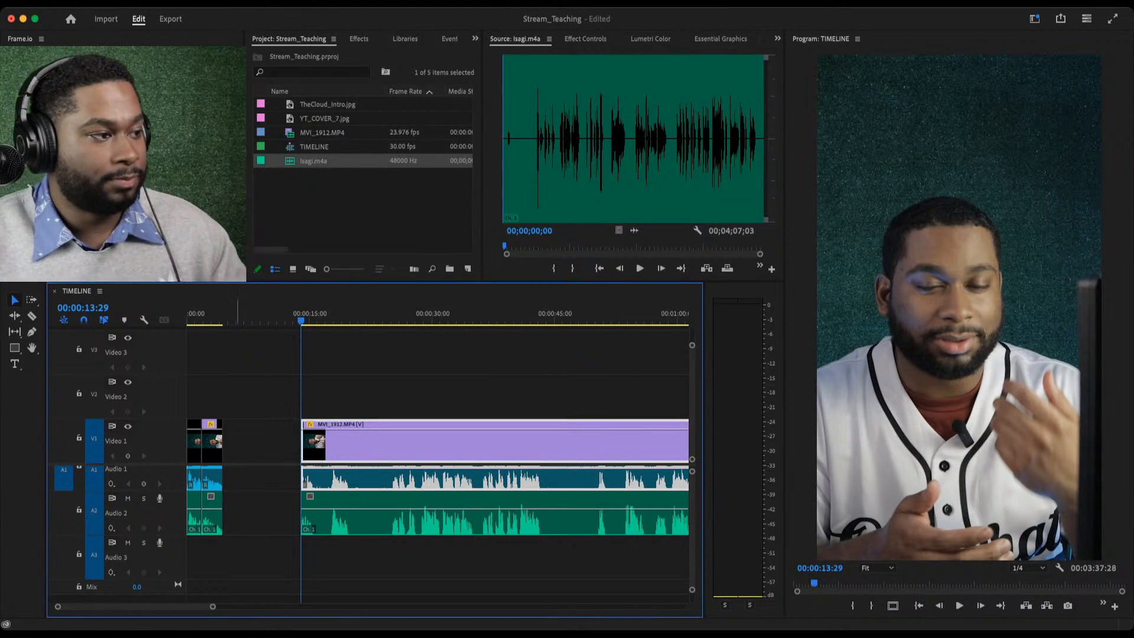
{"action": "key", "text": "Up"}
{"action": "key", "text": "Up"}
{"action": "key", "text": "Up"}
{"action": "key", "text": "space"}
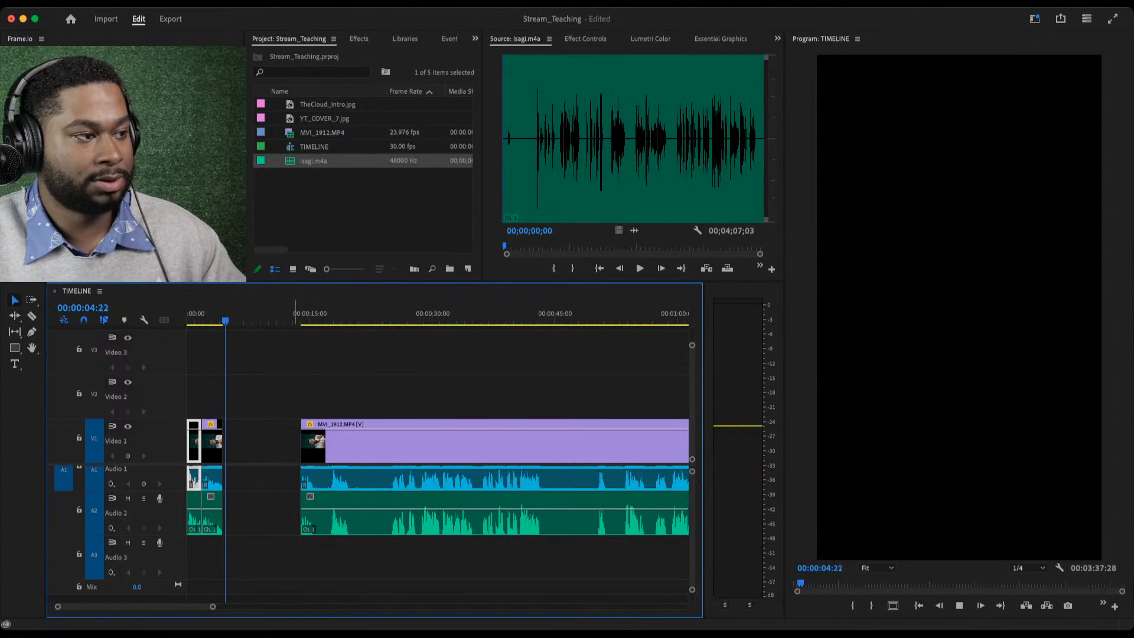
Play the long clip's first phrase and split the clip on all tracks at 00:00:15:18.
{"action": "left_click", "coordinate": [307, 317]}
{"action": "key", "text": "space"}
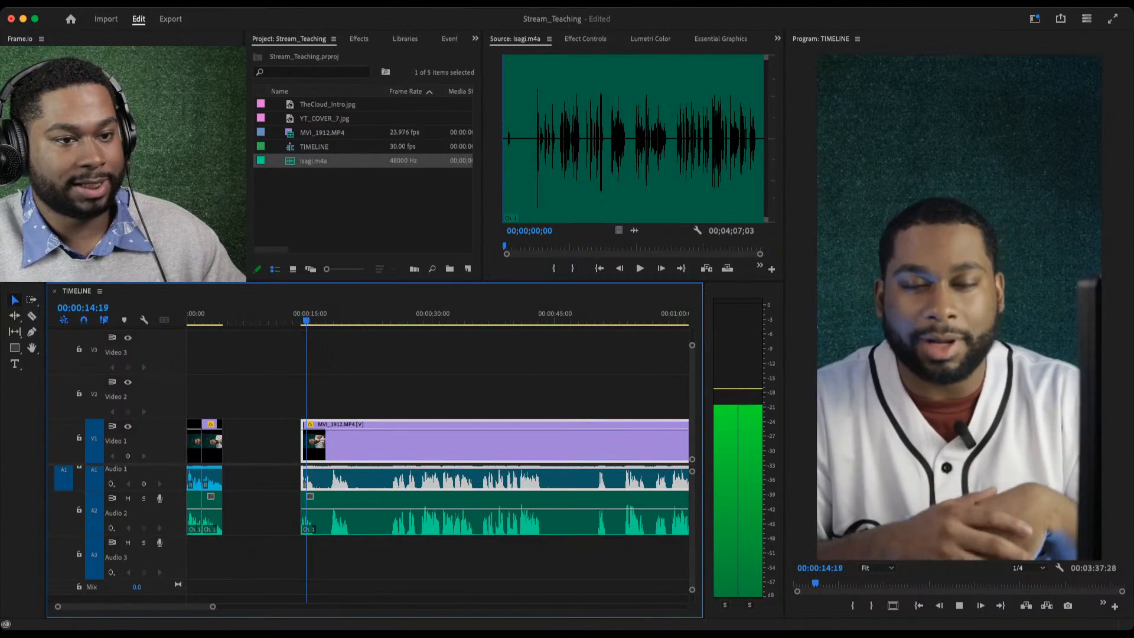
{"action": "key", "text": "space"}
{"action": "key", "text": "c"}
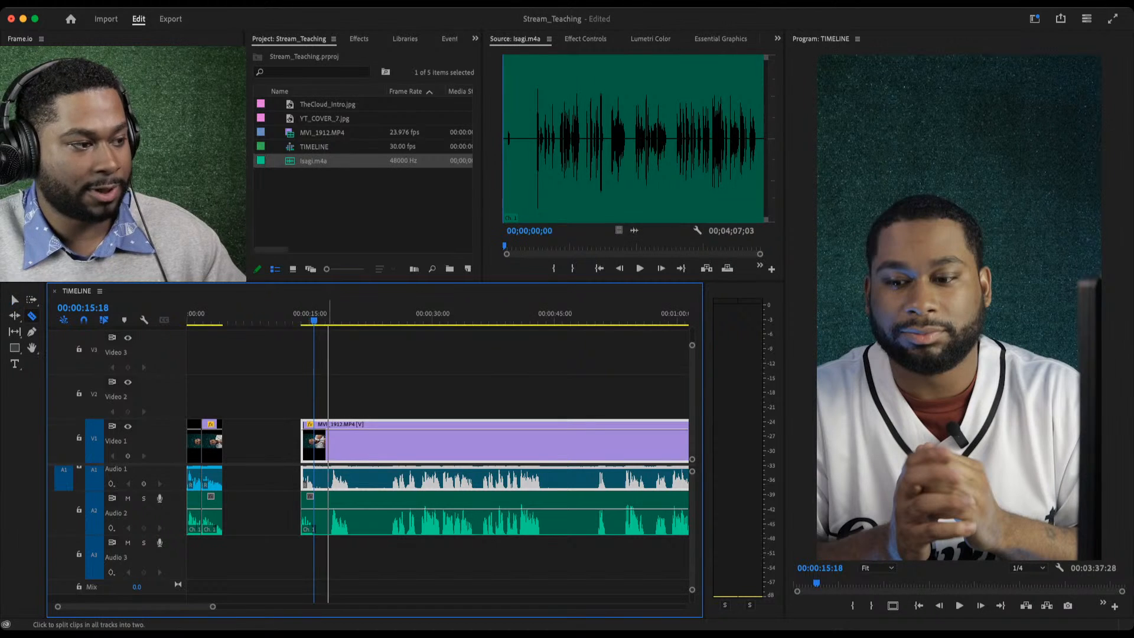
{"action": "left_click", "coordinate": [314, 440]}
{"action": "key", "text": "v"}
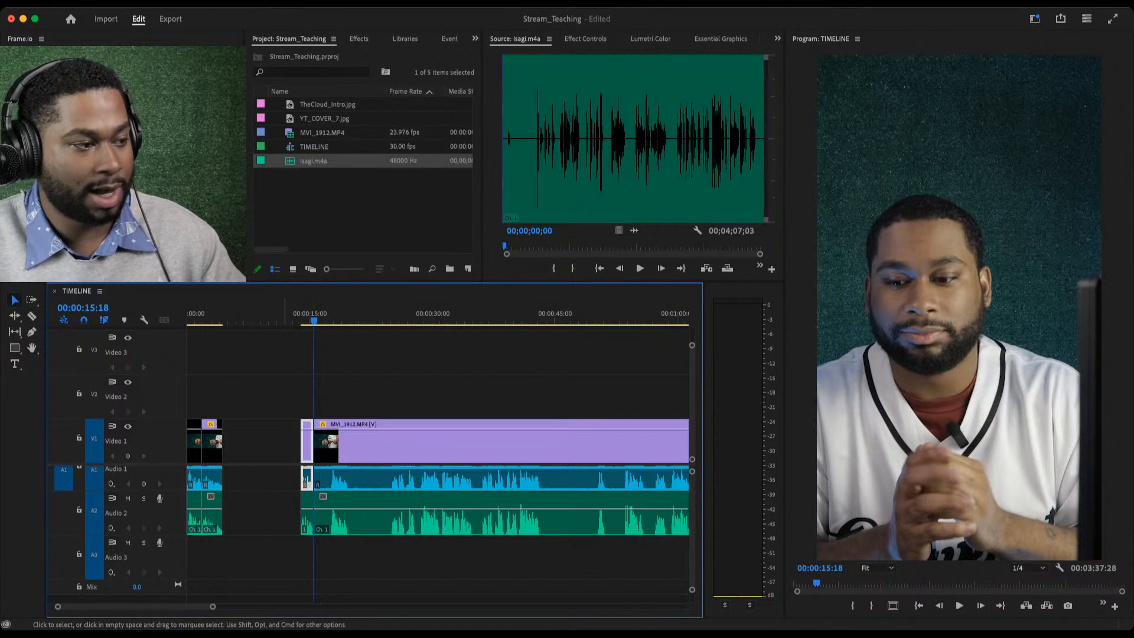
Move the short split-off piece with its audio closer to the second segment, and ripple delete the gap between them.
{"action": "left_click_drag", "start_coordinate": [283, 381], "coordinate": [305, 508]}
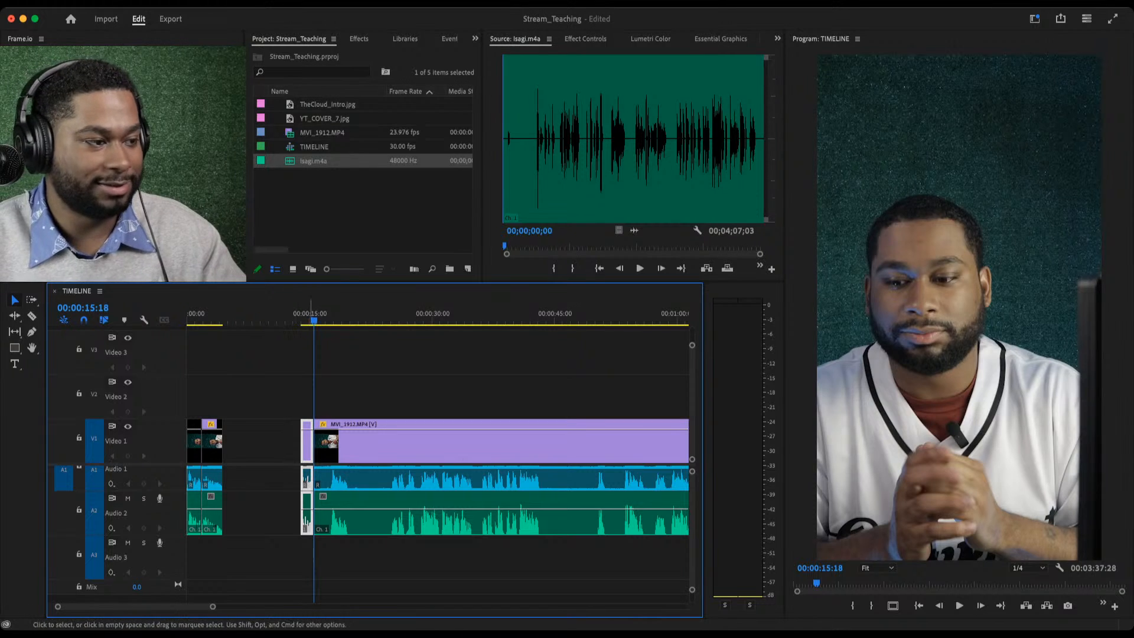
{"action": "left_click_drag", "start_coordinate": [307, 440], "coordinate": [269, 440]}
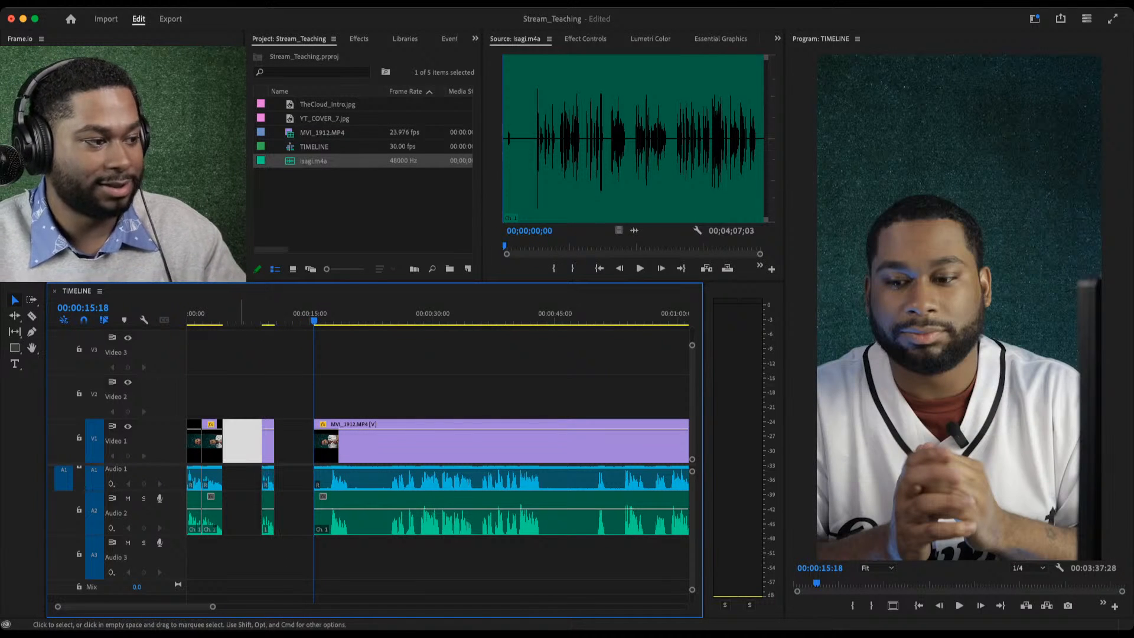
{"action": "key", "text": "Delete"}
Play the join between the second and third segments, and ripple trim the third segment's end at 00:00:05:26.
{"action": "left_click", "coordinate": [213, 444]}
{"action": "left_click", "coordinate": [218, 321]}
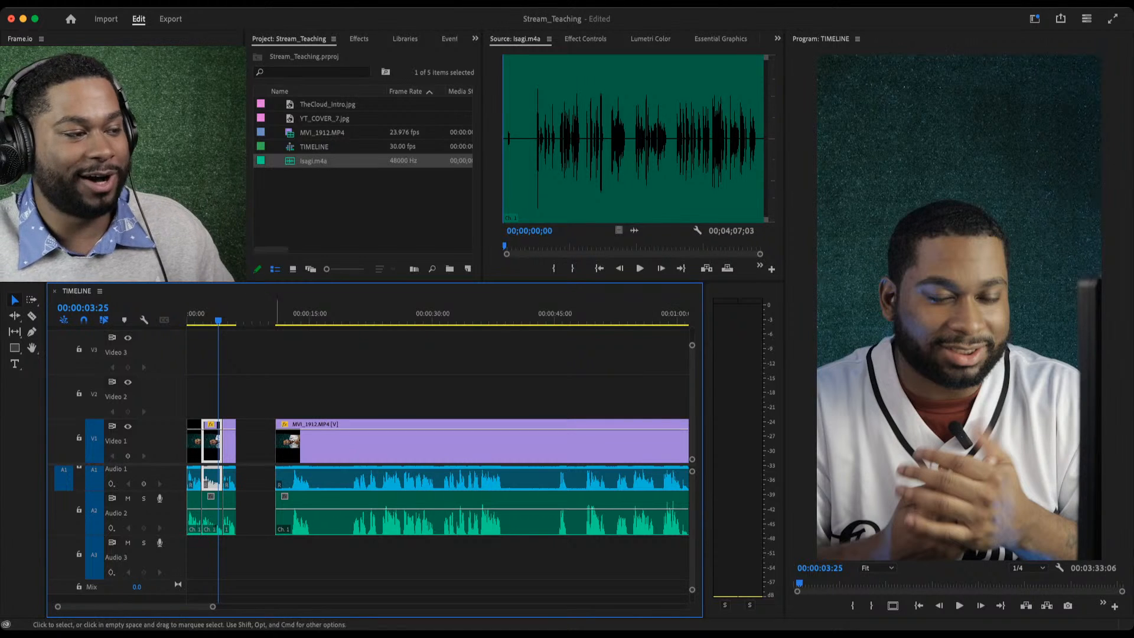
{"action": "key", "text": "="}
{"action": "key", "text": "="}
{"action": "key", "text": "="}
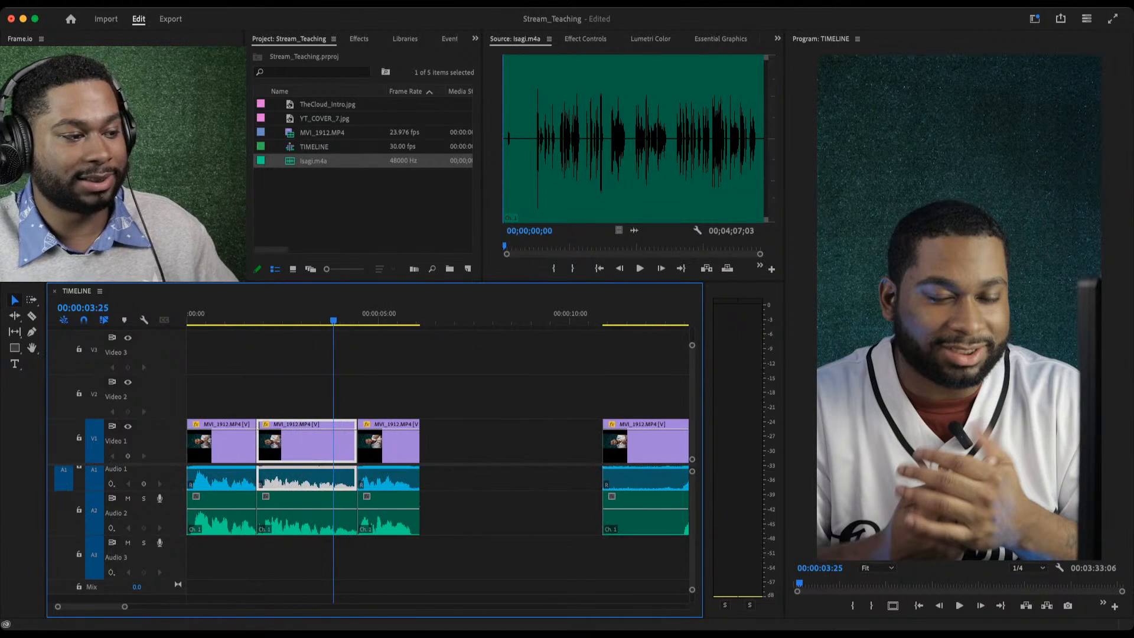
{"action": "key", "text": "space"}
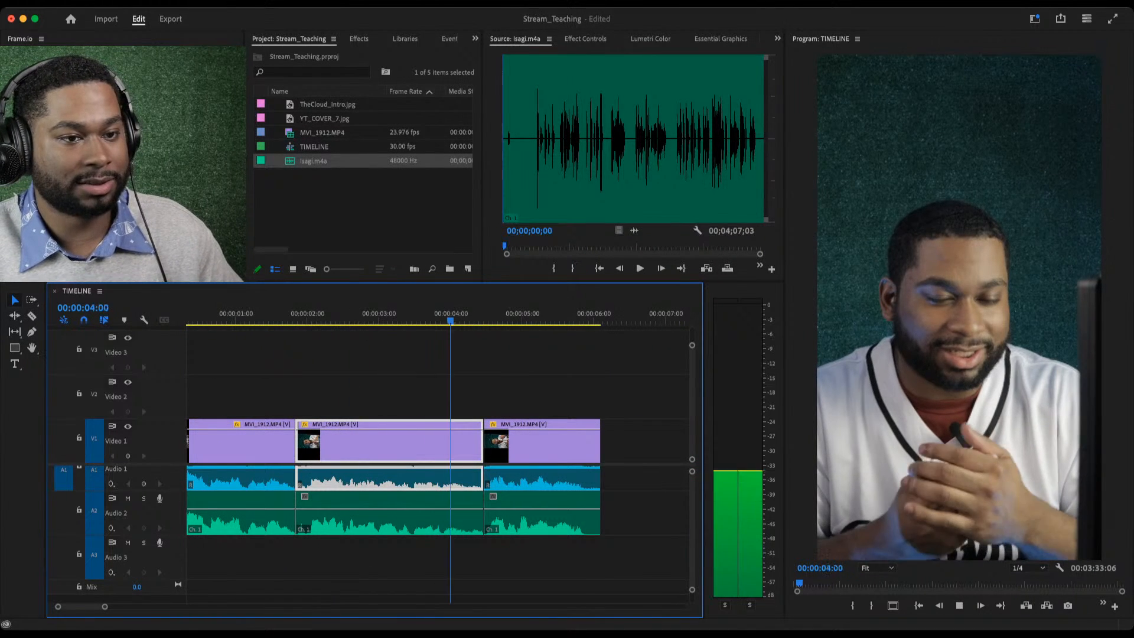
{"action": "key", "text": "space"}
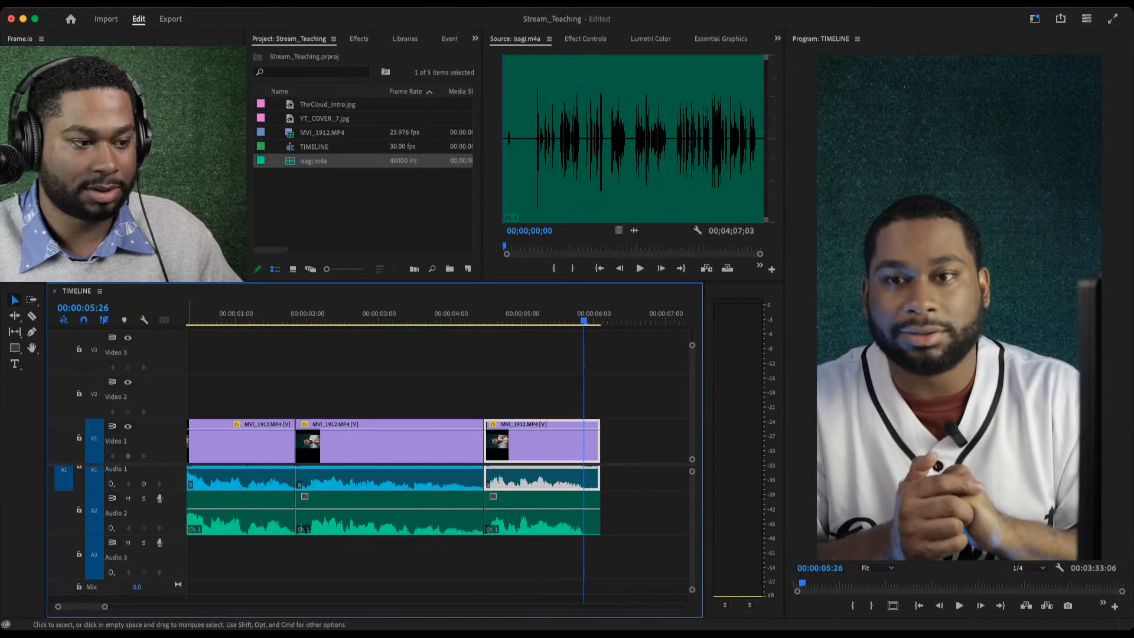
{"action": "key", "text": "w"}
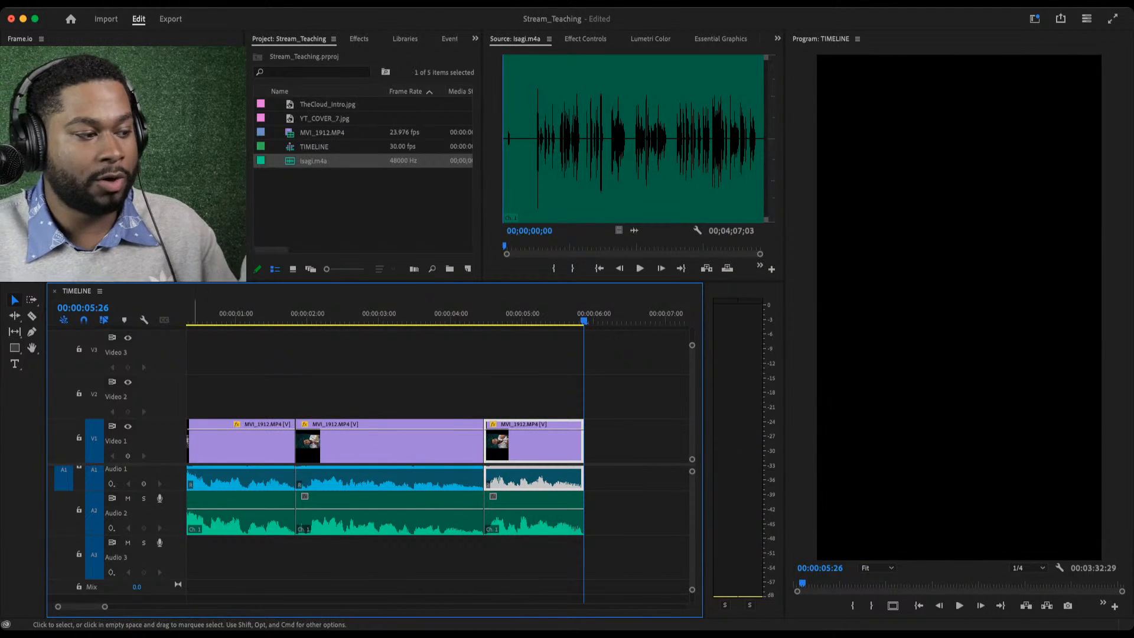
Play the start of the remaining long clip and ripple trim away its opening phrase.
{"action": "left_click_drag", "start_coordinate": [105, 606], "coordinate": [154, 607]}
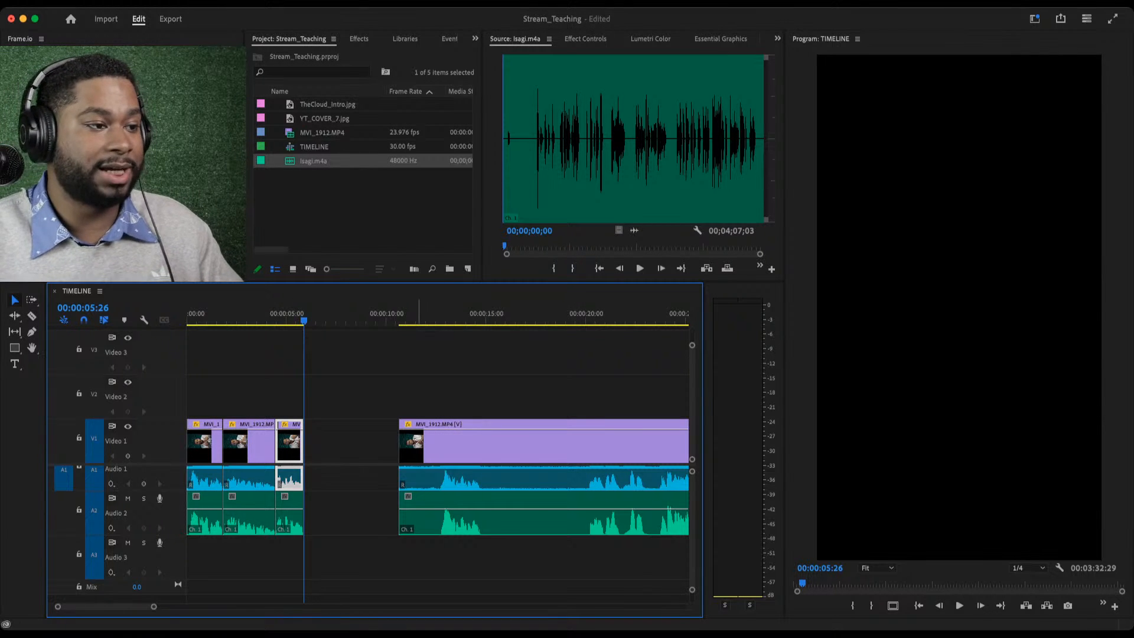
{"action": "left_click_drag", "start_coordinate": [425, 314], "coordinate": [440, 313]}
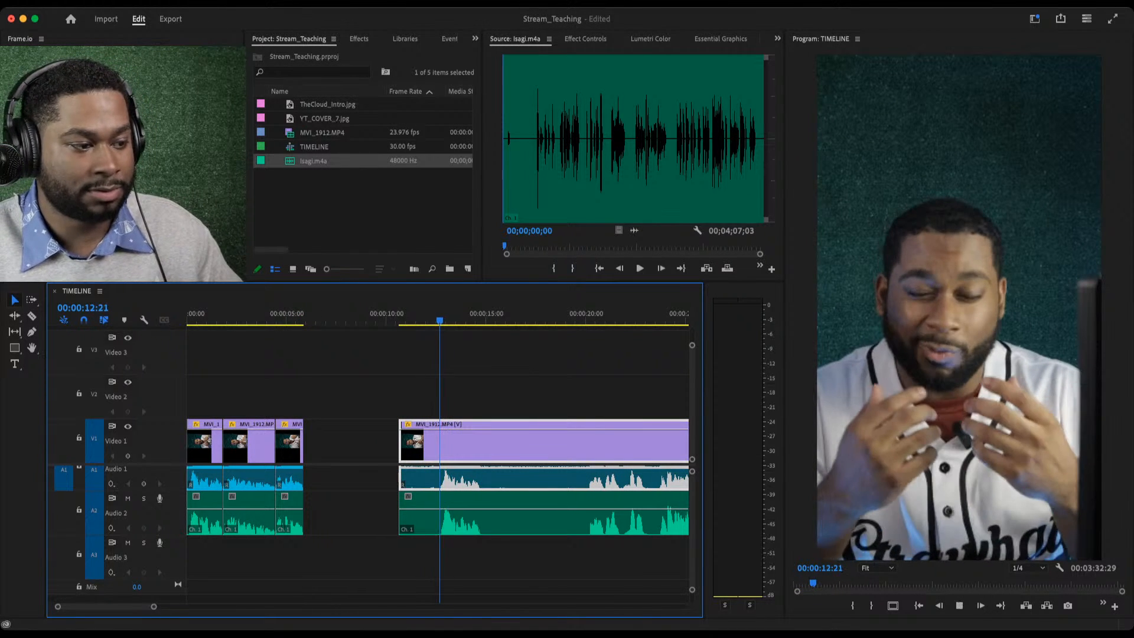
{"action": "key", "text": "space"}
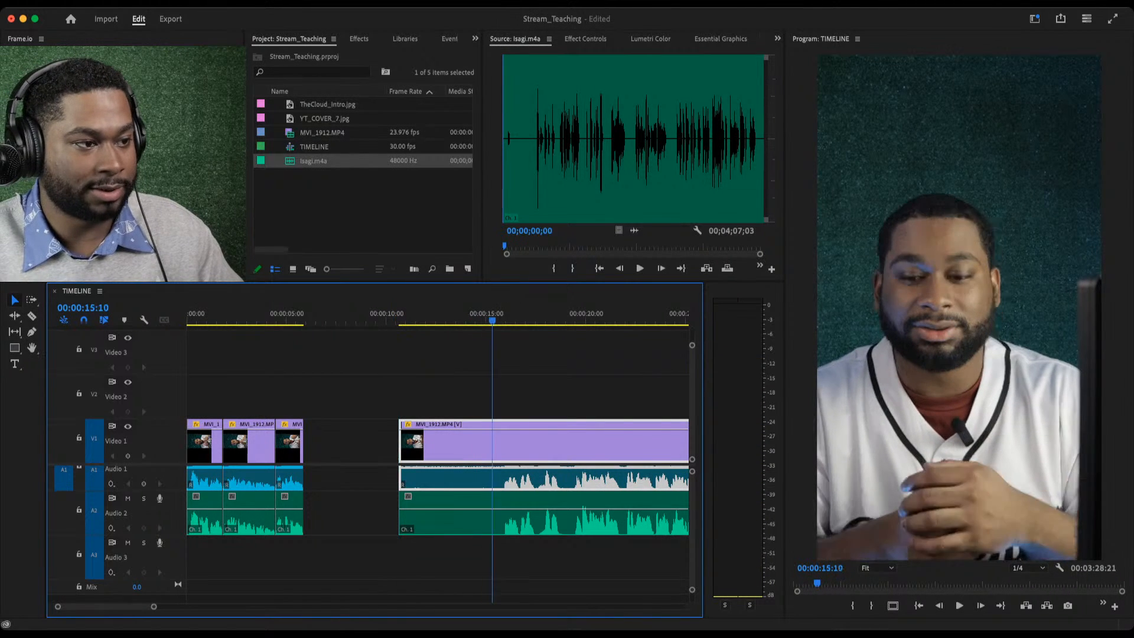
Play the long clip's next phrases and split it on all tracks at 00:00:25:23.
{"action": "key", "text": "space"}
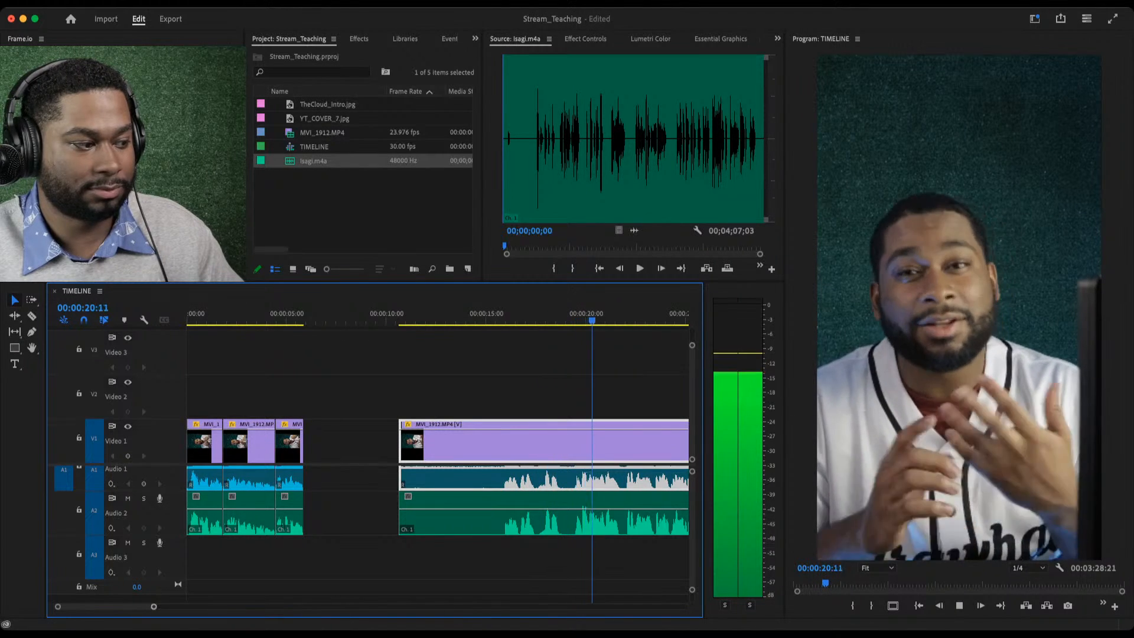
{"action": "key", "text": "minus"}
{"action": "key", "text": "minus"}
{"action": "key", "text": "minus"}
{"action": "key", "text": "minus"}
{"action": "key", "text": "equal"}
{"action": "key", "text": "equal"}
{"action": "key", "text": "equal"}
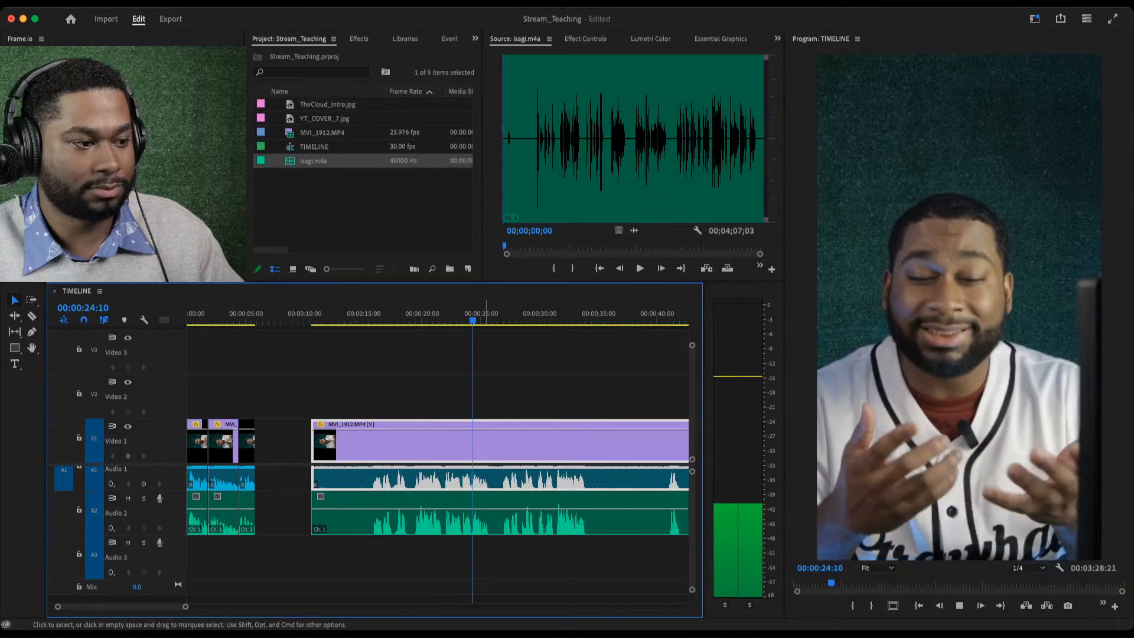
{"action": "key", "text": "space"}
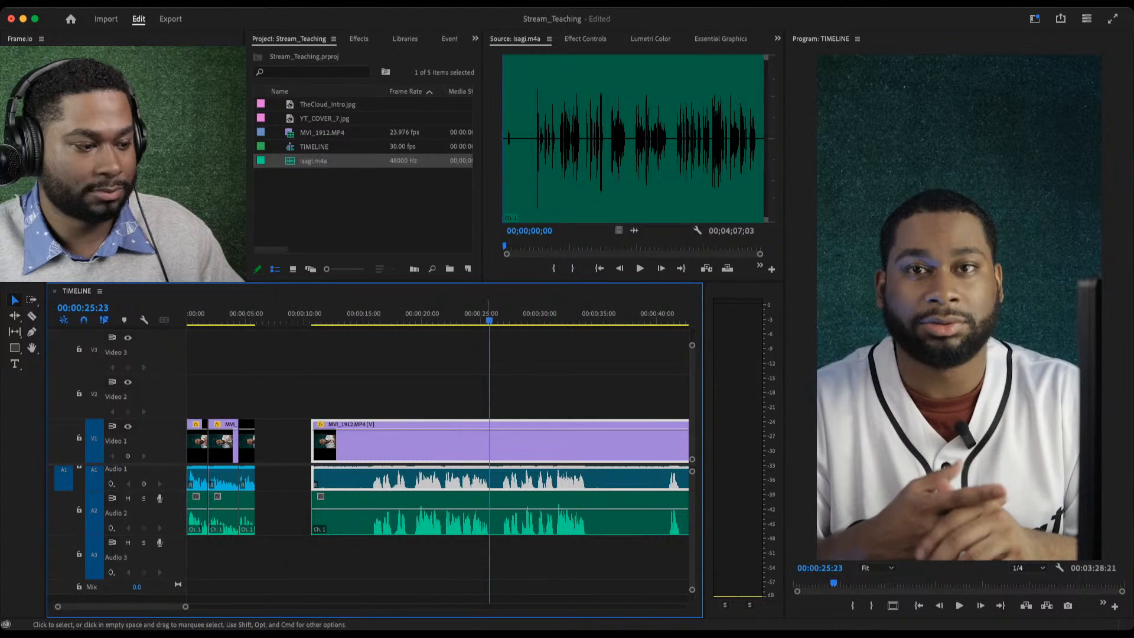
{"action": "key", "text": "c"}
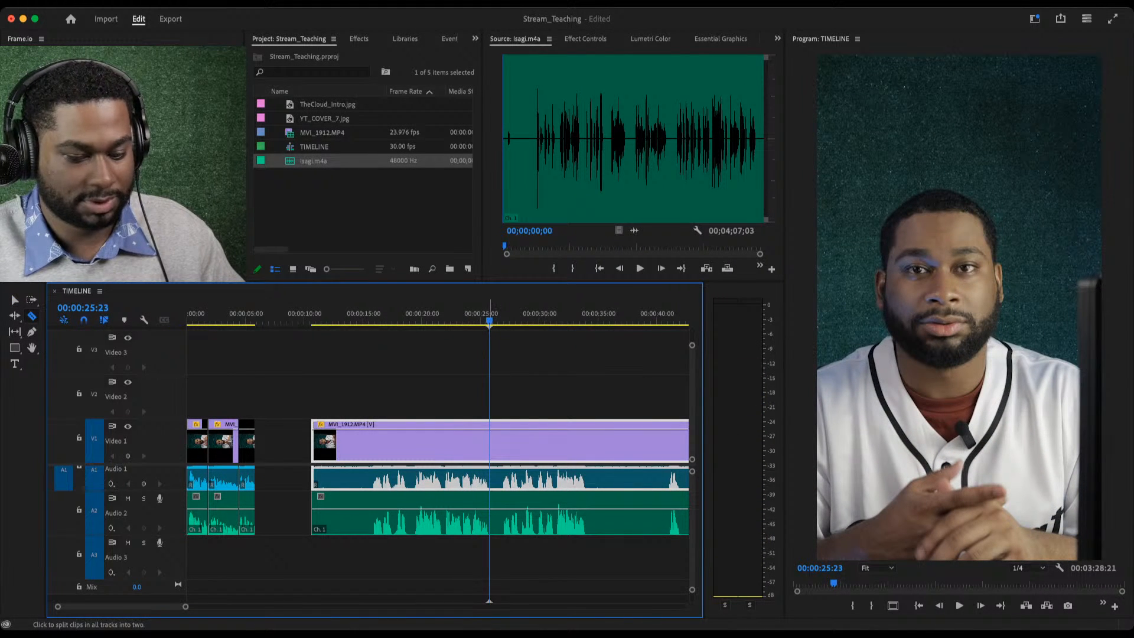
{"action": "left_click", "coordinate": [490, 440], "text": "shift"}
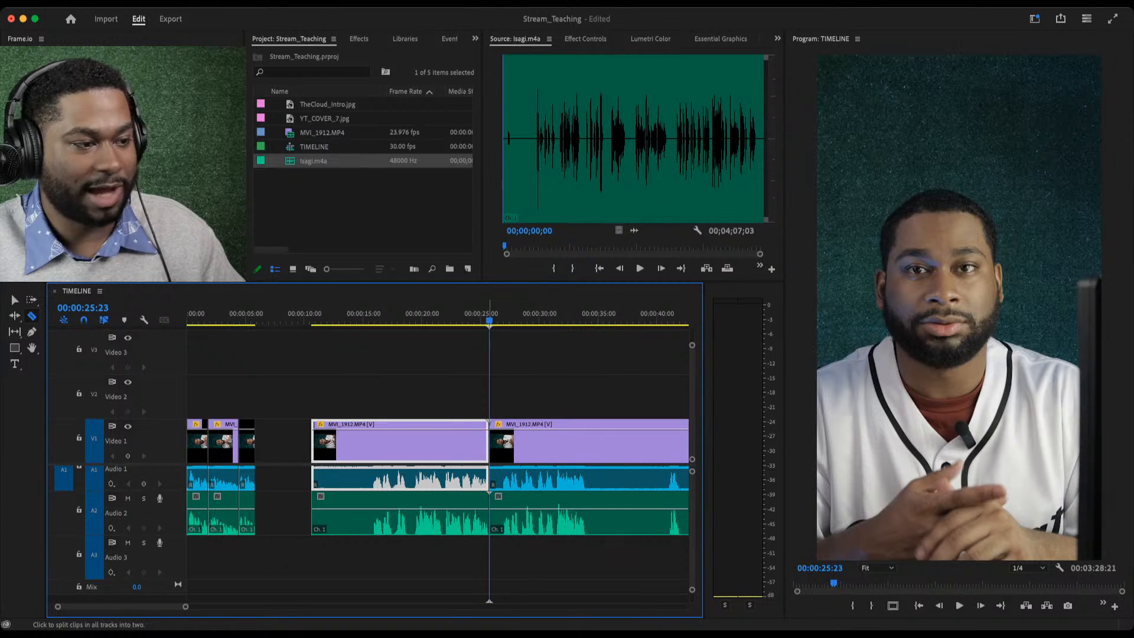
Ripple-trim the selected clip's start to about 00:00:15:25 and move the clip earlier to begin at about 00:00:09:08.
{"action": "key", "text": "v"}
{"action": "left_click_drag", "start_coordinate": [348, 313], "coordinate": [373, 313]}
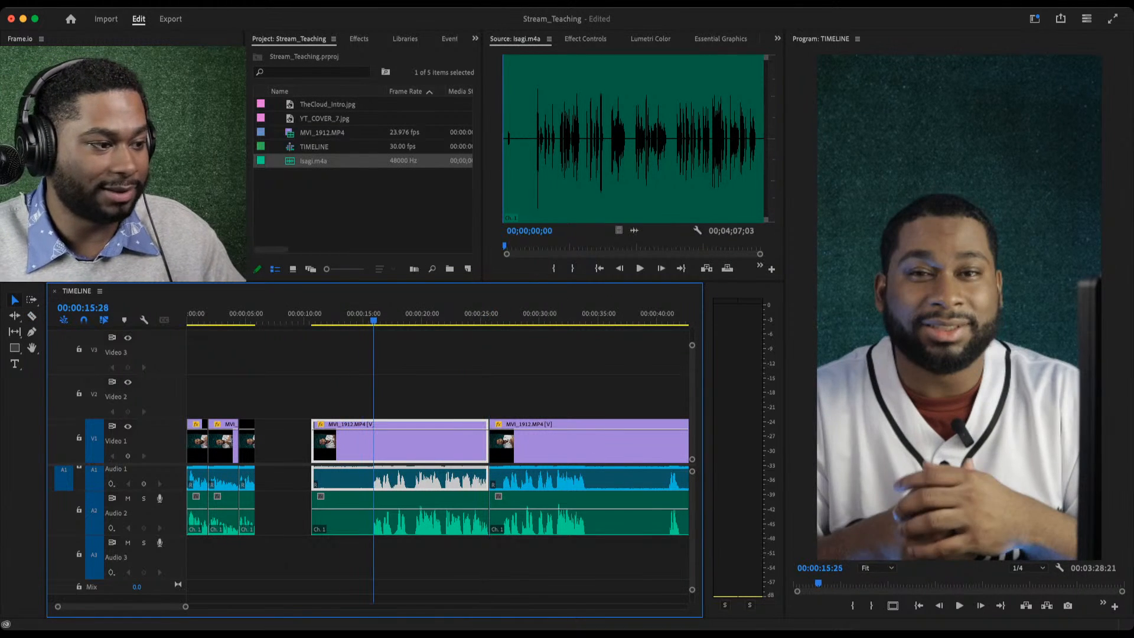
{"action": "key", "text": "q"}
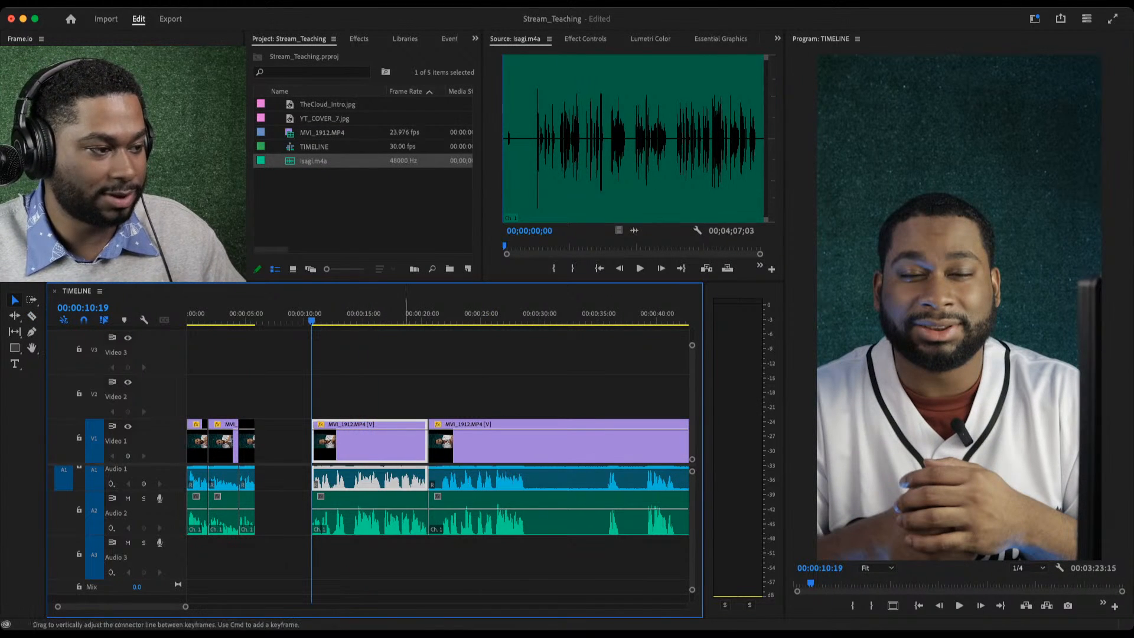
{"action": "left_click_drag", "start_coordinate": [374, 445], "coordinate": [357, 444]}
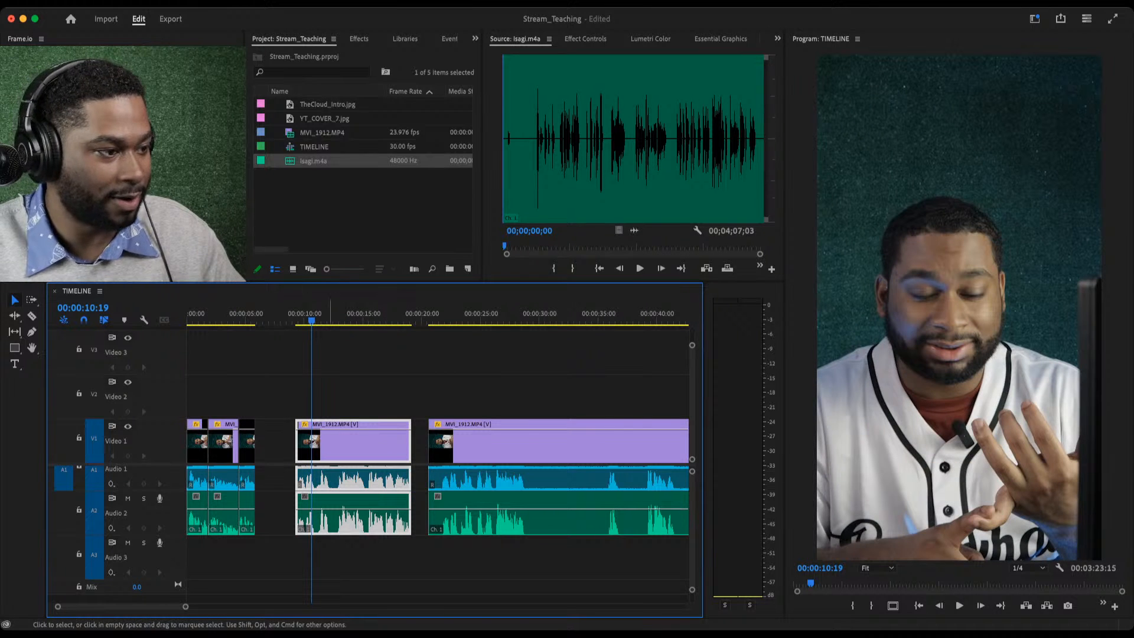
Play through the following clip to find the end of the spoken section and split all tracks at 00:00:28:29.
{"action": "key", "text": "space"}
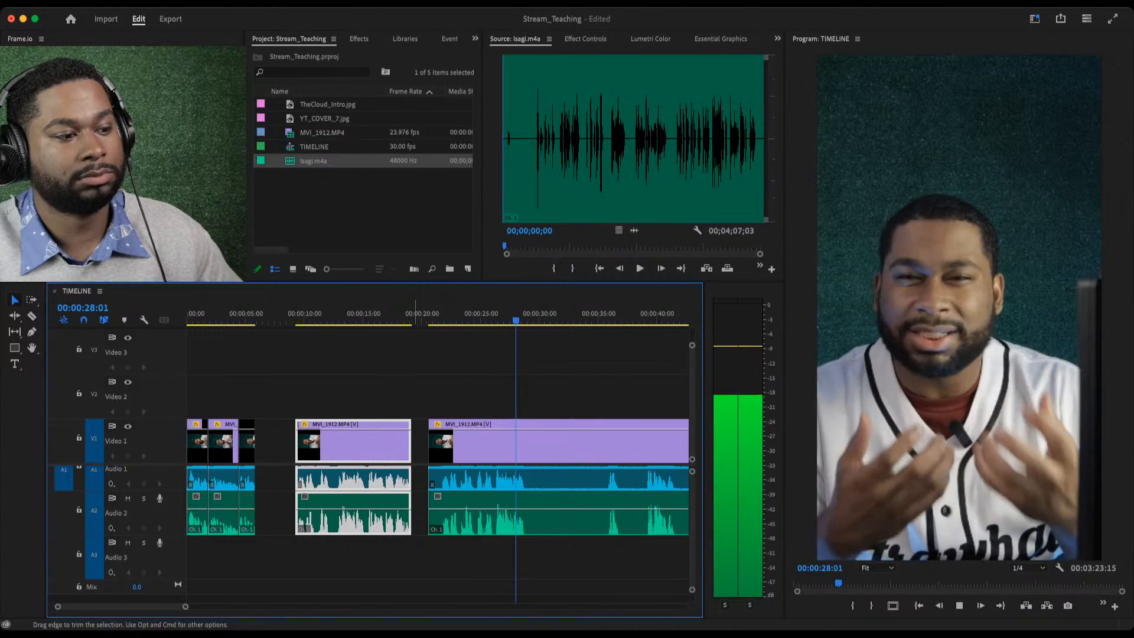
{"action": "key", "text": "space"}
{"action": "left_click", "coordinate": [553, 444]}
{"action": "key", "text": "c"}
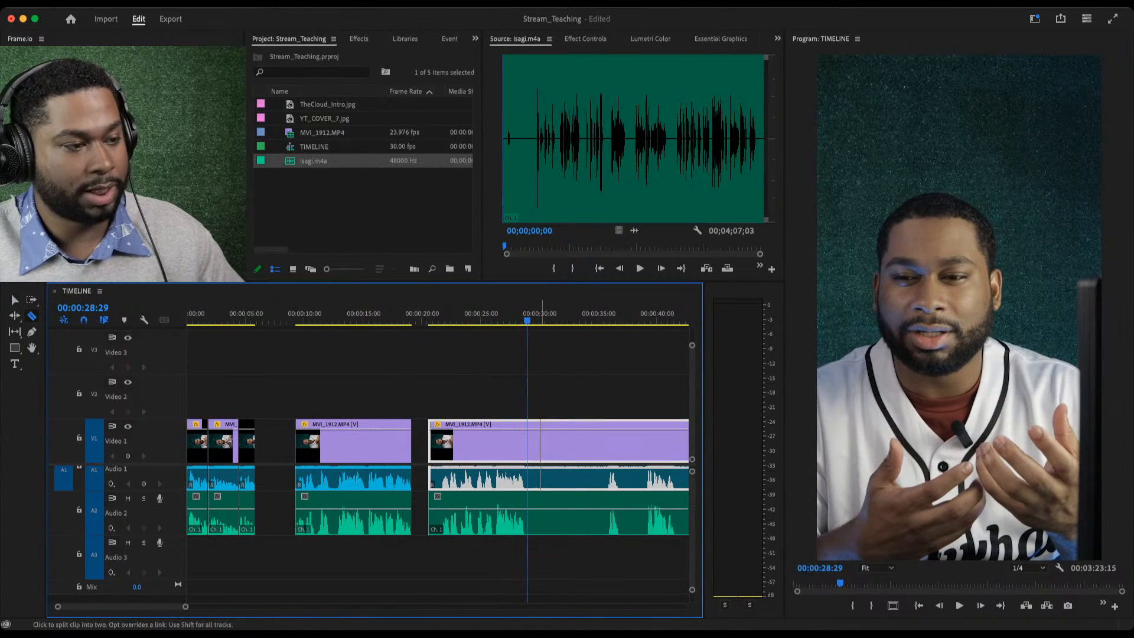
{"action": "left_click", "coordinate": [528, 593], "text": "shift"}
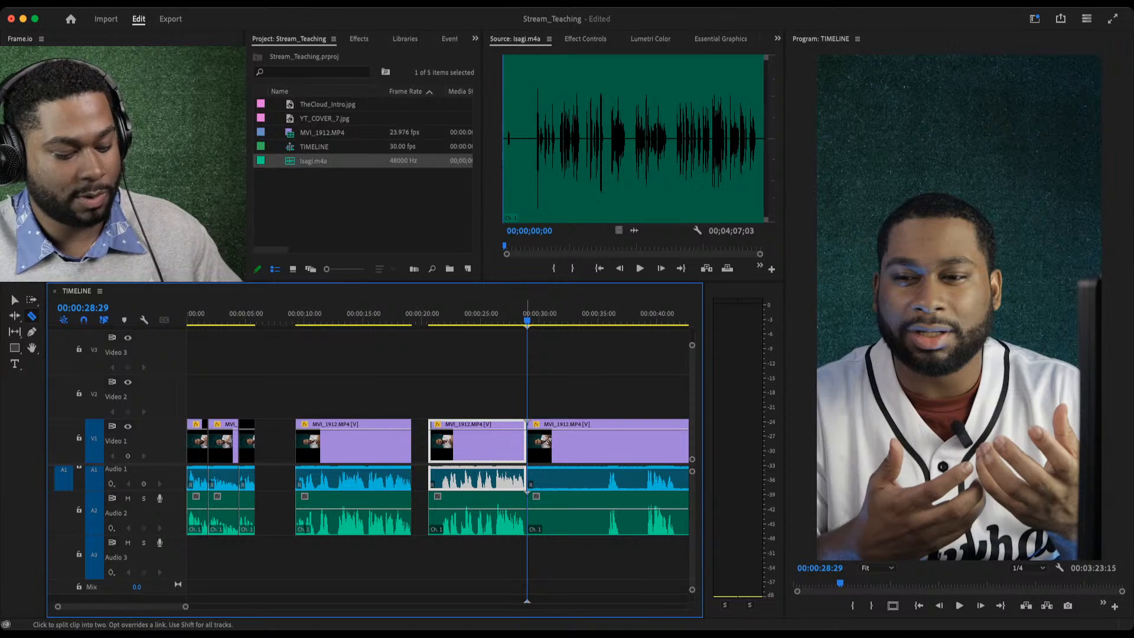
Play back the separated takes and ripple-trim the start of the second take to about 00:00:21:20.
{"action": "key", "text": "v"}
{"action": "left_click", "coordinate": [311, 316]}
{"action": "left_click_drag", "start_coordinate": [312, 320], "coordinate": [242, 320]}
{"action": "key", "text": "space"}
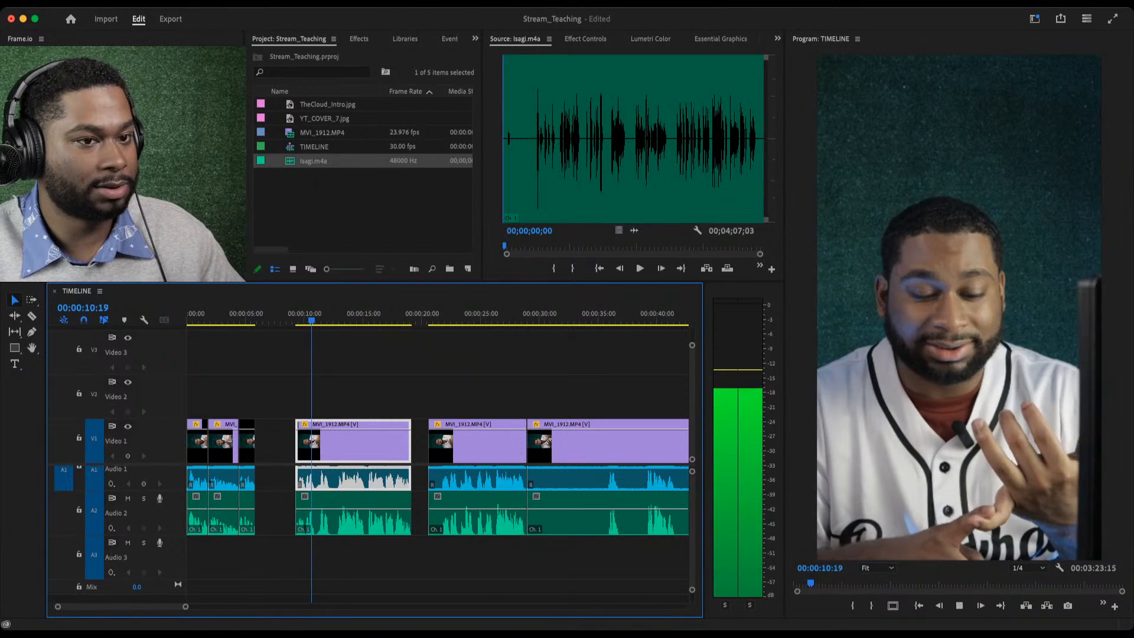
{"action": "left_click_drag", "start_coordinate": [408, 320], "coordinate": [433, 320]}
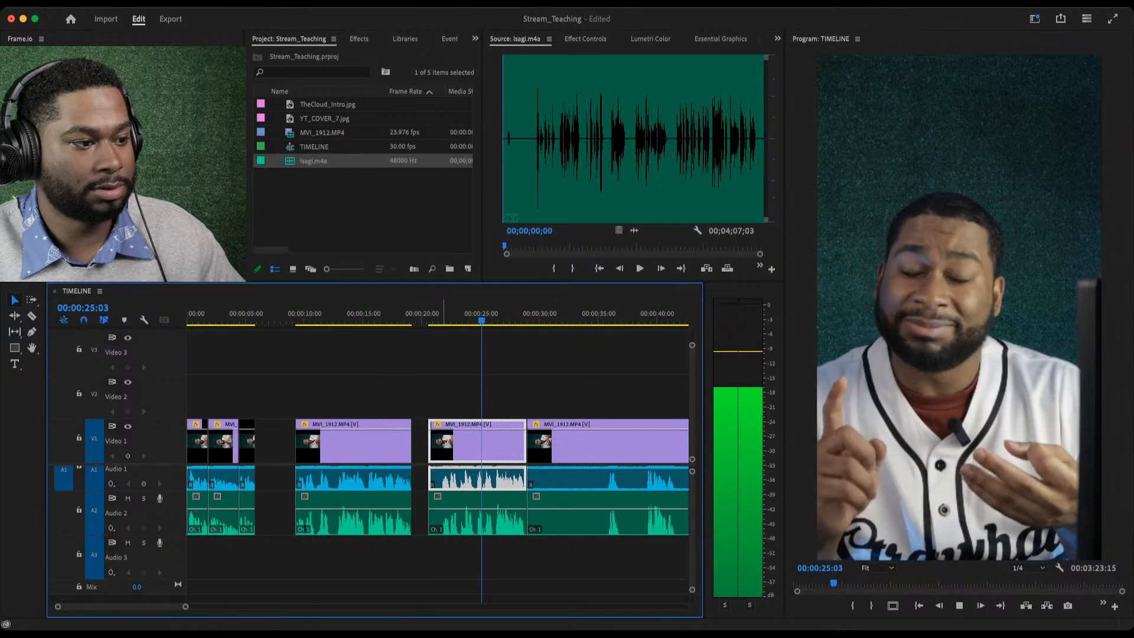
{"action": "left_click_drag", "start_coordinate": [442, 326], "coordinate": [431, 324]}
{"action": "left_click", "coordinate": [433, 319]}
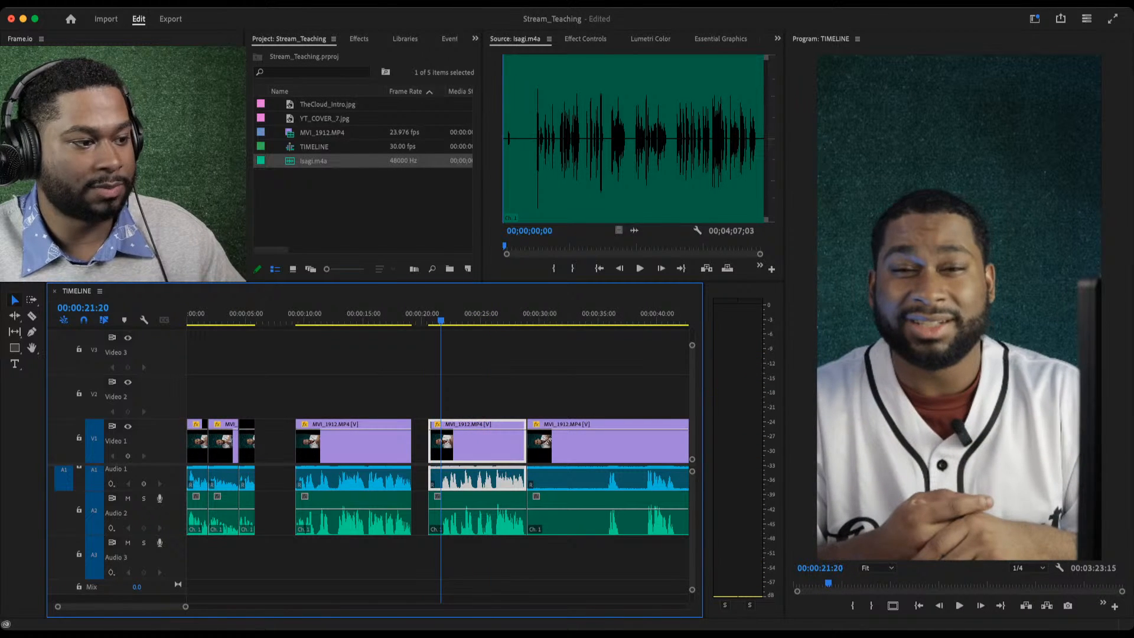
{"action": "key", "text": "q"}
Compare the two takes by playback and split the second take across all tracks at 00:00:23:05.
{"action": "key", "text": "space"}
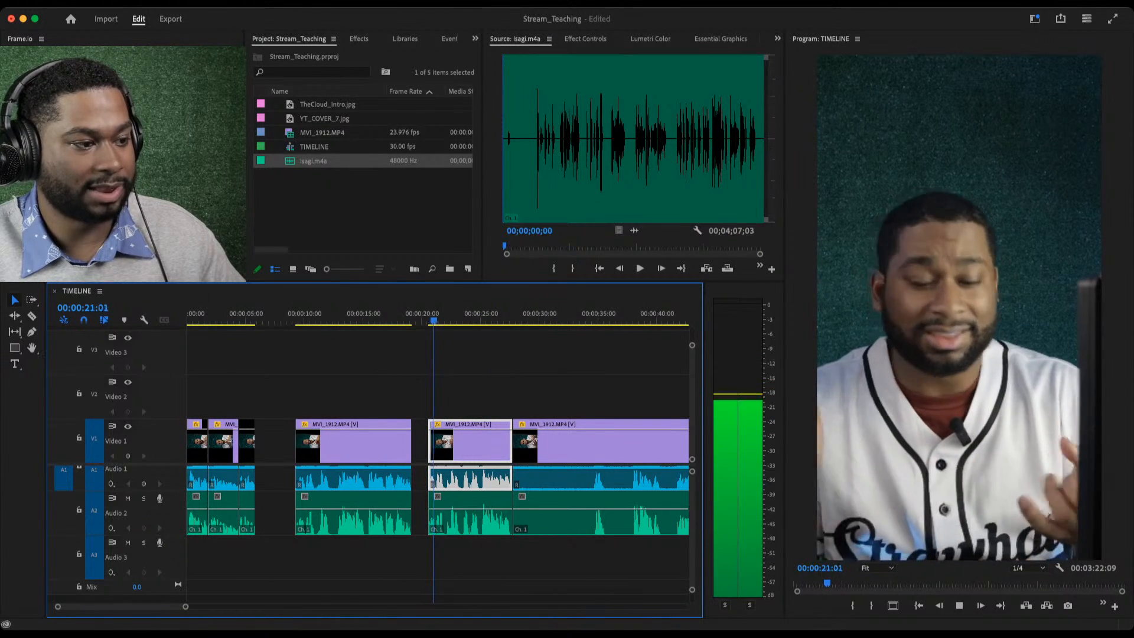
{"action": "left_click_drag", "start_coordinate": [390, 319], "coordinate": [299, 320]}
{"action": "key", "text": "space"}
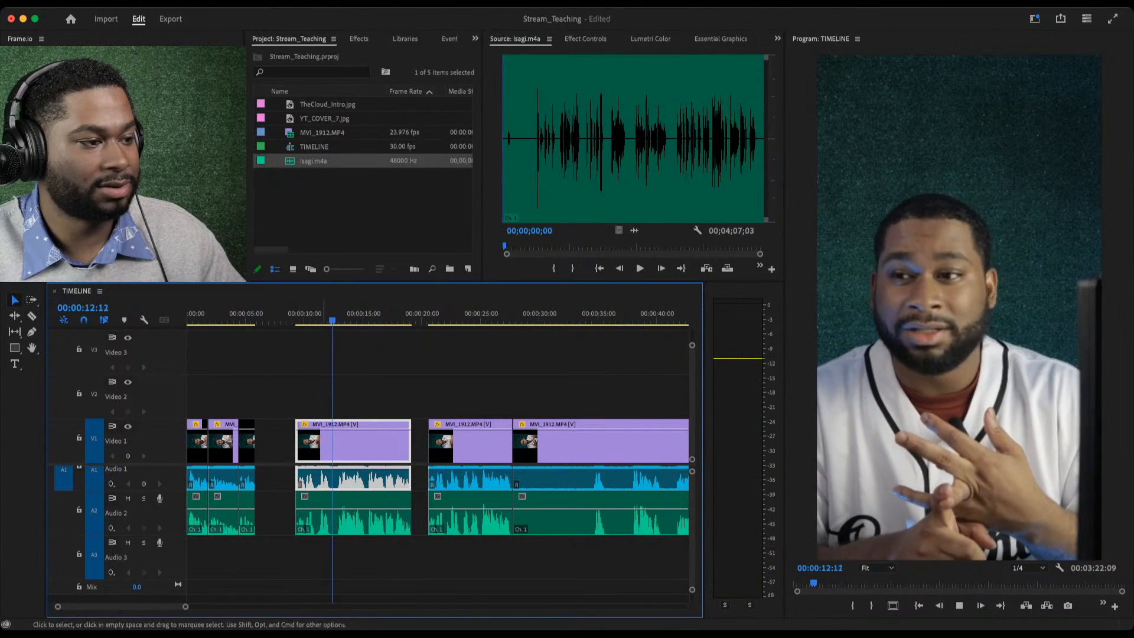
{"action": "left_click", "coordinate": [420, 320]}
{"action": "key", "text": "space"}
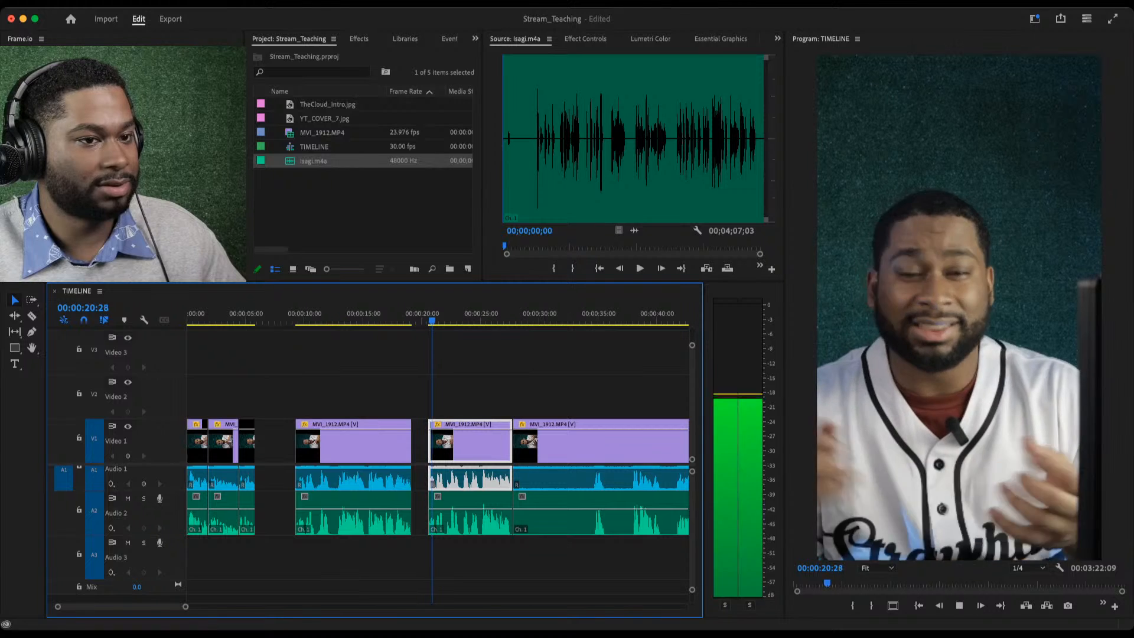
{"action": "key", "text": "space"}
{"action": "key", "text": "space"}
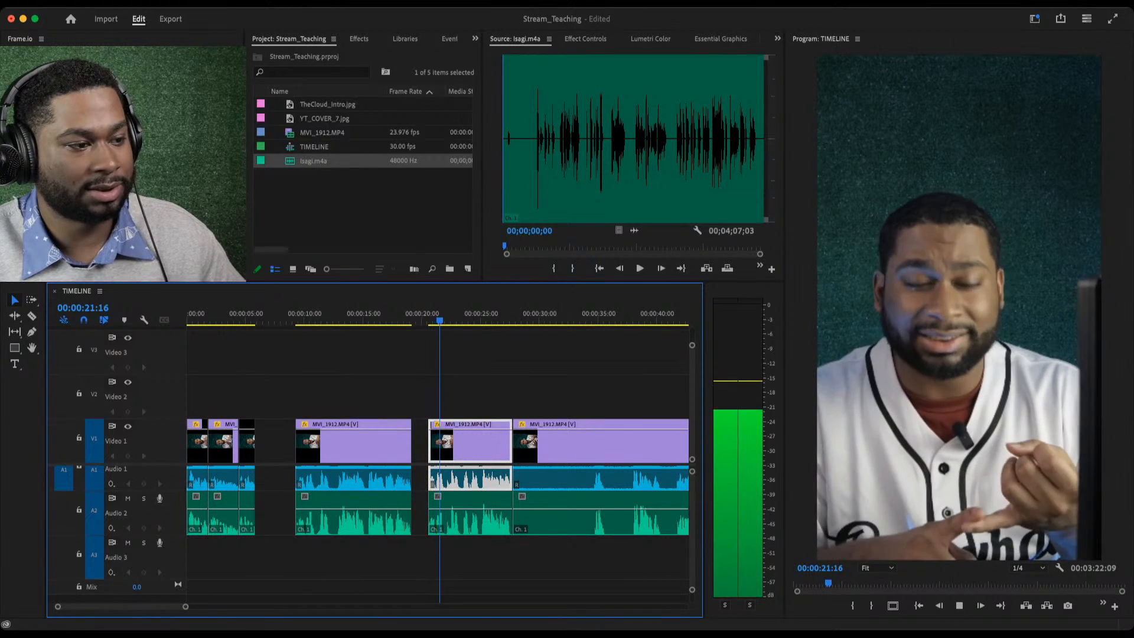
{"action": "key", "text": "space"}
{"action": "key", "text": "c"}
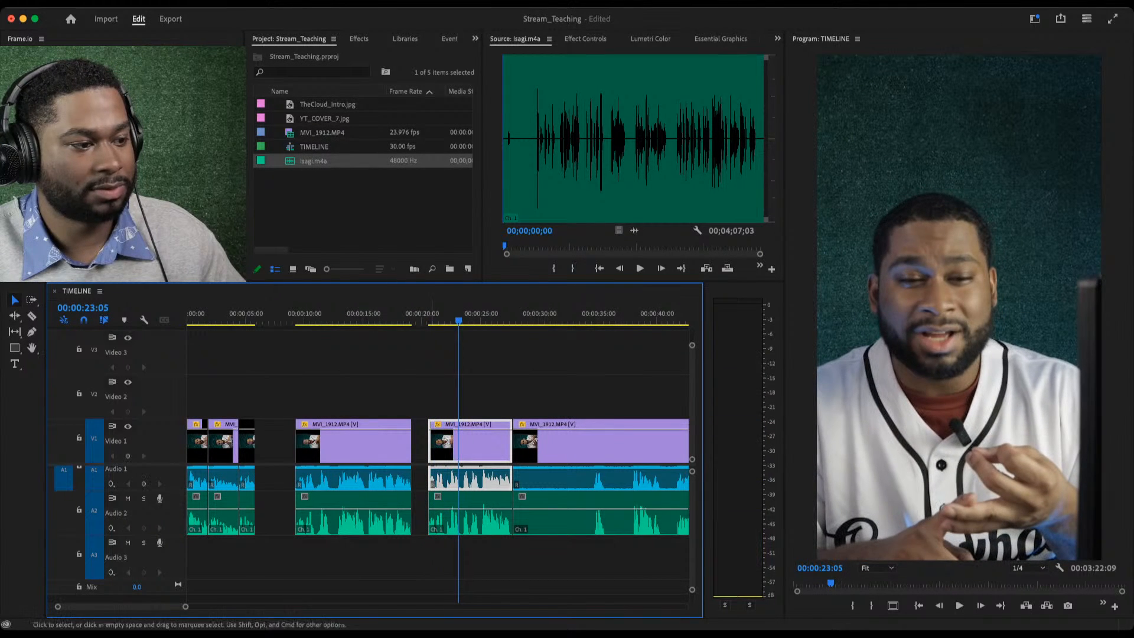
{"action": "left_click", "coordinate": [458, 443], "text": "shift"}
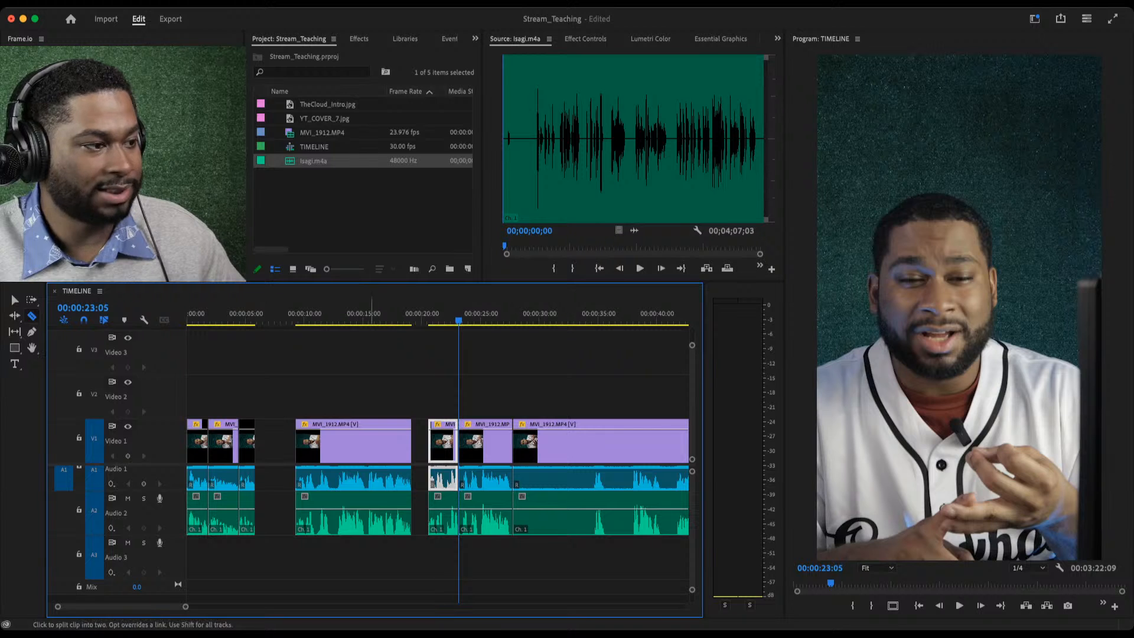
Play the earlier take and split it across all tracks at 00:00:15:05.
{"action": "left_click_drag", "start_coordinate": [368, 315], "coordinate": [367, 314]}
{"action": "key", "text": "space"}
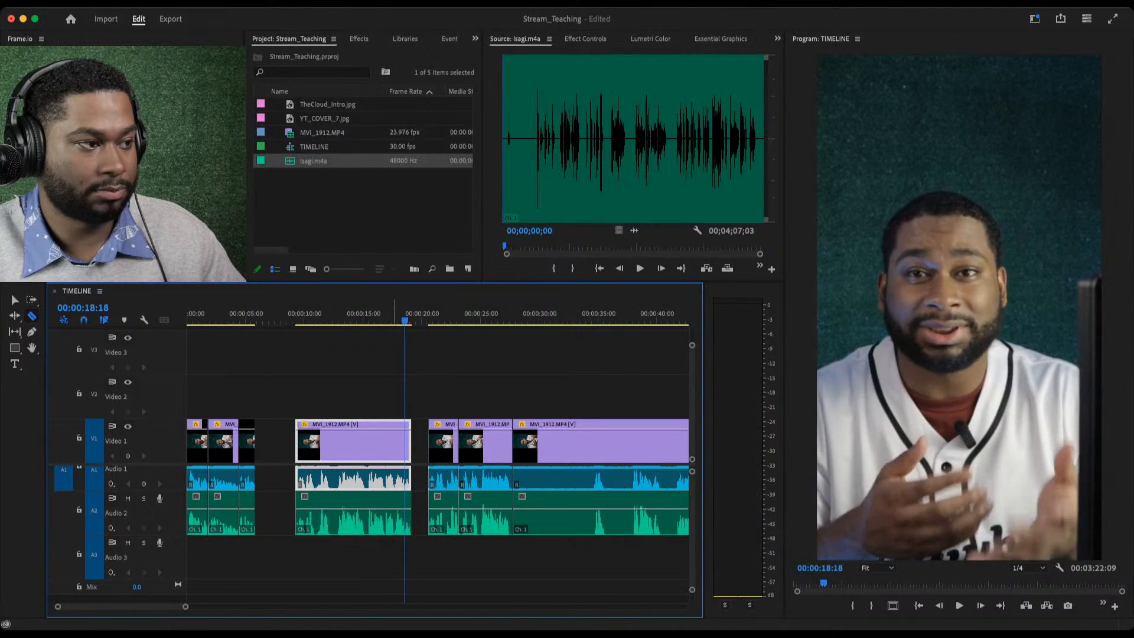
{"action": "key", "text": "space"}
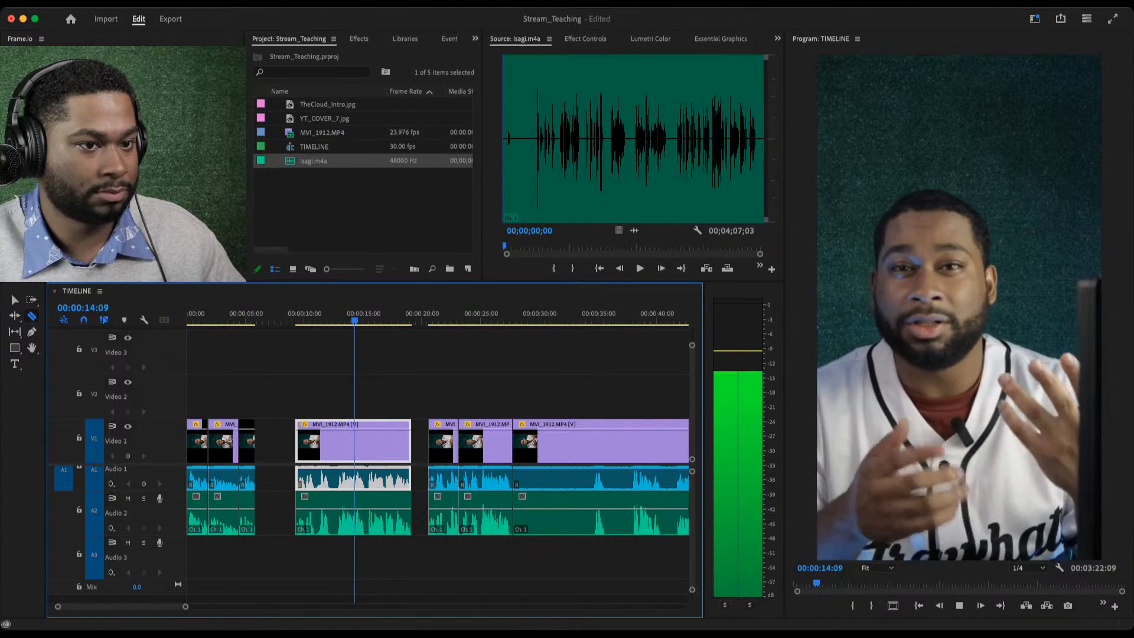
{"action": "key", "text": "space"}
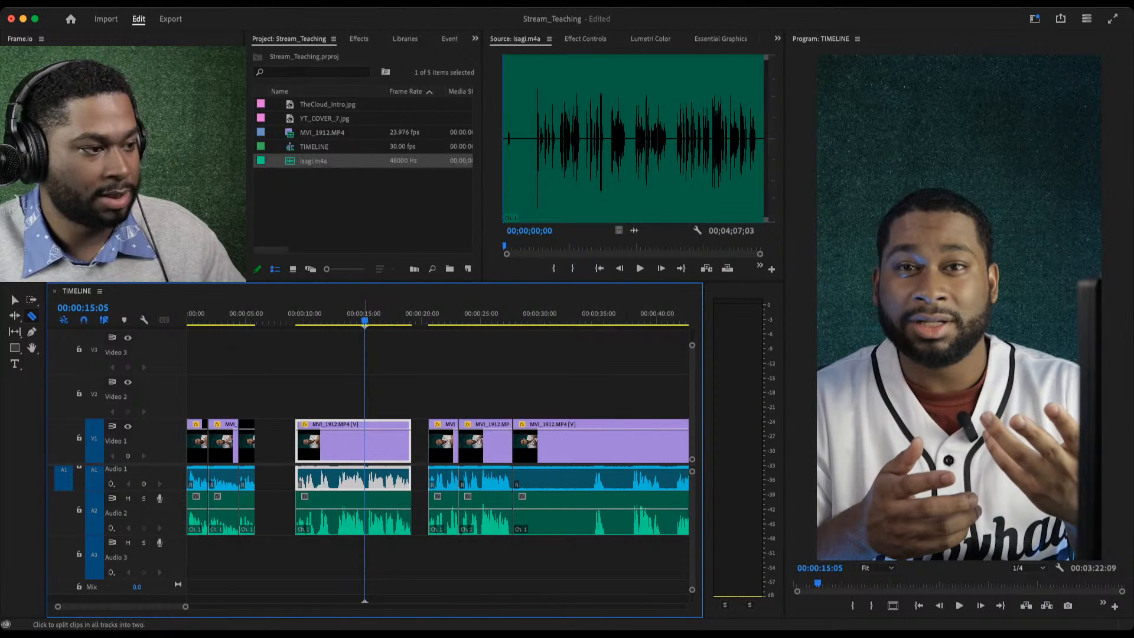
{"action": "key", "text": "super+k"}
Ripple-trim the start of the clip before that cut to about 00:00:12:26 and close the gap in front of it.
{"action": "left_click_drag", "start_coordinate": [365, 314], "coordinate": [344, 314]}
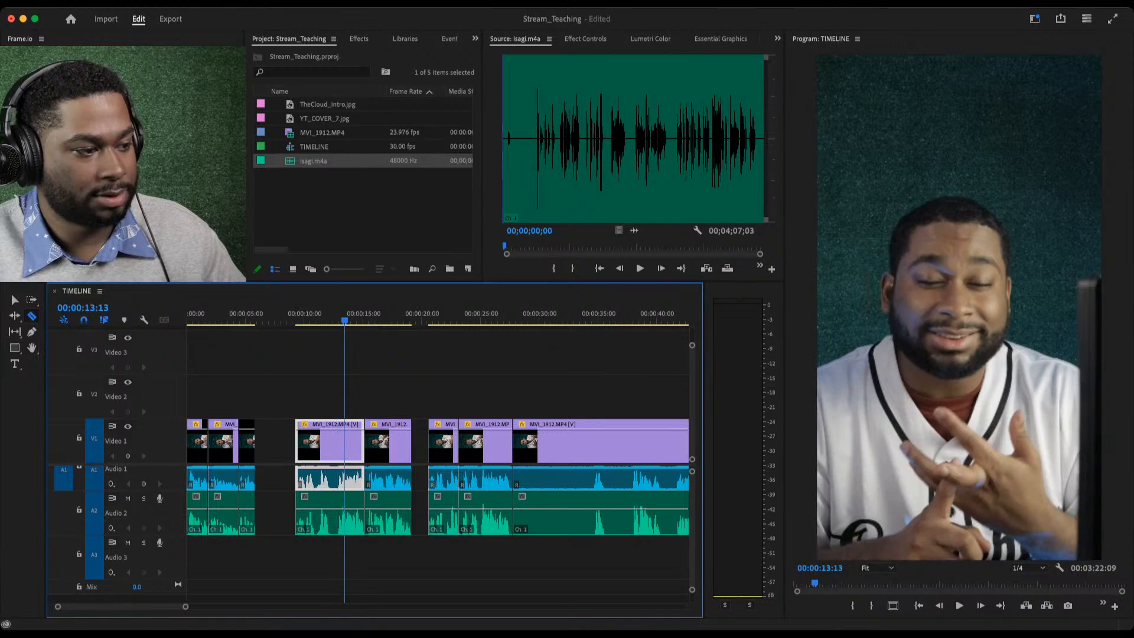
{"action": "key", "text": "space"}
{"action": "left_click", "coordinate": [344, 315]}
{"action": "left_click", "coordinate": [336, 314]}
{"action": "key", "text": "space"}
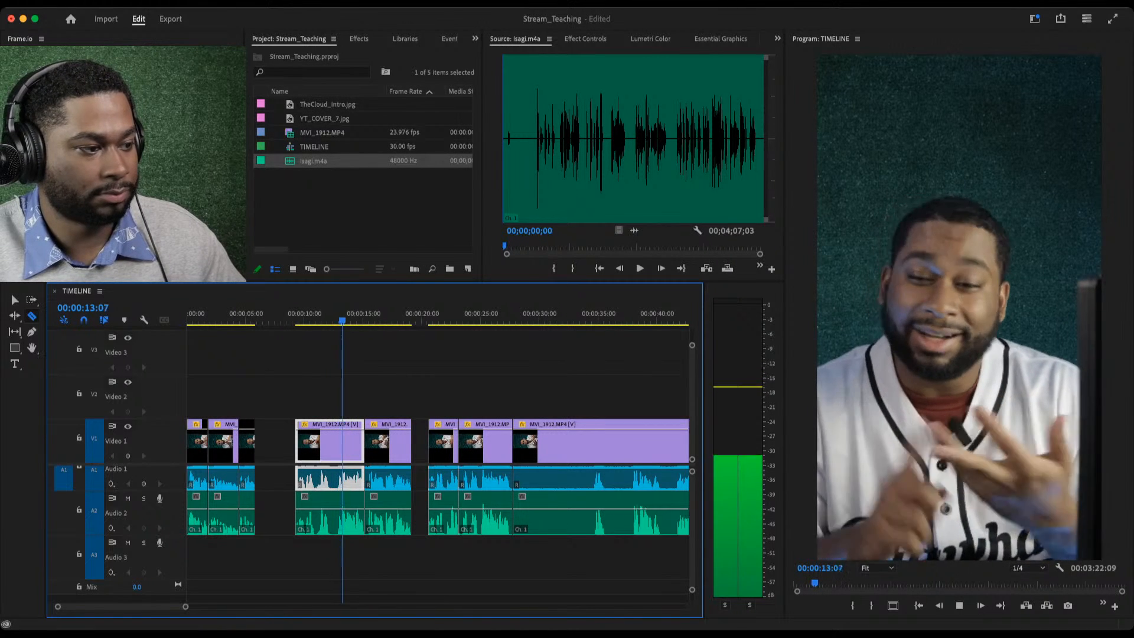
{"action": "left_click", "coordinate": [338, 315]}
{"action": "key", "text": "space"}
{"action": "key", "text": "space"}
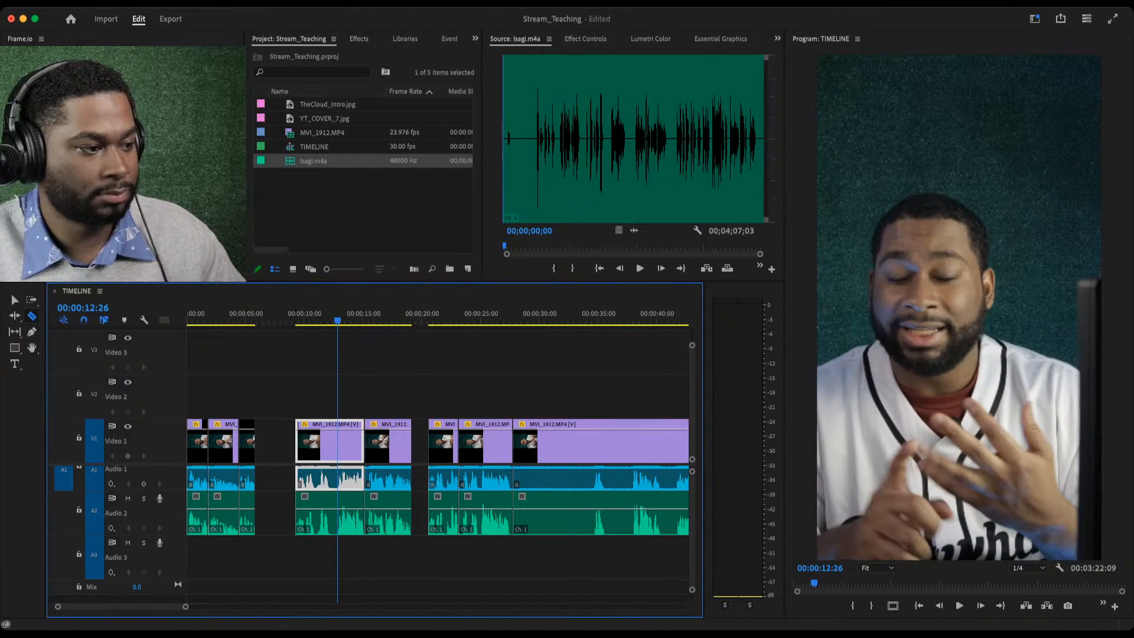
{"action": "key", "text": "q"}
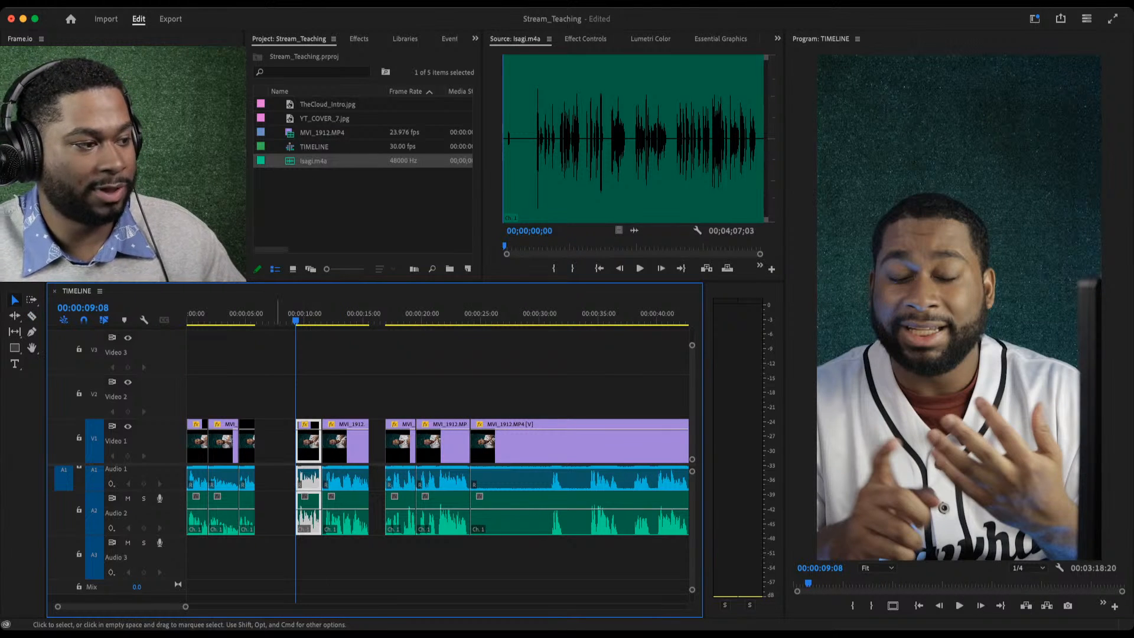
{"action": "left_click", "coordinate": [274, 440]}
{"action": "key", "text": "BackSpace"}
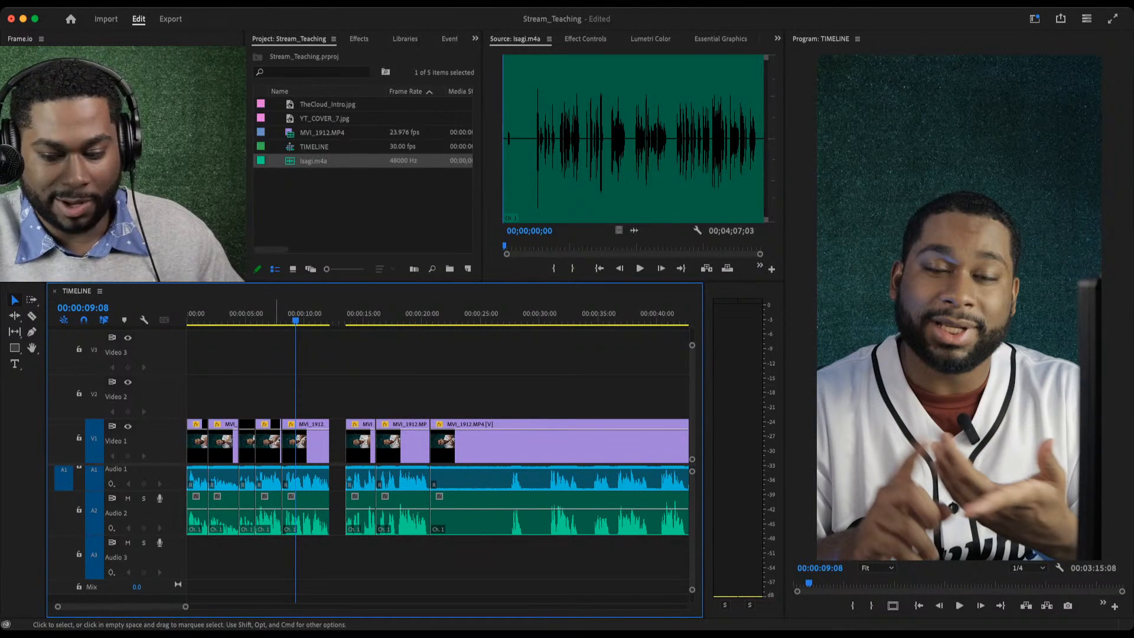
Play back the assembled opening from the start and check the pacing of the joins through the first takes.
{"action": "left_click_drag", "start_coordinate": [271, 314], "coordinate": [252, 314]}
{"action": "key", "text": "space"}
{"action": "key", "text": "space"}
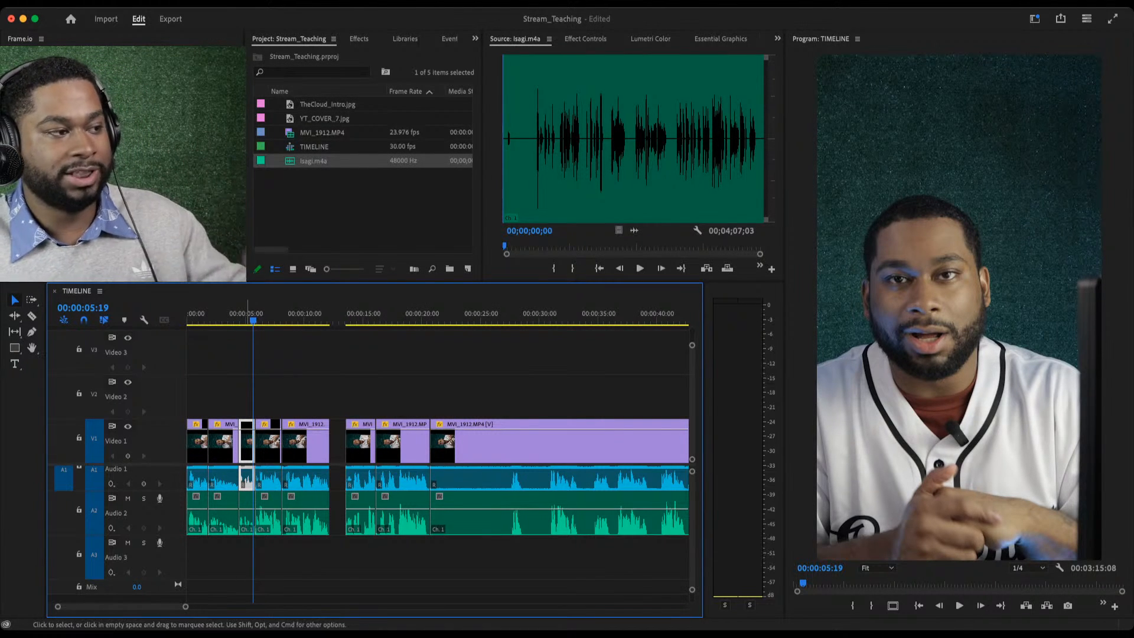
{"action": "key", "text": "Right"}
{"action": "key", "text": "Right"}
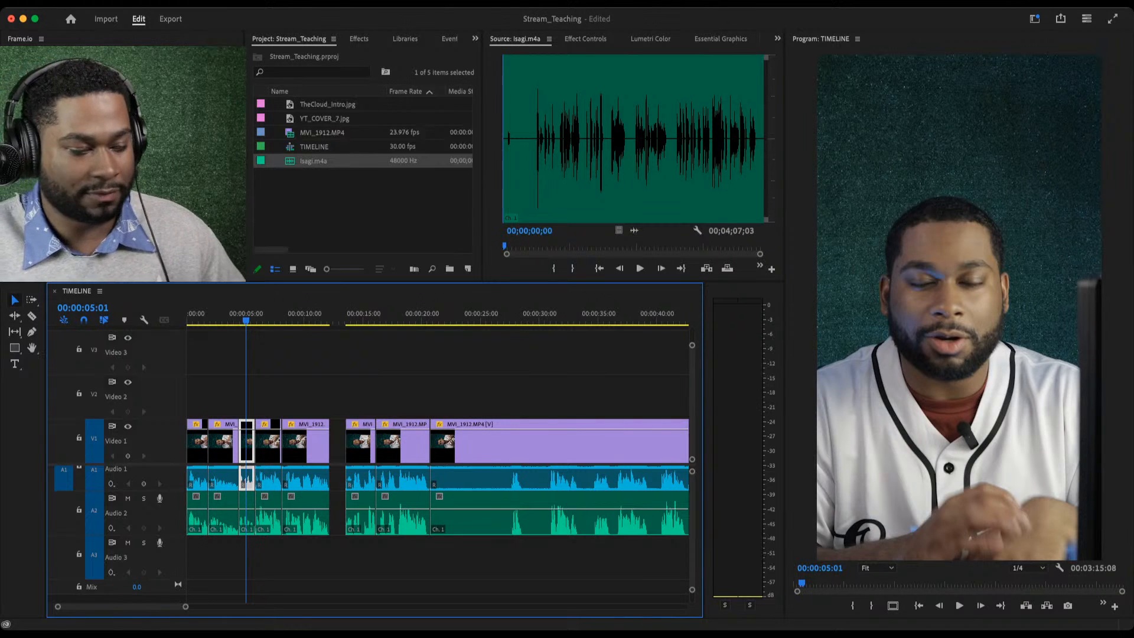
{"action": "left_click_drag", "start_coordinate": [245, 320], "coordinate": [197, 320]}
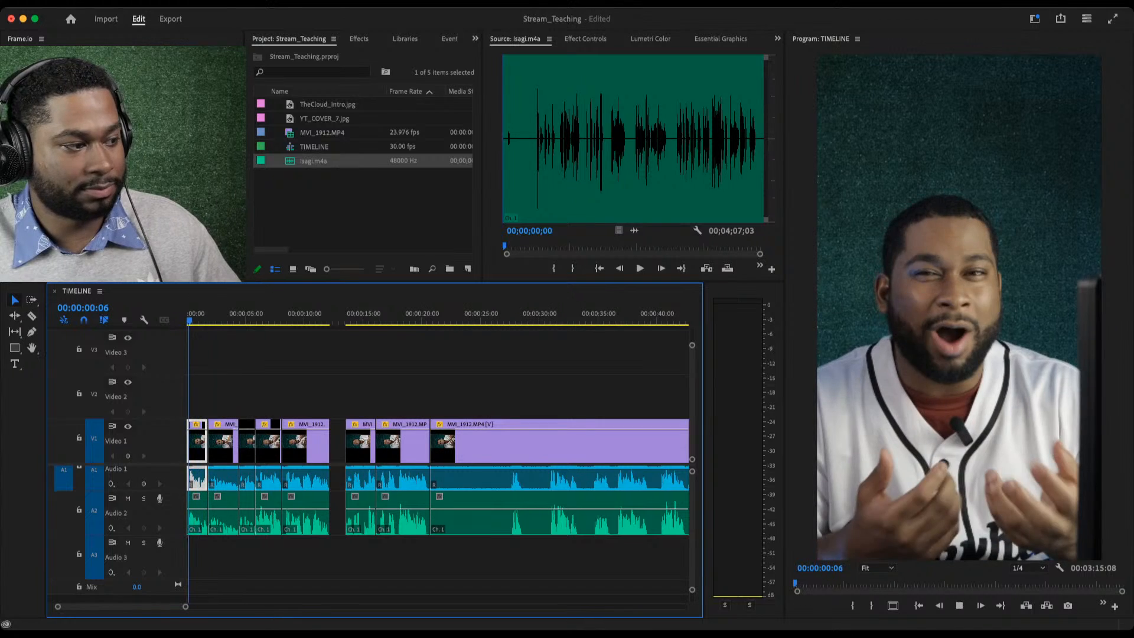
{"action": "key", "text": "space"}
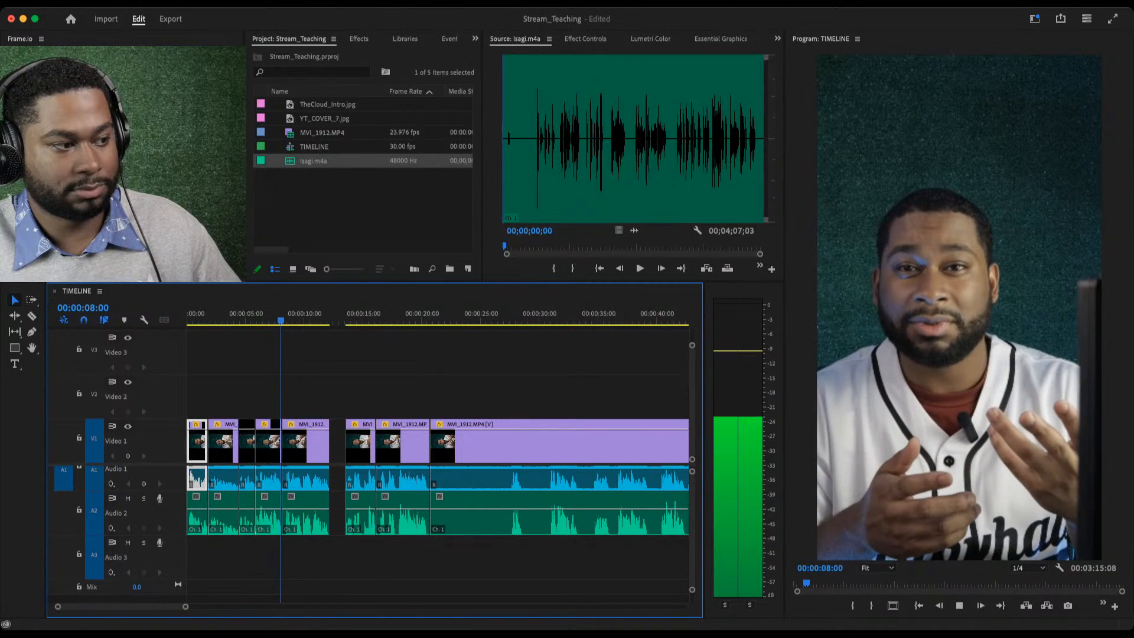
{"action": "key", "text": "space"}
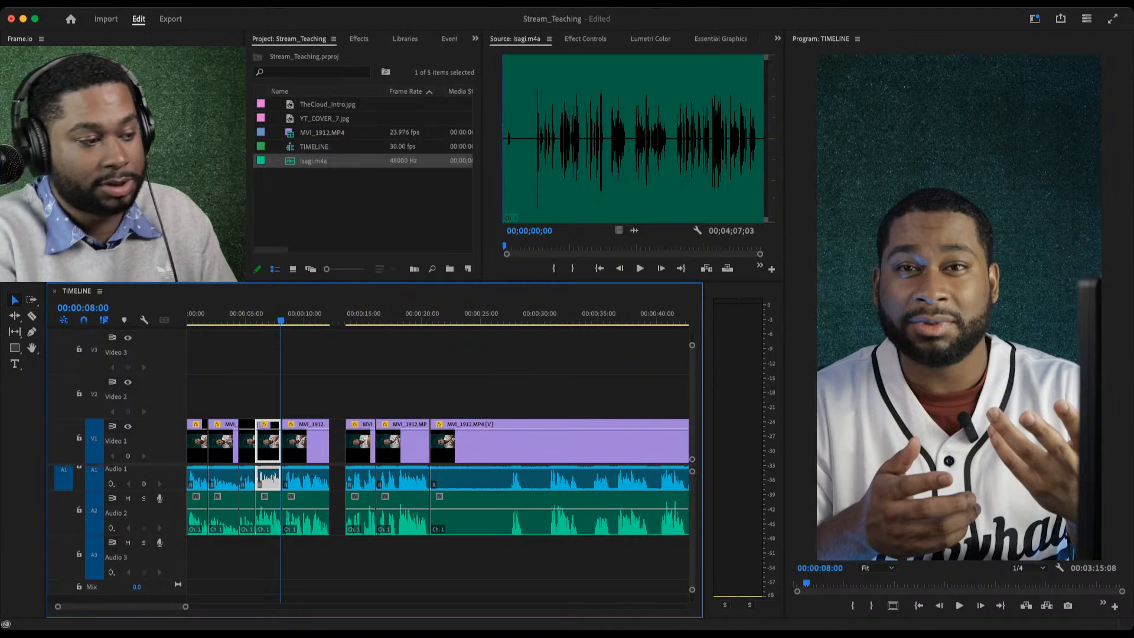
{"action": "key", "text": "space"}
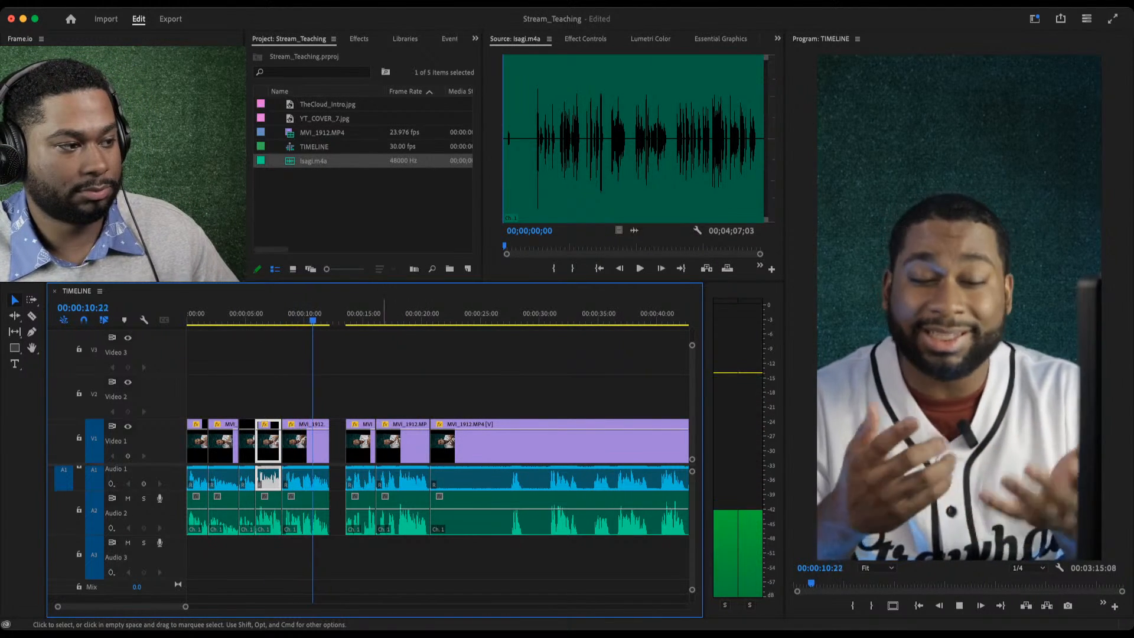
Play the clips after the remaining gap and ripple-trim the start of the second one to 00:00:18:01.
{"action": "left_click", "coordinate": [371, 319]}
{"action": "key", "text": "space"}
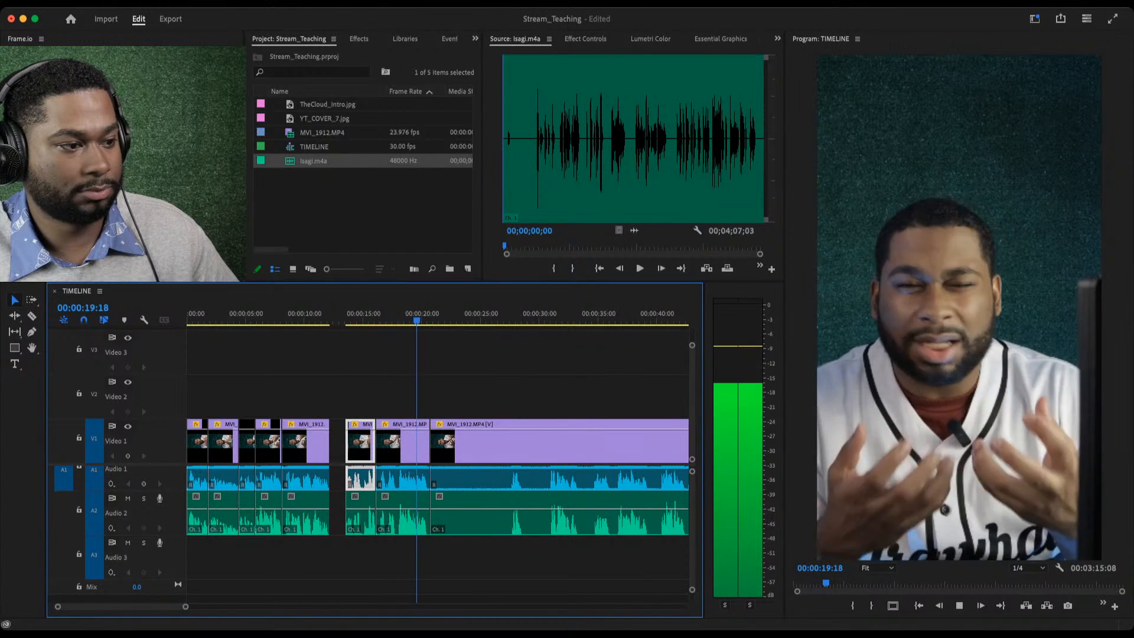
{"action": "key", "text": "space"}
{"action": "left_click_drag", "start_coordinate": [428, 320], "coordinate": [398, 320]}
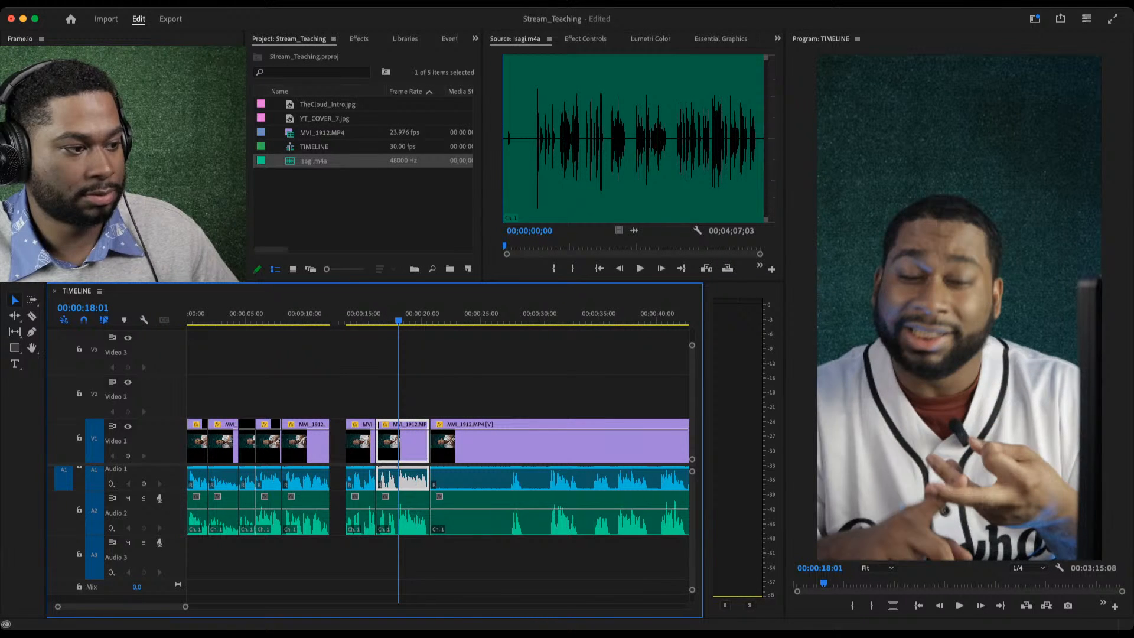
{"action": "key", "text": "q"}
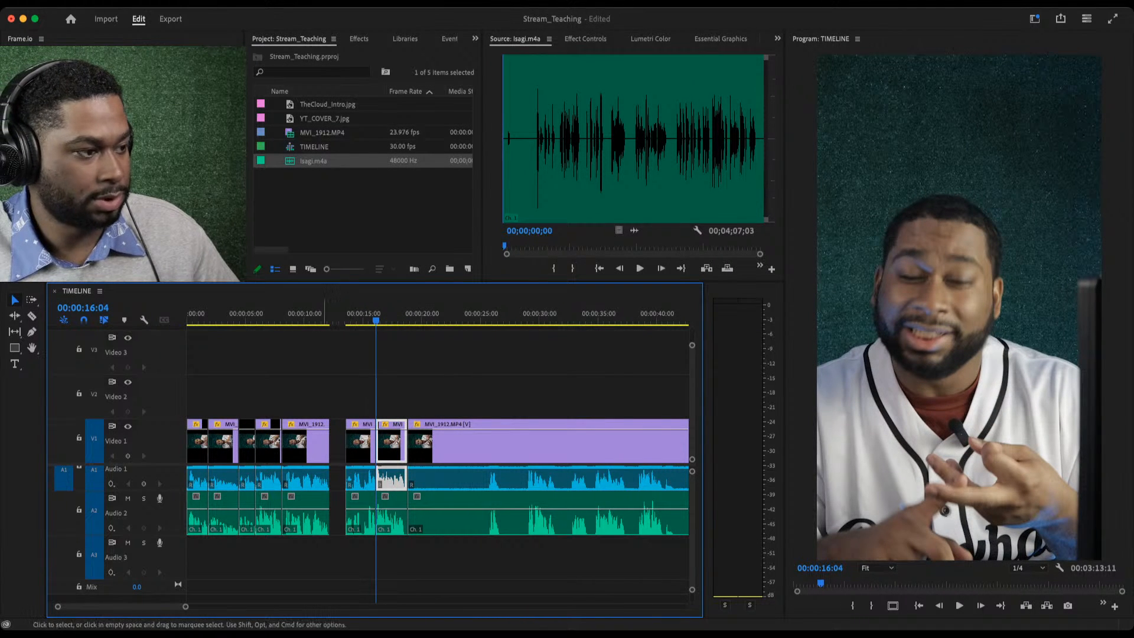
Try replacing the fifth clip with the take that starts at 00:00:16:04, closing the gap in front of it.
{"action": "left_click_drag", "start_coordinate": [306, 316], "coordinate": [297, 316]}
{"action": "key", "text": "space"}
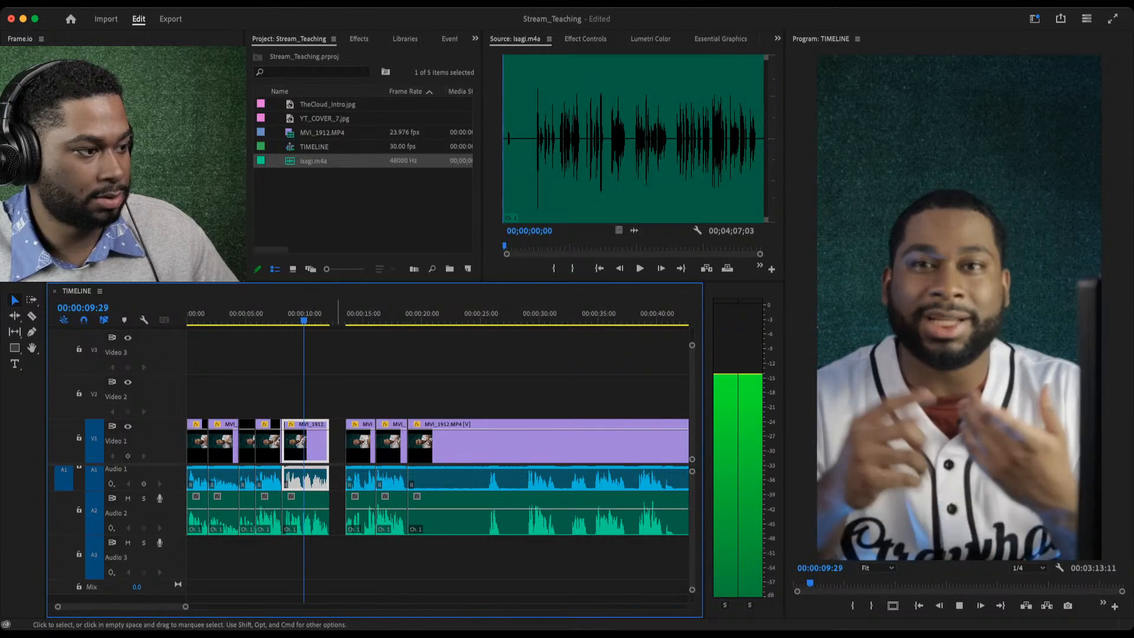
{"action": "key", "text": "space"}
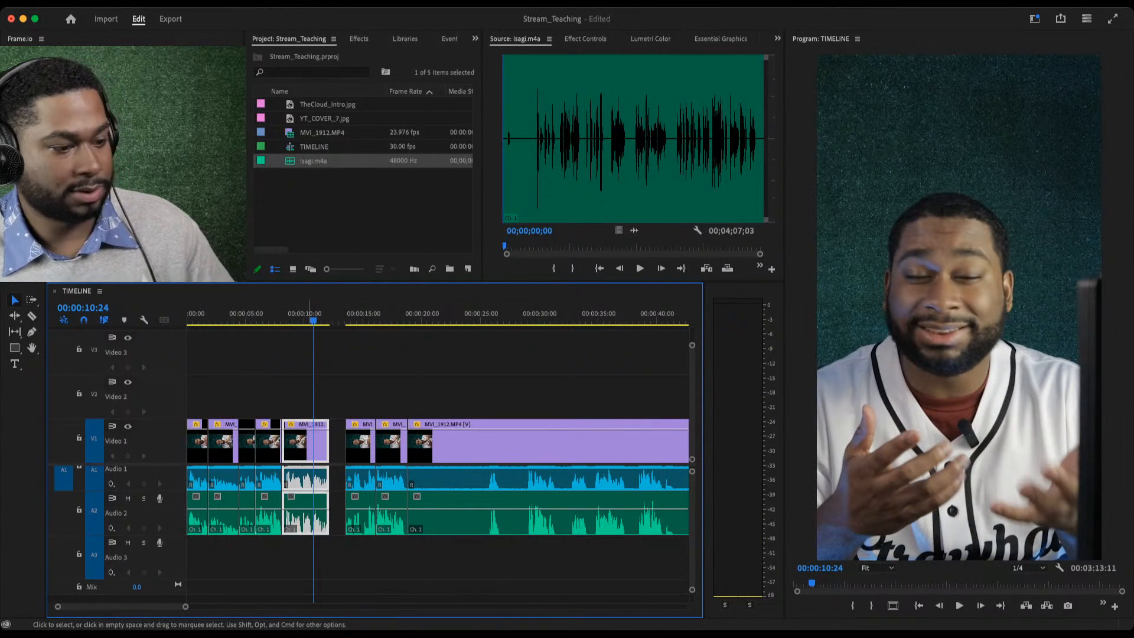
{"action": "key", "text": "Delete"}
{"action": "left_click_drag", "start_coordinate": [391, 440], "coordinate": [320, 440]}
{"action": "left_click", "coordinate": [300, 440]}
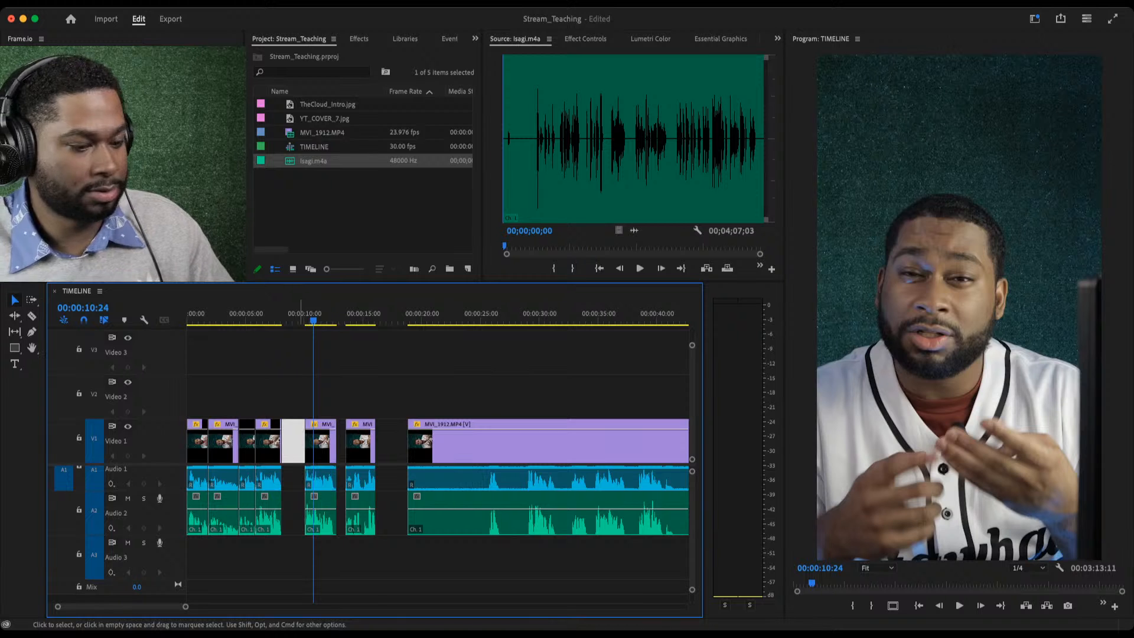
{"action": "key", "text": "Delete"}
Play across the new join, and try removing the fourth clip and closing the gap it leaves.
{"action": "left_click", "coordinate": [273, 314]}
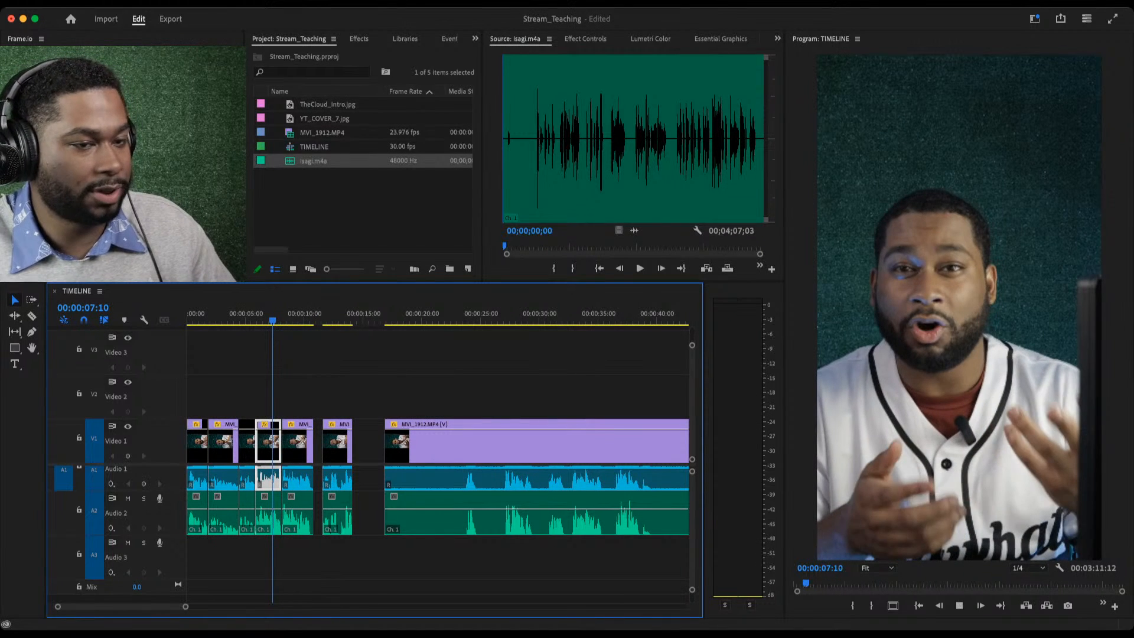
{"action": "key", "text": "space"}
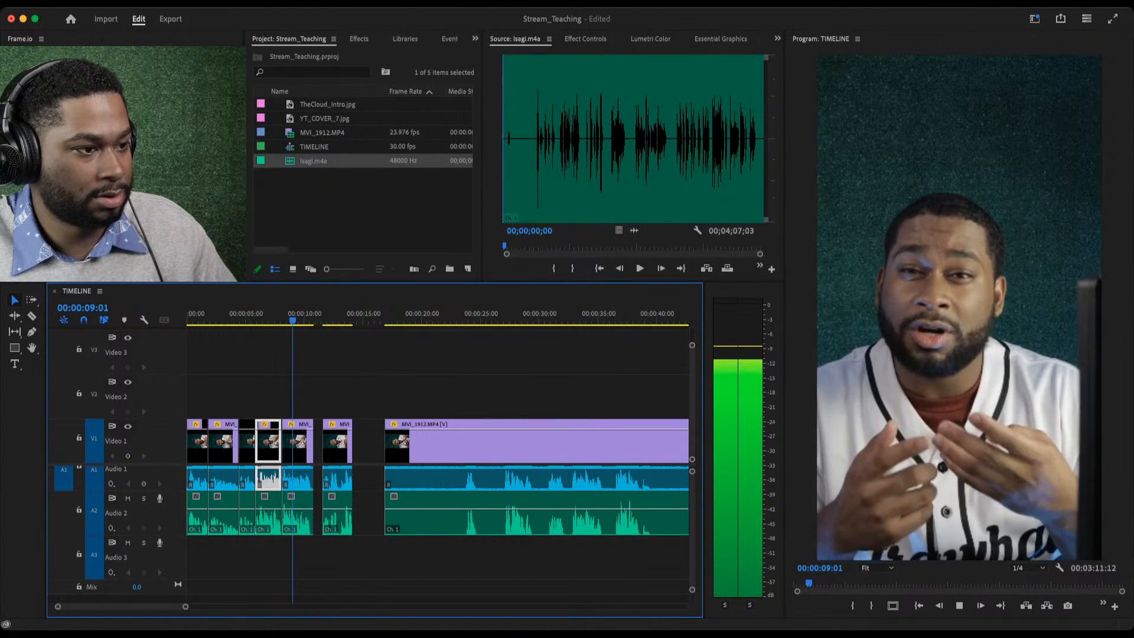
{"action": "key", "text": "space"}
{"action": "key", "text": "Delete"}
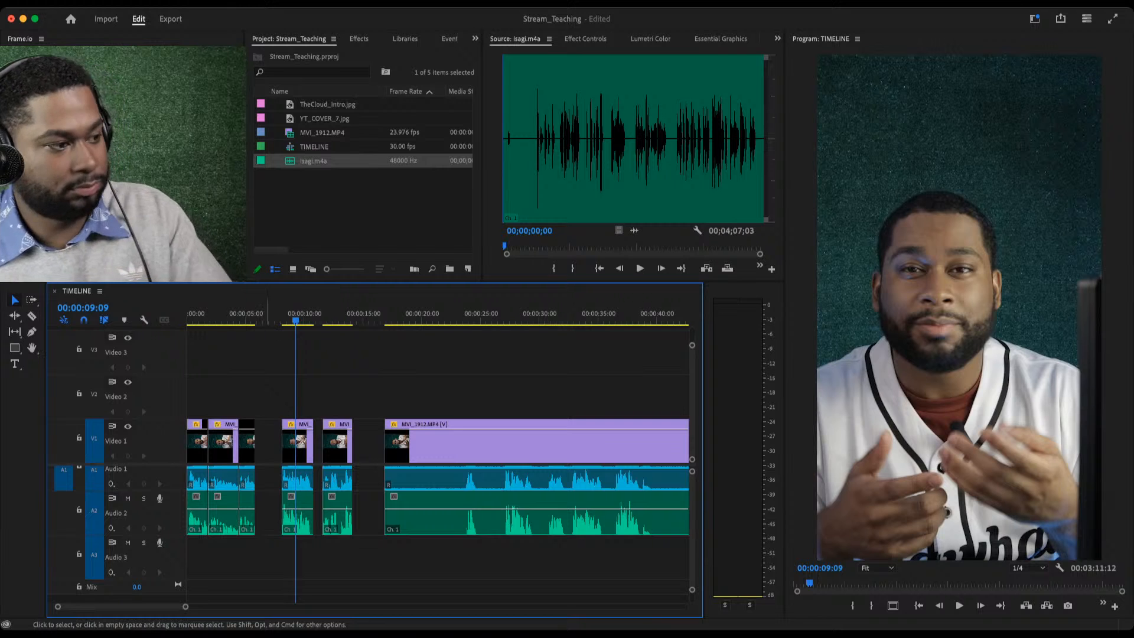
{"action": "key", "text": "Delete"}
Play back the shortened opening from the second and third clips to check how the moved take follows on.
{"action": "left_click_drag", "start_coordinate": [259, 316], "coordinate": [251, 316]}
{"action": "key", "text": "space"}
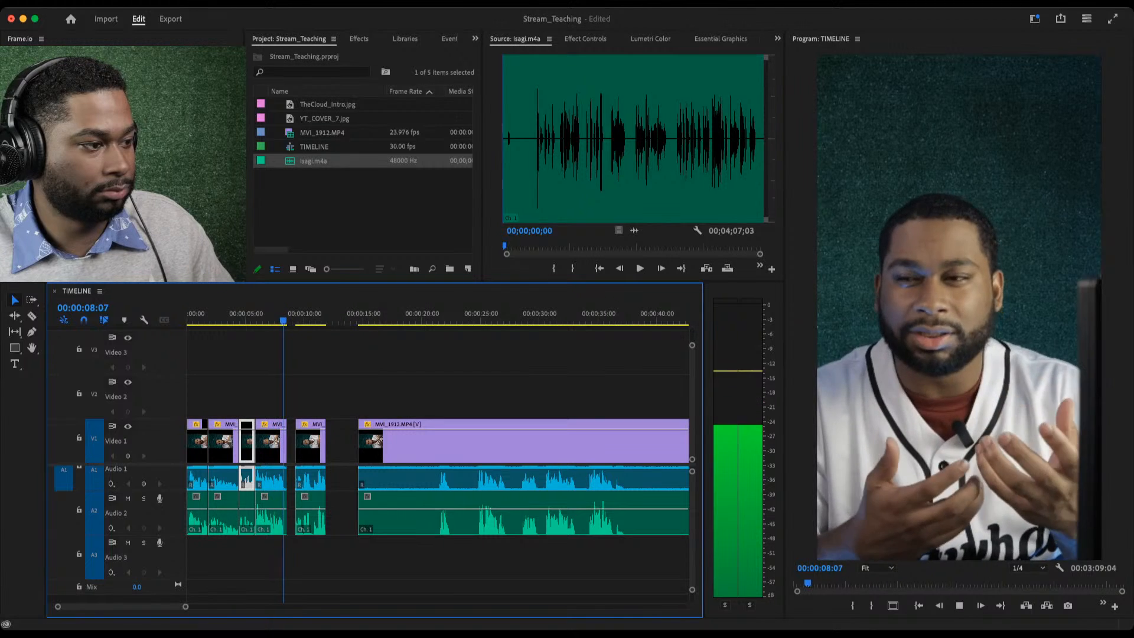
{"action": "left_click_drag", "start_coordinate": [244, 316], "coordinate": [228, 316]}
{"action": "key", "text": "space"}
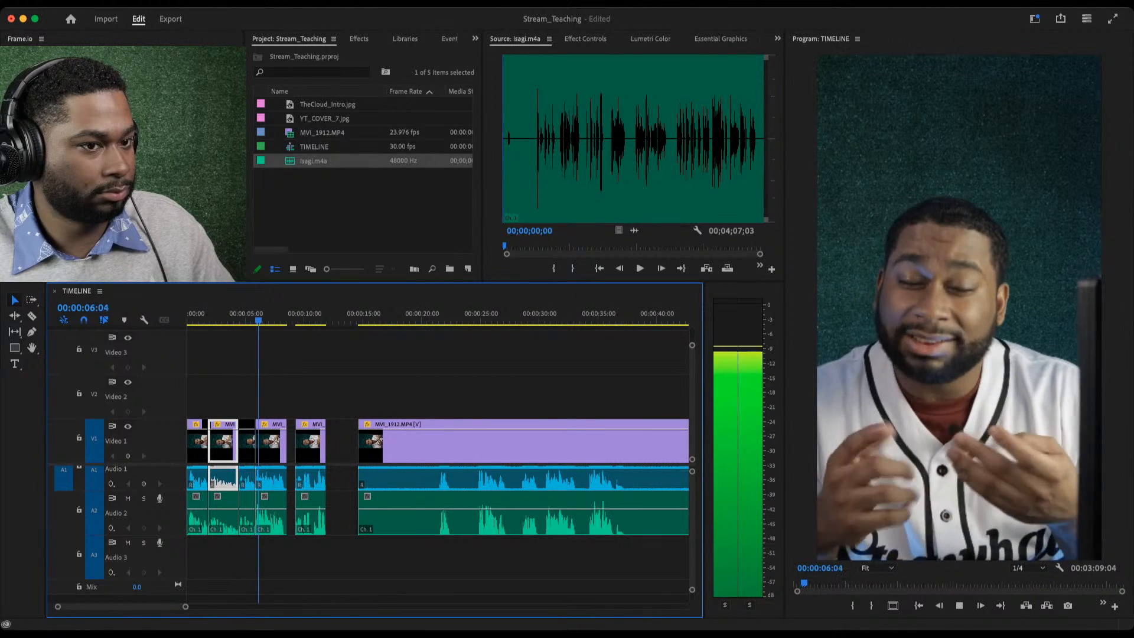
{"action": "key", "text": "space"}
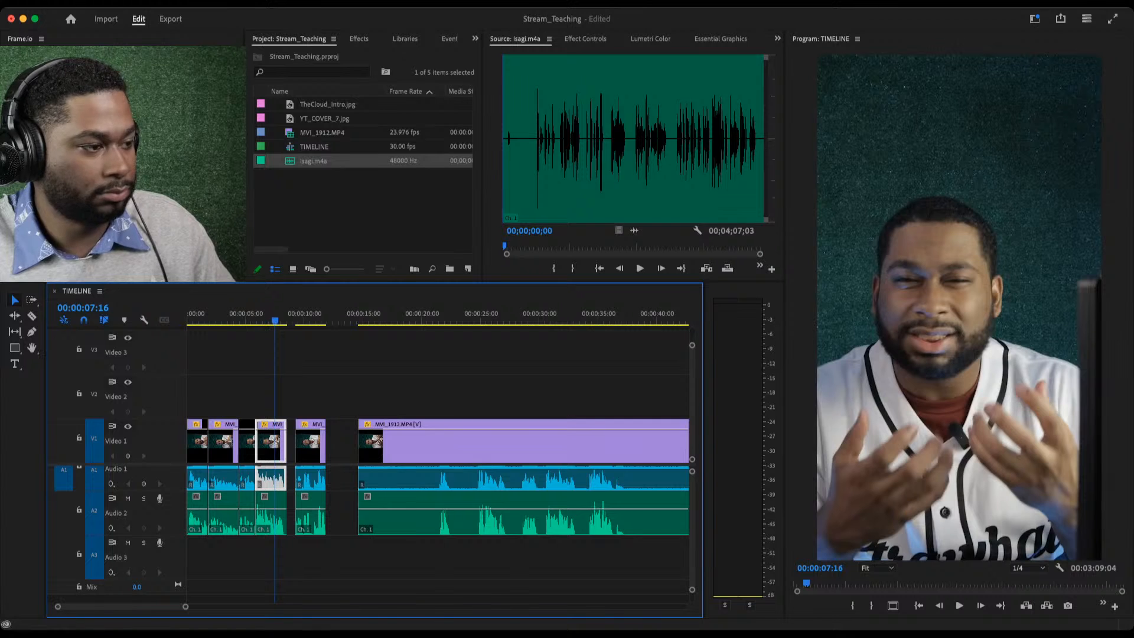
Undo the clip deletions, gap closings and take move to restore the original fourth and fifth clips.
{"action": "key", "text": "super+z"}
{"action": "key", "text": "super+z"}
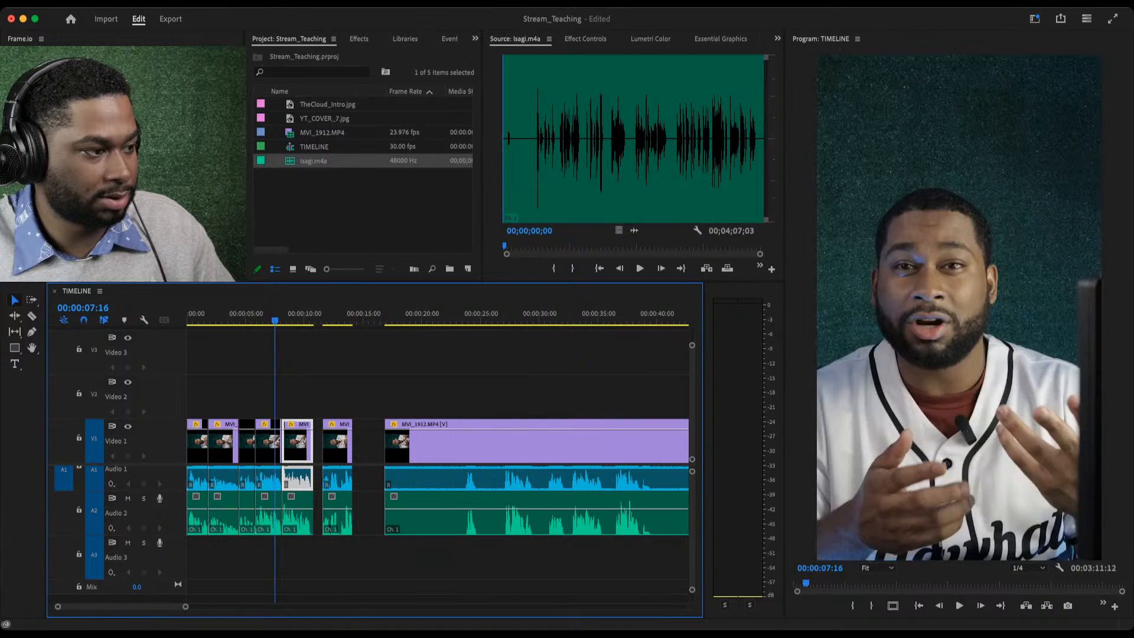
{"action": "key", "text": "super+z"}
{"action": "key", "text": "super+z"}
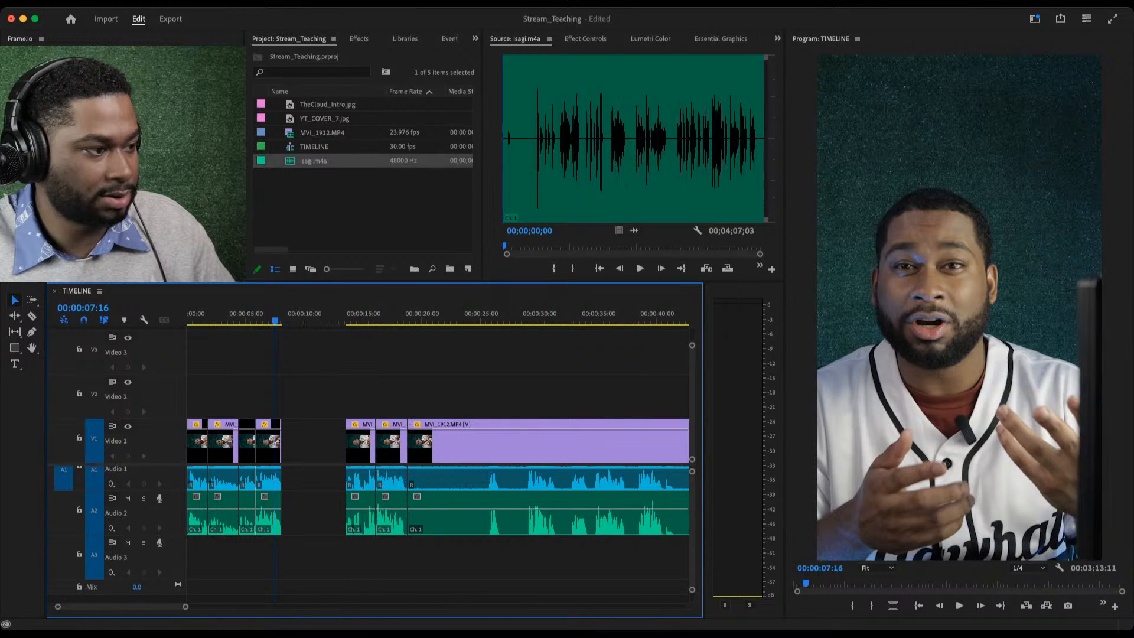
{"action": "key", "text": "super+z"}
Replay the sequence from the third clip into the fifth clip to judge the restored takes.
{"action": "key", "text": "space"}
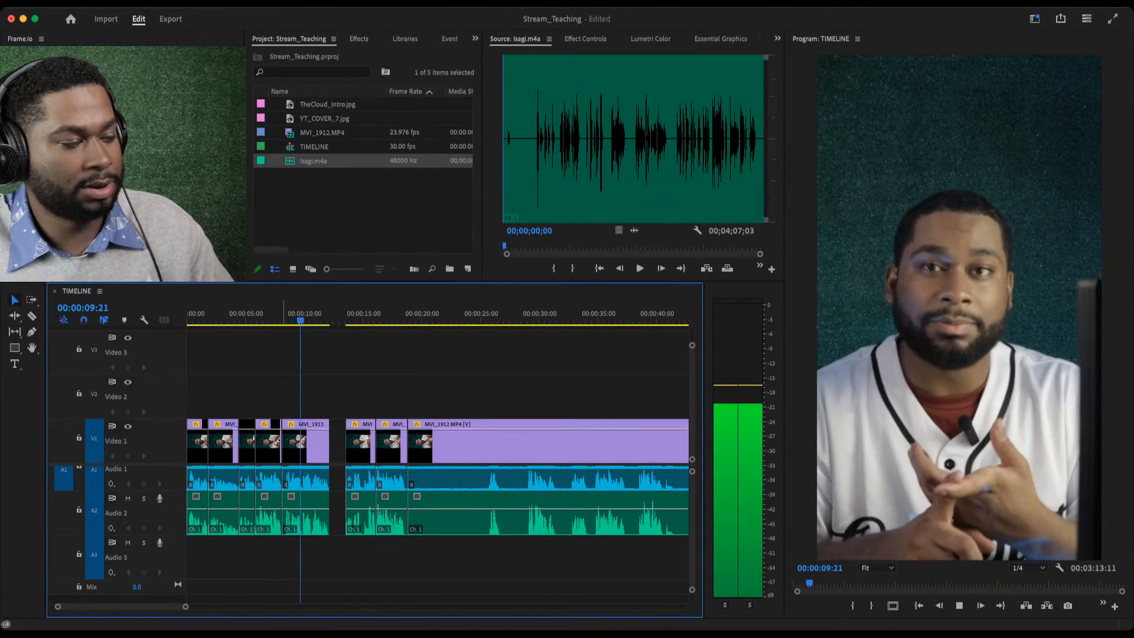
{"action": "left_click_drag", "start_coordinate": [264, 314], "coordinate": [254, 314]}
{"action": "key", "text": "space"}
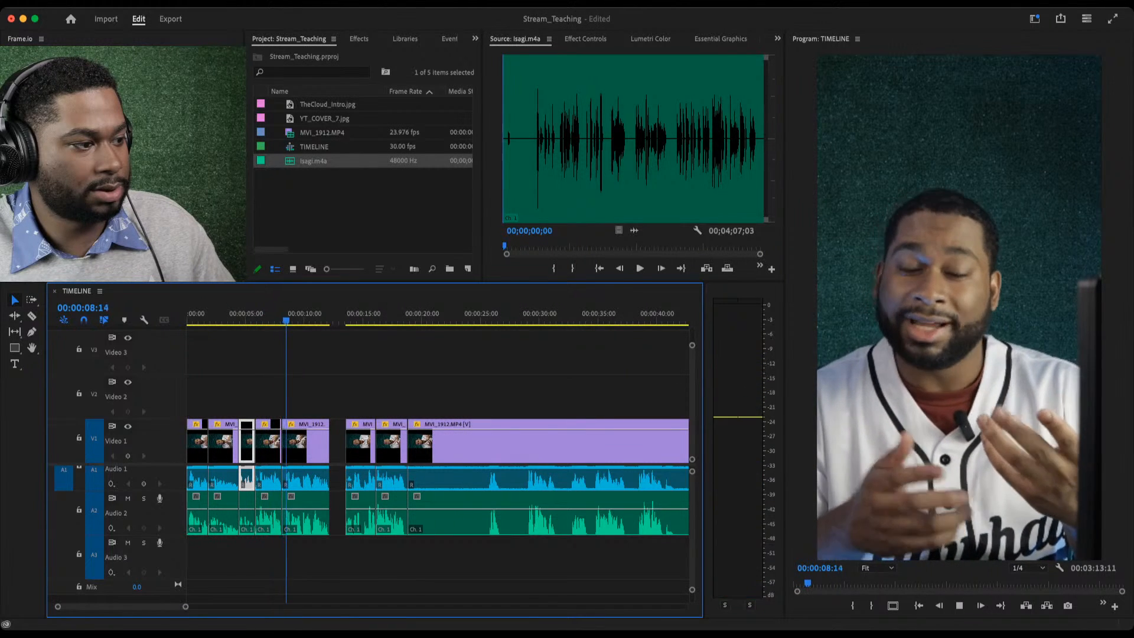
{"action": "key", "text": "space"}
{"action": "left_click_drag", "start_coordinate": [317, 395], "coordinate": [330, 518]}
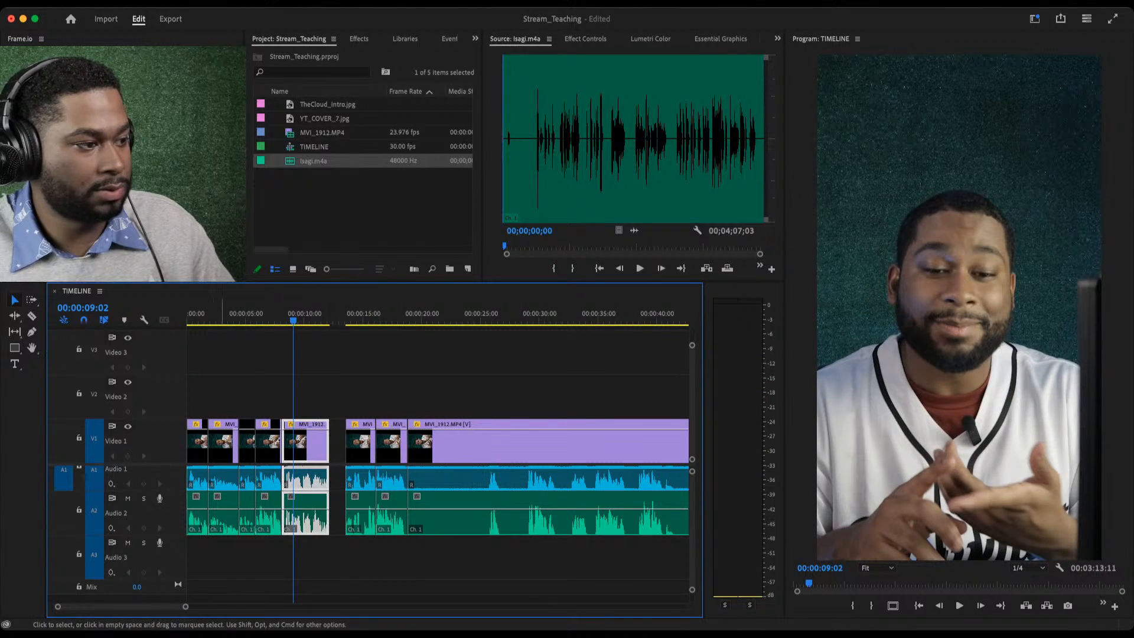
{"action": "left_click", "coordinate": [252, 314]}
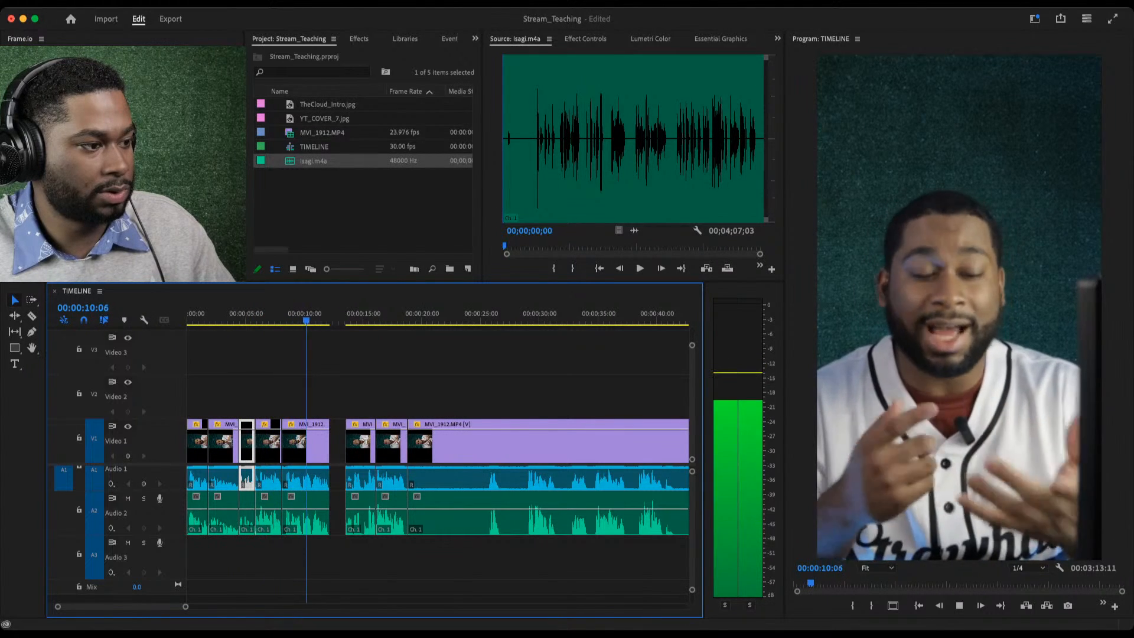
Find where the fifth clip should begin and ripple-trim its start to about 00:00:08:09.
{"action": "left_click_drag", "start_coordinate": [286, 320], "coordinate": [279, 320]}
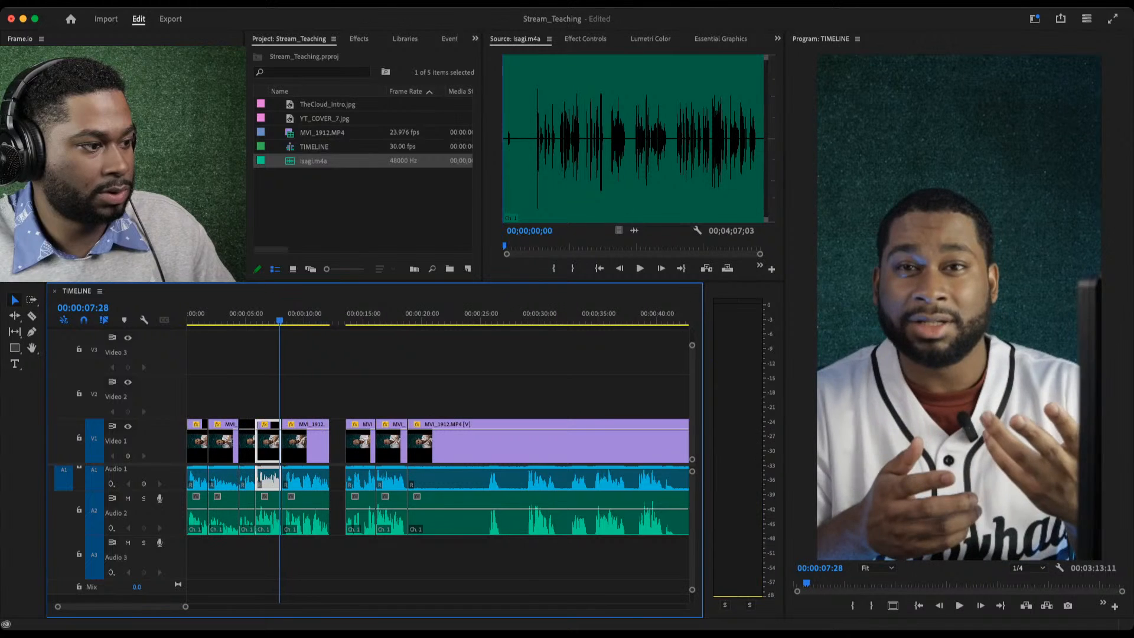
{"action": "key", "text": "space"}
{"action": "left_click", "coordinate": [281, 319]}
{"action": "key", "text": "space"}
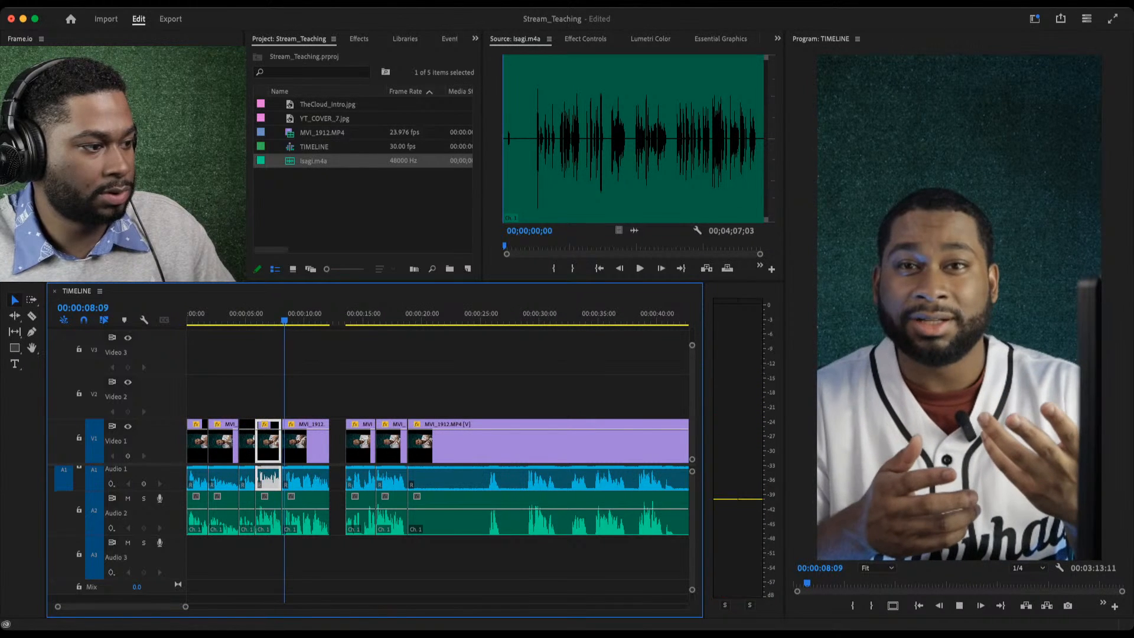
{"action": "key", "text": "space"}
{"action": "key", "text": "q"}
{"action": "key", "text": "shift+Left"}
{"action": "key", "text": "shift+Left"}
Play across the tightened join and ripple-trim the end of the fifth clip to 00:00:09:16.
{"action": "key", "text": "space"}
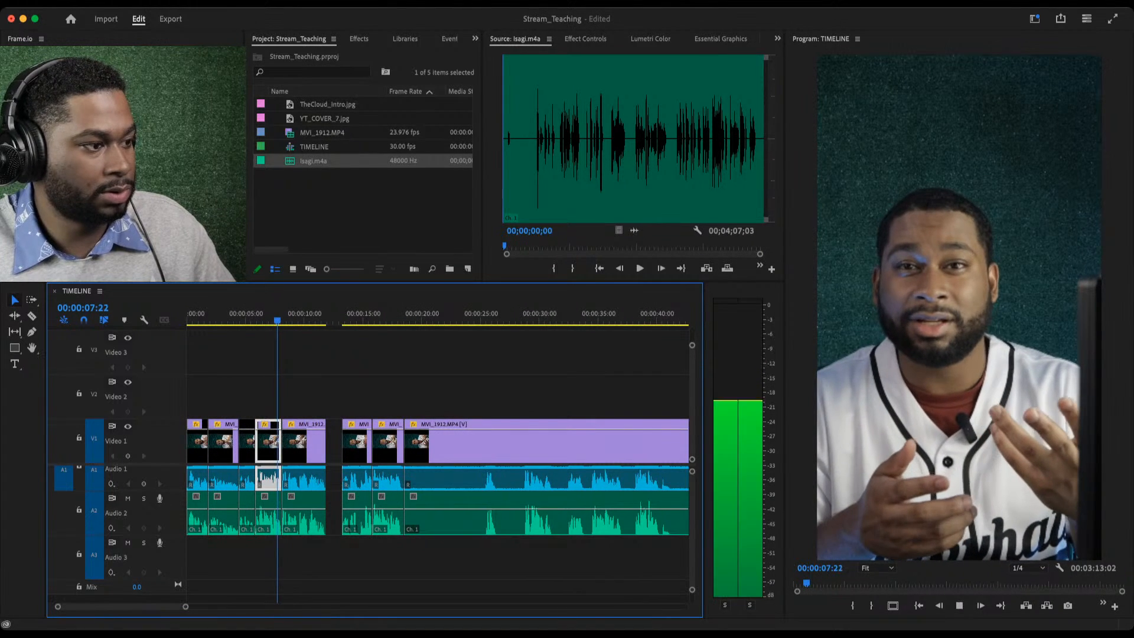
{"action": "key", "text": "space"}
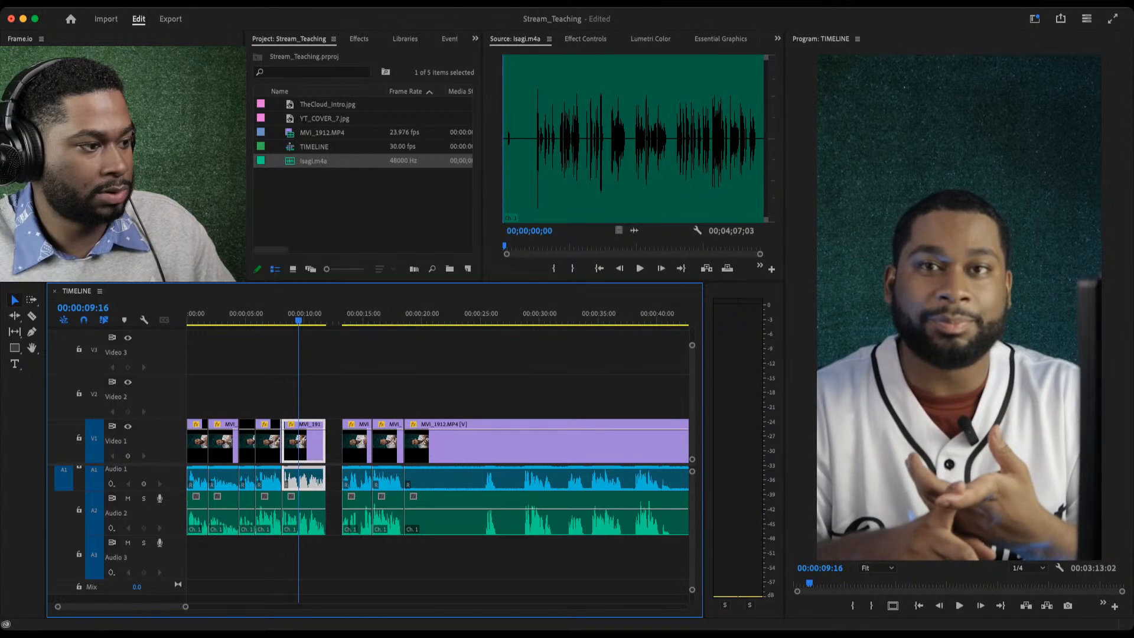
{"action": "key", "text": "w"}
Play through to the clips after the remaining gap and ripple-trim the start of the second one to 00:00:14:20.
{"action": "left_click", "coordinate": [270, 320]}
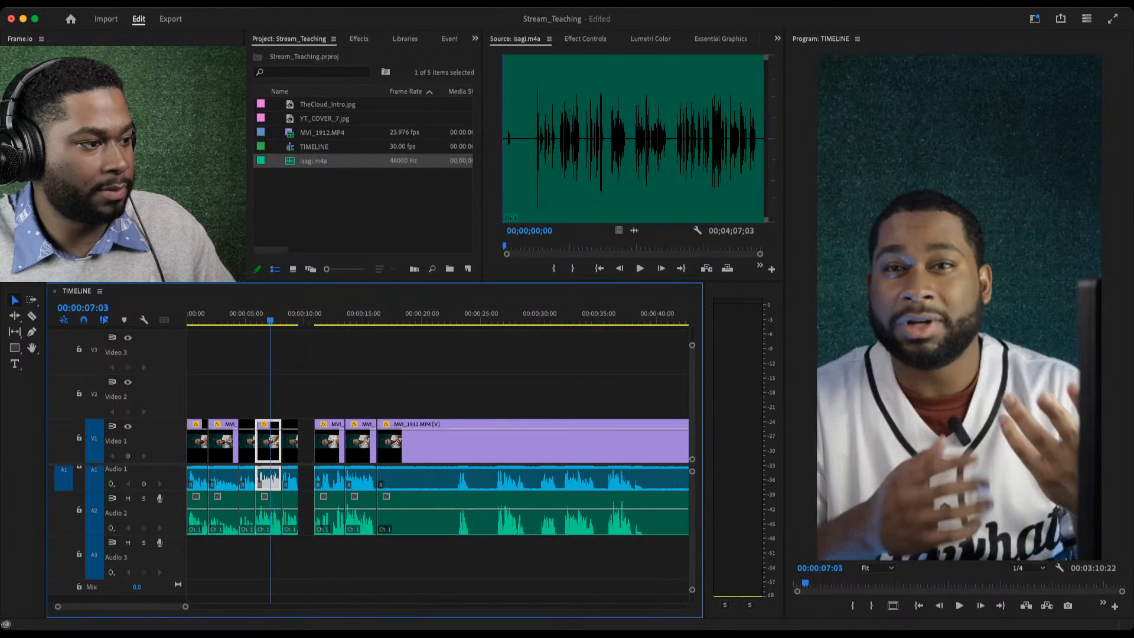
{"action": "key", "text": "space"}
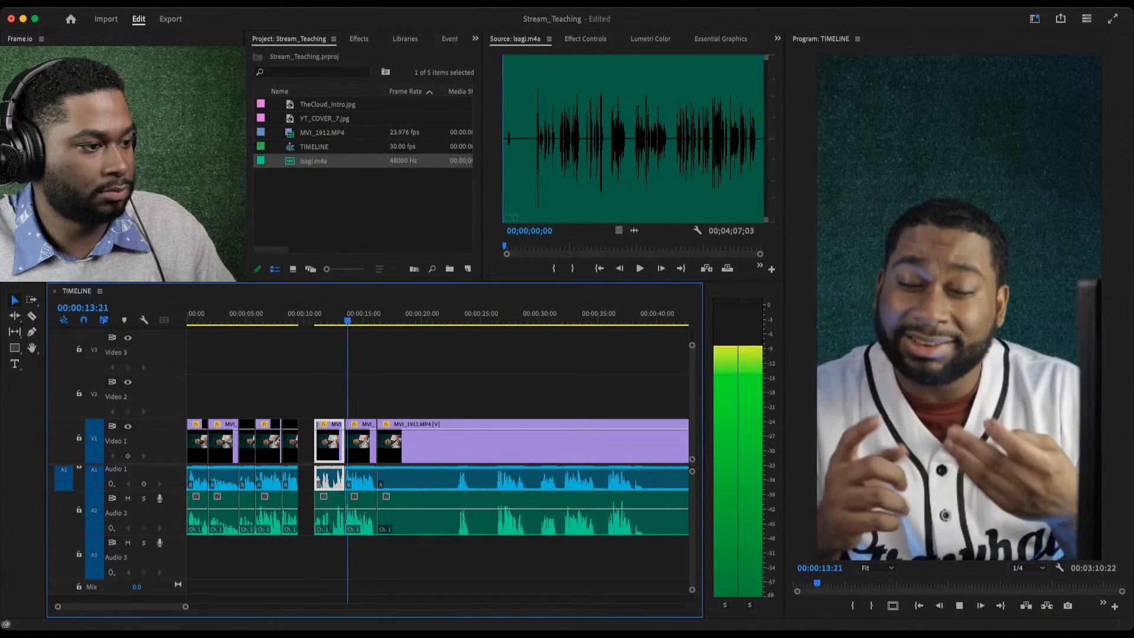
{"action": "left_click", "coordinate": [319, 316]}
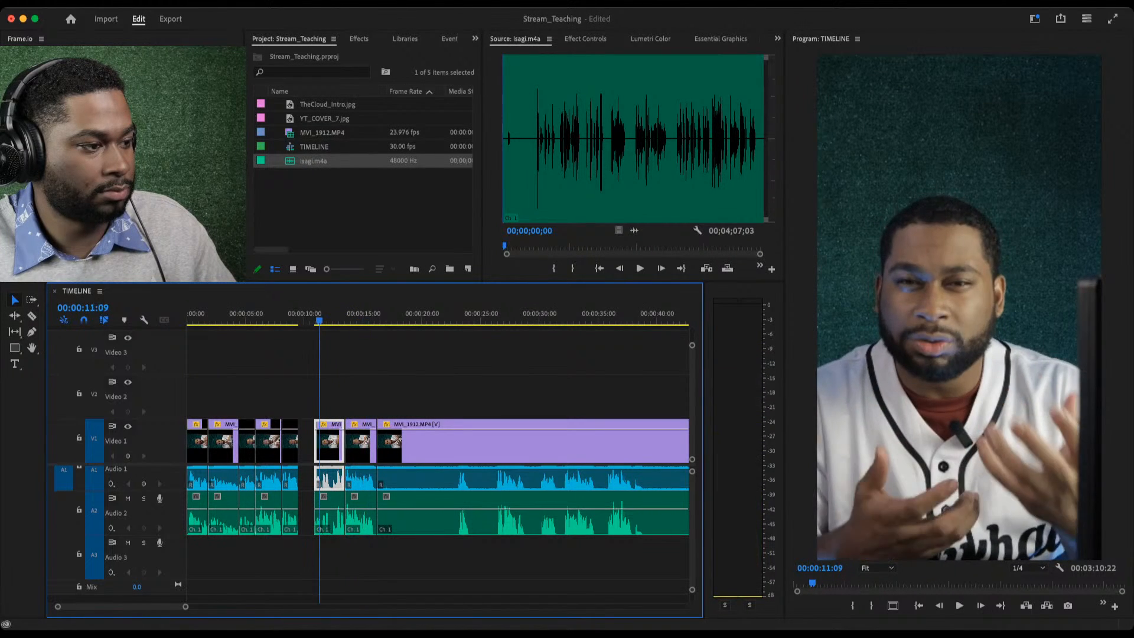
{"action": "key", "text": "space"}
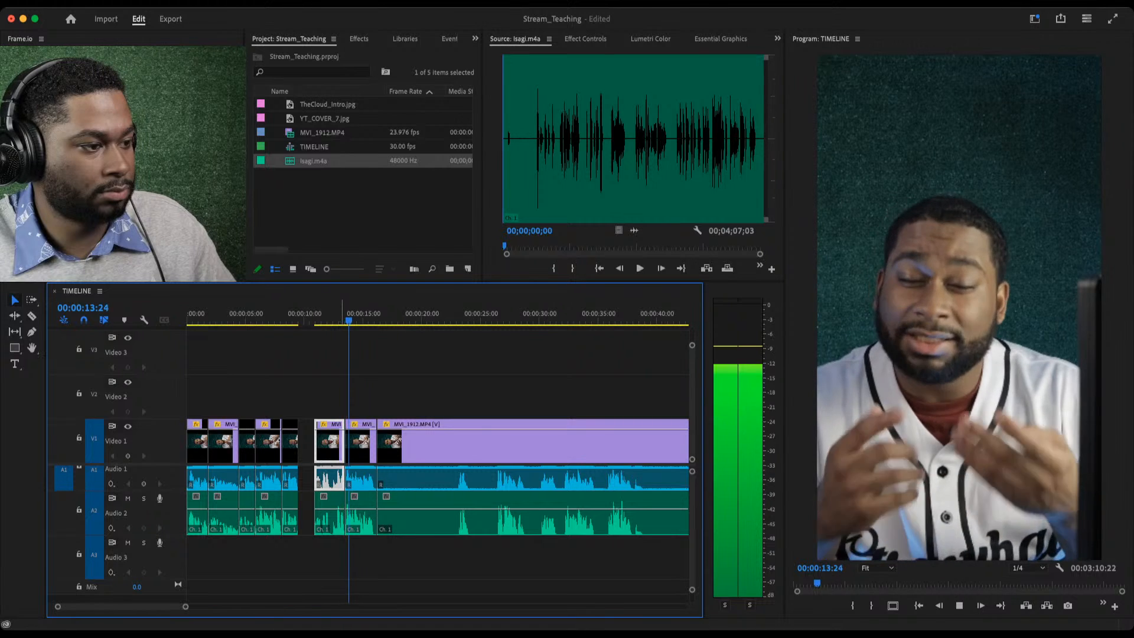
{"action": "key", "text": "space"}
{"action": "key", "text": "Left"}
{"action": "key", "text": "Left"}
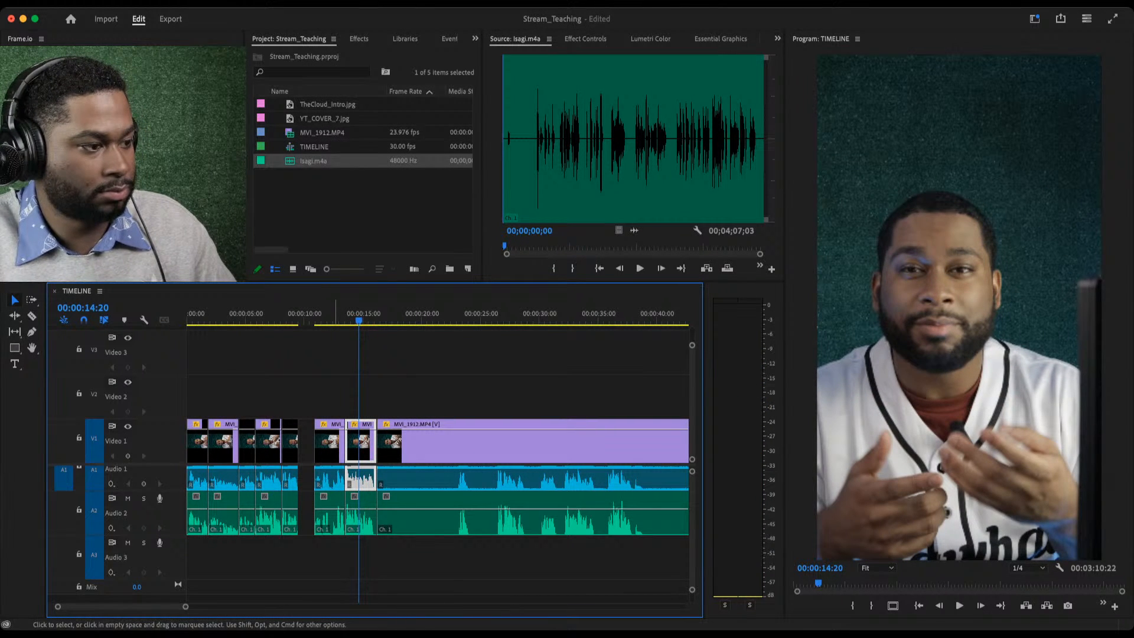
{"action": "key", "text": "q"}
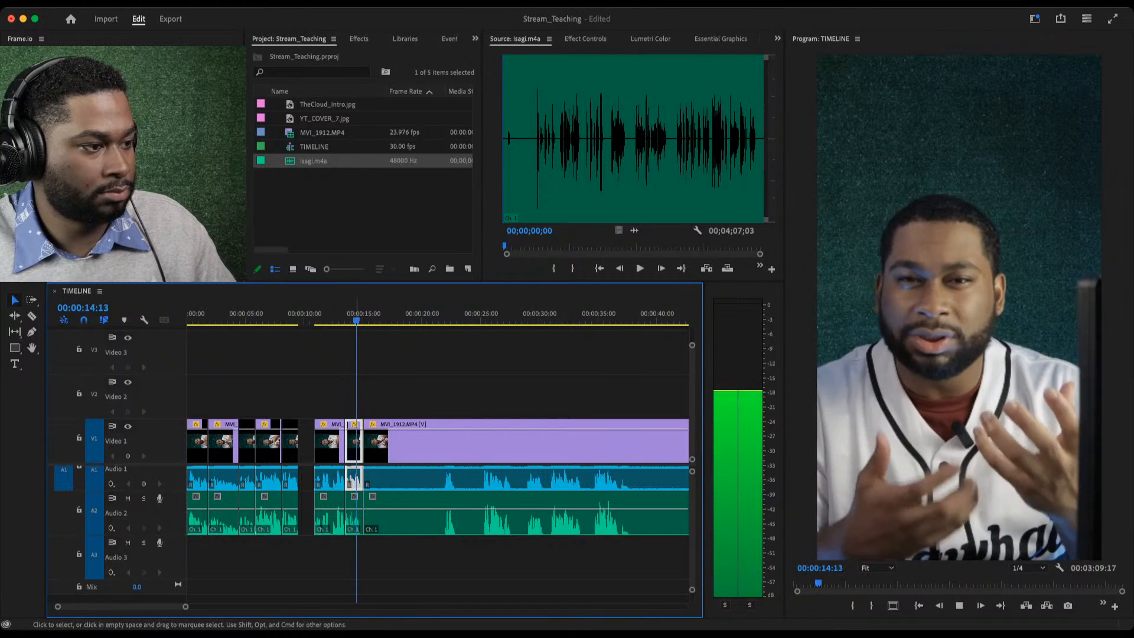
Play back the fourth and fifth clips again to check the join between them and the trimmed ending.
{"action": "key", "text": "space"}
{"action": "left_click_drag", "start_coordinate": [281, 311], "coordinate": [278, 312]}
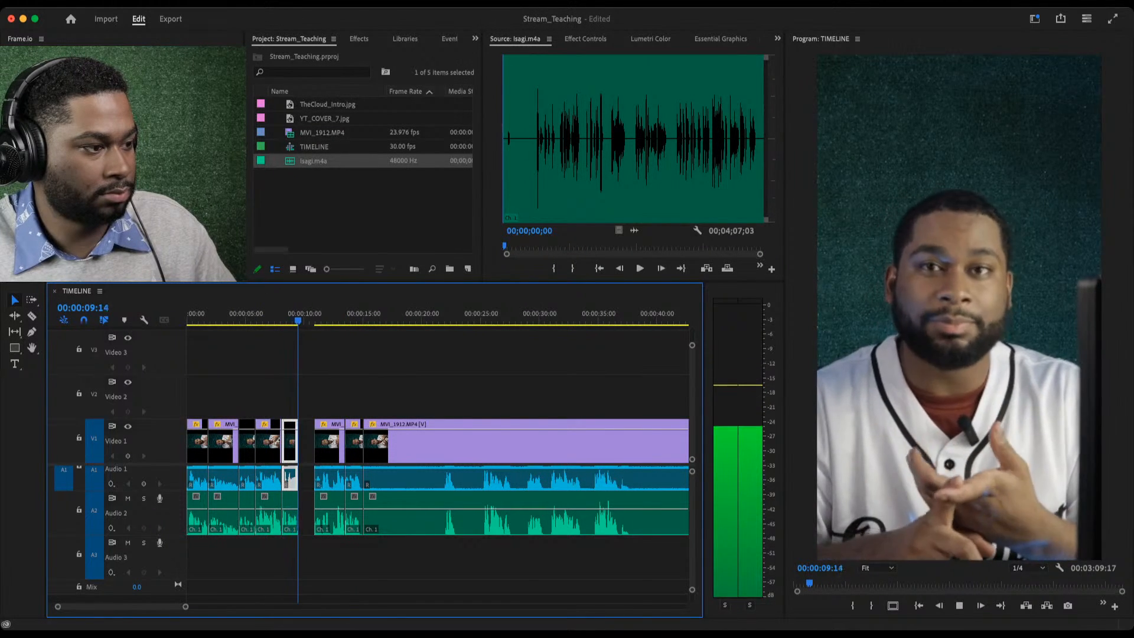
{"action": "key", "text": "space"}
{"action": "key", "text": "space"}
{"action": "left_click_drag", "start_coordinate": [274, 313], "coordinate": [267, 313]}
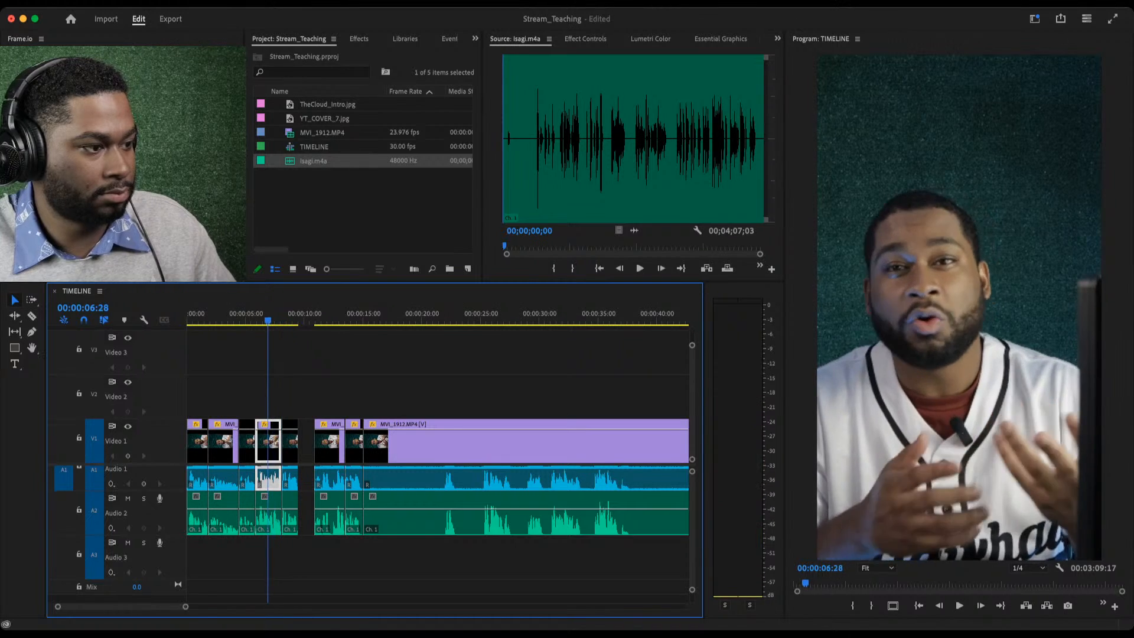
{"action": "key", "text": "space"}
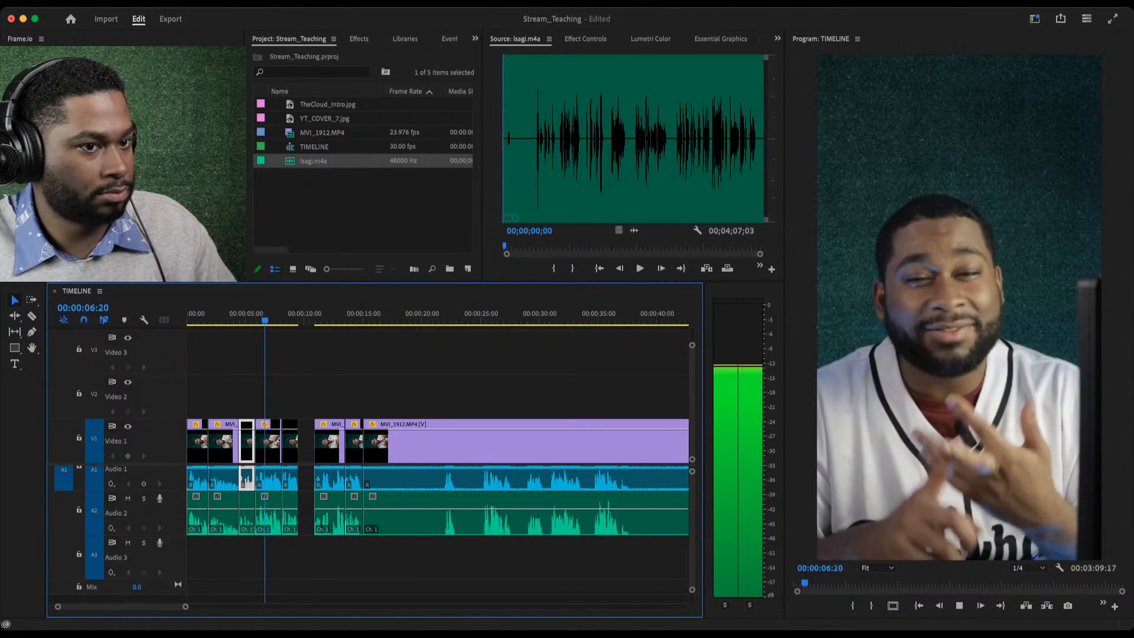
Replay the opening from the second clip up to the gap, and the clips after it, to compare the takes.
{"action": "left_click", "coordinate": [225, 314]}
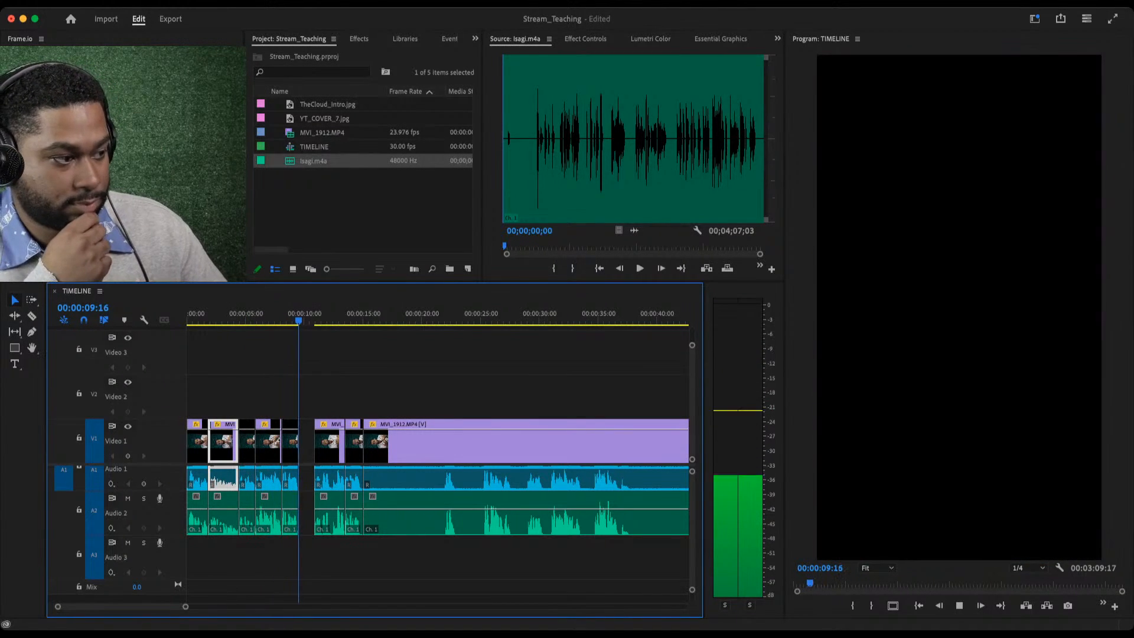
{"action": "key", "text": "space"}
{"action": "left_click", "coordinate": [229, 316]}
{"action": "key", "text": "space"}
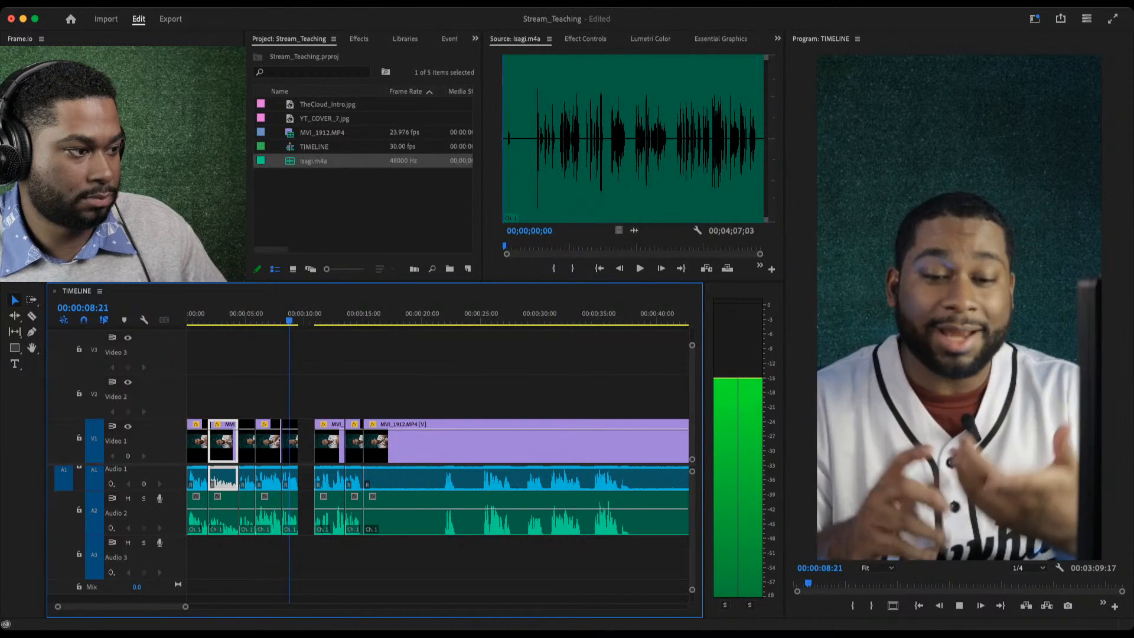
{"action": "key", "text": "space"}
{"action": "left_click", "coordinate": [227, 317]}
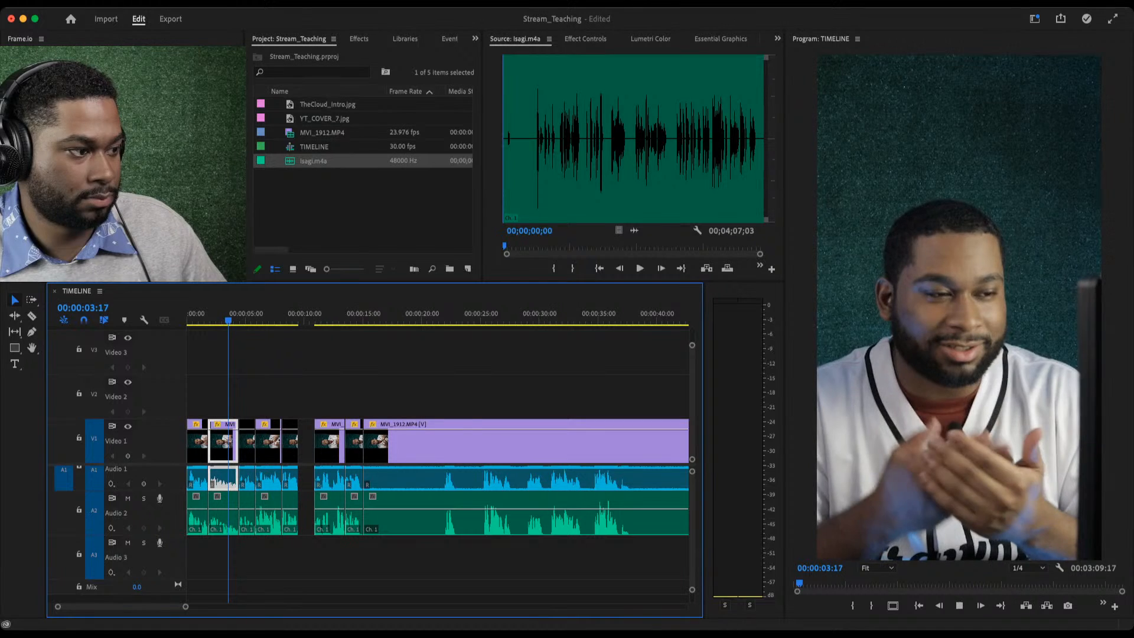
{"action": "key", "text": "space"}
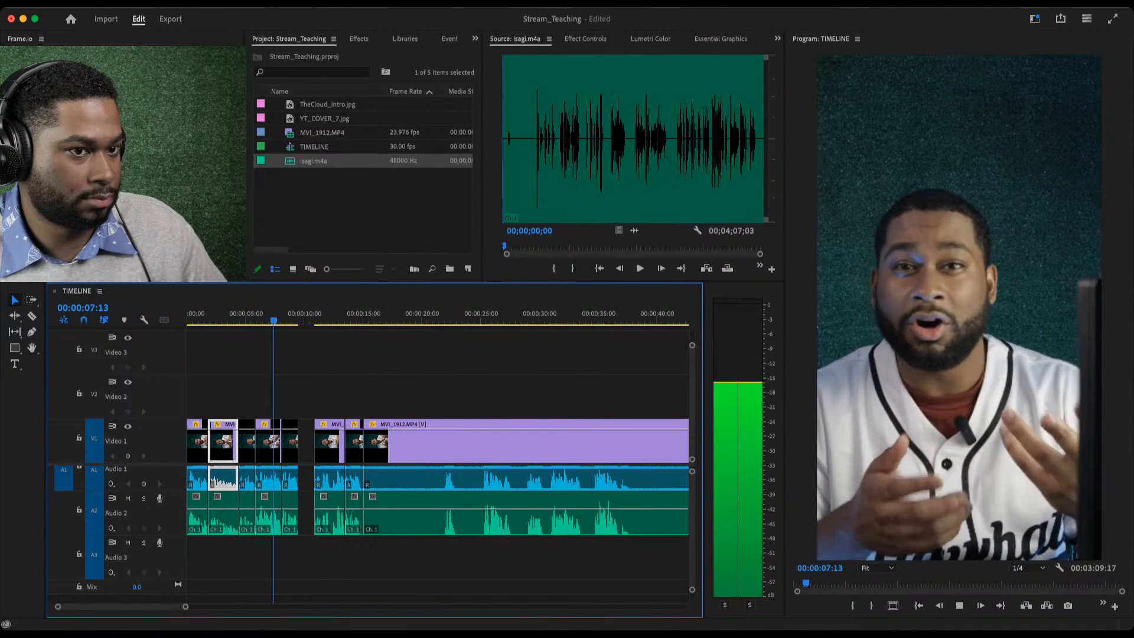
{"action": "key", "text": "space"}
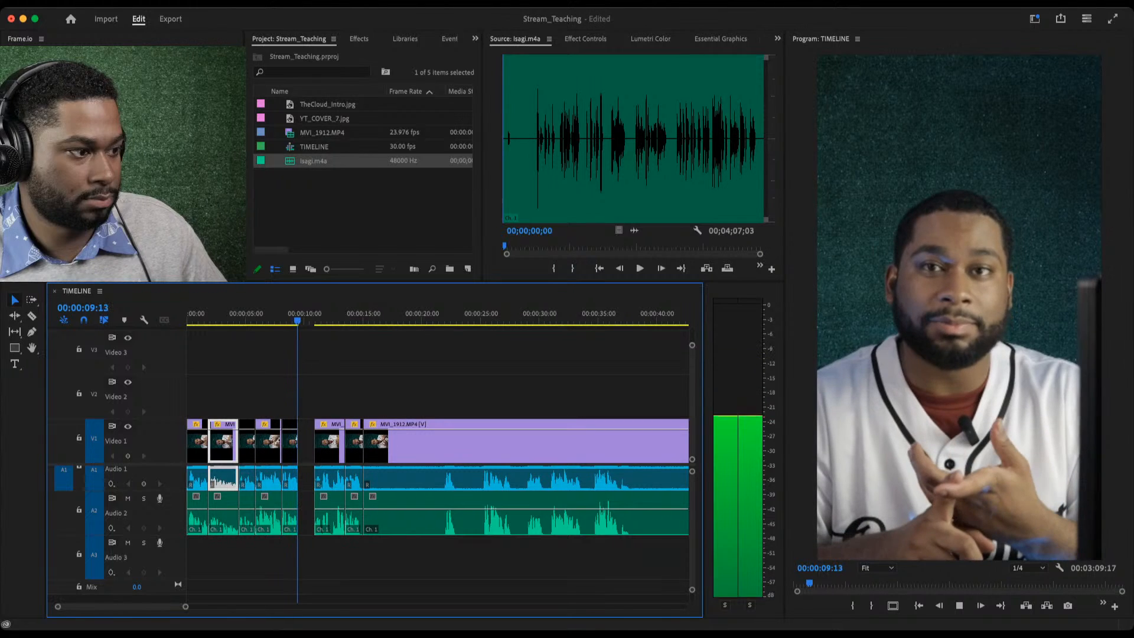
{"action": "left_click", "coordinate": [308, 317]}
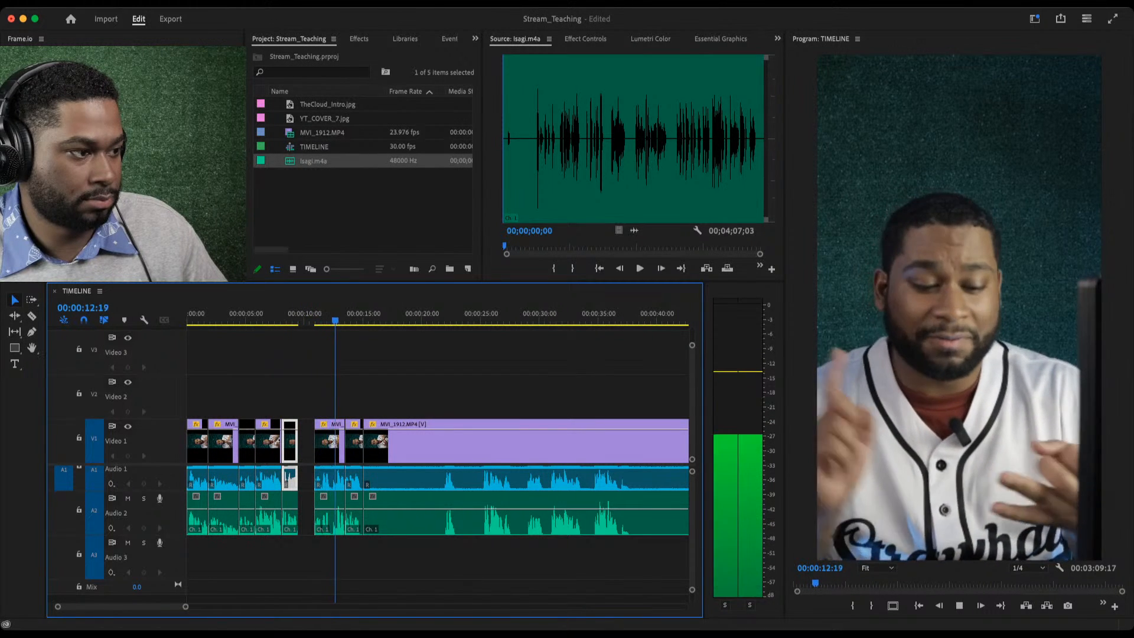
{"action": "key", "text": "space"}
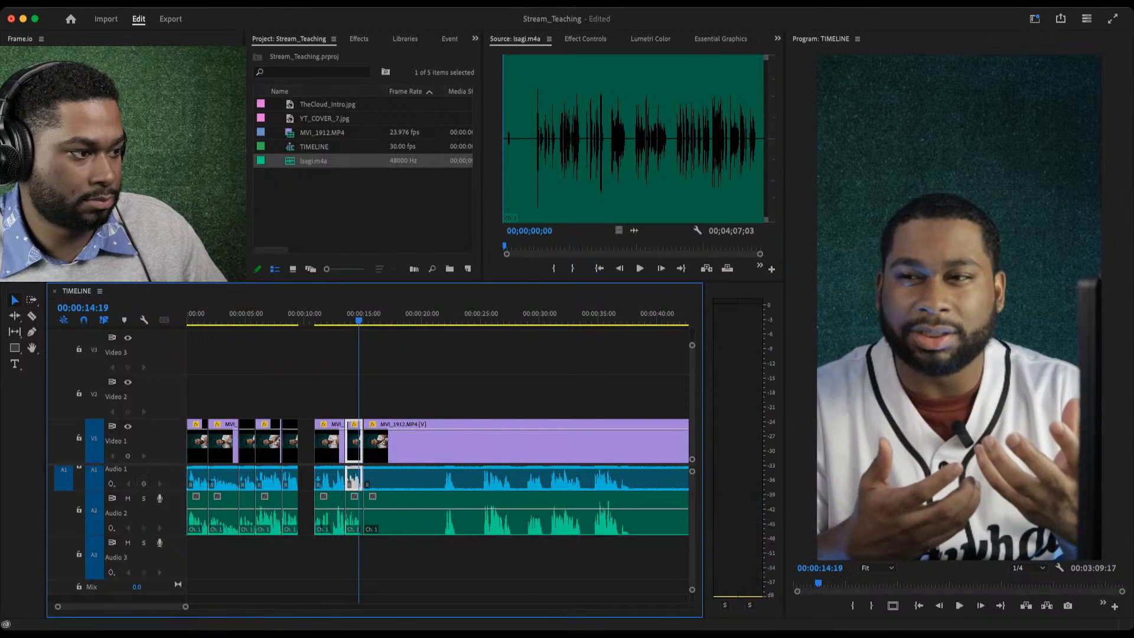
Move the long clip about 7 seconds later and place the fourth and fifth clips in the space before it.
{"action": "left_click_drag", "start_coordinate": [425, 446], "coordinate": [508, 446]}
{"action": "left_click_drag", "start_coordinate": [310, 401], "coordinate": [275, 525]}
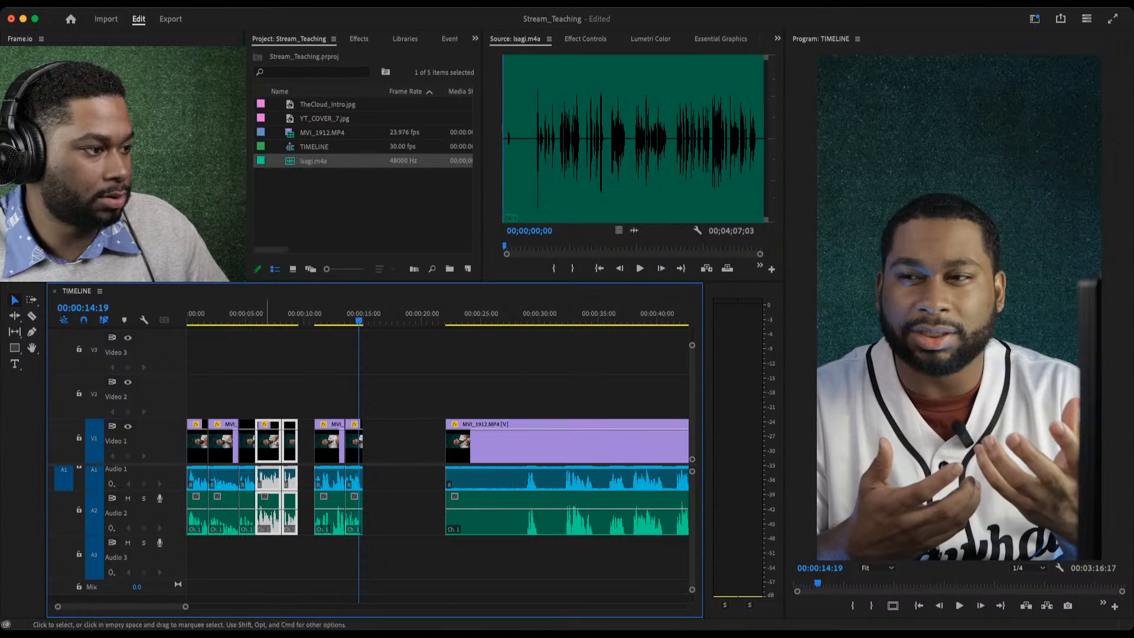
{"action": "left_click_drag", "start_coordinate": [263, 449], "coordinate": [392, 449]}
Play the start of the takes at 00:00:10:27 and close the gap between them and the third clip.
{"action": "left_click_drag", "start_coordinate": [234, 314], "coordinate": [241, 314]}
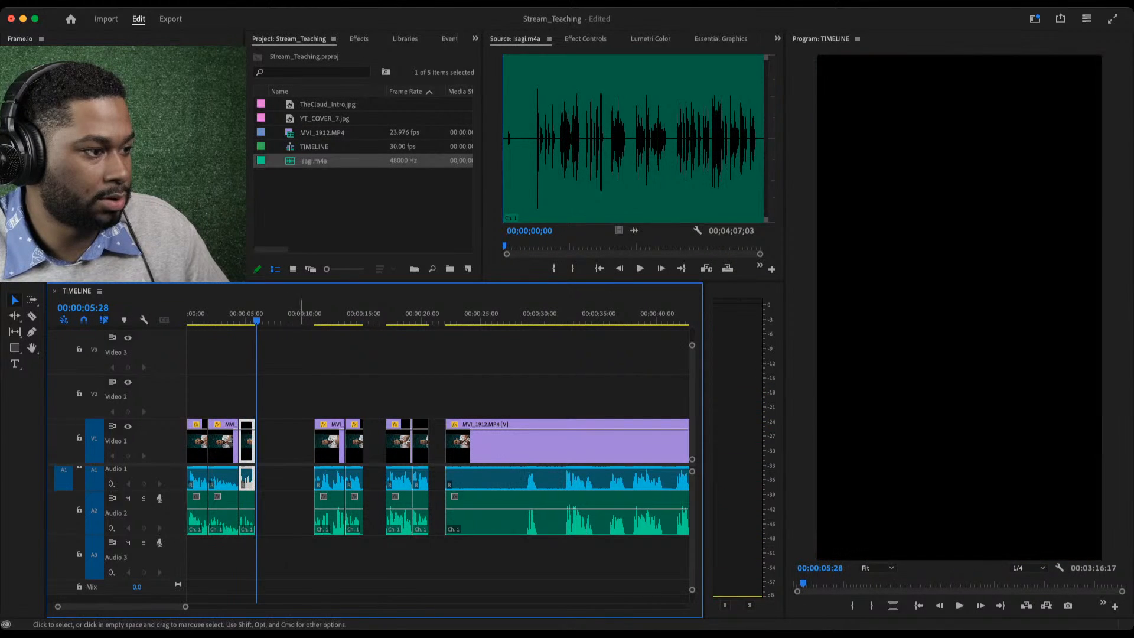
{"action": "left_click", "coordinate": [319, 314]}
{"action": "key", "text": "space"}
{"action": "left_click_drag", "start_coordinate": [310, 313], "coordinate": [315, 314]}
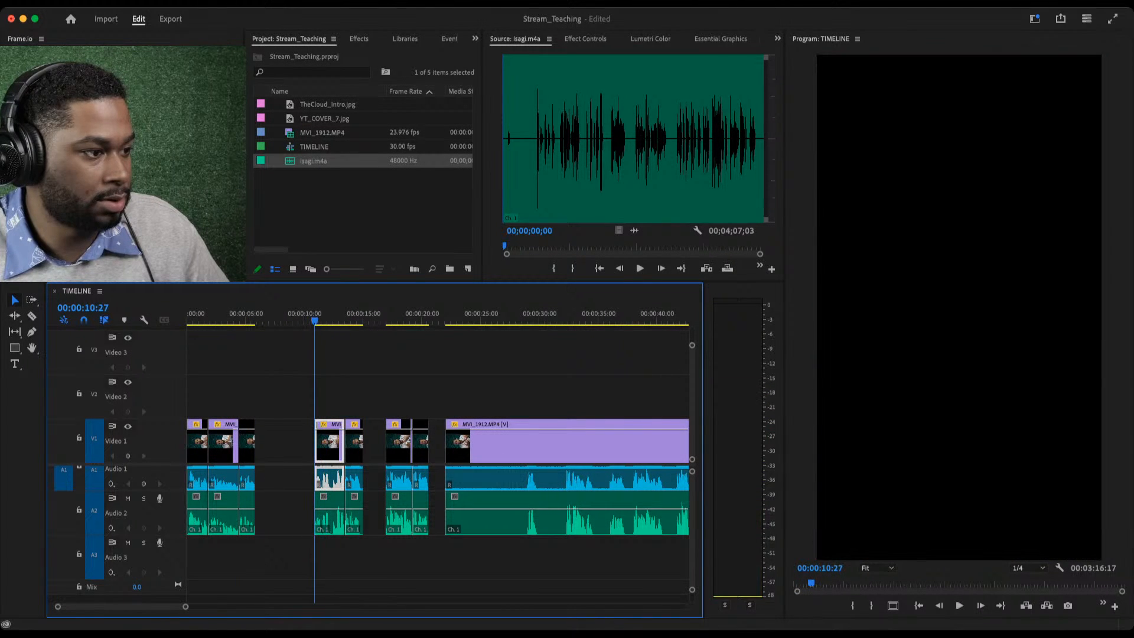
{"action": "key", "text": "space"}
{"action": "key", "text": "space"}
{"action": "left_click", "coordinate": [295, 442]}
{"action": "key", "text": "Delete"}
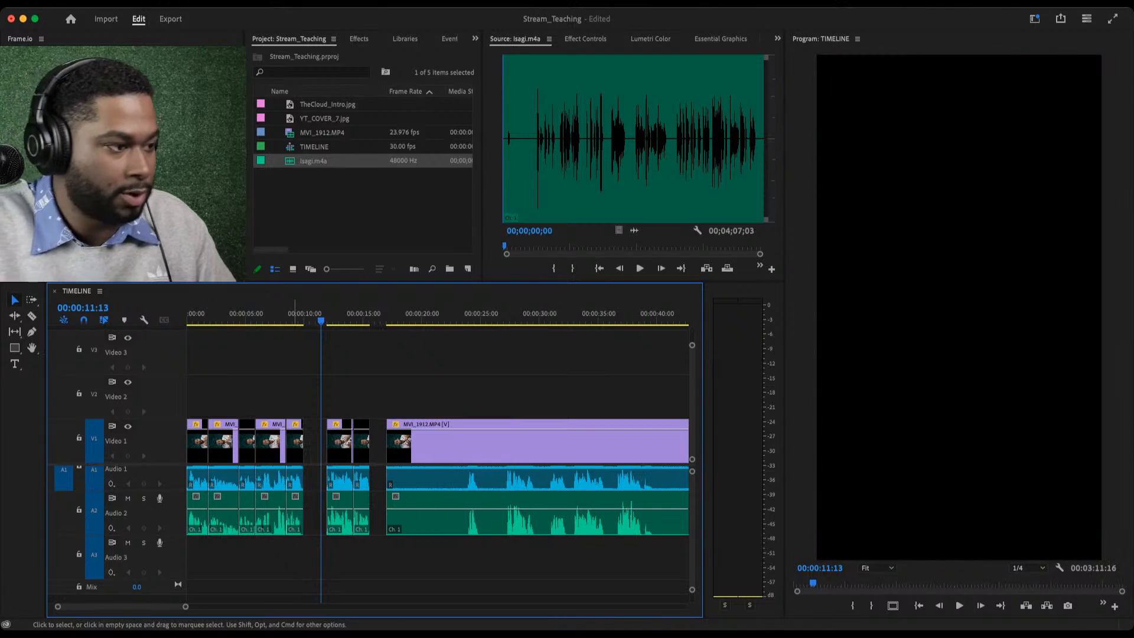
Play from the second clip through the fourth and move the short fifth clip into the gap directly before the long clip.
{"action": "left_click_drag", "start_coordinate": [271, 314], "coordinate": [220, 313]}
{"action": "key", "text": "space"}
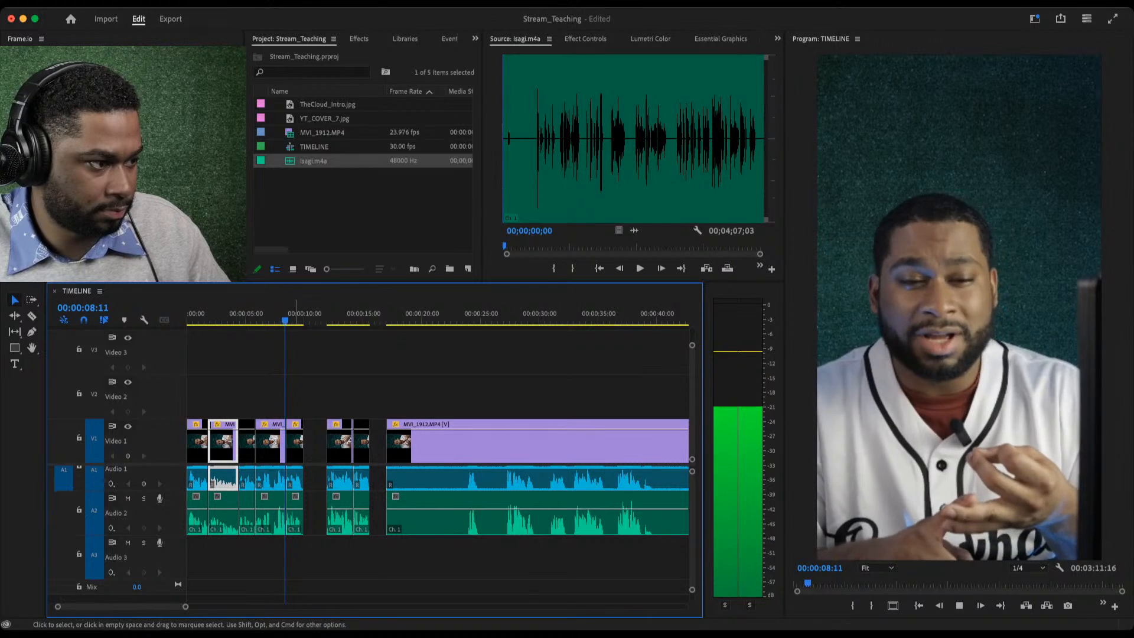
{"action": "key", "text": "space"}
{"action": "left_click_drag", "start_coordinate": [314, 409], "coordinate": [384, 515]}
Play the footage on both sides of the remaining gap and close the gap after the fourth clip.
{"action": "left_click", "coordinate": [325, 314]}
{"action": "key", "text": "space"}
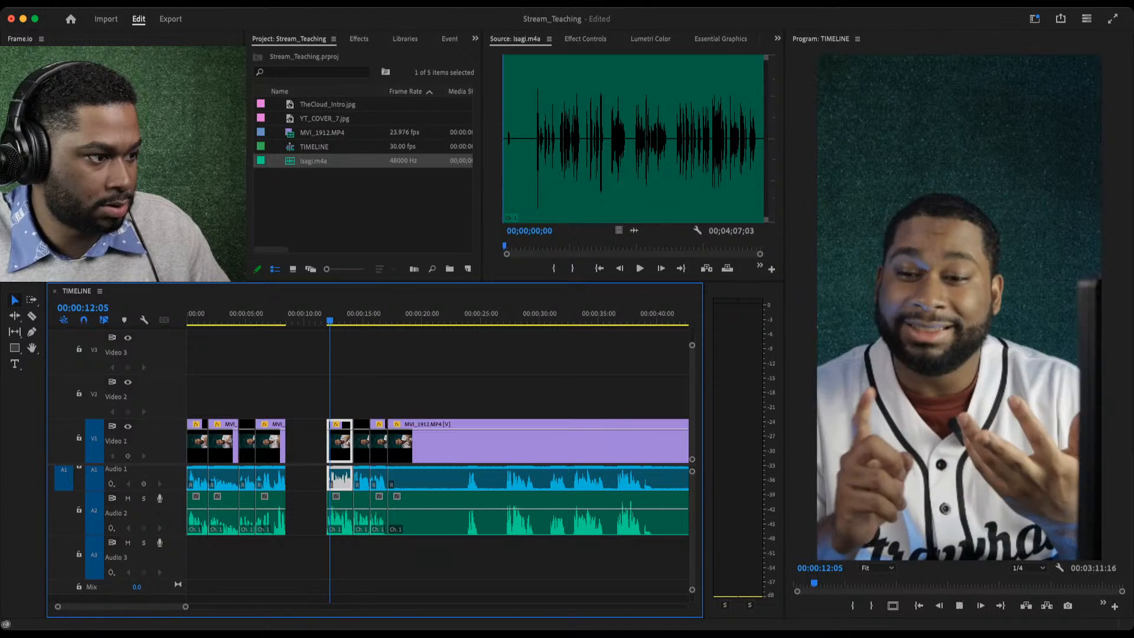
{"action": "left_click", "coordinate": [273, 314]}
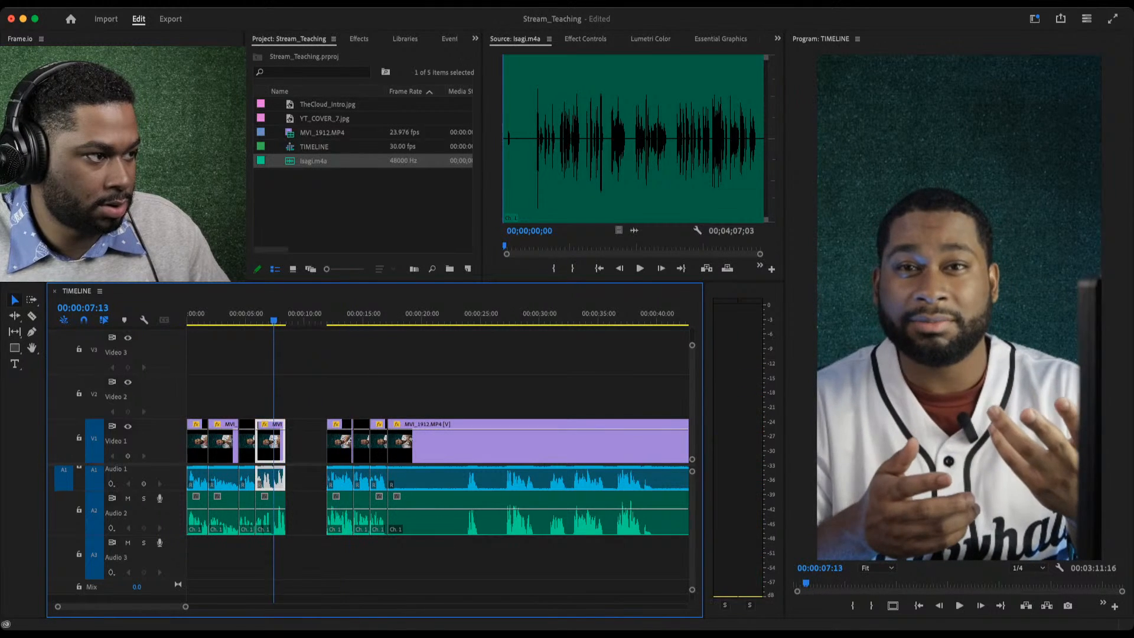
{"action": "key", "text": "space"}
{"action": "key", "text": "space"}
{"action": "left_click", "coordinate": [318, 442]}
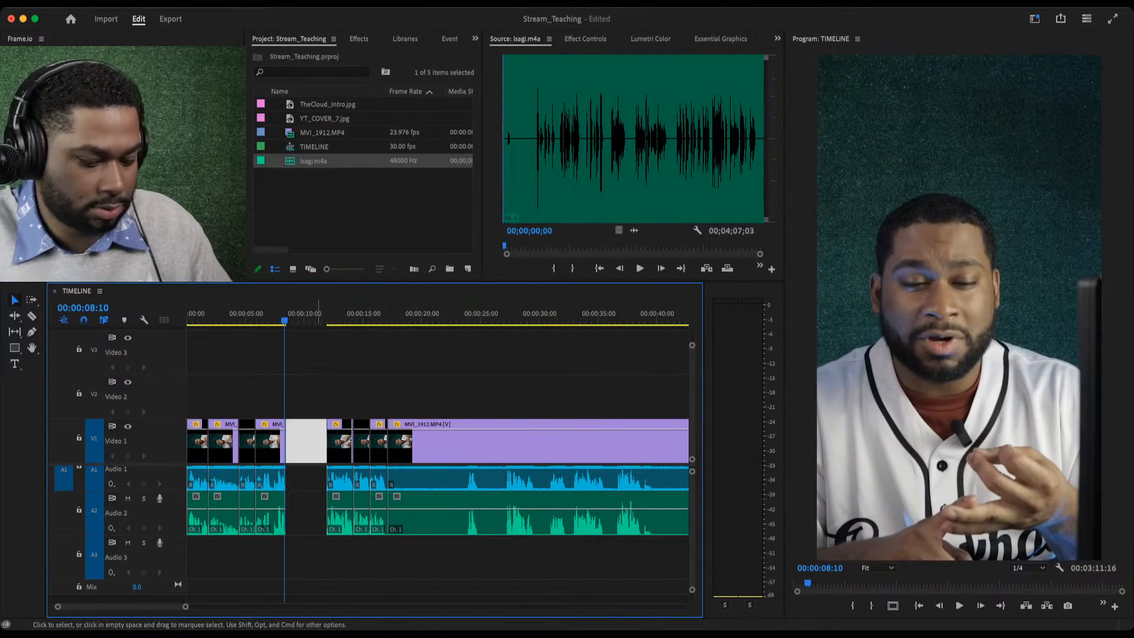
{"action": "key", "text": "Delete"}
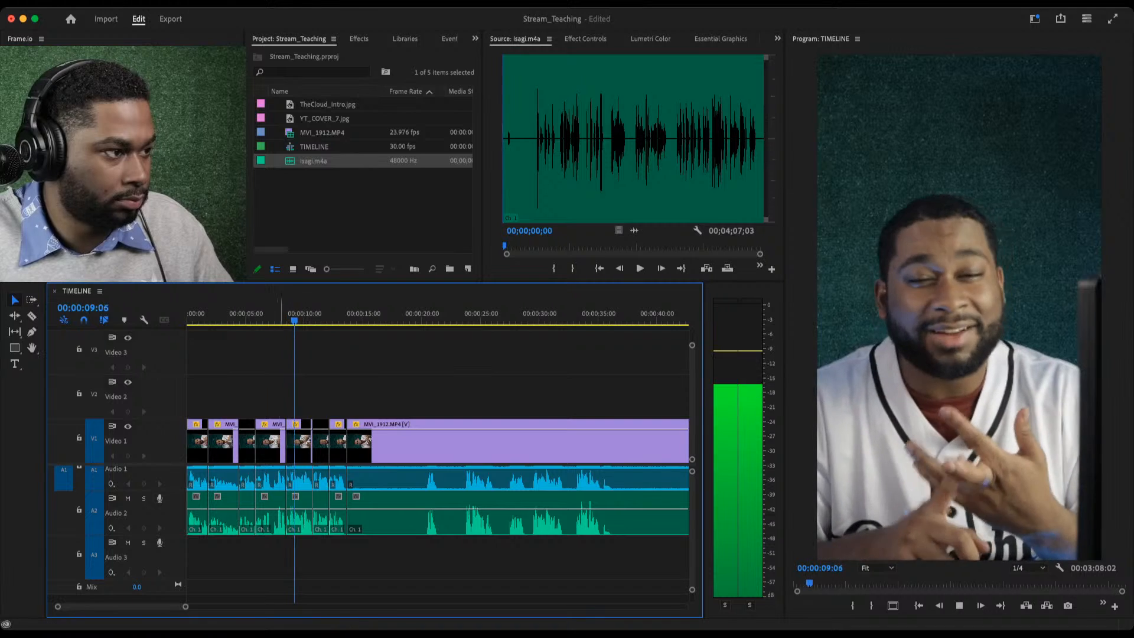
Replay the join after the fourth clip, ripple-trim the end of that clip, and play through the following clips.
{"action": "key", "text": "space"}
{"action": "left_click", "coordinate": [280, 313]}
{"action": "key", "text": "space"}
{"action": "key", "text": "space"}
{"action": "key", "text": "w"}
{"action": "key", "text": "space"}
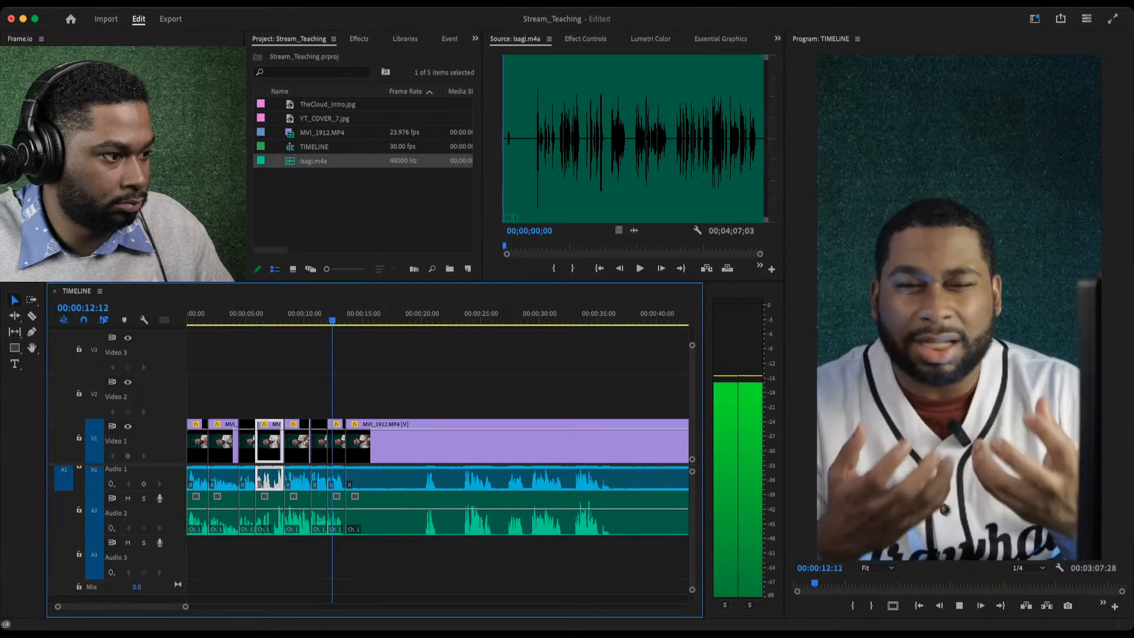
{"action": "key", "text": "space"}
Play the short clips from the beginning to 00:00:13:04 and move the long clip about 22 seconds later.
{"action": "left_click_drag", "start_coordinate": [274, 314], "coordinate": [192, 314]}
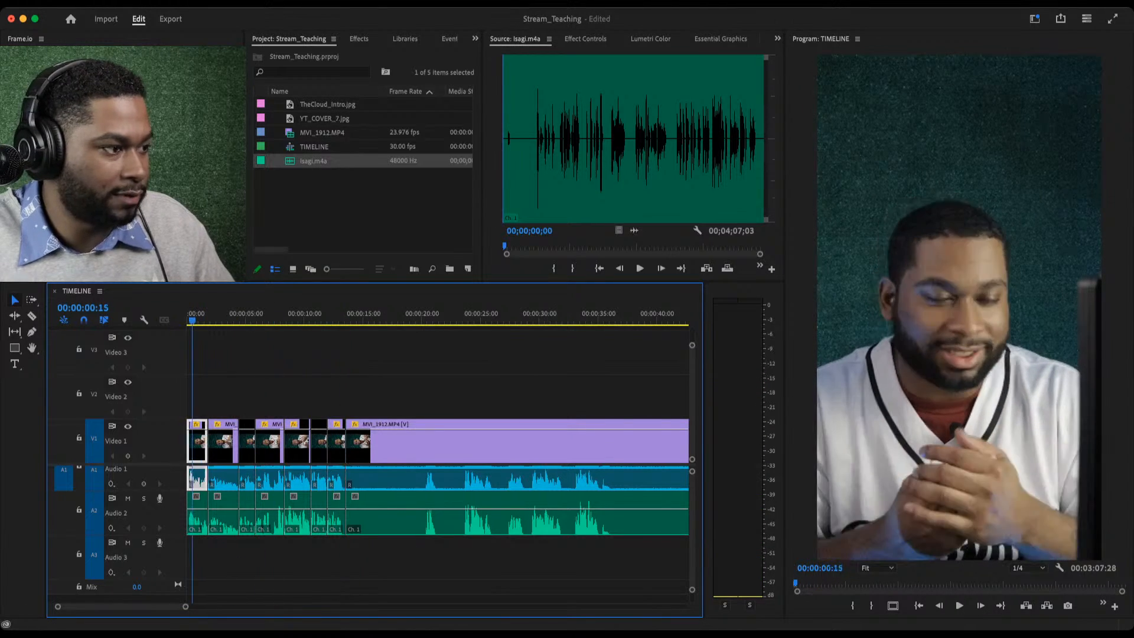
{"action": "key", "text": "space"}
{"action": "key", "text": "minus"}
{"action": "key", "text": "minus"}
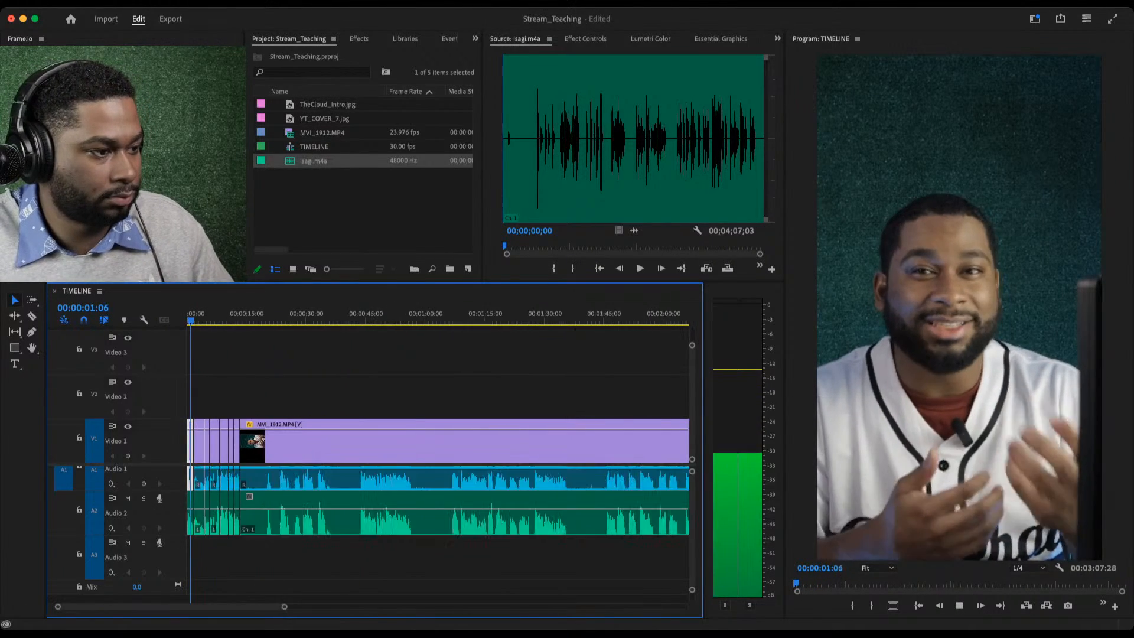
{"action": "left_click_drag", "start_coordinate": [311, 398], "coordinate": [368, 508]}
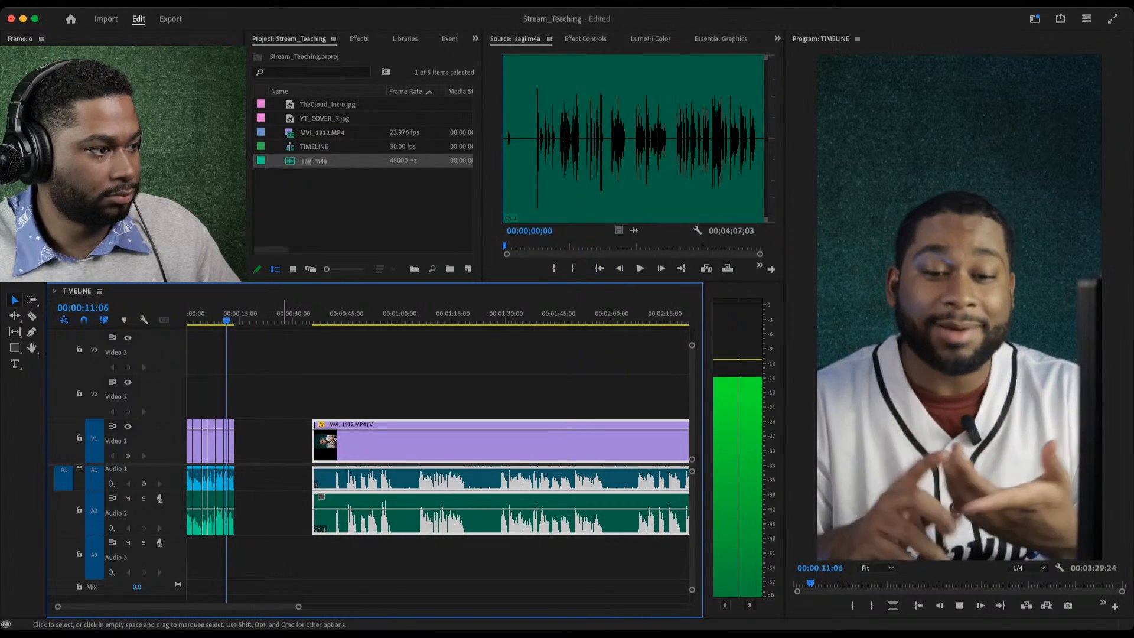
{"action": "key", "text": "space"}
Ripple-trim the start of the last short clip before the gap at 00:00:12:01.
{"action": "left_click", "coordinate": [233, 442]}
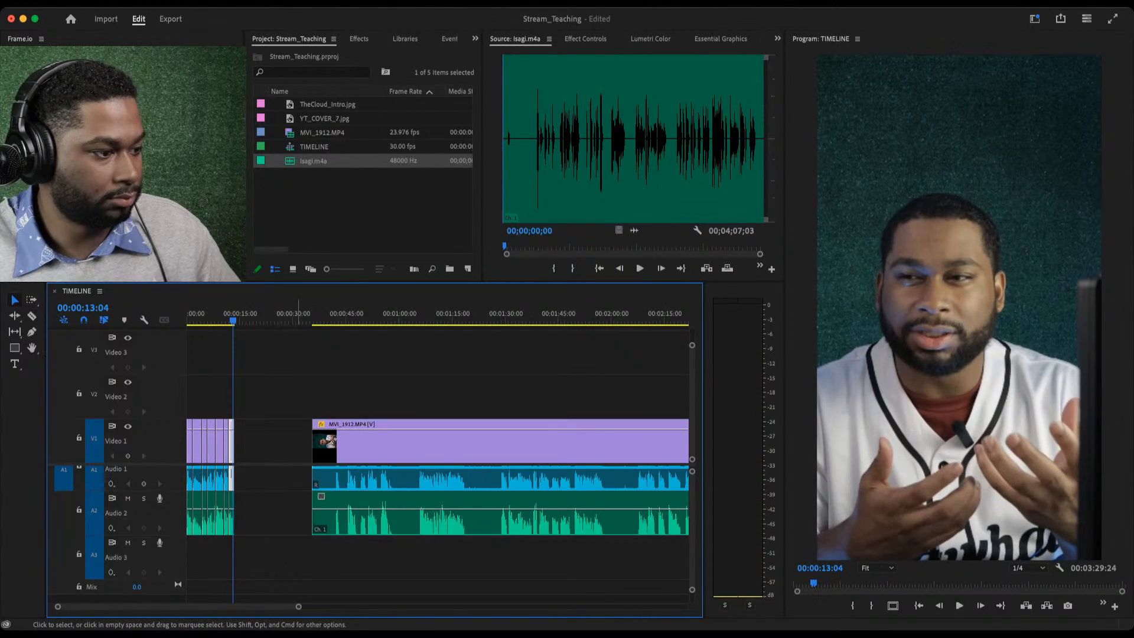
{"action": "key", "text": "equal"}
{"action": "key", "text": "equal"}
{"action": "key", "text": "equal"}
{"action": "key", "text": "equal"}
{"action": "key", "text": "equal"}
{"action": "key", "text": "equal"}
{"action": "key", "text": "equal"}
{"action": "key", "text": "minus"}
{"action": "key", "text": "minus"}
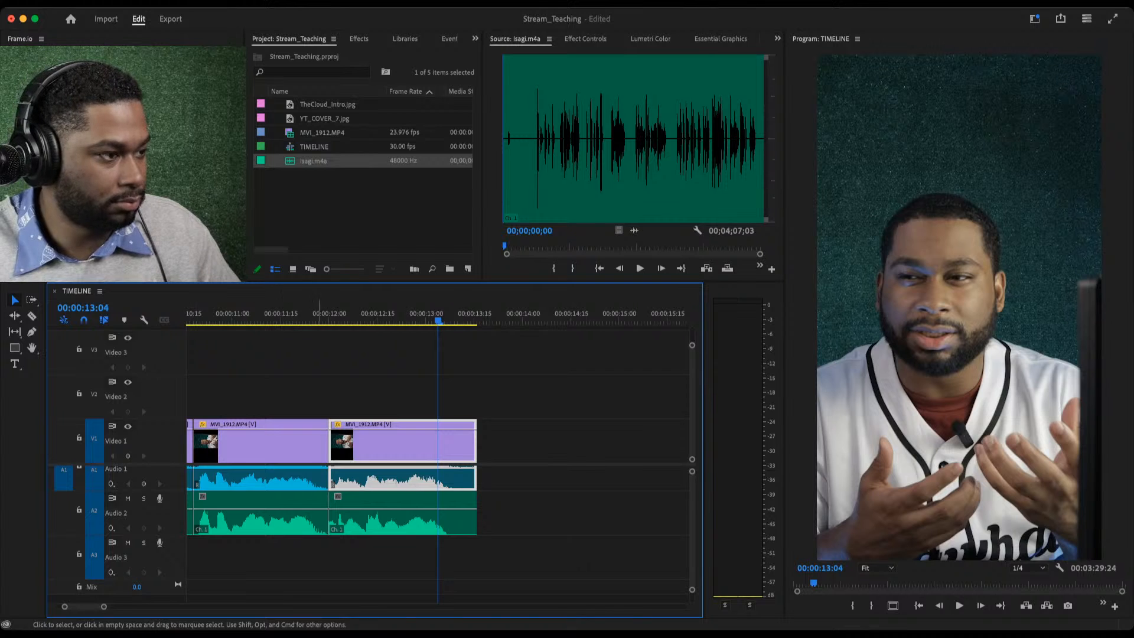
{"action": "left_click", "coordinate": [322, 315]}
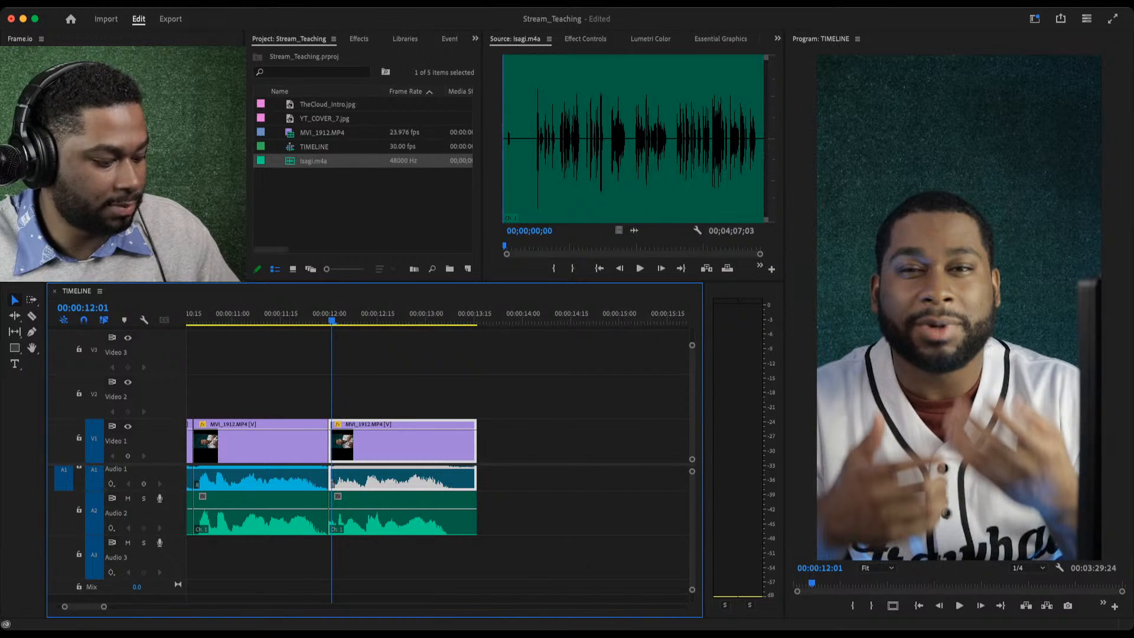
{"action": "key", "text": "q"}
Replay the join between the last two short clips and ripple-trim one frame off the end of the first one.
{"action": "left_click", "coordinate": [316, 314]}
{"action": "key", "text": "space"}
{"action": "left_click", "coordinate": [301, 314]}
{"action": "key", "text": "space"}
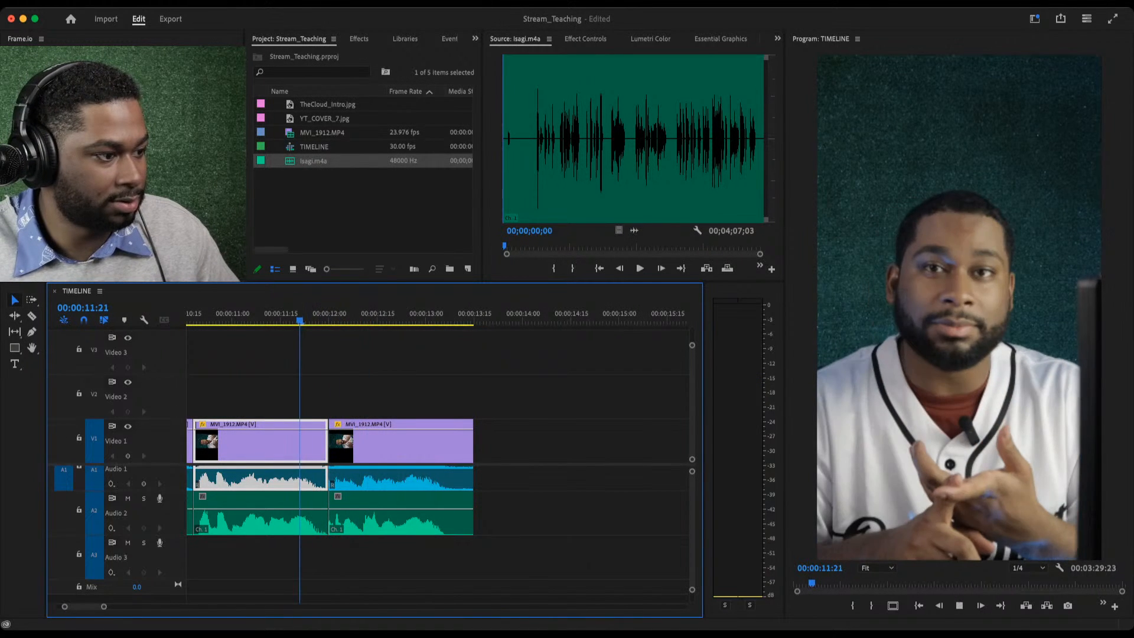
{"action": "key", "text": "space"}
{"action": "key", "text": "w"}
Replay the tightened join and ripple-trim the end of the second-to-last short clip to 00:00:11:26.
{"action": "left_click_drag", "start_coordinate": [301, 314], "coordinate": [286, 314]}
{"action": "key", "text": "c"}
{"action": "key", "text": "space"}
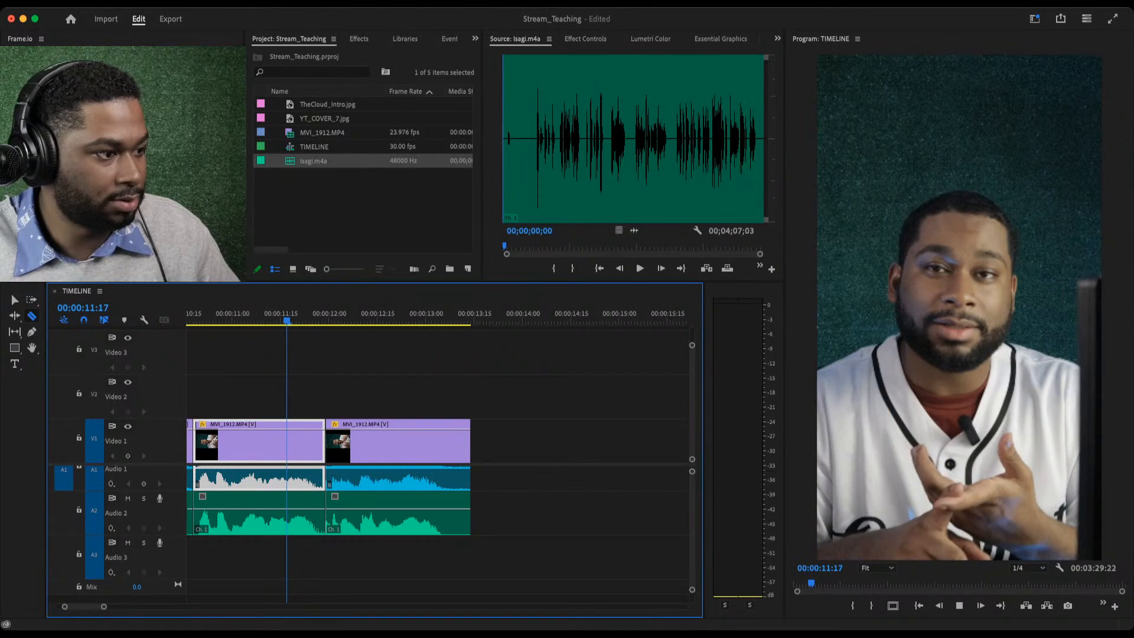
{"action": "left_click", "coordinate": [14, 300]}
{"action": "key", "text": "space"}
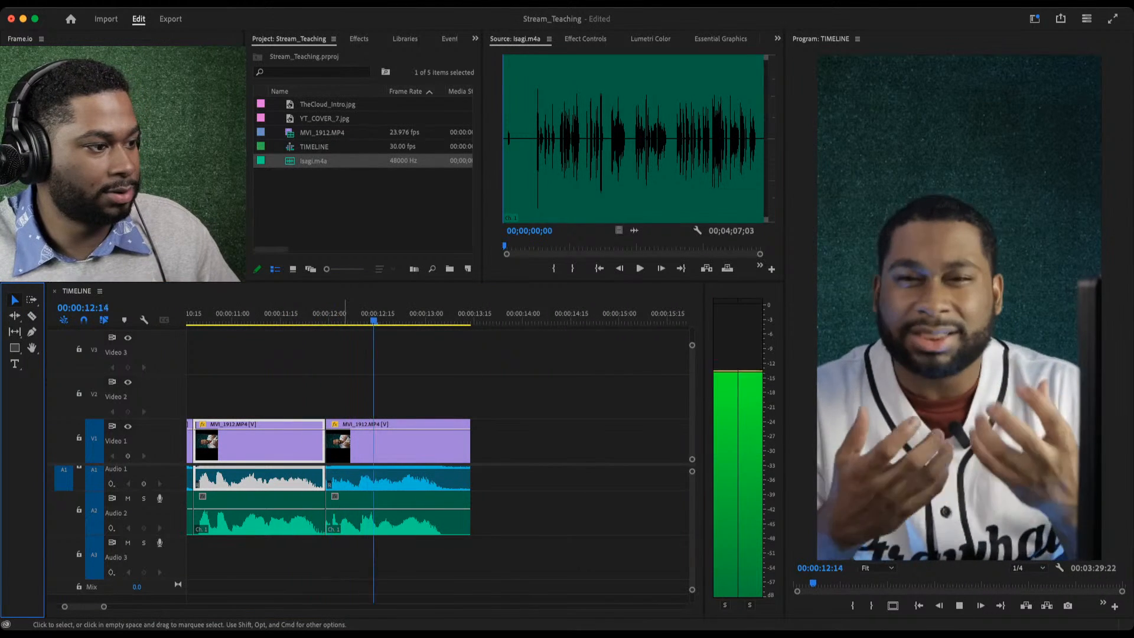
{"action": "left_click", "coordinate": [262, 314]}
{"action": "key", "text": "space"}
{"action": "key", "text": "space"}
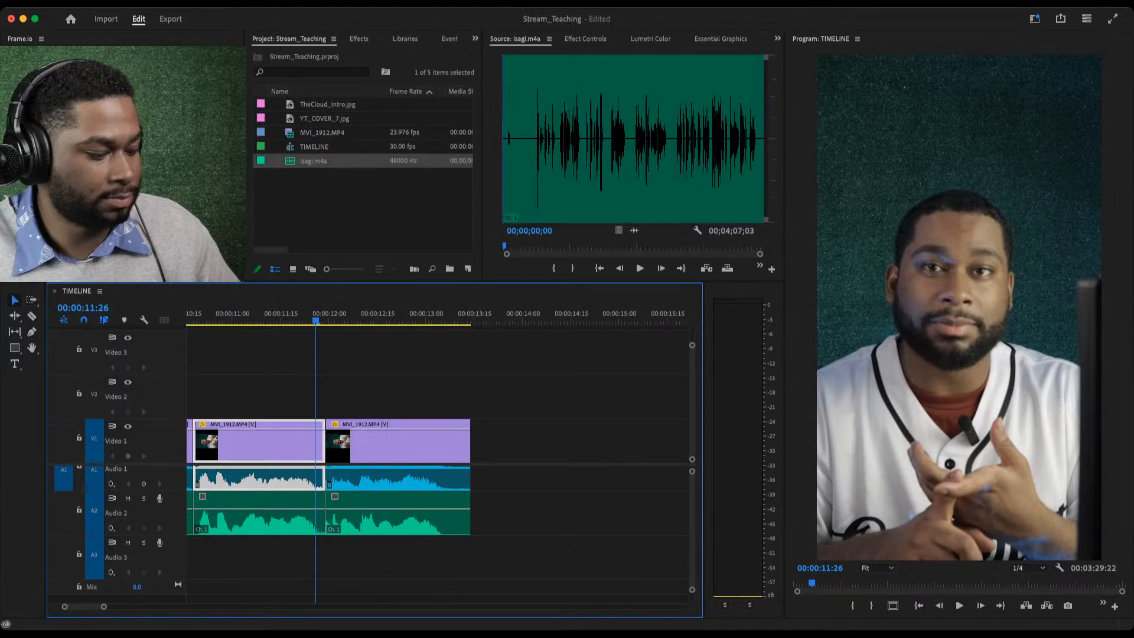
{"action": "key", "text": "w"}
Play the last short clip before the gap and ripple-trim its end to 00:00:13:02.
{"action": "key", "text": "space"}
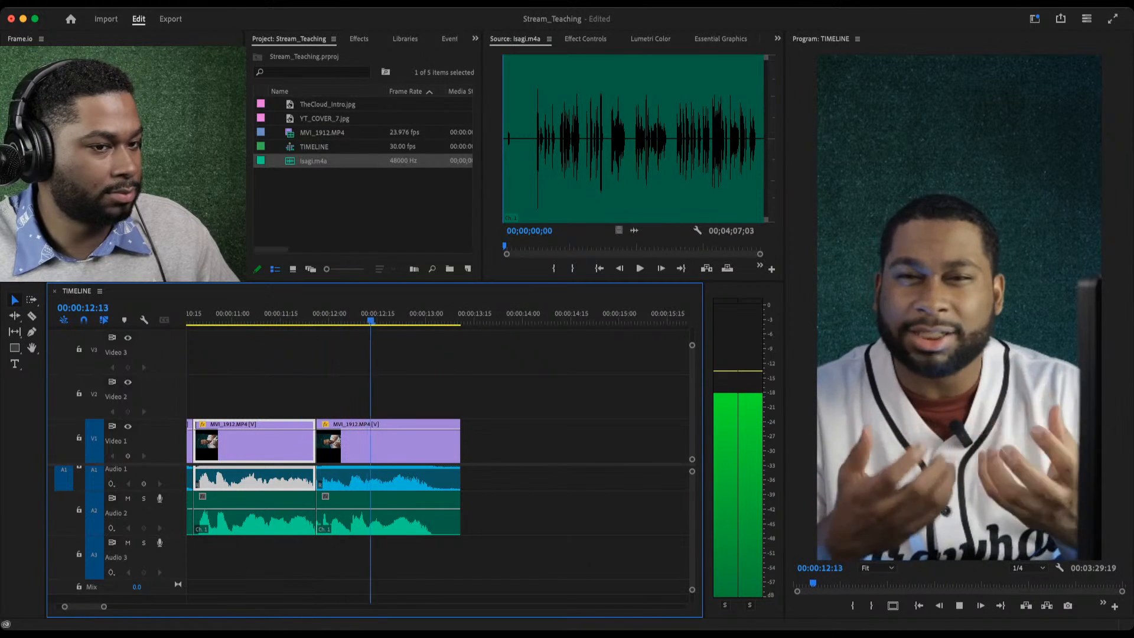
{"action": "key", "text": "space"}
{"action": "key", "text": "w"}
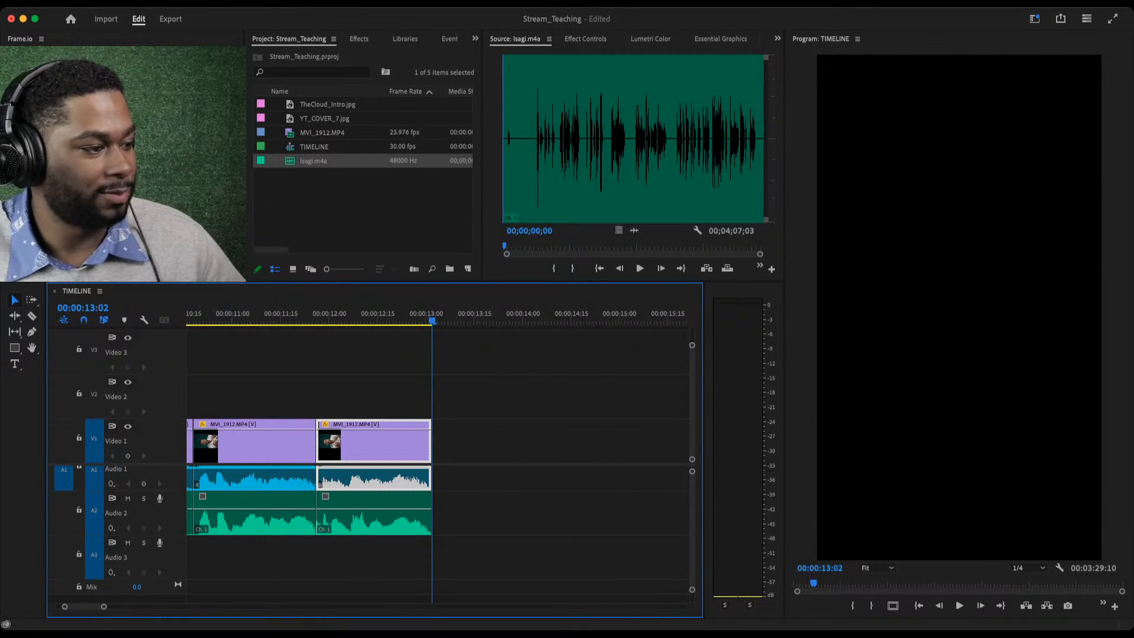
Play the opening lines of the long clip and the last short clips to find where the next usable take starts.
{"action": "left_click_drag", "start_coordinate": [104, 607], "coordinate": [250, 607]}
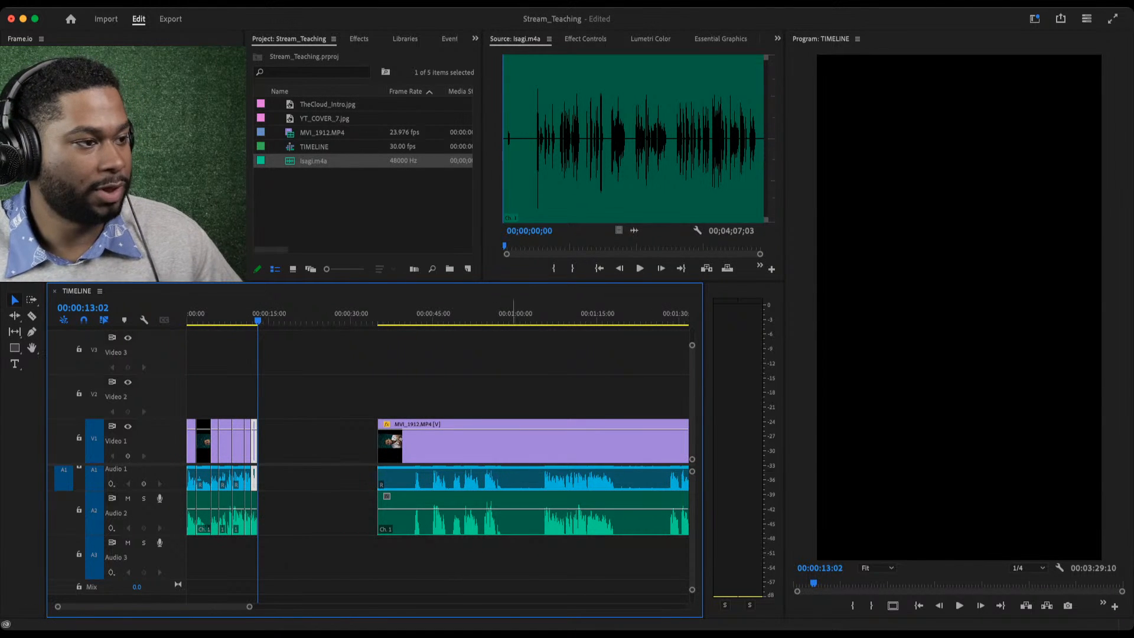
{"action": "left_click_drag", "start_coordinate": [408, 313], "coordinate": [413, 313]}
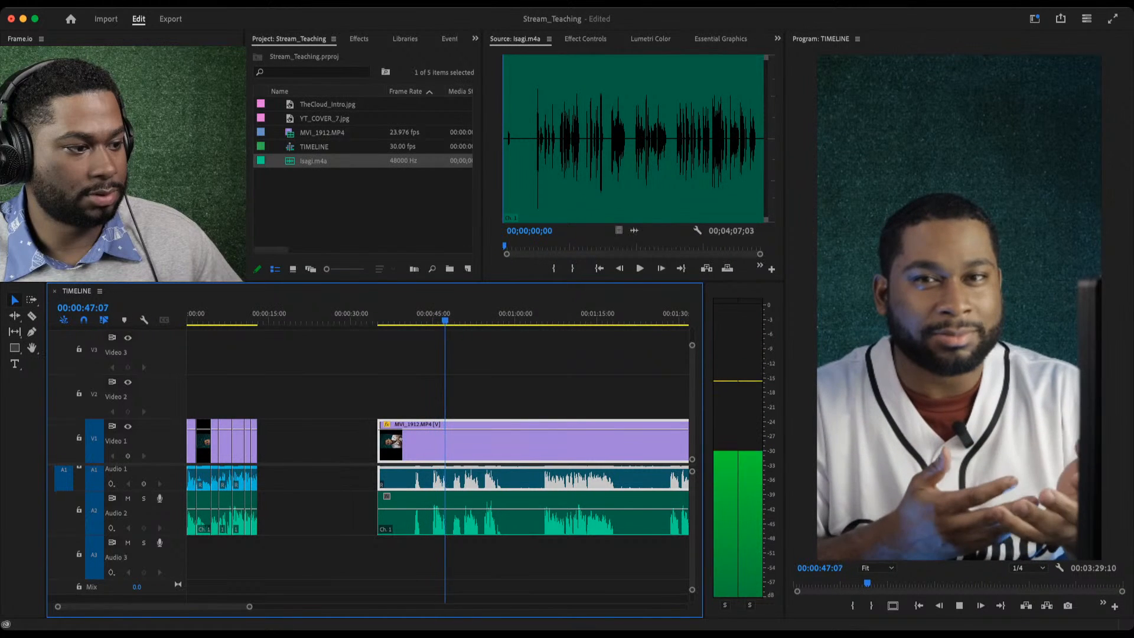
{"action": "key", "text": "space"}
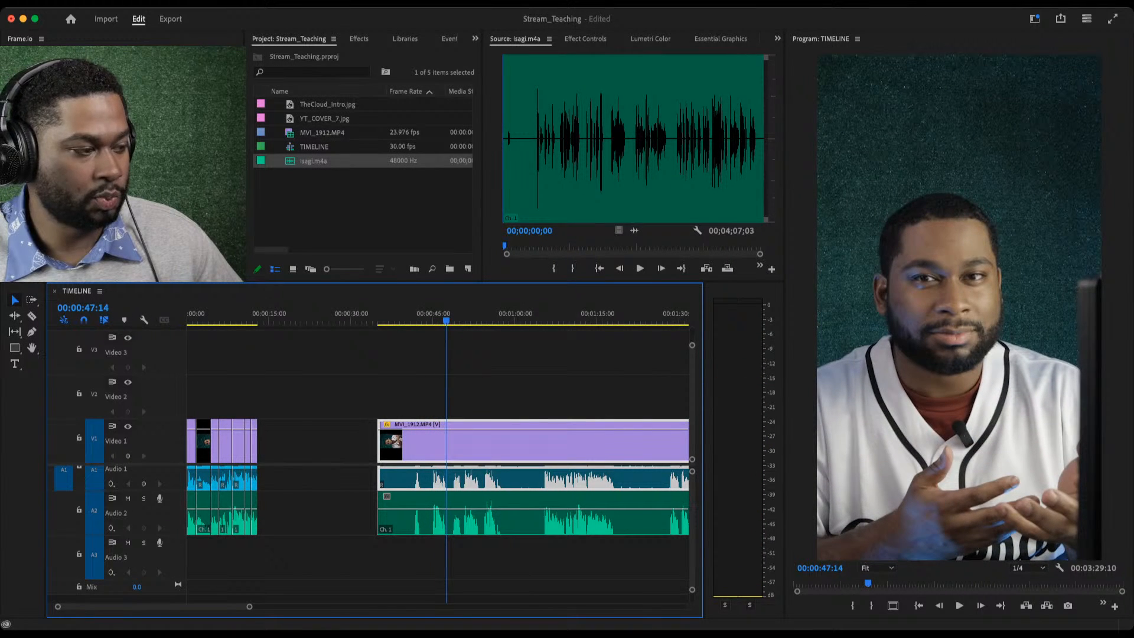
{"action": "left_click_drag", "start_coordinate": [259, 316], "coordinate": [242, 316]}
{"action": "key", "text": "space"}
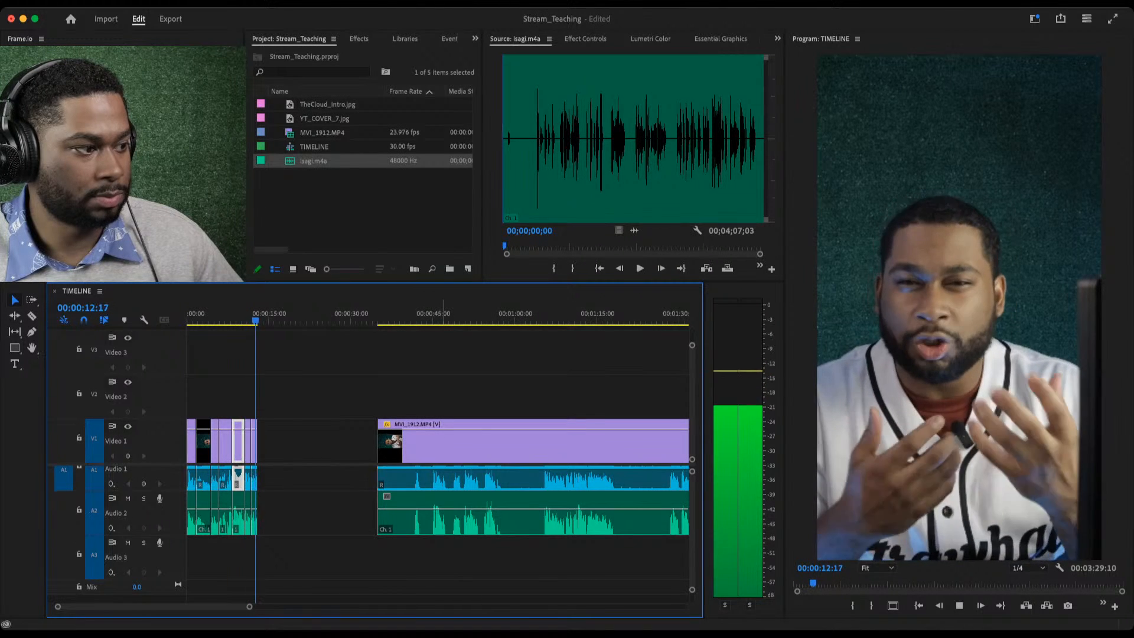
{"action": "left_click", "coordinate": [442, 316]}
{"action": "left_click_drag", "start_coordinate": [442, 316], "coordinate": [456, 316]}
{"action": "key", "text": "space"}
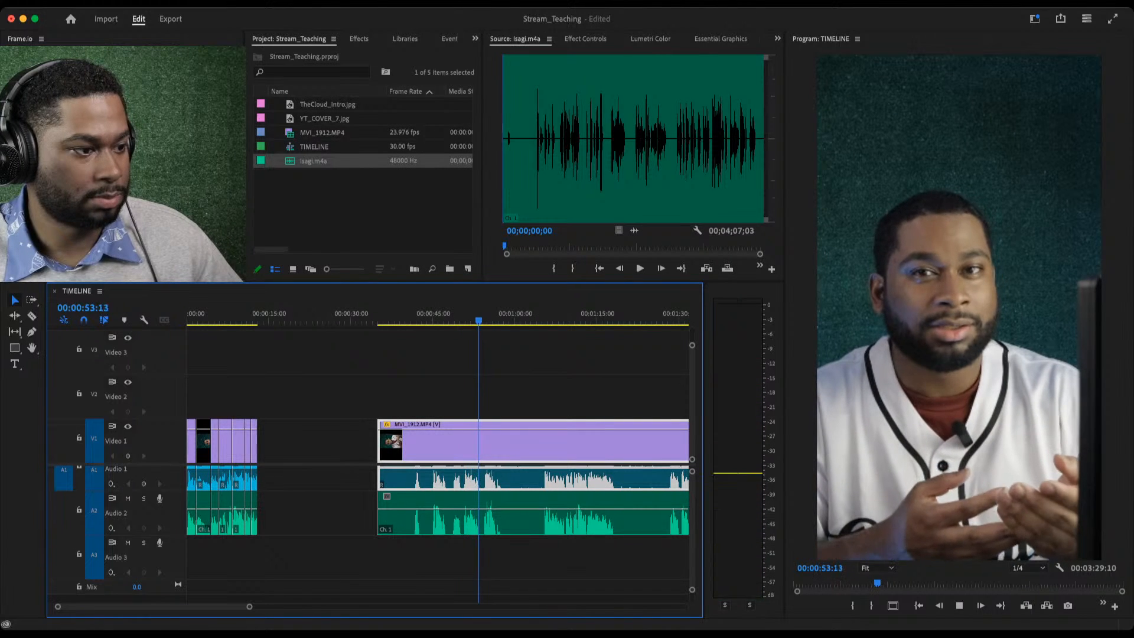
Ripple-trim the start of the long clip at 00:00:50:17 and close the gap before it.
{"action": "key", "text": "shift+Left"}
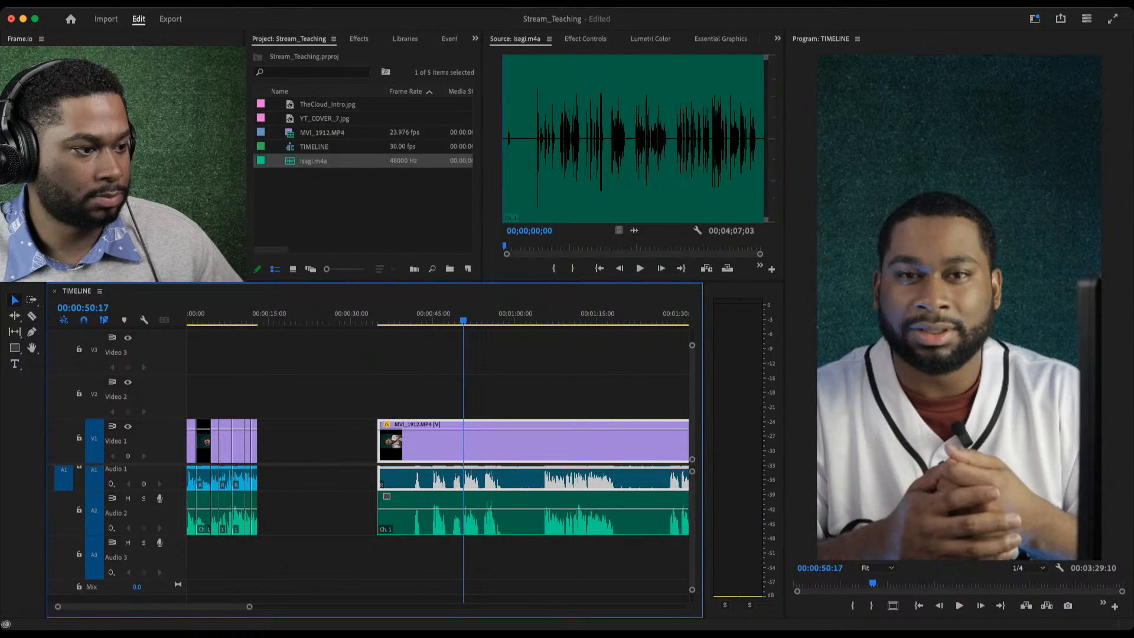
{"action": "left_click_drag", "start_coordinate": [464, 320], "coordinate": [463, 320]}
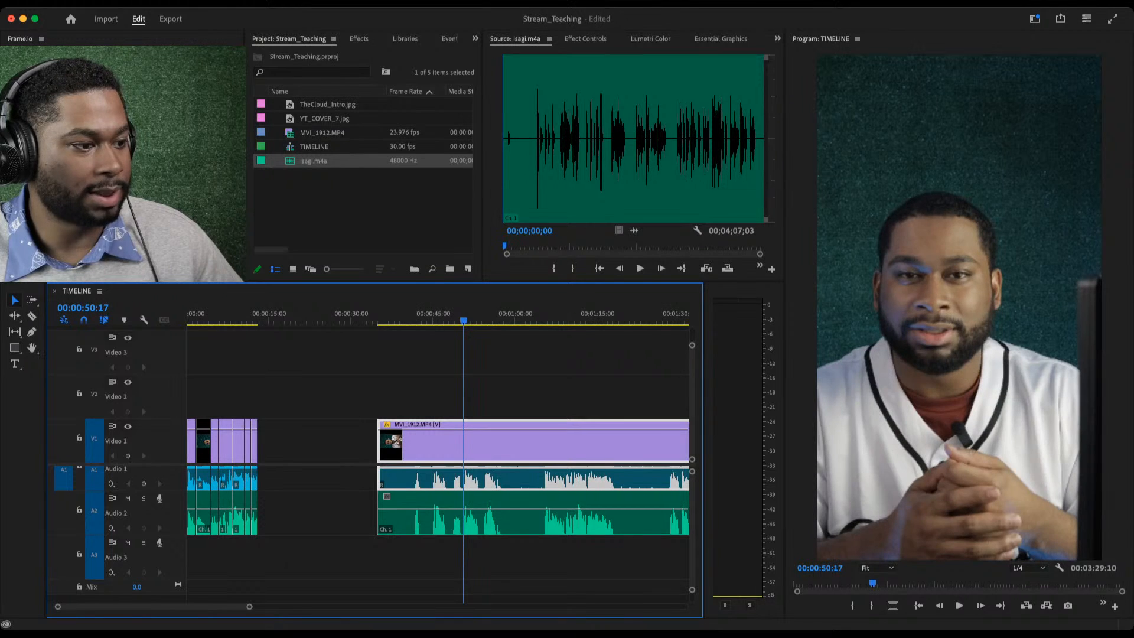
{"action": "key", "text": "q"}
{"action": "left_click", "coordinate": [324, 442]}
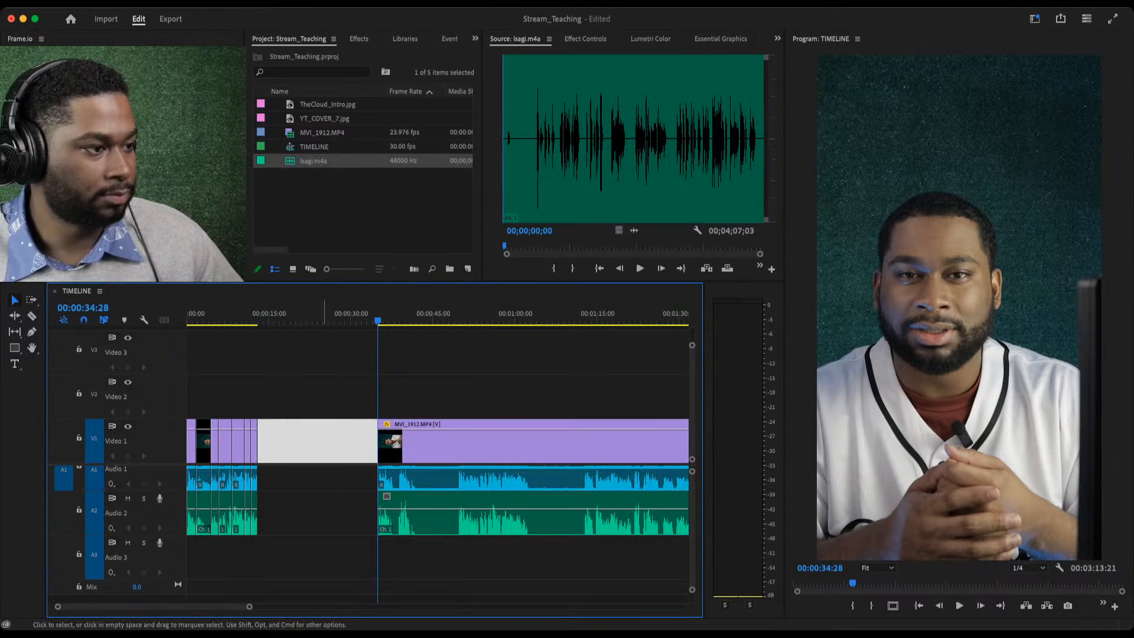
{"action": "key", "text": "Delete"}
Play across the new join into the long clip and split all tracks at 00:00:15:28.
{"action": "left_click_drag", "start_coordinate": [262, 320], "coordinate": [250, 320]}
{"action": "key", "text": "space"}
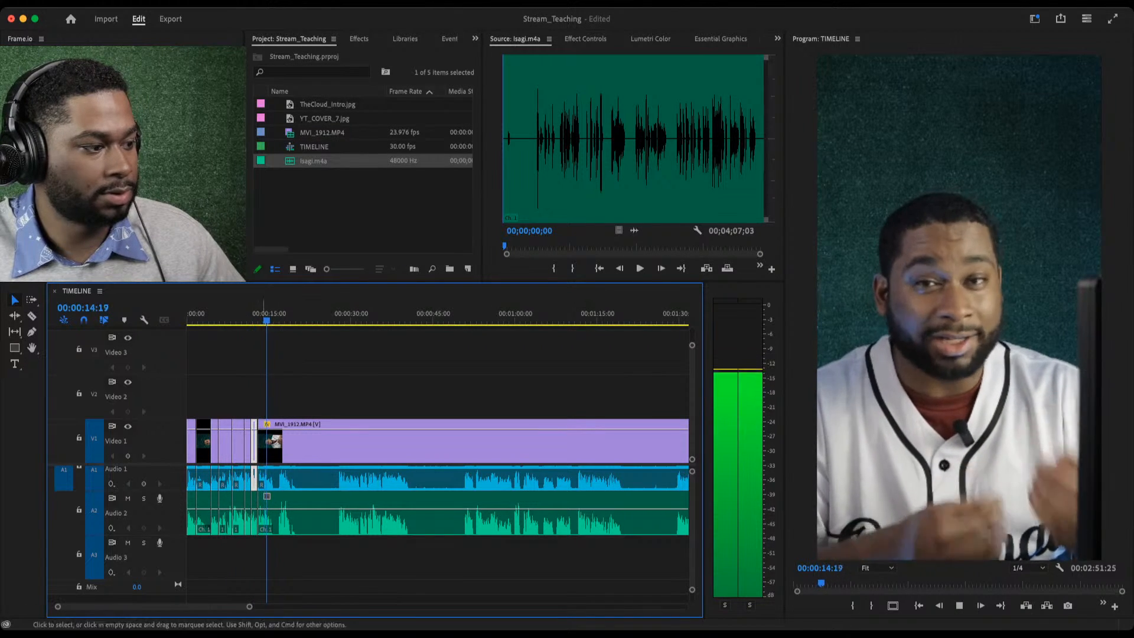
{"action": "key", "text": "="}
{"action": "key", "text": "="}
{"action": "key", "text": "space"}
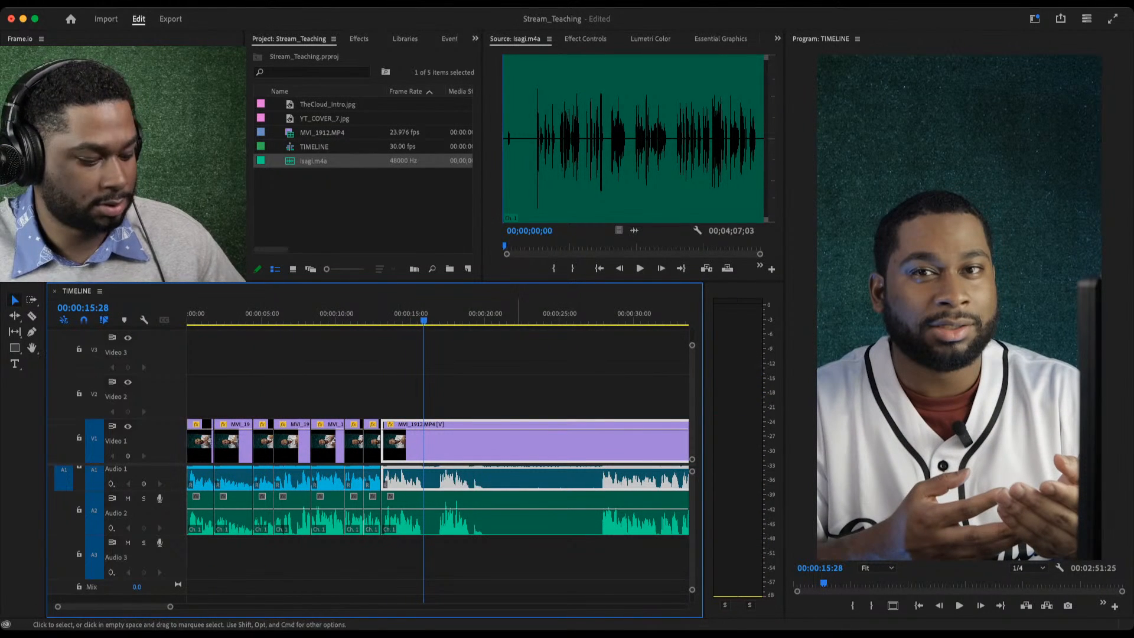
{"action": "key", "text": "c"}
{"action": "left_click", "coordinate": [424, 449], "text": "shift"}
Play on through the next phrase and split all tracks at 00:00:18:29.
{"action": "key", "text": "space"}
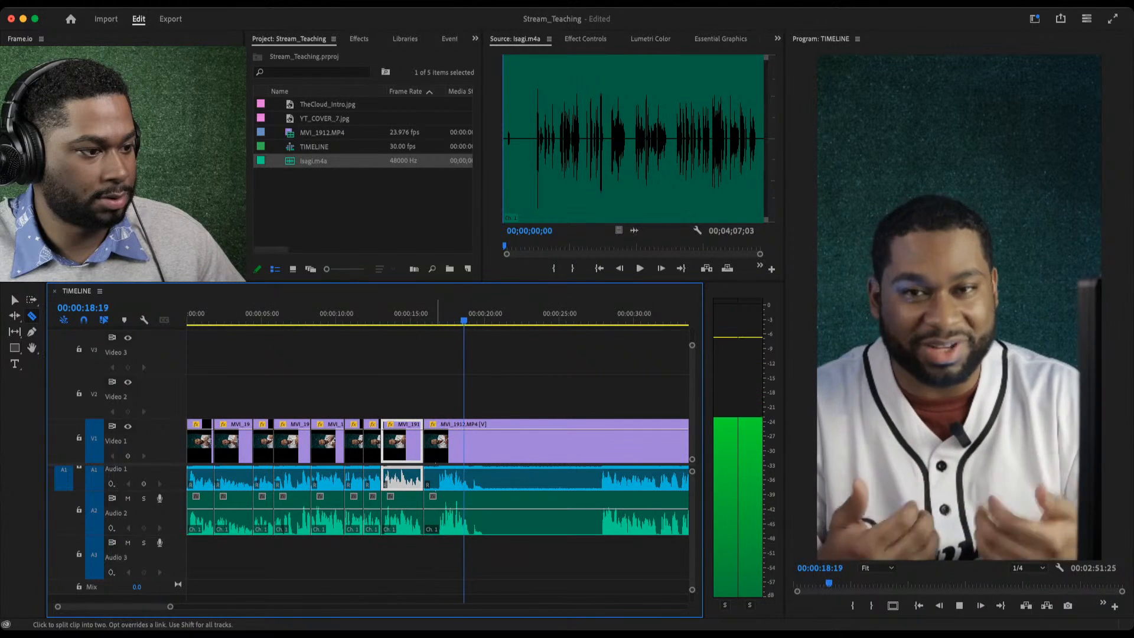
{"action": "key", "text": "space"}
{"action": "key", "text": "d"}
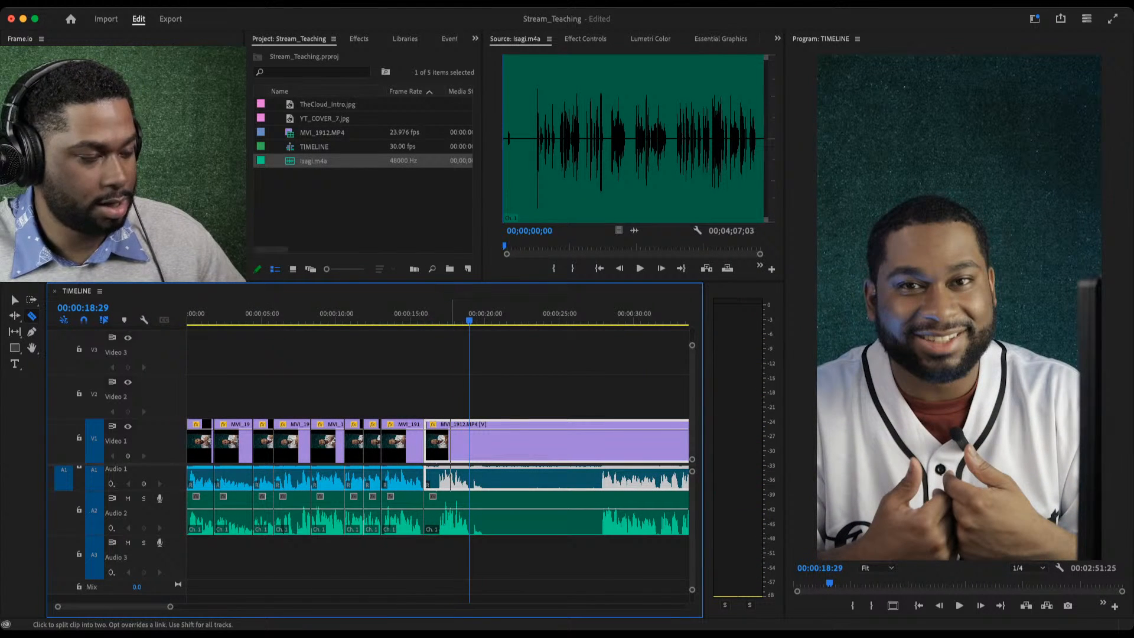
{"action": "left_click", "coordinate": [471, 446], "text": "shift"}
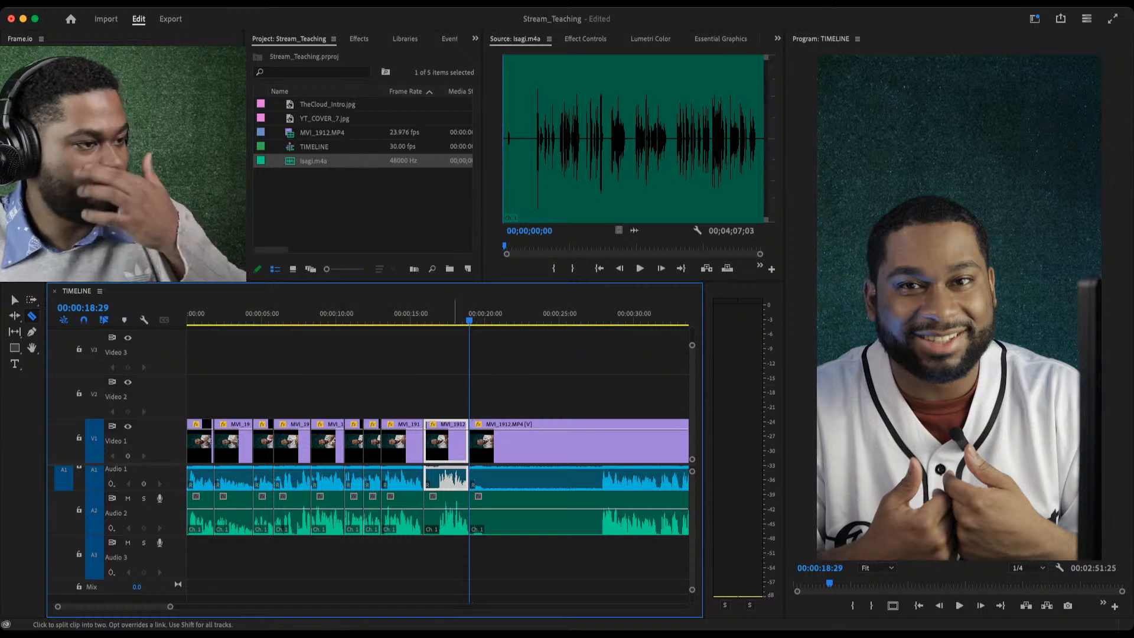
Ripple-trim the start of the last short clip at 00:00:16:27 and play across the new join.
{"action": "left_click_drag", "start_coordinate": [449, 318], "coordinate": [438, 317]}
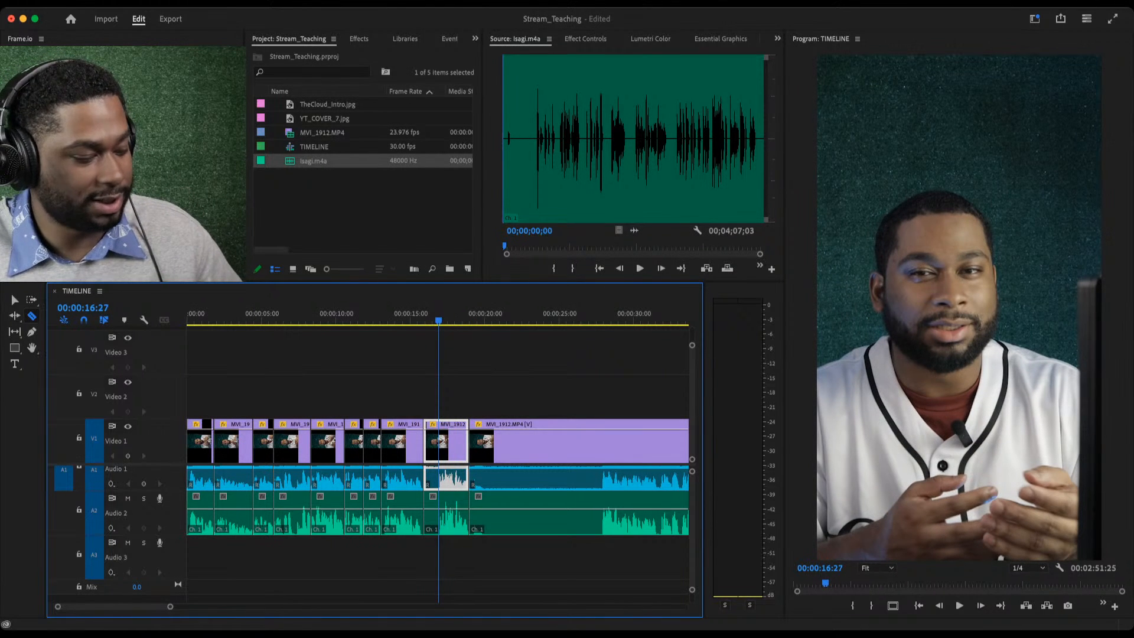
{"action": "key", "text": "q"}
{"action": "left_click", "coordinate": [413, 318]}
{"action": "key", "text": "space"}
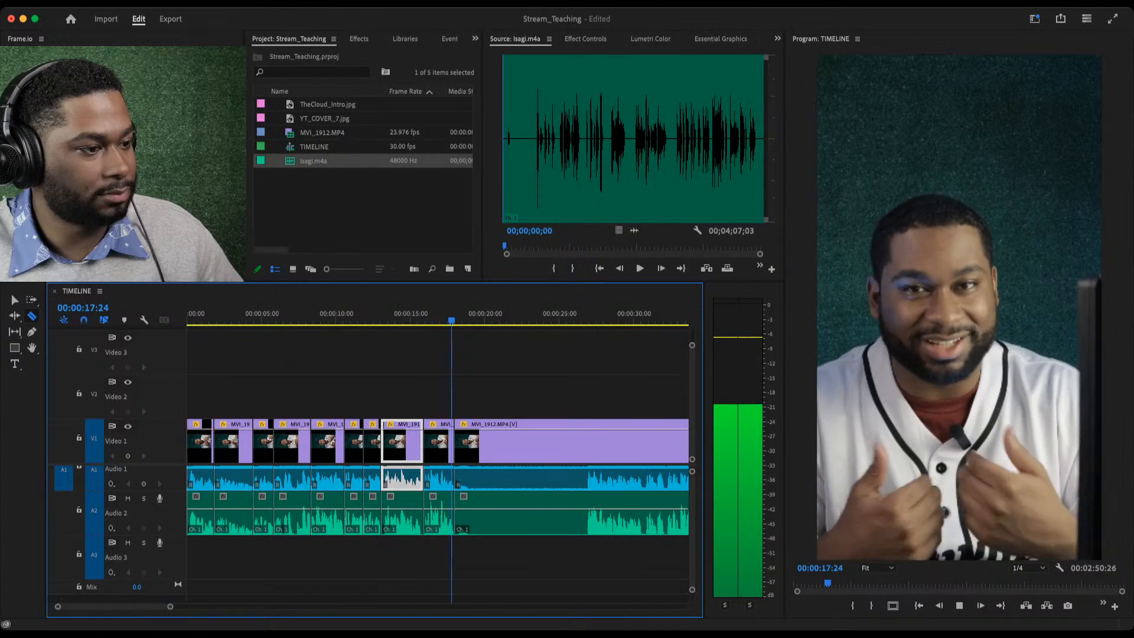
{"action": "key", "text": "space"}
Replay the middle clips and ripple-trim the first few frames of the clip that starts at 00:00:13:02.
{"action": "left_click_drag", "start_coordinate": [361, 318], "coordinate": [329, 318]}
{"action": "key", "text": "space"}
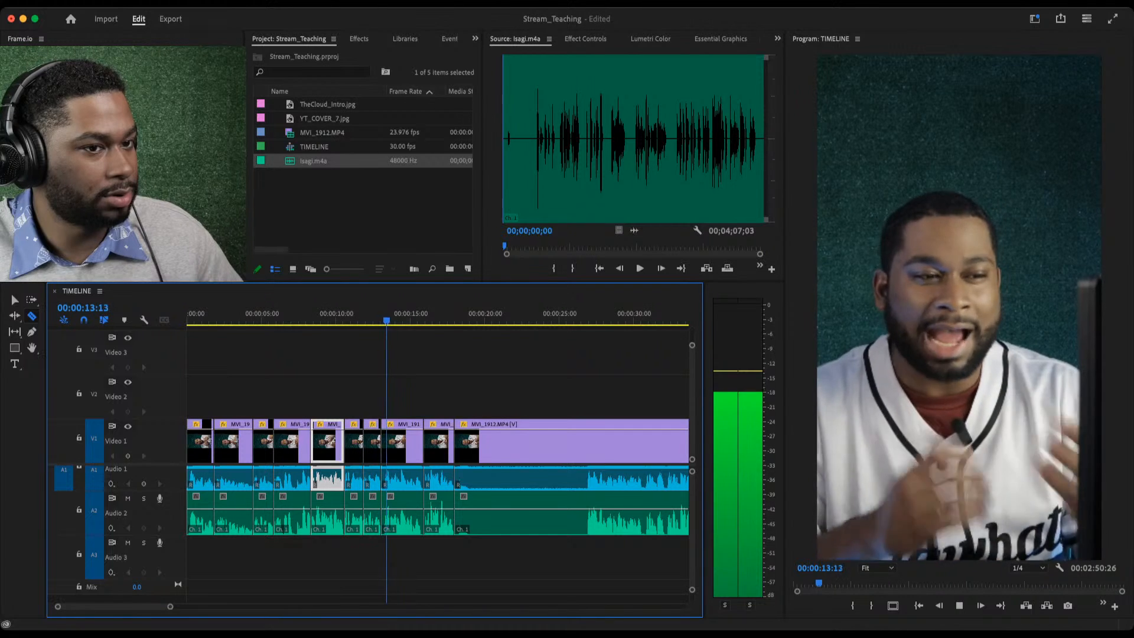
{"action": "left_click_drag", "start_coordinate": [360, 317], "coordinate": [378, 318]}
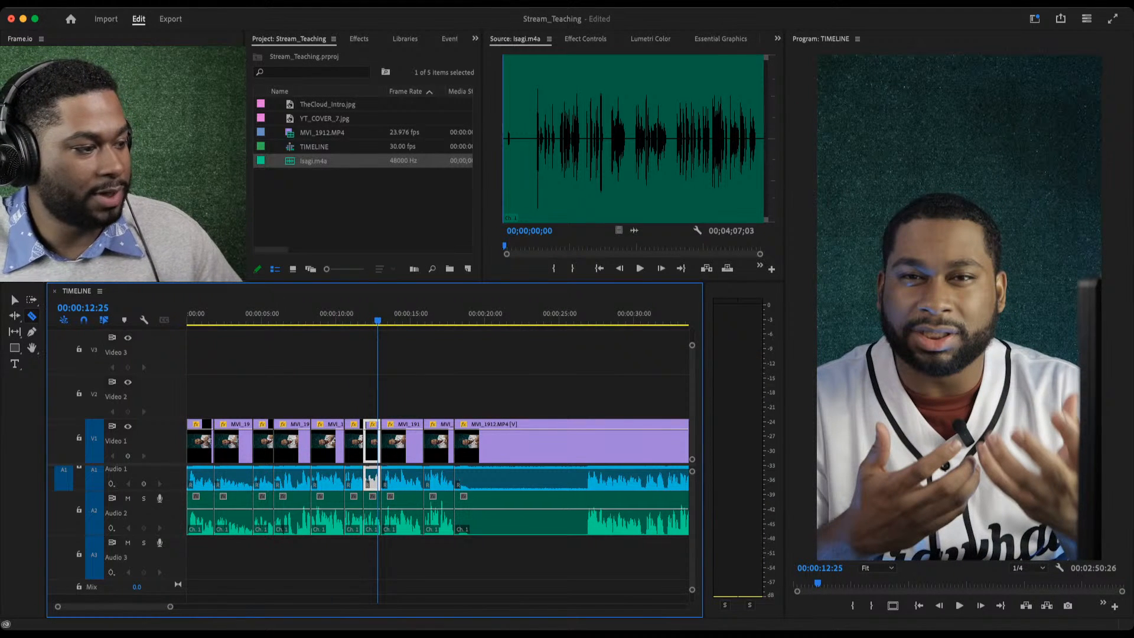
{"action": "key", "text": "="}
{"action": "key", "text": "="}
{"action": "key", "text": "="}
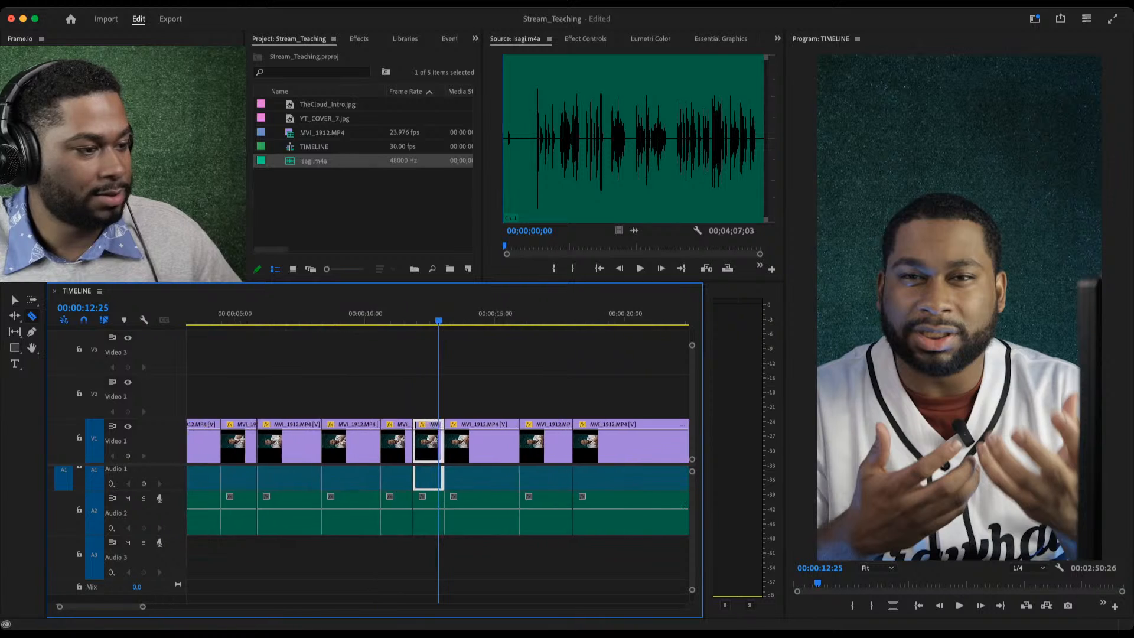
{"action": "key", "text": "space"}
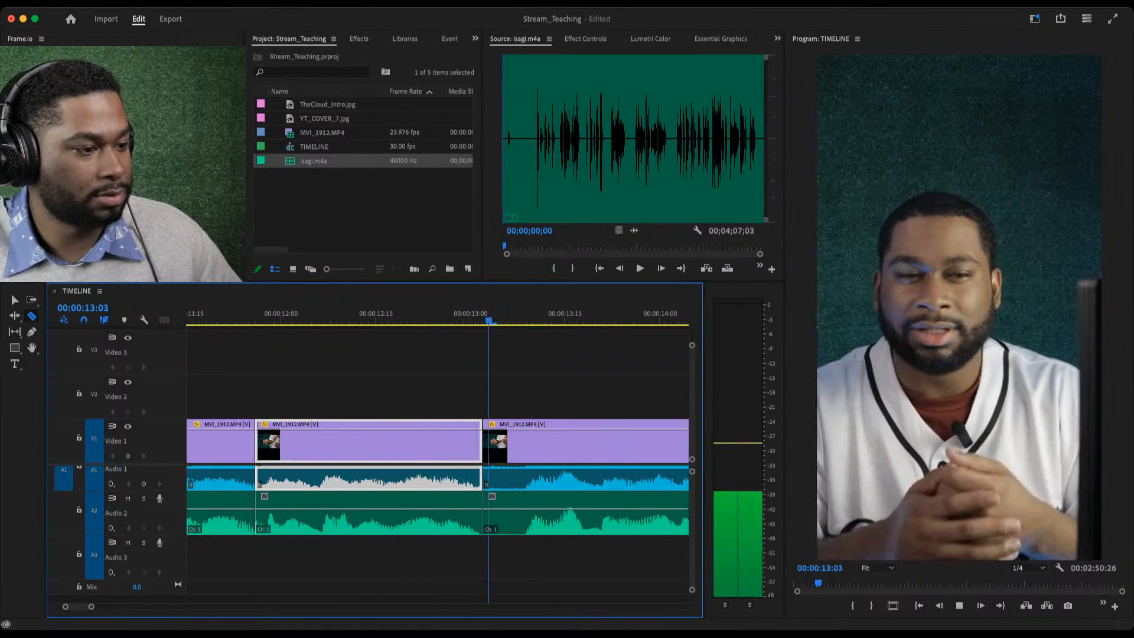
{"action": "key", "text": "space"}
{"action": "key", "text": "Right"}
{"action": "key", "text": "q"}
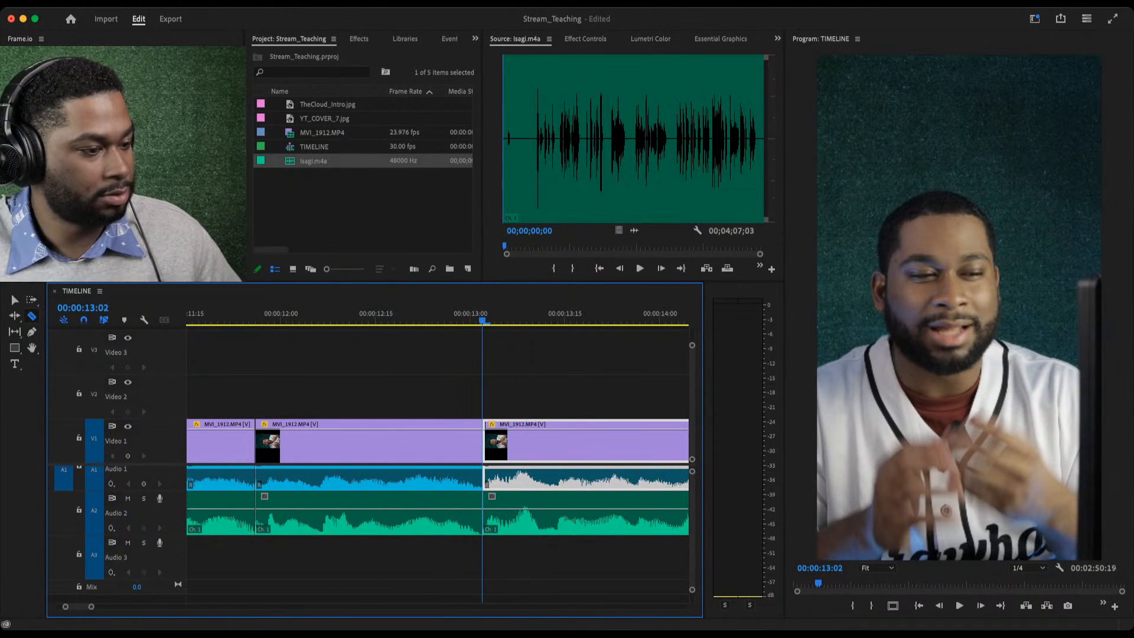
Play on through that clip and ripple-trim its end at 00:00:15:15.
{"action": "left_click", "coordinate": [295, 313]}
{"action": "key", "text": "space"}
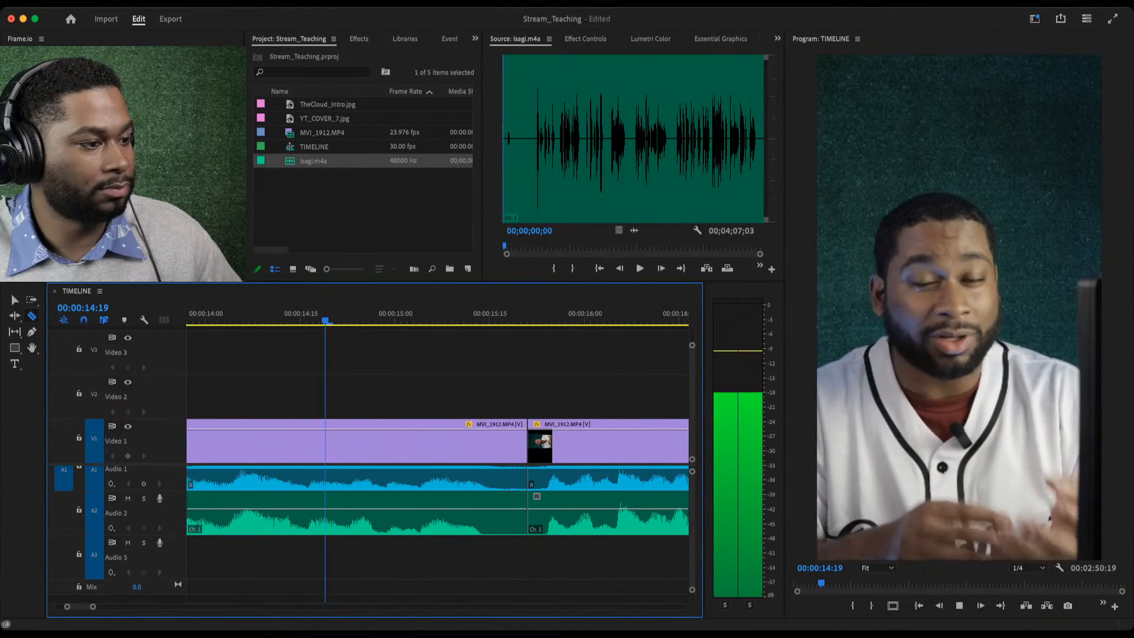
{"action": "key", "text": "space"}
{"action": "key", "text": "w"}
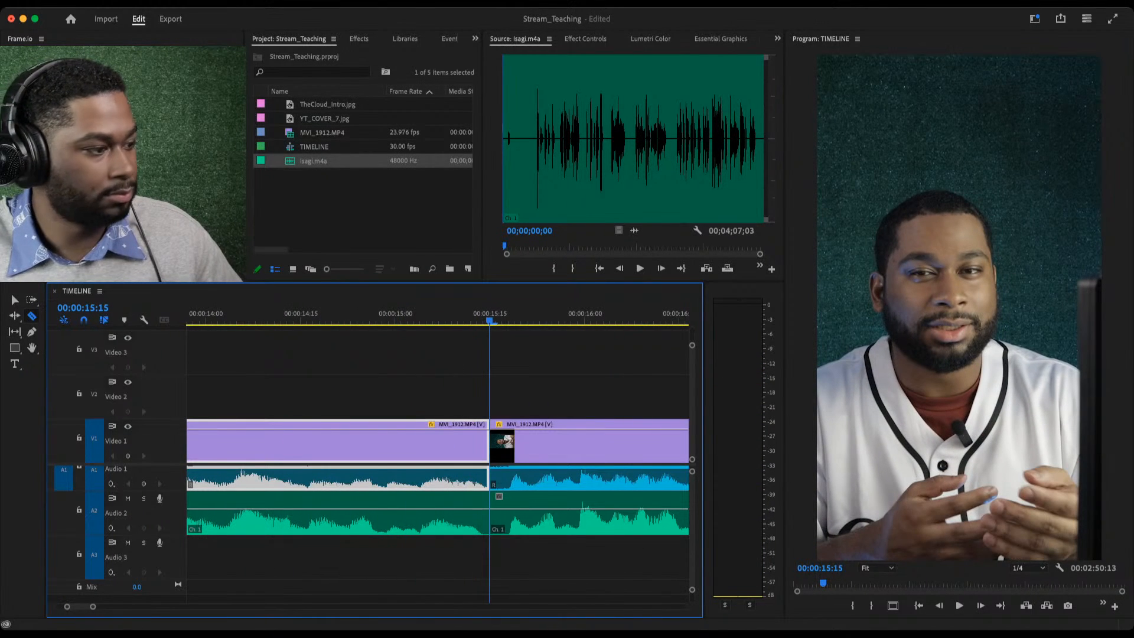
Replay from just before 00:00:13:00 through both tightened joins up to the start of the long clip.
{"action": "key", "text": "minus"}
{"action": "key", "text": "minus"}
{"action": "key", "text": "minus"}
{"action": "key", "text": "Up"}
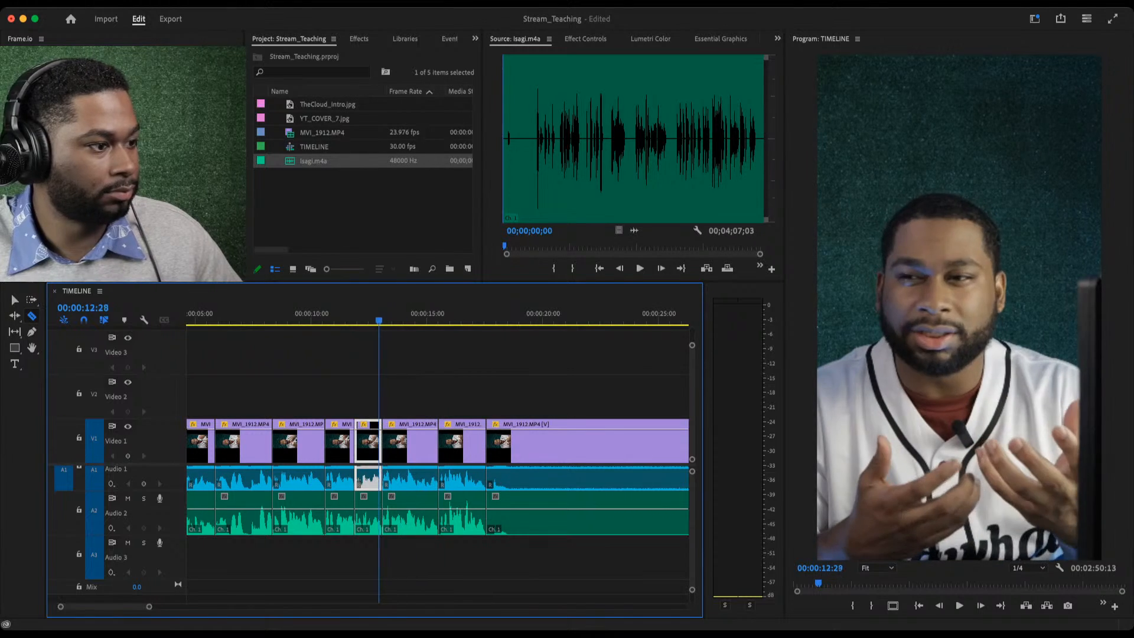
{"action": "key", "text": "space"}
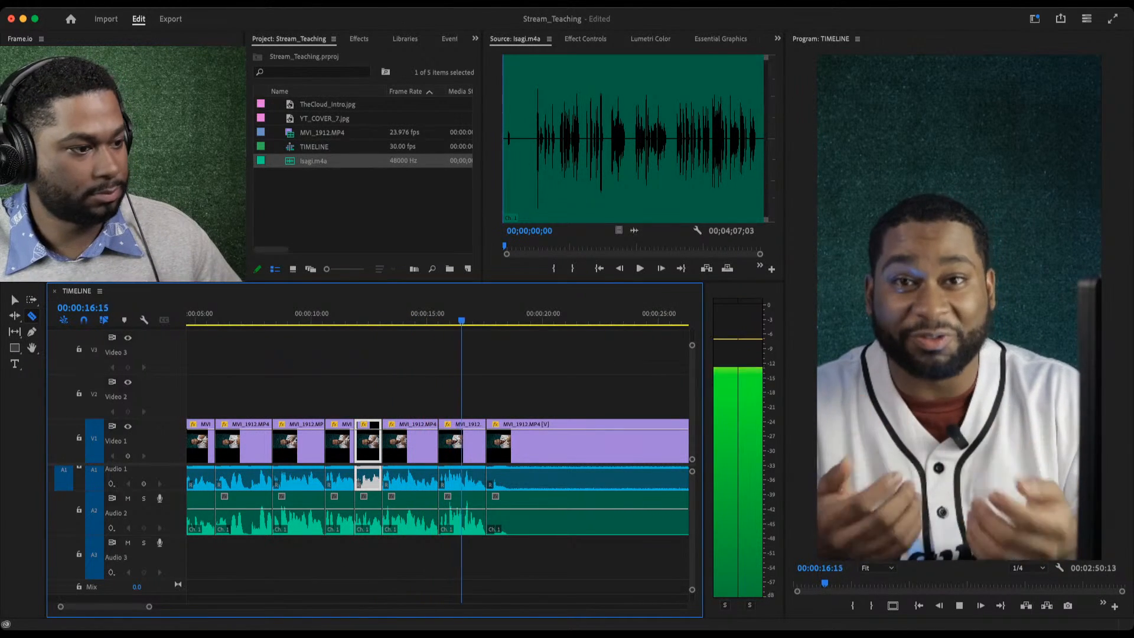
{"action": "key", "text": "space"}
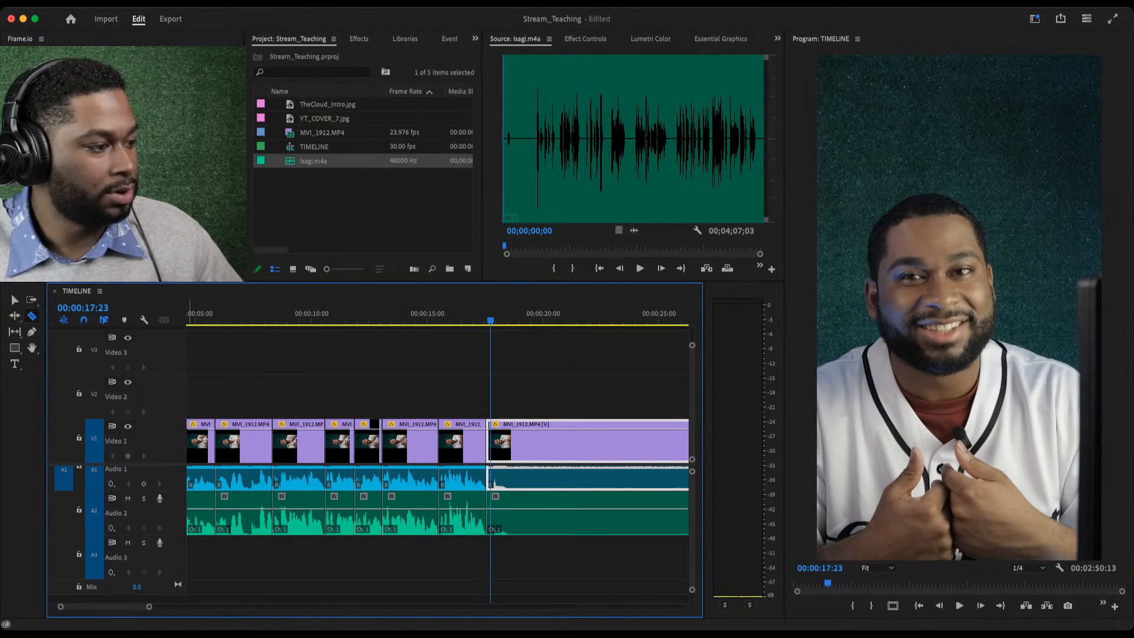
Play the next spoken section of the long clip from where its speech begins and split the clip at 00:00:39:08.
{"action": "key", "text": "minus"}
{"action": "key", "text": "minus"}
{"action": "key", "text": "minus"}
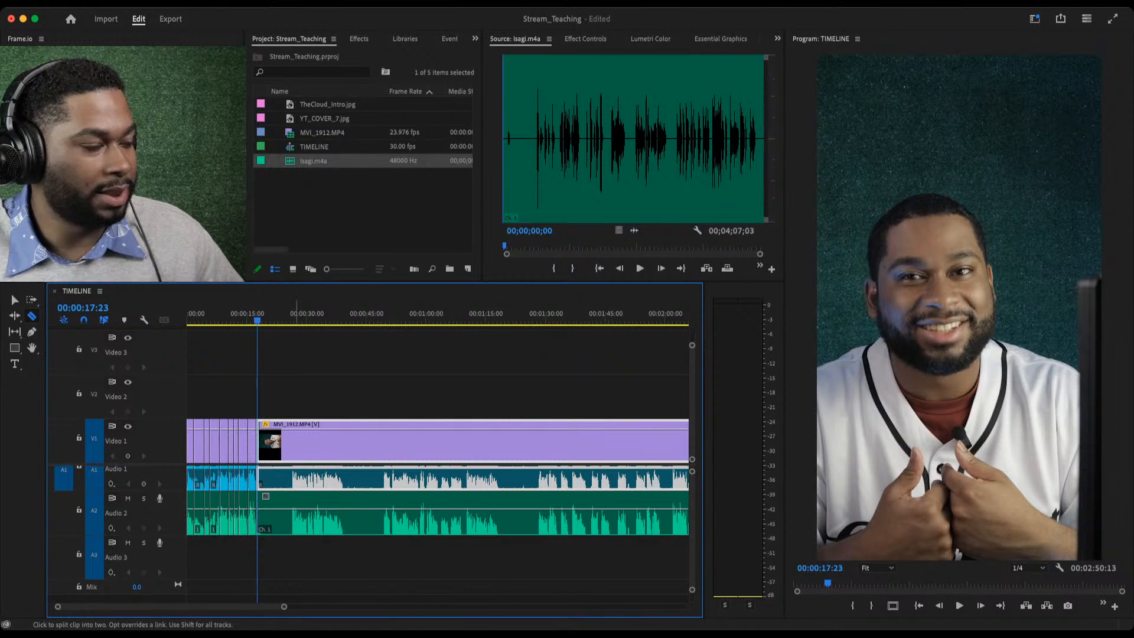
{"action": "left_click", "coordinate": [295, 321]}
{"action": "left_click_drag", "start_coordinate": [296, 320], "coordinate": [290, 321]}
{"action": "key", "text": "space"}
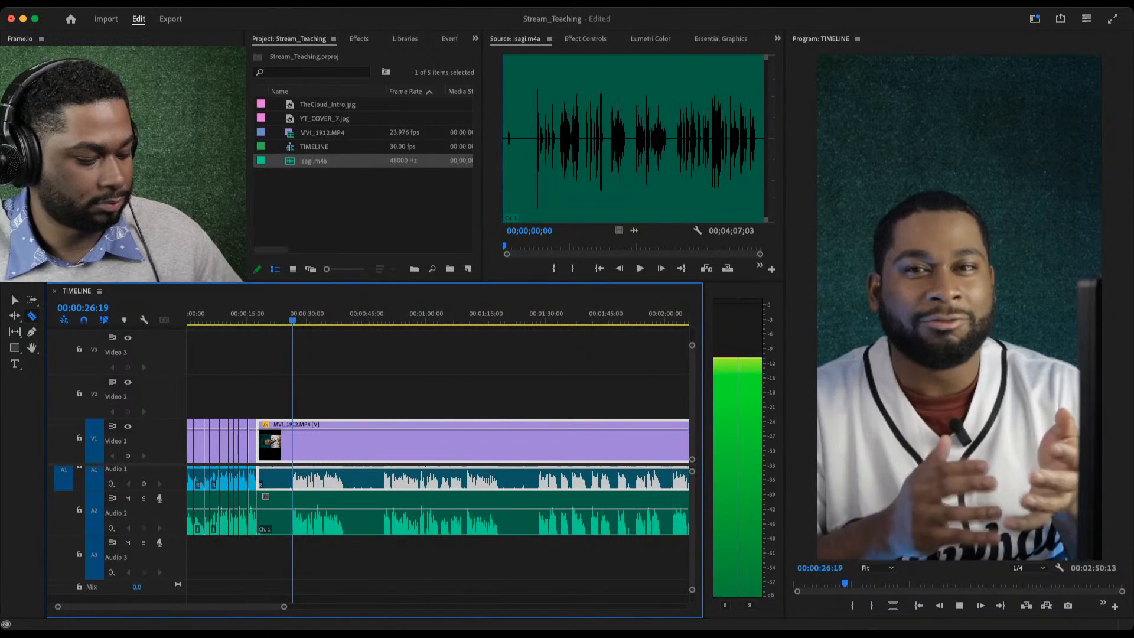
{"action": "key", "text": "v"}
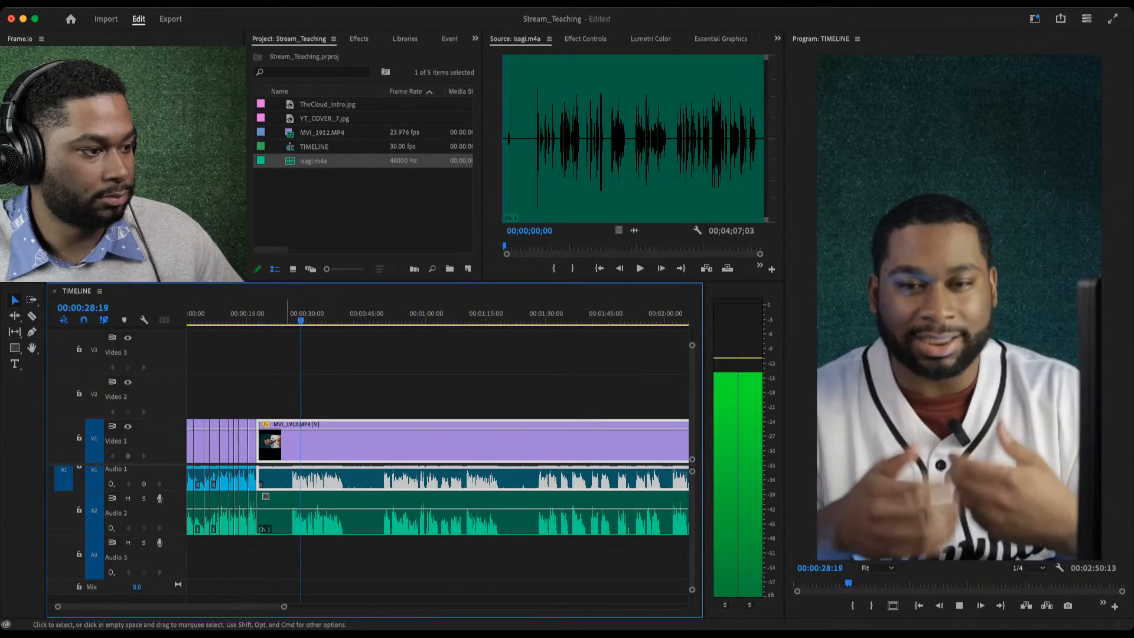
{"action": "key", "text": "equal"}
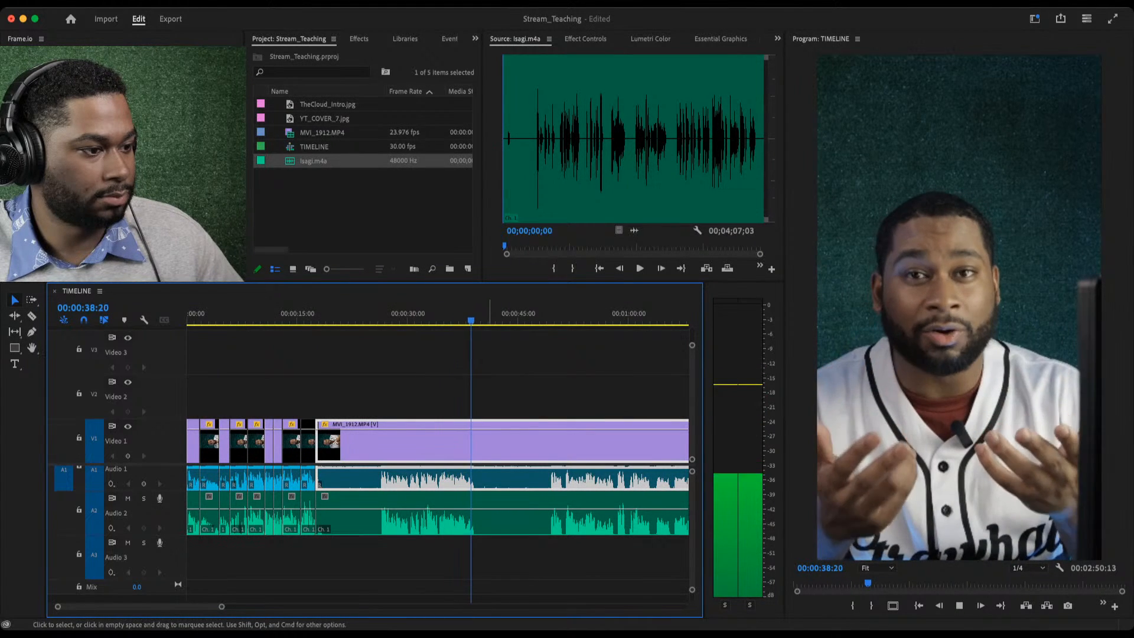
{"action": "key", "text": "space"}
{"action": "key", "text": "c"}
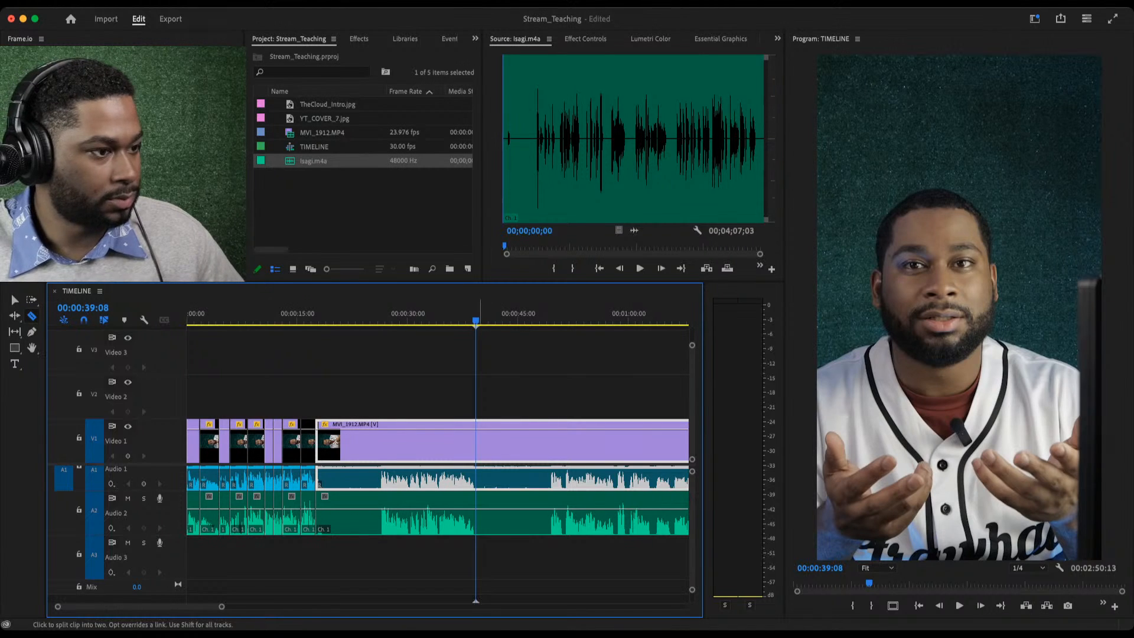
{"action": "left_click", "coordinate": [476, 441]}
Ripple-trim the silent start of the split-off clip at 00:00:26:08 and remove eight more frames from its beginning.
{"action": "left_click", "coordinate": [380, 319]}
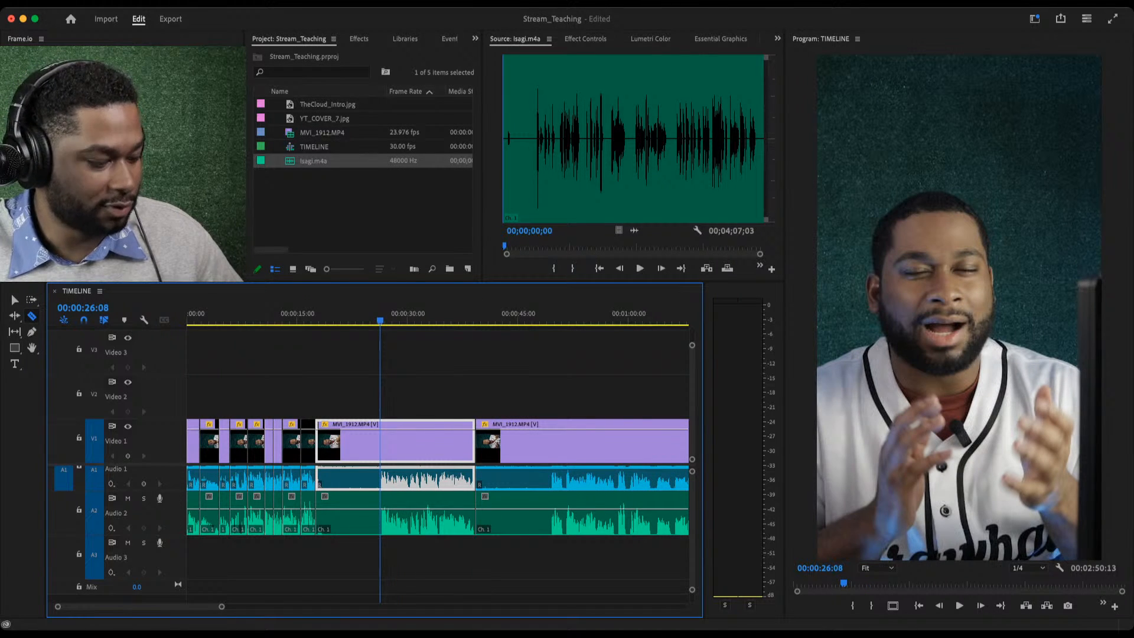
{"action": "key", "text": "q"}
{"action": "left_click_drag", "start_coordinate": [222, 606], "coordinate": [104, 607]}
{"action": "key", "text": "Right"}
{"action": "key", "text": "Right"}
{"action": "key", "text": "Right"}
{"action": "key", "text": "Right"}
{"action": "key", "text": "Right"}
{"action": "key", "text": "Right"}
{"action": "key", "text": "Right"}
{"action": "key", "text": "Right"}
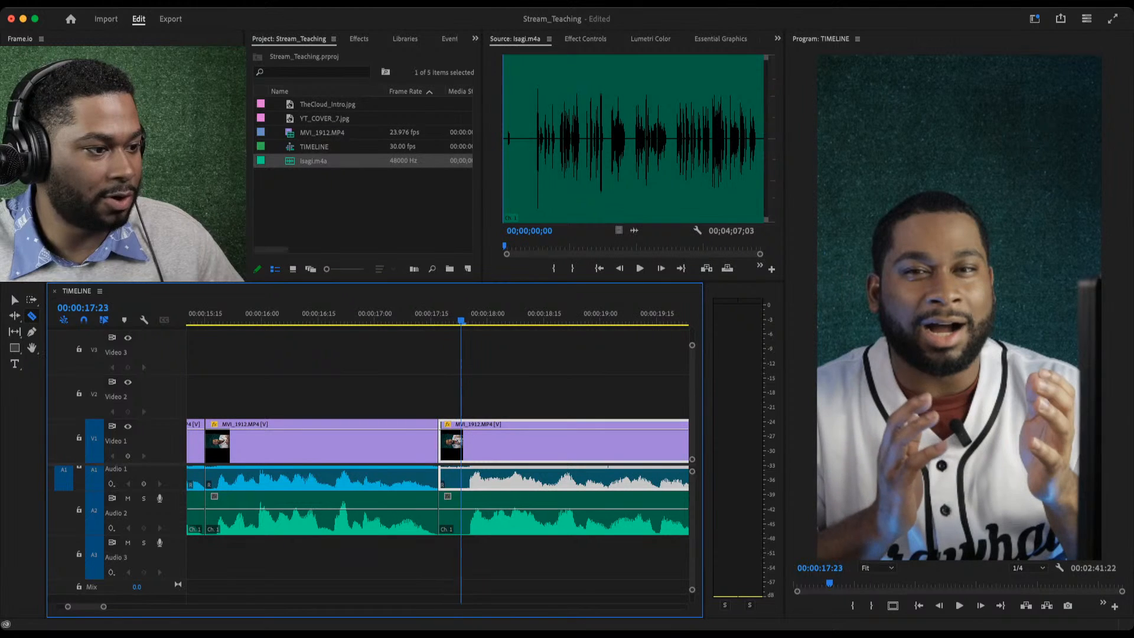
{"action": "key", "text": "Up"}
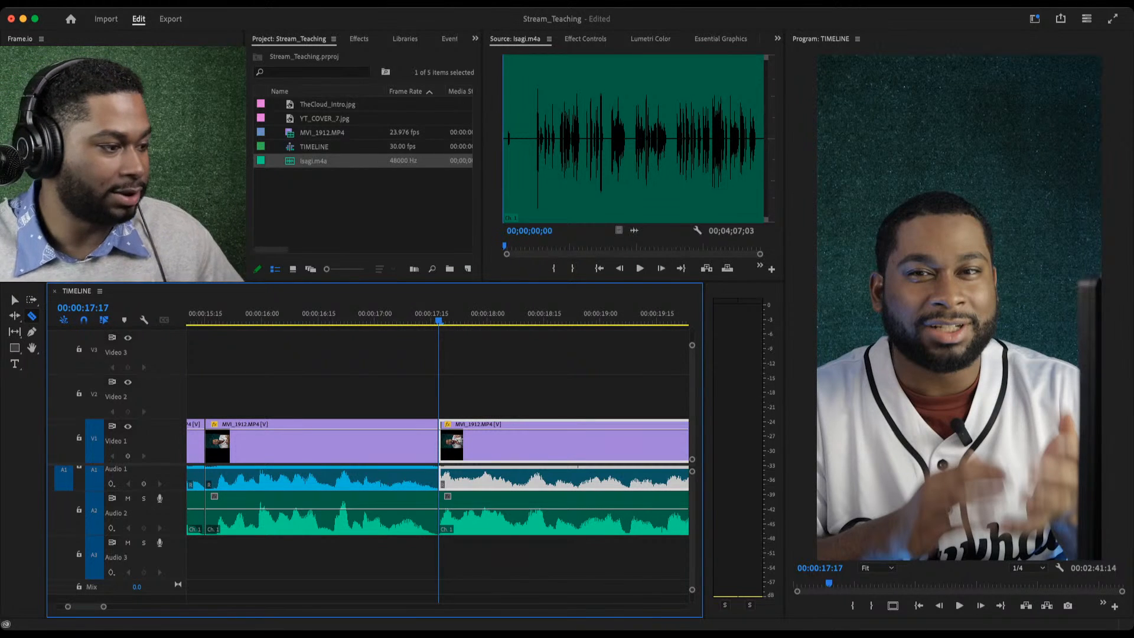
Ripple-trim the end of the same clip at 00:00:30:04.
{"action": "key", "text": "minus"}
{"action": "key", "text": "minus"}
{"action": "key", "text": "minus"}
{"action": "key", "text": "minus"}
{"action": "key", "text": "minus"}
{"action": "key", "text": "minus"}
{"action": "key", "text": "minus"}
{"action": "key", "text": "minus"}
{"action": "key", "text": "minus"}
{"action": "key", "text": "minus"}
{"action": "key", "text": "equal"}
{"action": "key", "text": "equal"}
{"action": "key", "text": "equal"}
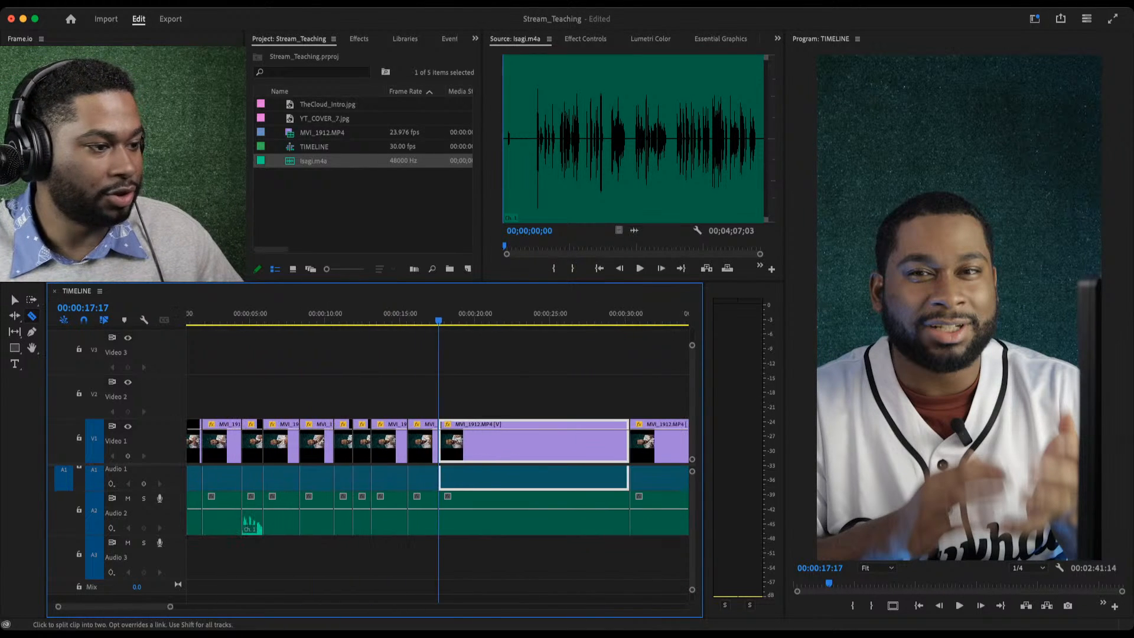
{"action": "key", "text": "Down"}
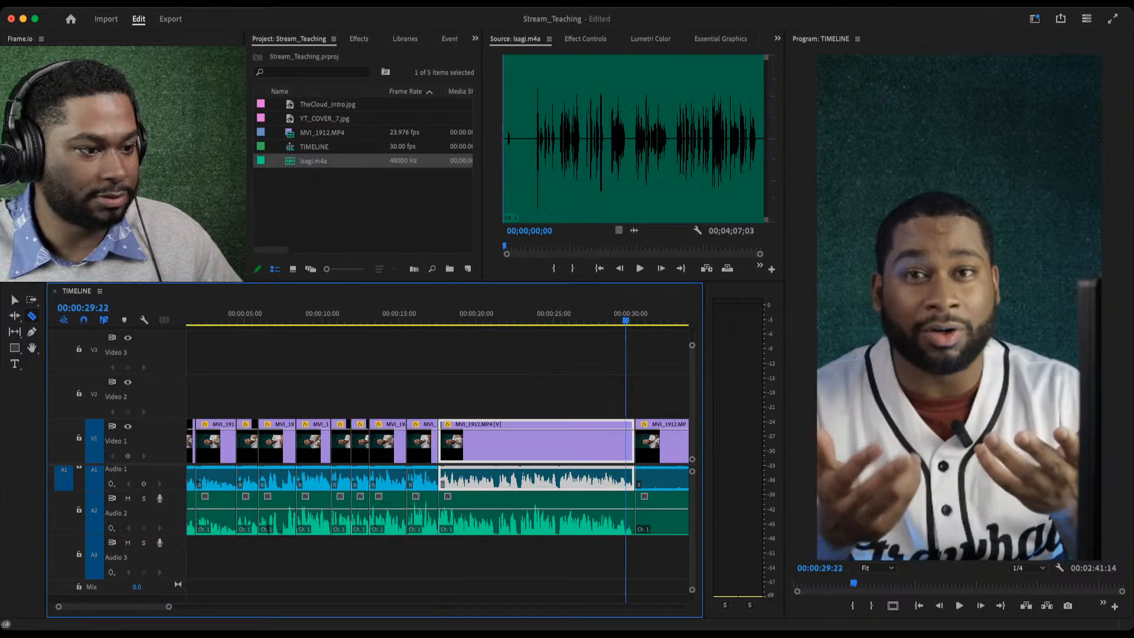
{"action": "key", "text": "Left"}
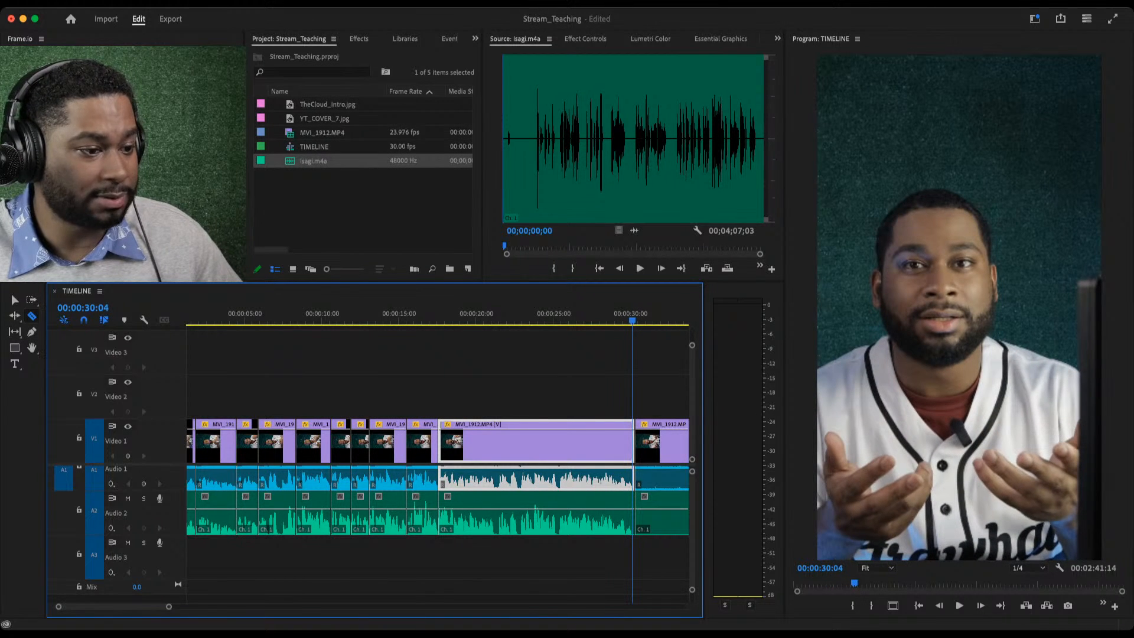
{"action": "key", "text": "w"}
Play from 00:00:17:02 across the join and through the newly trimmed clip to check both of its ends.
{"action": "key", "text": "Up"}
{"action": "key", "text": "shift+Left"}
{"action": "key", "text": "shift+Left"}
{"action": "key", "text": "shift+Left"}
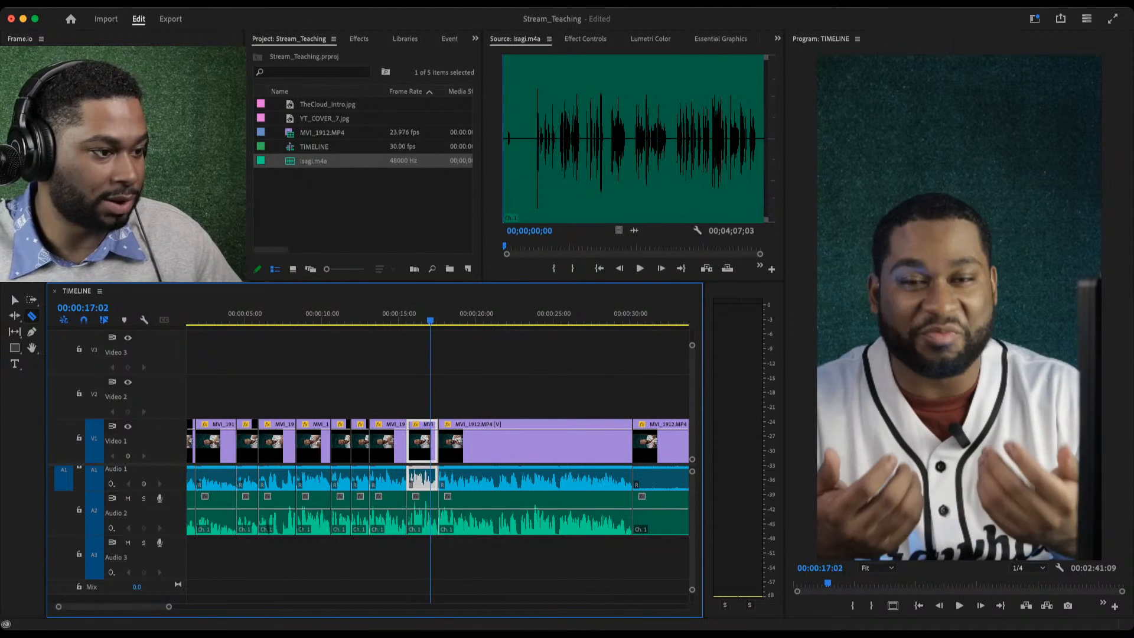
{"action": "key", "text": "space"}
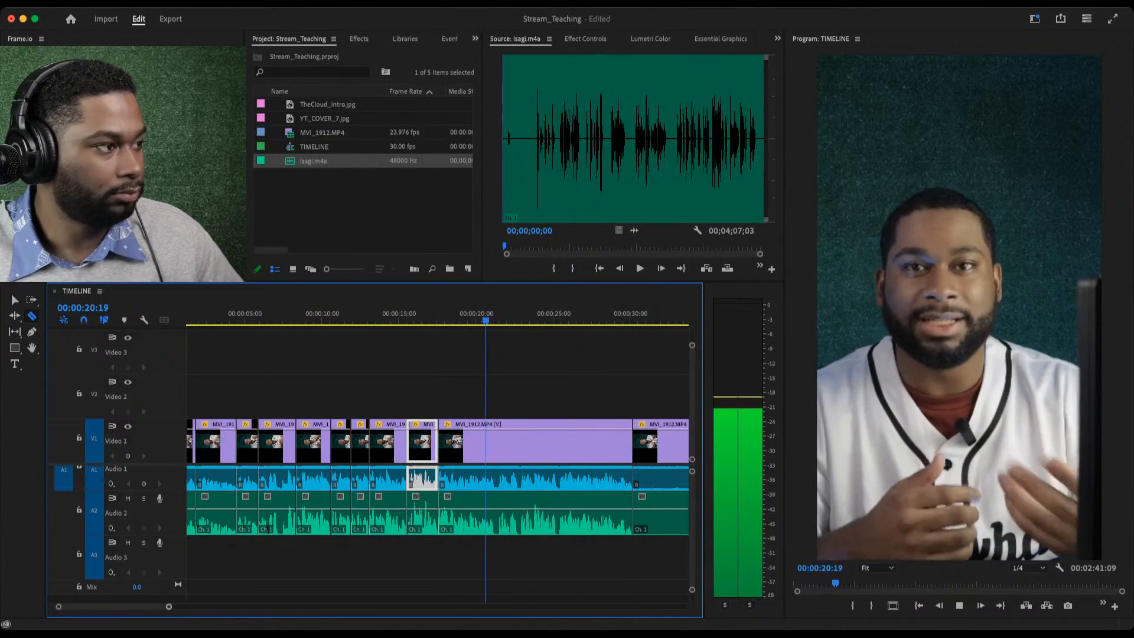
{"action": "key", "text": "backslash"}
{"action": "key", "text": "equal"}
{"action": "key", "text": "equal"}
{"action": "key", "text": "equal"}
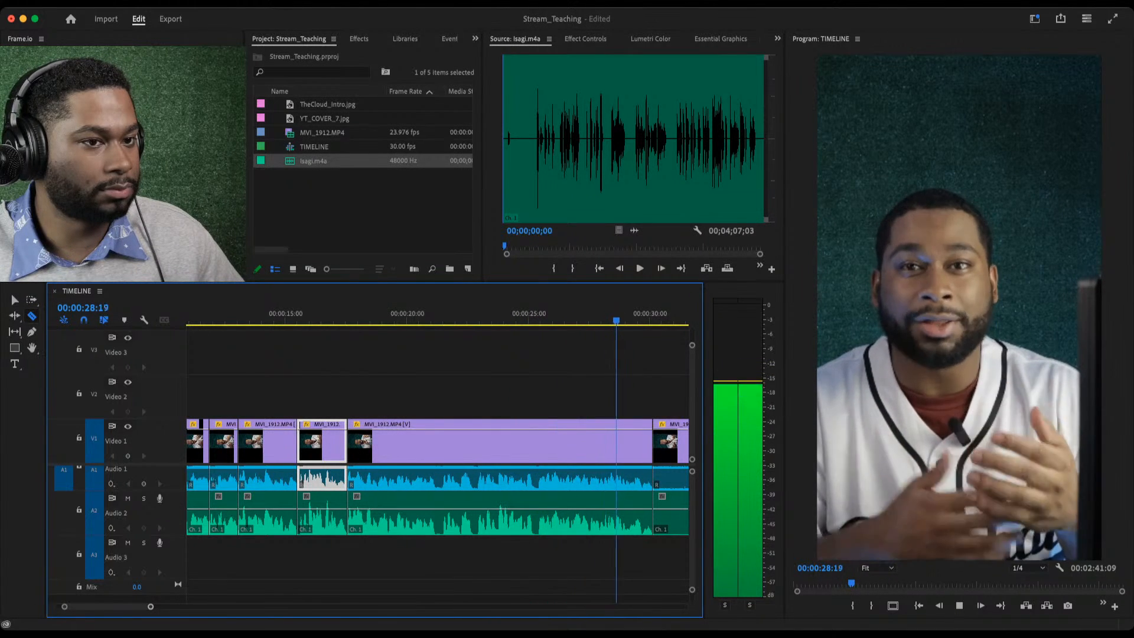
{"action": "key", "text": "space"}
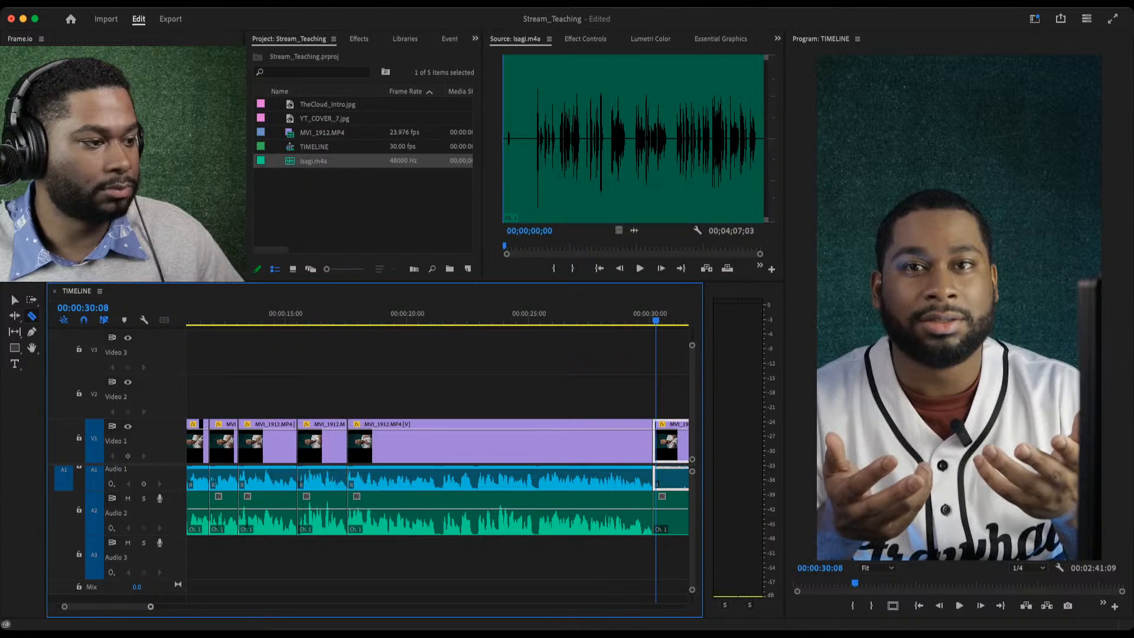
Ripple-trim the silent start of the remaining long clip at 00:00:40:13.
{"action": "key", "text": "minus"}
{"action": "key", "text": "minus"}
{"action": "key", "text": "minus"}
{"action": "key", "text": "minus"}
{"action": "key", "text": "minus"}
{"action": "key", "text": "equal"}
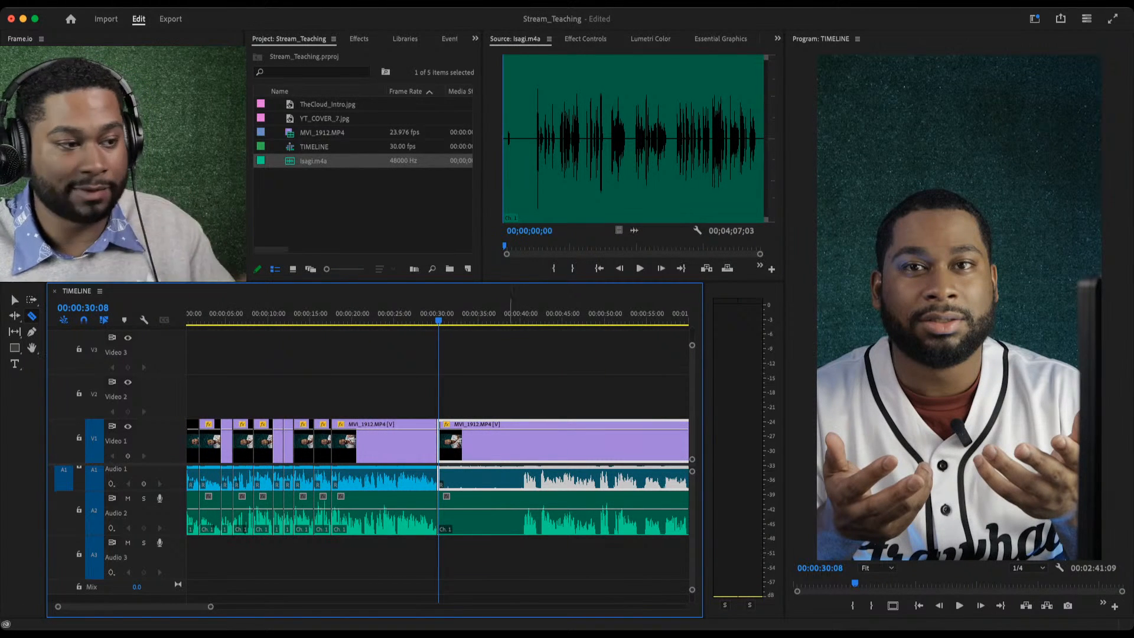
{"action": "left_click_drag", "start_coordinate": [505, 318], "coordinate": [524, 317]}
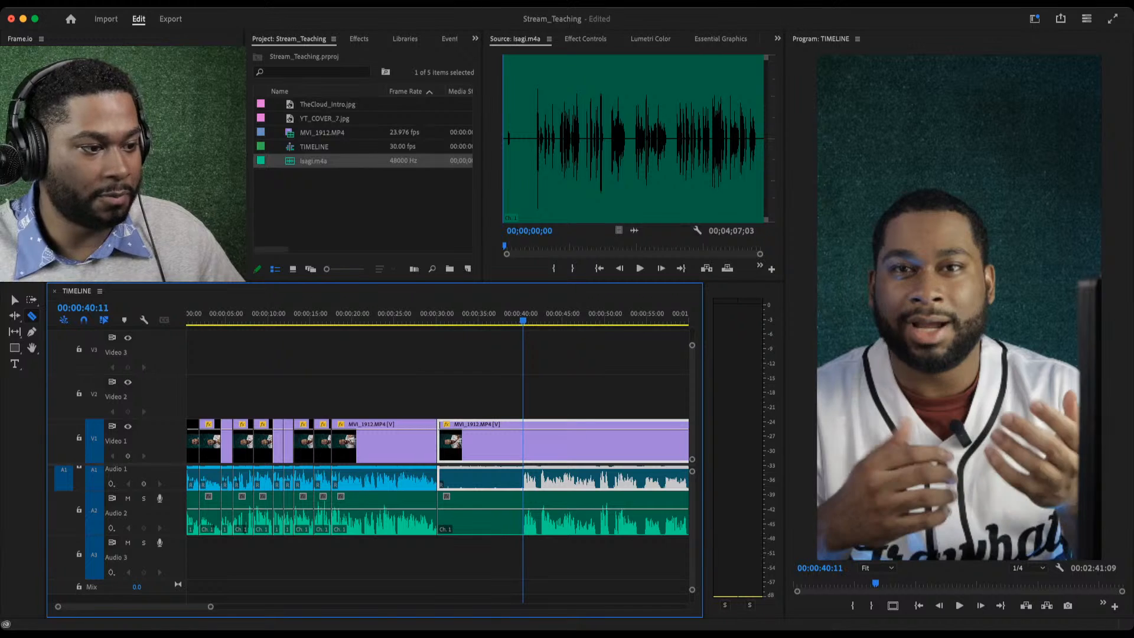
{"action": "key", "text": "Right"}
{"action": "key", "text": "Right"}
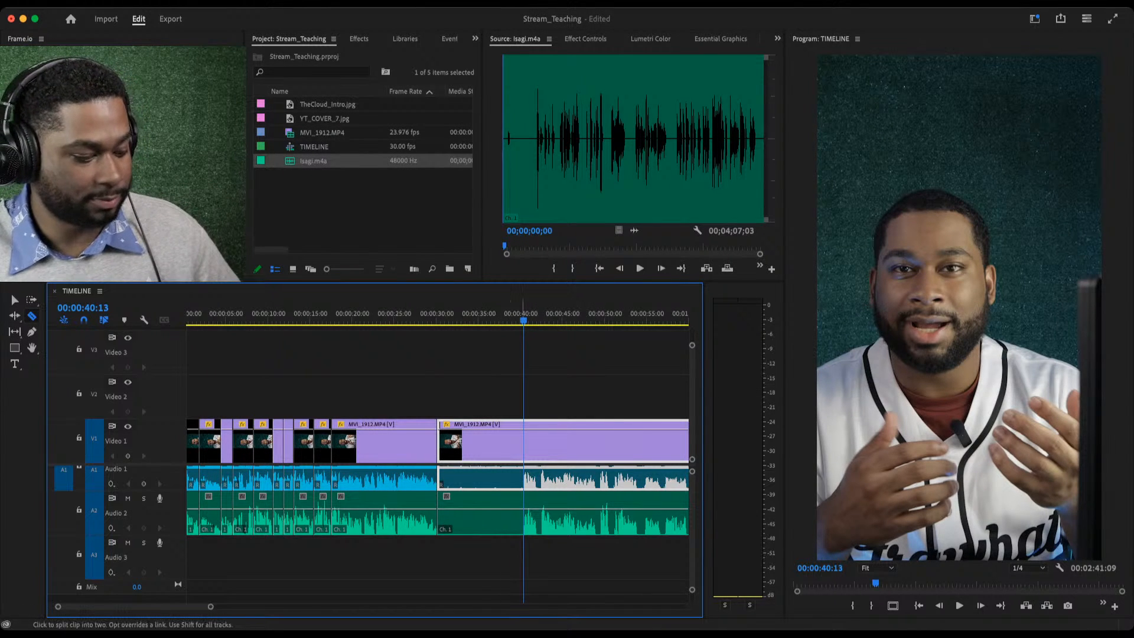
{"action": "key", "text": "q"}
Play the opening lines of the remaining long clip to about 00:00:38:17 and replay them from its start.
{"action": "key", "text": "space"}
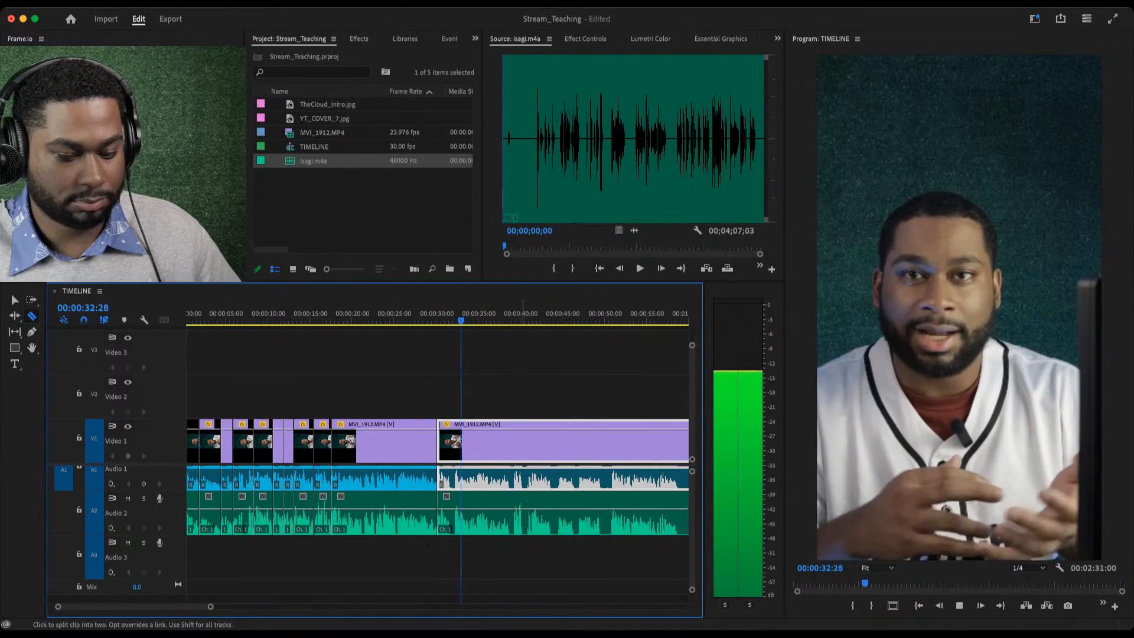
{"action": "key", "text": "space"}
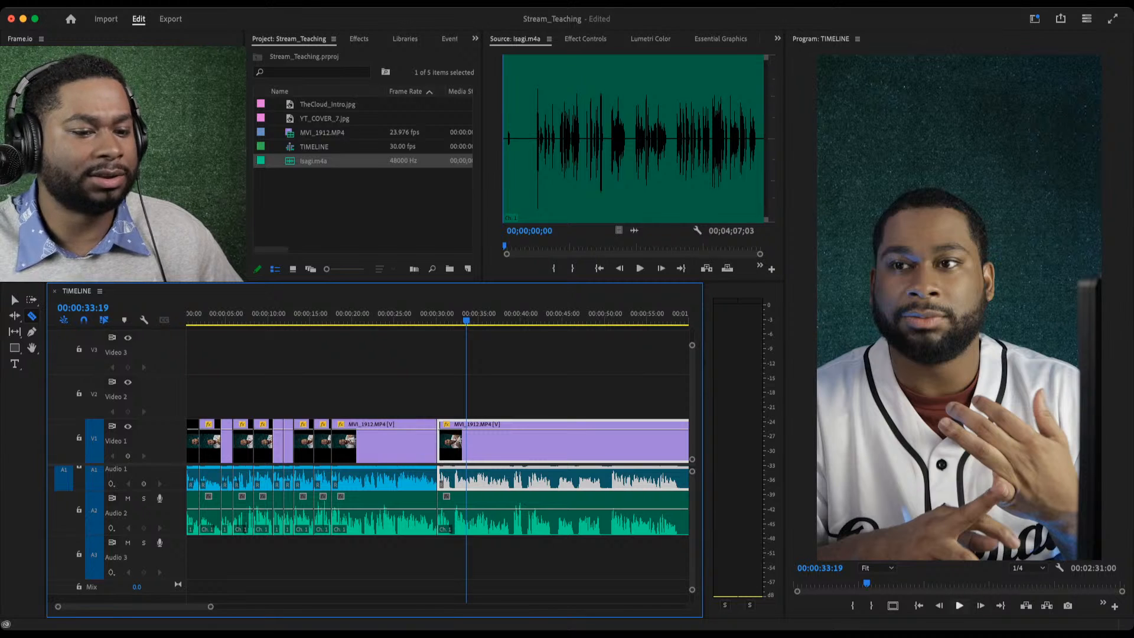
{"action": "key", "text": "space"}
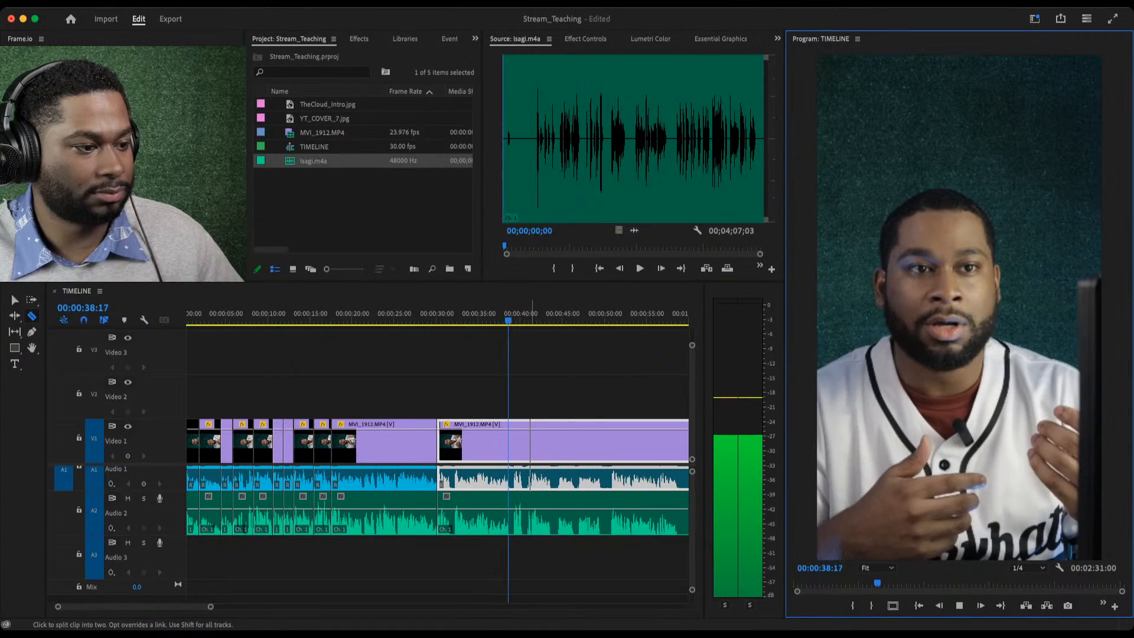
{"action": "key", "text": "space"}
{"action": "left_click_drag", "start_coordinate": [510, 320], "coordinate": [437, 320]}
{"action": "key", "text": "space"}
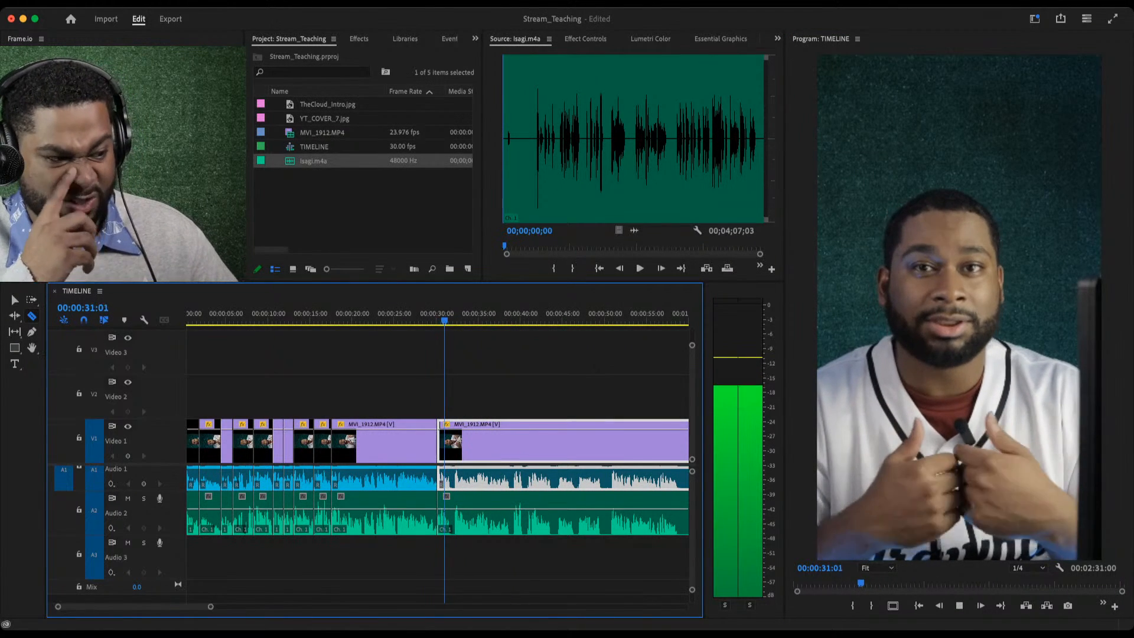
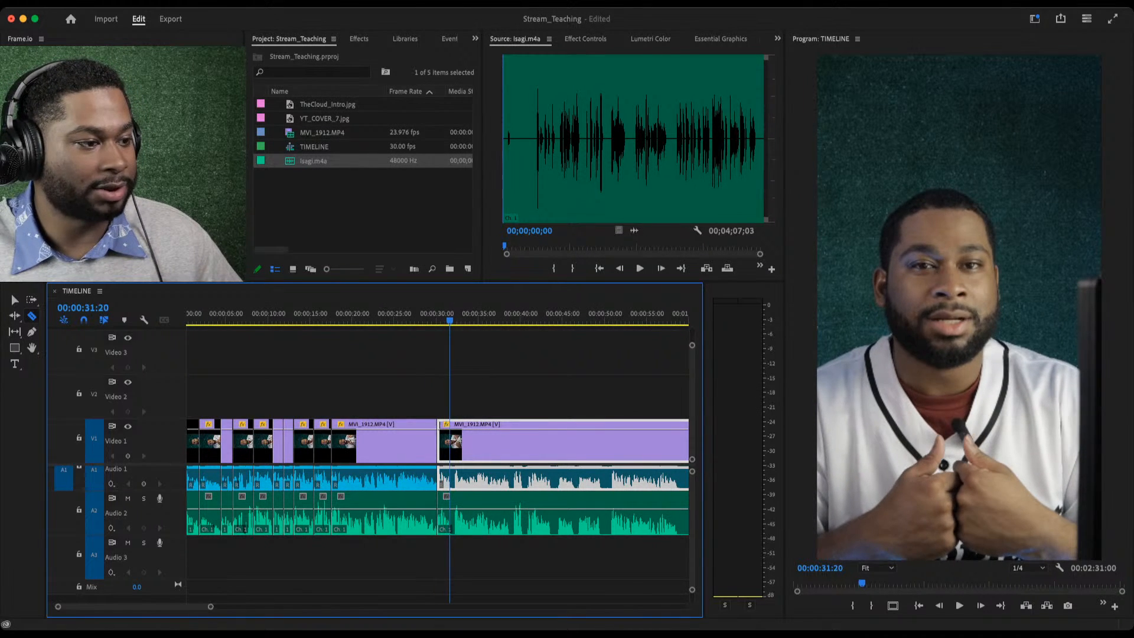
Replay the opening of the remaining long clip and ripple-trim its start at 00:00:32:05.
{"action": "key", "text": "space"}
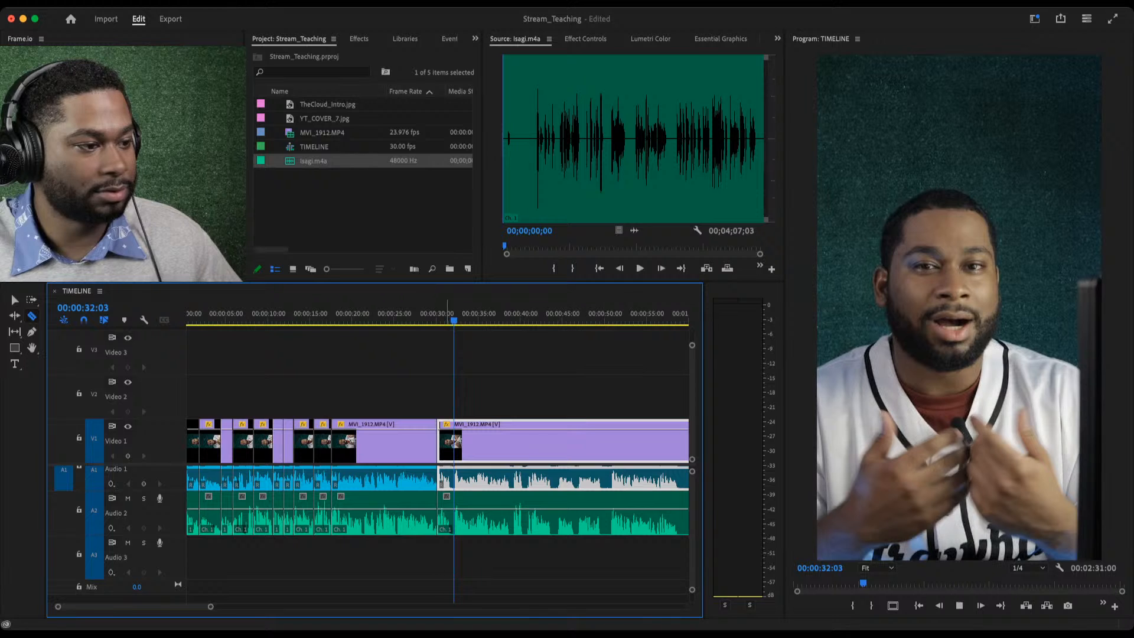
{"action": "left_click_drag", "start_coordinate": [454, 320], "coordinate": [449, 319]}
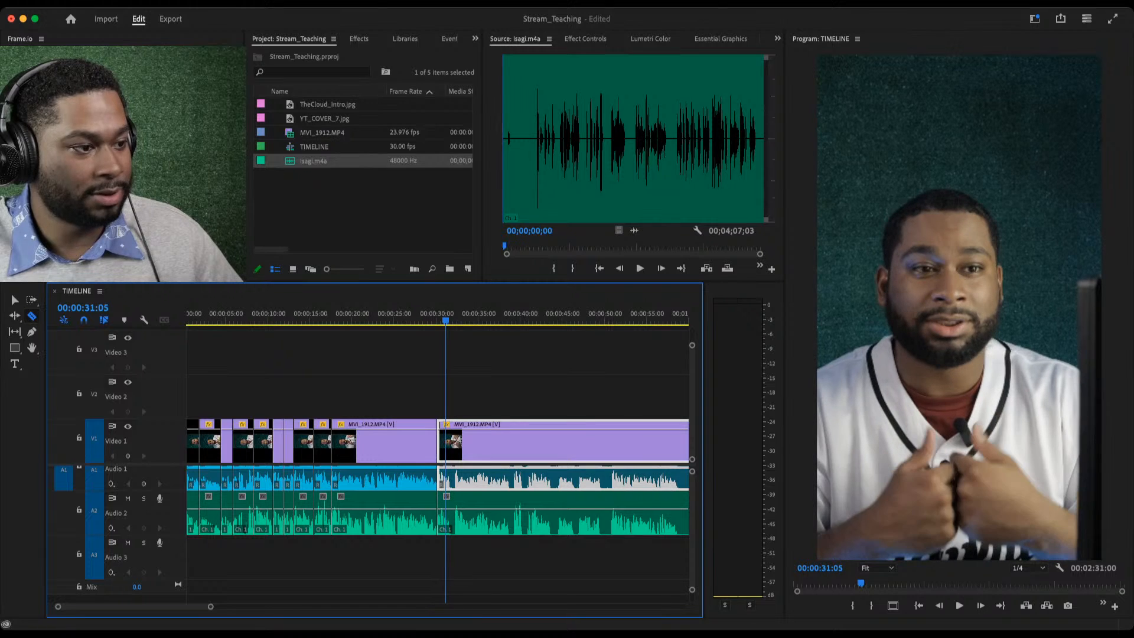
{"action": "key", "text": "space"}
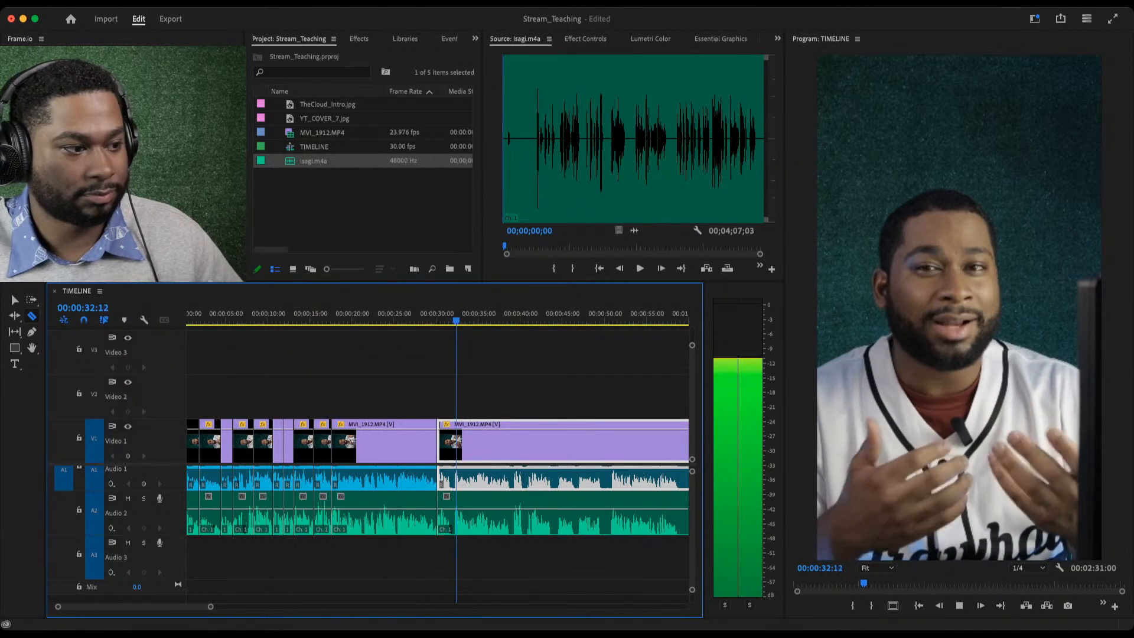
{"action": "left_click_drag", "start_coordinate": [457, 320], "coordinate": [431, 320]}
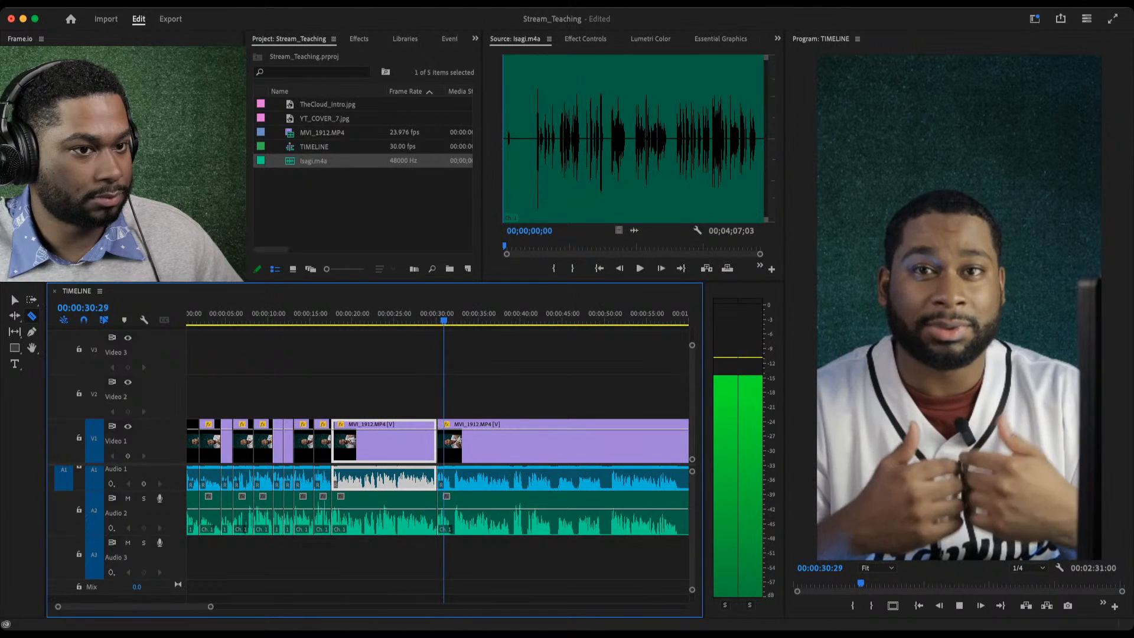
{"action": "key", "text": "space"}
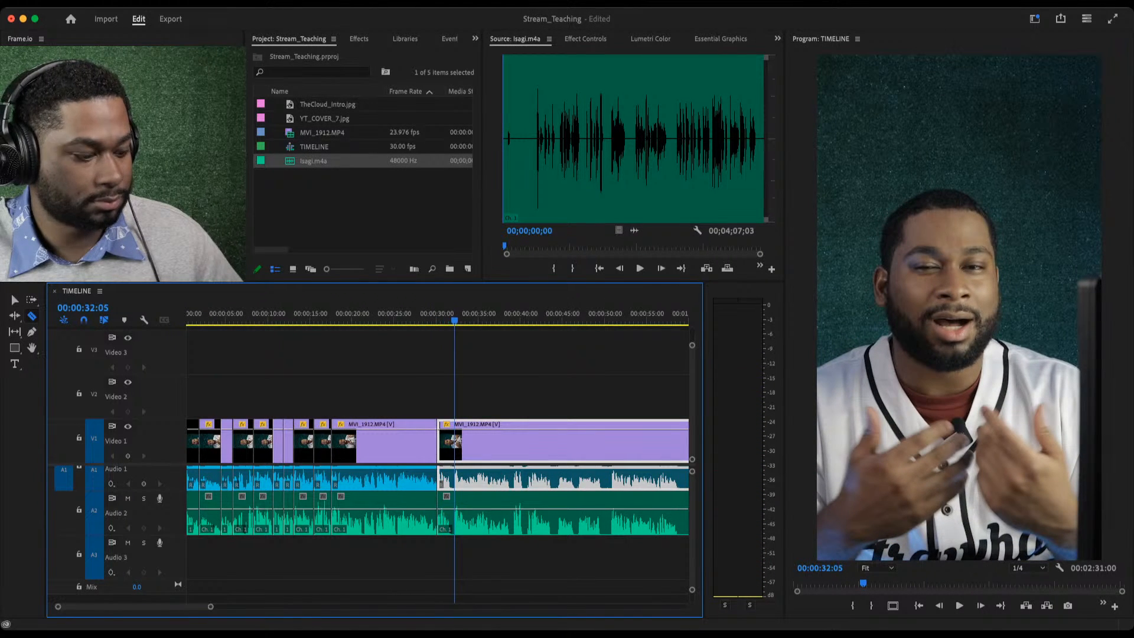
{"action": "key", "text": "q"}
Play on through the long clip and split all tracks at 00:00:36:19 and at 00:00:44:11.
{"action": "key", "text": "space"}
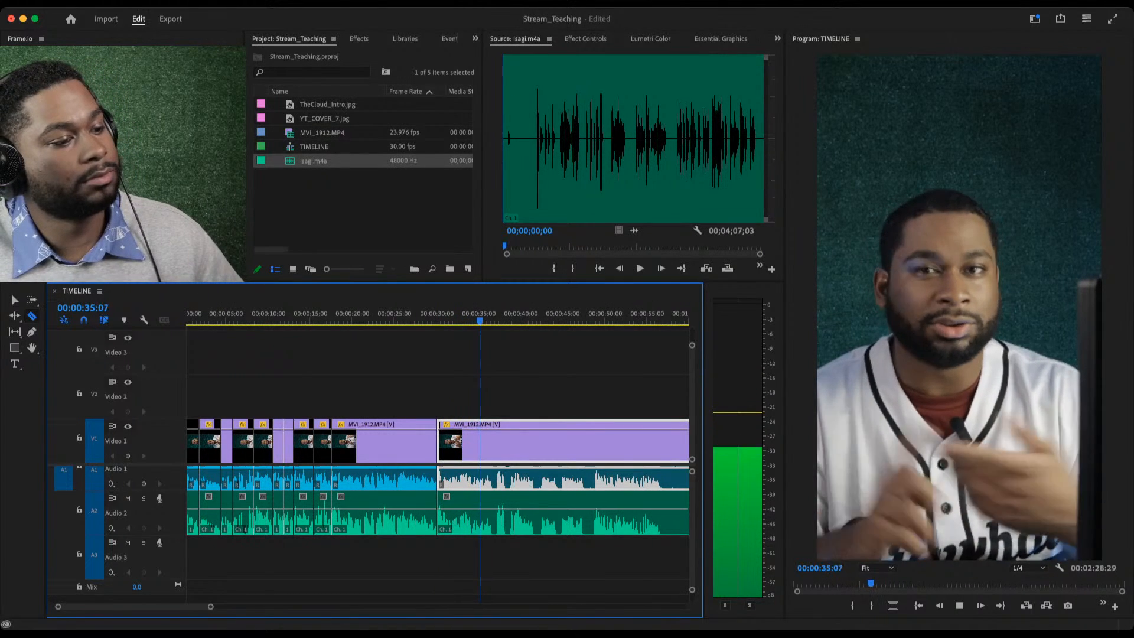
{"action": "key", "text": "space"}
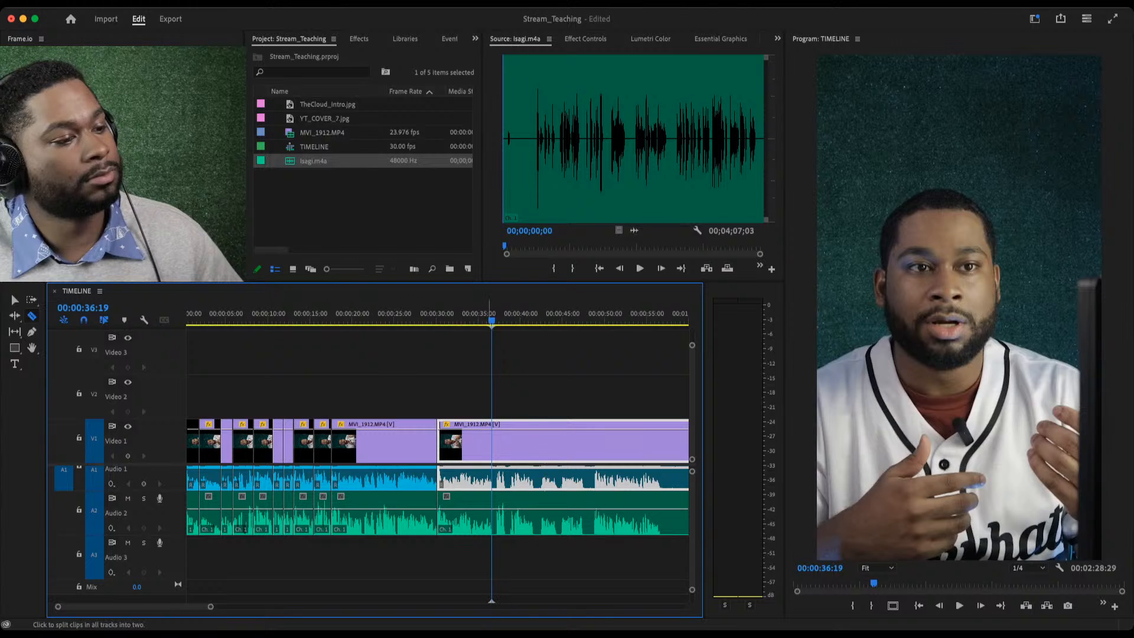
{"action": "left_click", "coordinate": [492, 443], "text": "shift"}
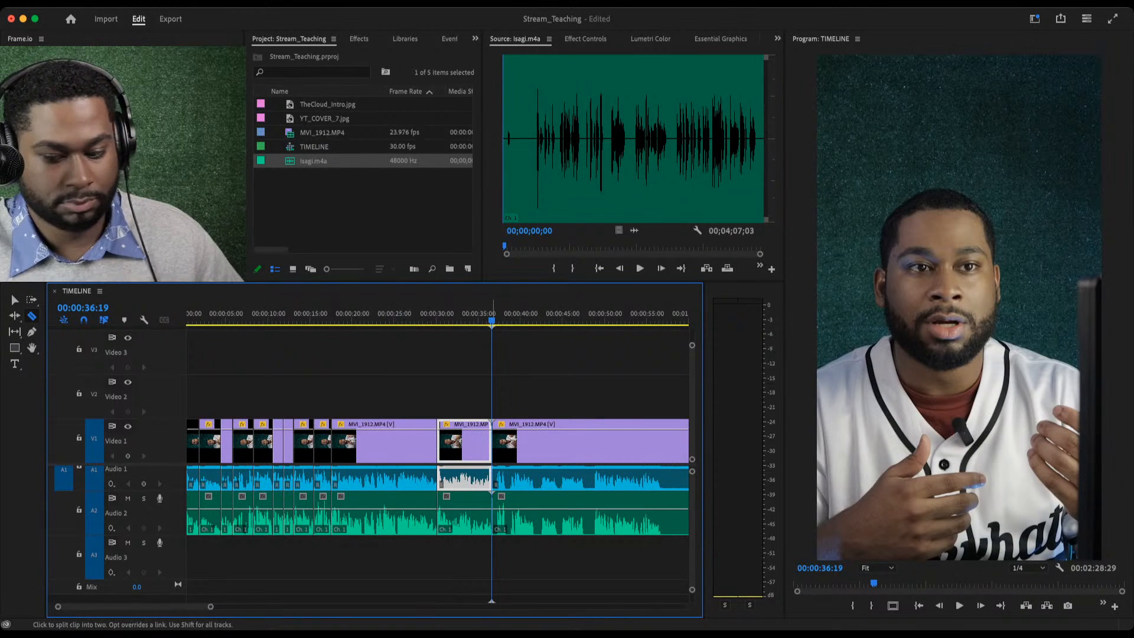
{"action": "key", "text": "space"}
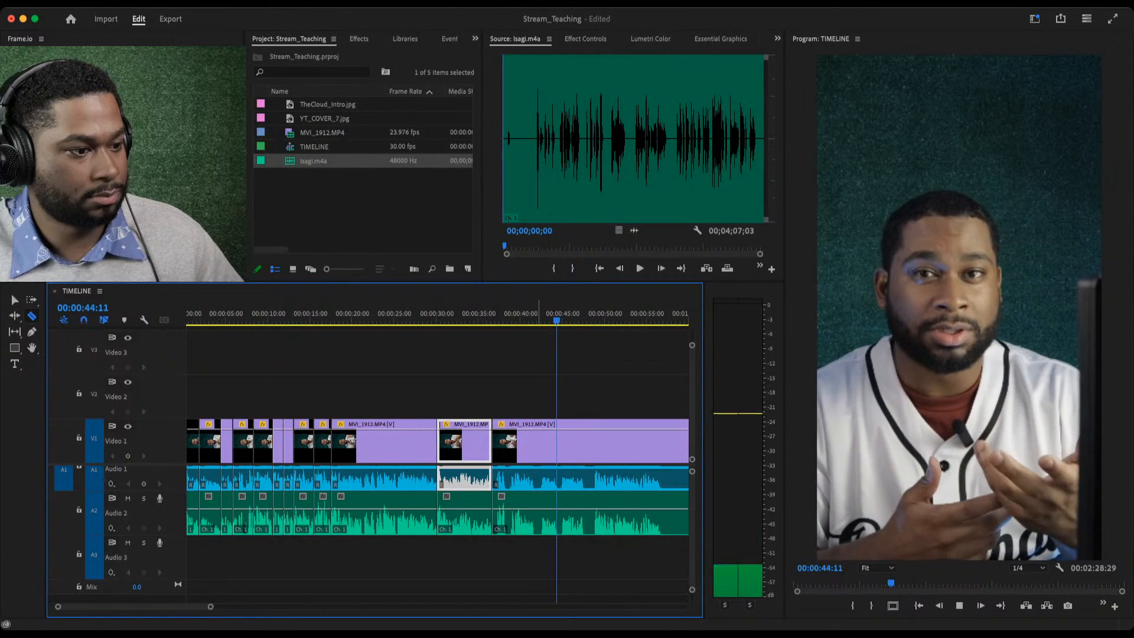
{"action": "key", "text": "space"}
{"action": "left_click", "coordinate": [559, 442], "text": "shift"}
Replay from 00:00:36:19 and ripple-trim the start of the newly cut middle clip at 00:00:37:06.
{"action": "left_click_drag", "start_coordinate": [557, 321], "coordinate": [491, 321]}
{"action": "key", "text": "space"}
{"action": "key", "text": "space"}
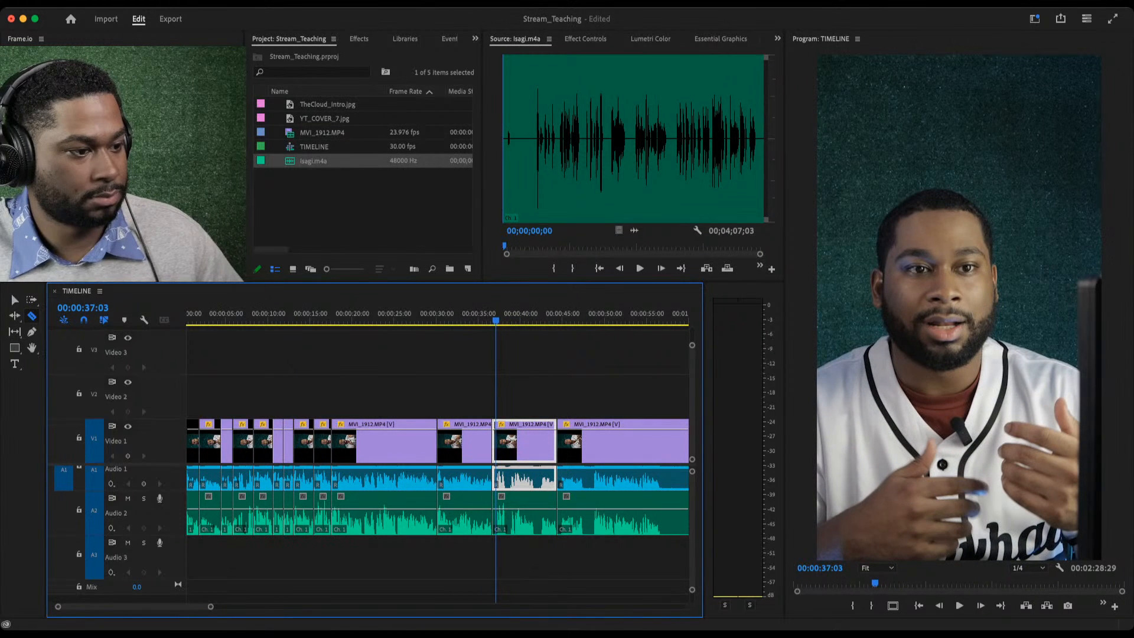
{"action": "key", "text": "Right"}
{"action": "key", "text": "Right"}
{"action": "key", "text": "Right"}
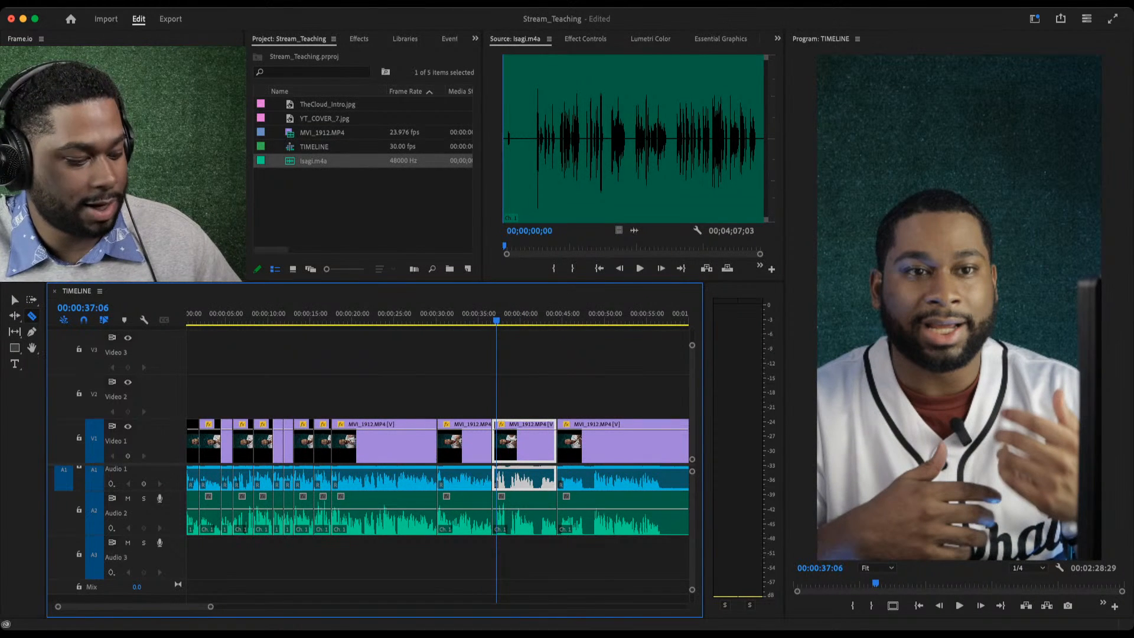
{"action": "key", "text": "q"}
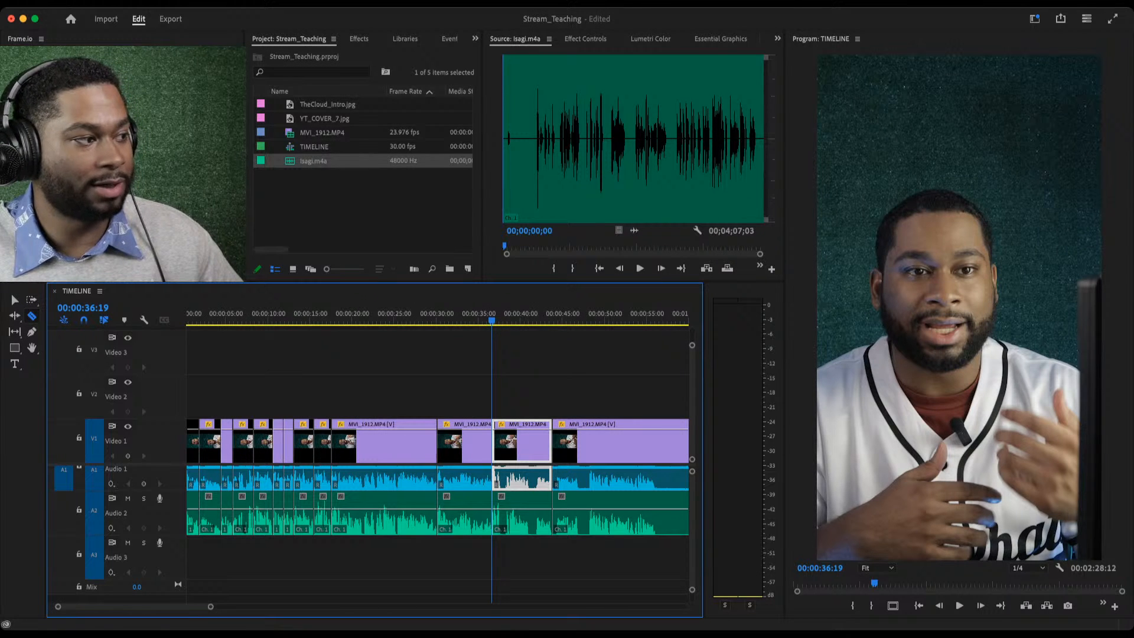
Widen the timeline panel and split the middle clip after its opening phrase at 00:00:37:18.
{"action": "left_click_drag", "start_coordinate": [47, 401], "coordinate": [31, 401]}
{"action": "key", "text": "v"}
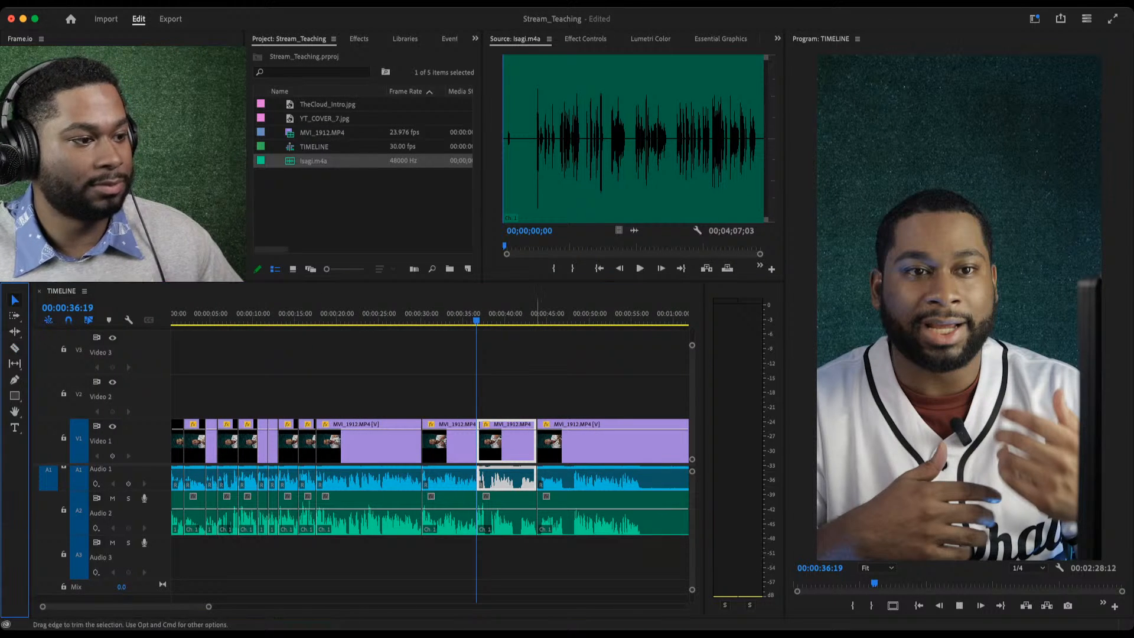
{"action": "key", "text": "space"}
{"action": "key", "text": "space"}
{"action": "key", "text": "c"}
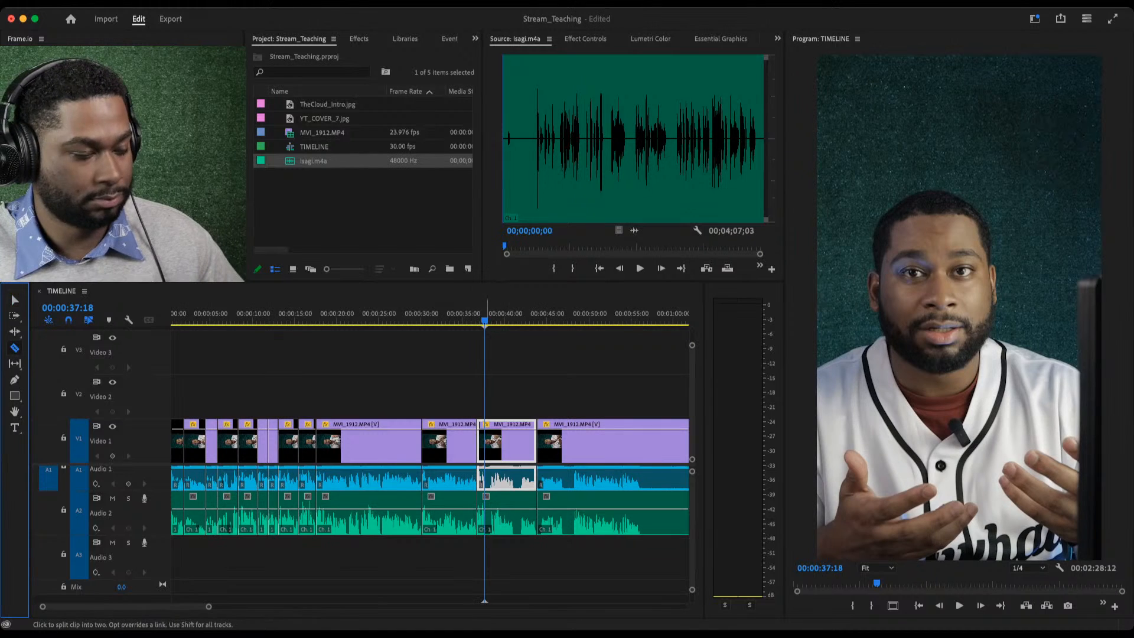
{"action": "left_click", "coordinate": [485, 443]}
Ripple-trim the start of the clip following the 00:00:37:18 cut at 00:00:38:02.
{"action": "key", "text": "space"}
{"action": "key", "text": "space"}
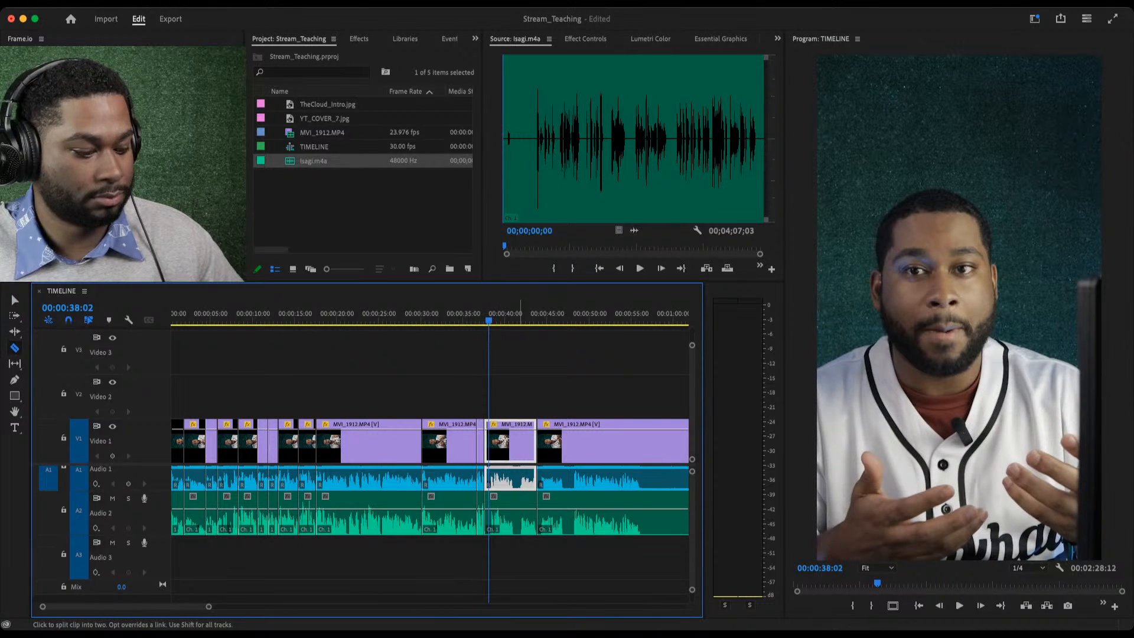
{"action": "key", "text": "q"}
Play the new joins and ripple-trim the end of the clip before the short phrase at 00:00:36:17.
{"action": "key", "text": "space"}
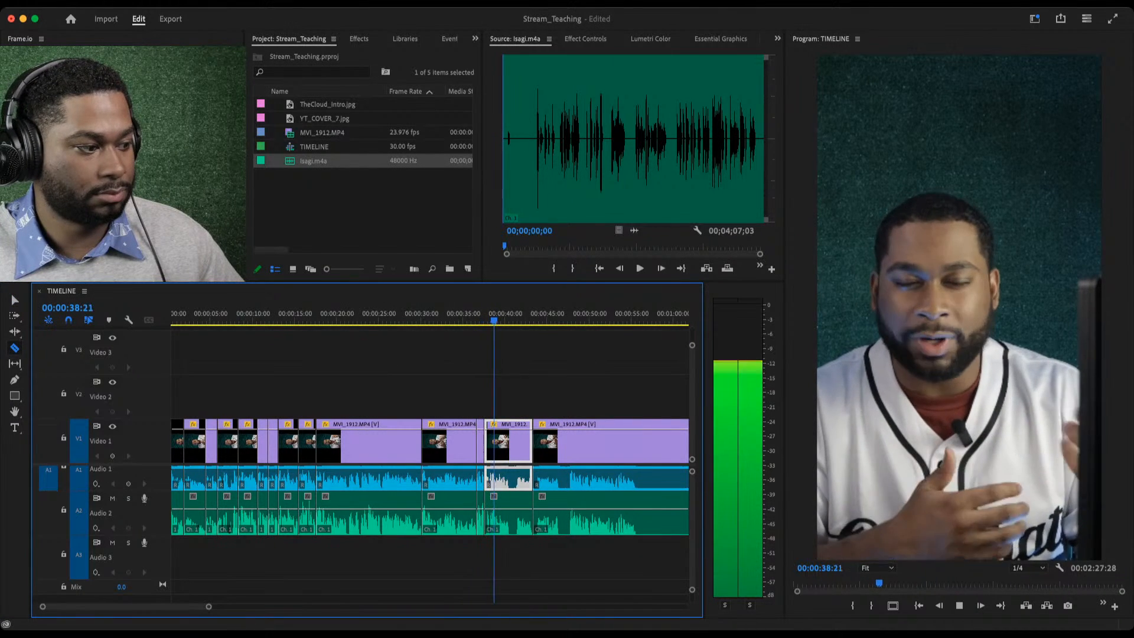
{"action": "key", "text": "equal"}
{"action": "key", "text": "equal"}
{"action": "key", "text": "equal"}
{"action": "left_click", "coordinate": [342, 319]}
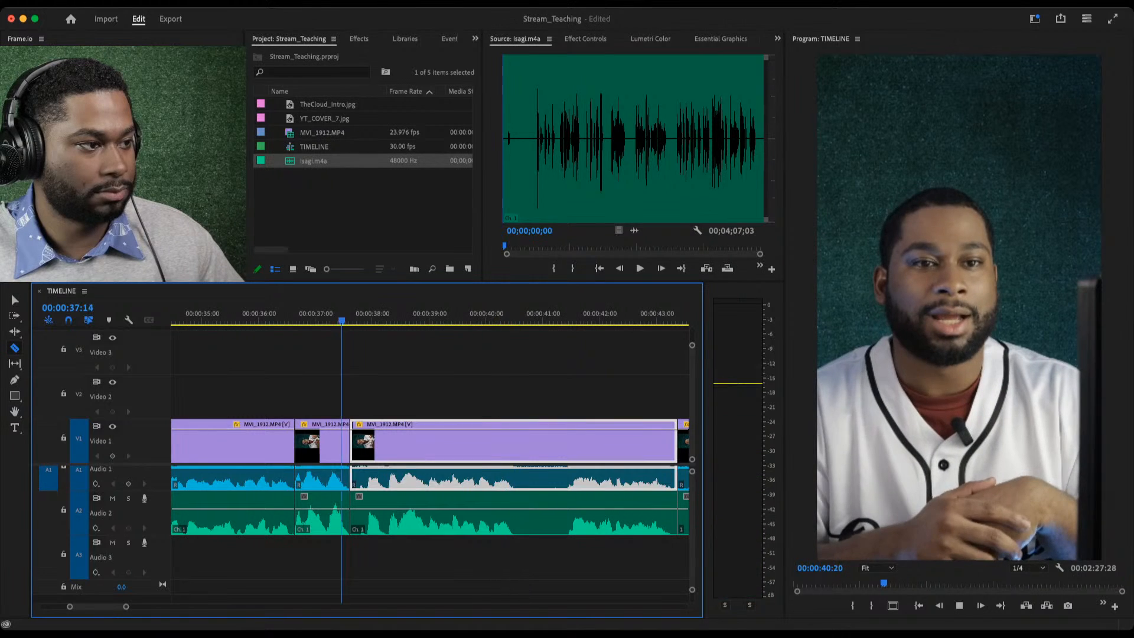
{"action": "left_click_drag", "start_coordinate": [342, 319], "coordinate": [265, 316]}
{"action": "key", "text": "space"}
{"action": "key", "text": "space"}
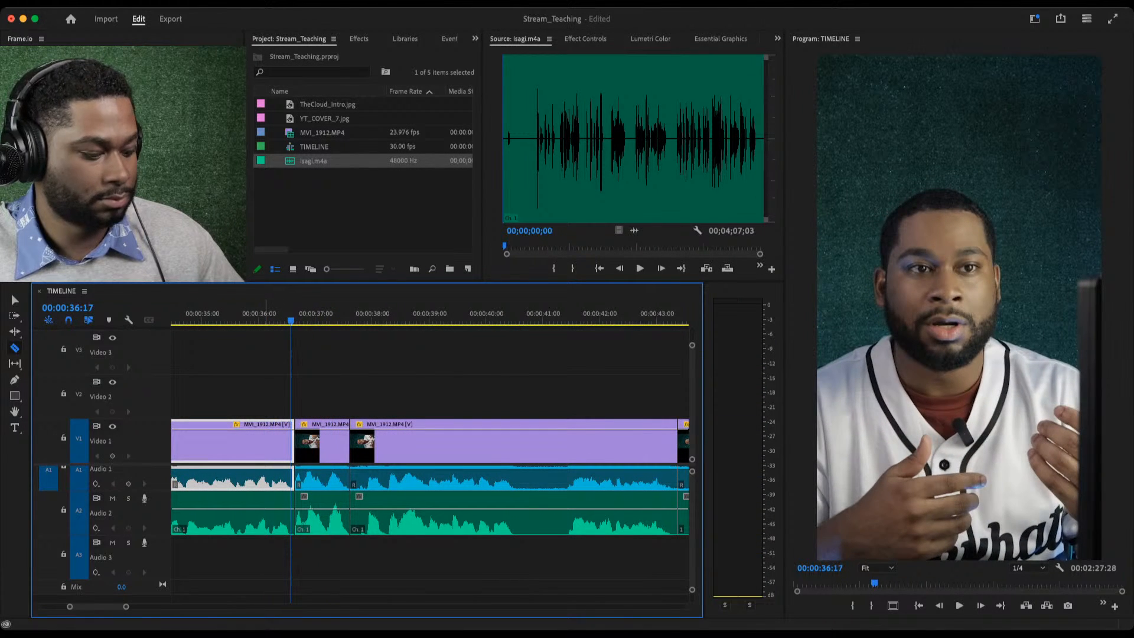
{"action": "key", "text": "w"}
Play through the short phrase and ripple-trim the first few frames of the clip that follows it.
{"action": "key", "text": "space"}
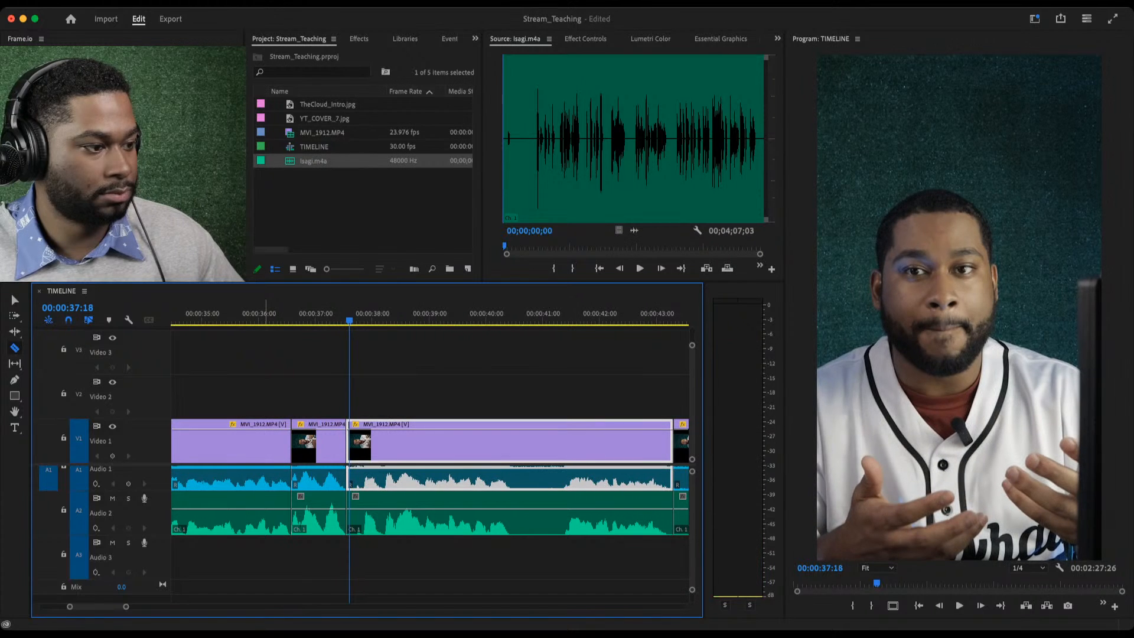
{"action": "key", "text": "space"}
{"action": "key", "text": "q"}
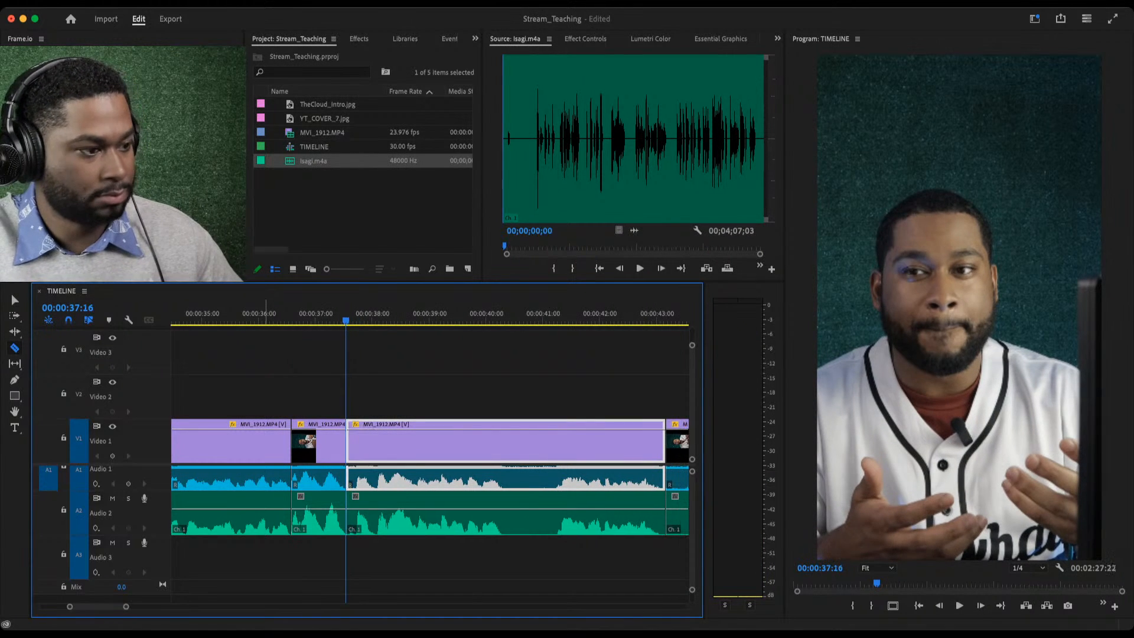
Replay from the start of the short phrase and split the following clip where speech pauses at 00:00:40:08.
{"action": "key", "text": "Up"}
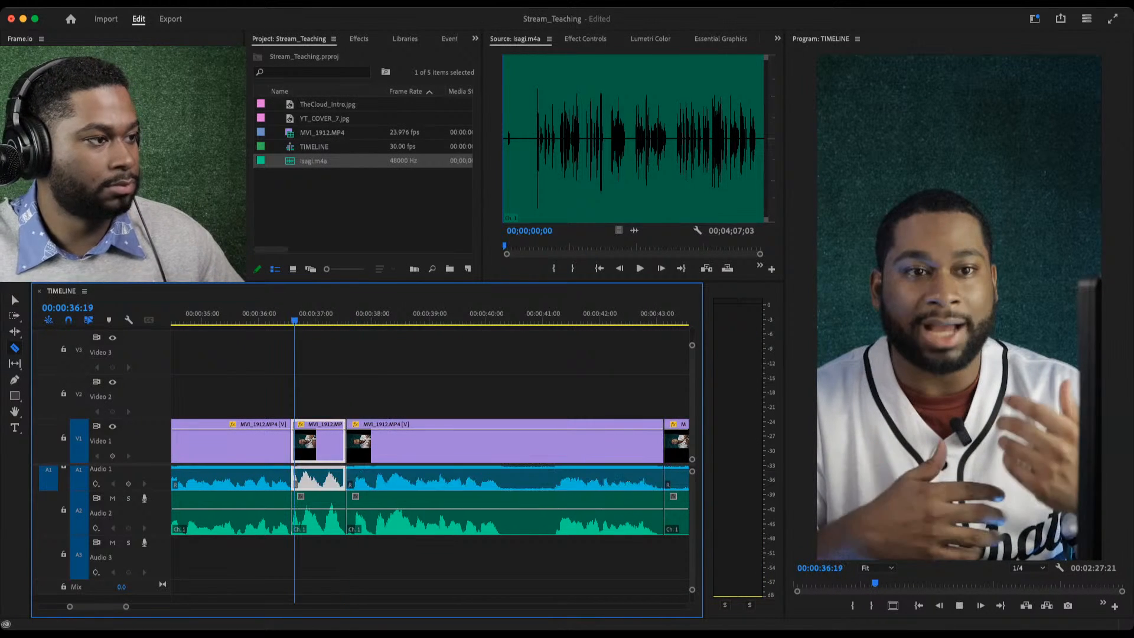
{"action": "key", "text": "space"}
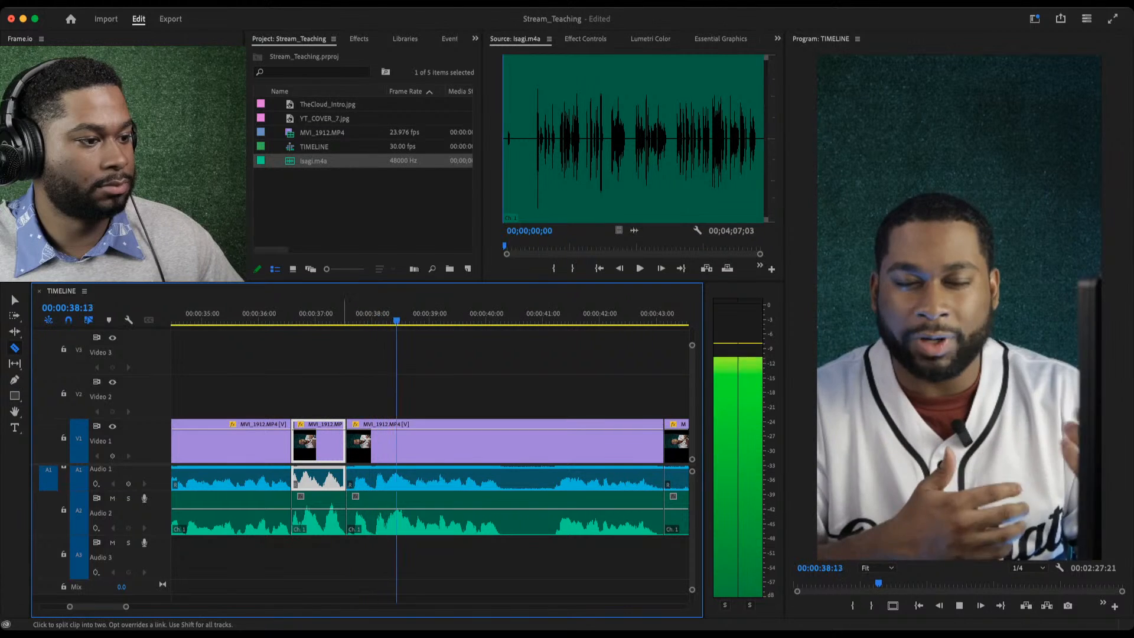
{"action": "key", "text": "space"}
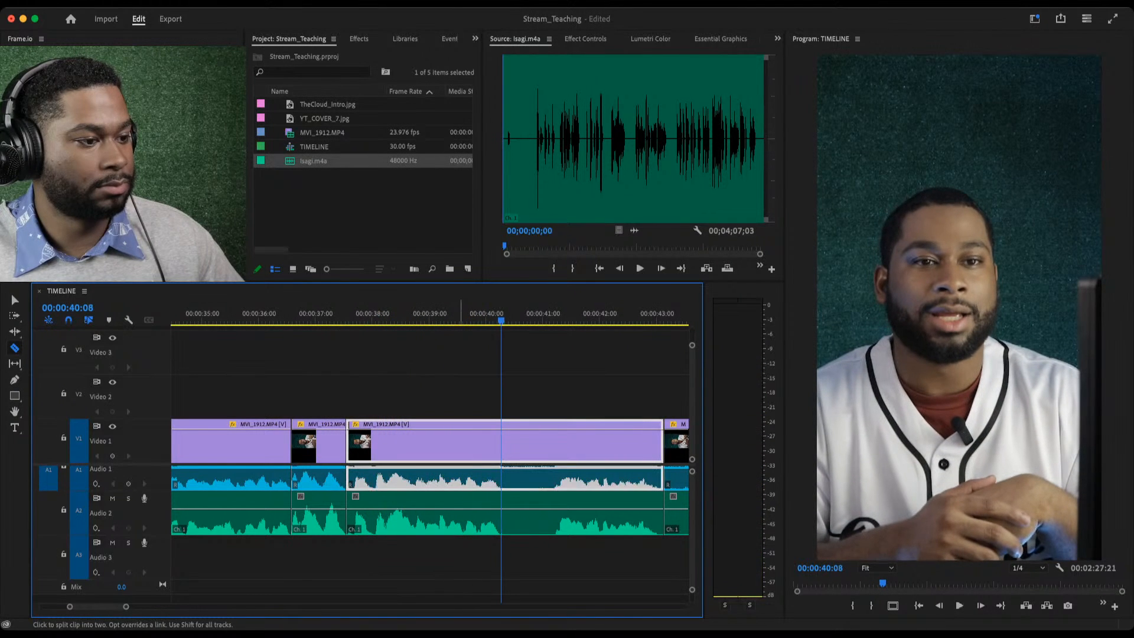
{"action": "key", "text": "super+k"}
Ripple-trim the silent start of the clip after the 00:00:40:08 cut and ripple-trim its end at 00:00:42:04.
{"action": "key", "text": "space"}
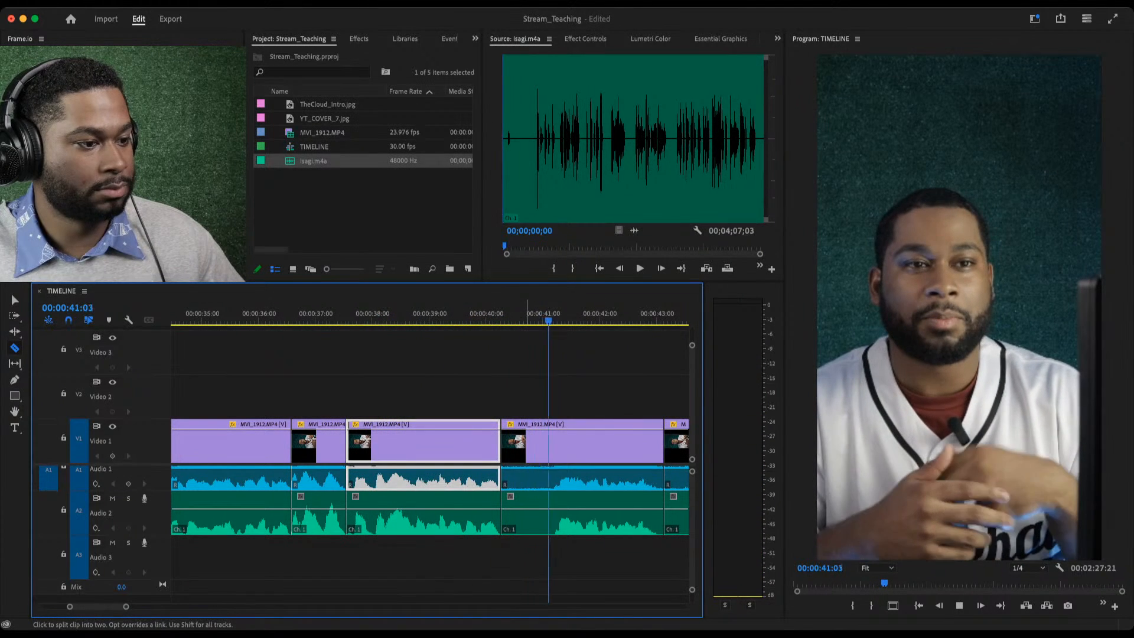
{"action": "key", "text": "space"}
{"action": "key", "text": "q"}
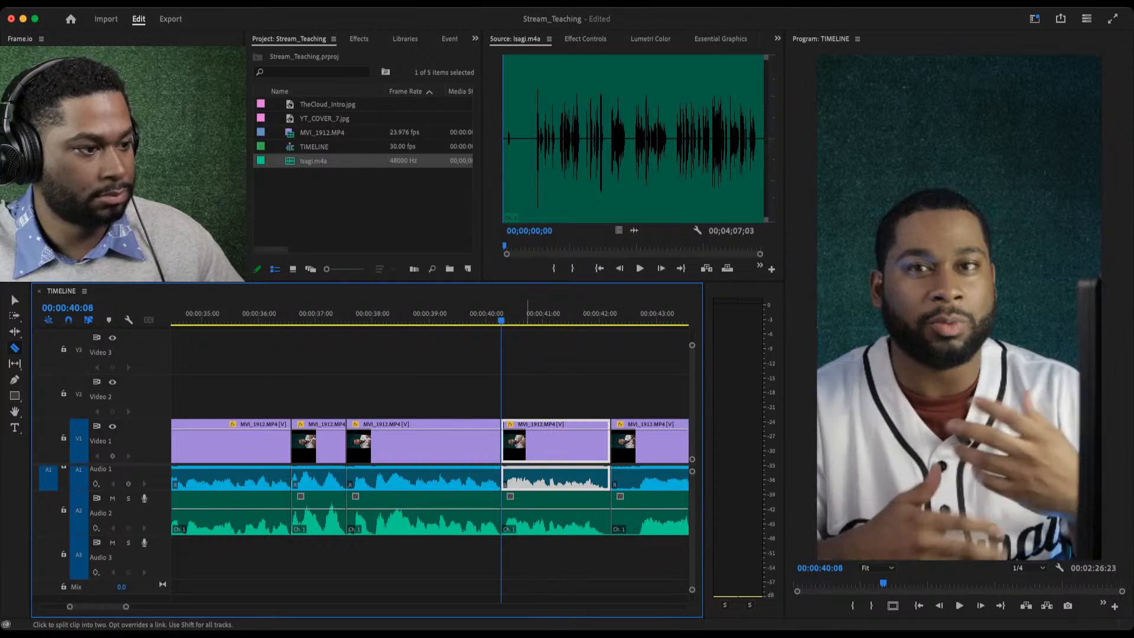
{"action": "key", "text": "space"}
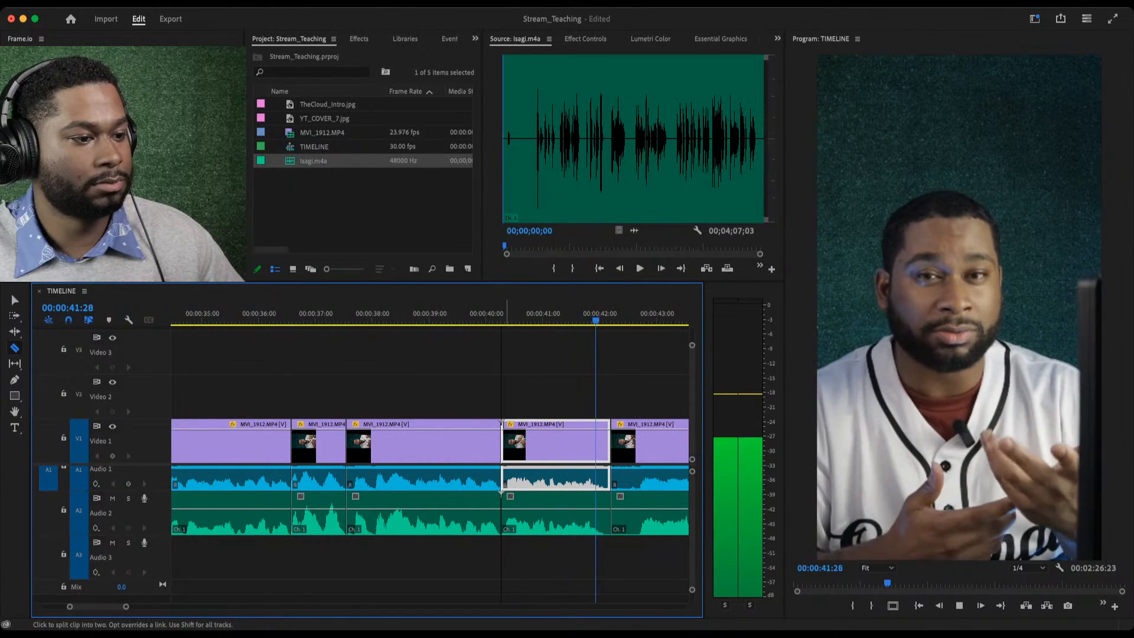
{"action": "key", "text": "space"}
{"action": "key", "text": "w"}
Play into the remaining long clip and ripple-trim its unwanted opening take at 00:00:46:15.
{"action": "key", "text": "space"}
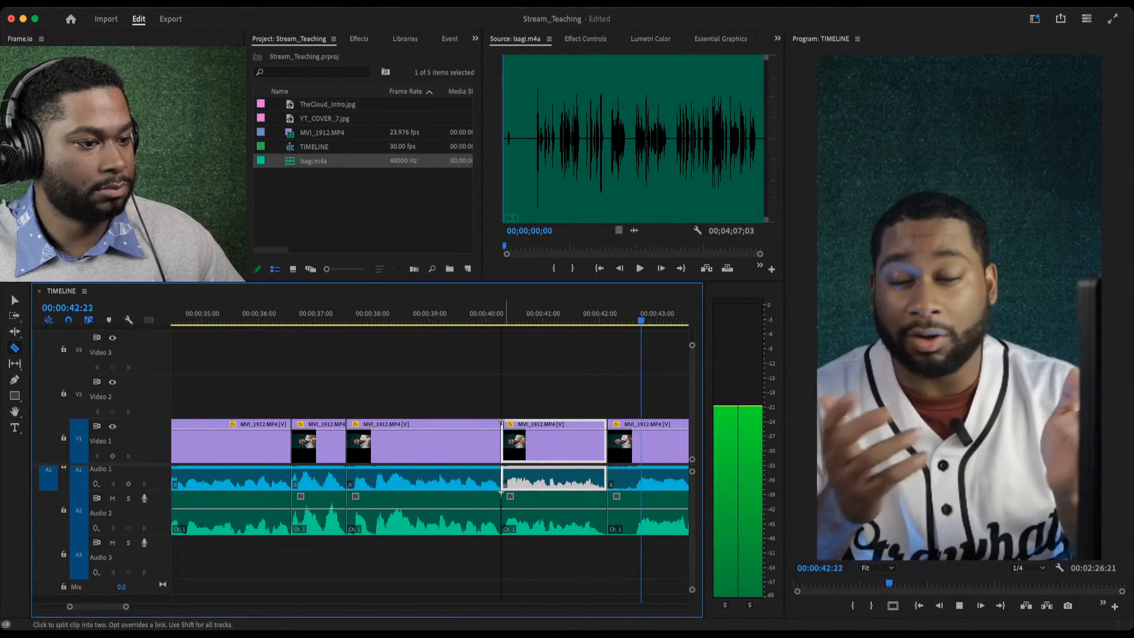
{"action": "left_click_drag", "start_coordinate": [133, 606], "coordinate": [205, 606]}
{"action": "key", "text": "space"}
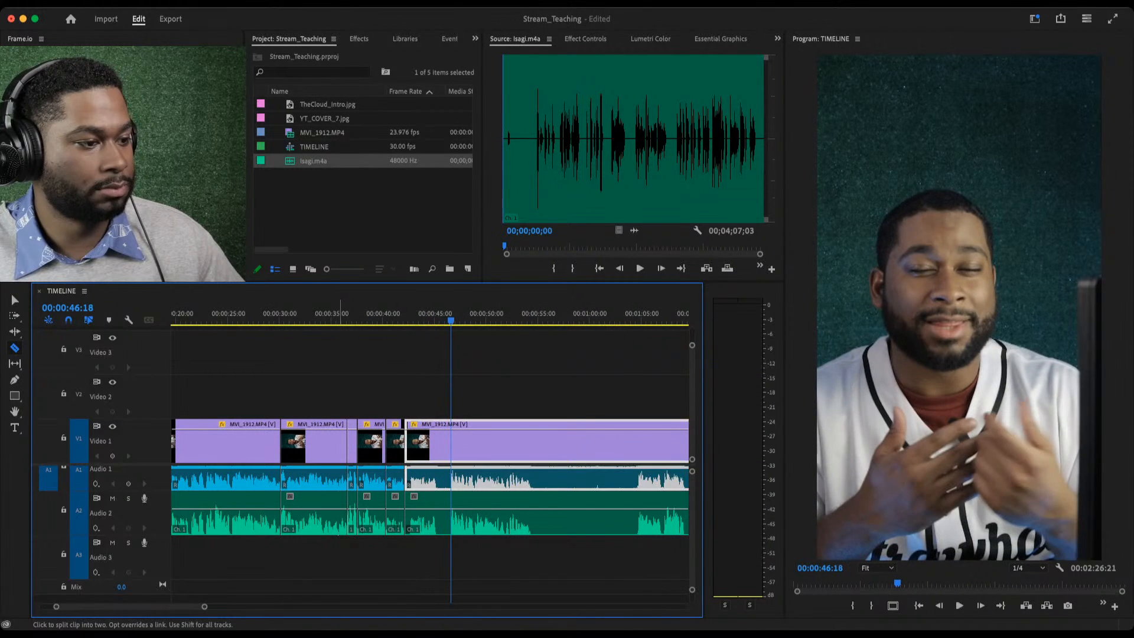
{"action": "key", "text": "Left"}
{"action": "key", "text": "Left"}
{"action": "key", "text": "Left"}
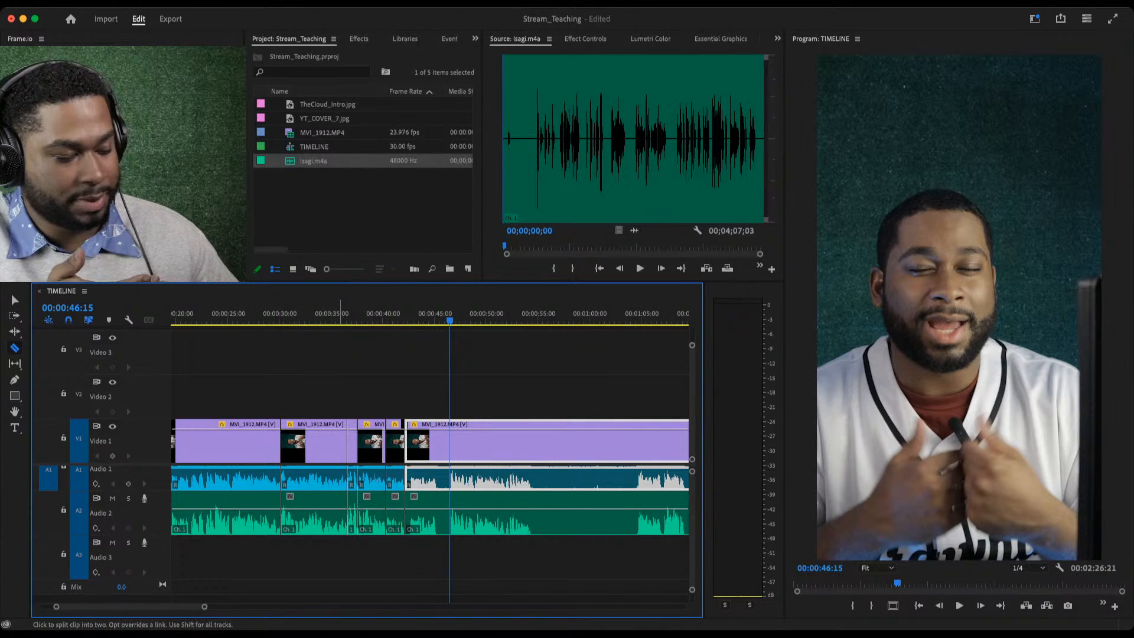
{"action": "key", "text": "q"}
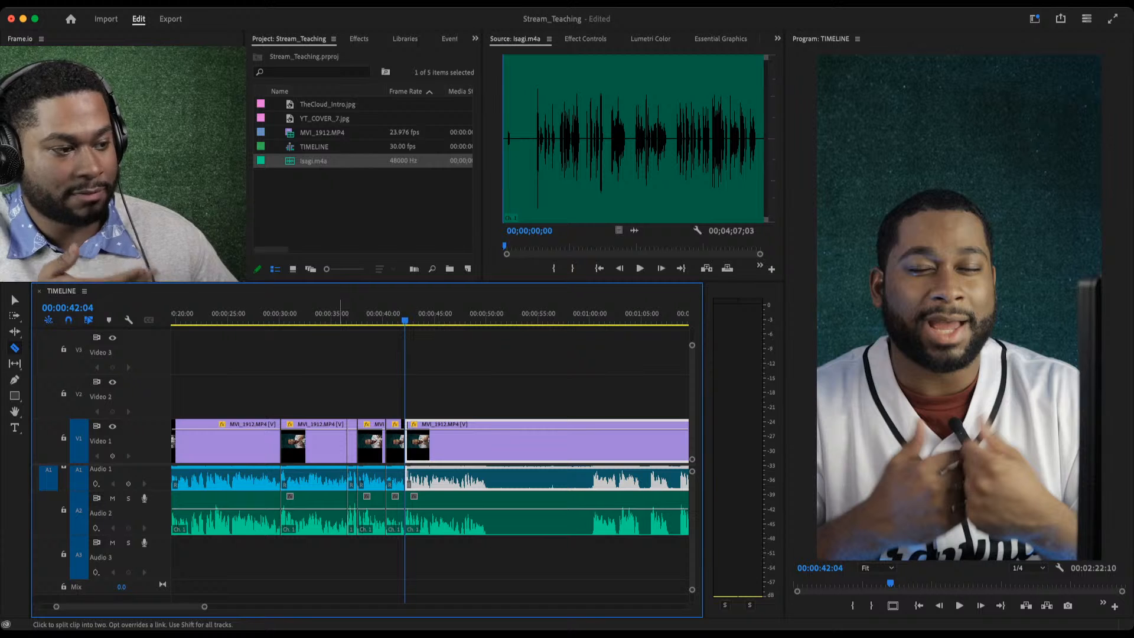
Play the long clip after the 00:00:42:04 cut and split it where the phrase ends at about 00:00:46:17.
{"action": "key", "text": "="}
{"action": "key", "text": "="}
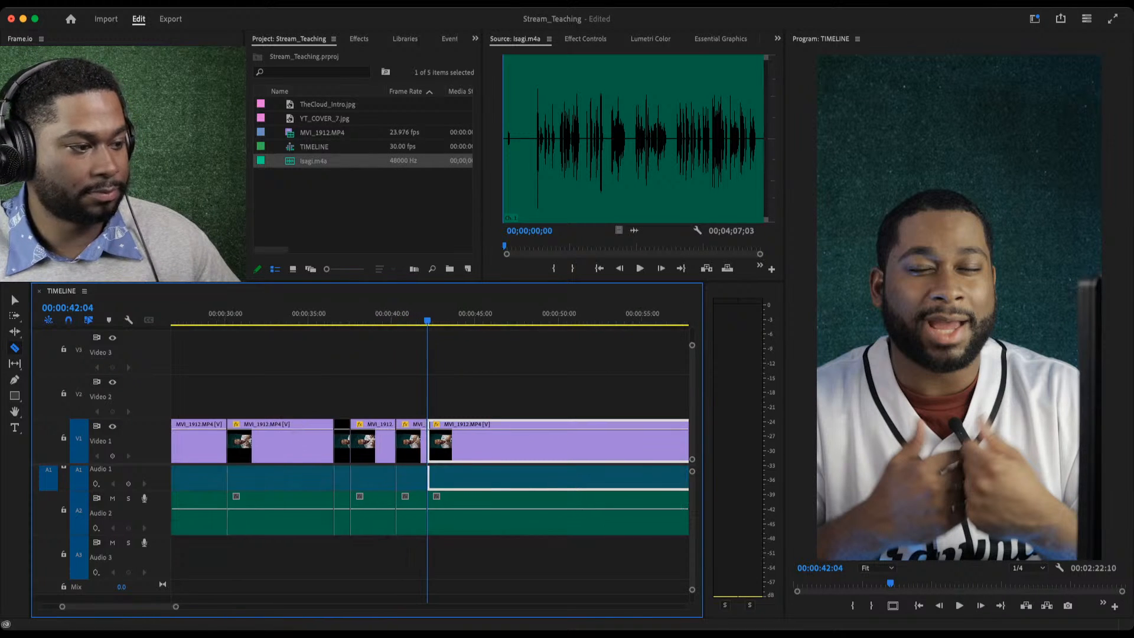
{"action": "key", "text": "space"}
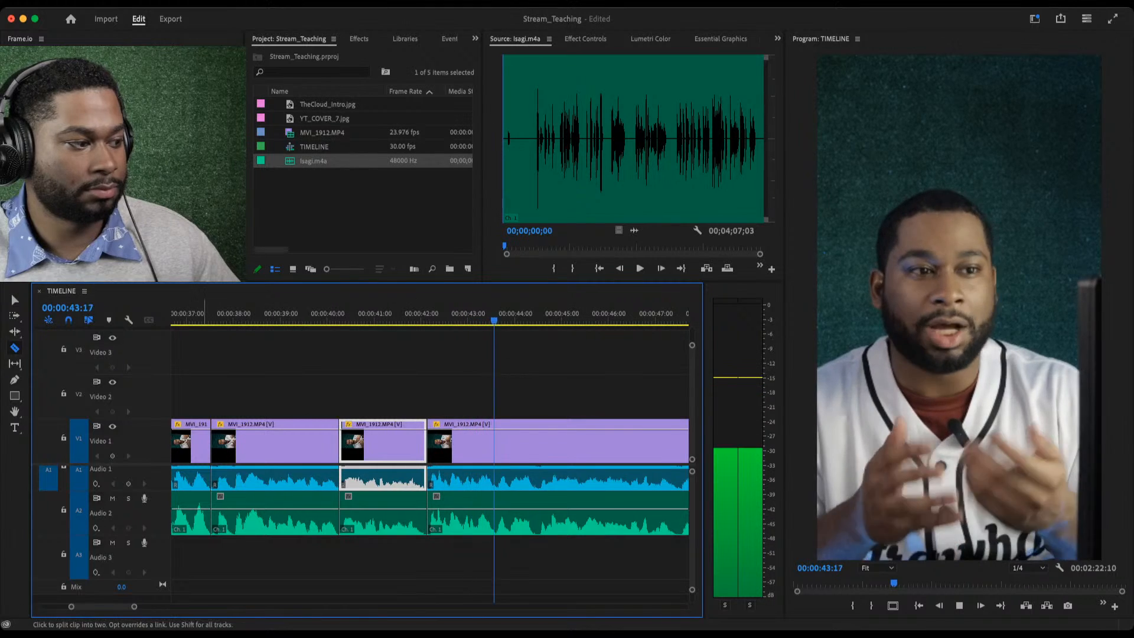
{"action": "key", "text": "minus"}
{"action": "key", "text": "minus"}
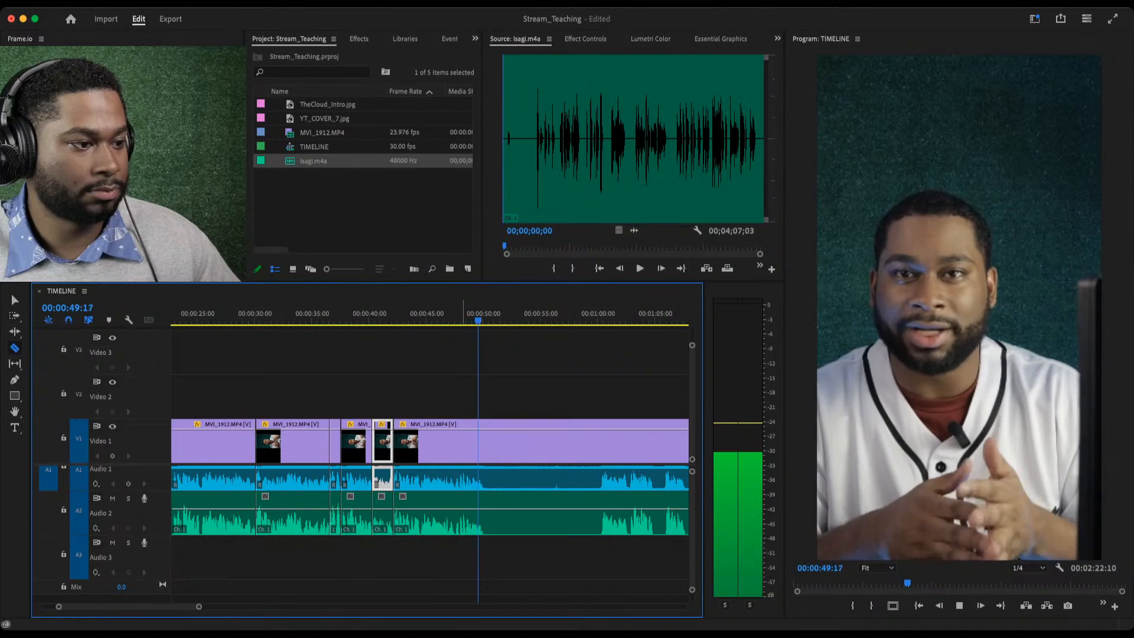
{"action": "left_click_drag", "start_coordinate": [407, 314], "coordinate": [427, 314]}
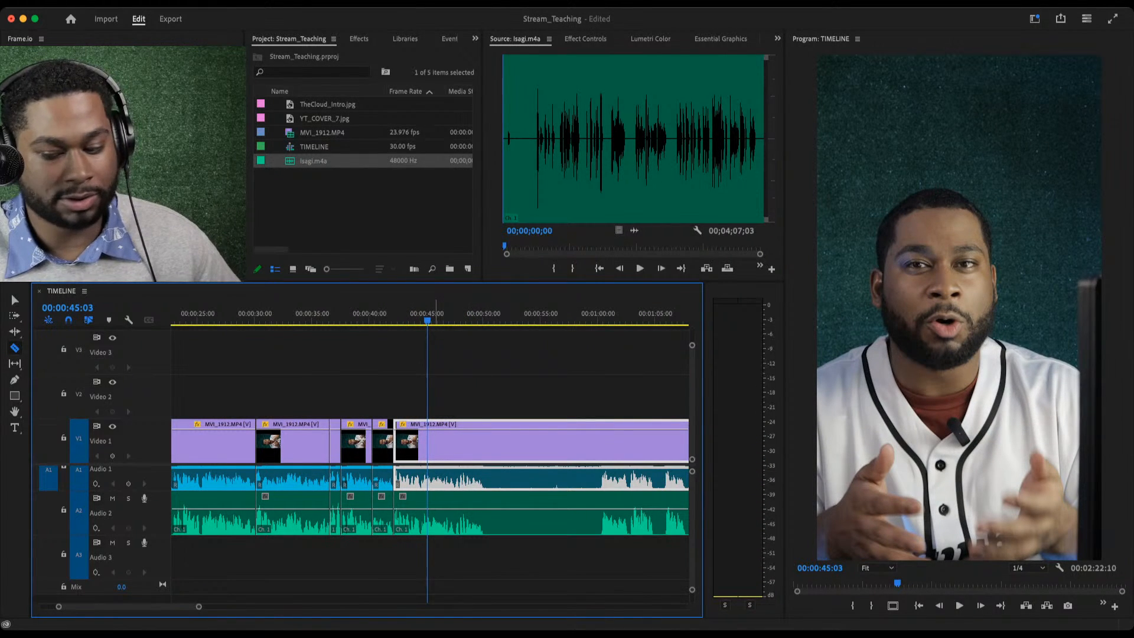
{"action": "key", "text": "space"}
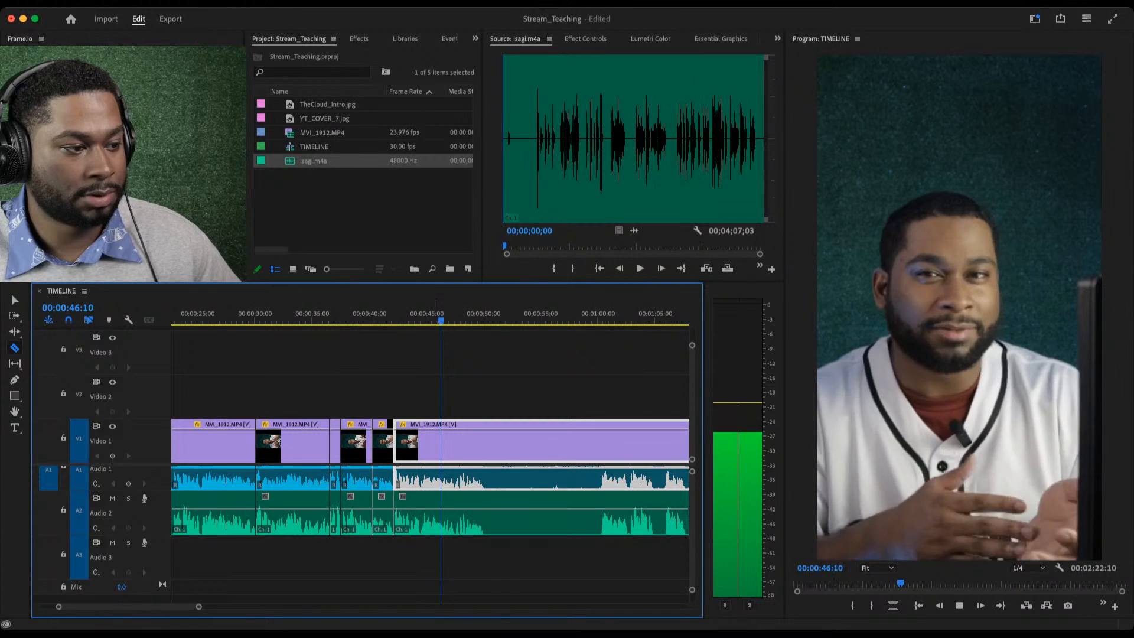
{"action": "left_click", "coordinate": [434, 314]}
{"action": "key", "text": "space"}
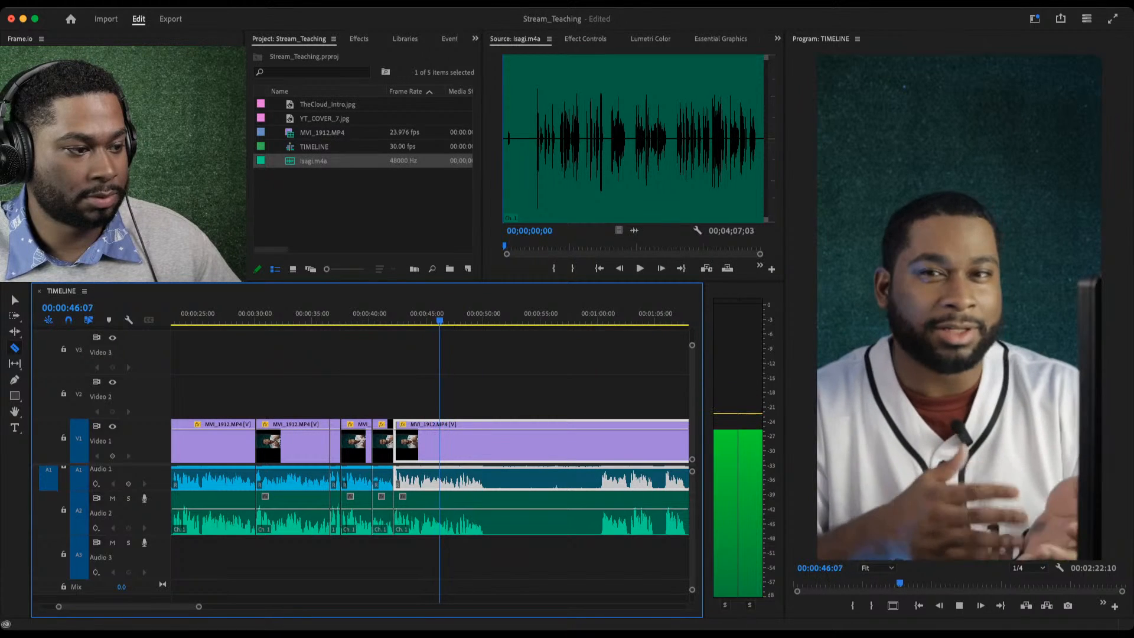
{"action": "key", "text": "space"}
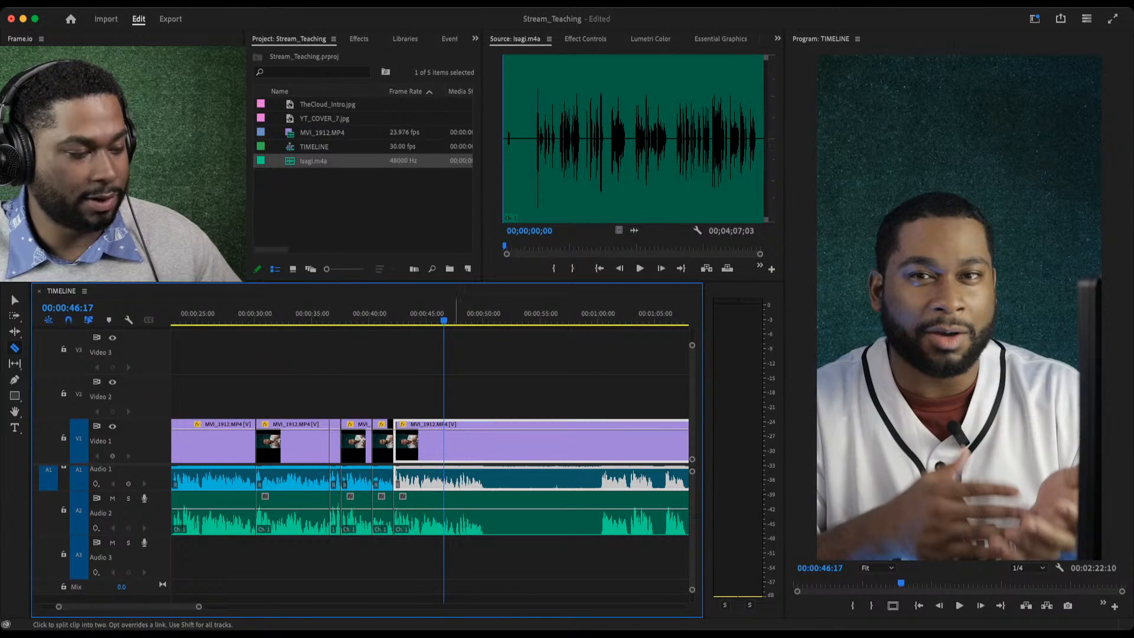
{"action": "left_click", "coordinate": [445, 446], "text": "shift"}
Replay the recently cut clips leading up to the 00:00:46:19 cut to check how the phrases flow together.
{"action": "left_click", "coordinate": [383, 314]}
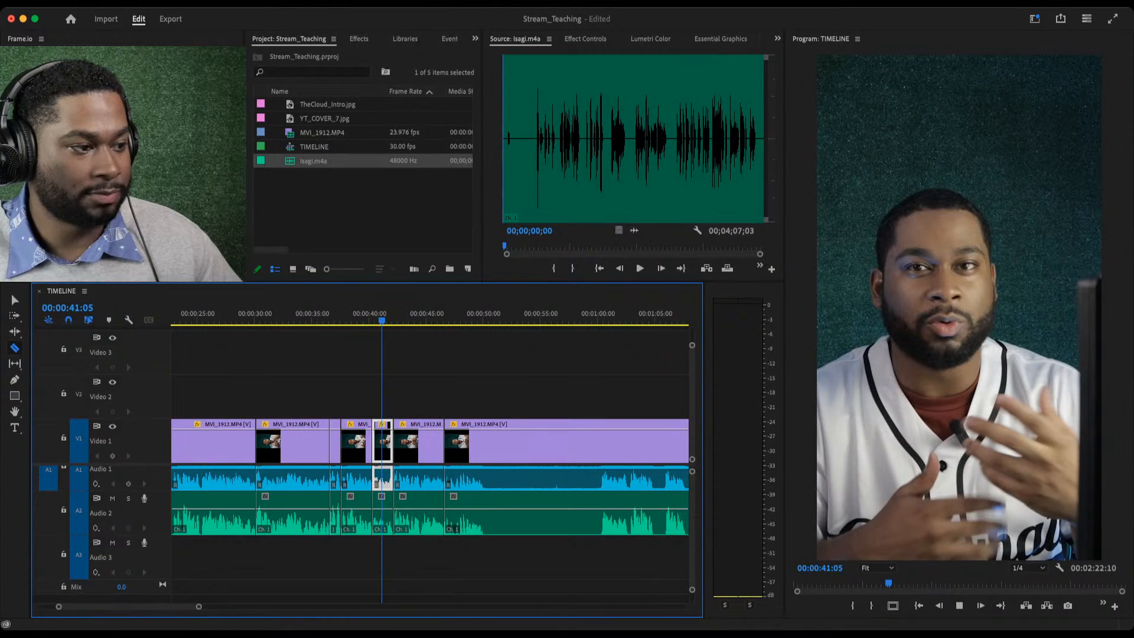
{"action": "key", "text": "space"}
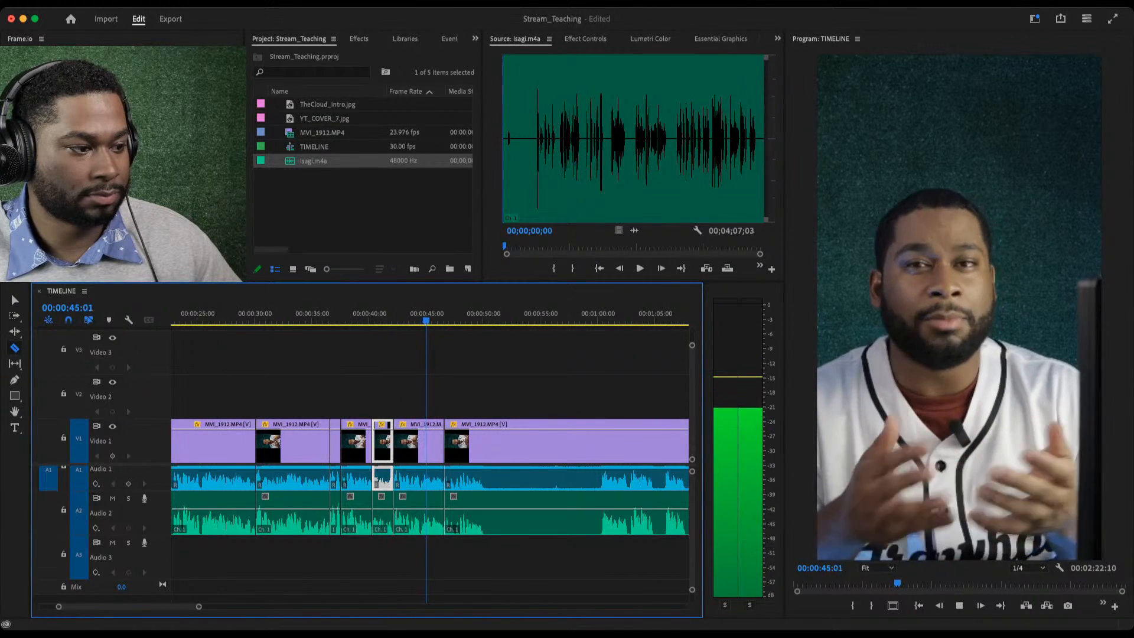
{"action": "key", "text": "space"}
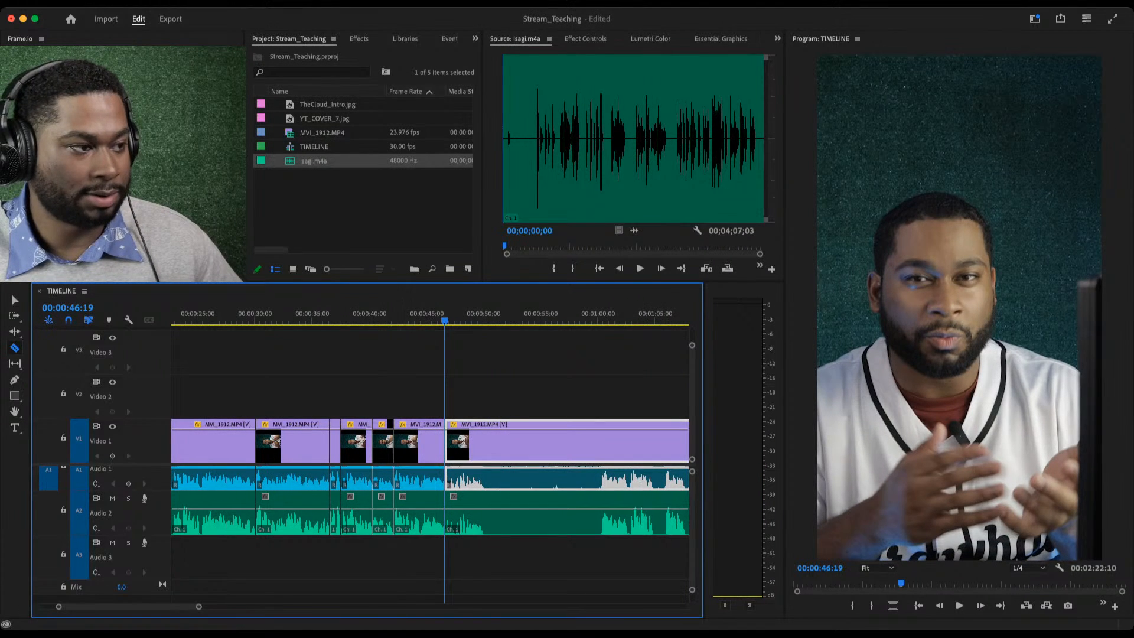
{"action": "left_click_drag", "start_coordinate": [381, 313], "coordinate": [338, 313]}
{"action": "key", "text": "space"}
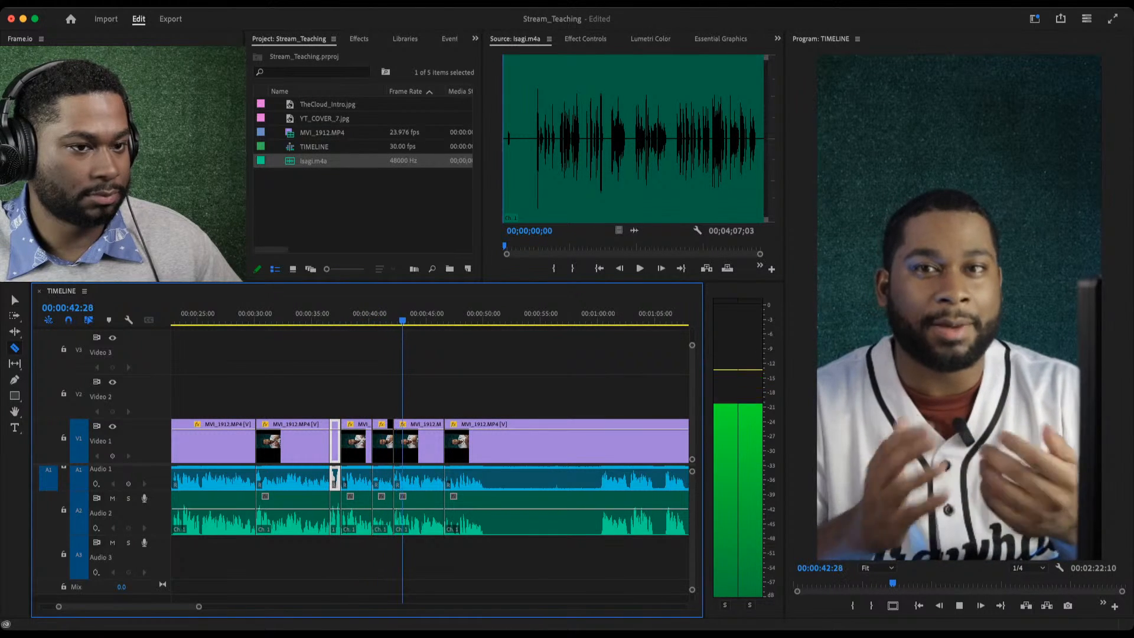
{"action": "key", "text": "space"}
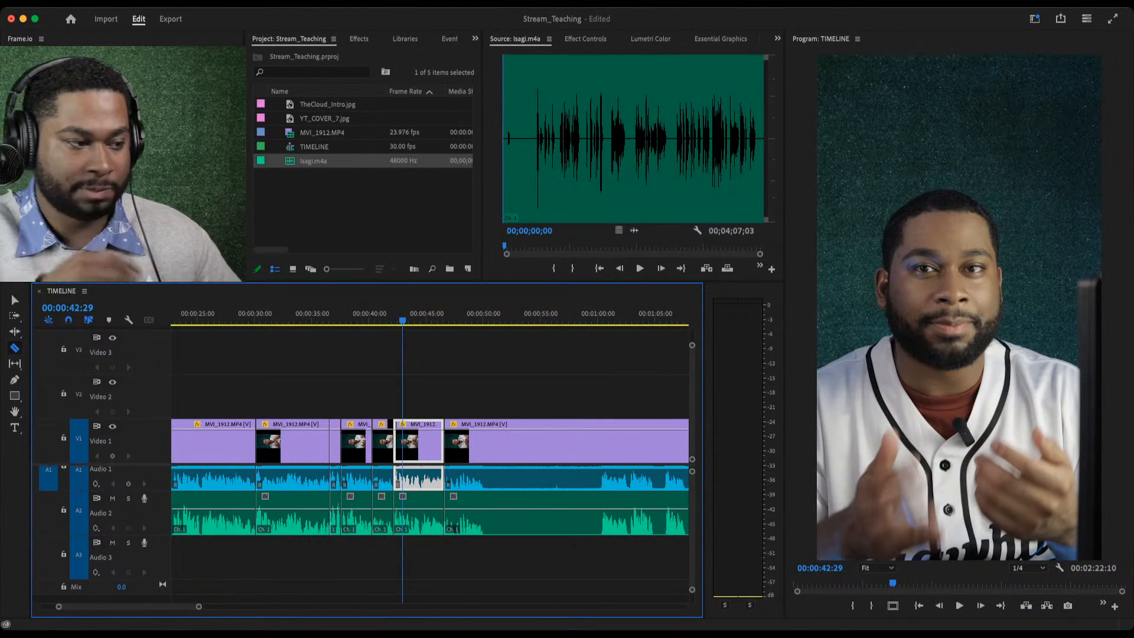
{"action": "key", "text": "space"}
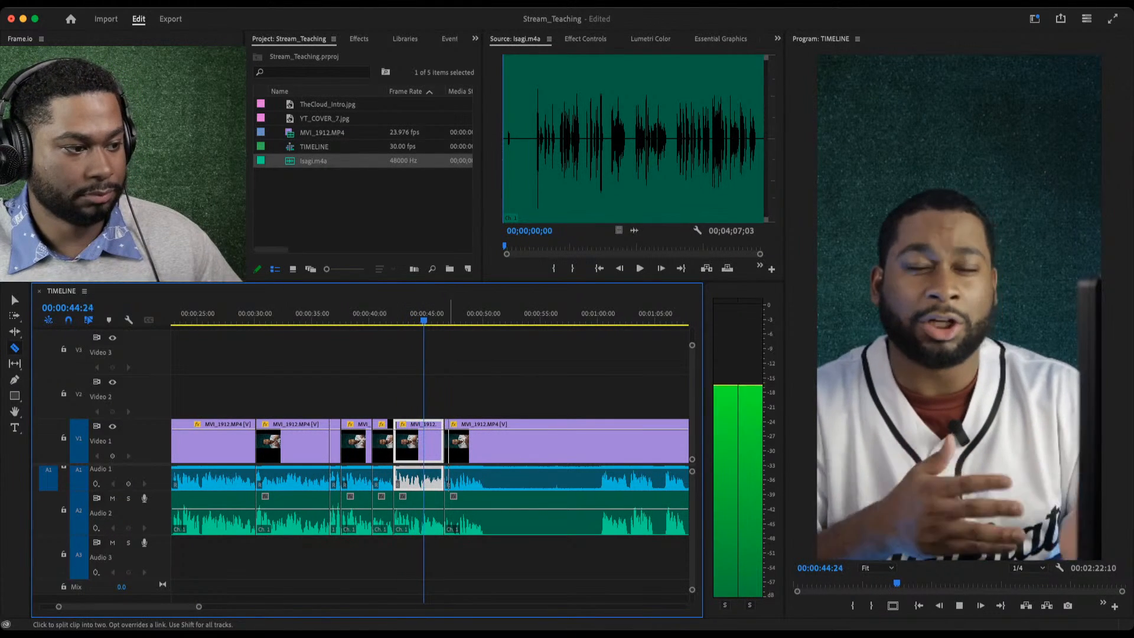
{"action": "key", "text": "space"}
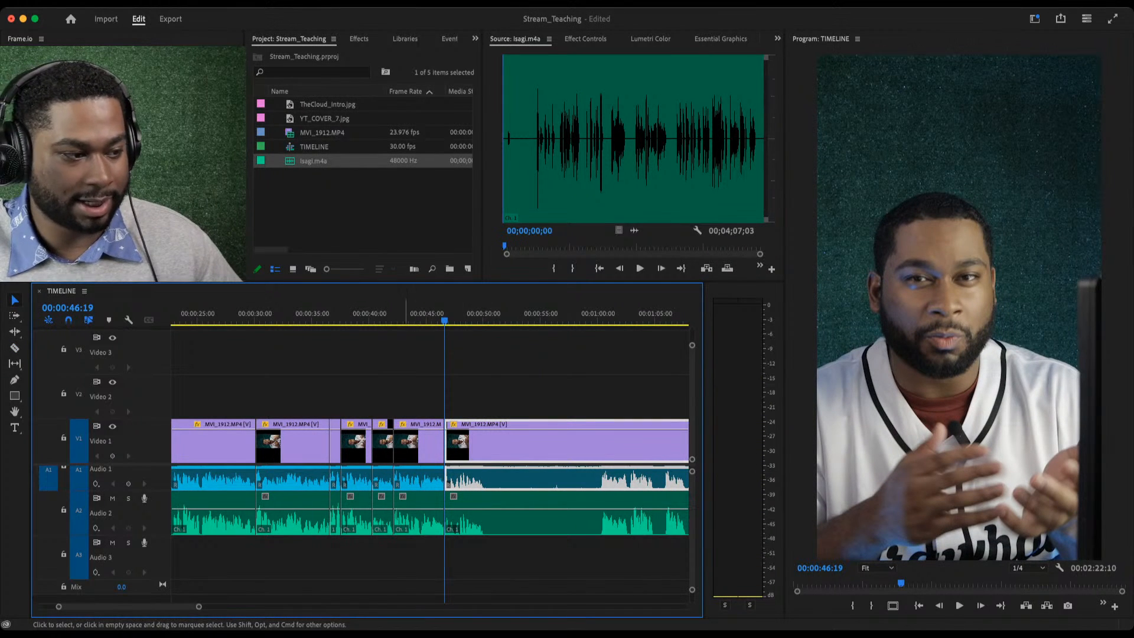
Ripple-trim the opening of the clip after the 00:00:46:19 cut up to the speech resuming at about 00:01:00:00.
{"action": "left_click_drag", "start_coordinate": [584, 314], "coordinate": [599, 314]}
{"action": "key", "text": "Up"}
{"action": "key", "text": "space"}
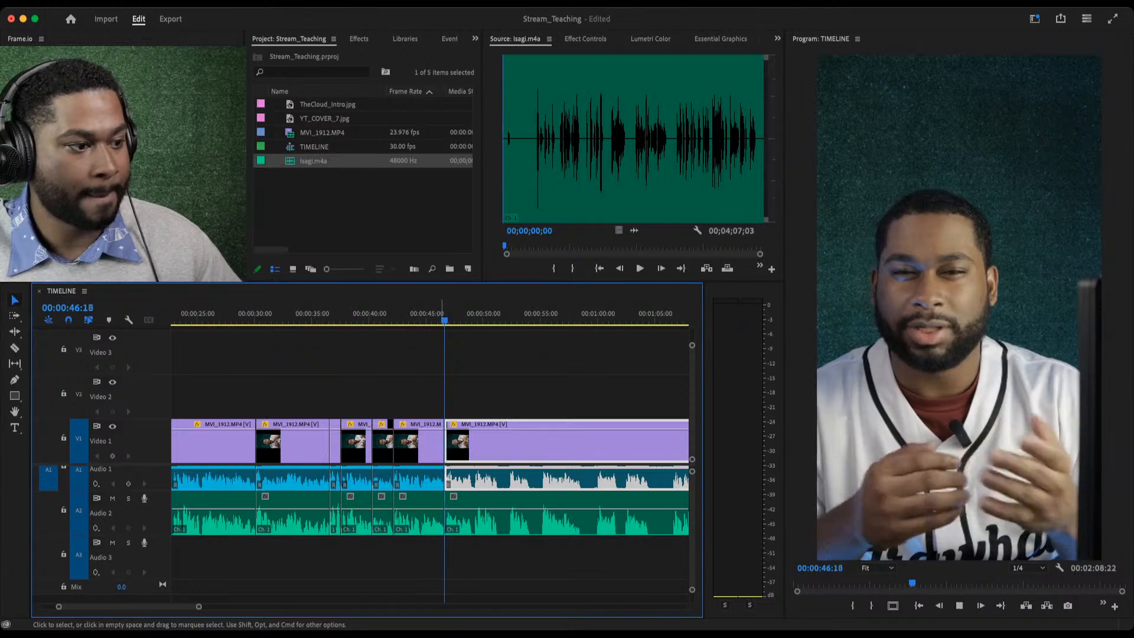
Replay from the start of the trimmed clip and split all tracks where the phrase ends at 00:00:49:00.
{"action": "mouse_move", "coordinate": [199, 606]}
{"action": "left_mouse_down"}
{"action": "mouse_move", "coordinate": [335, 606]}
{"action": "mouse_move", "coordinate": [177, 607]}
{"action": "left_mouse_up"}
{"action": "key", "text": "space"}
{"action": "key", "text": "Up"}
{"action": "key", "text": "space"}
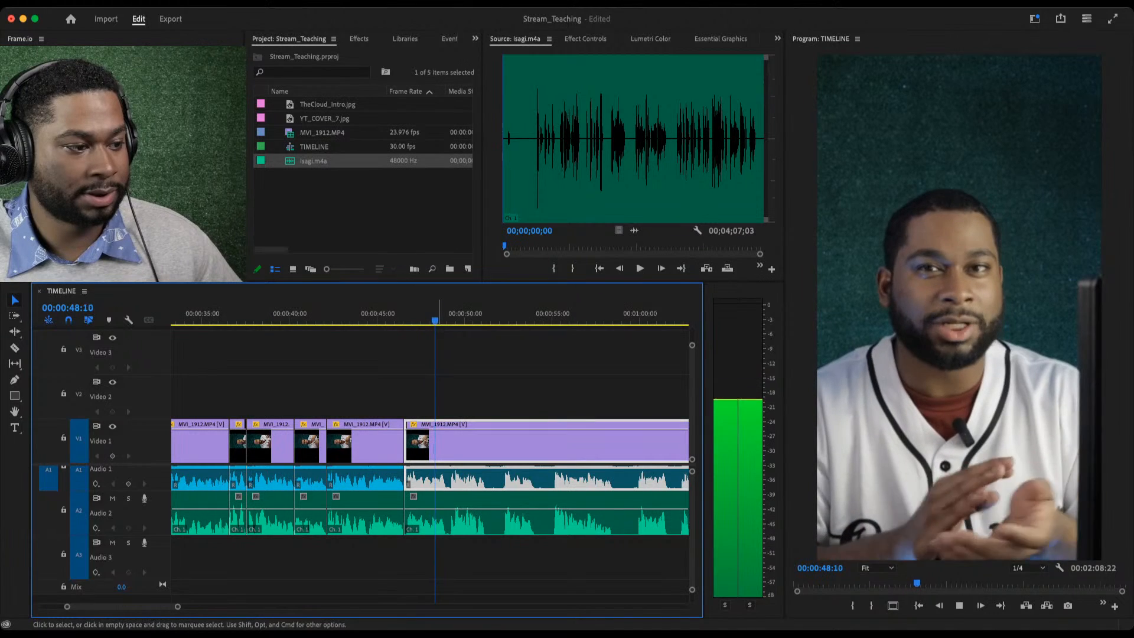
{"action": "key", "text": "space"}
{"action": "key", "text": "c"}
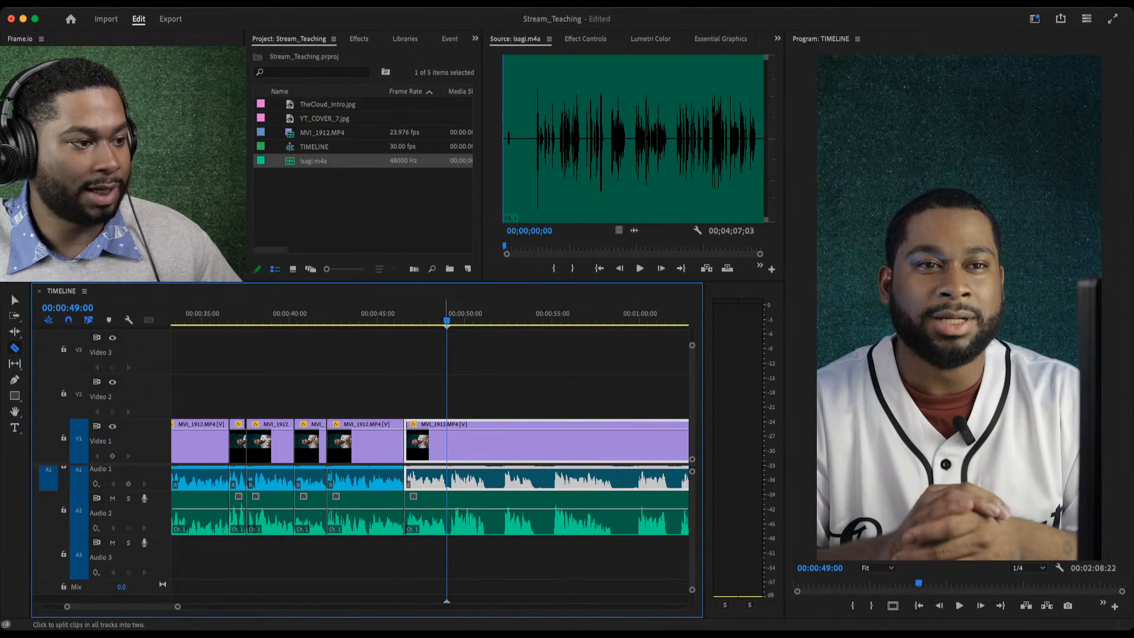
{"action": "left_click", "coordinate": [447, 442], "text": "shift"}
{"action": "key", "text": "v"}
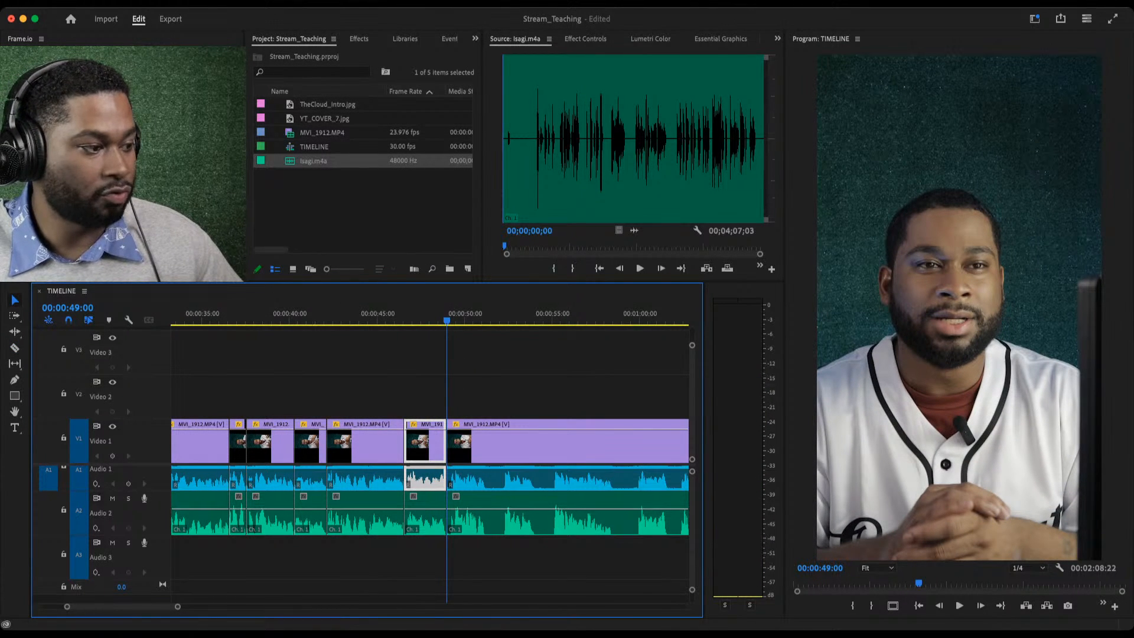
Move the short clip just before the 00:00:49:00 cut past the end of the sequence, leaving its gap open.
{"action": "key", "text": "minus"}
{"action": "key", "text": "minus"}
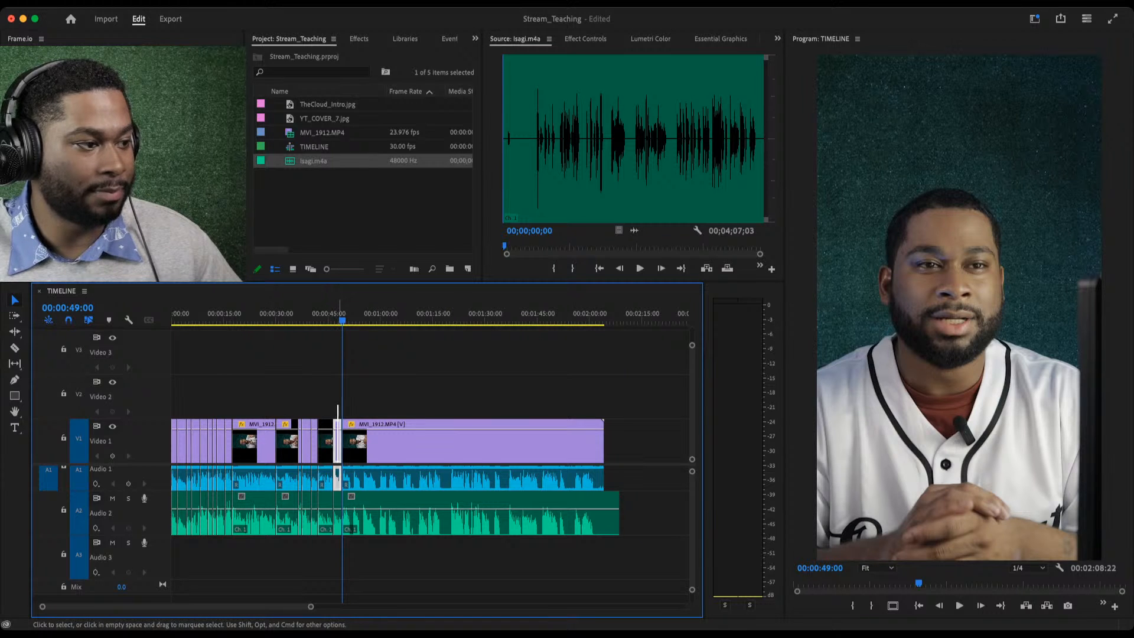
{"action": "left_click_drag", "start_coordinate": [339, 438], "coordinate": [676, 437]}
{"action": "key", "text": "equal"}
{"action": "key", "text": "equal"}
{"action": "key", "text": "equal"}
{"action": "key", "text": "equal"}
{"action": "key", "text": "equal"}
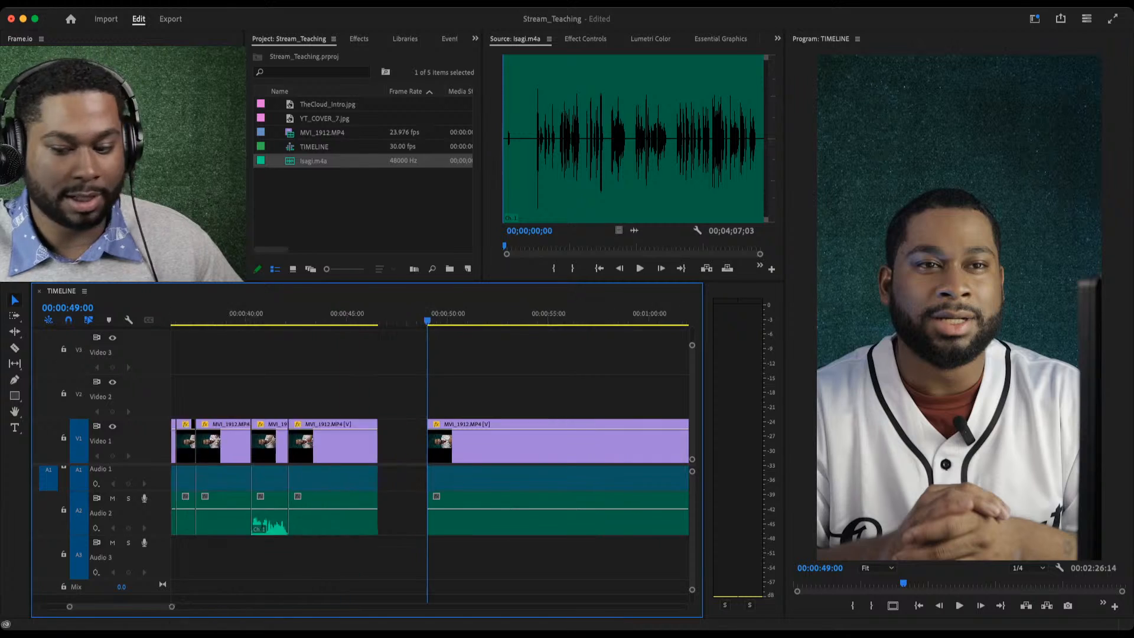
Play the clip after the gap and ripple-trim its unwanted opening up to 00:00:55:01.
{"action": "key", "text": "space"}
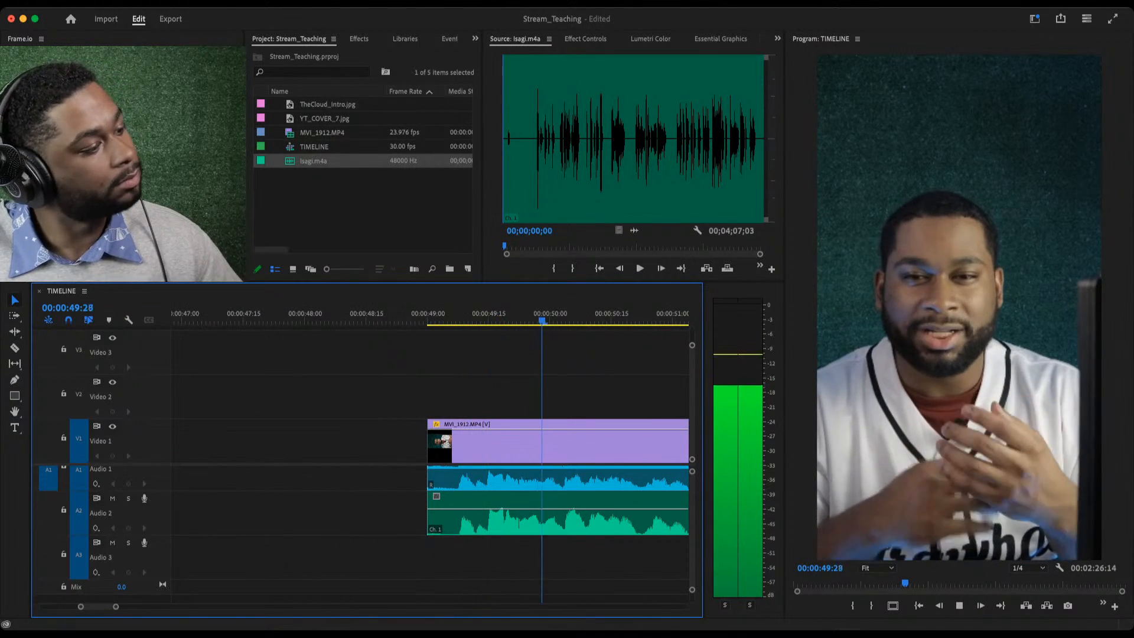
{"action": "key", "text": "minus"}
{"action": "key", "text": "minus"}
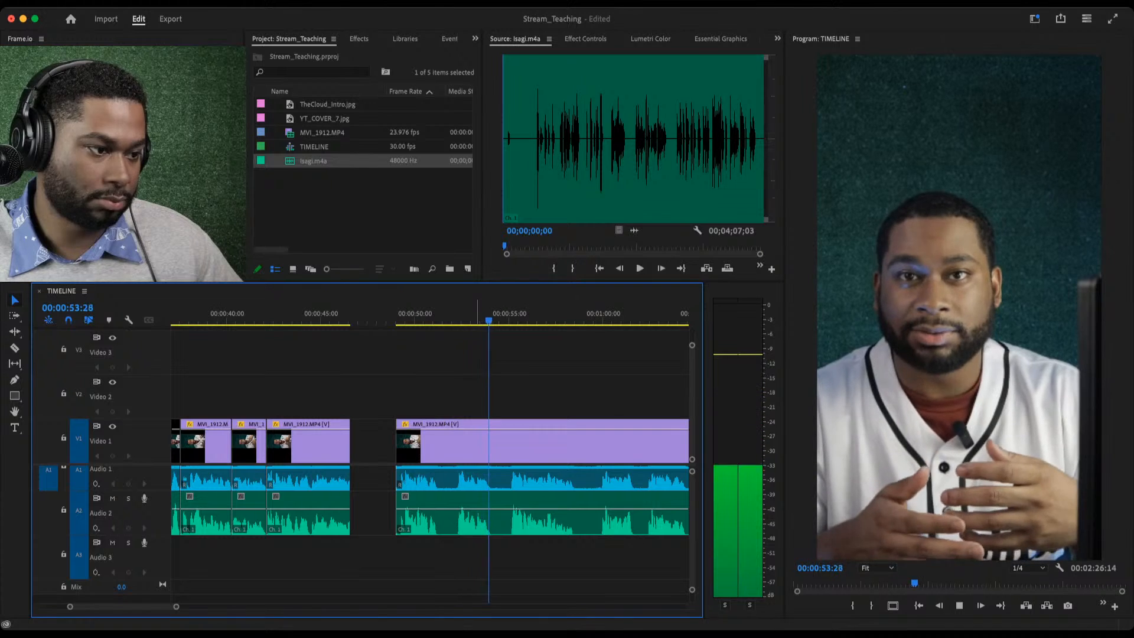
{"action": "key", "text": "space"}
{"action": "left_click", "coordinate": [477, 444]}
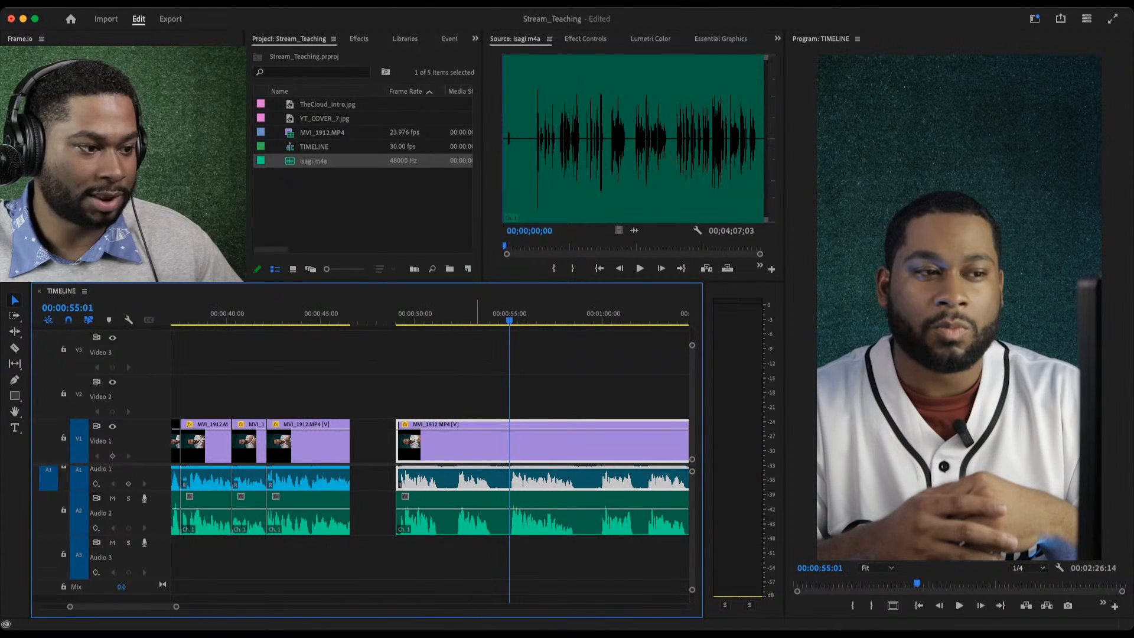
{"action": "key", "text": "Up"}
Play the remaining takes in the clip after the gap and ripple-trim its opening up to about 00:01:00:00.
{"action": "key", "text": "space"}
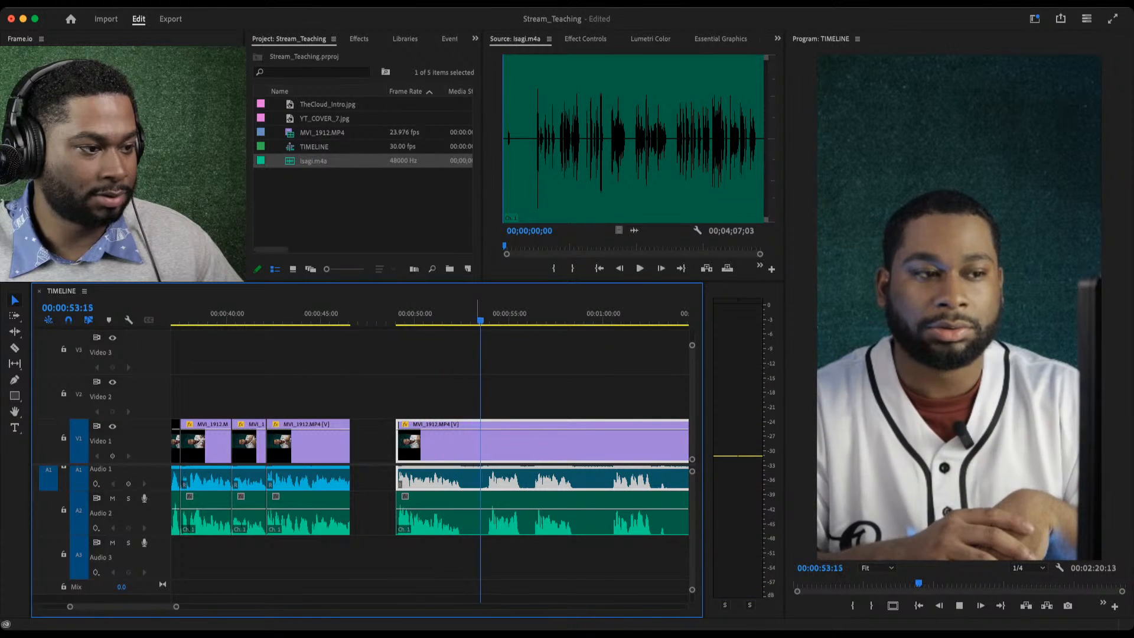
{"action": "key", "text": "space"}
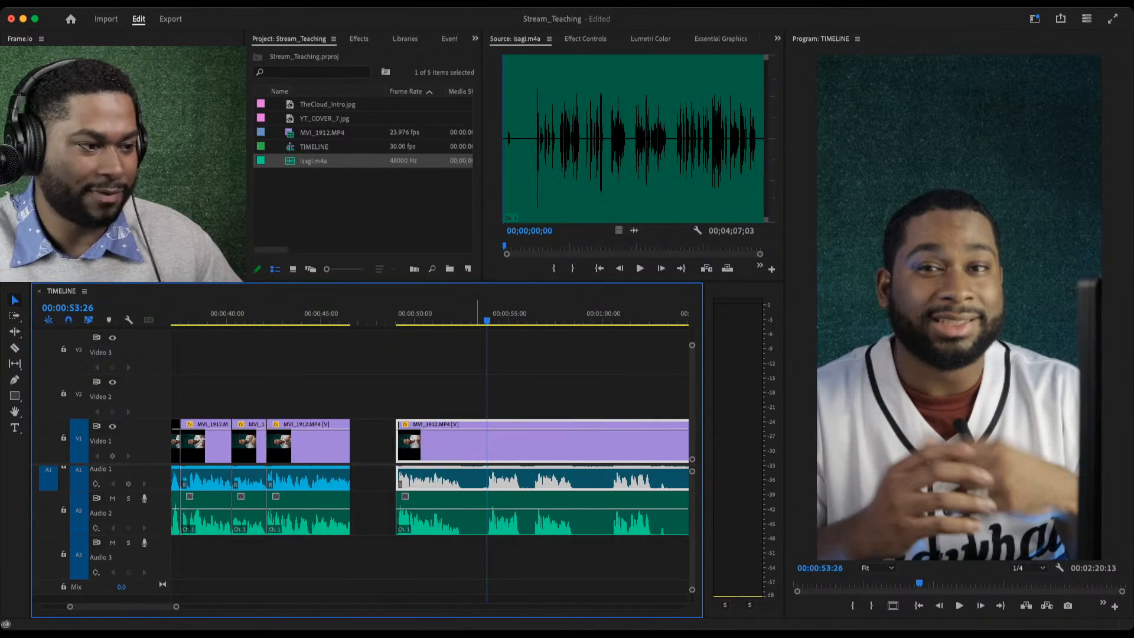
{"action": "key", "text": "space"}
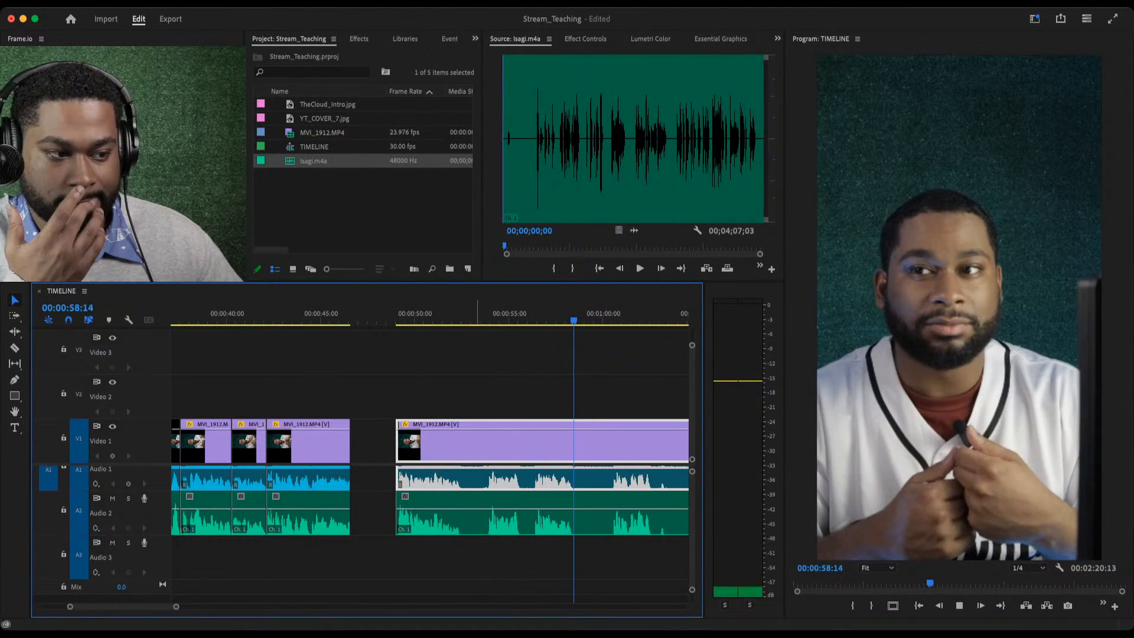
{"action": "key", "text": "space"}
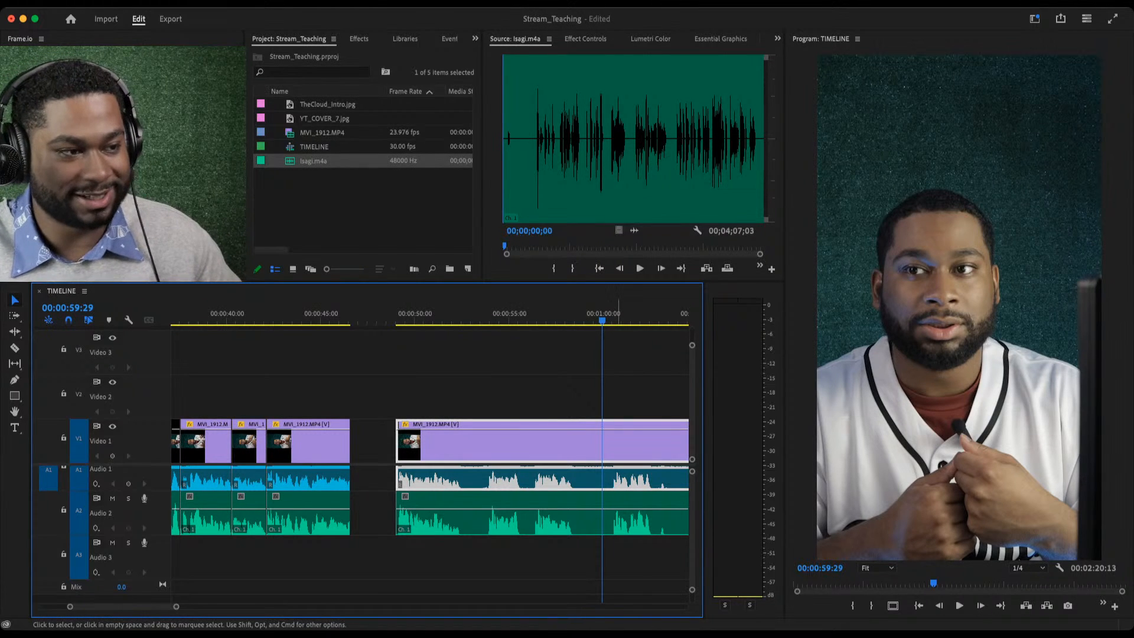
{"action": "left_click", "coordinate": [619, 381]}
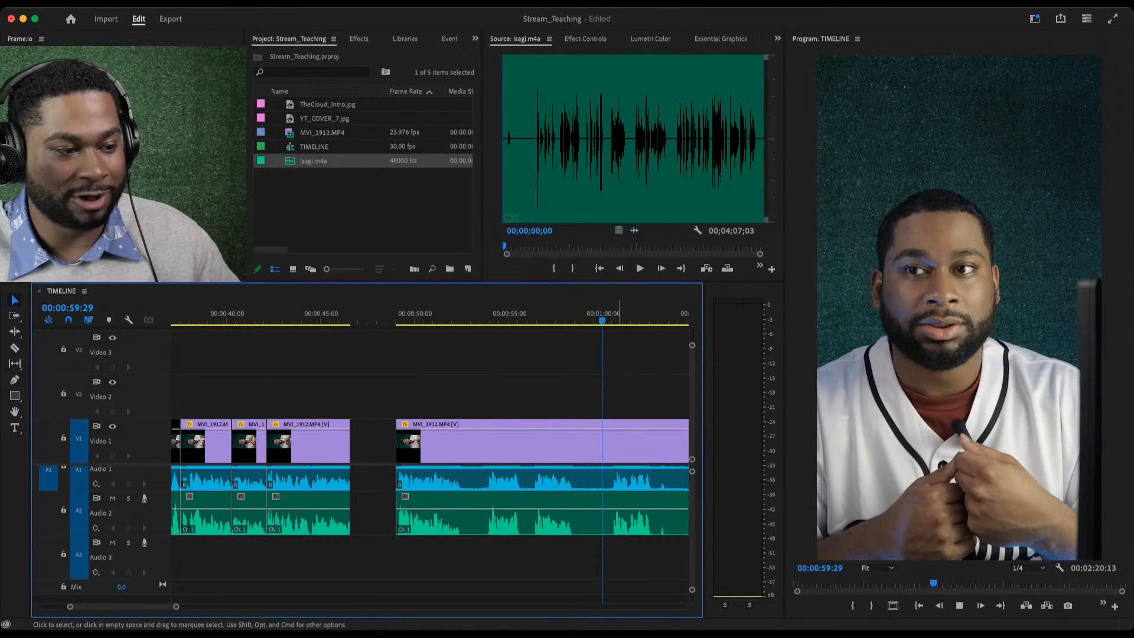
{"action": "key", "text": "space"}
{"action": "key", "text": "Up"}
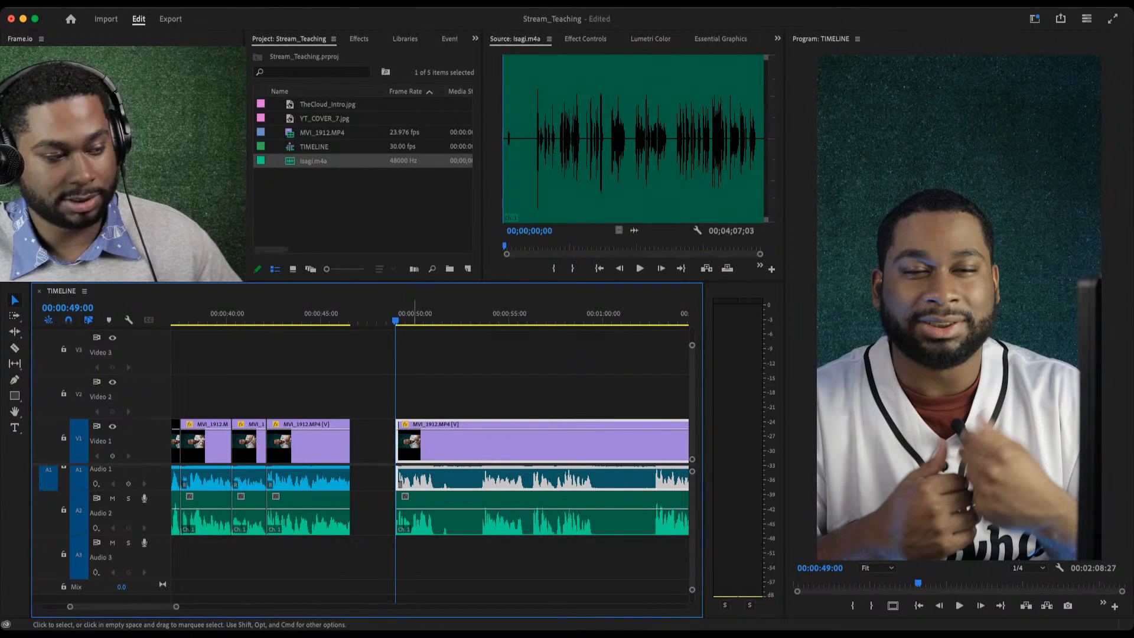
Play the clip after the gap from 00:00:49:00 and ripple-trim its opening up to the next take at 00:00:53:16.
{"action": "key", "text": "space"}
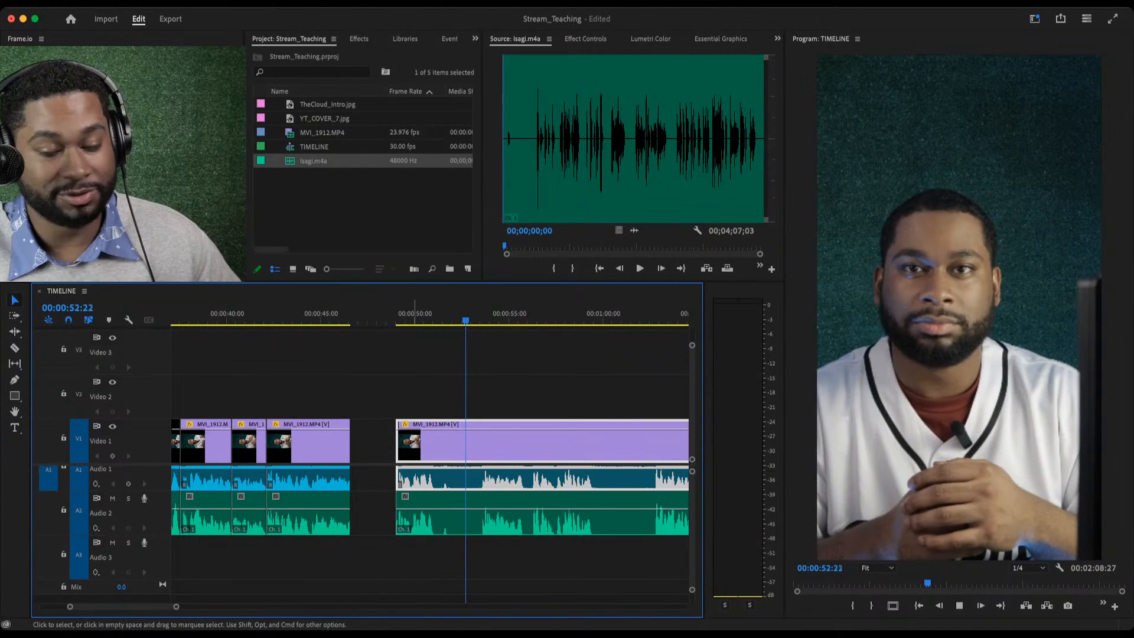
{"action": "key", "text": "space"}
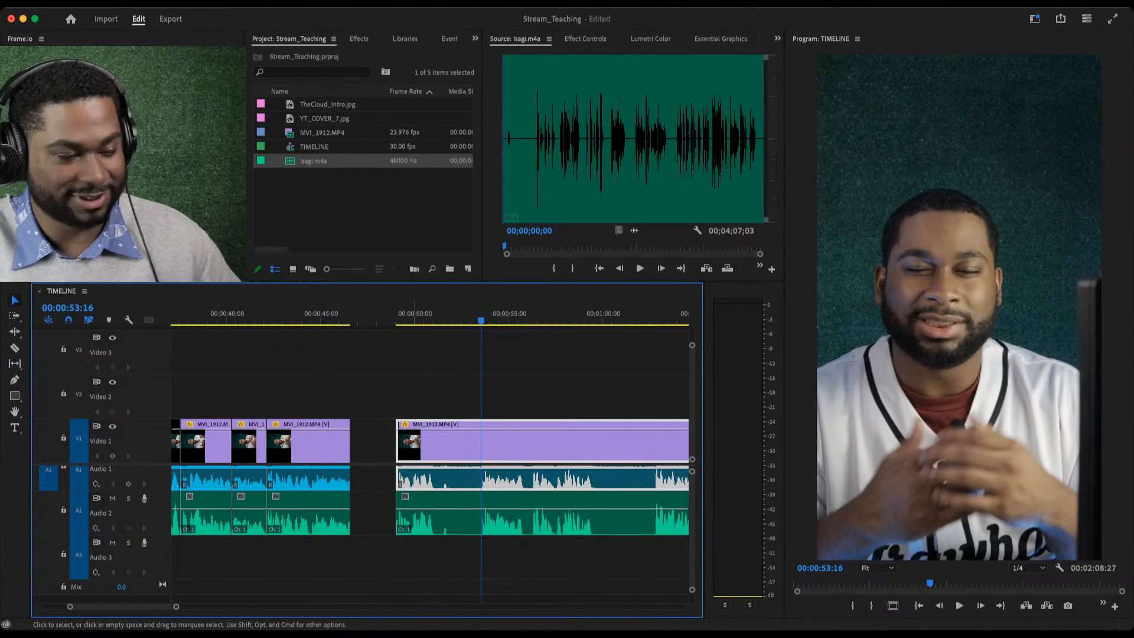
{"action": "key", "text": "Up"}
Play the newly trimmed take, split the clip at 00:00:54:28, and return the playhead to about 00:00:51:10 for review.
{"action": "key", "text": "space"}
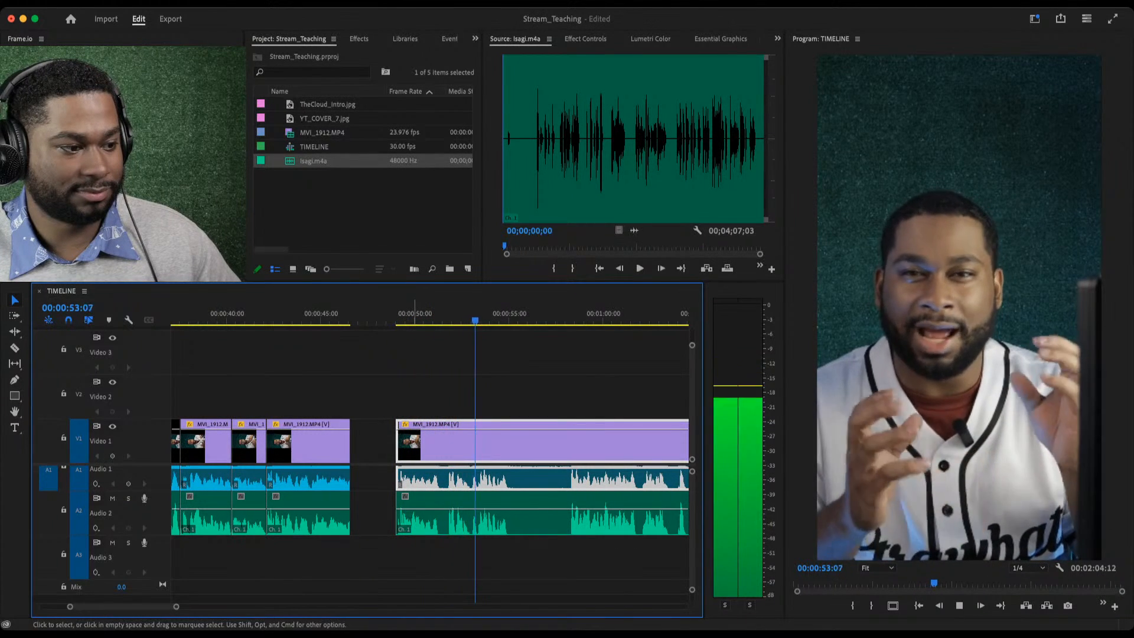
{"action": "key", "text": "space"}
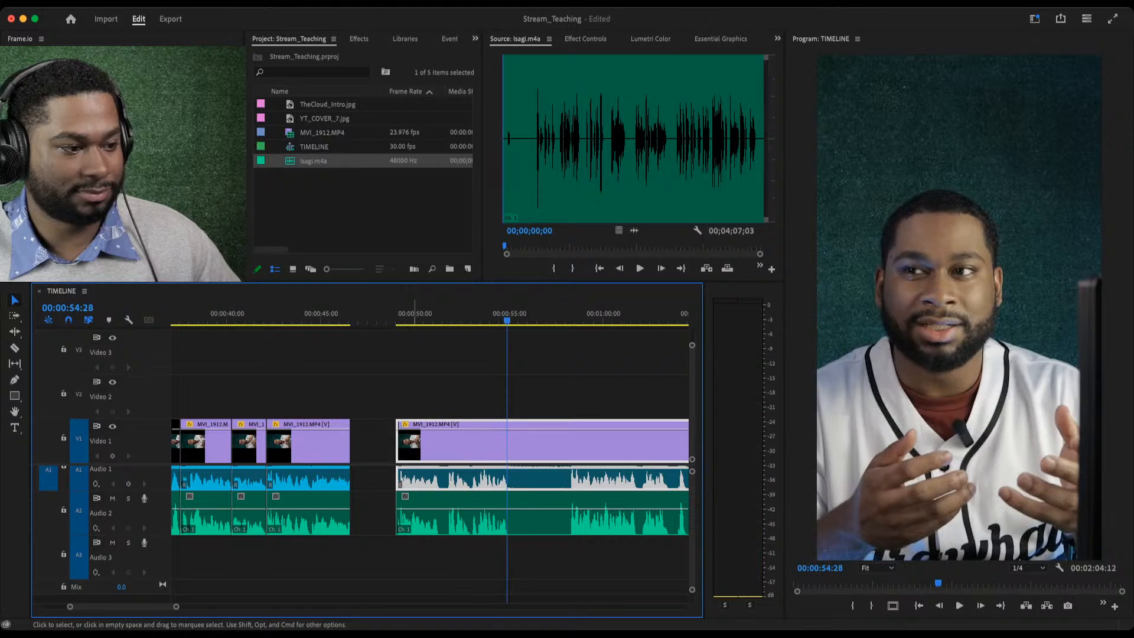
{"action": "key", "text": "c"}
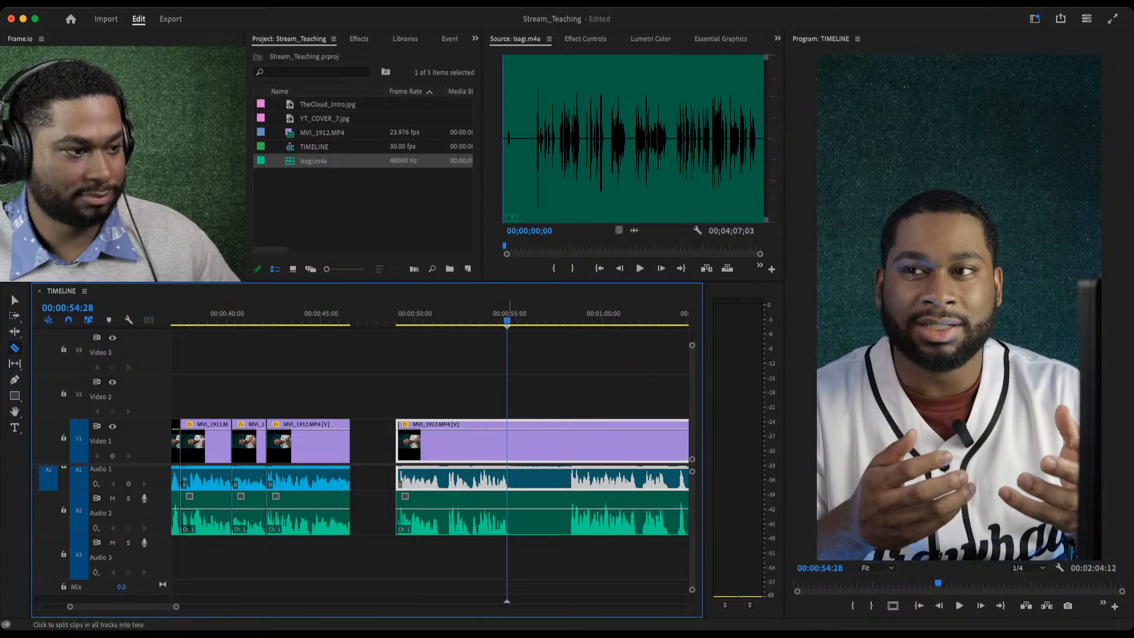
{"action": "key", "text": "super+k"}
{"action": "left_click_drag", "start_coordinate": [435, 314], "coordinate": [439, 314]}
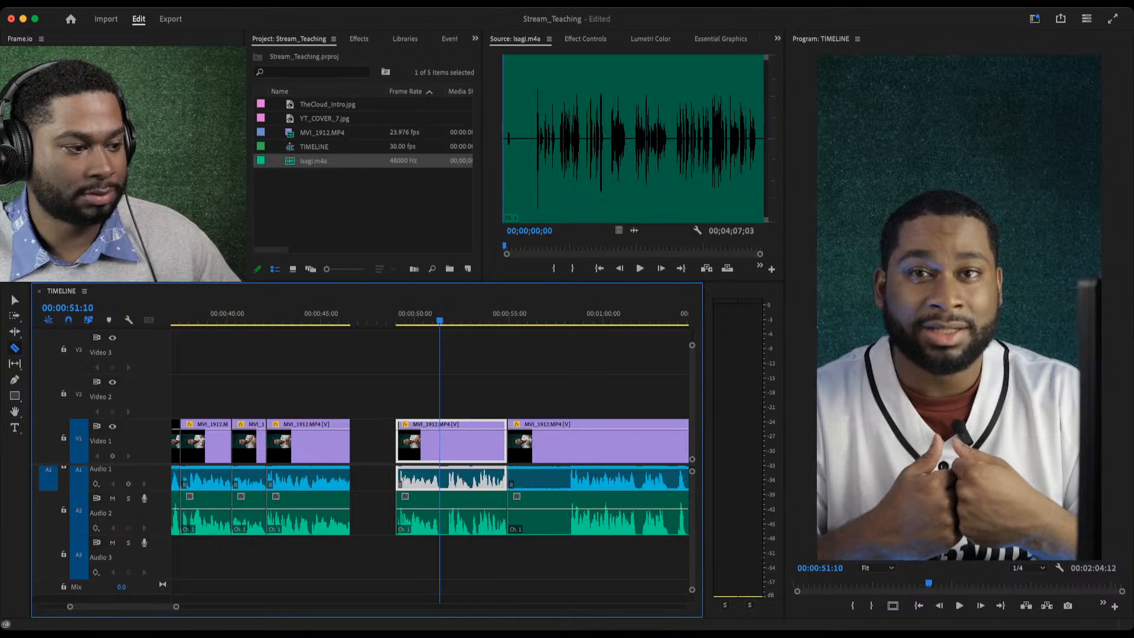
Split the clip at 00:00:51:10, play on, and ripple-trim the pause opening the second piece up to about 00:00:51:25.
{"action": "left_click", "coordinate": [440, 443], "text": "shift"}
{"action": "key", "text": "space"}
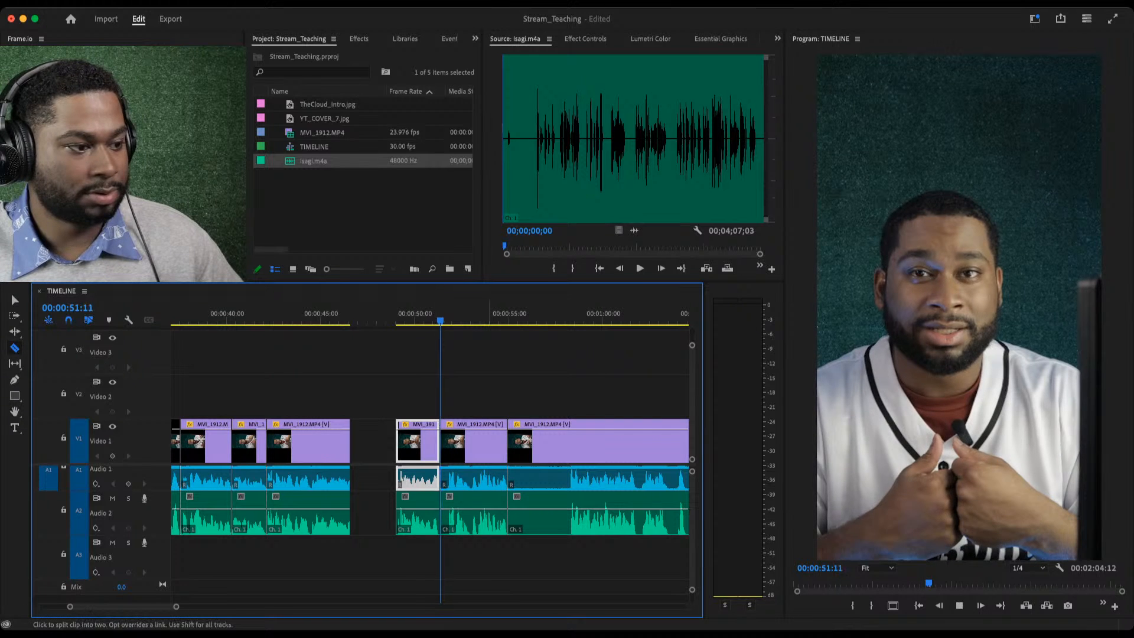
{"action": "key", "text": "space"}
{"action": "key", "text": "space"}
{"action": "key", "text": "space"}
{"action": "key", "text": "Left"}
{"action": "key", "text": "Left"}
{"action": "key", "text": "Left"}
{"action": "key", "text": "Left"}
{"action": "key", "text": "Left"}
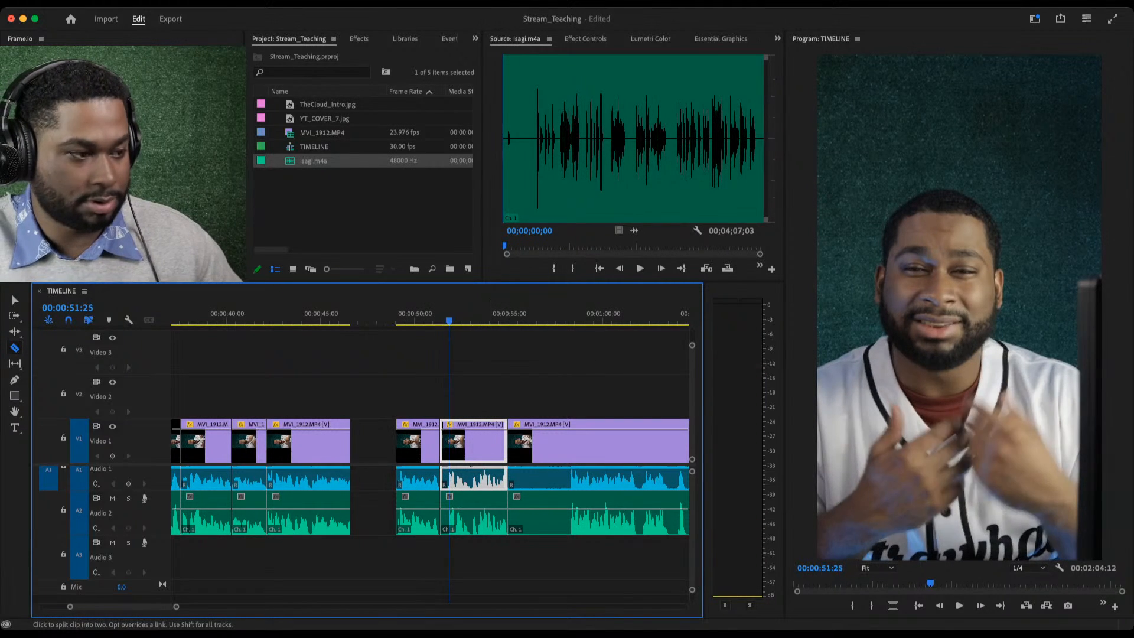
{"action": "key", "text": "q"}
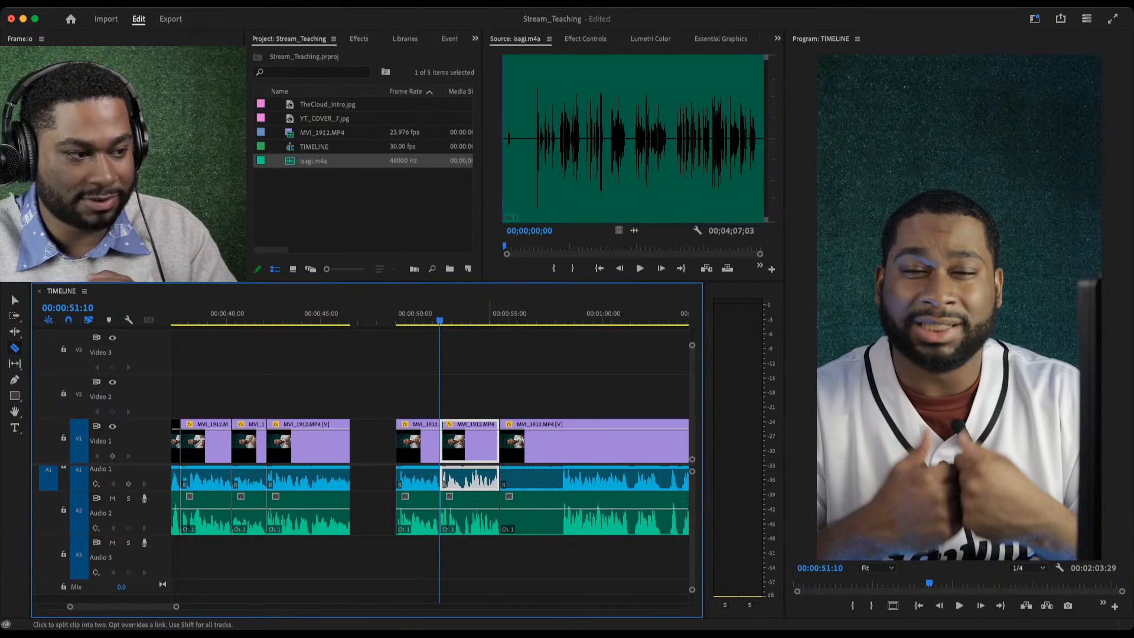
Close the gap before the clip starting at about 00:00:49:00.
{"action": "key", "text": "v"}
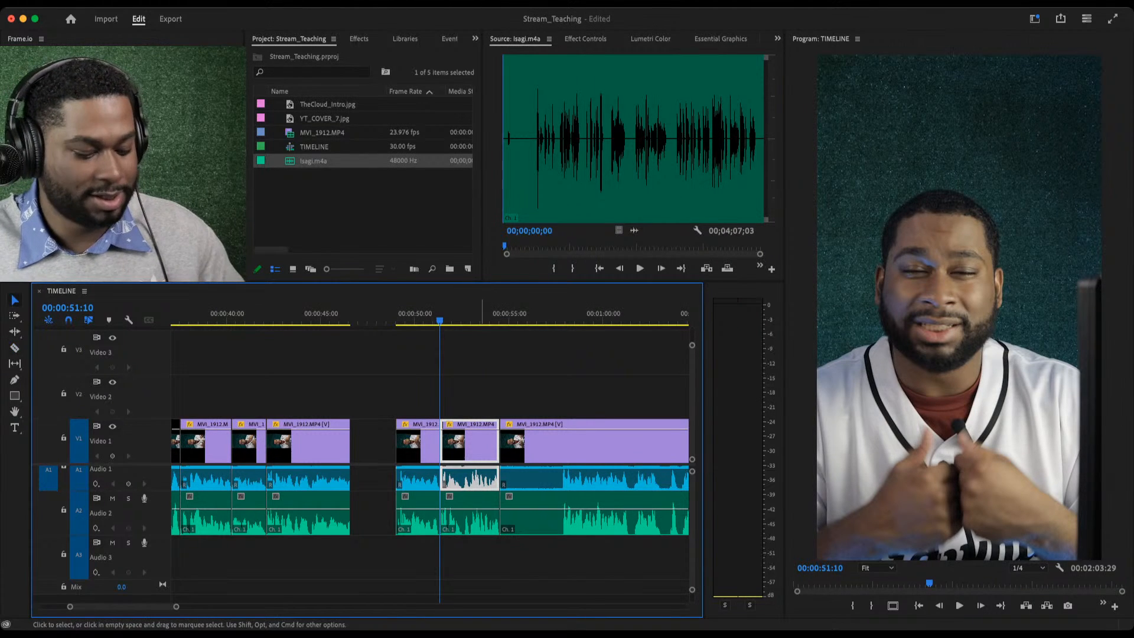
{"action": "left_click", "coordinate": [381, 441]}
{"action": "key", "text": "Delete"}
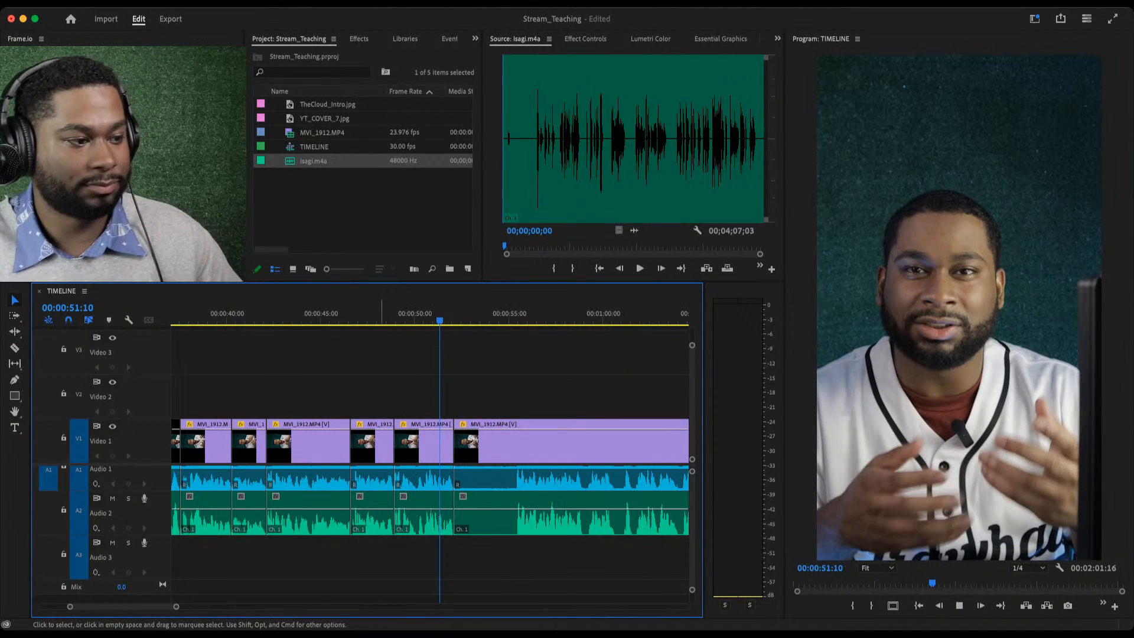
Play into the last clip and ripple-trim its silent opening up to about 00:00:55:12.
{"action": "key", "text": "space"}
{"action": "key", "text": "space"}
{"action": "left_click", "coordinate": [517, 444]}
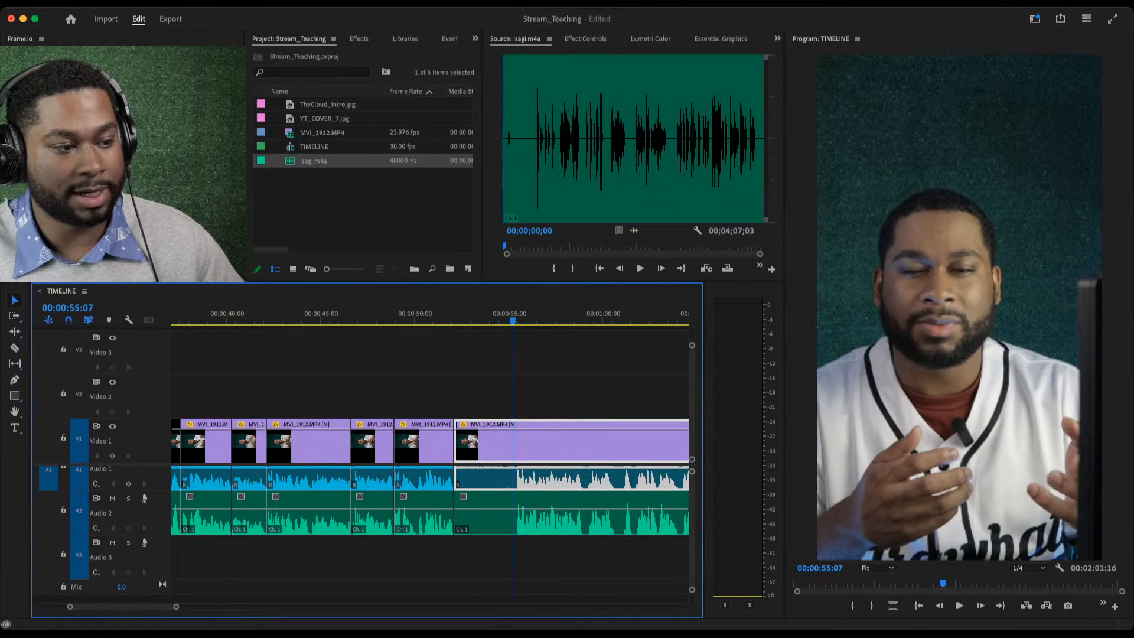
{"action": "key", "text": "Right"}
{"action": "key", "text": "Right"}
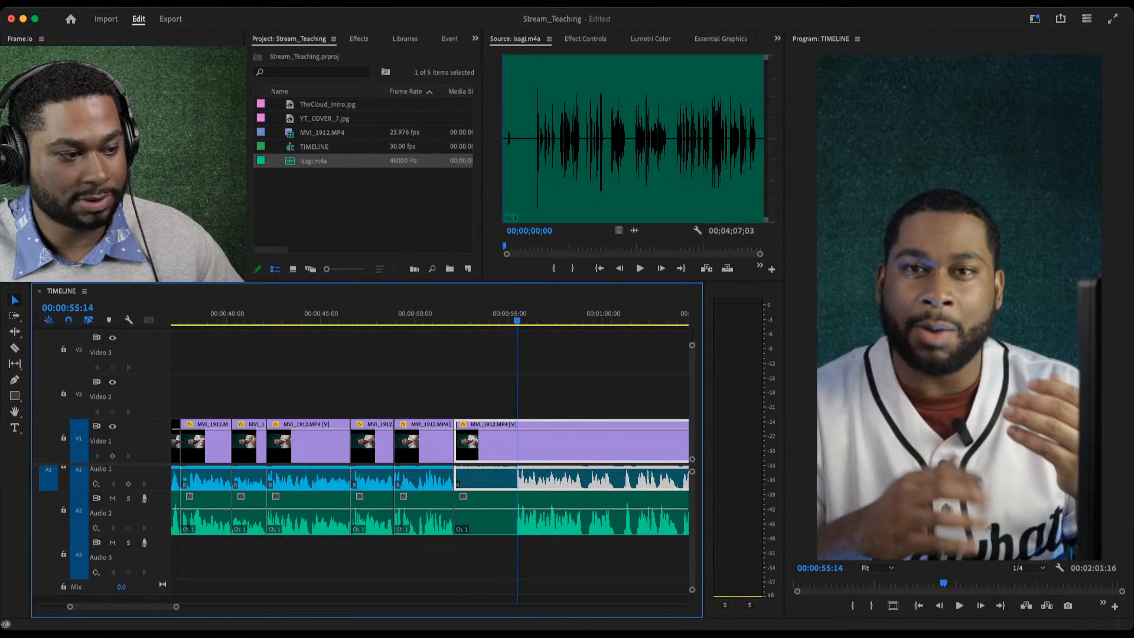
{"action": "key", "text": "Left"}
{"action": "key", "text": "Left"}
{"action": "key", "text": "q"}
Play the trimmed last clip and split it at 00:00:55:18.
{"action": "key", "text": "space"}
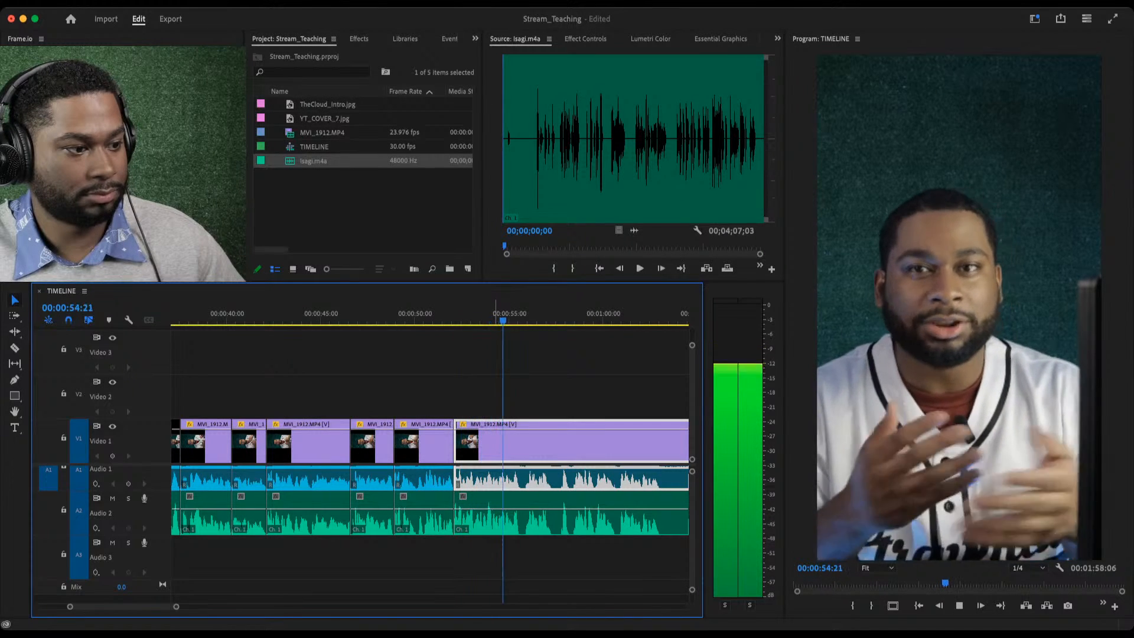
{"action": "key", "text": "space"}
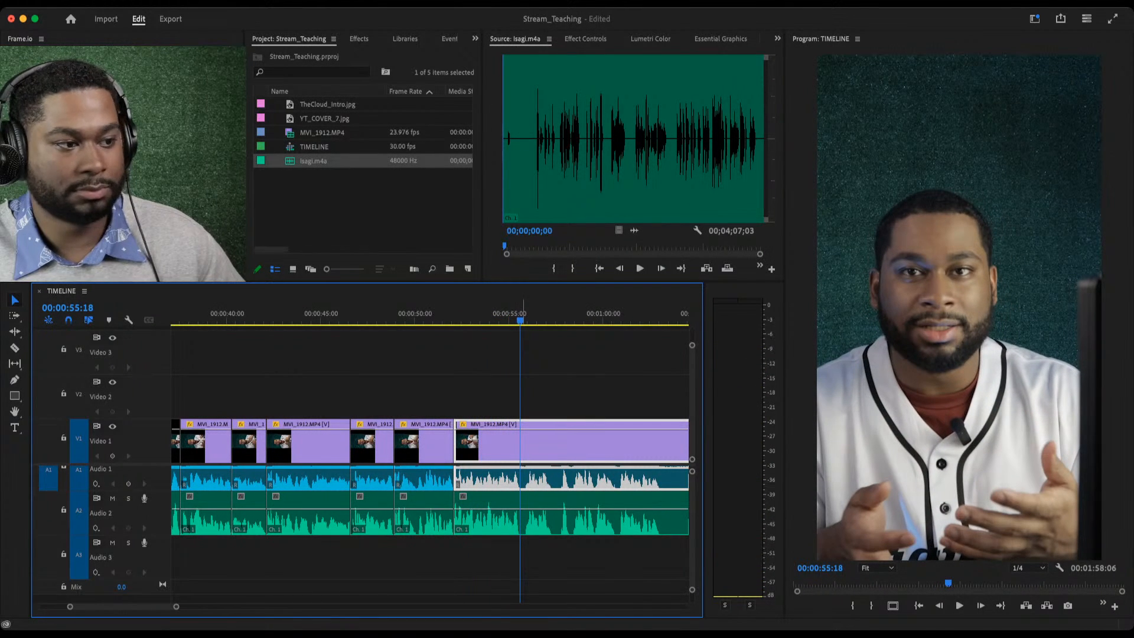
{"action": "key", "text": "c"}
{"action": "key", "text": "super+k"}
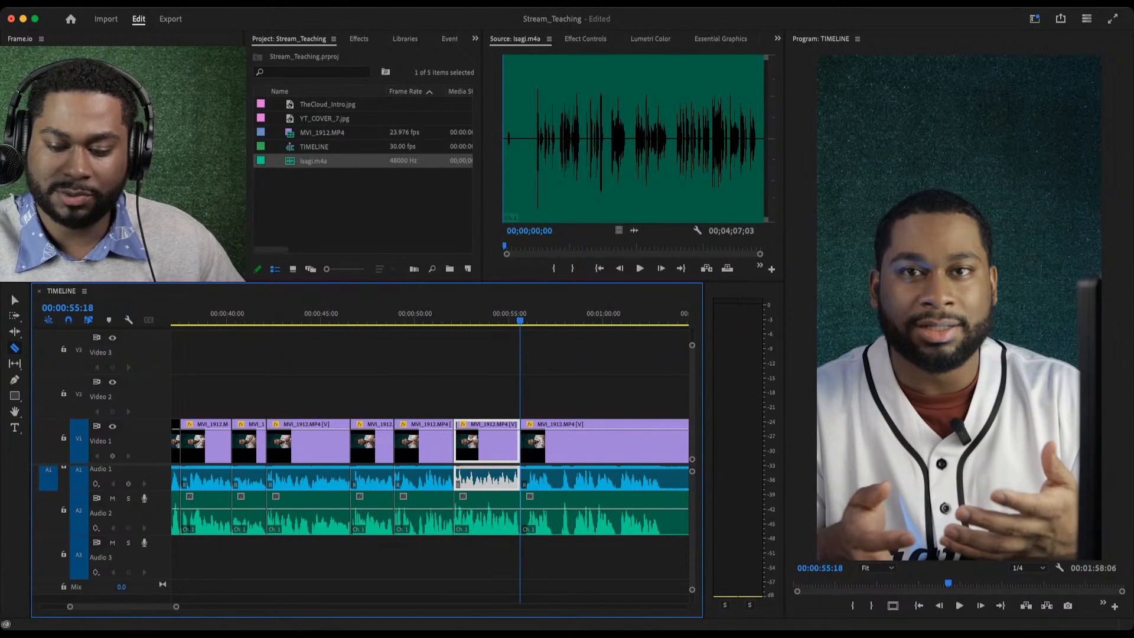
Ripple-trim the short pause opening the last clip up to 00:00:55:26.
{"action": "key", "text": "space"}
{"action": "key", "text": "space"}
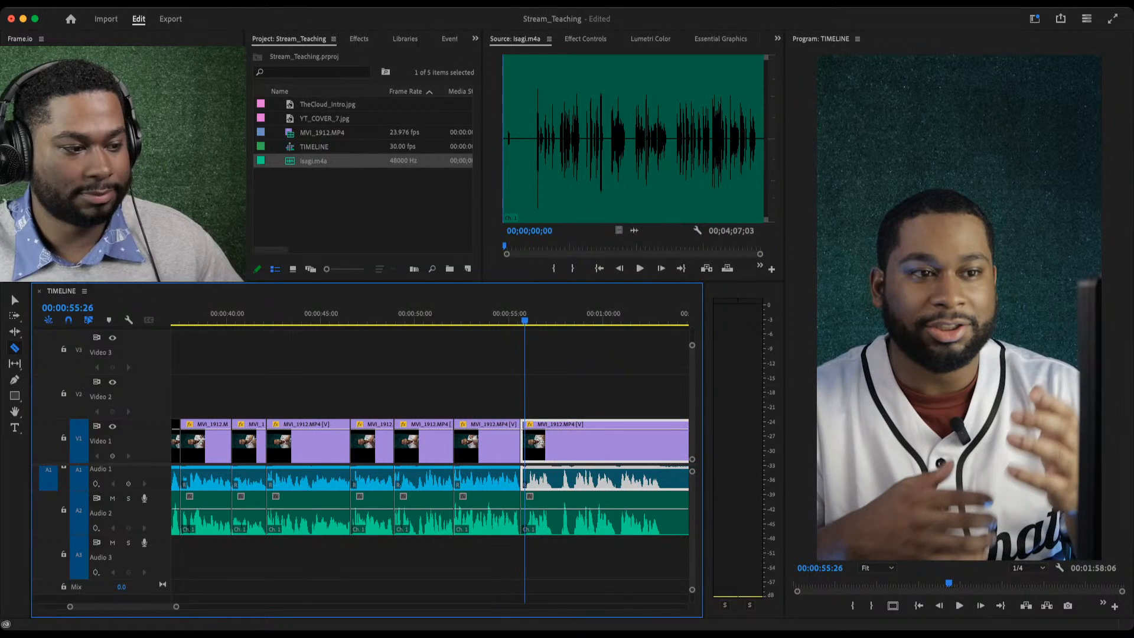
{"action": "key", "text": "space"}
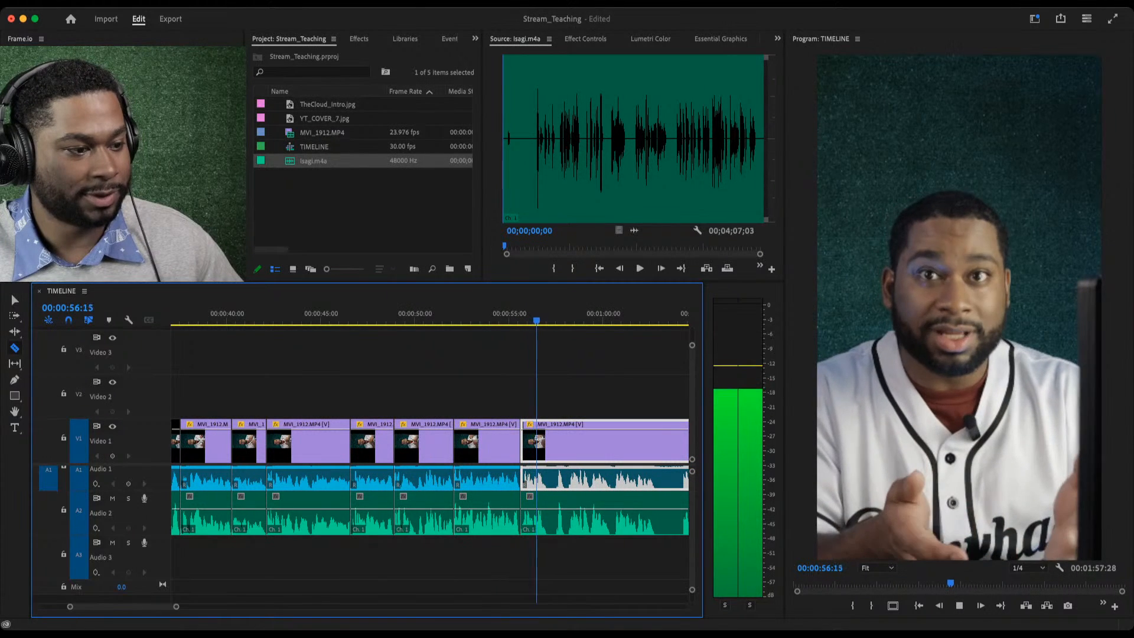
Ripple-trim the last clip's opening phrase up to about 00:00:57:02.
{"action": "key", "text": "space"}
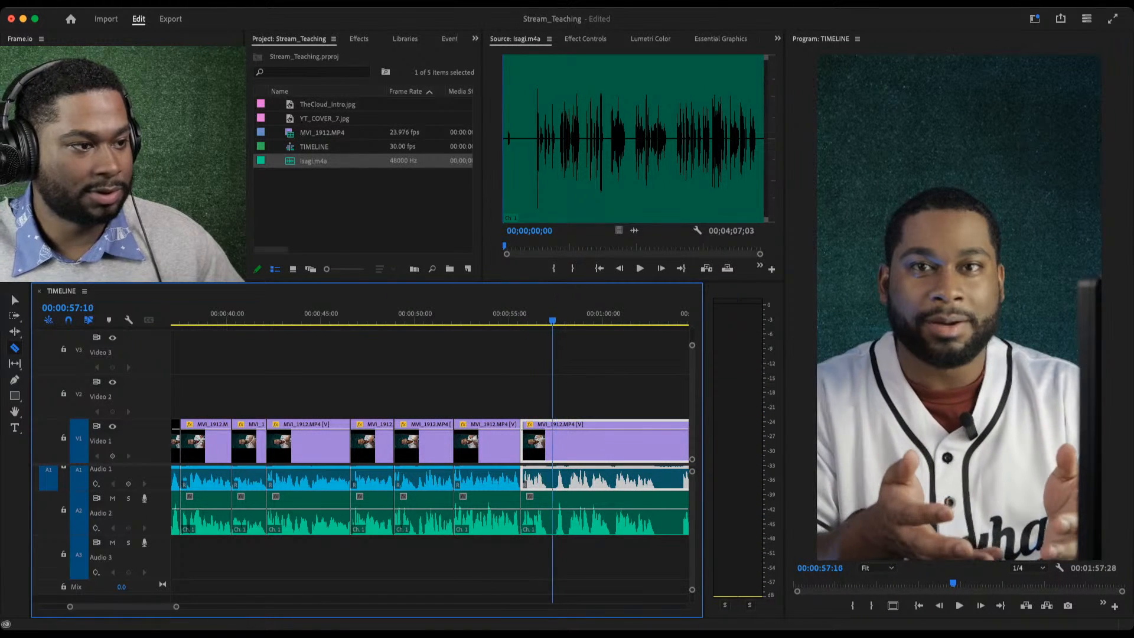
{"action": "key", "text": "Left"}
{"action": "key", "text": "Left"}
{"action": "key", "text": "Left"}
{"action": "key", "text": "Left"}
{"action": "key", "text": "Left"}
{"action": "key", "text": "Left"}
{"action": "key", "text": "Left"}
{"action": "key", "text": "Left"}
{"action": "key", "text": "q"}
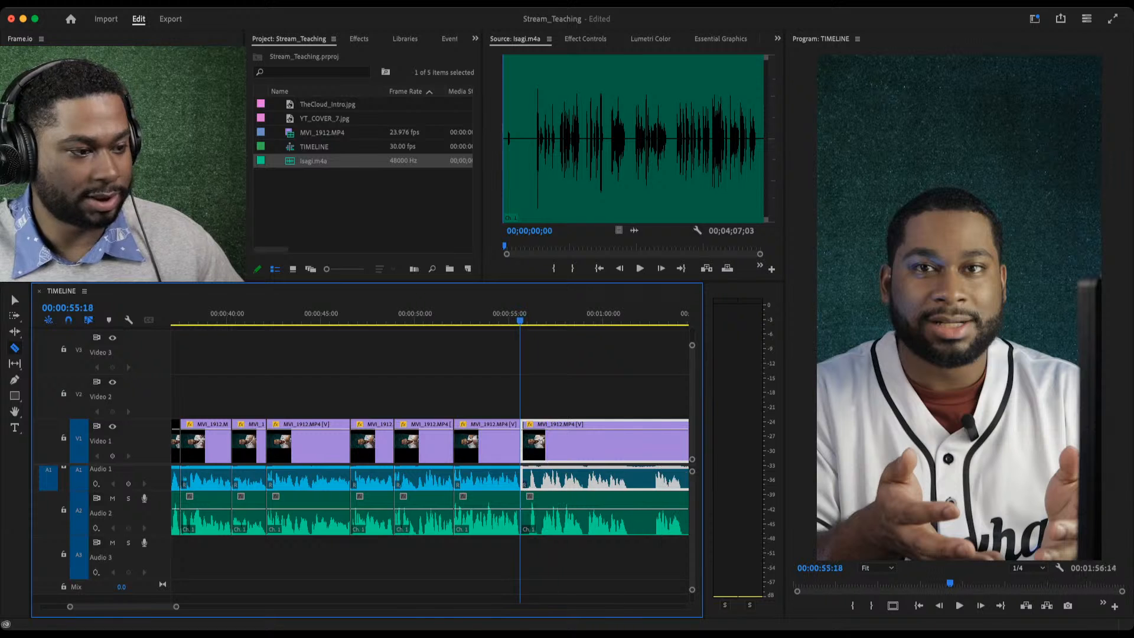
Play the trimmed last clip and split all tracks at about 00:01:01:14.
{"action": "key", "text": "space"}
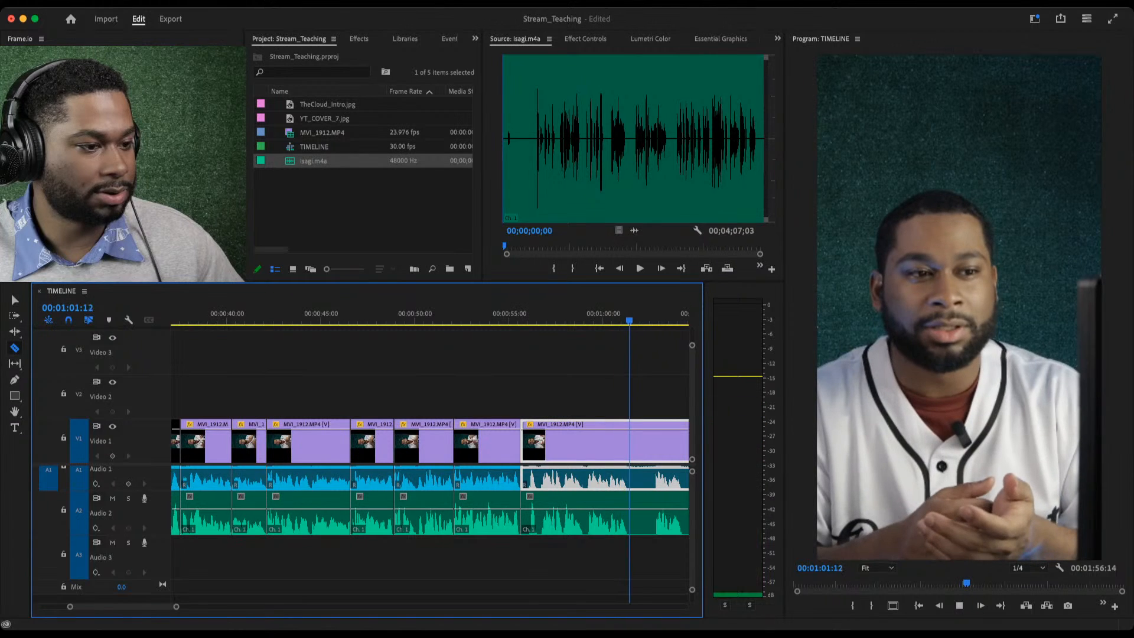
{"action": "key", "text": "space"}
{"action": "left_click", "coordinate": [630, 445], "text": "shift"}
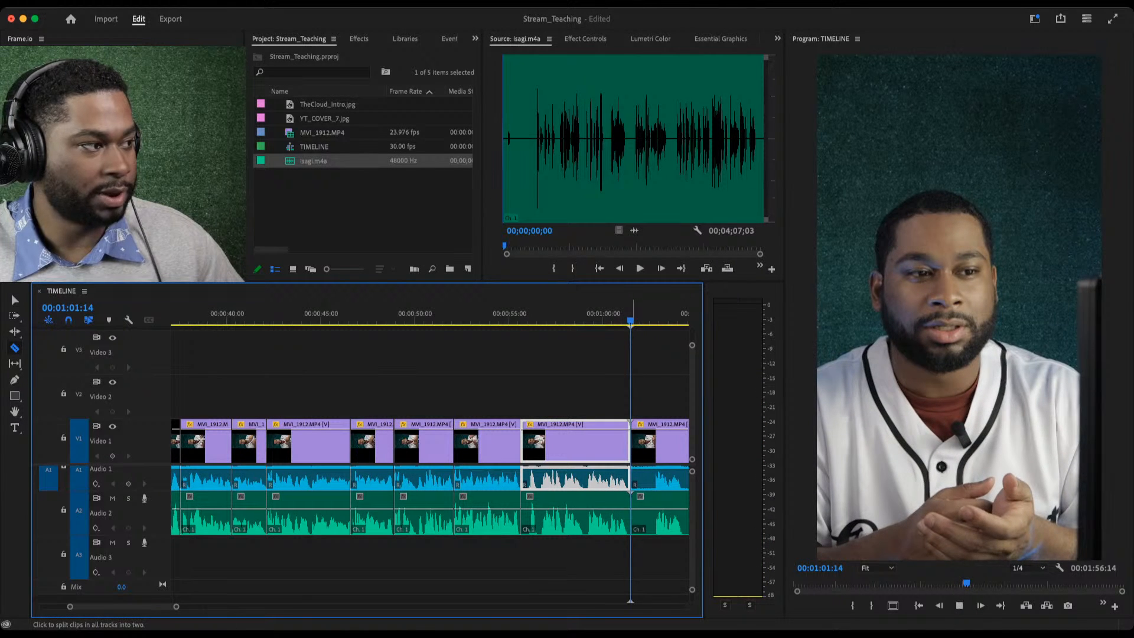
Play the following phrase and split all tracks at 00:01:04:05.
{"action": "key", "text": "space"}
{"action": "key", "text": "minus"}
{"action": "scroll", "coordinate": [429, 444], "scroll_direction": "down", "scroll_amount": 4}
{"action": "scroll", "coordinate": [428, 445], "scroll_direction": "up", "scroll_amount": 4}
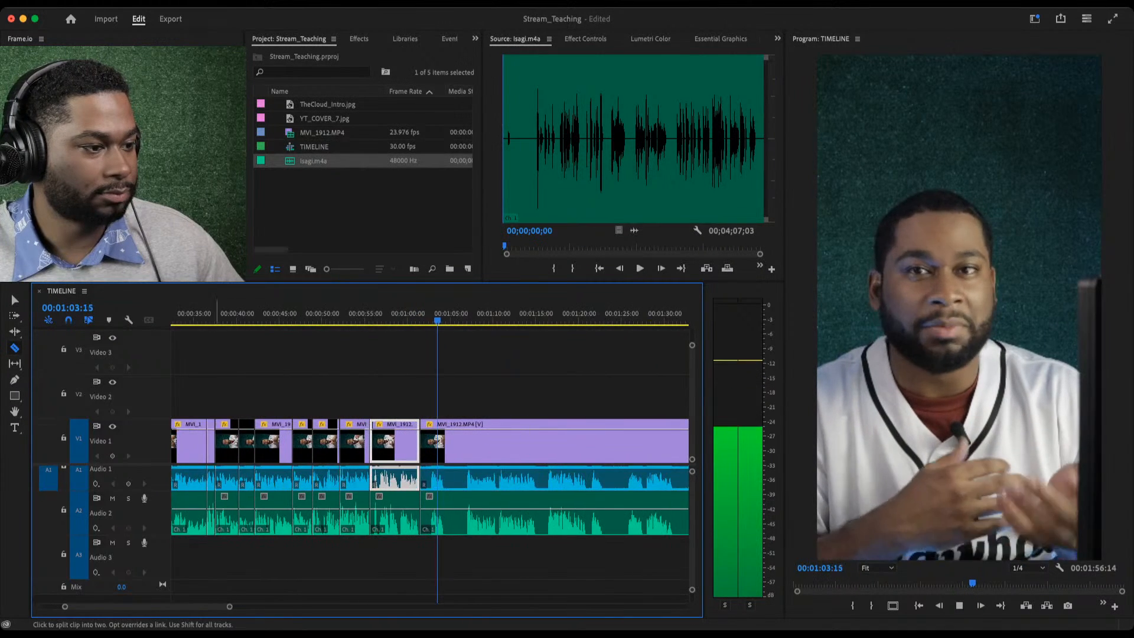
{"action": "key", "text": "space"}
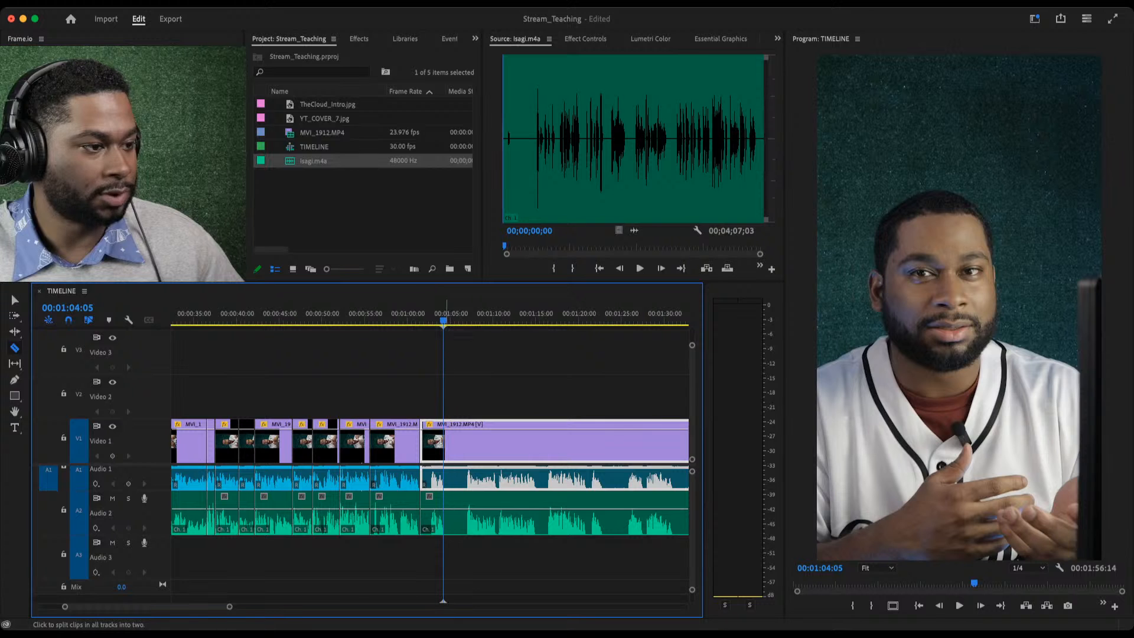
{"action": "left_click", "coordinate": [444, 444], "text": "shift"}
Play the remaining footage from 00:01:04:05 and split all tracks where the speech pauses, at about 00:01:15:00.
{"action": "key", "text": "space"}
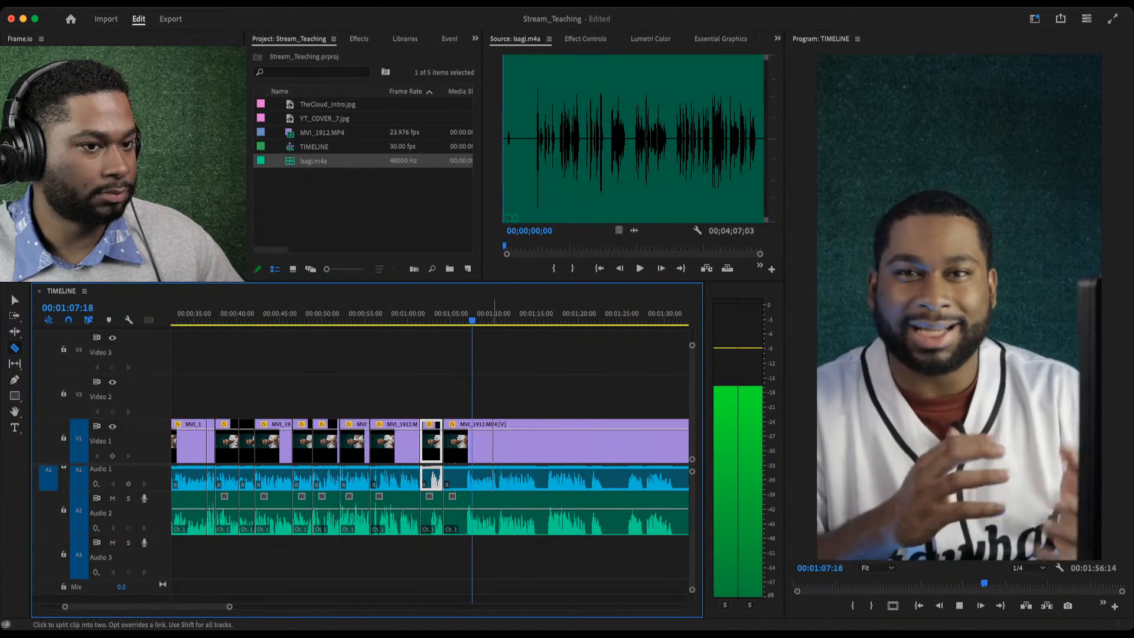
{"action": "key", "text": "minus"}
{"action": "key", "text": "minus"}
{"action": "key", "text": "equal"}
{"action": "key", "text": "equal"}
{"action": "key", "text": "equal"}
{"action": "key", "text": "equal"}
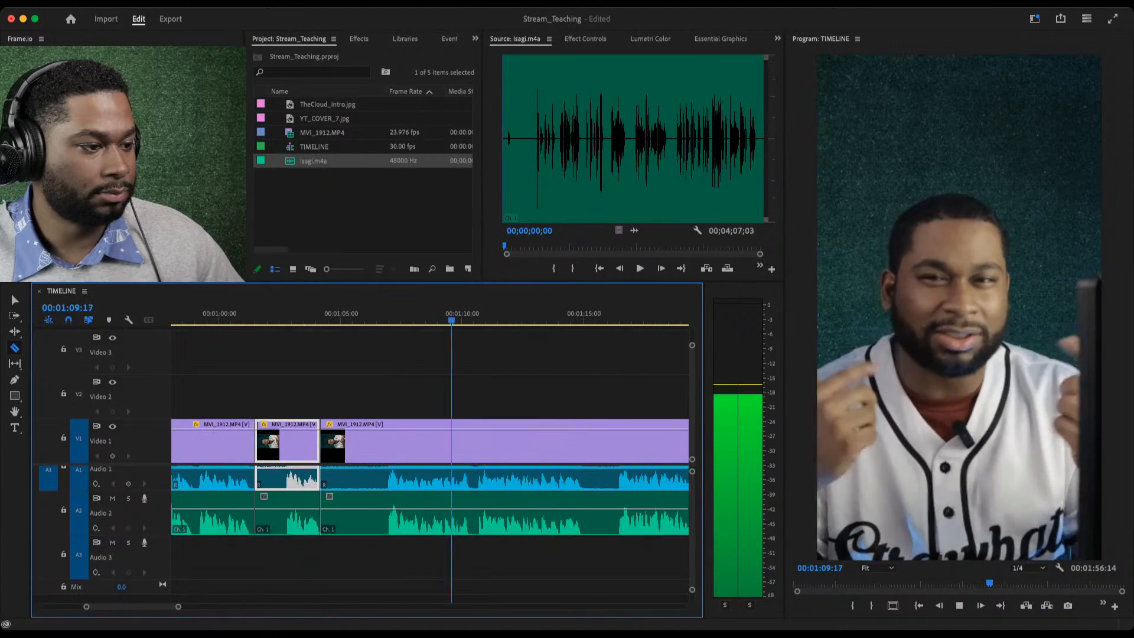
{"action": "key", "text": "space"}
{"action": "key", "text": "space"}
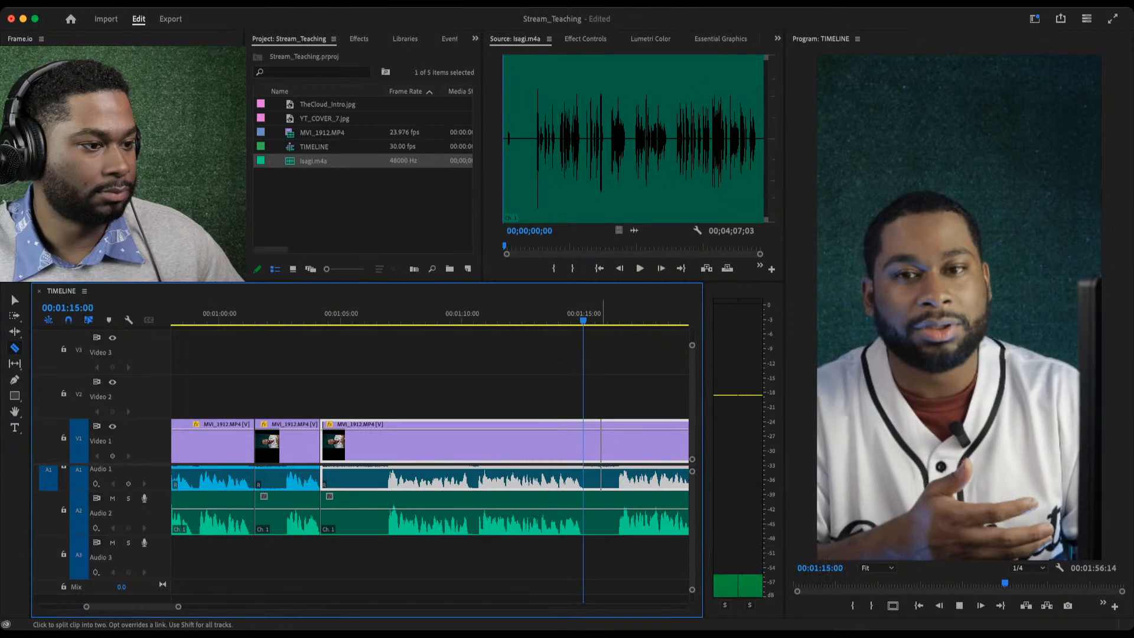
{"action": "key", "text": "space"}
{"action": "left_click", "coordinate": [585, 447], "text": "shift"}
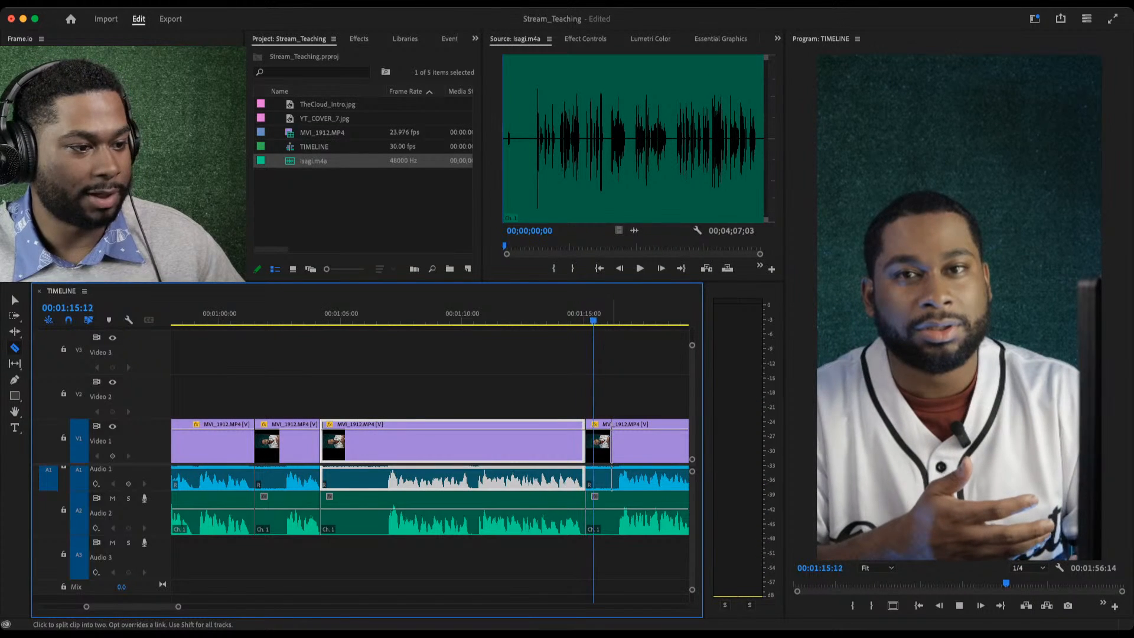
Ripple-trim the silent opening of the clip starting at 00:01:04:05 up to the beginning of its speech.
{"action": "key", "text": "space"}
{"action": "left_click_drag", "start_coordinate": [374, 313], "coordinate": [387, 313]}
{"action": "key", "text": "q"}
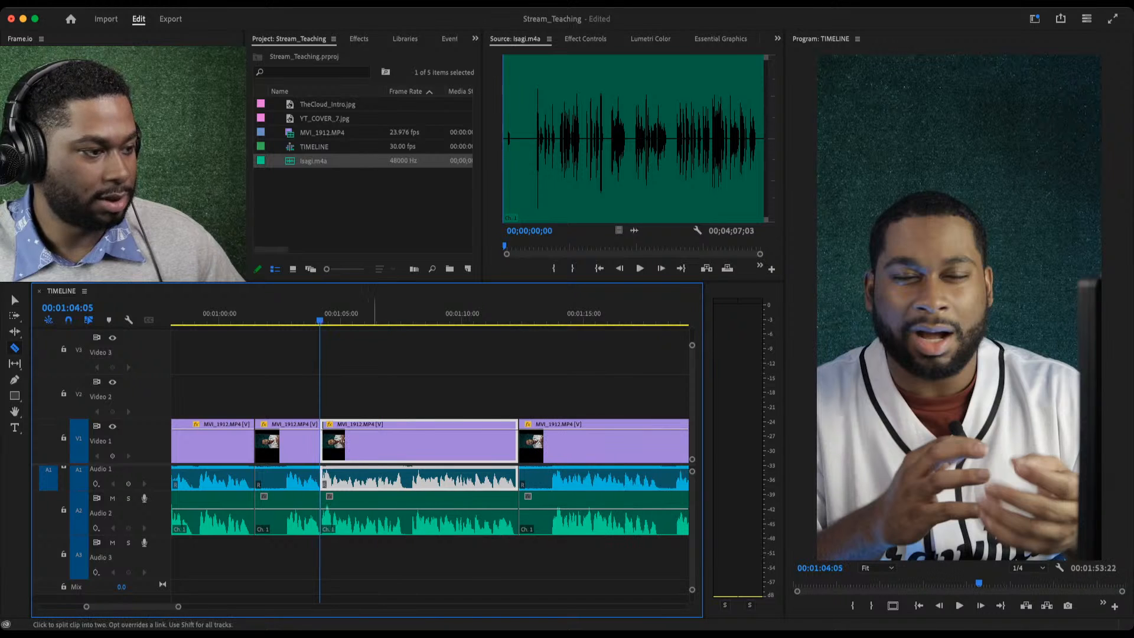
Ripple-trim the silent opening of the short clip before 00:01:04:05 up to 00:01:02:24.
{"action": "left_click_drag", "start_coordinate": [293, 313], "coordinate": [292, 313]}
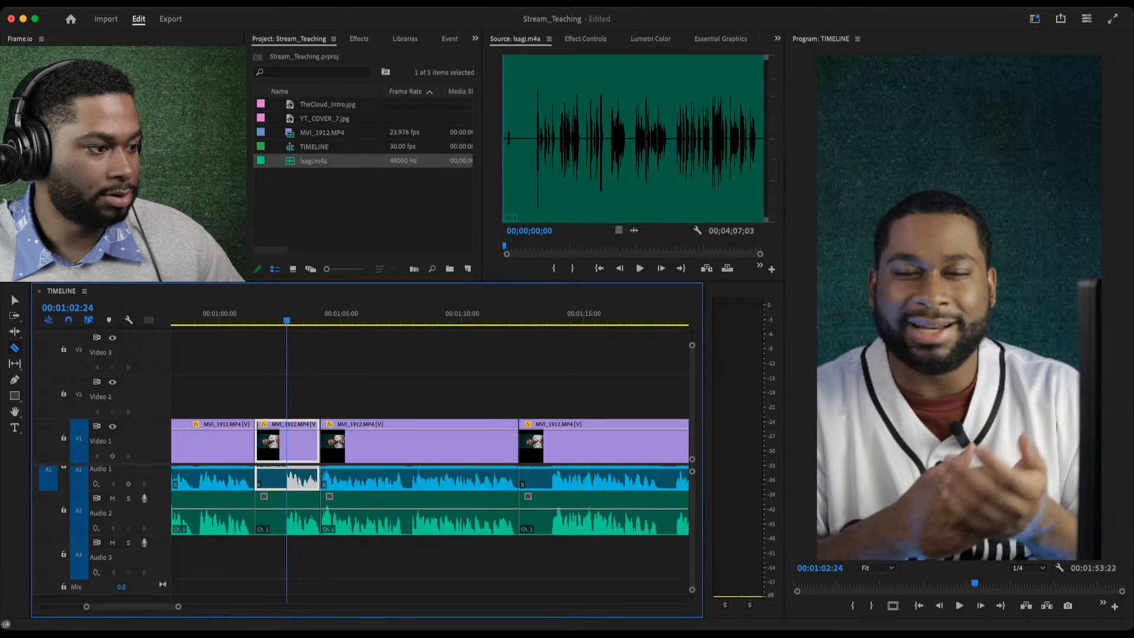
{"action": "key", "text": "w"}
{"action": "key", "text": "Up"}
Ripple-trim the end of the long clip after the short one back to 00:01:10:26.
{"action": "key", "text": "space"}
{"action": "left_click_drag", "start_coordinate": [471, 313], "coordinate": [482, 313]}
{"action": "key", "text": "w"}
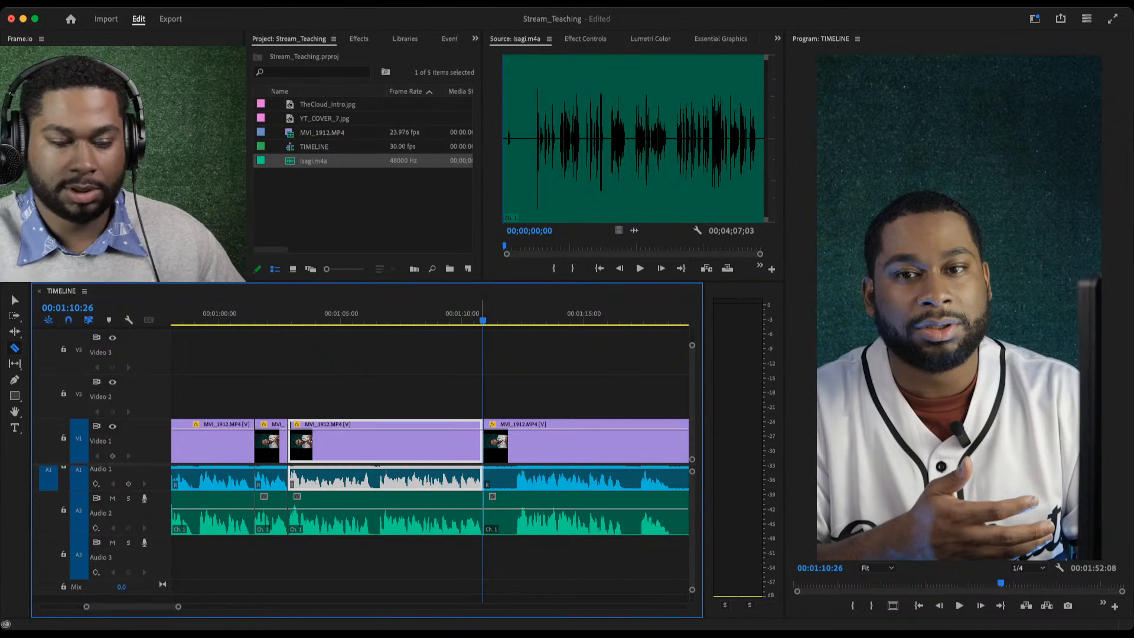
Ripple-trim the last clip's silent opening up to 00:01:12:07 and split the clip at 00:01:15:08 once the phrase ends.
{"action": "key", "text": "space"}
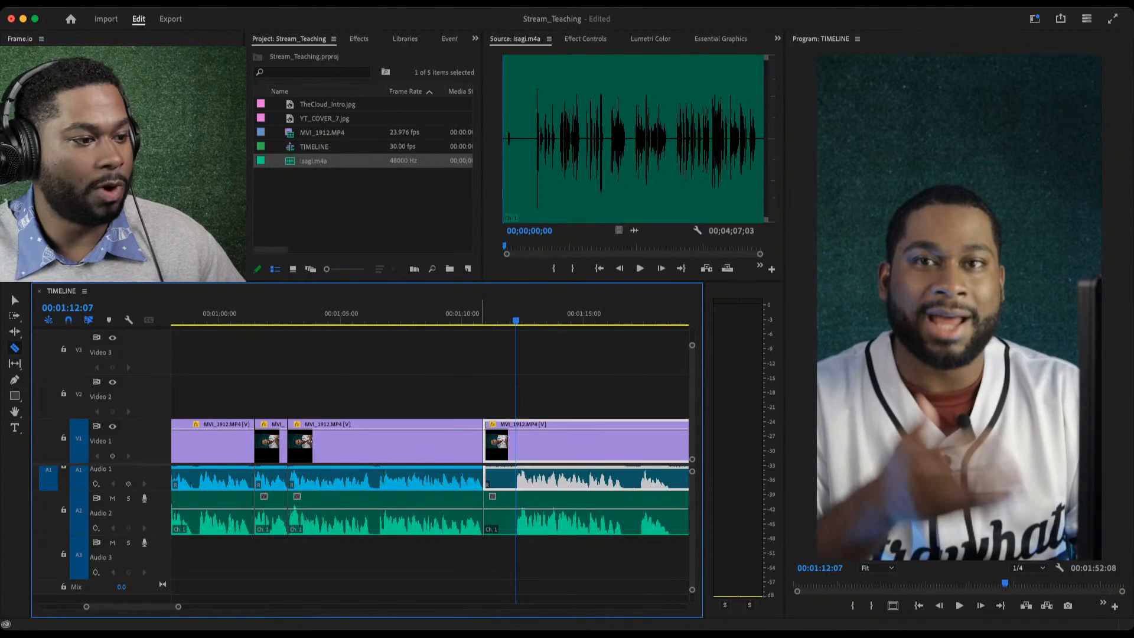
{"action": "key", "text": "Up"}
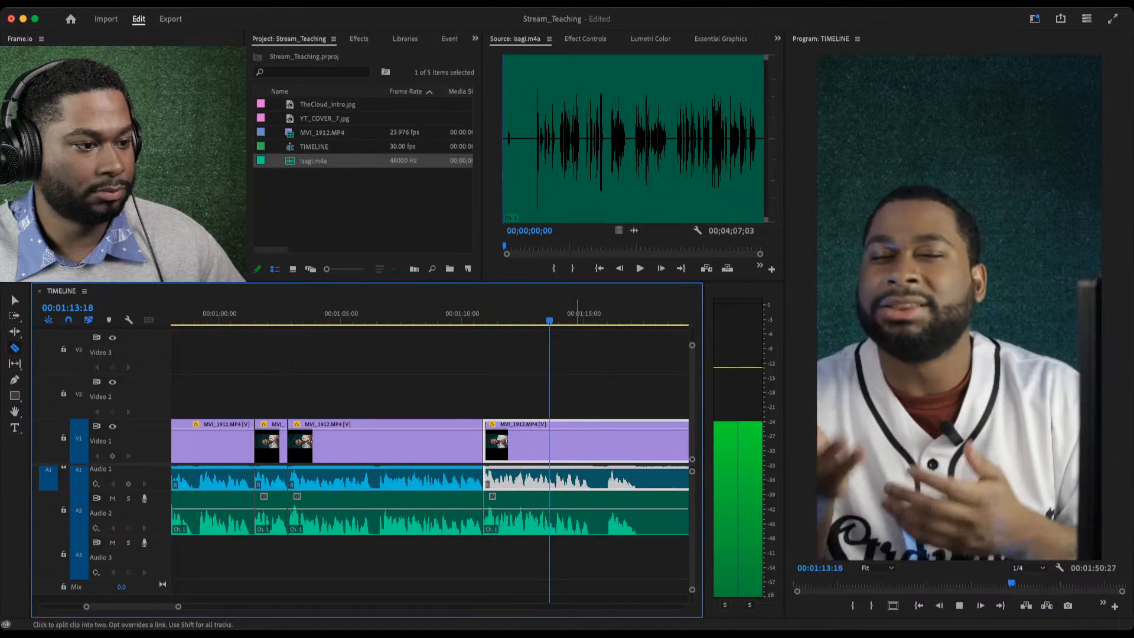
{"action": "key", "text": "space"}
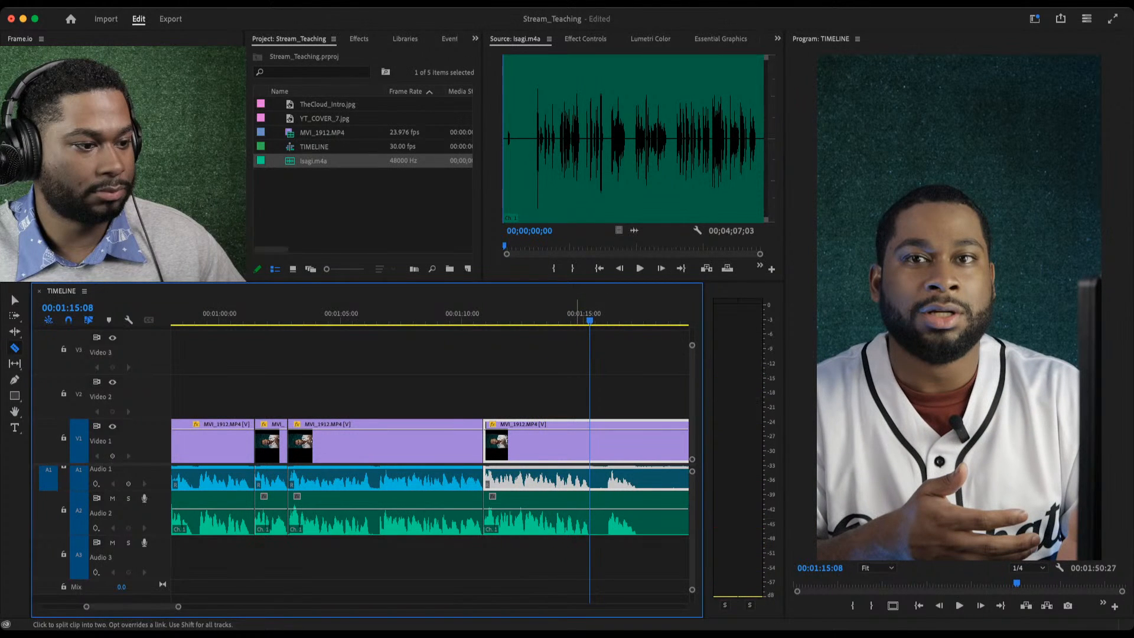
{"action": "key", "text": "ctrl+k"}
Play the next short phrase and split all tracks at 00:01:17:06.
{"action": "key", "text": "space"}
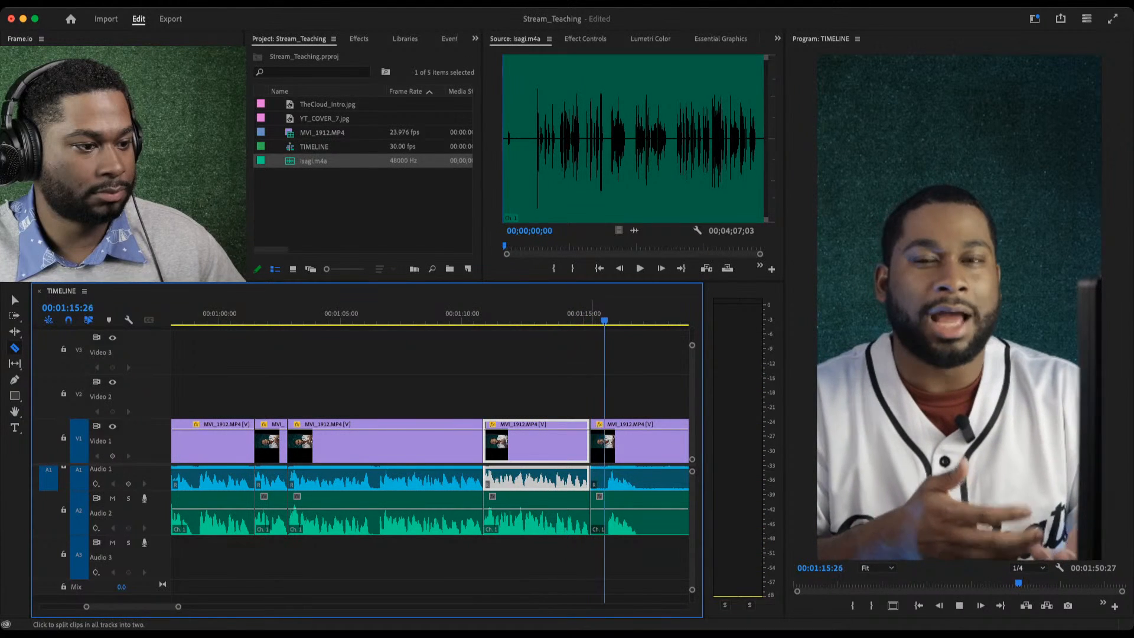
{"action": "key", "text": "space"}
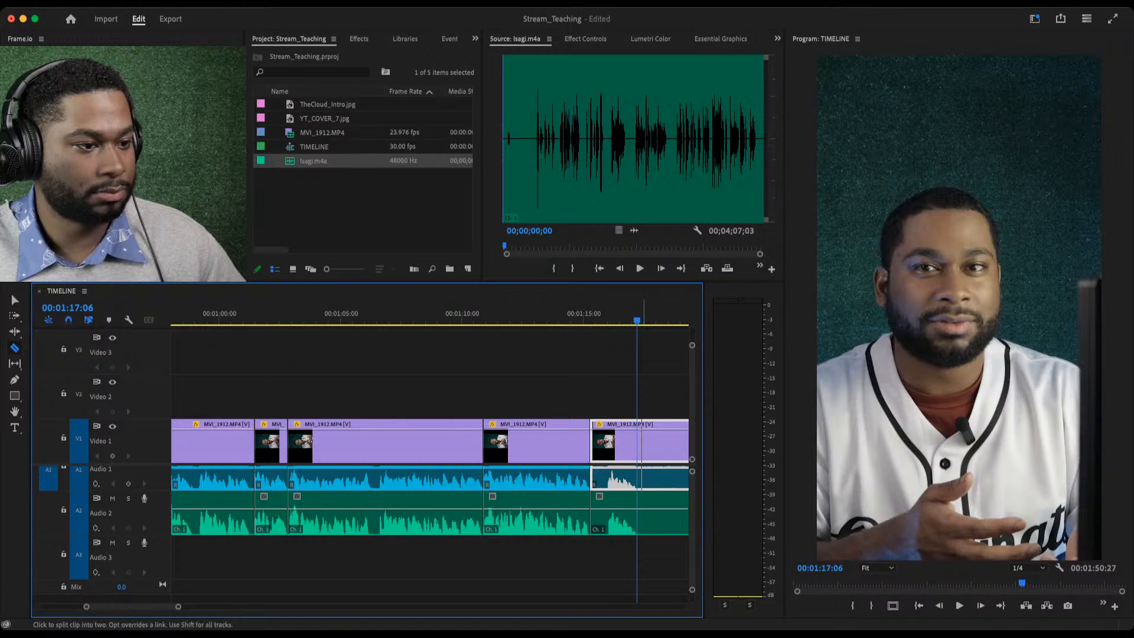
{"action": "key", "text": "ctrl+k"}
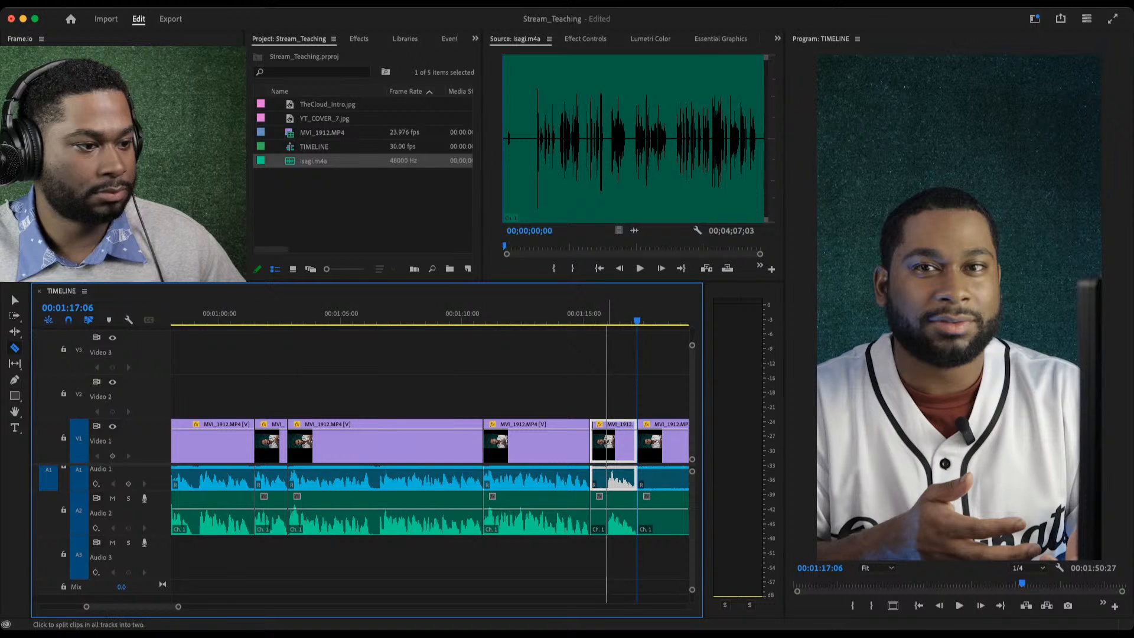
Cut off the silent opening of the short clip after 00:01:15:08, delete that piece, and close the gap it leaves.
{"action": "left_click", "coordinate": [607, 443]}
{"action": "key", "text": "v"}
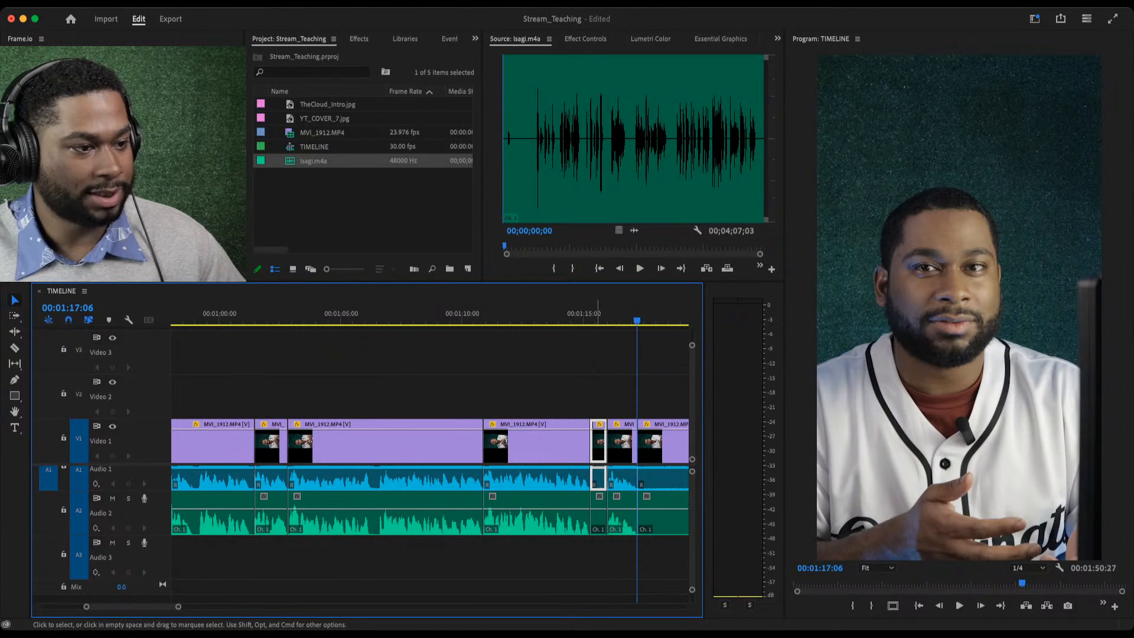
{"action": "left_click_drag", "start_coordinate": [604, 531], "coordinate": [602, 531]}
{"action": "key", "text": "Delete"}
{"action": "left_click", "coordinate": [599, 442]}
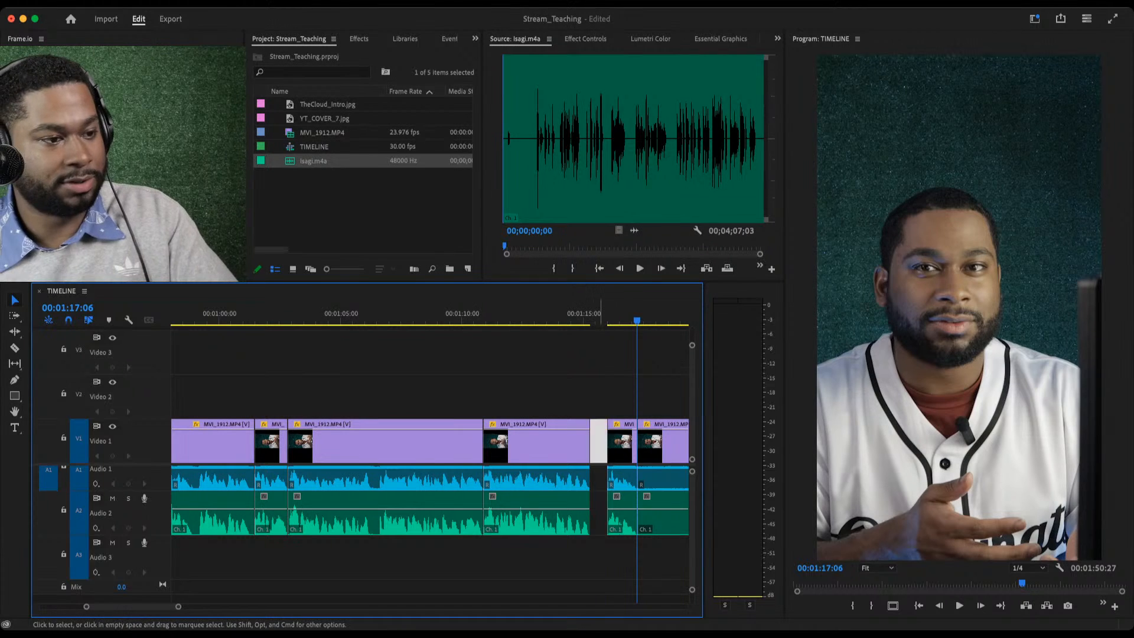
{"action": "key", "text": "Delete"}
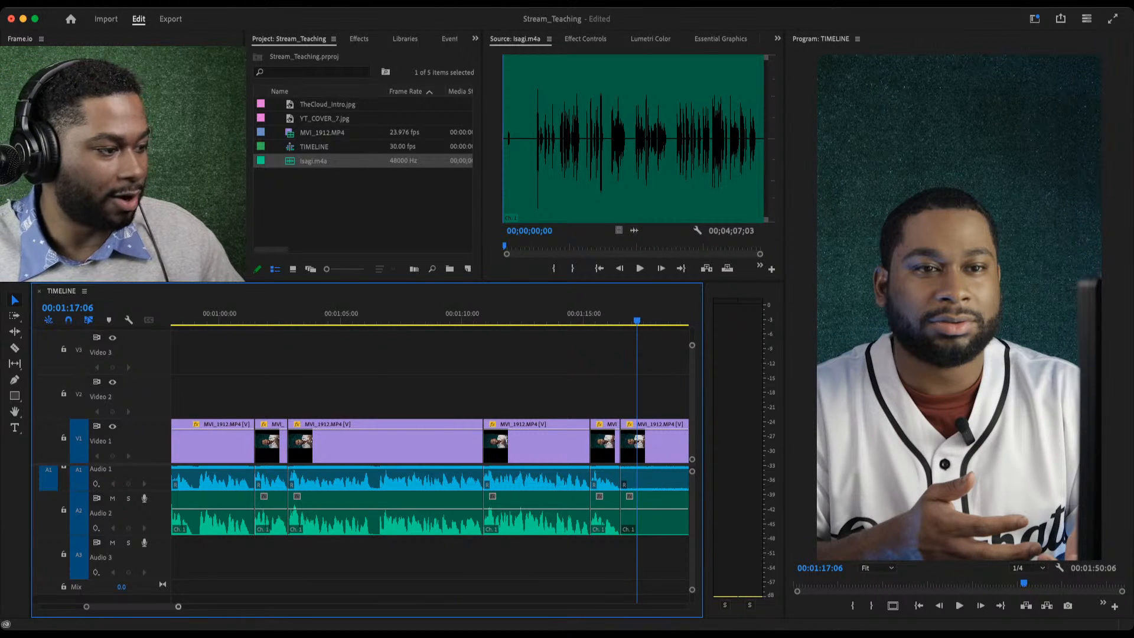
Play the last long clip and check the remaining footage through to the isolated clip at the sequence's end.
{"action": "key", "text": "minus"}
{"action": "key", "text": "minus"}
{"action": "key", "text": "minus"}
{"action": "key", "text": "equal"}
{"action": "key", "text": "space"}
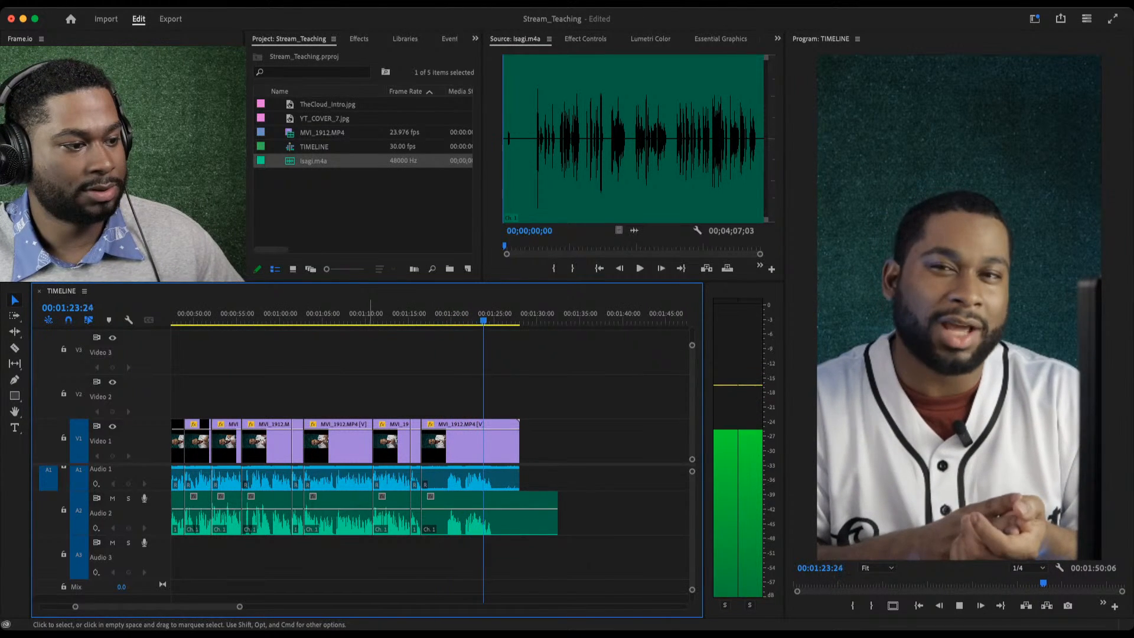
{"action": "left_click", "coordinate": [465, 446]}
{"action": "left_click", "coordinate": [447, 320]}
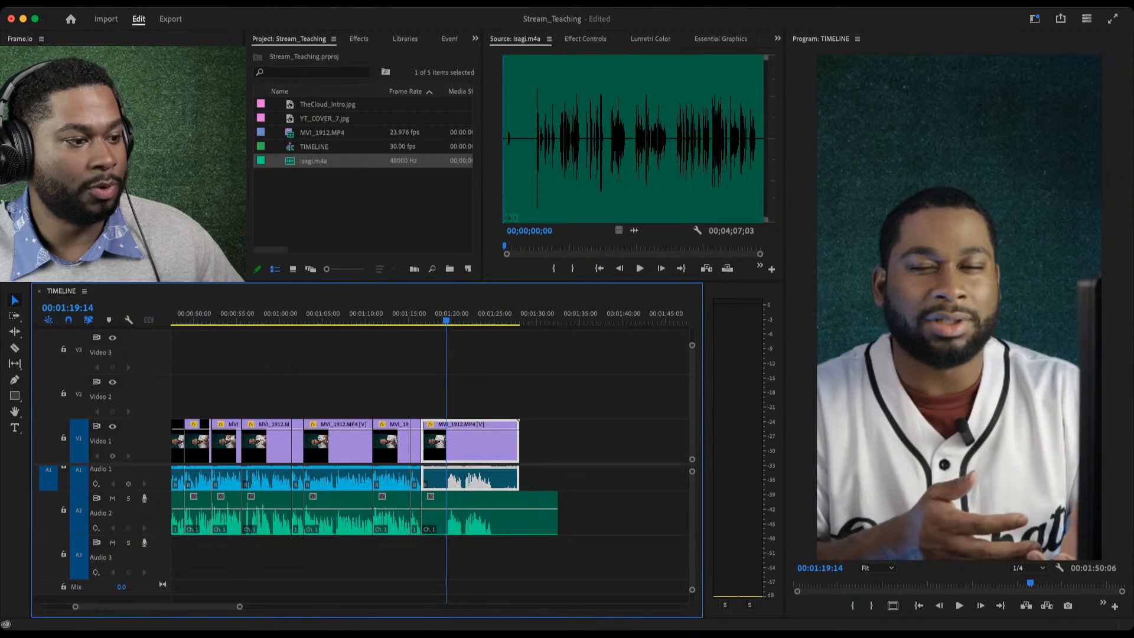
{"action": "left_click_drag", "start_coordinate": [446, 319], "coordinate": [541, 319]}
{"action": "left_click", "coordinate": [384, 515]}
{"action": "key", "text": "space"}
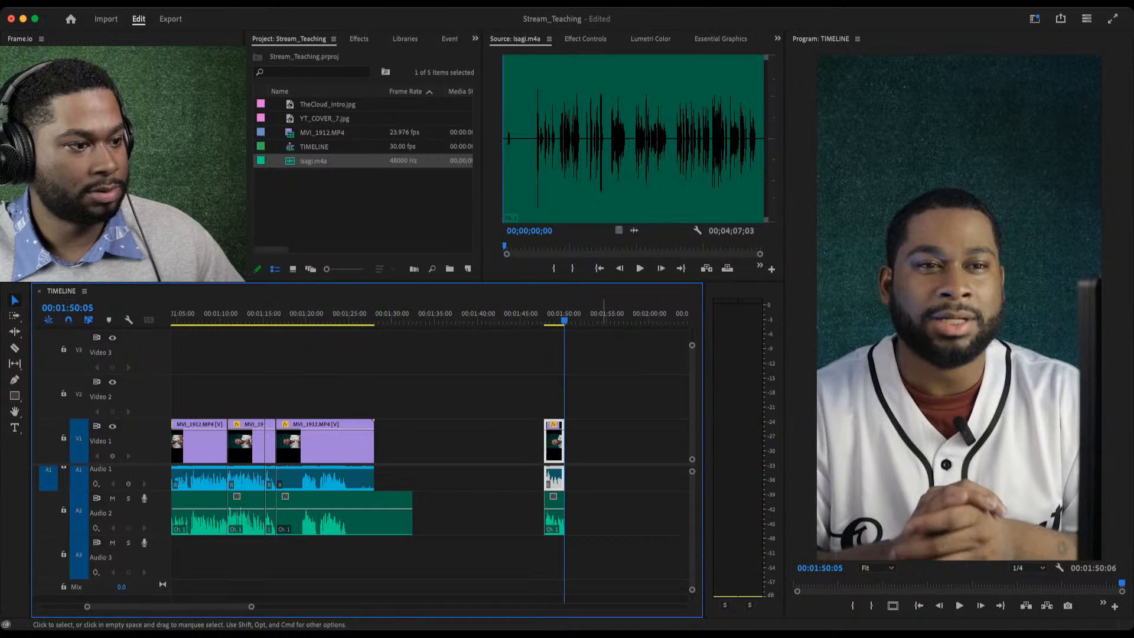
Ripple-trim the last long clip's silent opening up to 00:01:19:02 and split all tracks at 00:01:18:01, after its first phrase.
{"action": "left_click", "coordinate": [296, 320]}
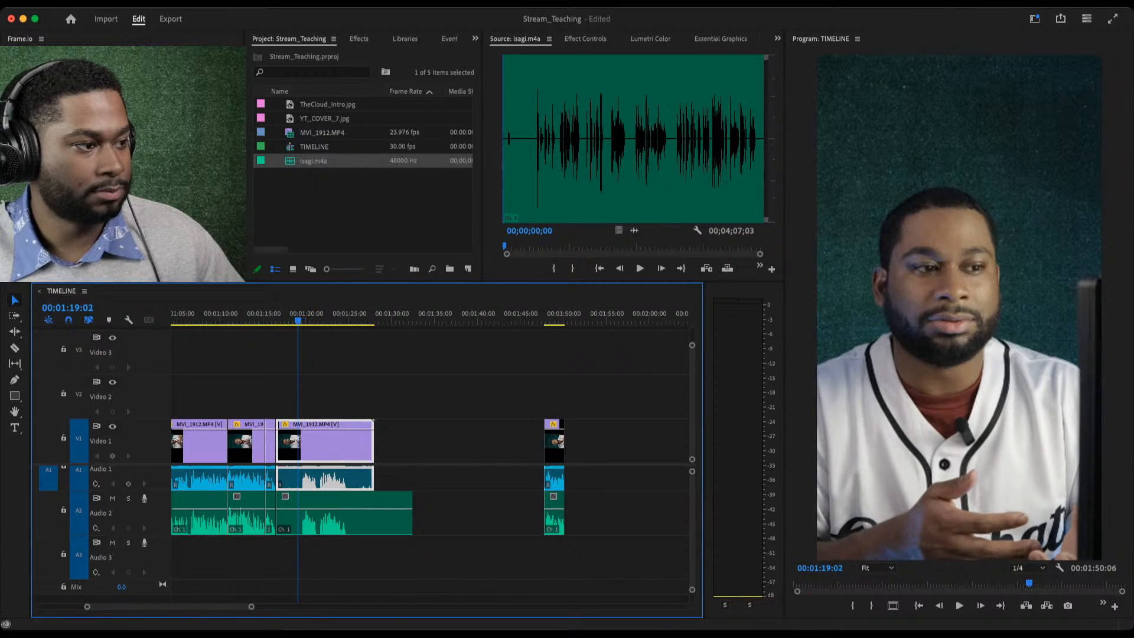
{"action": "key", "text": "q"}
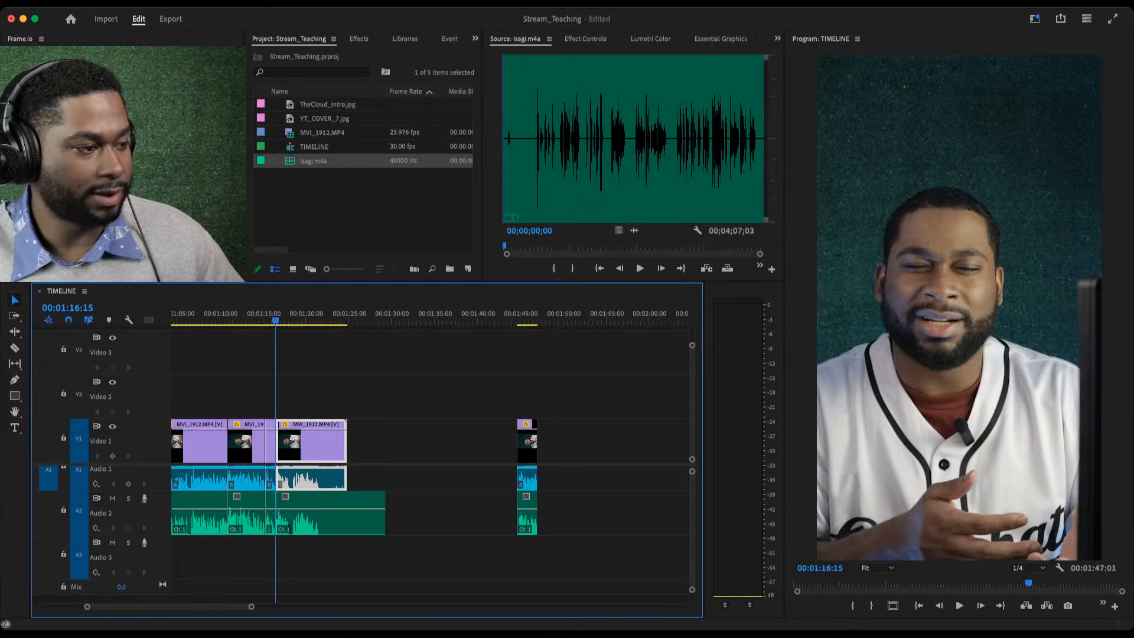
{"action": "key", "text": "space"}
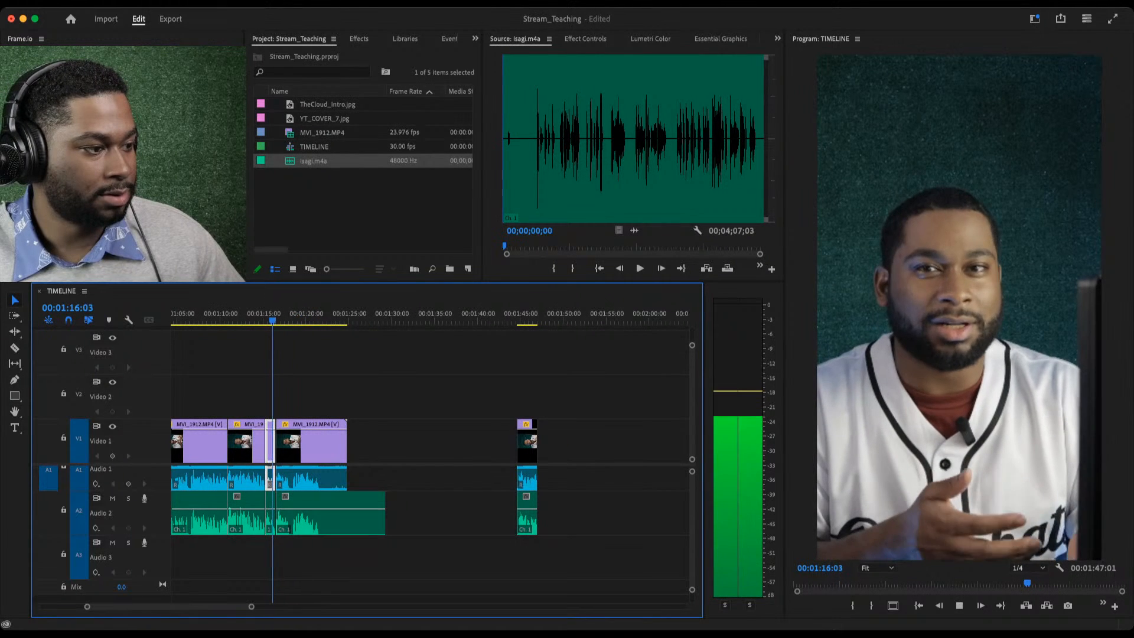
{"action": "key", "text": "space"}
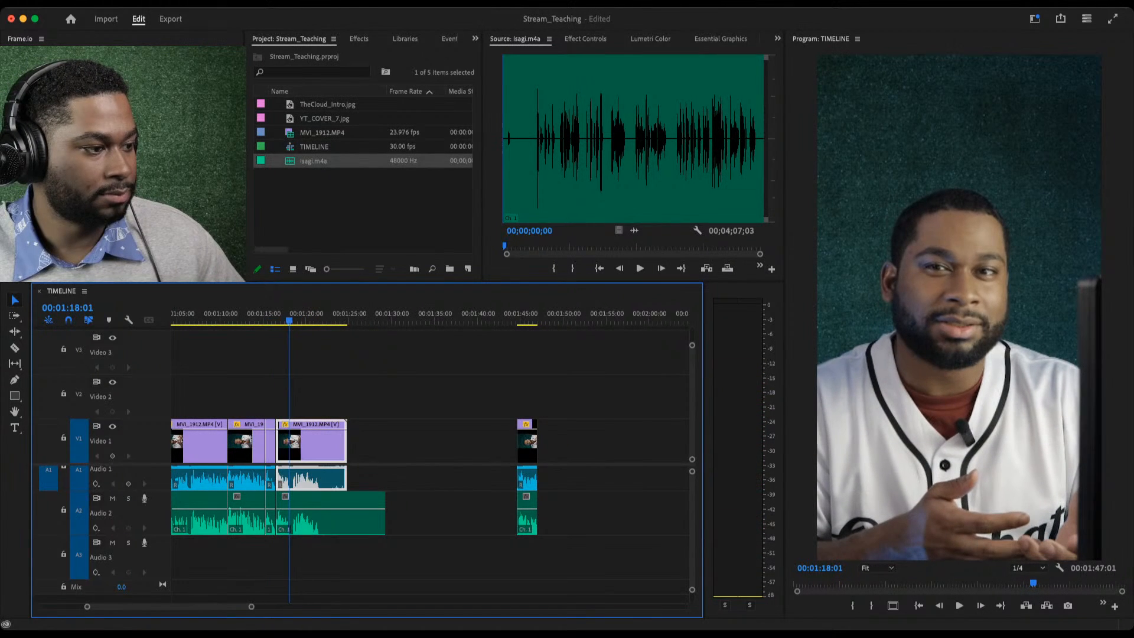
{"action": "key", "text": "="}
{"action": "key", "text": "="}
{"action": "key", "text": "="}
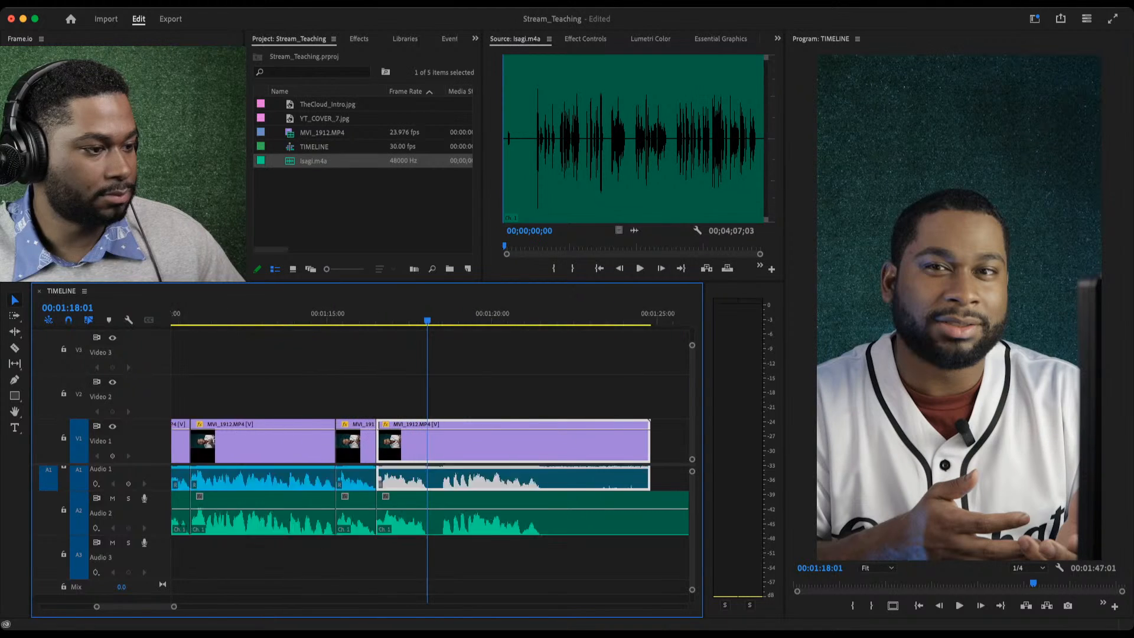
{"action": "key", "text": "c"}
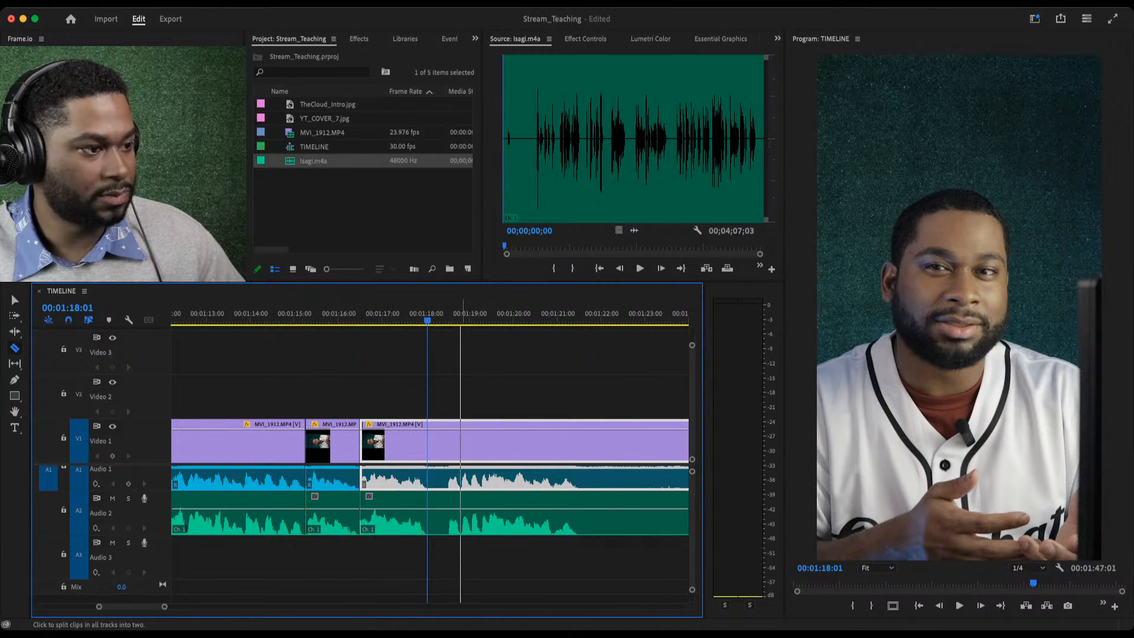
{"action": "left_click", "coordinate": [427, 440], "text": "shift"}
Ripple-trim the silent opening of the clip after 00:01:18:01 up to 00:01:18:15 and play back the join.
{"action": "key", "text": "space"}
{"action": "key", "text": "space"}
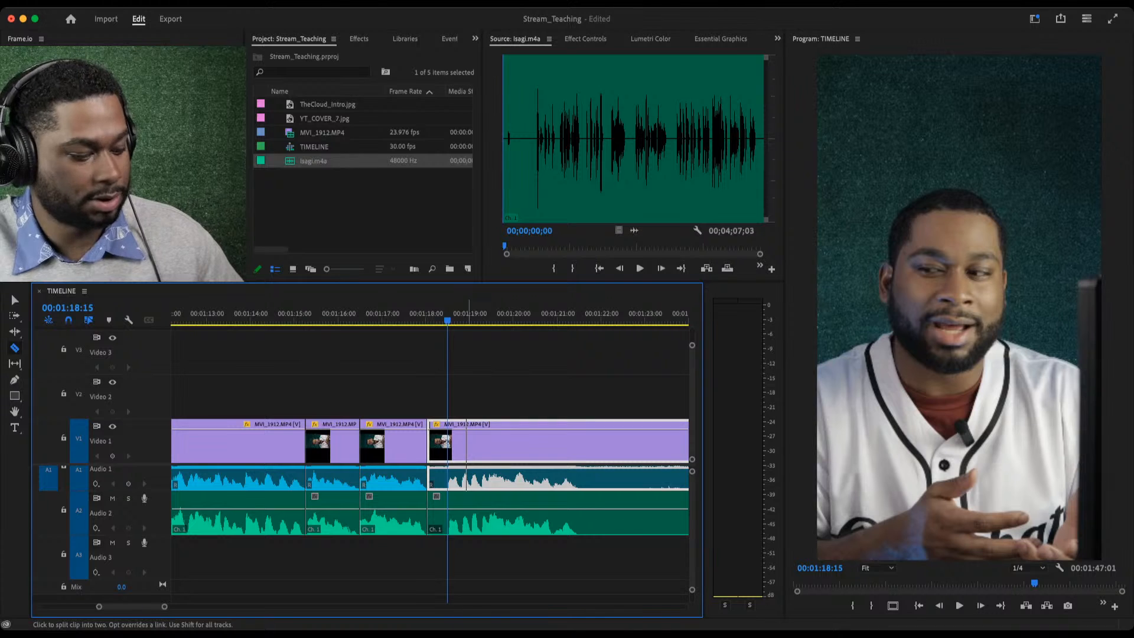
{"action": "key", "text": "q"}
{"action": "key", "text": "shift+Left"}
{"action": "key", "text": "space"}
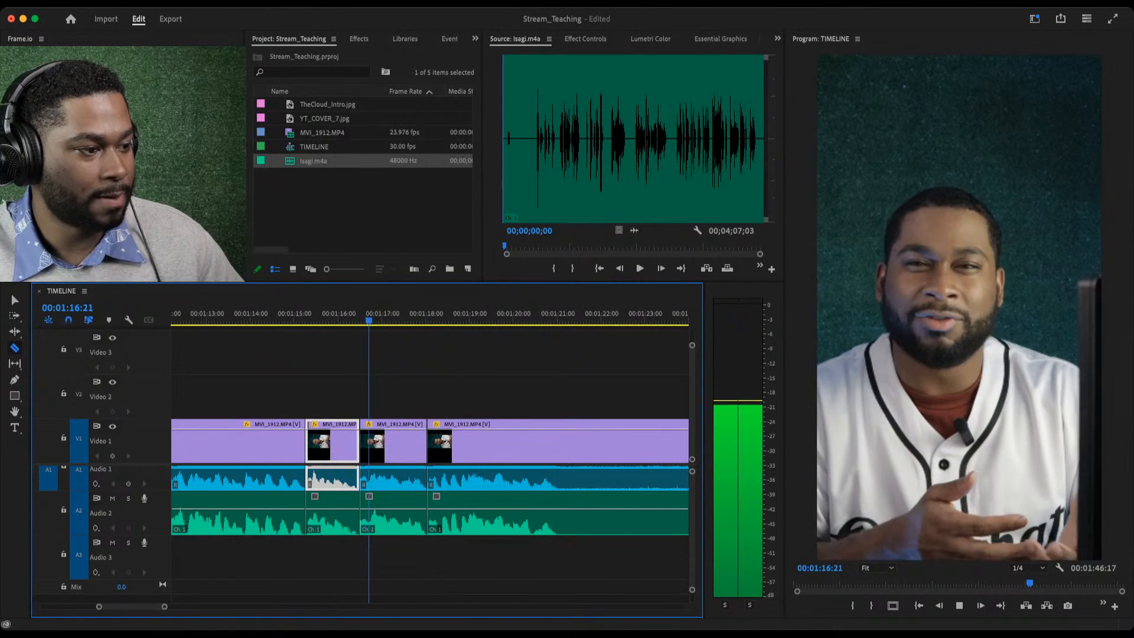
Shift the later clips to recover a few trimmed frames at the start of the clip after 00:01:16:15, and close the remaining gap.
{"action": "key", "text": "shift+Left"}
{"action": "key", "text": "v"}
{"action": "left_click_drag", "start_coordinate": [511, 388], "coordinate": [406, 516]}
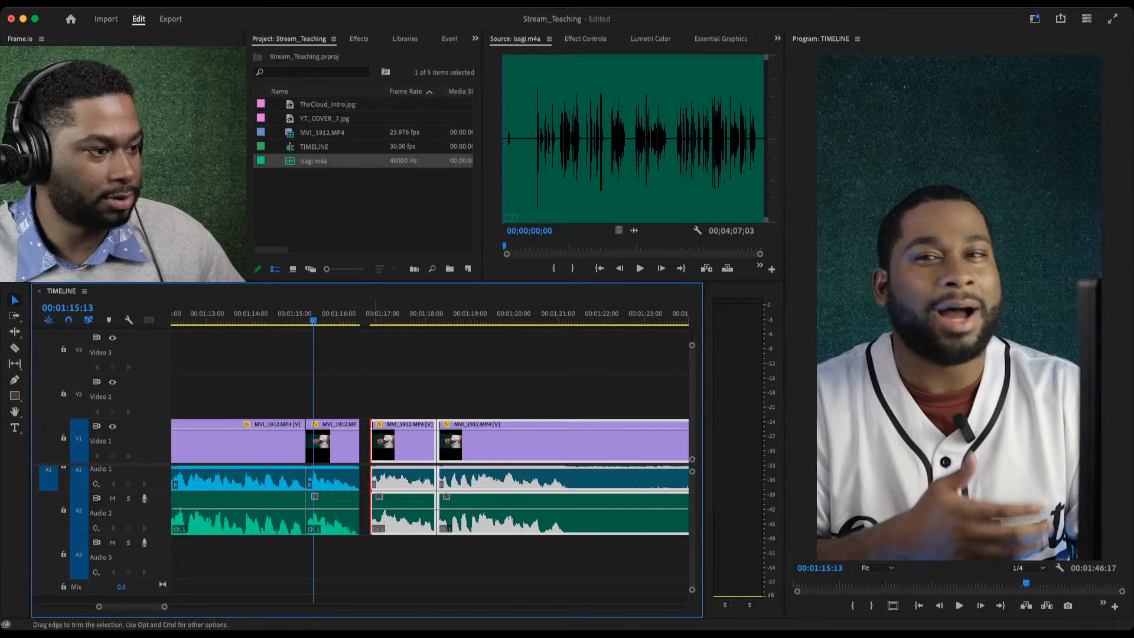
{"action": "left_click_drag", "start_coordinate": [371, 443], "coordinate": [368, 443]}
{"action": "left_click", "coordinate": [363, 444]}
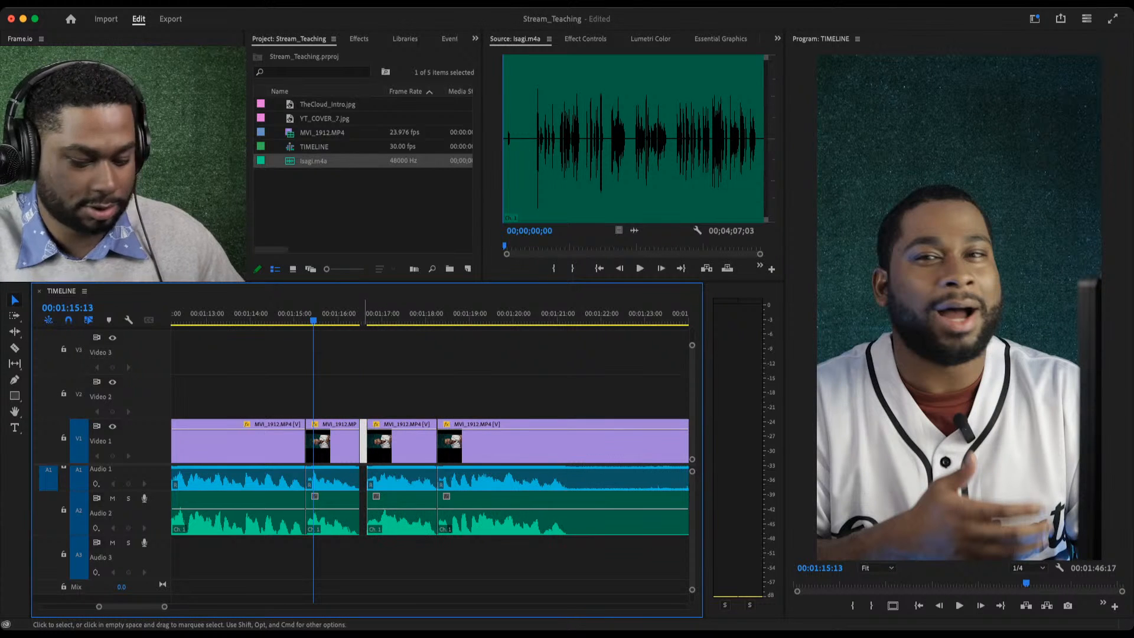
{"action": "key", "text": "Delete"}
Ripple-trim the end of the last long clip back to 00:01:19:26 and delete the leftover audio piece after it.
{"action": "key", "text": "space"}
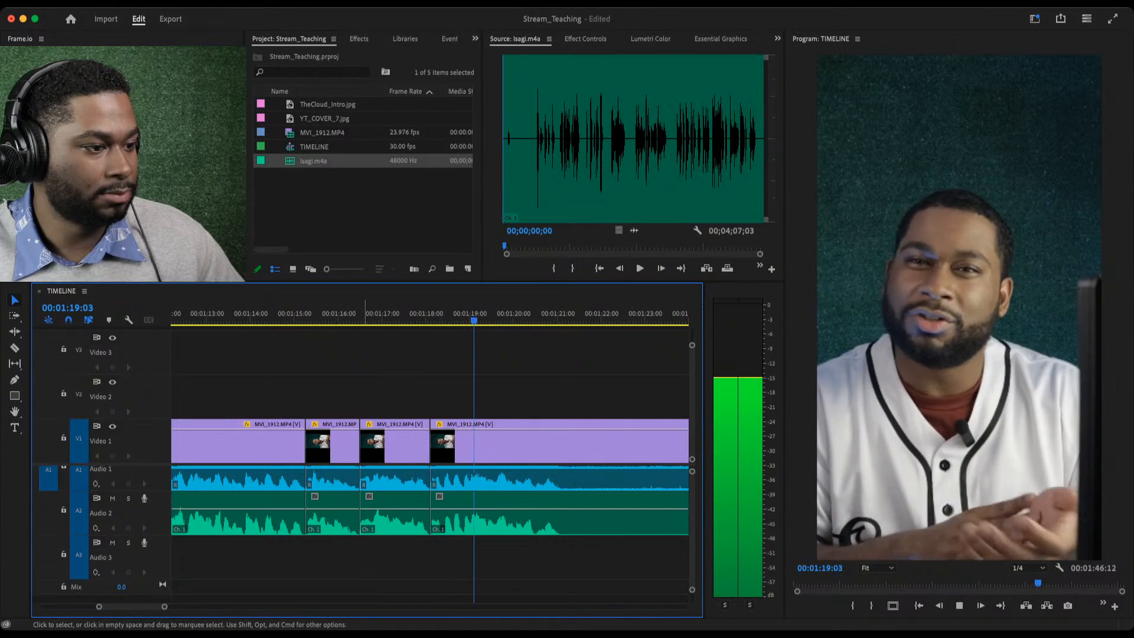
{"action": "key", "text": "space"}
{"action": "left_click", "coordinate": [470, 313]}
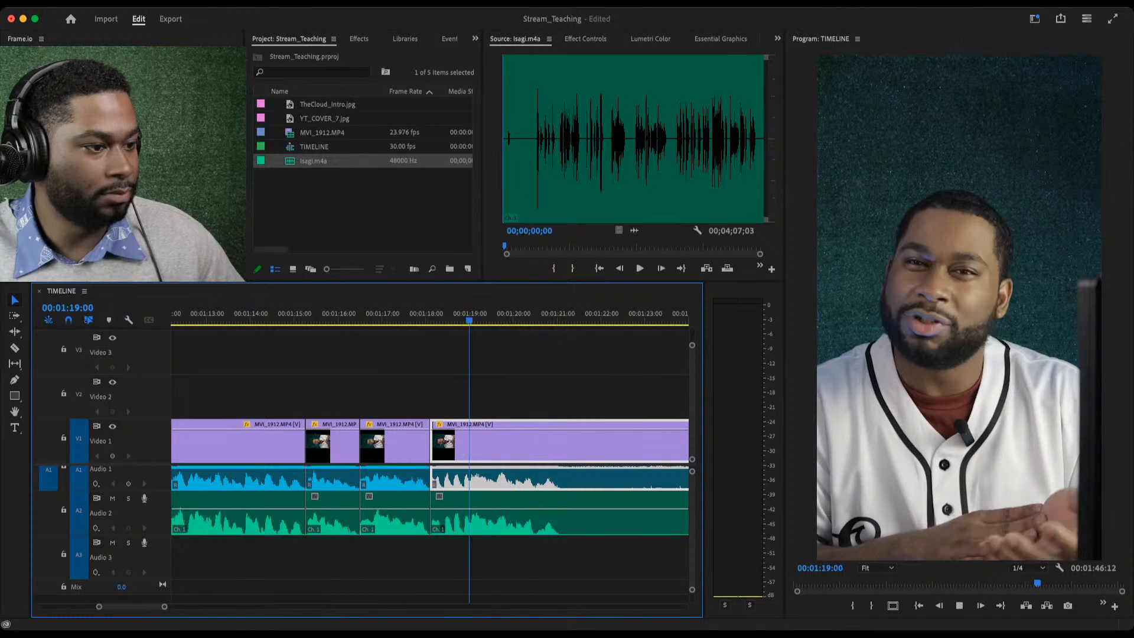
{"action": "key", "text": "space"}
{"action": "key", "text": "space"}
{"action": "key", "text": "Right"}
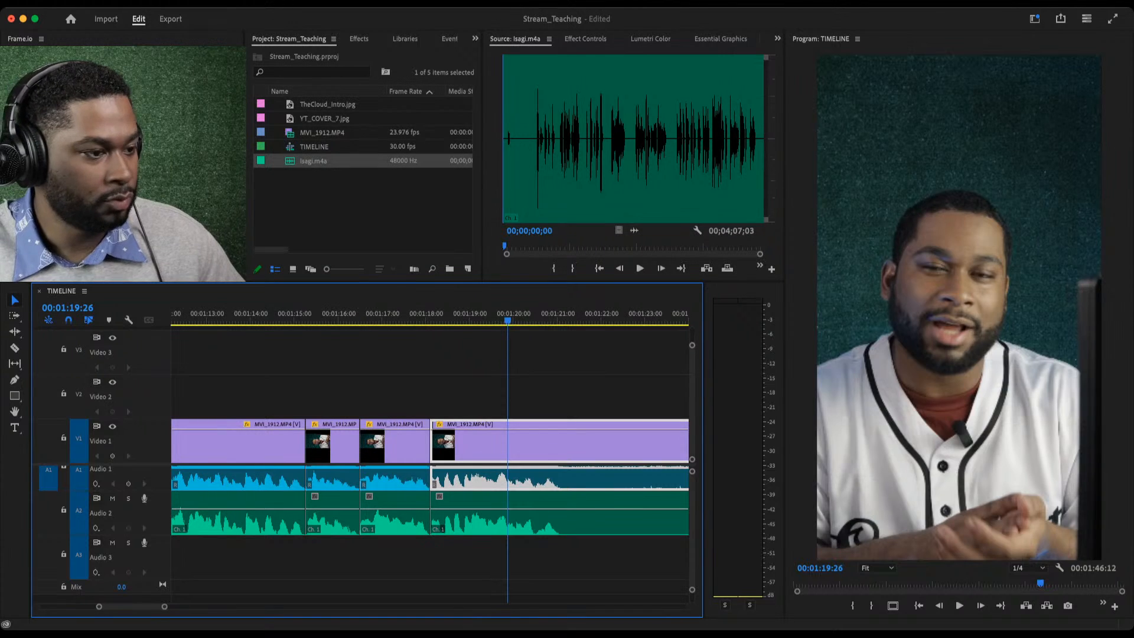
{"action": "key", "text": "Right"}
{"action": "key", "text": "w"}
{"action": "left_click", "coordinate": [524, 519]}
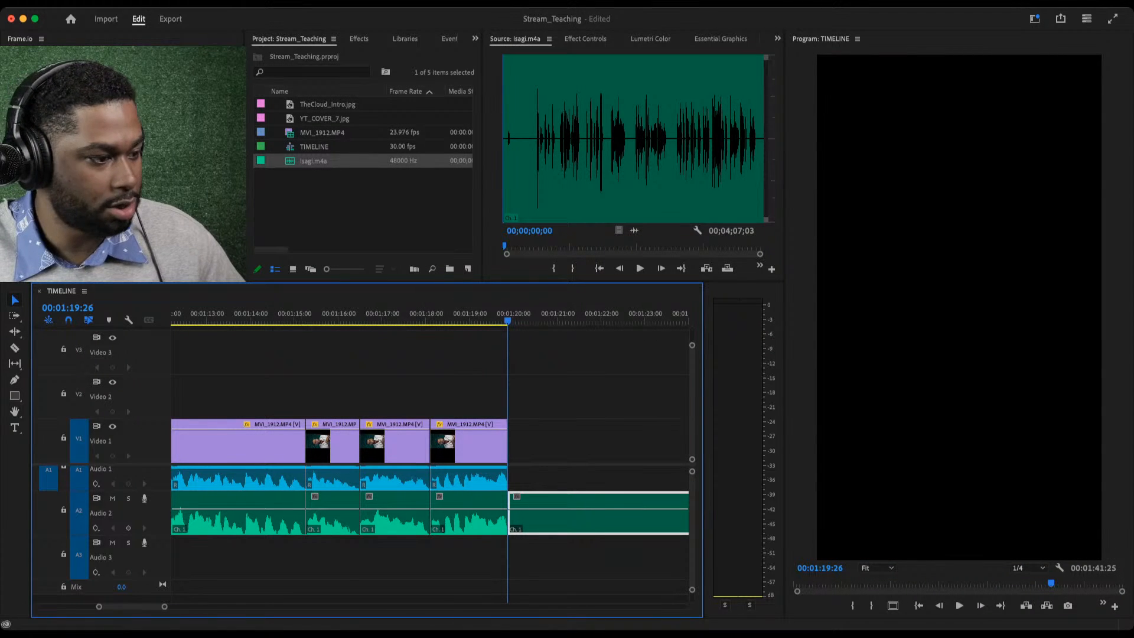
{"action": "left_click_drag", "start_coordinate": [165, 607], "coordinate": [275, 607]}
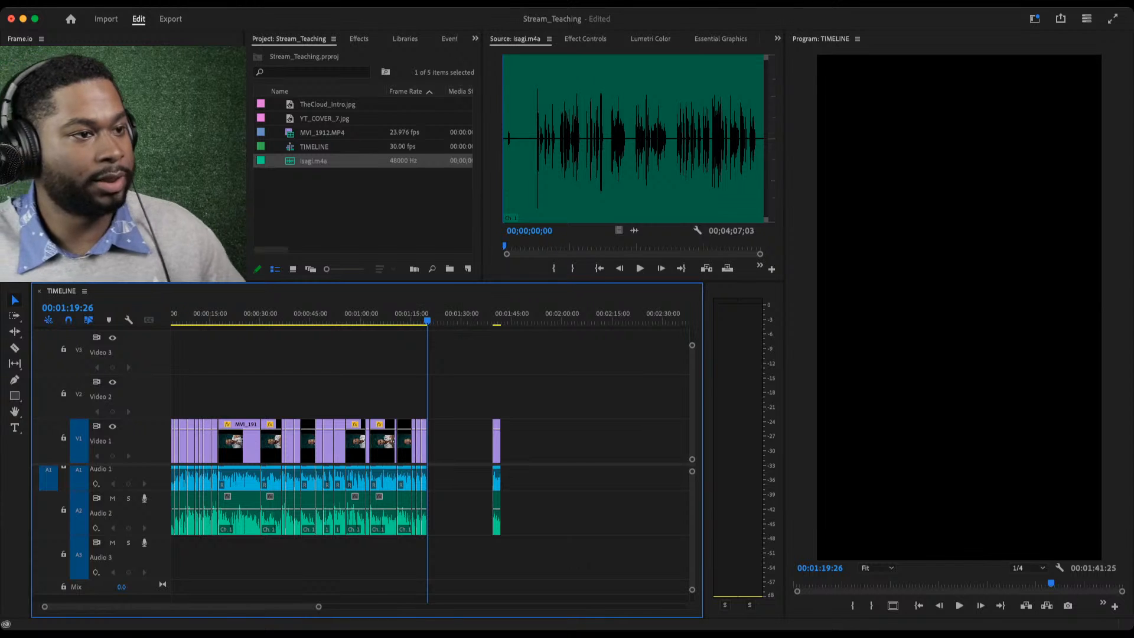
Mark the sequence's Out point at 00:01:19:26 and play its opening from the start.
{"action": "key", "text": "o"}
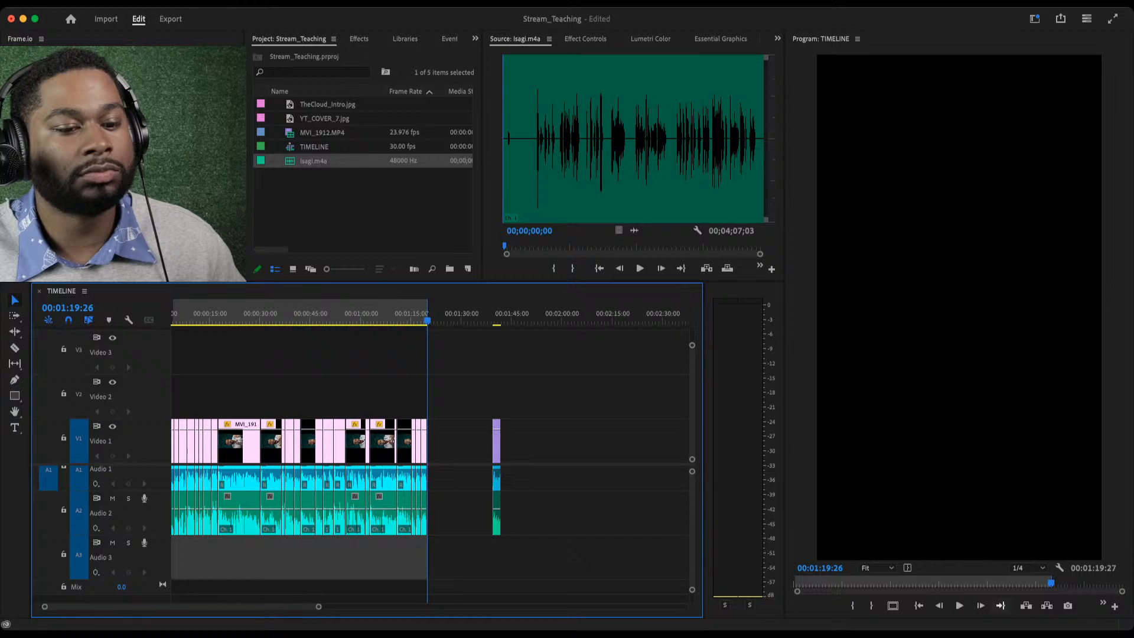
{"action": "key", "text": "super+m"}
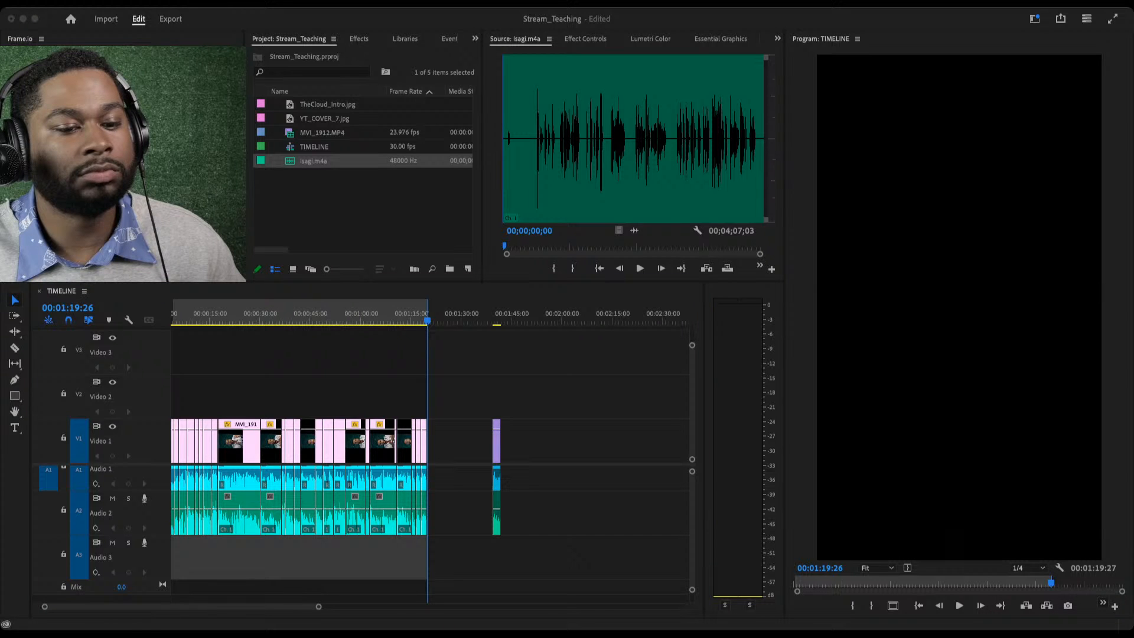
{"action": "left_click", "coordinate": [959, 307]}
{"action": "key", "text": "space"}
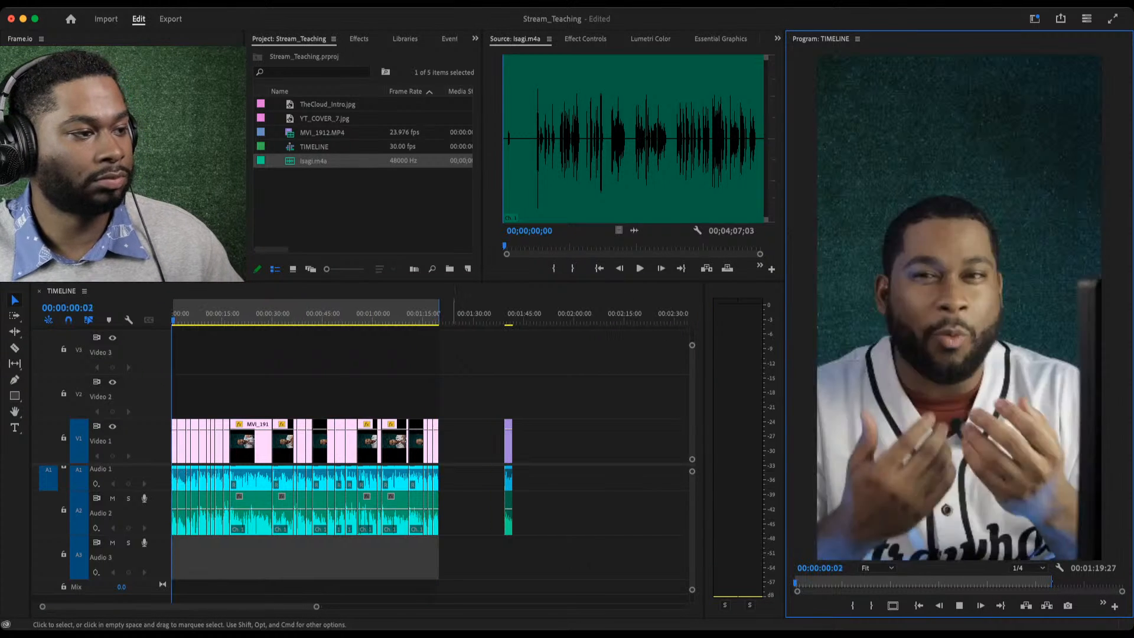
{"action": "key", "text": "space"}
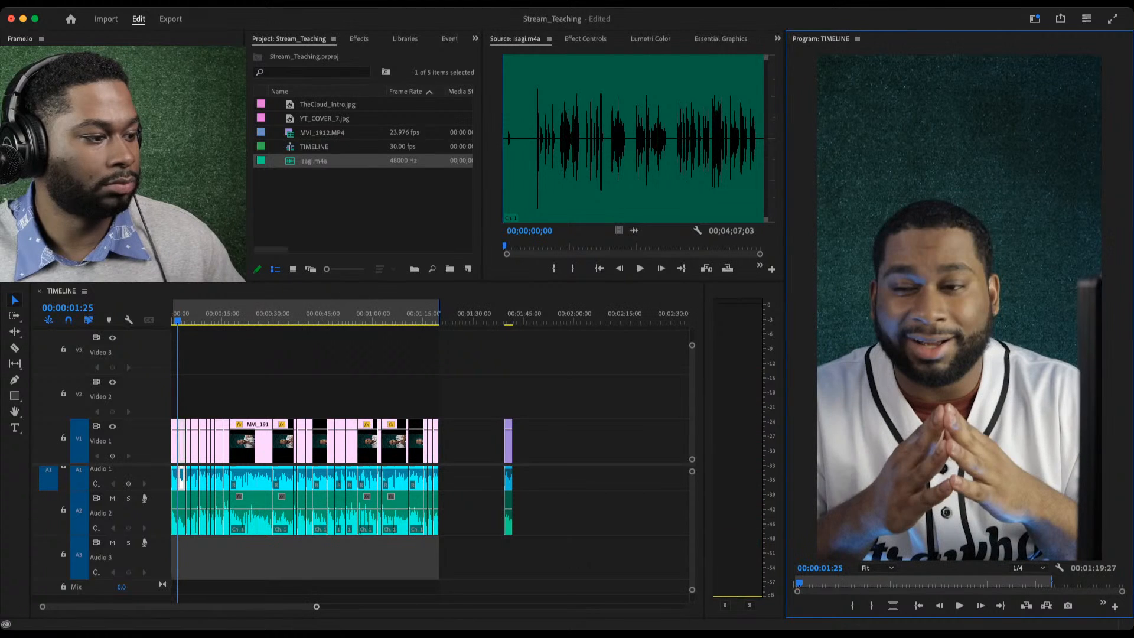
Play the final phrase and ripple-trim the end of its clip back to 00:01:19:16.
{"action": "left_click_drag", "start_coordinate": [427, 313], "coordinate": [432, 314]}
{"action": "key", "text": "space"}
{"action": "key", "text": "="}
{"action": "key", "text": "="}
{"action": "key", "text": "="}
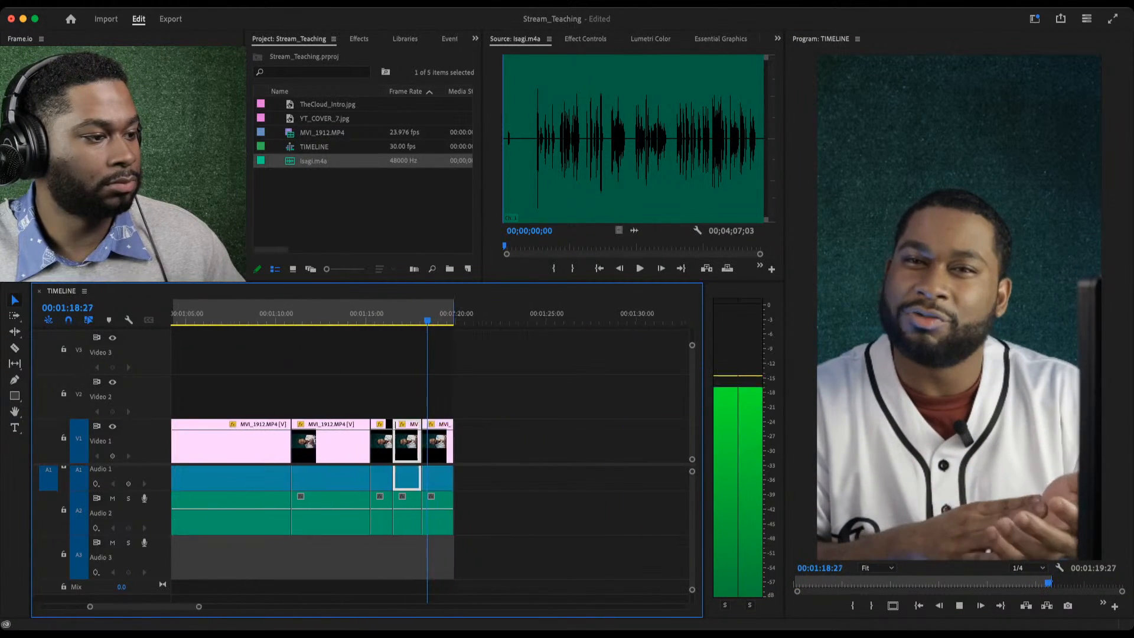
{"action": "key", "text": "space"}
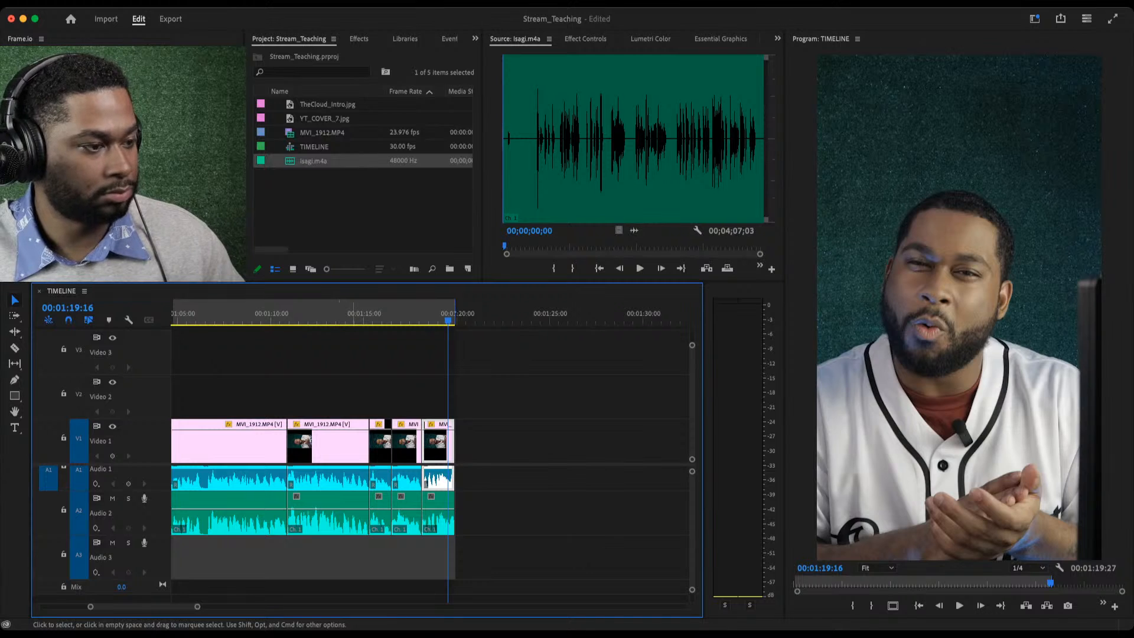
{"action": "key", "text": "w"}
Replay the opening clip from 00:00:00:00 to check where its first word starts.
{"action": "key", "text": "Home"}
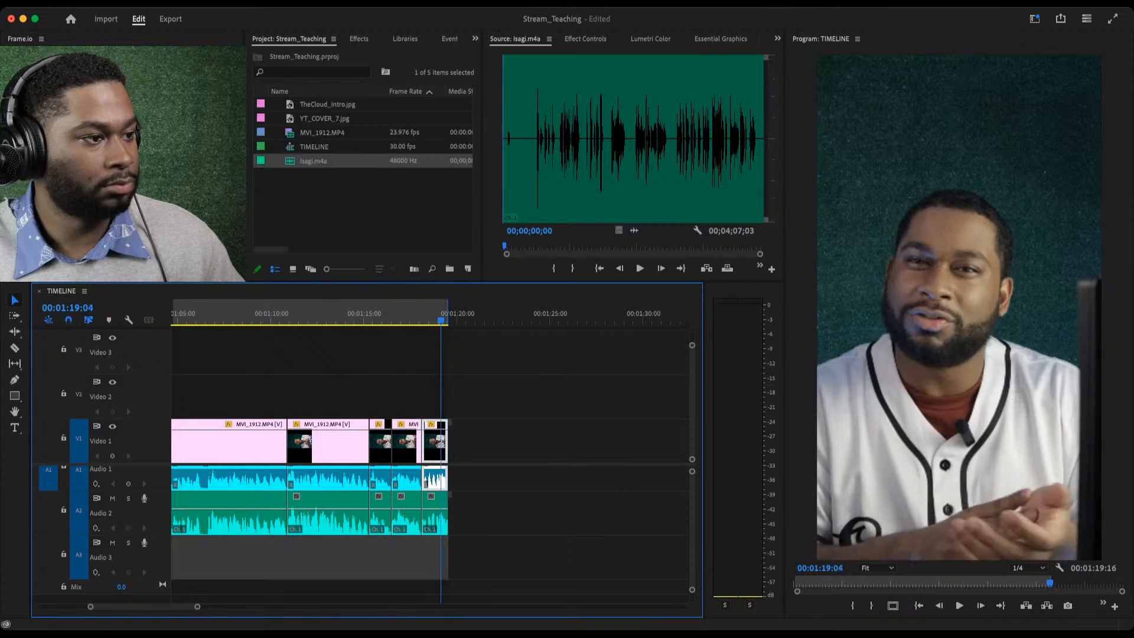
{"action": "key", "text": "space"}
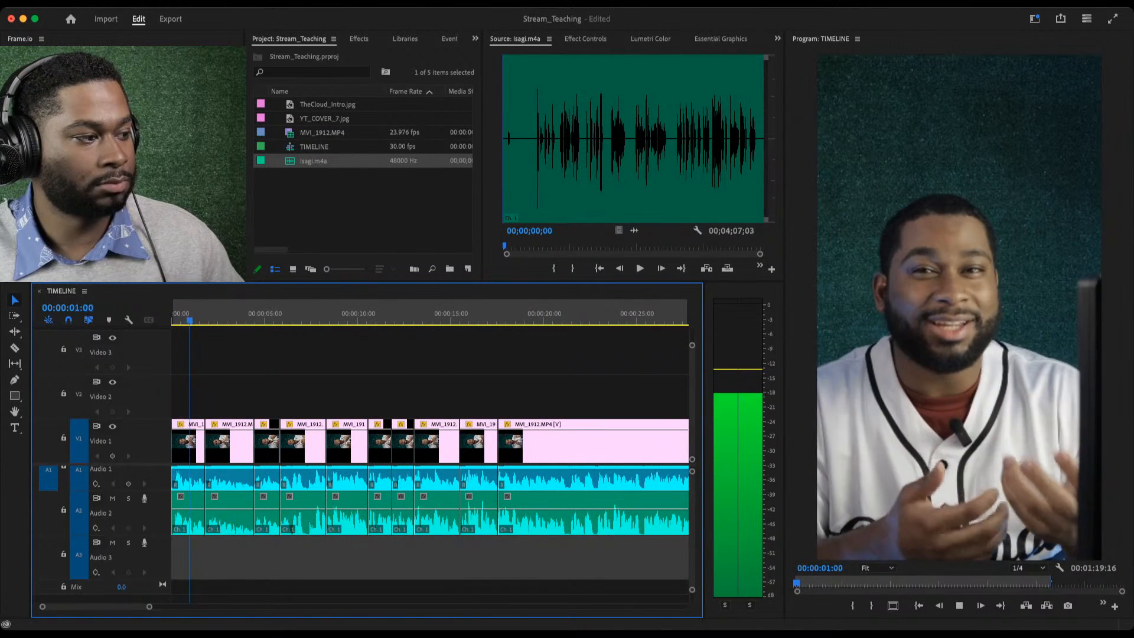
{"action": "key", "text": "space"}
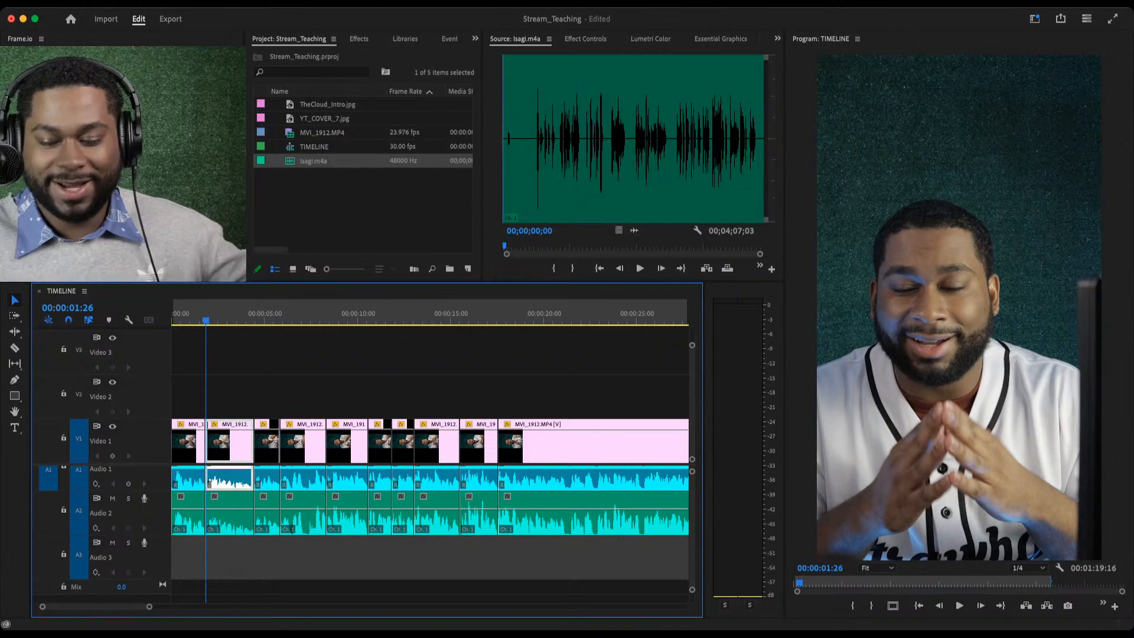
{"action": "key", "text": "Home"}
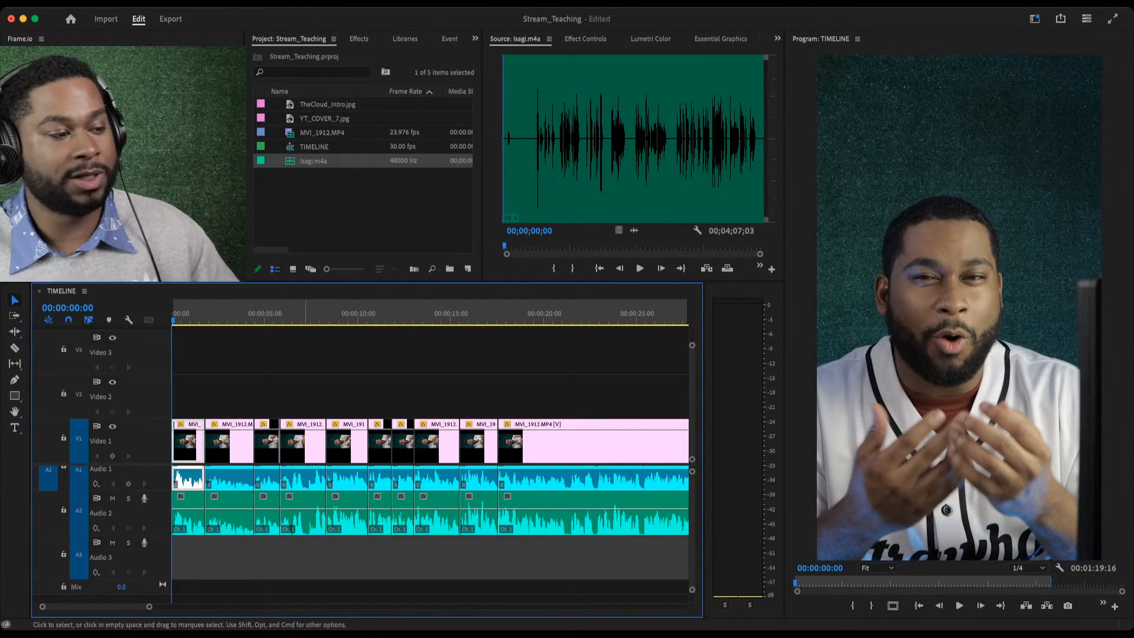
{"action": "mouse_move", "coordinate": [149, 606]}
{"action": "left_mouse_down"}
{"action": "mouse_move", "coordinate": [245, 607]}
{"action": "mouse_move", "coordinate": [152, 607]}
{"action": "left_mouse_up"}
{"action": "key", "text": "space"}
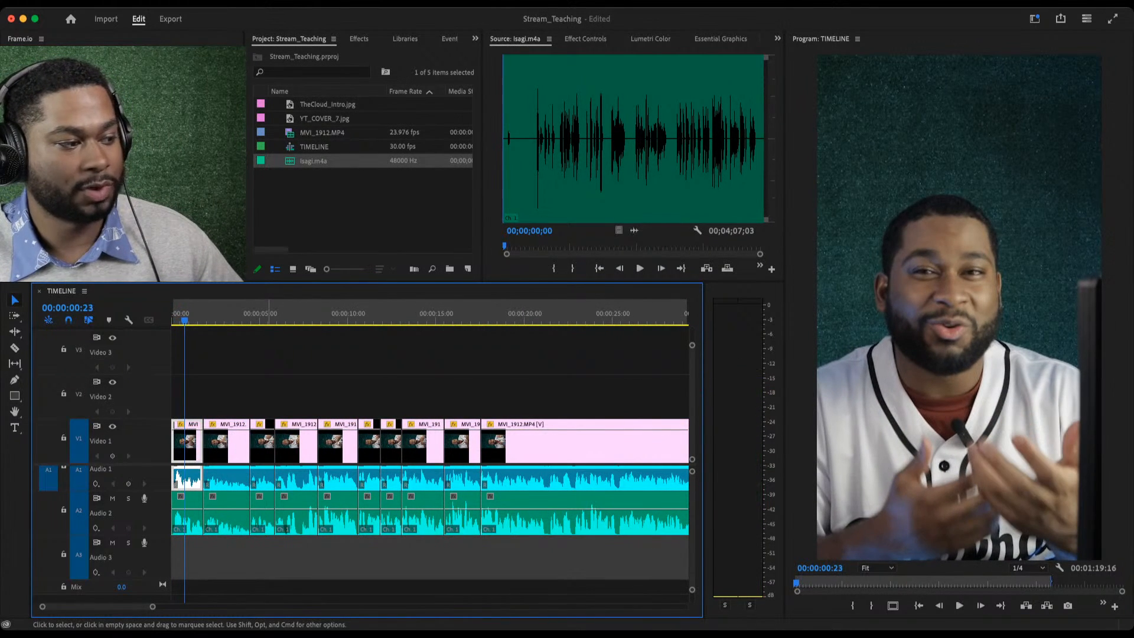
{"action": "key", "text": "Home"}
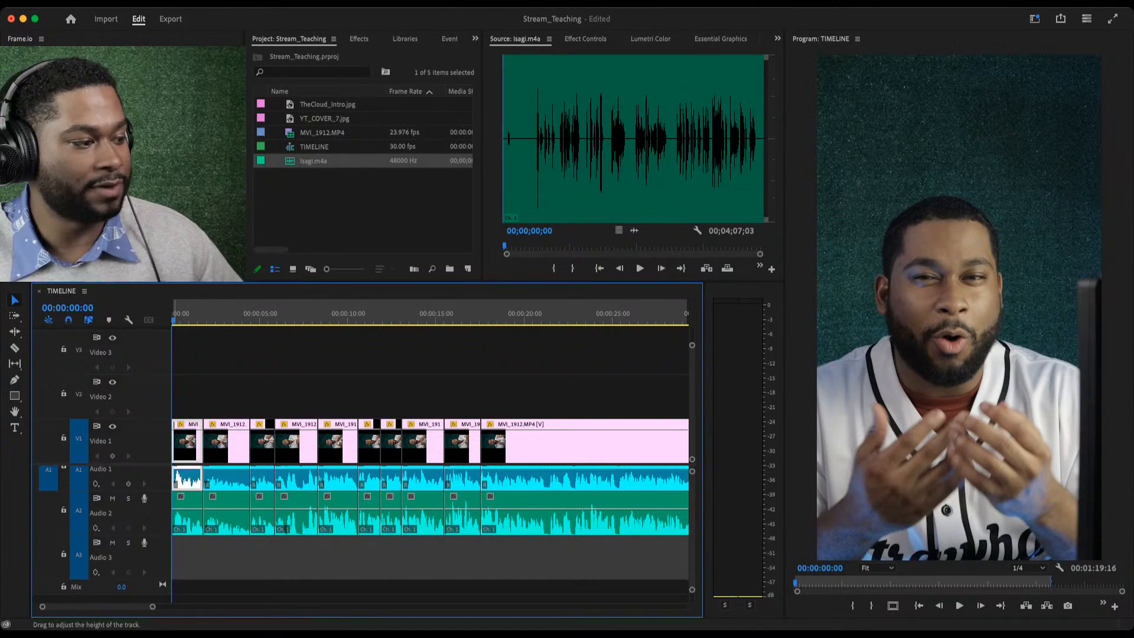
Ripple-trim the first three frames off the opening clip.
{"action": "key", "text": "="}
{"action": "key", "text": "="}
{"action": "key", "text": "="}
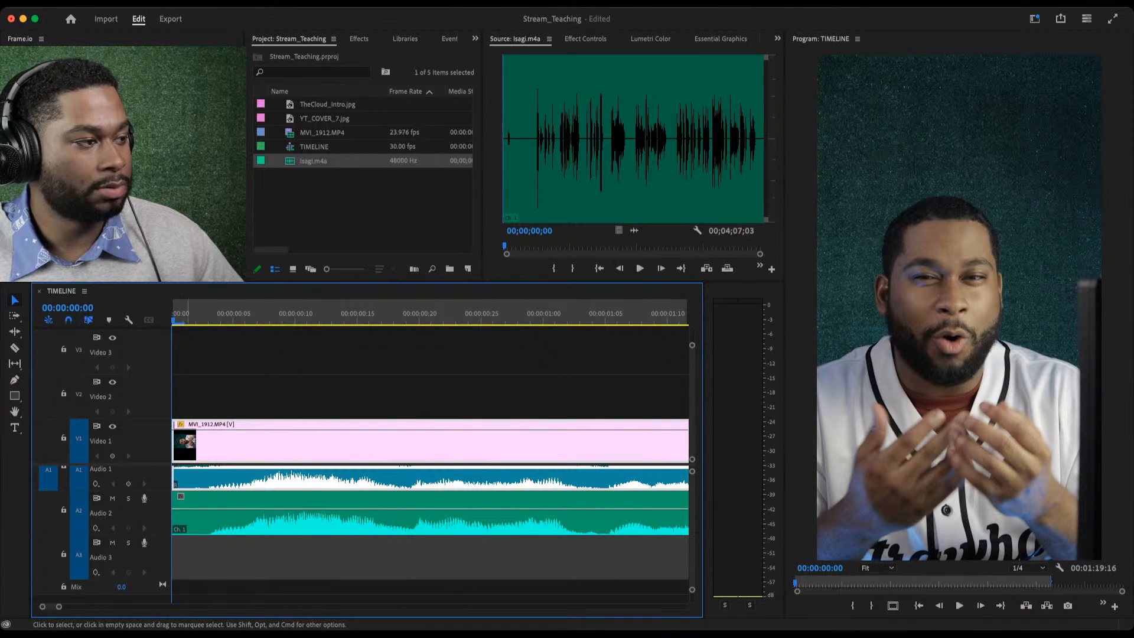
{"action": "key", "text": "Right"}
{"action": "key", "text": "Right"}
{"action": "key", "text": "Right"}
{"action": "key", "text": "Home"}
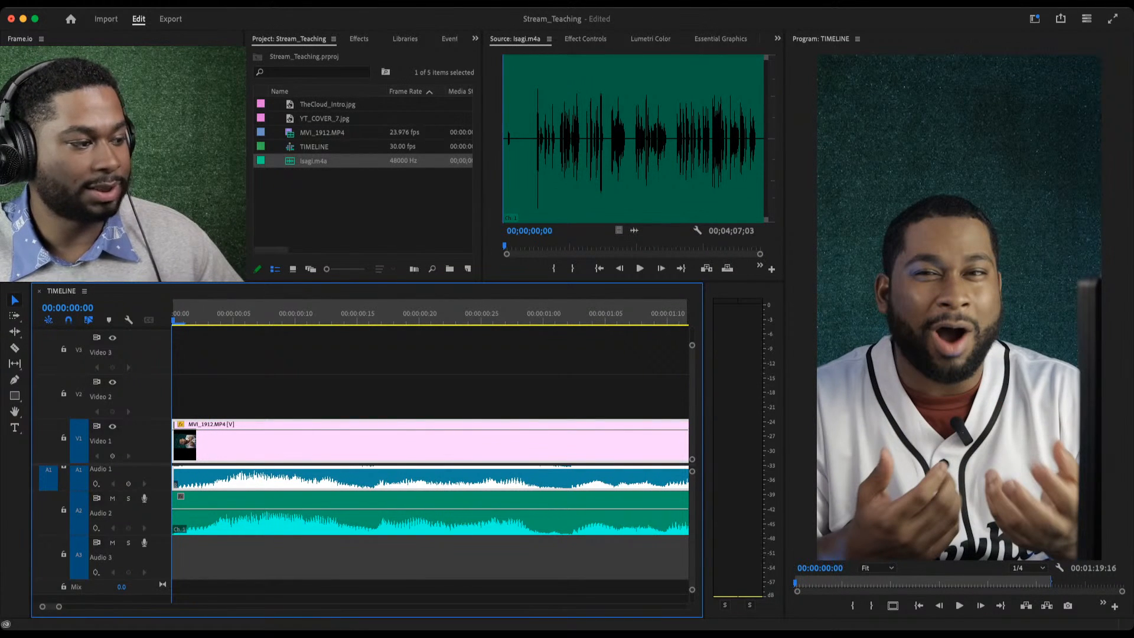
Play the edited sequence from the start, replaying from about 00:00:03:06, to review the cuts.
{"action": "key", "text": "-"}
{"action": "key", "text": "-"}
{"action": "key", "text": "-"}
{"action": "key", "text": "-"}
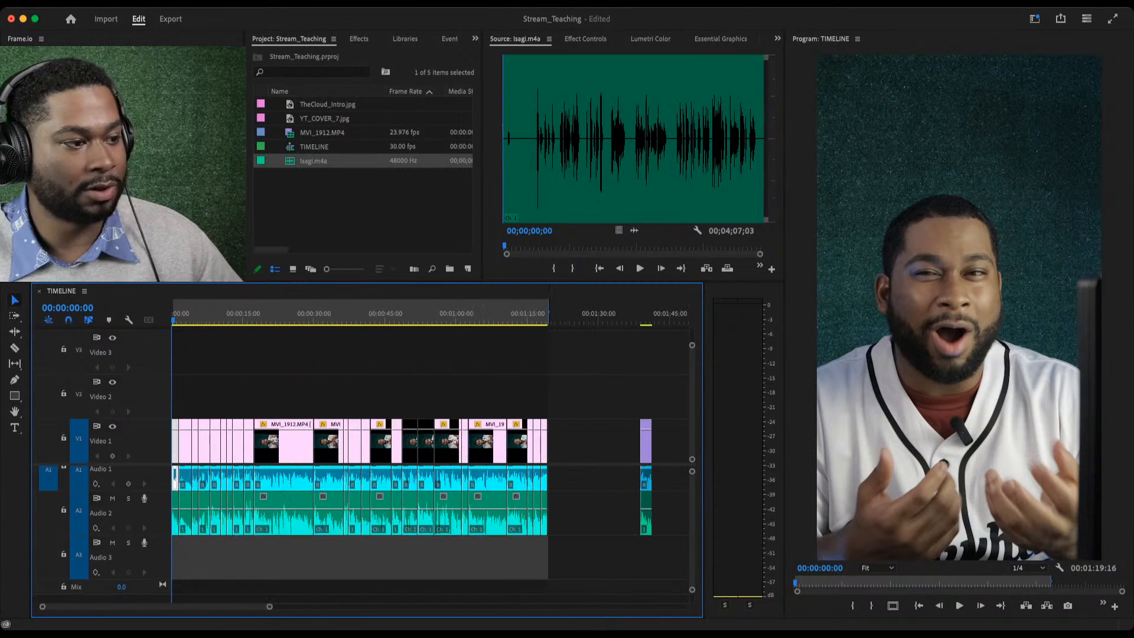
{"action": "key", "text": "space"}
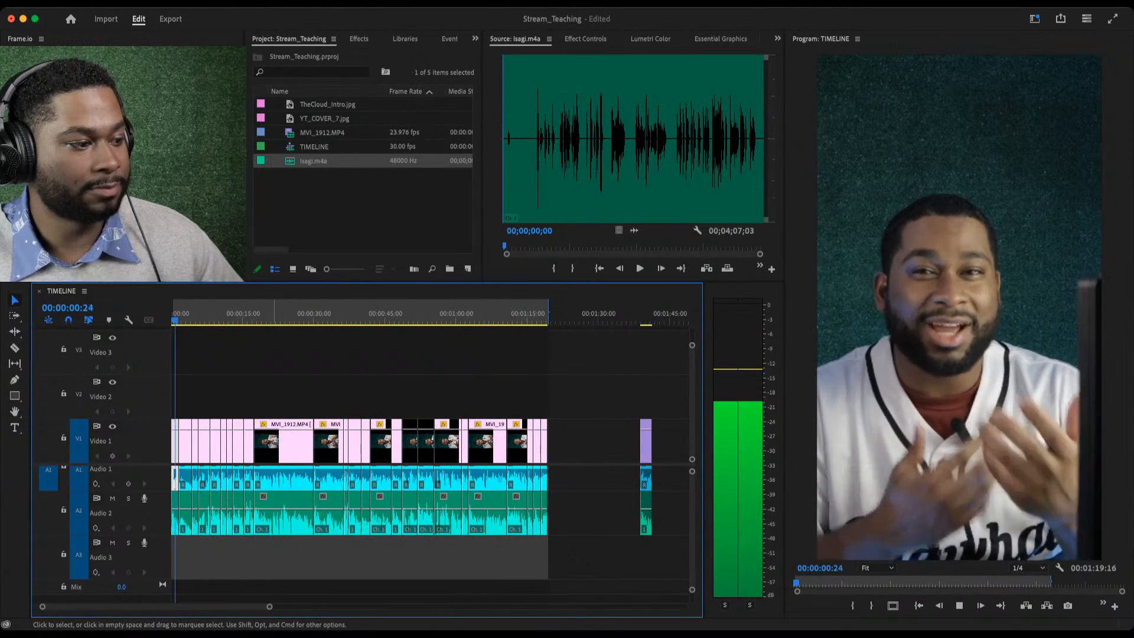
{"action": "key", "text": "="}
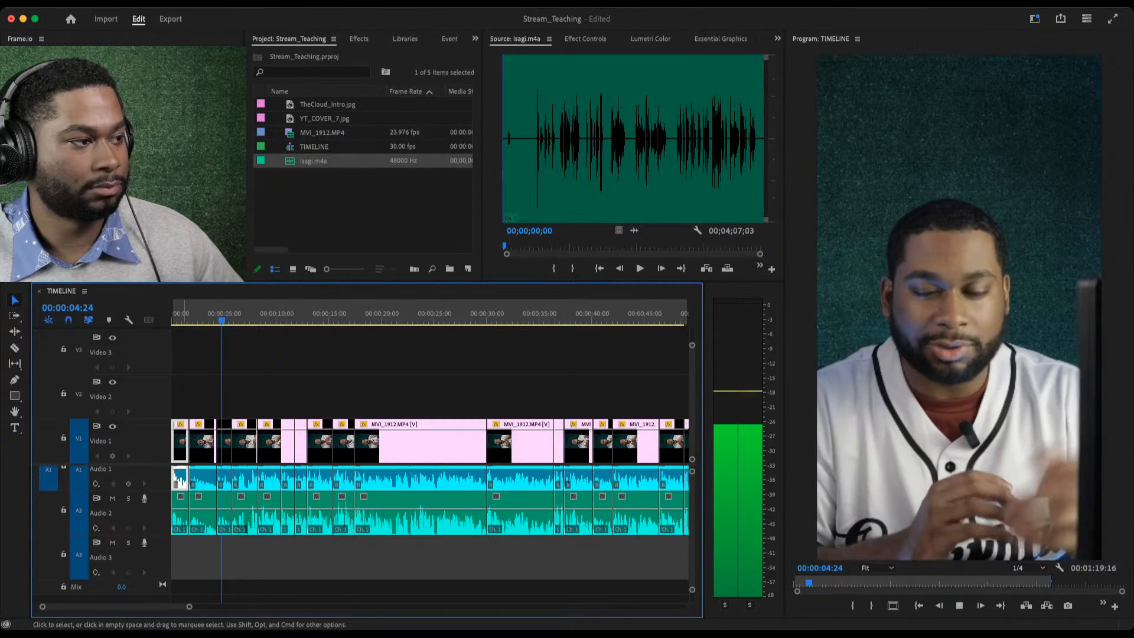
{"action": "left_click_drag", "start_coordinate": [228, 319], "coordinate": [208, 320]}
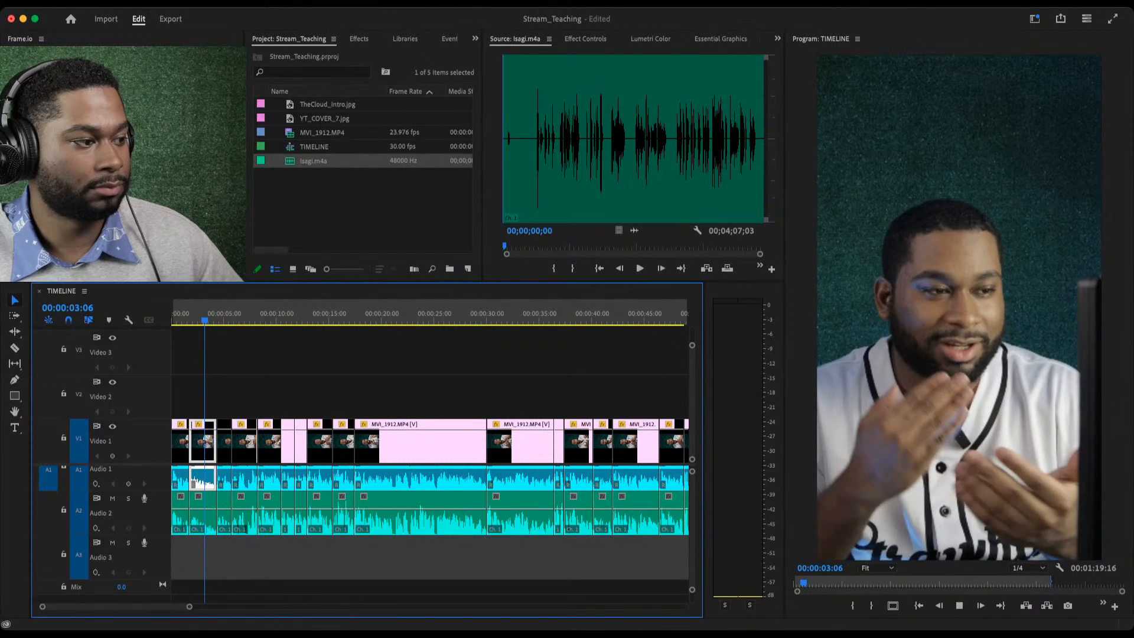
{"action": "key", "text": "space"}
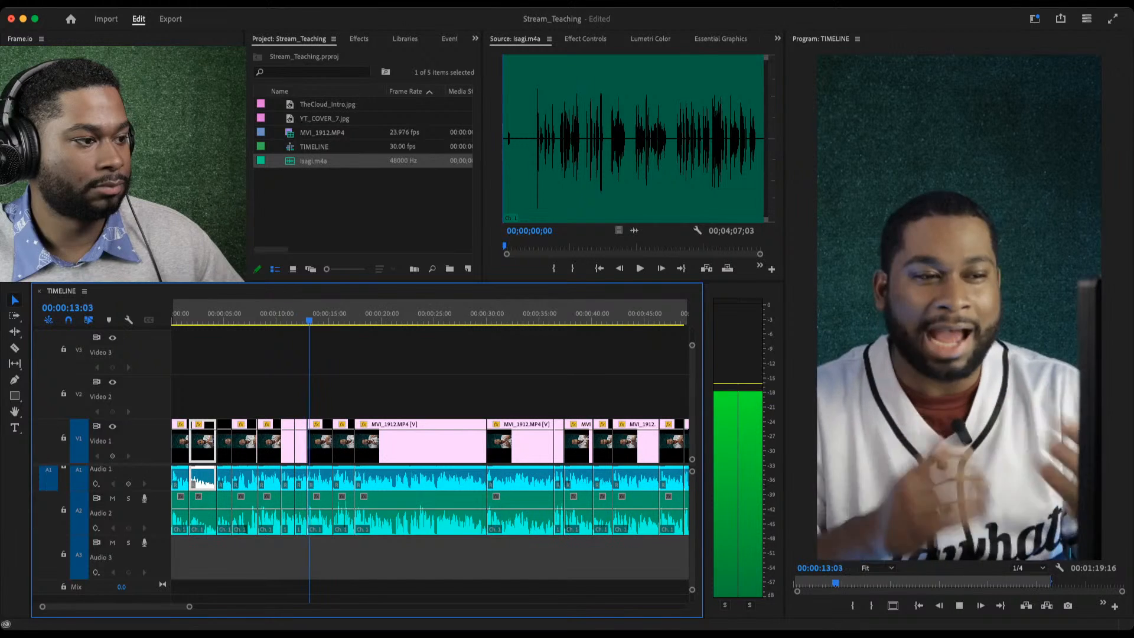
Replay the passage from about 00:00:11 to 00:00:17 and collapse the Audio 3 track.
{"action": "key", "text": "space"}
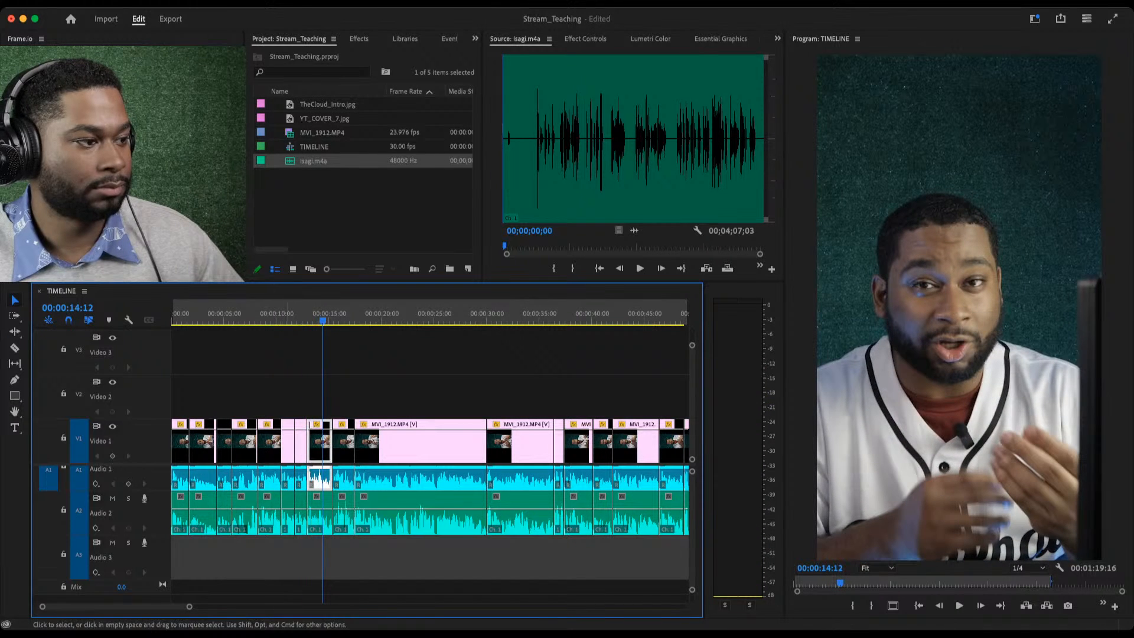
{"action": "key", "text": "="}
{"action": "key", "text": "="}
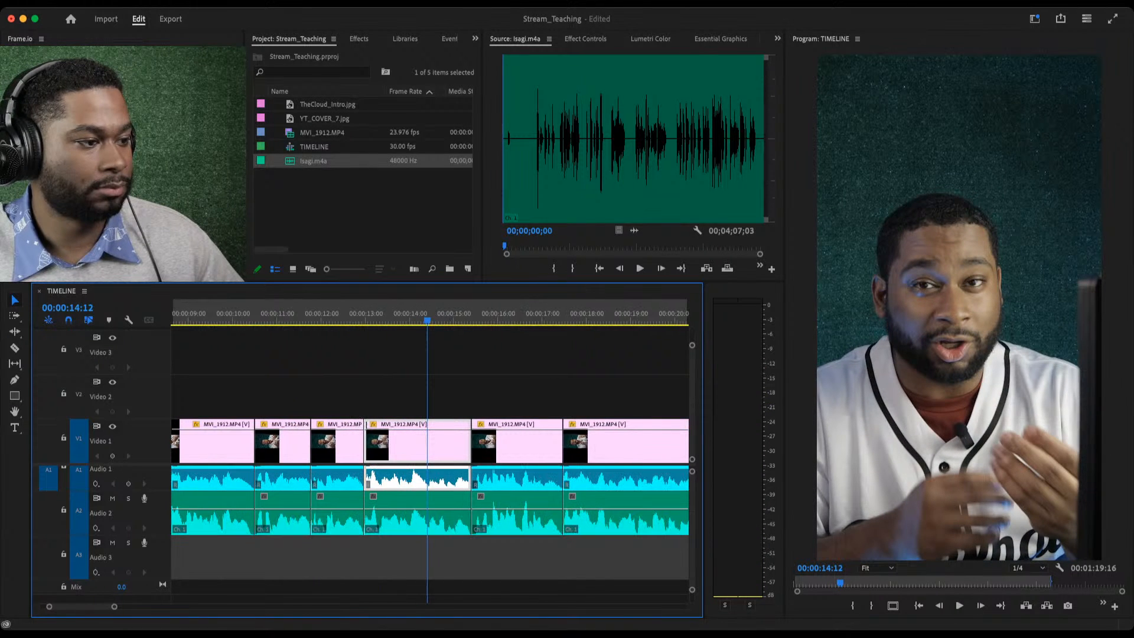
{"action": "left_click", "coordinate": [290, 312]}
{"action": "key", "text": "space"}
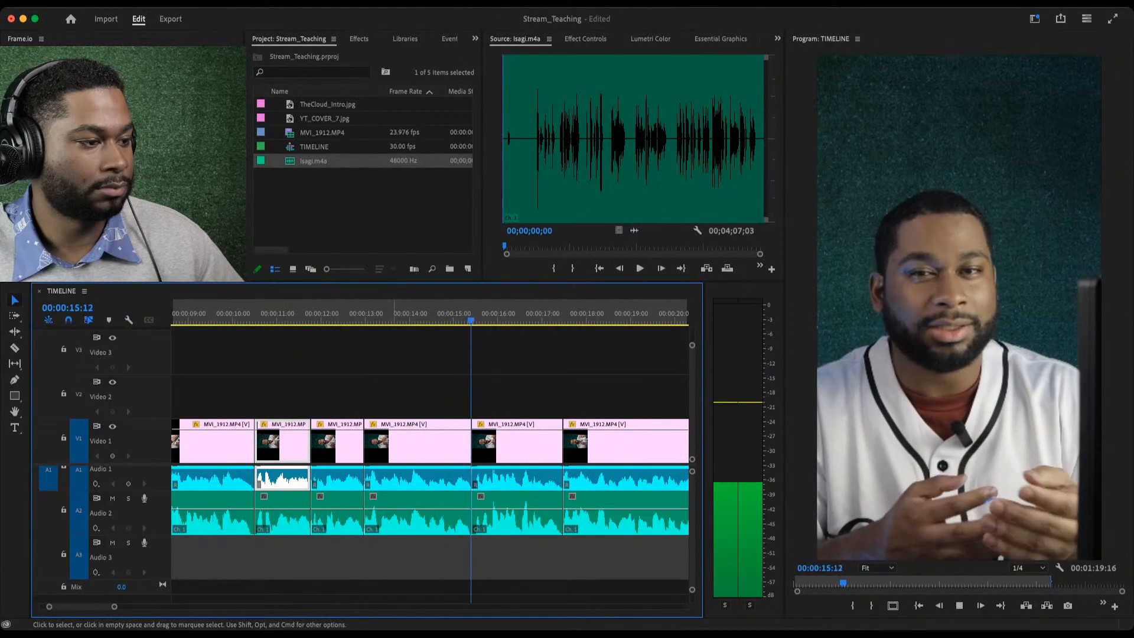
{"action": "double_click", "coordinate": [149, 557]}
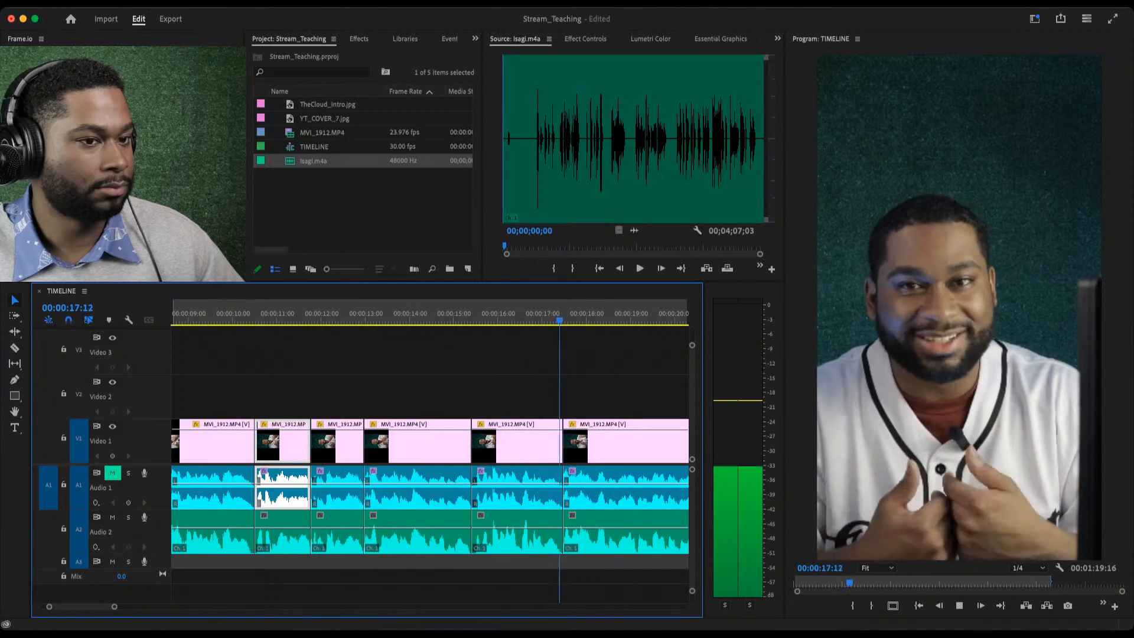
Clear the sequence's in and out points and move the playhead to the start of the separate clip at 00:01:38:26.
{"action": "left_click_drag", "start_coordinate": [115, 607], "coordinate": [265, 607]}
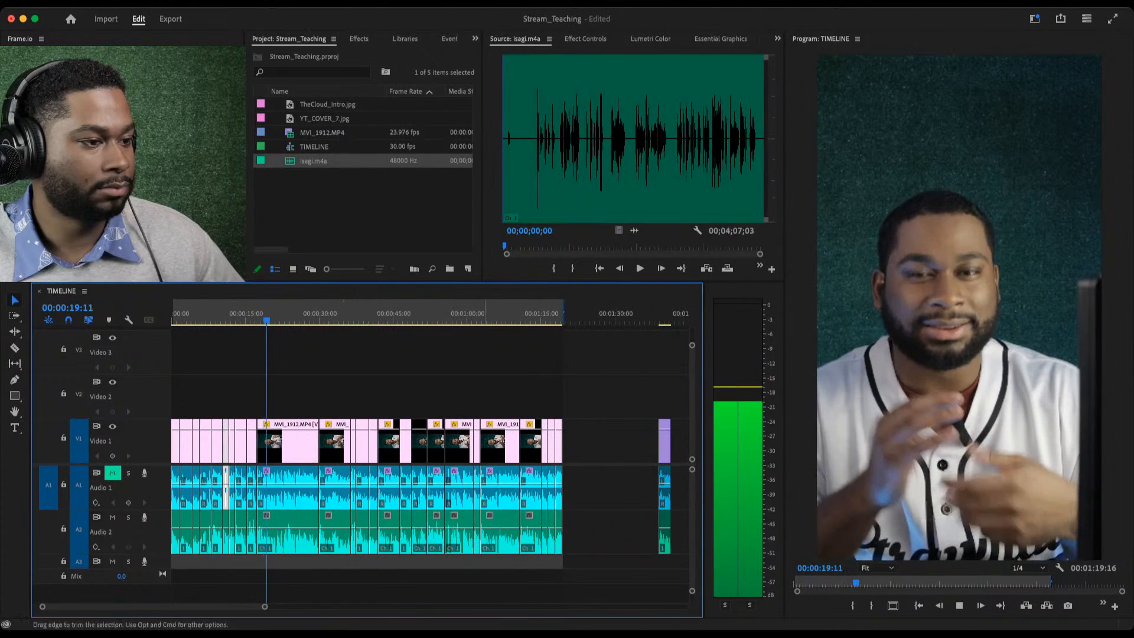
{"action": "key", "text": "space"}
{"action": "left_click", "coordinate": [660, 314]}
{"action": "left_click_drag", "start_coordinate": [660, 314], "coordinate": [642, 314]}
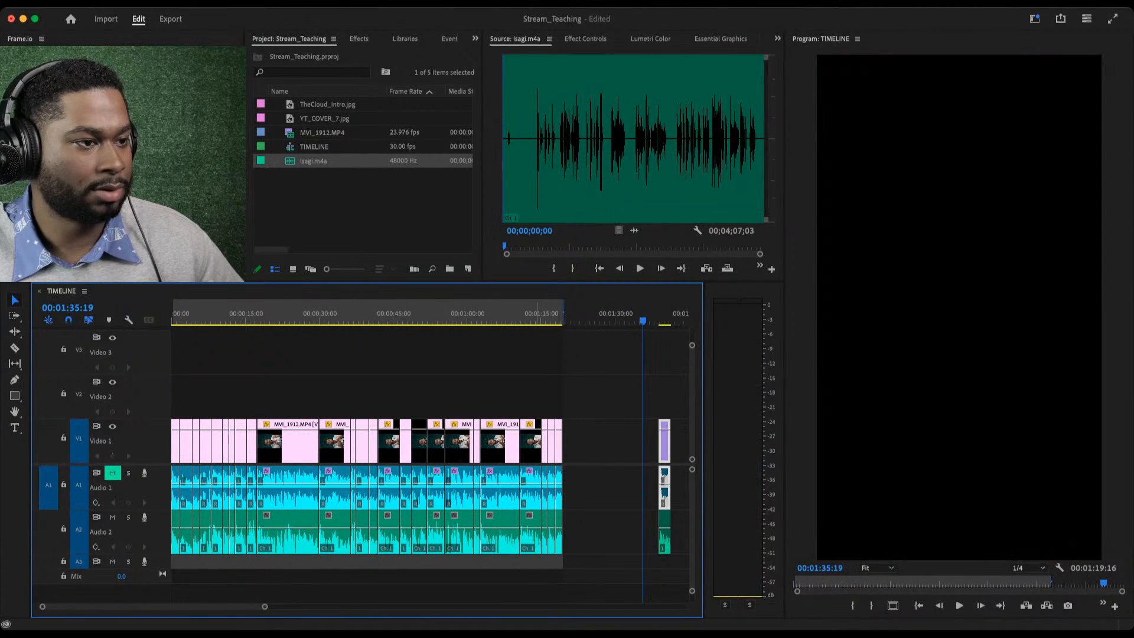
{"action": "key", "text": "alt+x"}
{"action": "key", "text": "Down"}
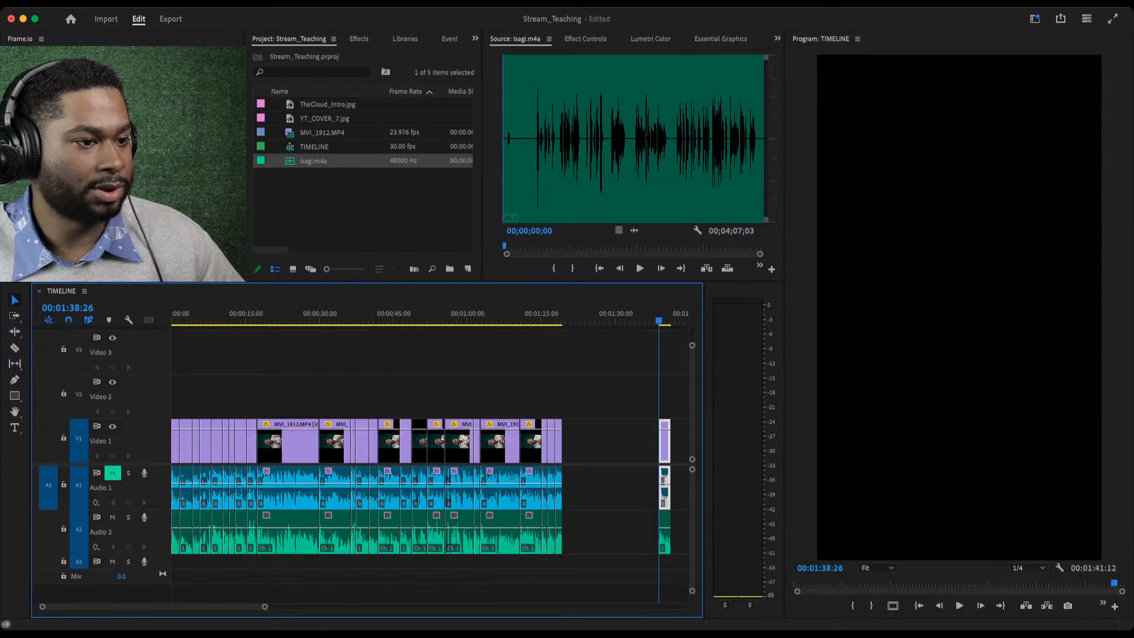
Play through the separate clip beyond the end of the main edit.
{"action": "key", "text": "space"}
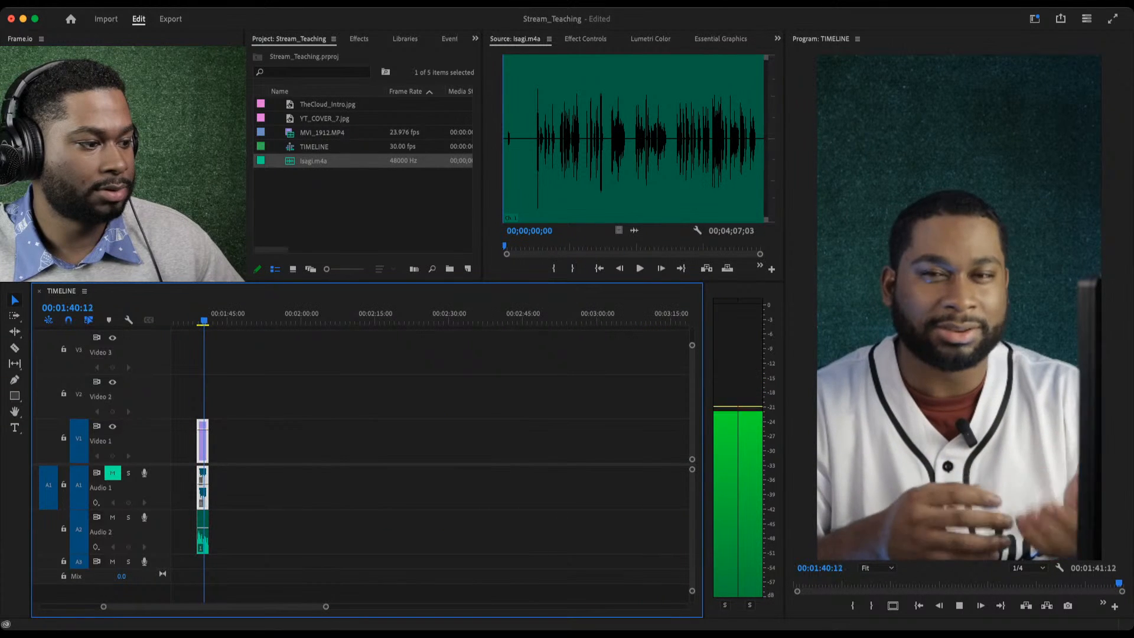
{"action": "key", "text": "space"}
{"action": "left_click_drag", "start_coordinate": [326, 607], "coordinate": [359, 607]}
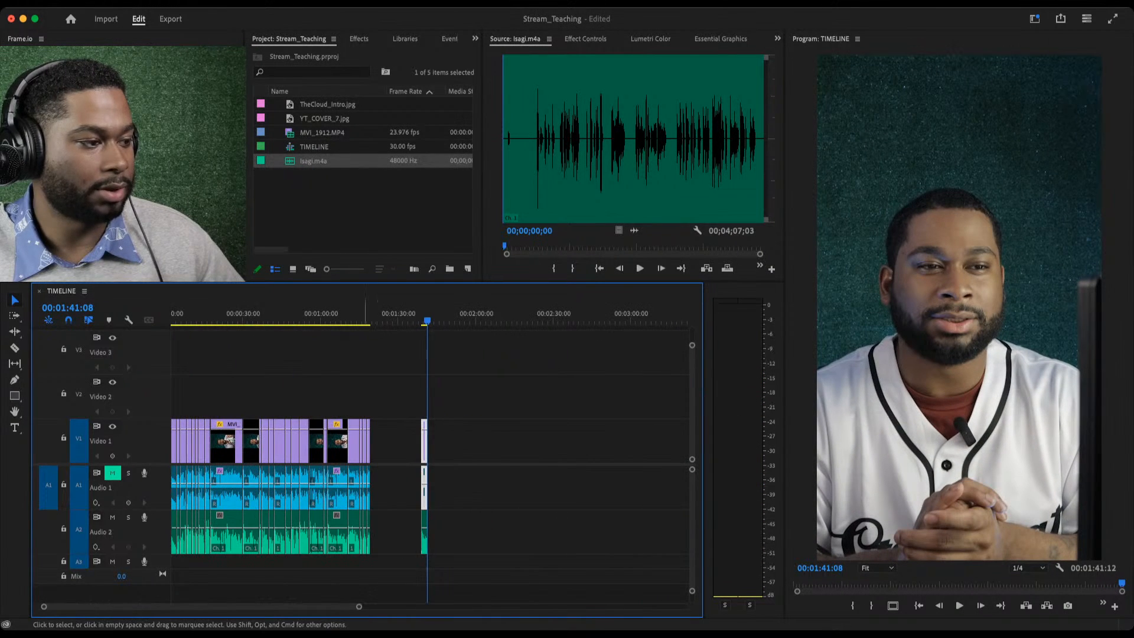
Replay the main edit around 00:00:12 to 00:00:18 to judge the line that starts at about 00:00:15.
{"action": "left_click_drag", "start_coordinate": [192, 320], "coordinate": [203, 320]}
{"action": "key", "text": "space"}
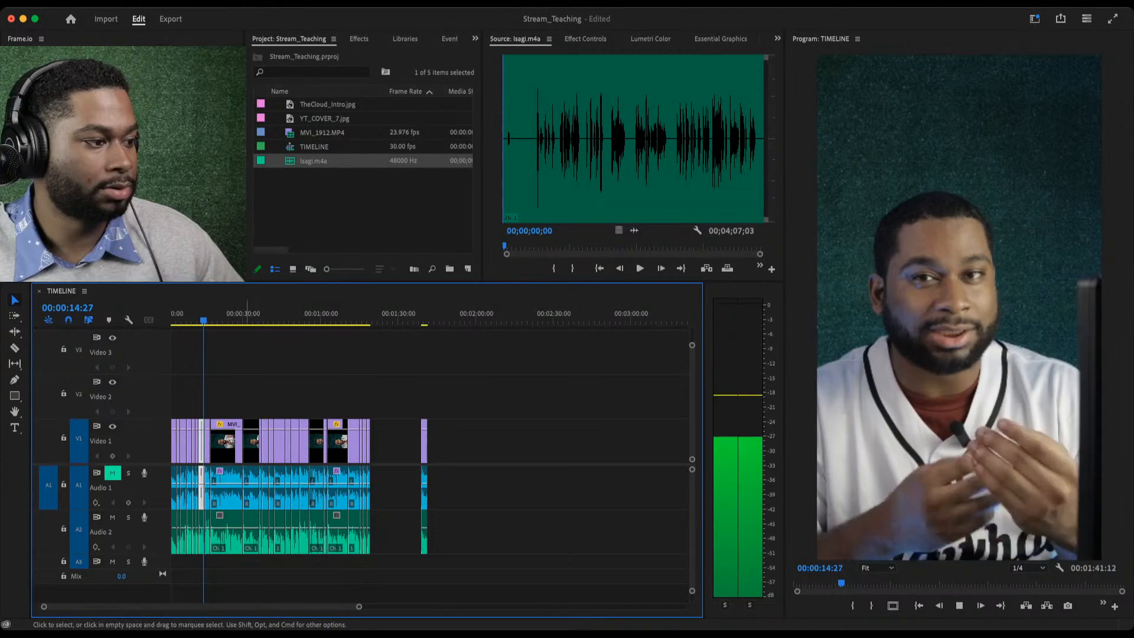
{"action": "left_click_drag", "start_coordinate": [359, 607], "coordinate": [159, 607]}
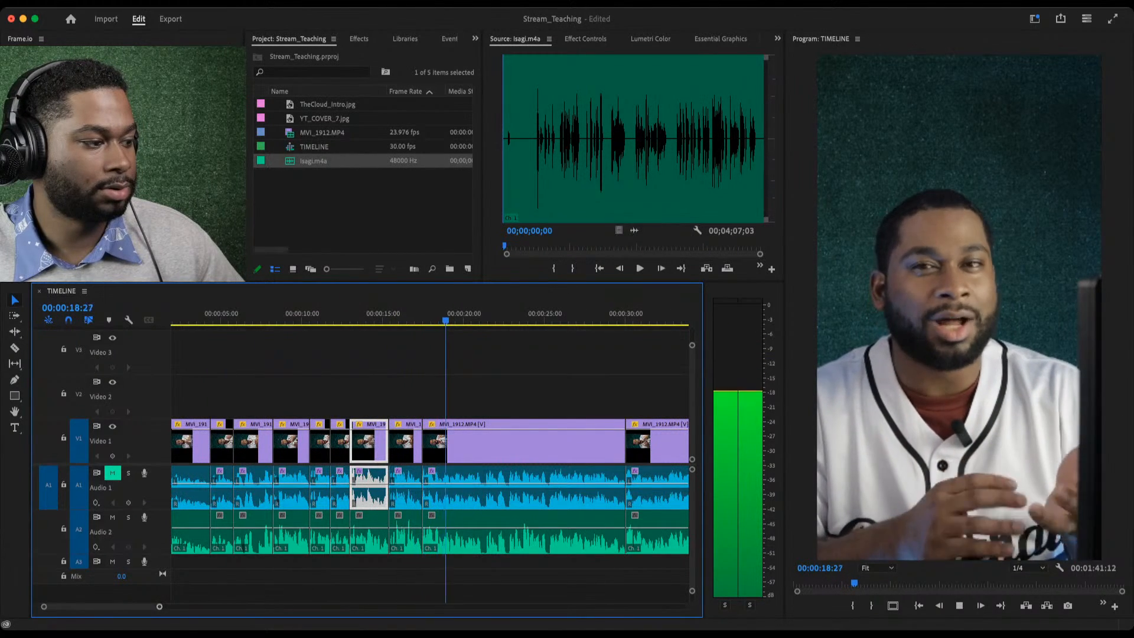
{"action": "key", "text": "="}
{"action": "key", "text": "space"}
{"action": "left_click_drag", "start_coordinate": [367, 319], "coordinate": [328, 320]}
{"action": "key", "text": "space"}
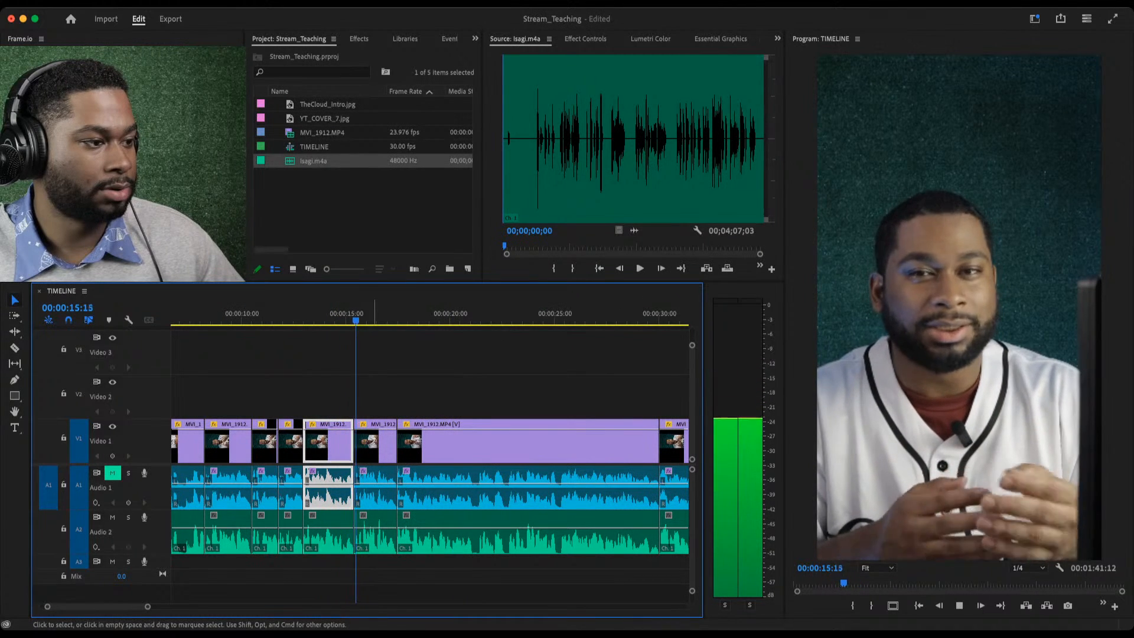
{"action": "key", "text": "space"}
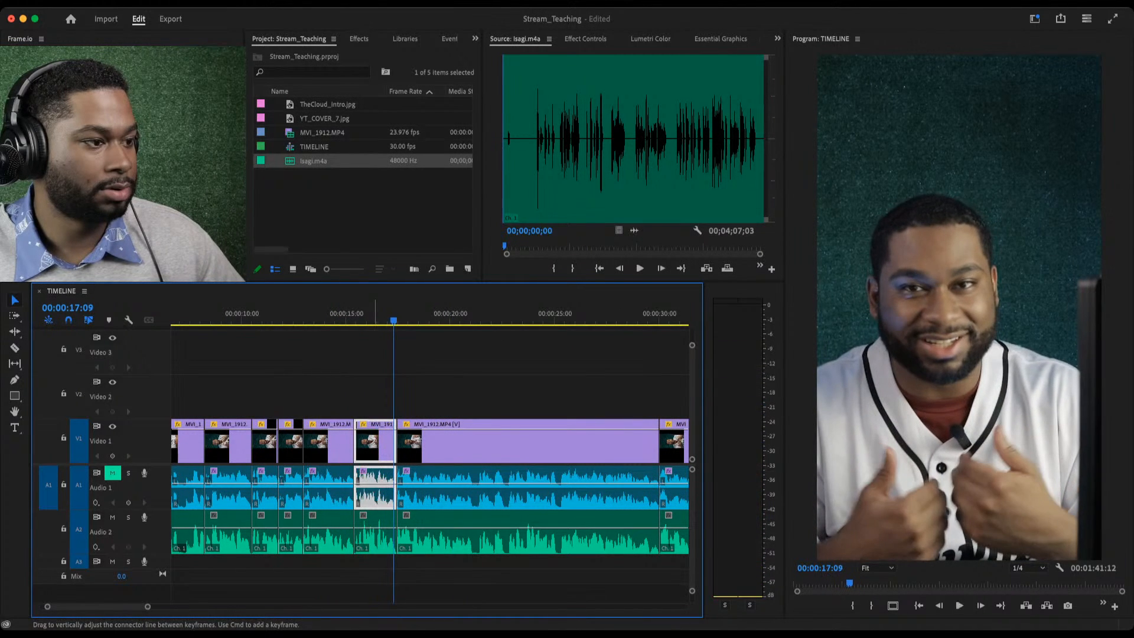
Delete the clip between about 00:00:15 and 00:00:17 with its audio on all tracks, leaving its gap open.
{"action": "left_click", "coordinate": [342, 319]}
{"action": "key", "text": "space"}
{"action": "key", "text": "space"}
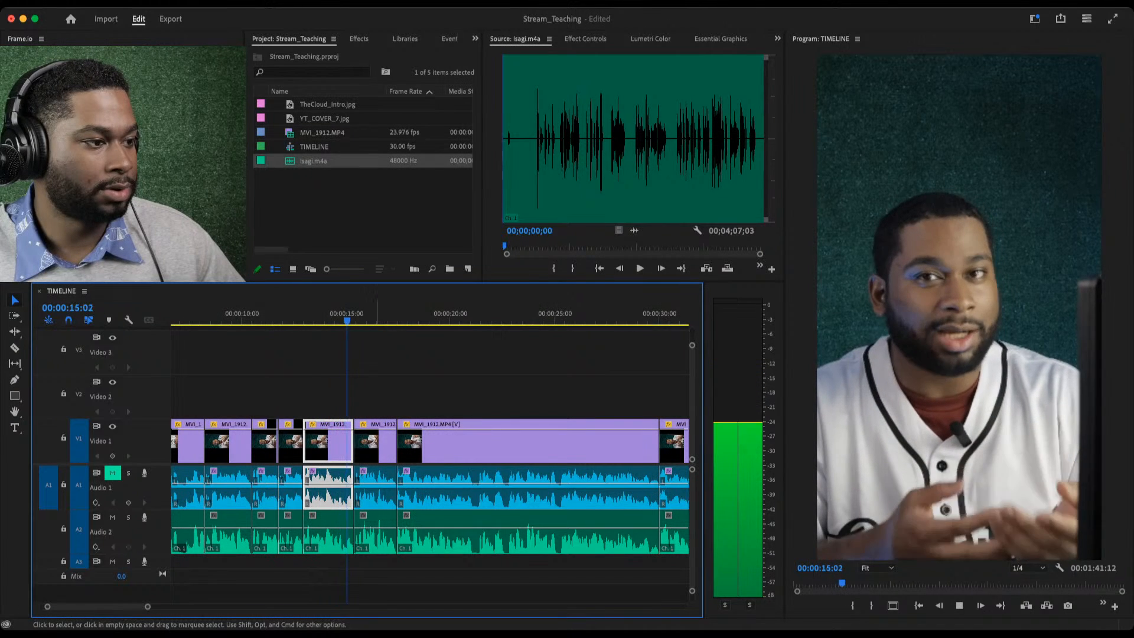
{"action": "key", "text": "space"}
{"action": "left_click_drag", "start_coordinate": [375, 406], "coordinate": [376, 557]}
{"action": "key", "text": "Delete"}
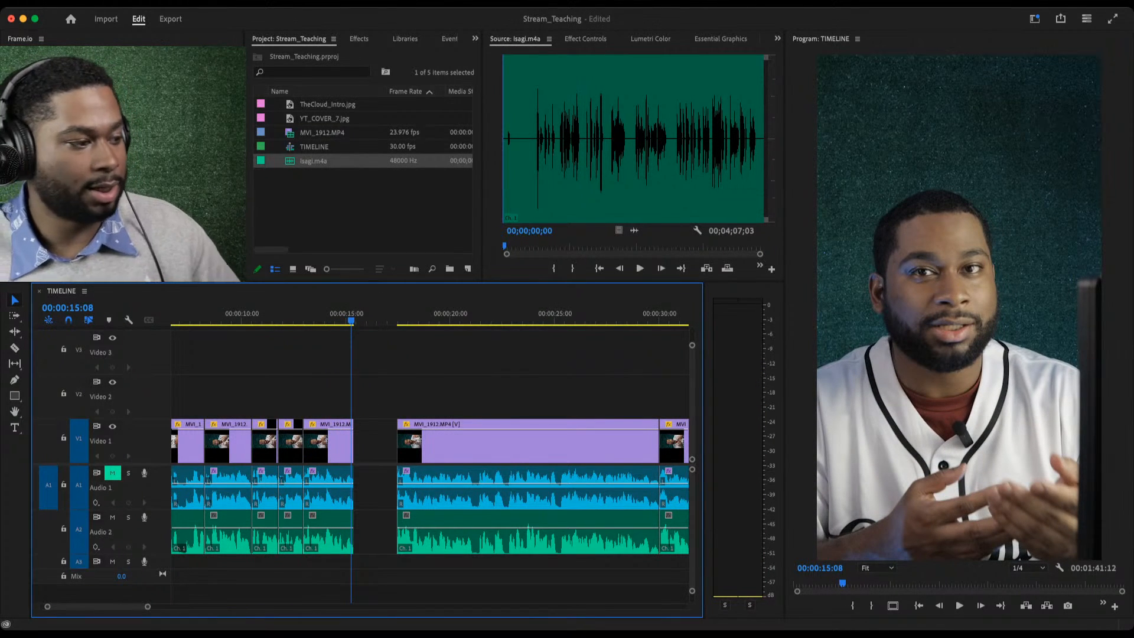
Shift all clips after the gap later and move the separate end clip with its audio into the gap at about 00:00:15.
{"action": "key", "text": "minus"}
{"action": "key", "text": "minus"}
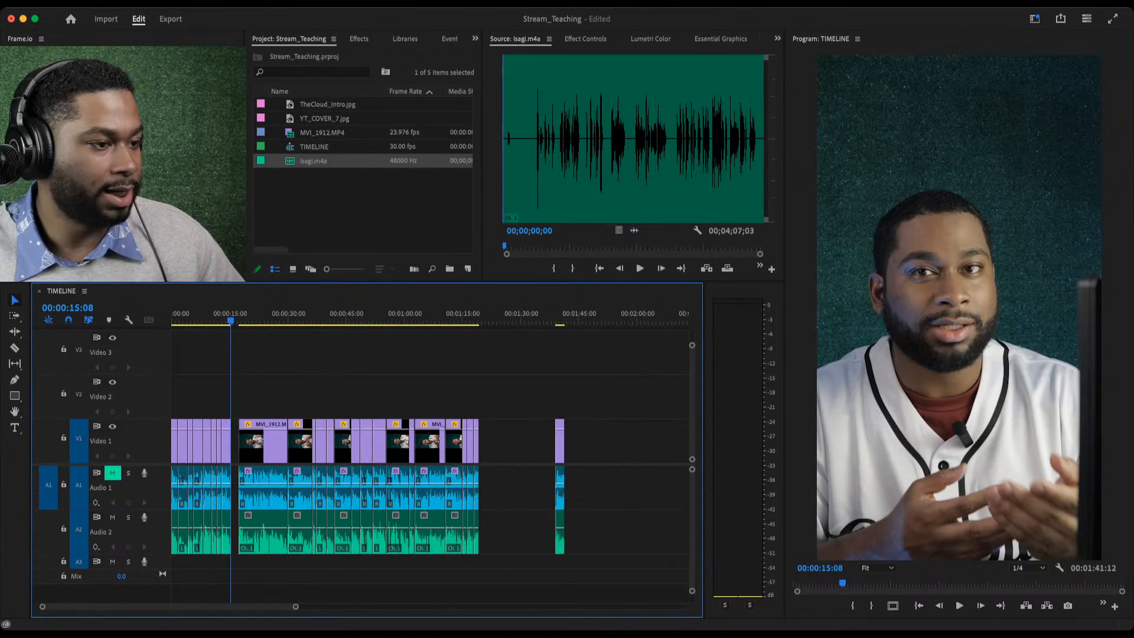
{"action": "left_click_drag", "start_coordinate": [500, 407], "coordinate": [298, 532]}
{"action": "left_click_drag", "start_coordinate": [598, 405], "coordinate": [564, 543]}
{"action": "left_click_drag", "start_coordinate": [560, 502], "coordinate": [237, 502]}
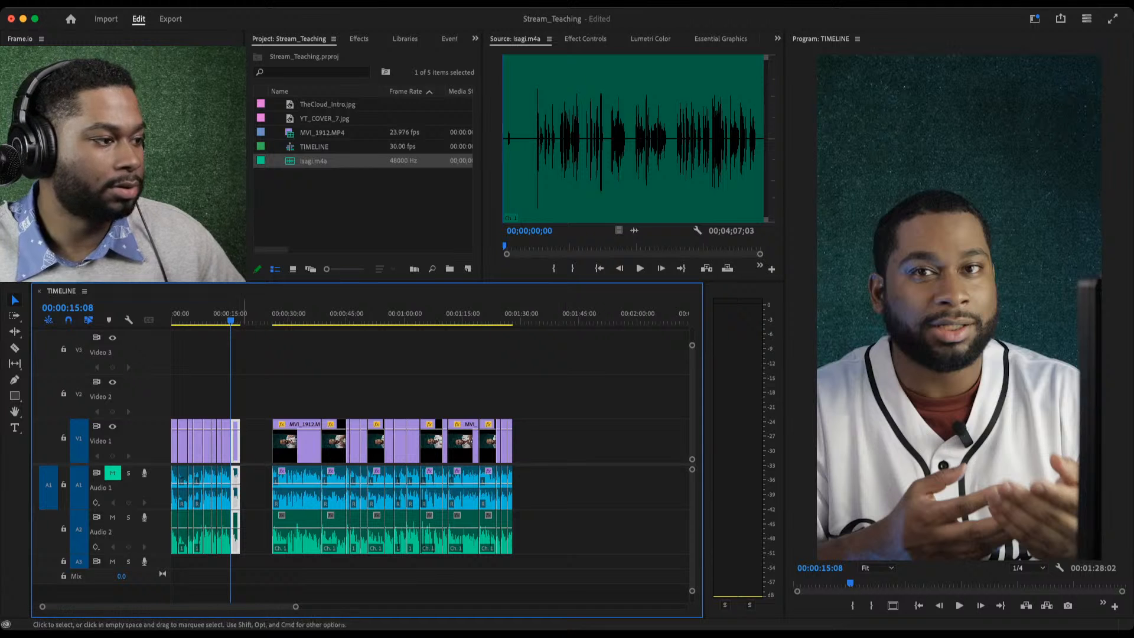
Check the inserted clip in playback and ripple trim its first few frames at about 00:00:15.
{"action": "key", "text": "space"}
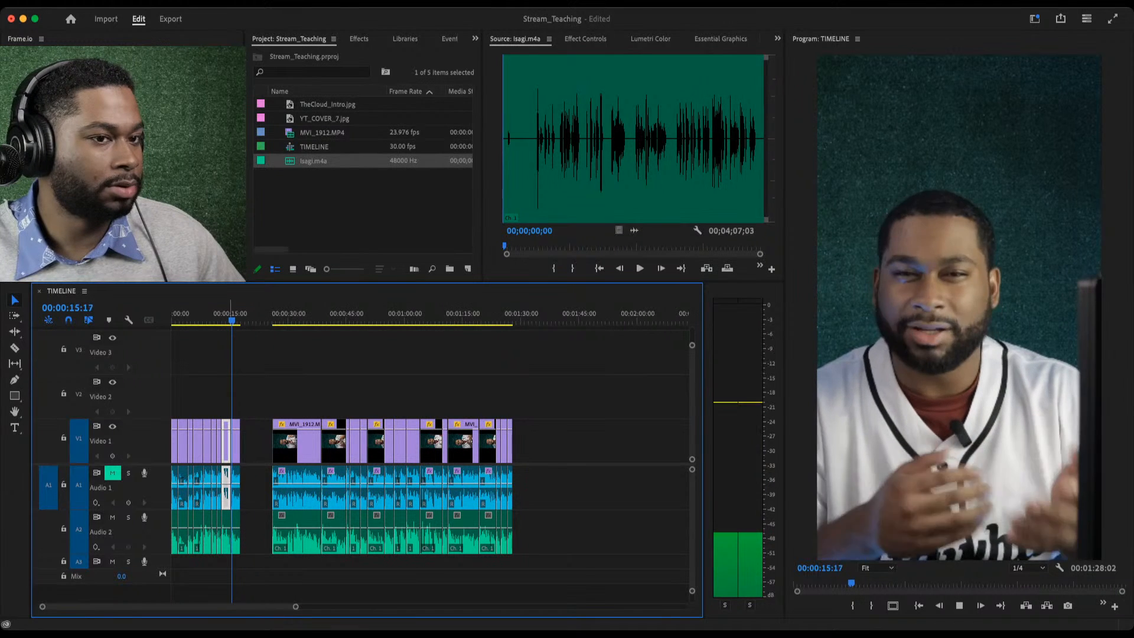
{"action": "key", "text": "equal"}
{"action": "key", "text": "equal"}
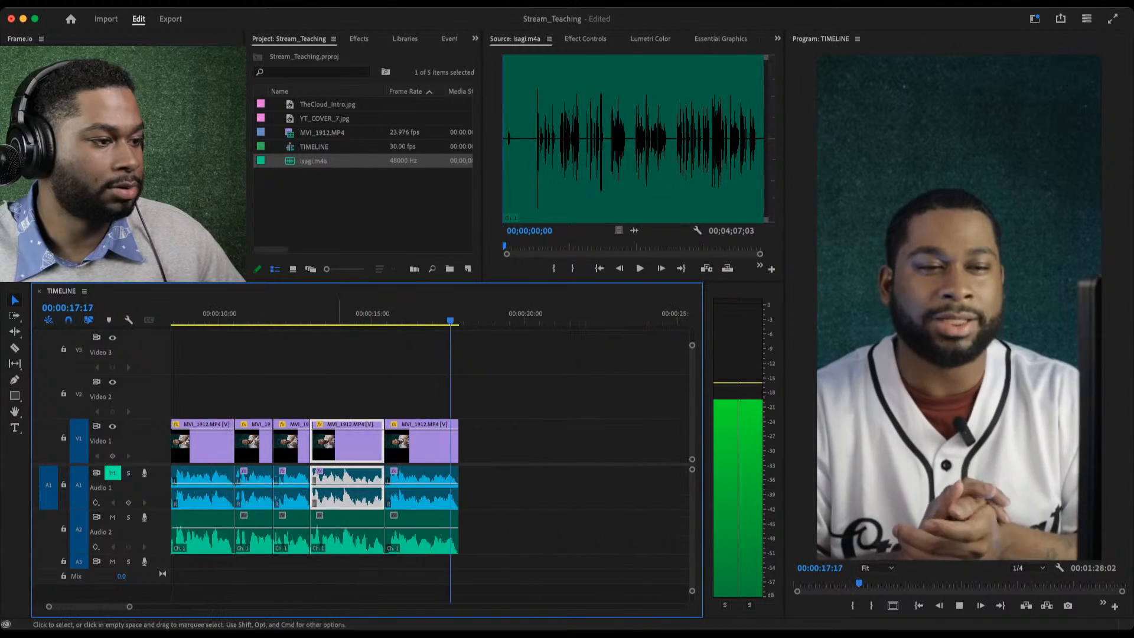
{"action": "left_click", "coordinate": [365, 314]}
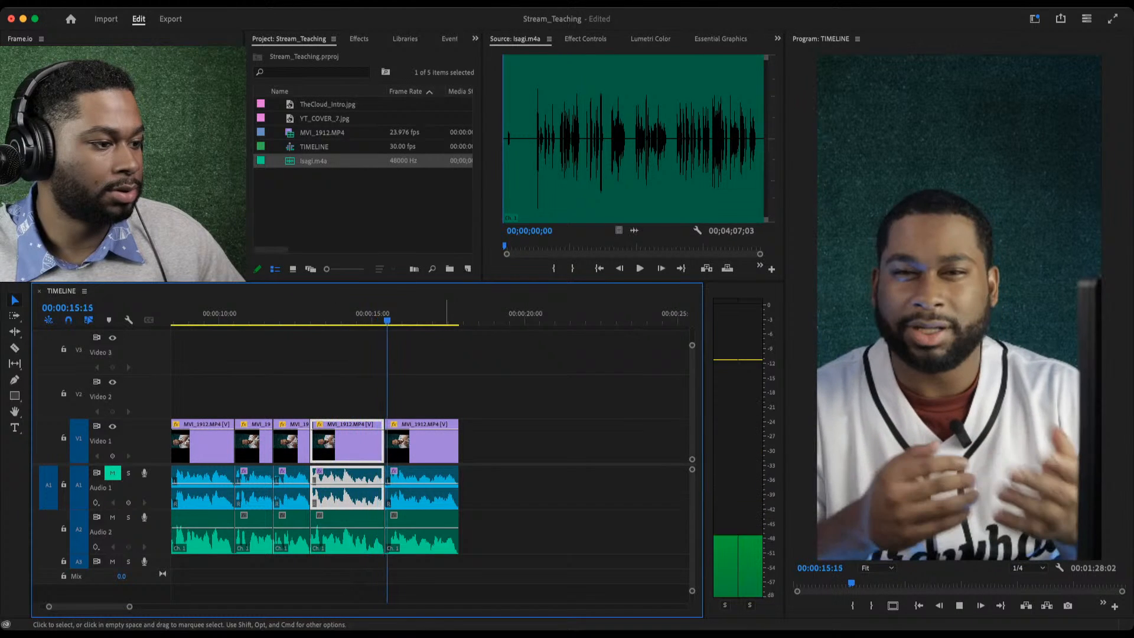
{"action": "key", "text": "space"}
{"action": "key", "text": "q"}
Ripple trim the inserted clip's end to 00:00:17:18 and close the gap that follows it.
{"action": "left_click", "coordinate": [359, 314]}
{"action": "key", "text": "space"}
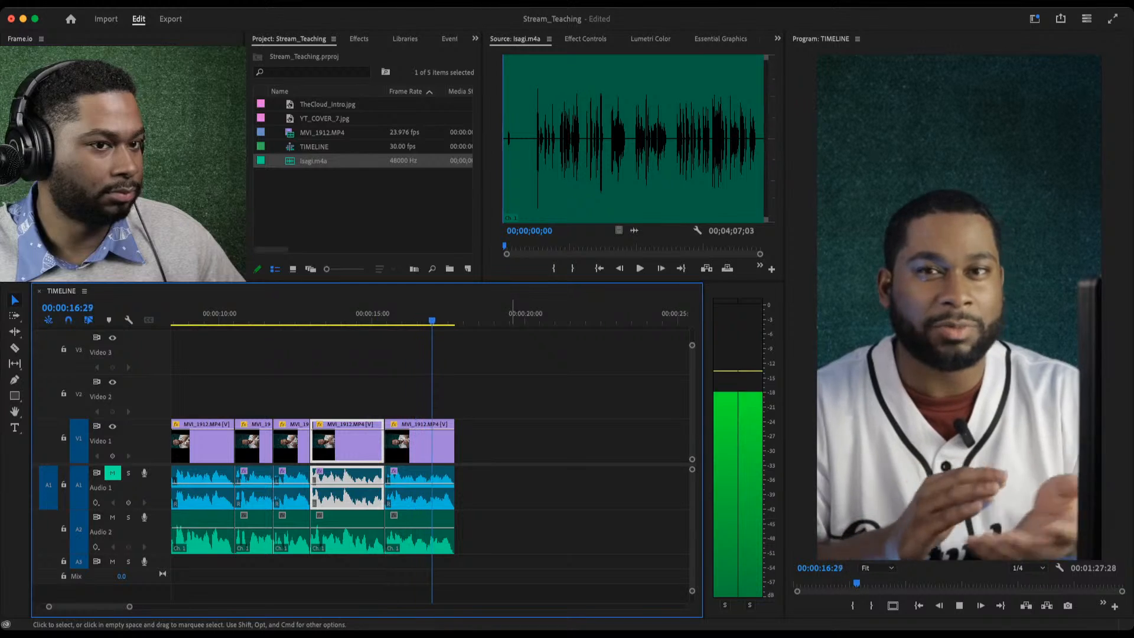
{"action": "key", "text": "w"}
{"action": "left_click", "coordinate": [513, 441]}
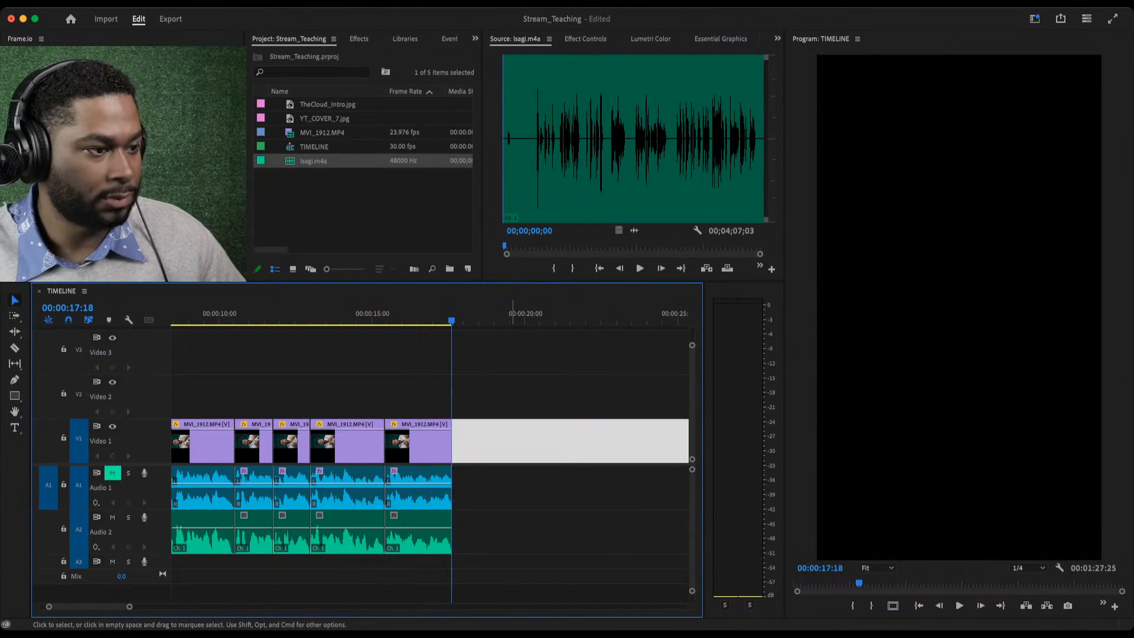
{"action": "key", "text": "Delete"}
Split the next long clip across all tracks at 00:00:21:08 with the Razor tool.
{"action": "key", "text": "space"}
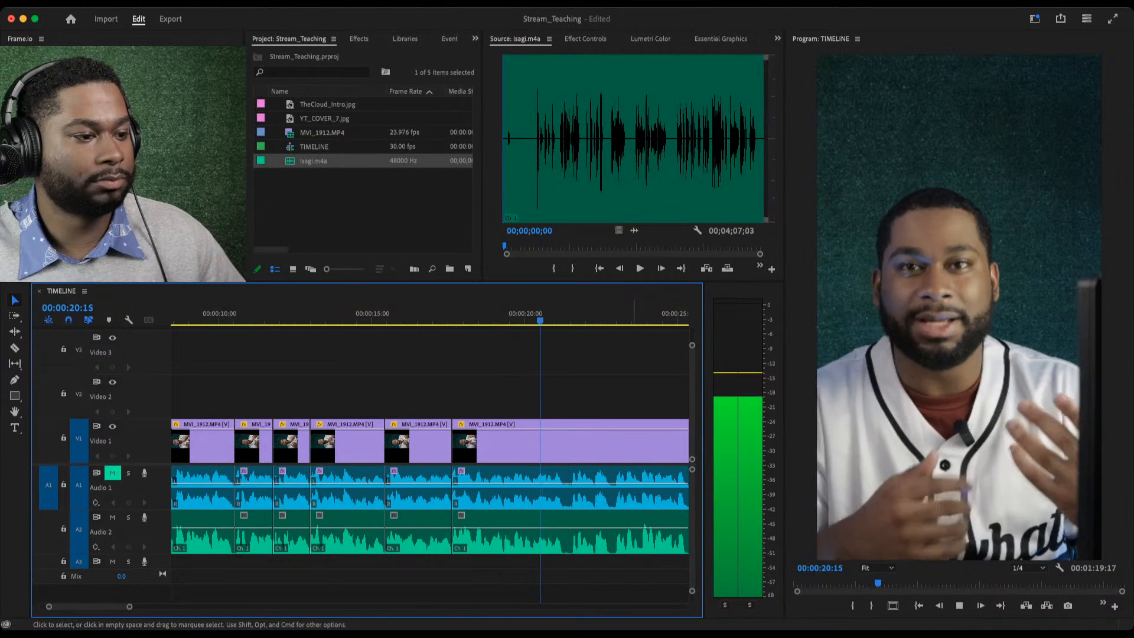
{"action": "key", "text": "space"}
{"action": "left_click", "coordinate": [609, 443]}
{"action": "key", "text": "c"}
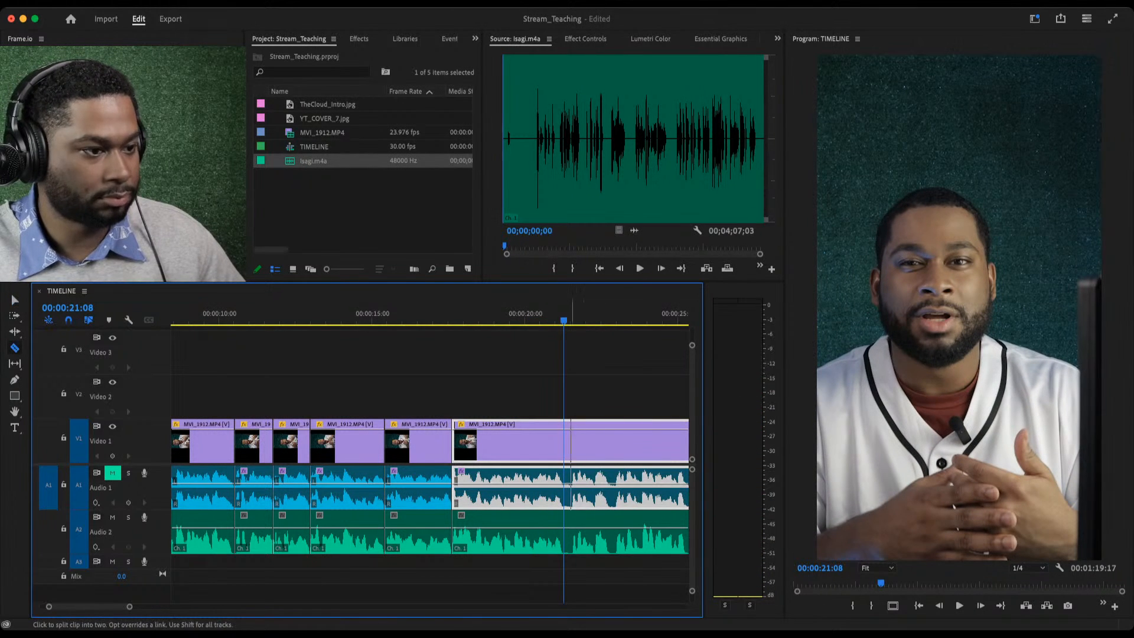
{"action": "left_click", "coordinate": [565, 443], "text": "shift"}
Ripple trim the first few frames of the clip that starts at the 00:00:21:08 cut.
{"action": "key", "text": "space"}
{"action": "key", "text": "space"}
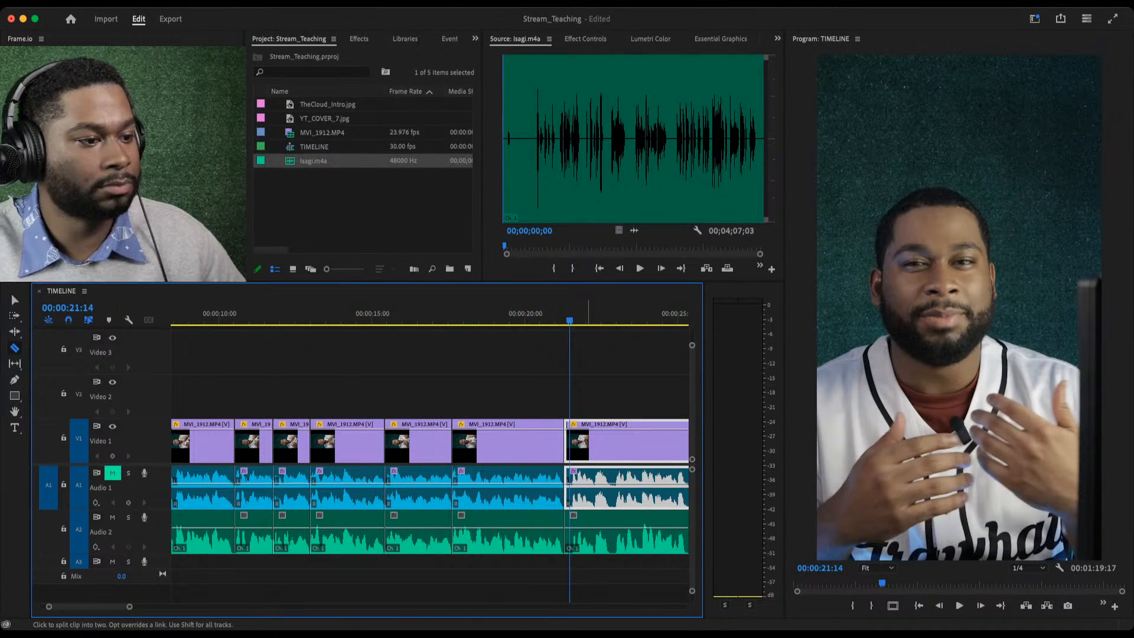
{"action": "key", "text": "Right"}
{"action": "key", "text": "q"}
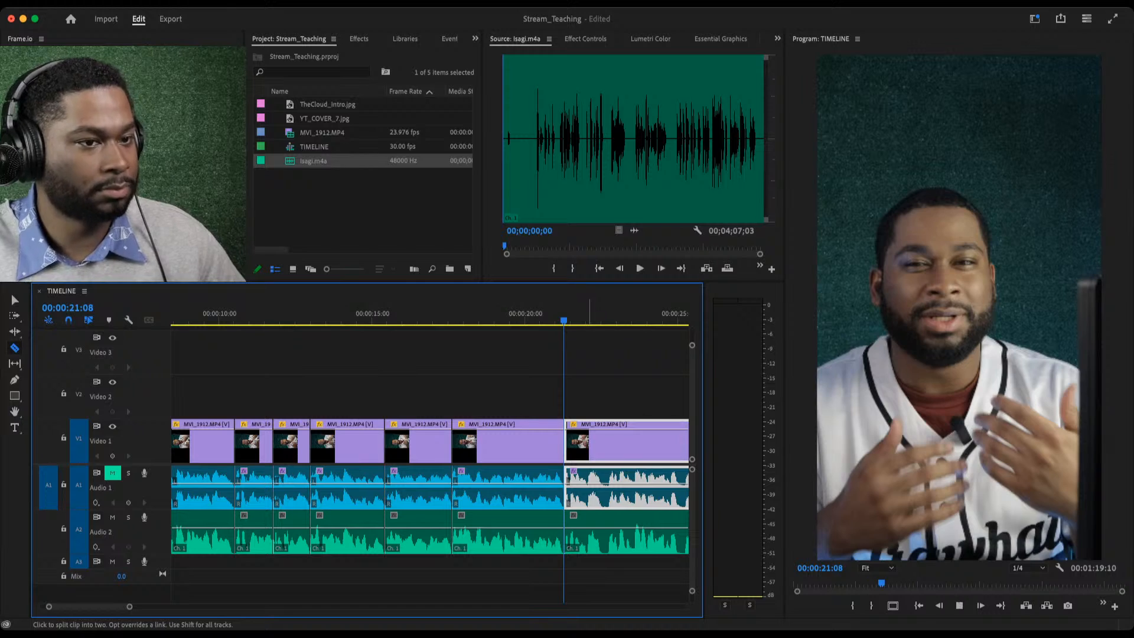
Play the edit from 00:00:21:08 to about 00:00:48 to check its cuts, switching back to the Selection tool.
{"action": "key", "text": "space"}
{"action": "key", "text": "minus"}
{"action": "key", "text": "minus"}
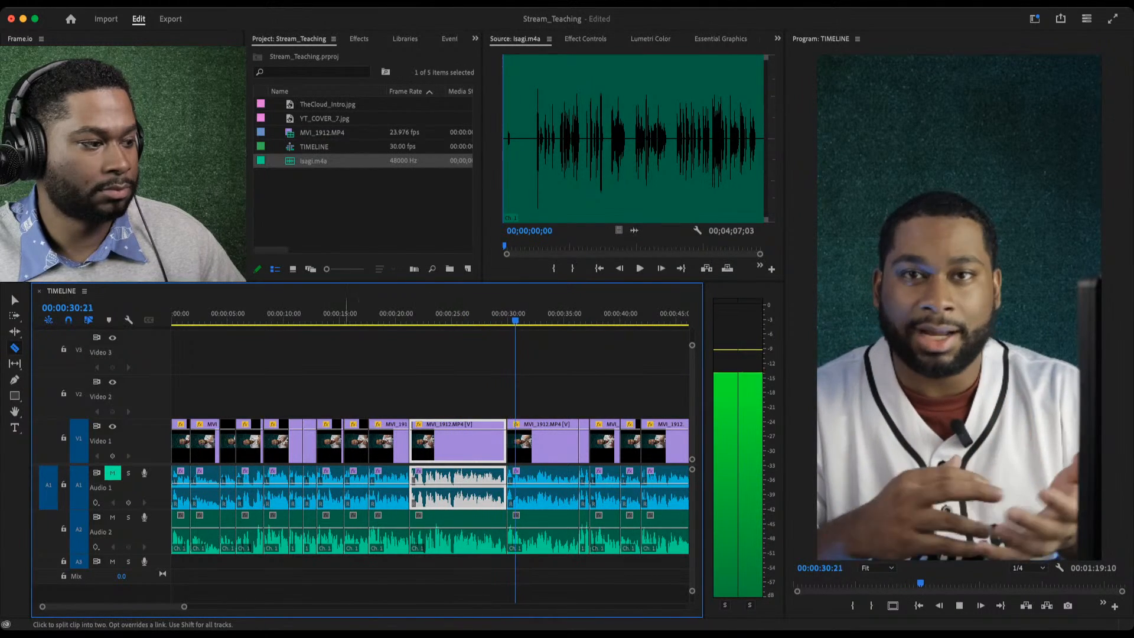
{"action": "key", "text": "="}
{"action": "key", "text": "-"}
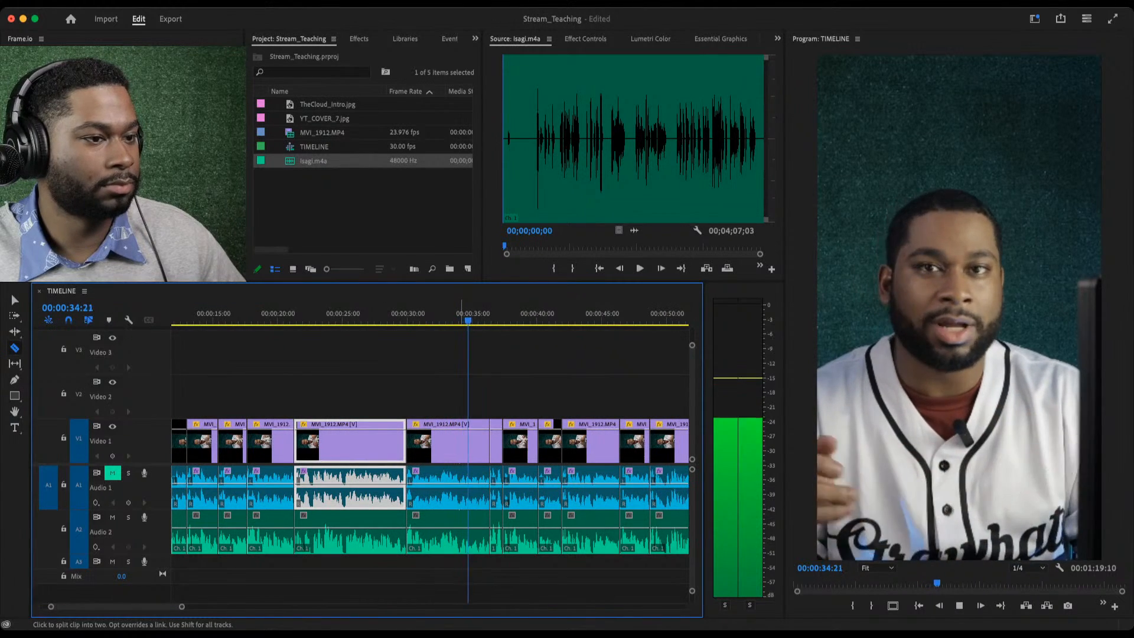
{"action": "left_click", "coordinate": [14, 300]}
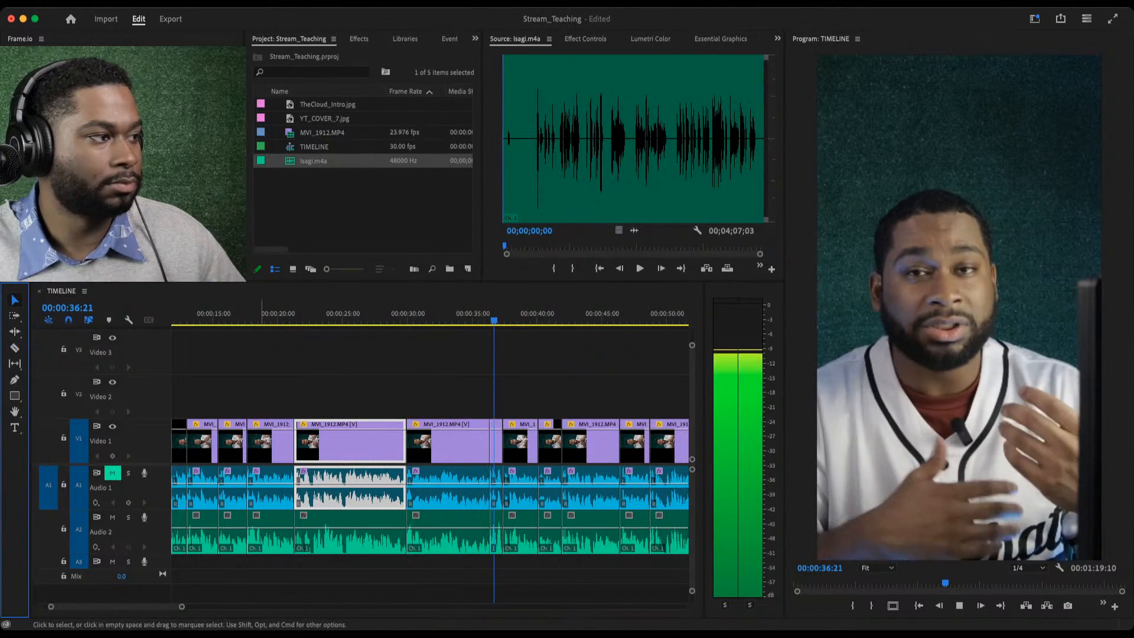
{"action": "key", "text": "-"}
{"action": "key", "text": "="}
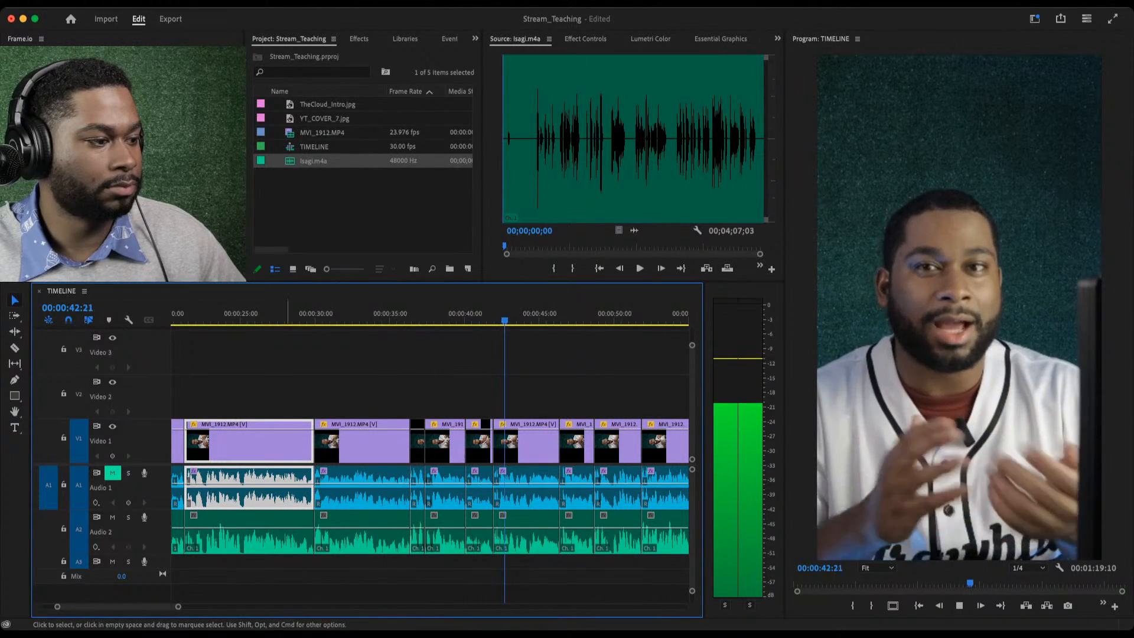
{"action": "key", "text": "-"}
{"action": "key", "text": "-"}
{"action": "key", "text": "-"}
{"action": "key", "text": "-"}
{"action": "key", "text": "="}
{"action": "key", "text": "="}
{"action": "key", "text": "="}
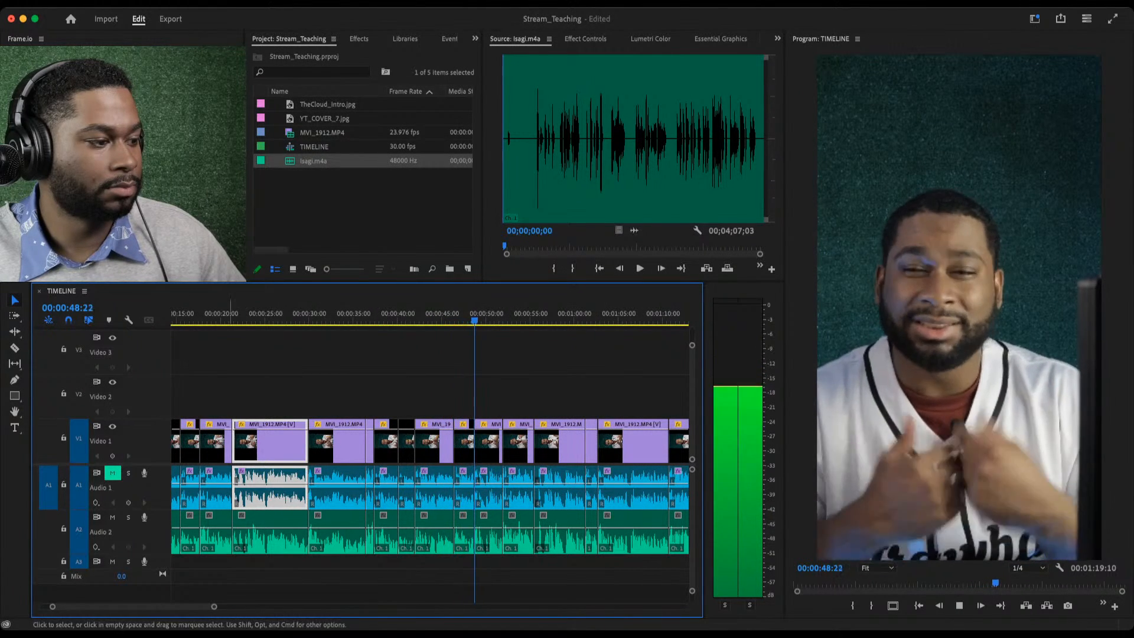
Replay the cut after 00:00:48 and ripple trim the end of the preceding clip to 00:00:48:17.
{"action": "key", "text": "space"}
{"action": "key", "text": "="}
{"action": "key", "text": "="}
{"action": "key", "text": "="}
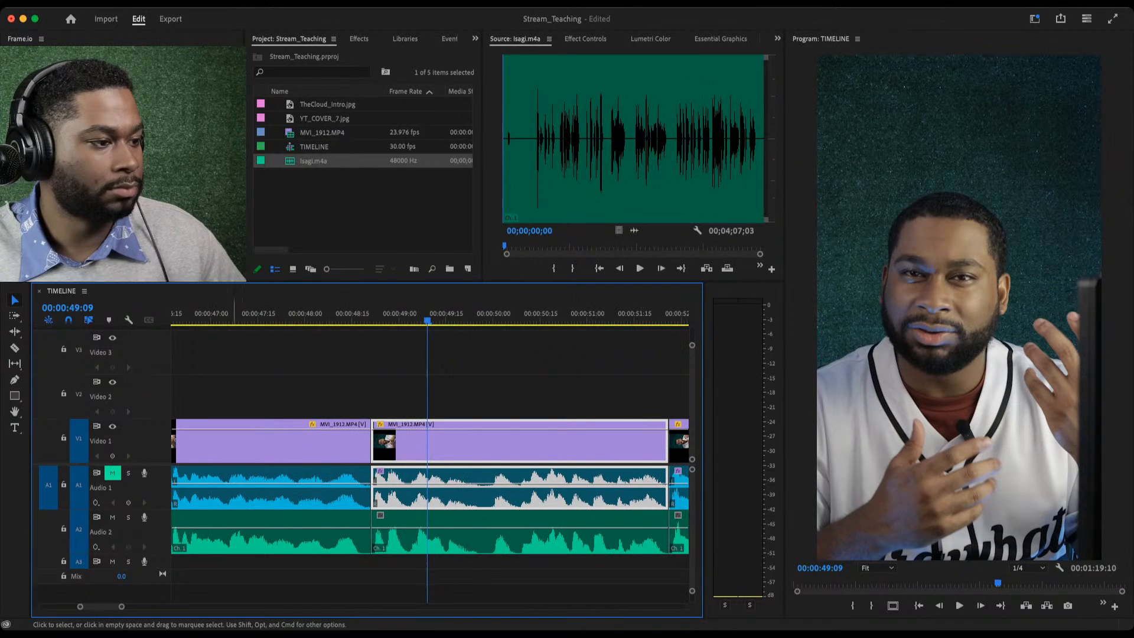
{"action": "left_click_drag", "start_coordinate": [329, 313], "coordinate": [292, 313]}
{"action": "key", "text": "space"}
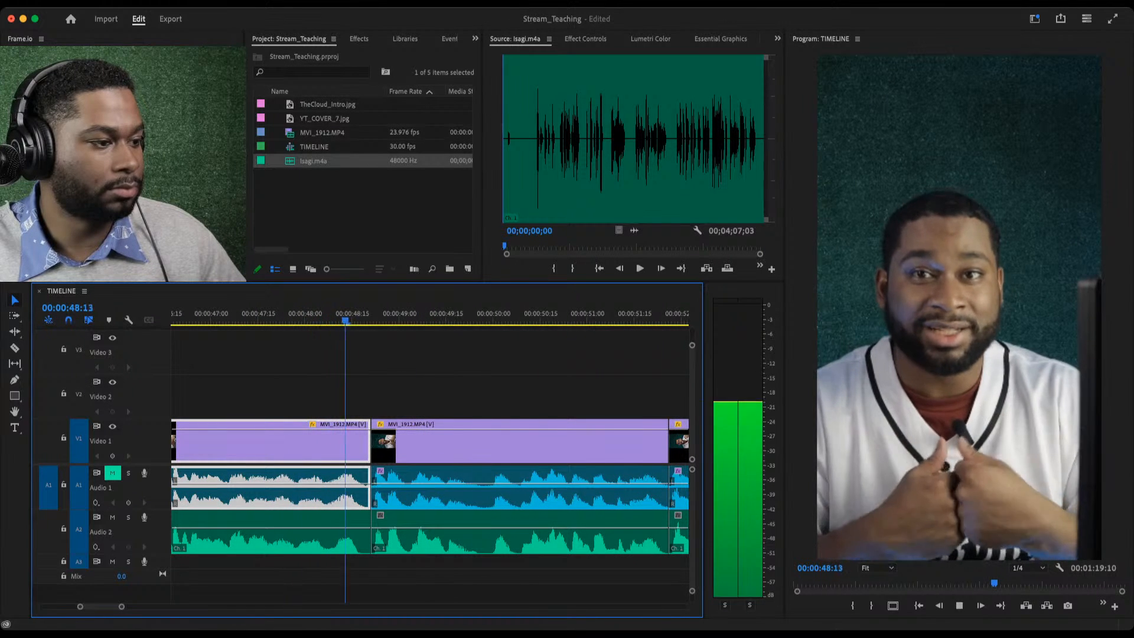
{"action": "key", "text": "space"}
{"action": "key", "text": "w"}
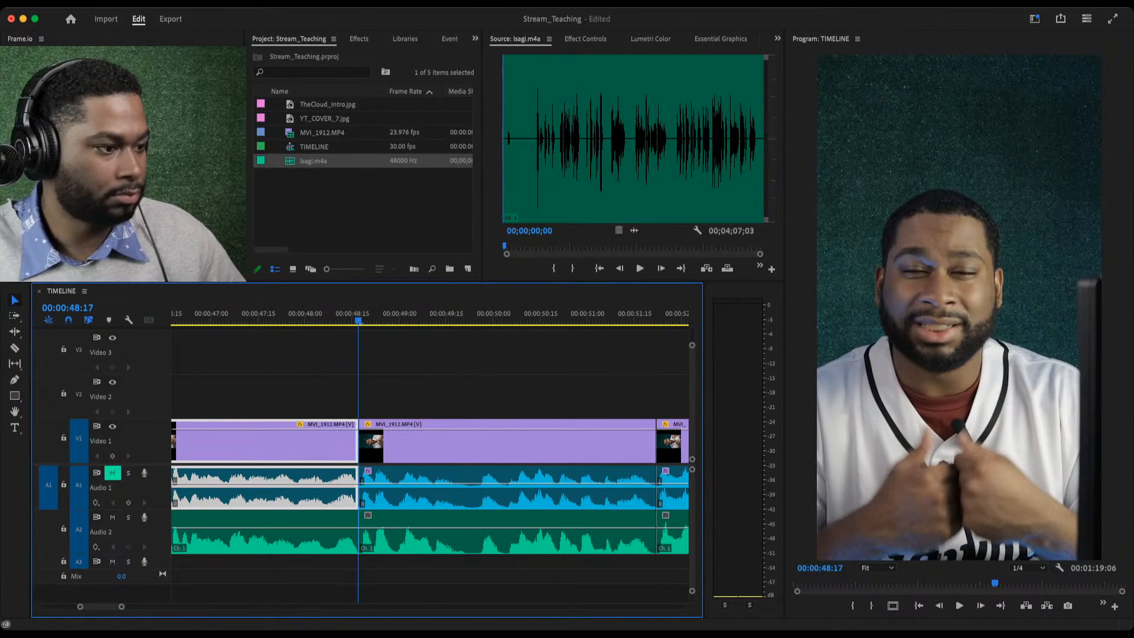
Play the edit across the 00:00:48:17 cut and on to about 00:00:57 to check the pacing of the following clips.
{"action": "key", "text": "space"}
{"action": "left_click_drag", "start_coordinate": [291, 313], "coordinate": [228, 313]}
{"action": "key", "text": "space"}
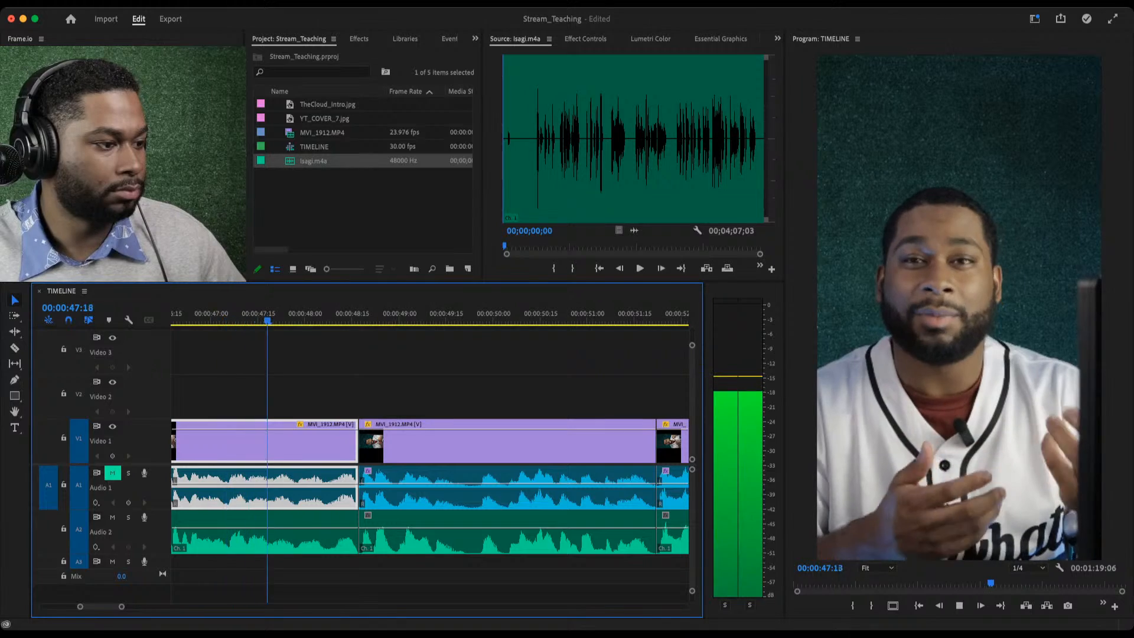
{"action": "key", "text": "minus"}
{"action": "key", "text": "minus"}
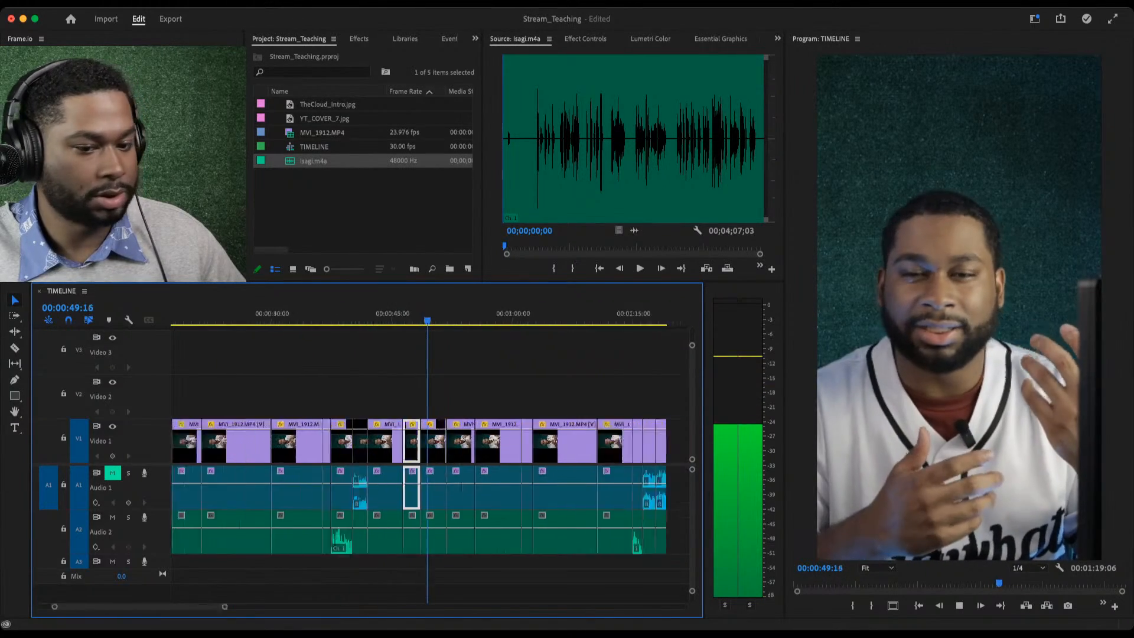
{"action": "key", "text": "equal"}
{"action": "key", "text": "equal"}
{"action": "key", "text": "equal"}
{"action": "key", "text": "minus"}
{"action": "key", "text": "minus"}
{"action": "key", "text": "minus"}
{"action": "key", "text": "minus"}
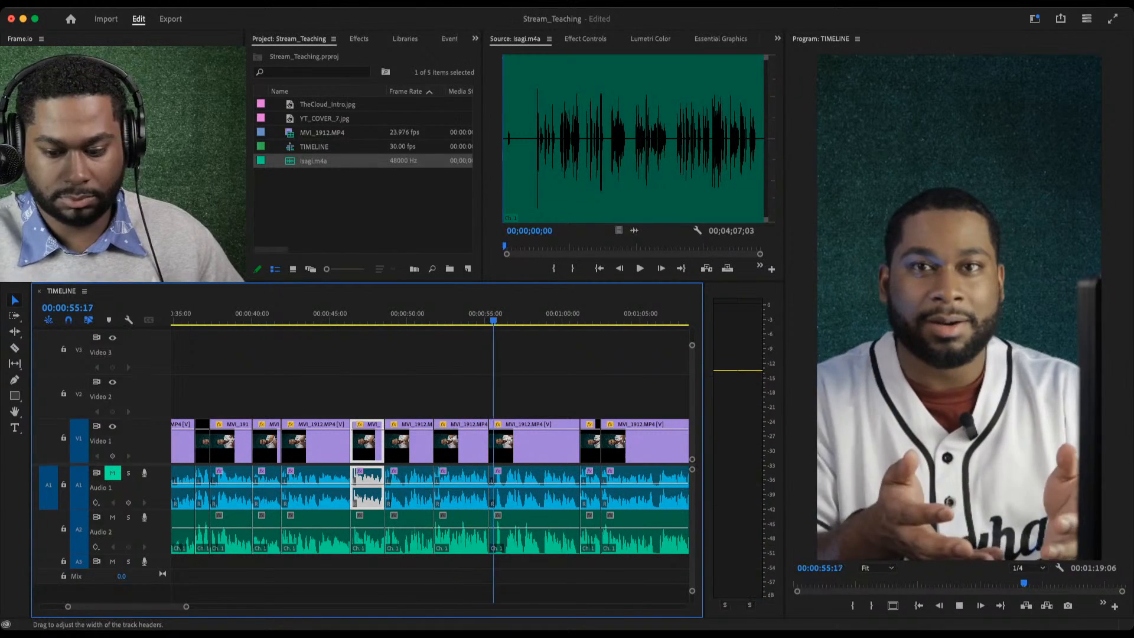
{"action": "key", "text": "space"}
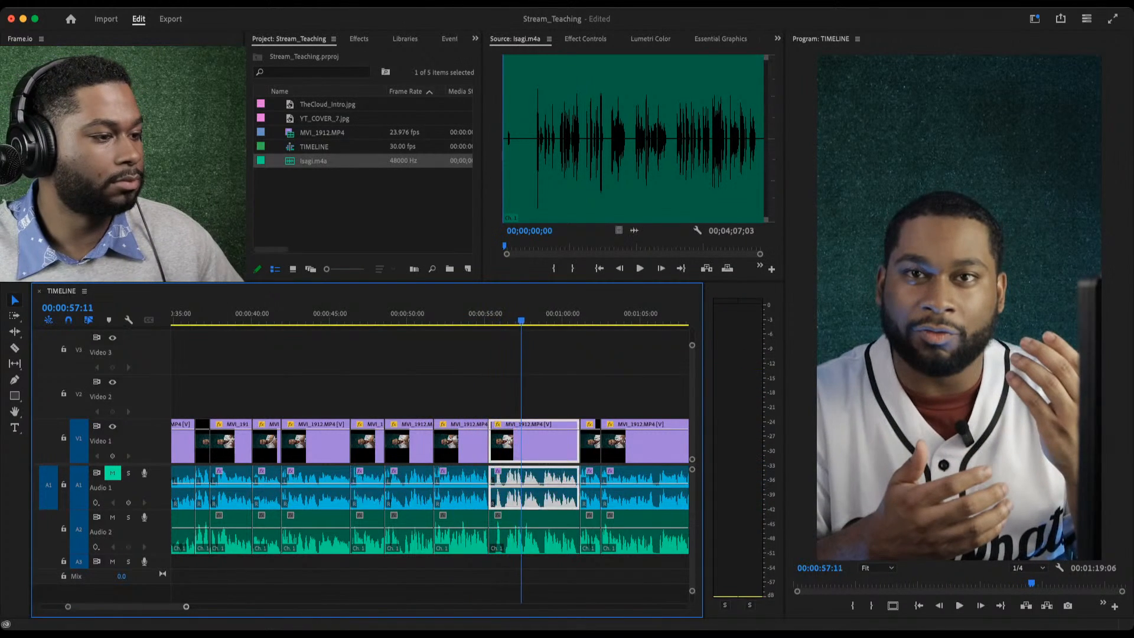
Ripple trim the start of the clip that begins at 00:00:55:08, removing its footage up to 00:00:56:10.
{"action": "key", "text": "equal"}
{"action": "key", "text": "equal"}
{"action": "key", "text": "equal"}
{"action": "left_click", "coordinate": [301, 320]}
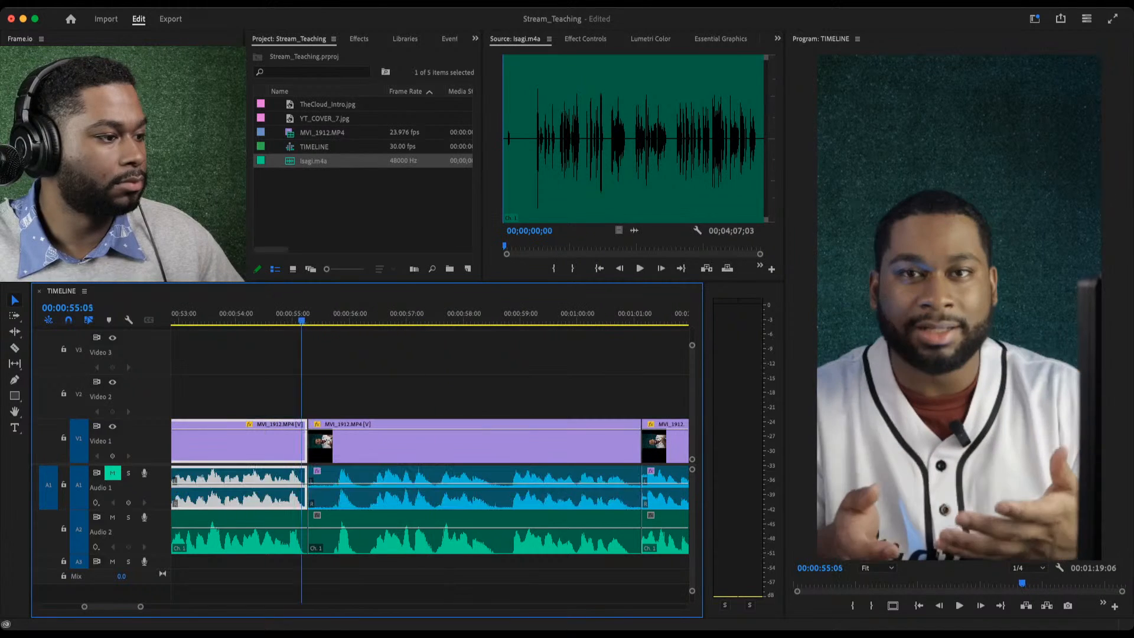
{"action": "key", "text": "space"}
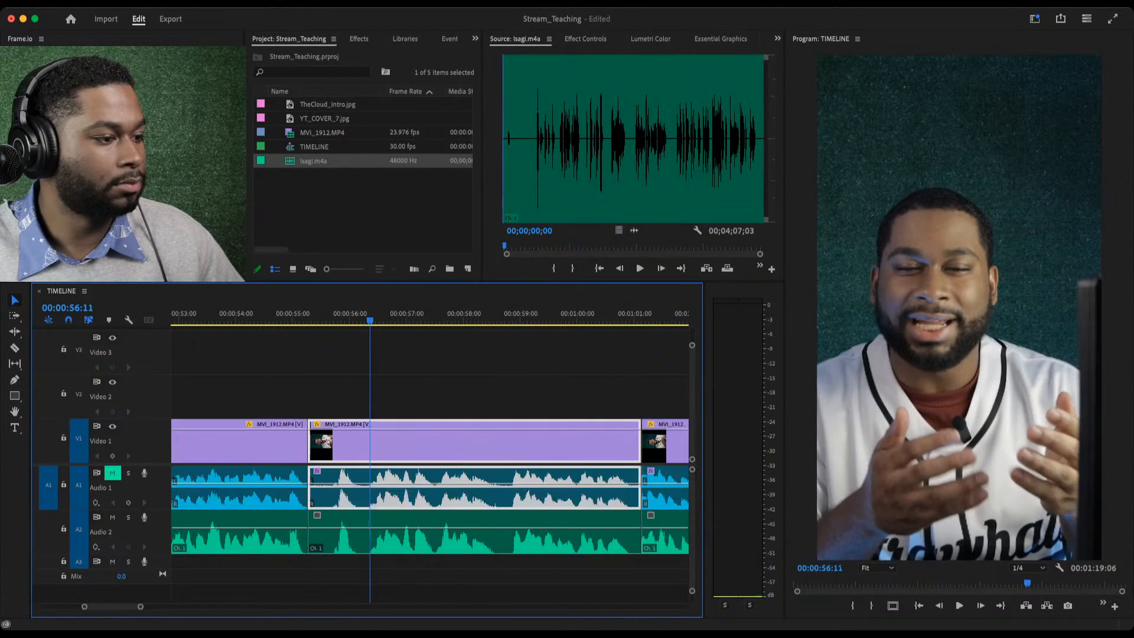
{"action": "key", "text": "Left"}
{"action": "key", "text": "q"}
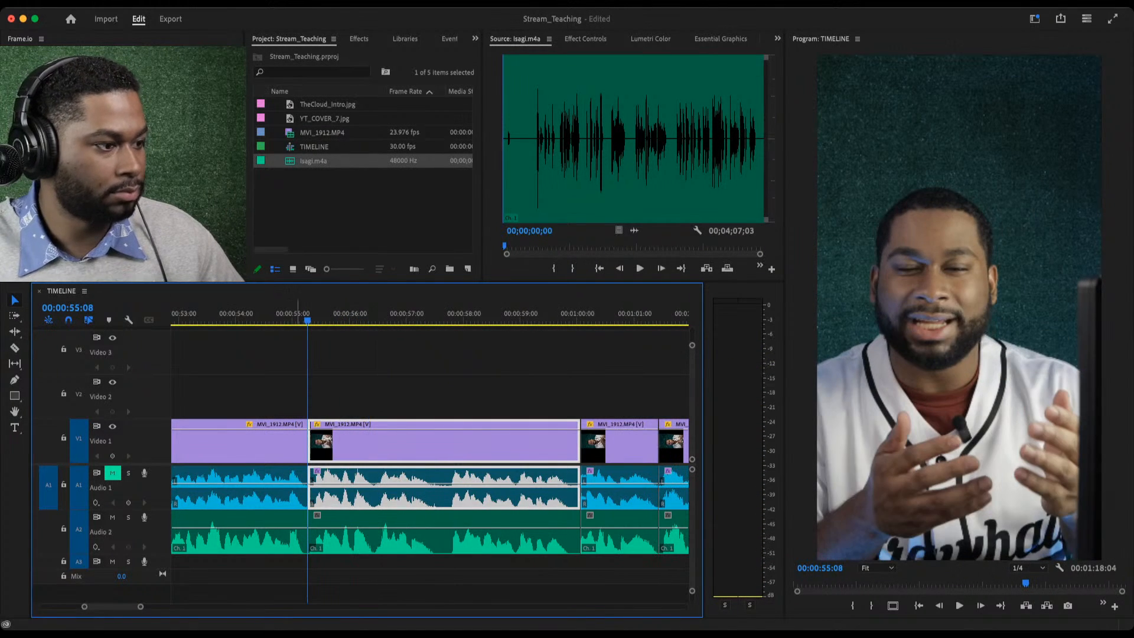
Replay the trimmed cut and split the clip across all tracks at the pause at 00:00:57:14 with the Razor tool.
{"action": "left_click", "coordinate": [246, 316]}
{"action": "key", "text": "space"}
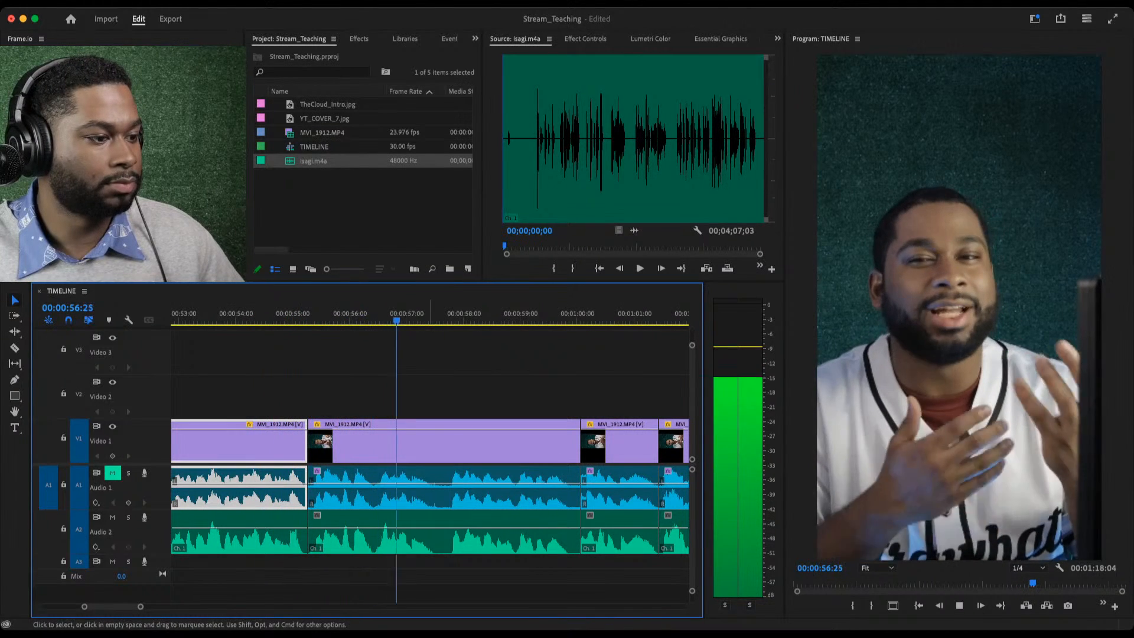
{"action": "key", "text": "space"}
{"action": "key", "text": "c"}
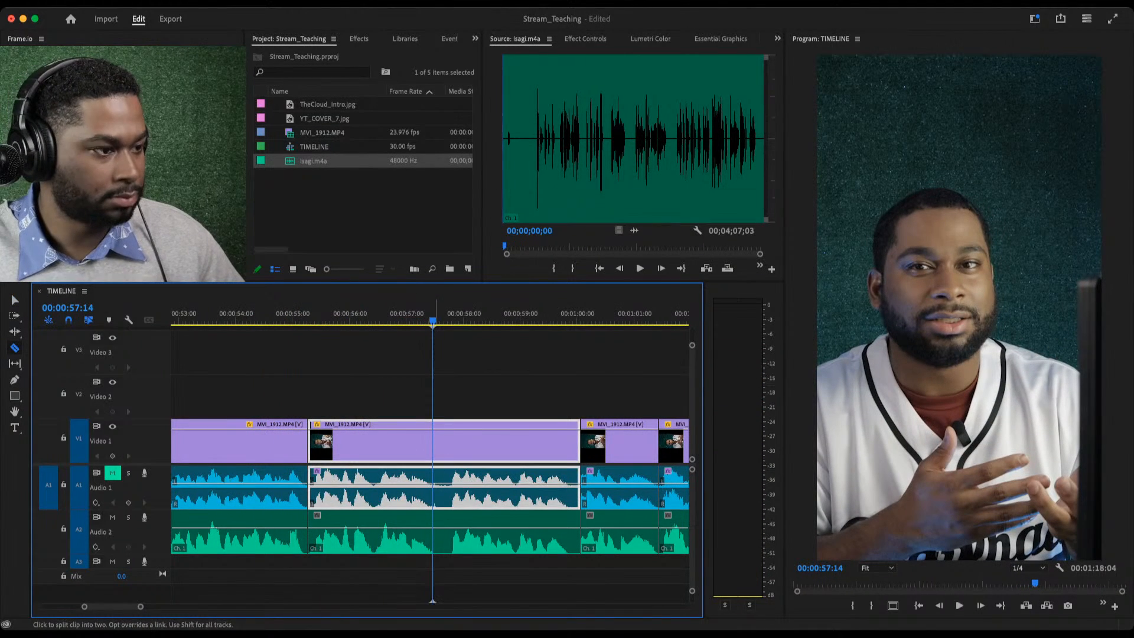
{"action": "left_click", "coordinate": [434, 441], "text": "shift"}
Ripple trim about nine frames off the start of the clip that begins at the 00:00:57:14 cut.
{"action": "key", "text": "space"}
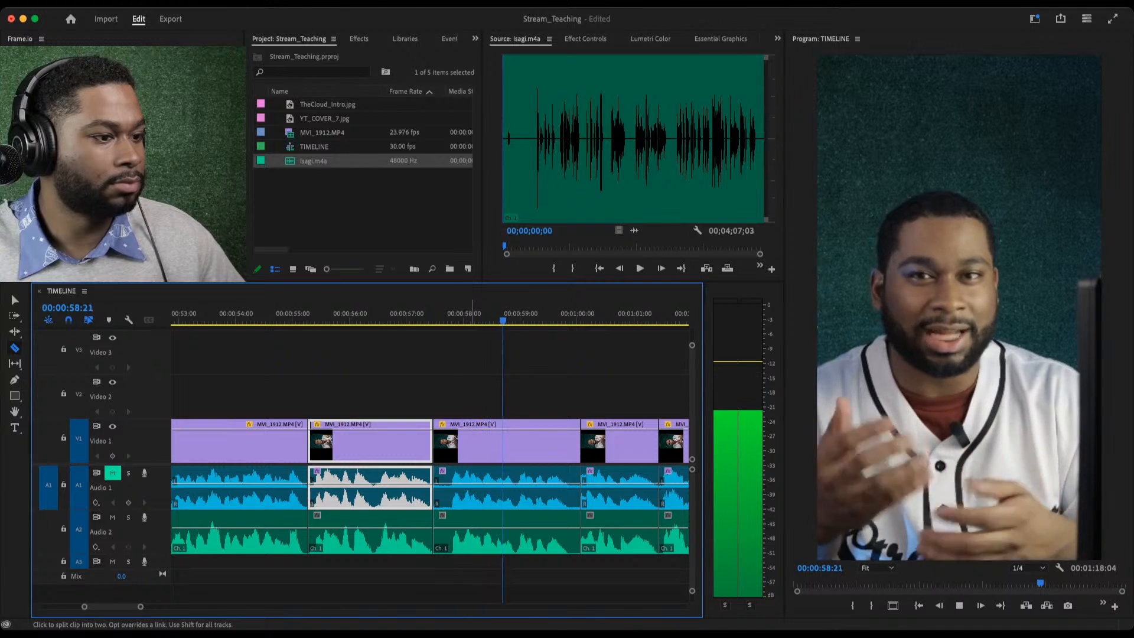
{"action": "key", "text": "space"}
{"action": "left_click", "coordinate": [426, 313]}
{"action": "key", "text": "space"}
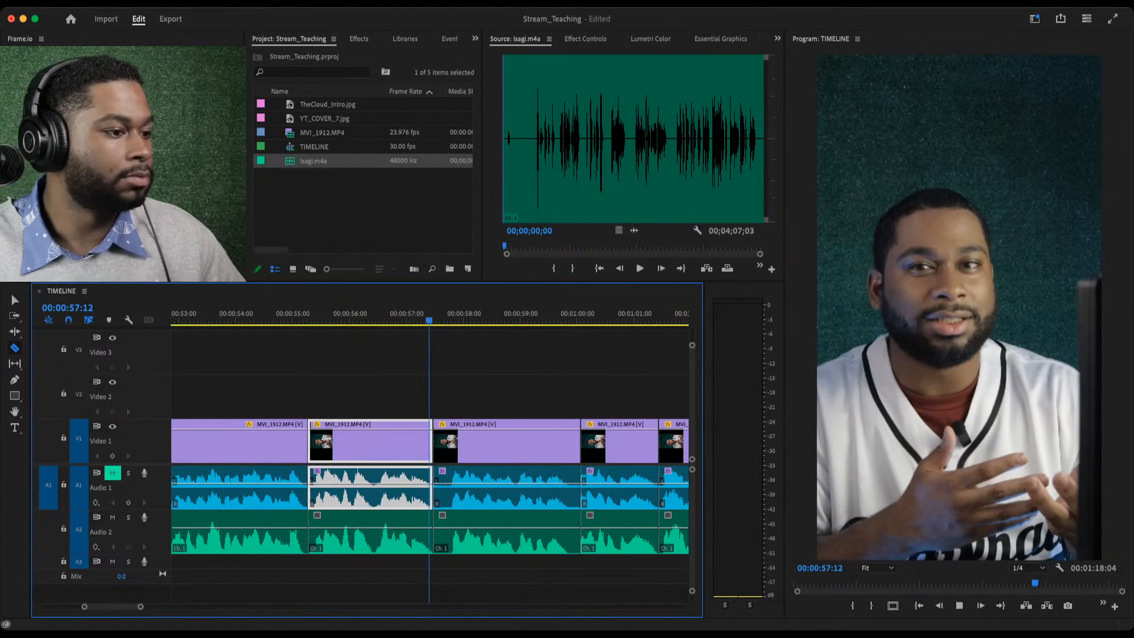
{"action": "key", "text": "space"}
{"action": "key", "text": "q"}
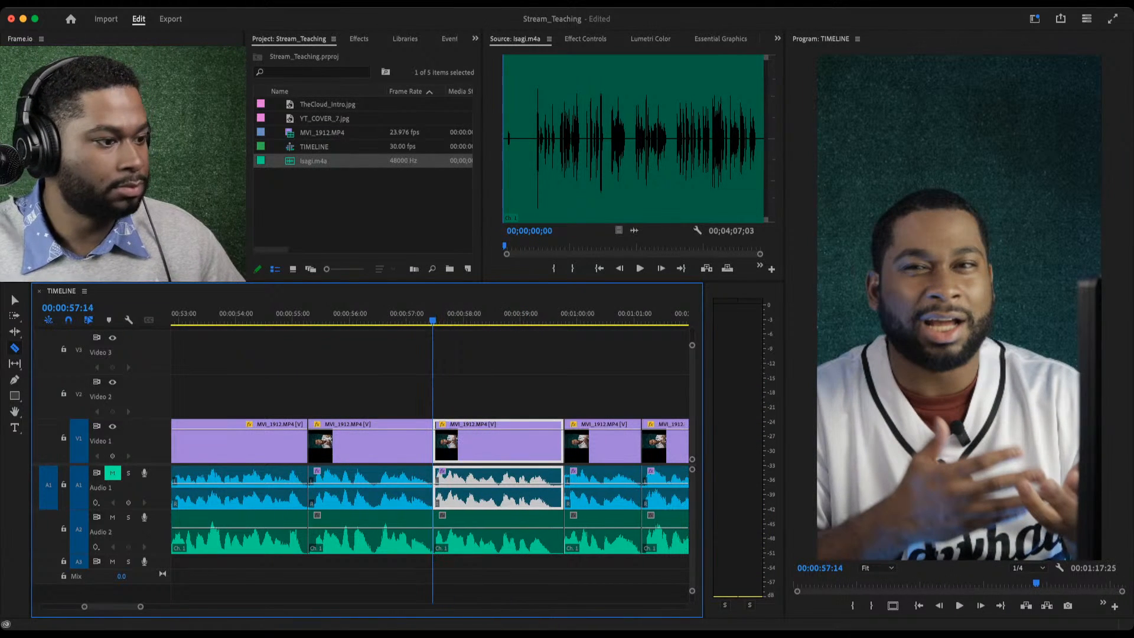
Ripple trim the ends of the two clips after the 00:00:57:14 cut, to 00:00:59:17 and 00:01:00:27 respectively.
{"action": "left_click", "coordinate": [395, 314]}
{"action": "key", "text": "space"}
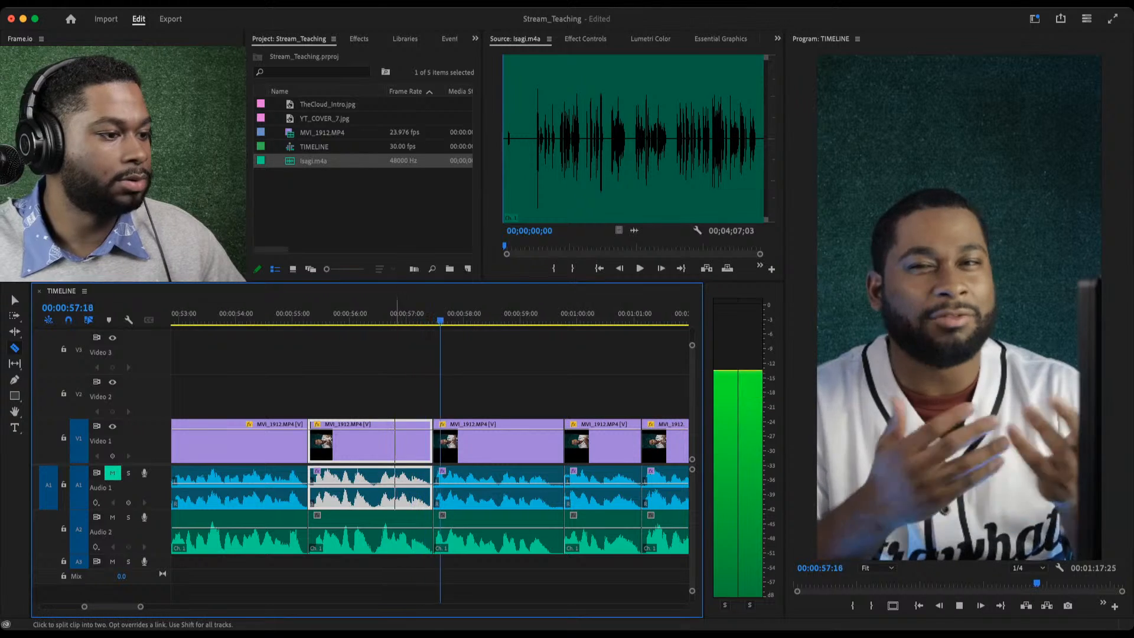
{"action": "key", "text": "space"}
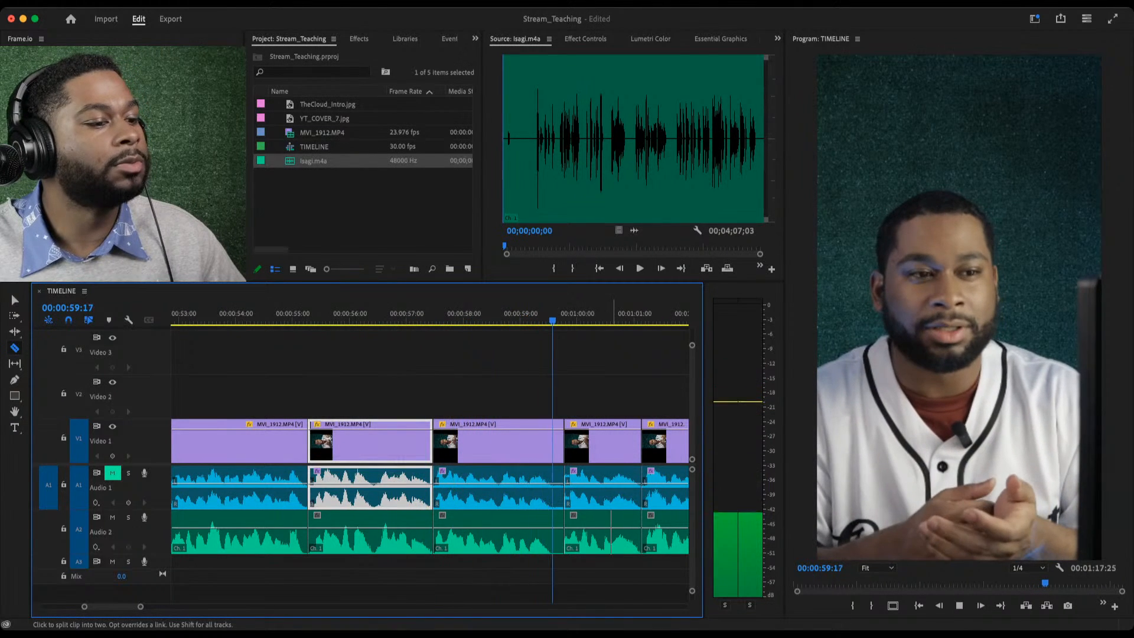
{"action": "key", "text": "w"}
{"action": "key", "text": "space"}
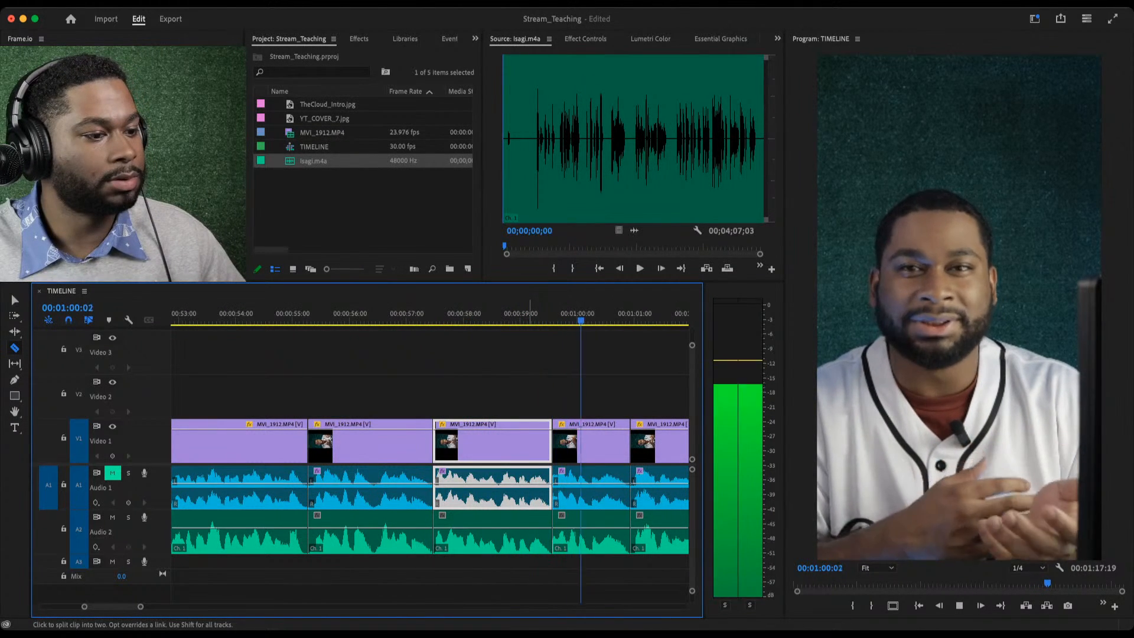
{"action": "key", "text": "space"}
{"action": "key", "text": "w"}
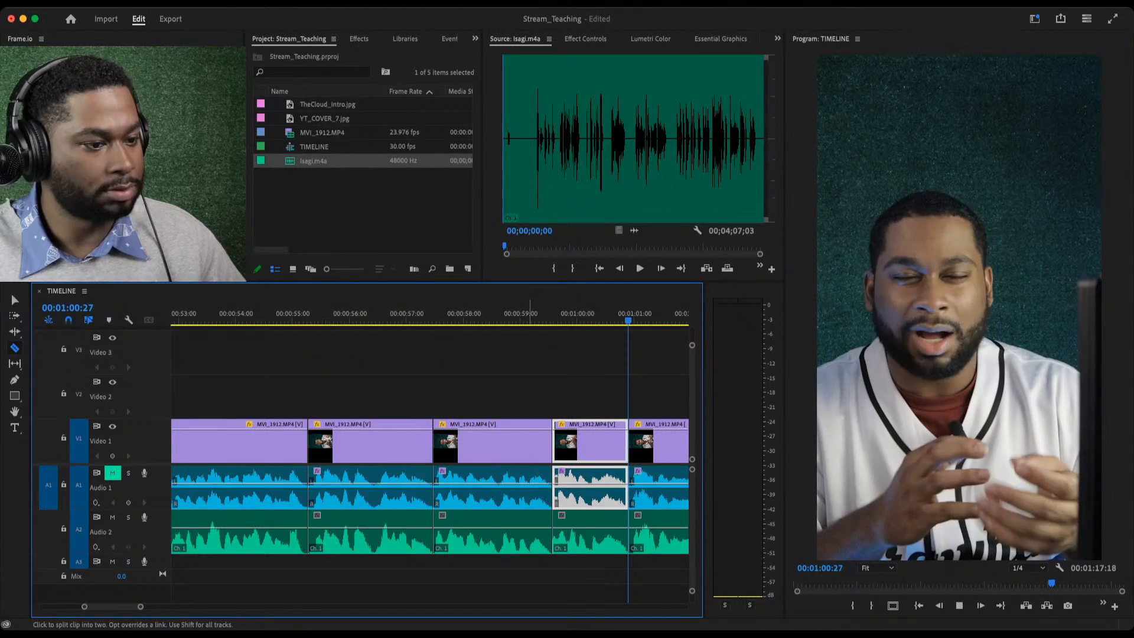
Play the long clip that starts after 00:01:00:27 through to about 00:01:07 to look for pauses.
{"action": "key", "text": "space"}
{"action": "key", "text": "space"}
{"action": "key", "text": "space"}
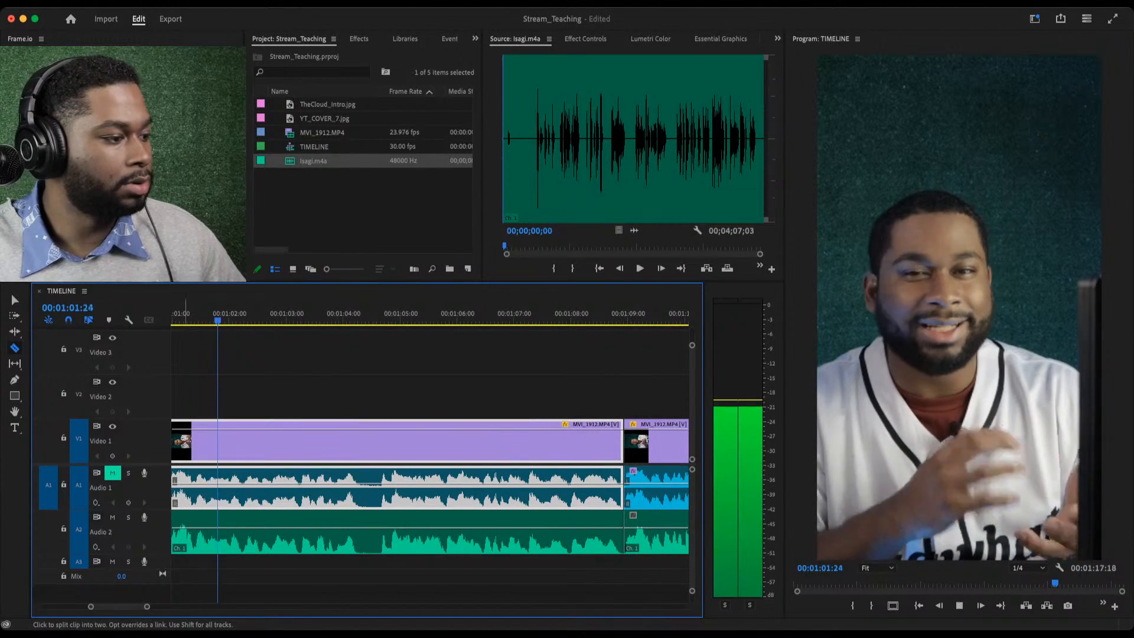
{"action": "key", "text": "minus"}
{"action": "key", "text": "minus"}
{"action": "key", "text": "minus"}
{"action": "key", "text": "minus"}
{"action": "key", "text": "minus"}
{"action": "key", "text": "equal"}
{"action": "key", "text": "equal"}
{"action": "key", "text": "equal"}
{"action": "key", "text": "equal"}
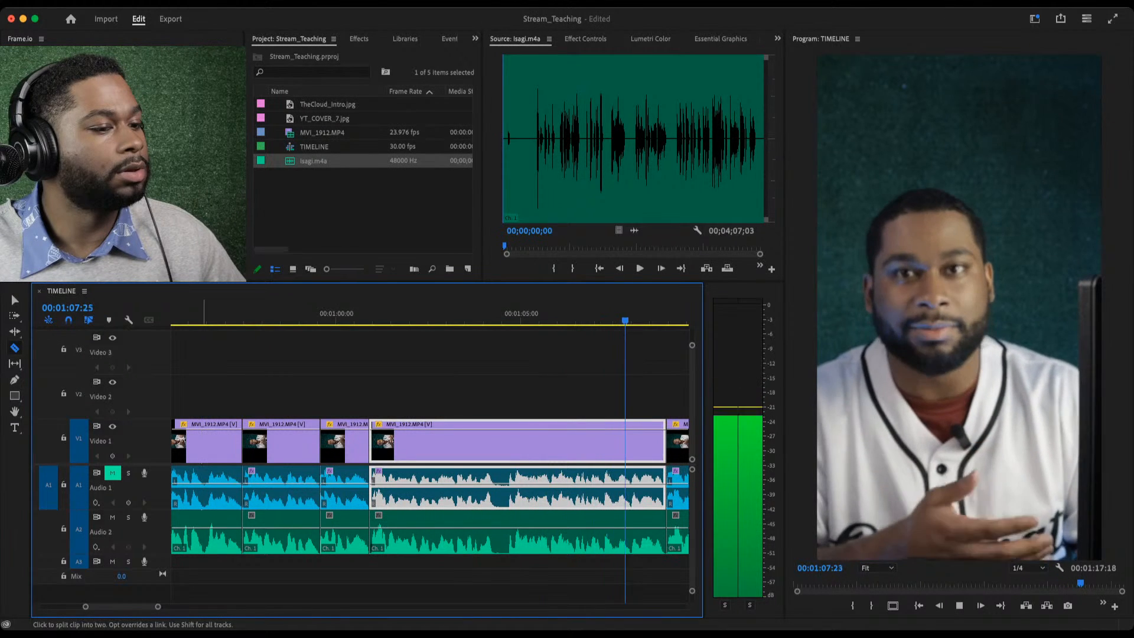
Ripple trim the end of the long clip to 00:01:07:29.
{"action": "key", "text": "space"}
{"action": "left_click_drag", "start_coordinate": [633, 319], "coordinate": [621, 319]}
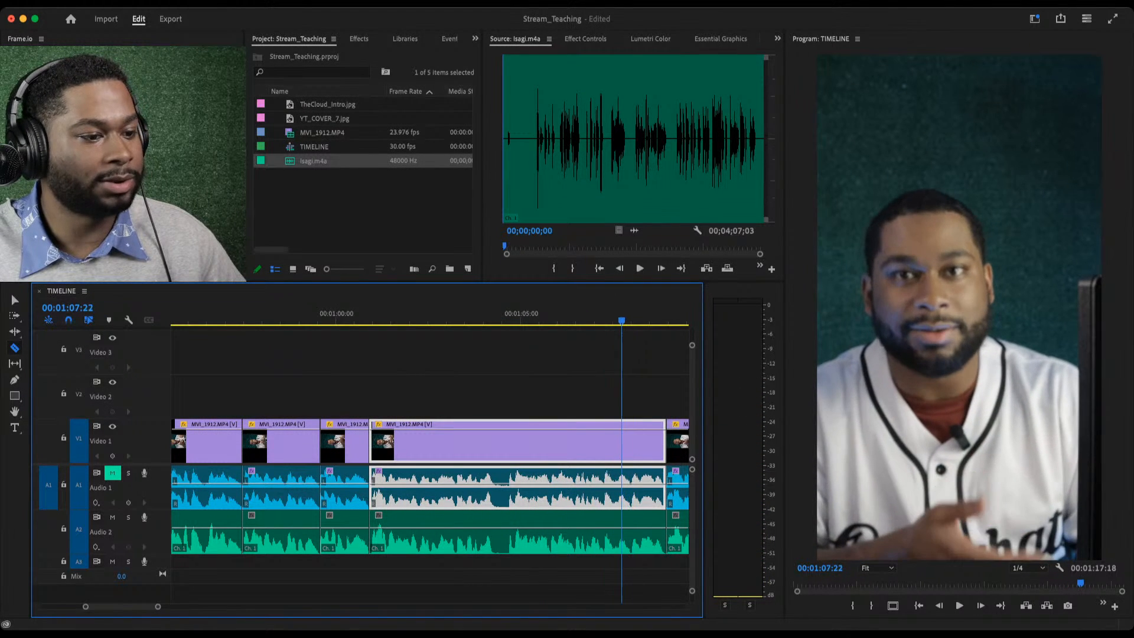
{"action": "key", "text": "space"}
{"action": "key", "text": "space"}
{"action": "key", "text": "w"}
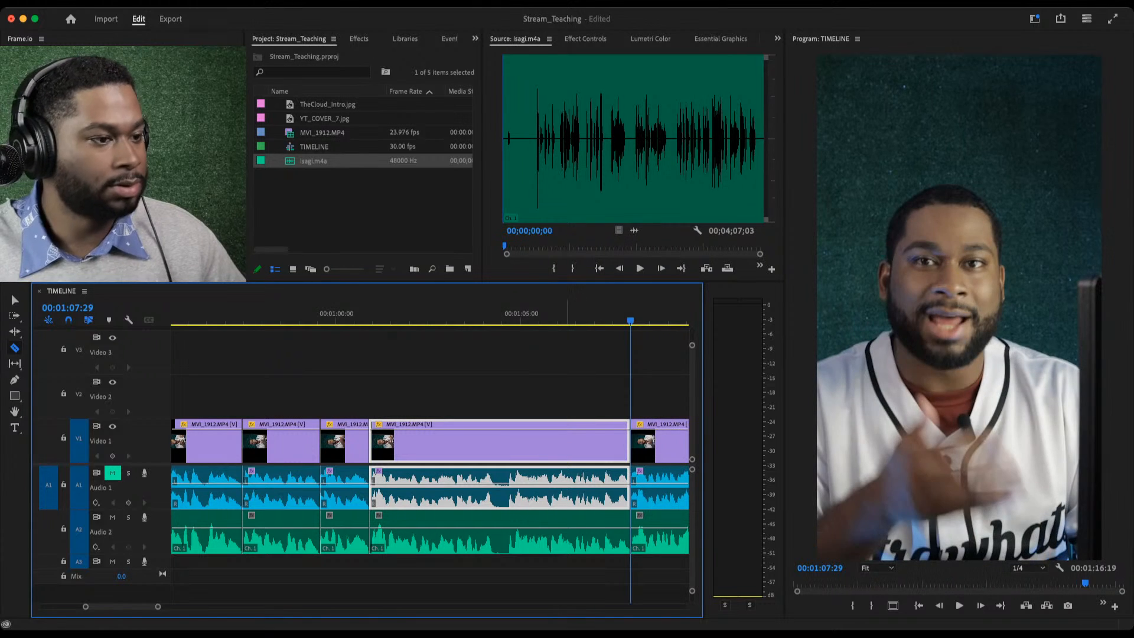
Find the mid-clip pause in the long clip and split it across all tracks at 00:01:04:08.
{"action": "left_click", "coordinate": [446, 314]}
{"action": "key", "text": "space"}
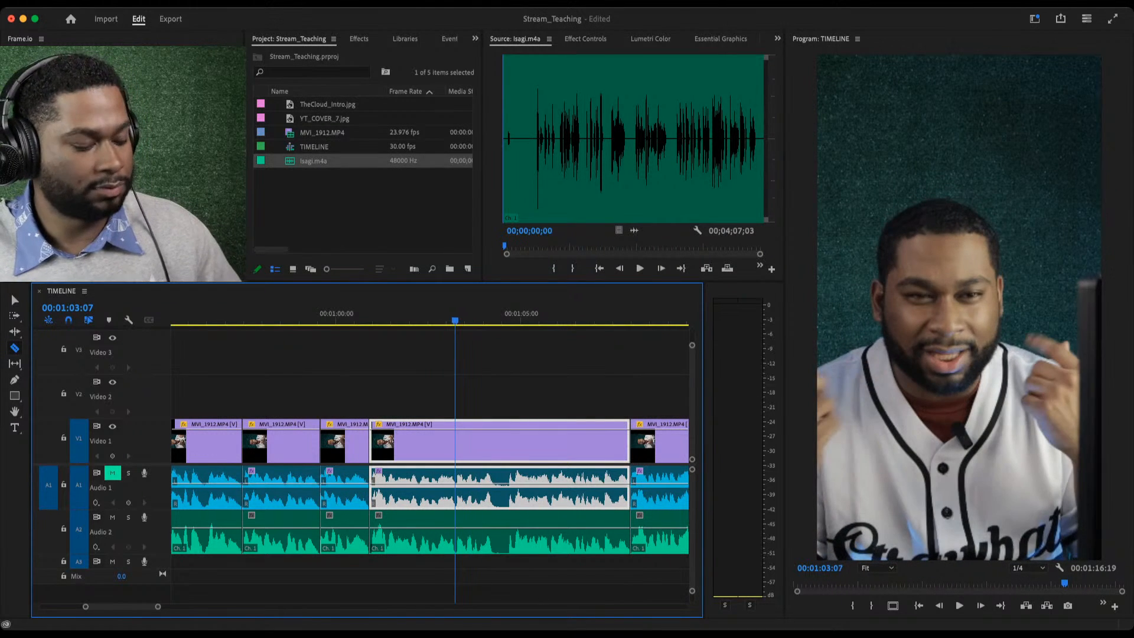
{"action": "key", "text": "space"}
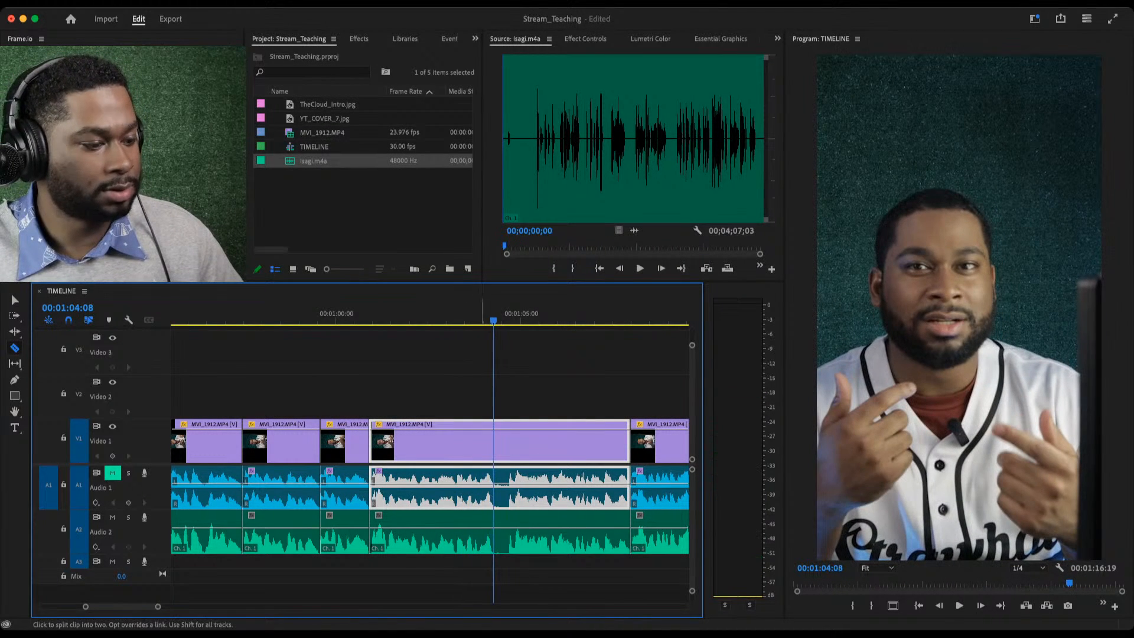
{"action": "key", "text": "super+k"}
Ripple trim the start of the clip after the 00:01:04:08 cut, removing its footage up to 00:01:04:20.
{"action": "key", "text": "space"}
{"action": "key", "text": "space"}
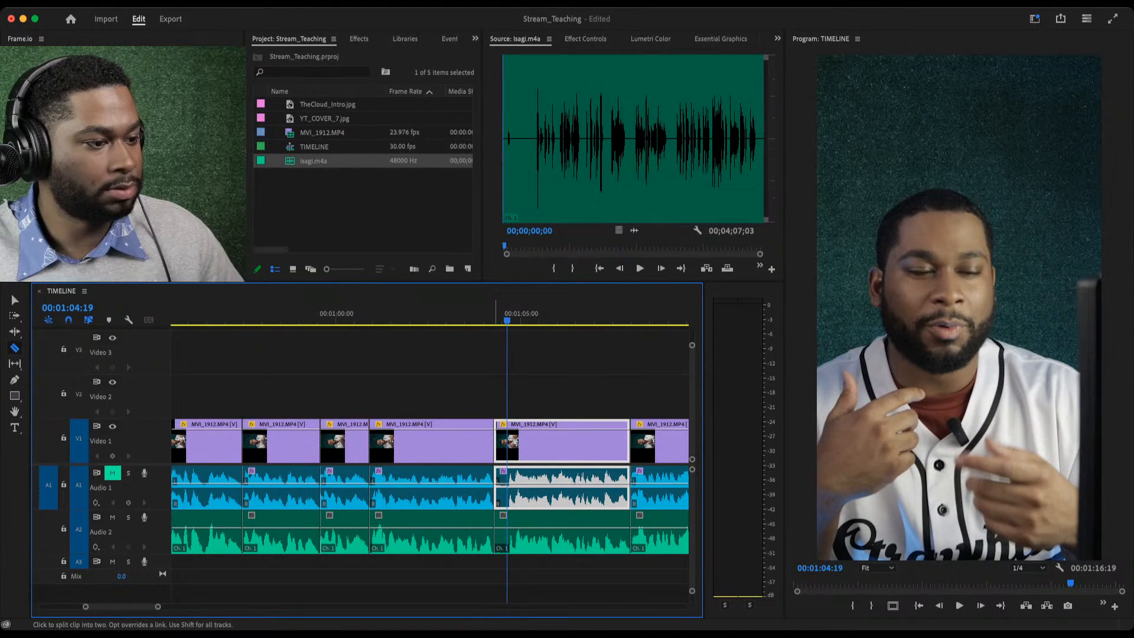
{"action": "key", "text": "Right"}
{"action": "key", "text": "q"}
Replay the 00:01:04:08 cut from 00:01:03:10, review the start of the edit, and save the project.
{"action": "key", "text": "shift+Left"}
{"action": "key", "text": "shift+Left"}
{"action": "key", "text": "shift+Left"}
{"action": "key", "text": "shift+Left"}
{"action": "key", "text": "shift+Left"}
{"action": "key", "text": "shift+Left"}
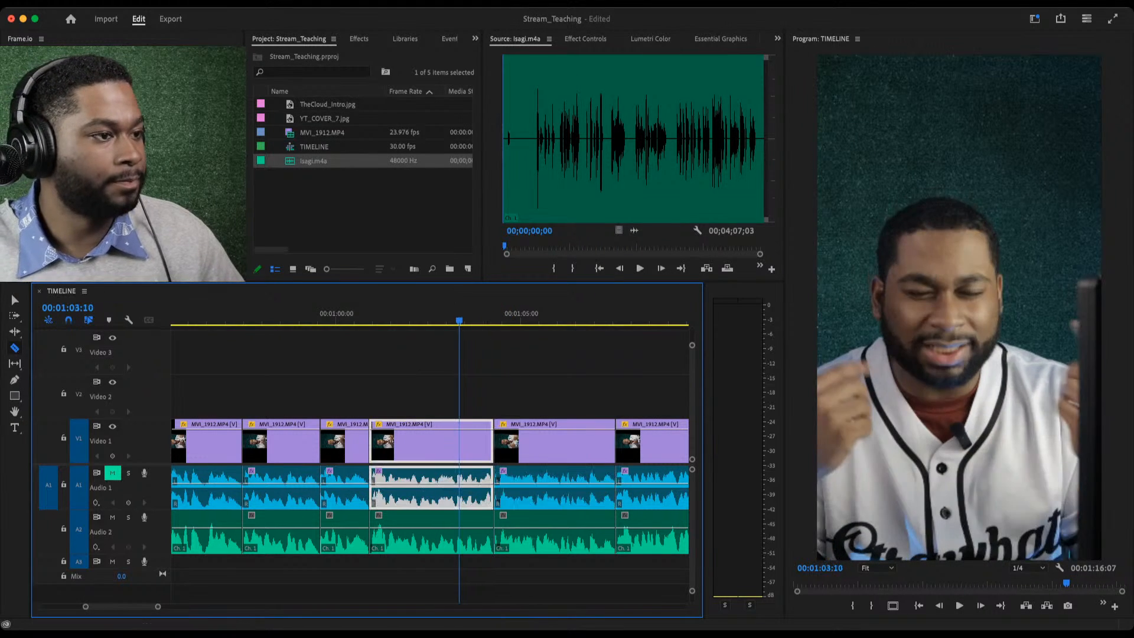
{"action": "key", "text": "space"}
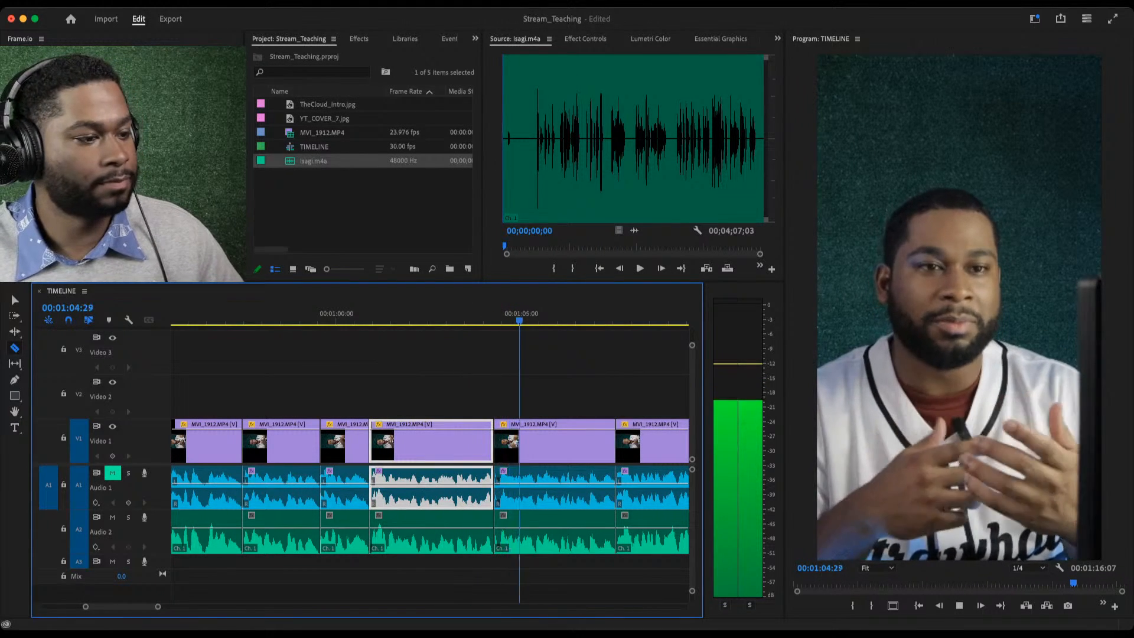
{"action": "key", "text": "minus"}
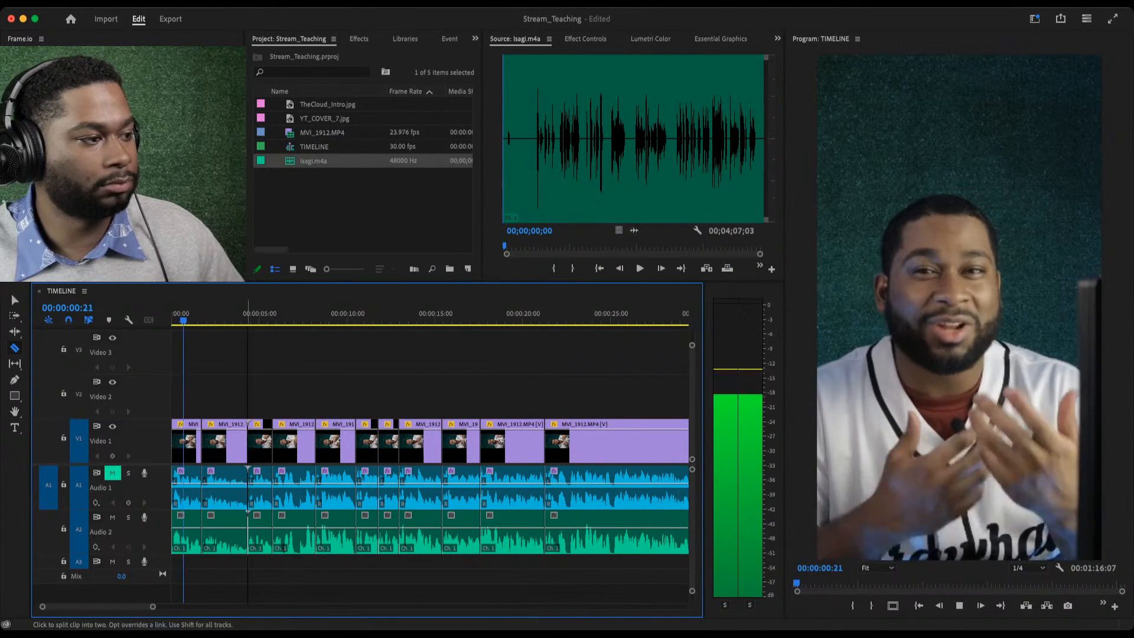
{"action": "key", "text": "super+s"}
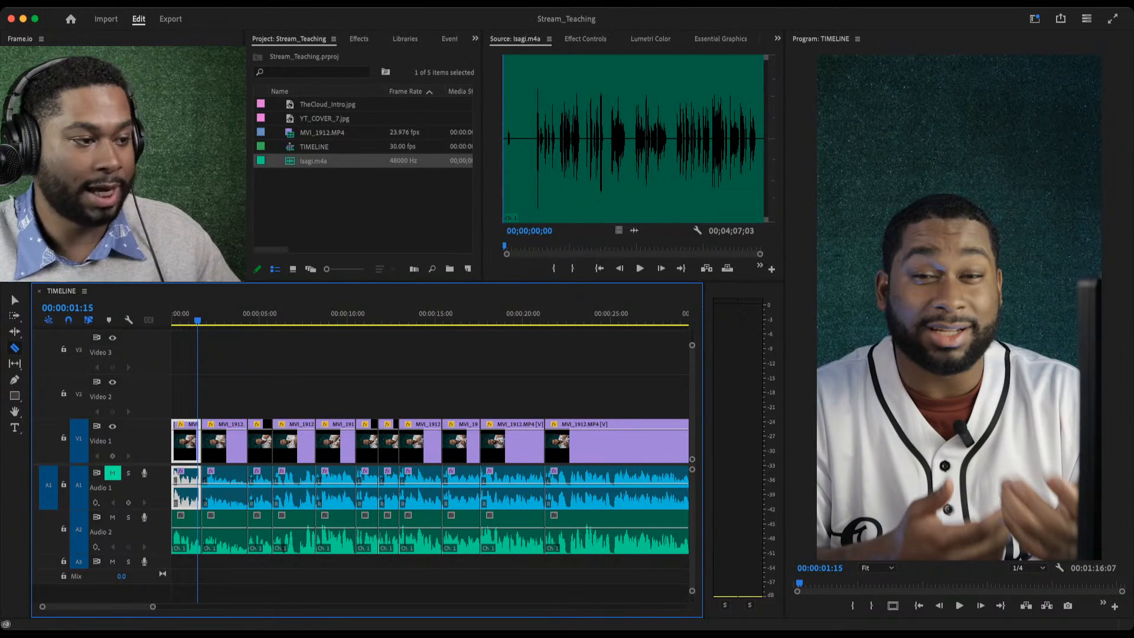
Switch to the Selection tool and play the closing section of the edit to about 00:01:13 to check its cuts.
{"action": "key", "text": "minus"}
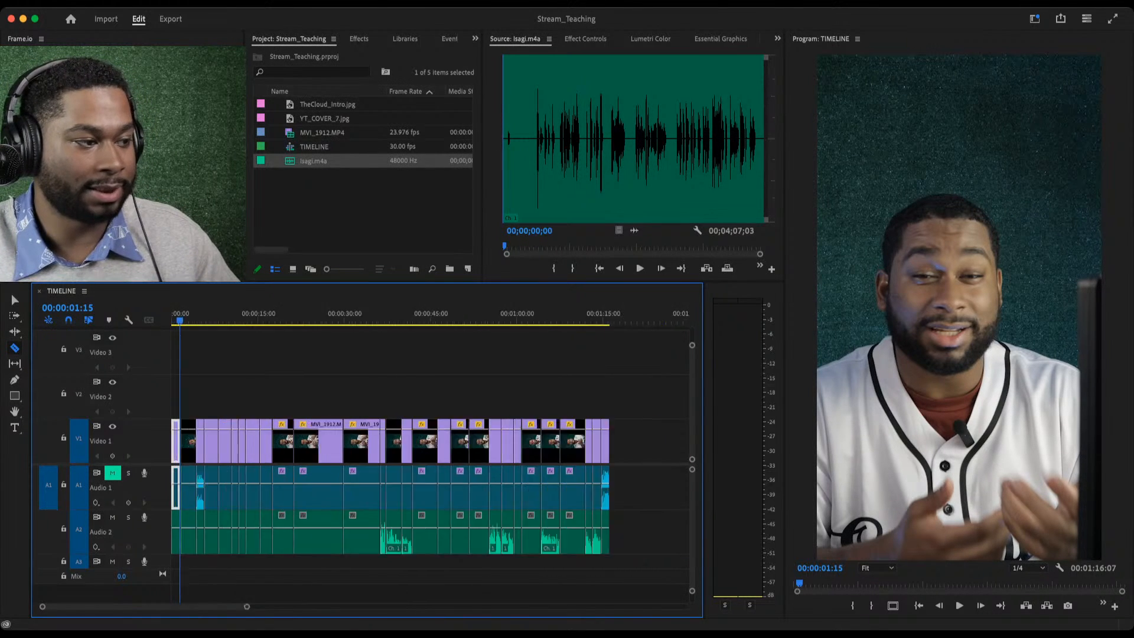
{"action": "key", "text": "minus"}
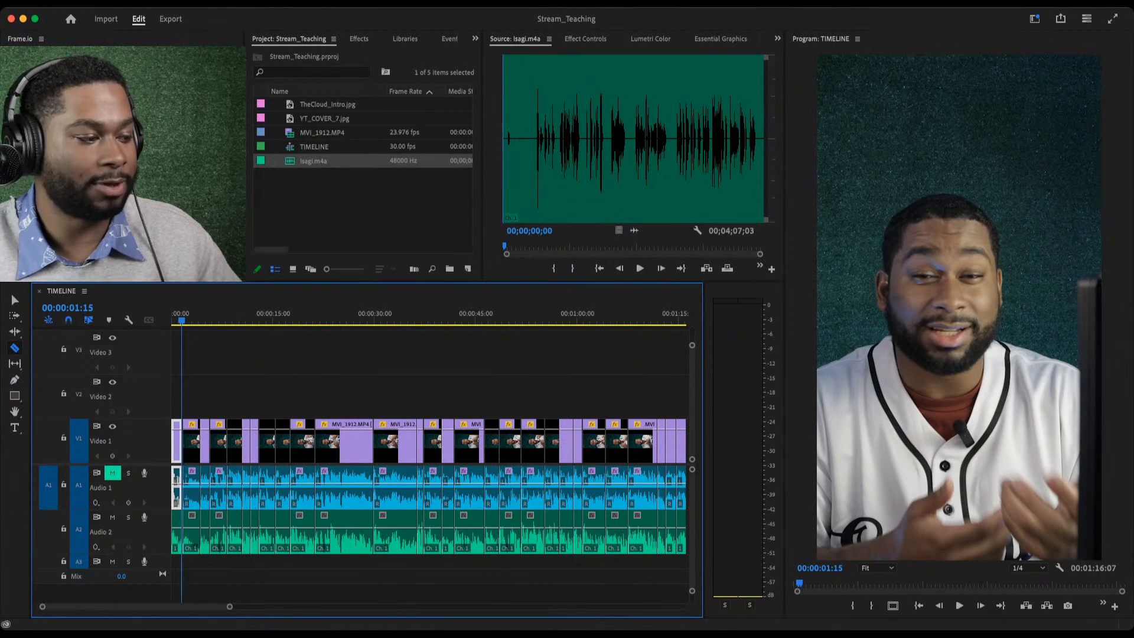
{"action": "key", "text": "v"}
{"action": "scroll", "coordinate": [430, 448], "scroll_direction": "right", "scroll_amount": 3}
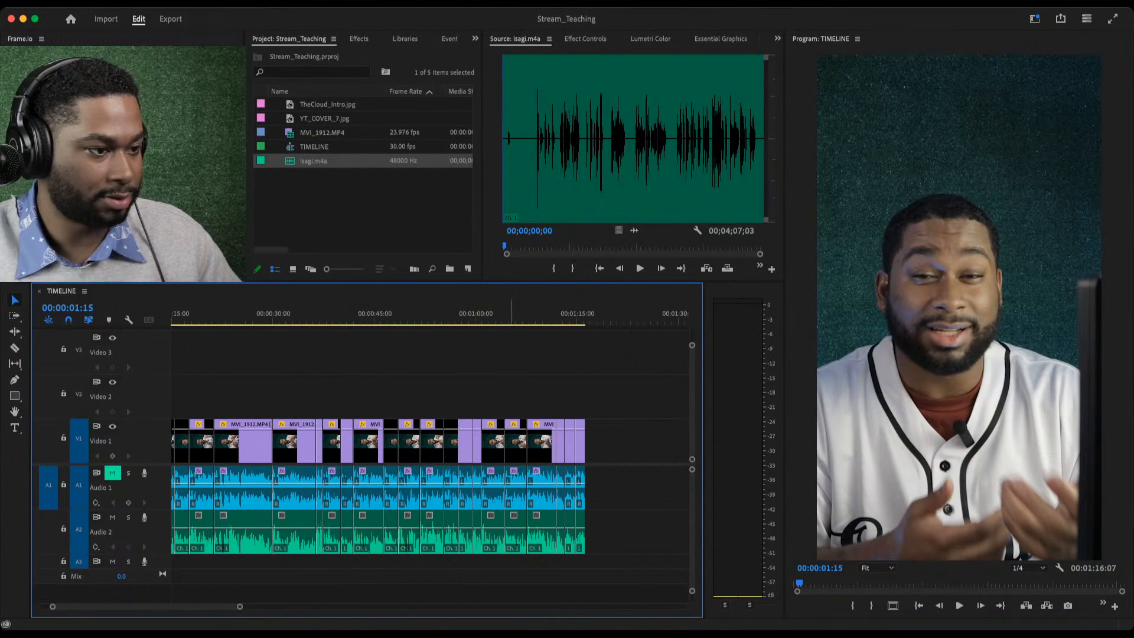
{"action": "left_click", "coordinate": [531, 316]}
{"action": "key", "text": "space"}
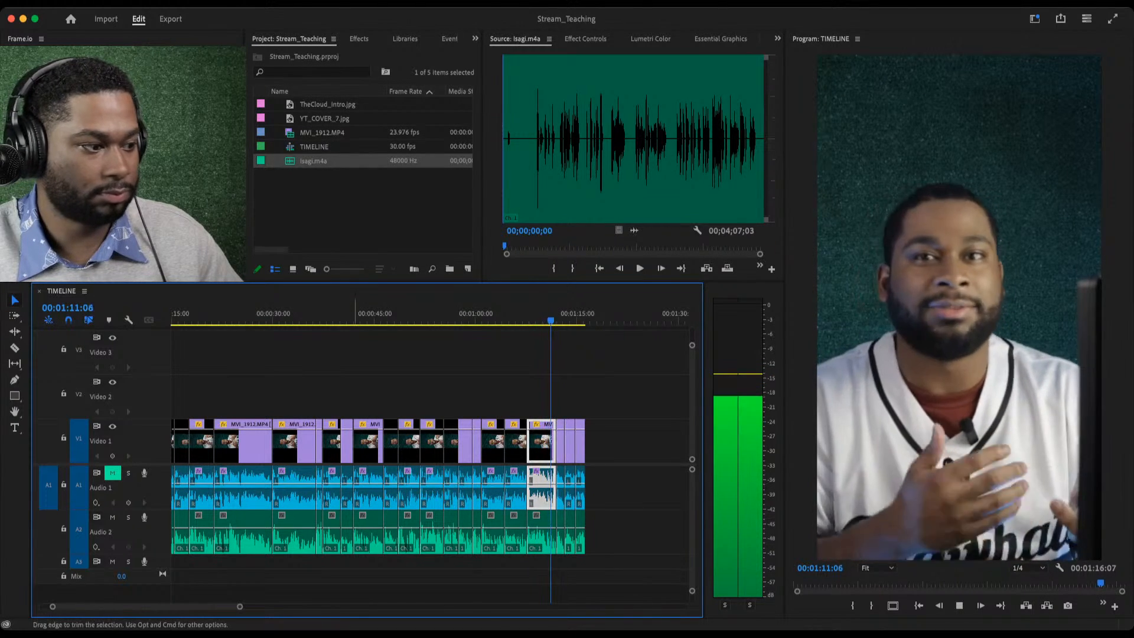
{"action": "key", "text": "="}
{"action": "key", "text": "="}
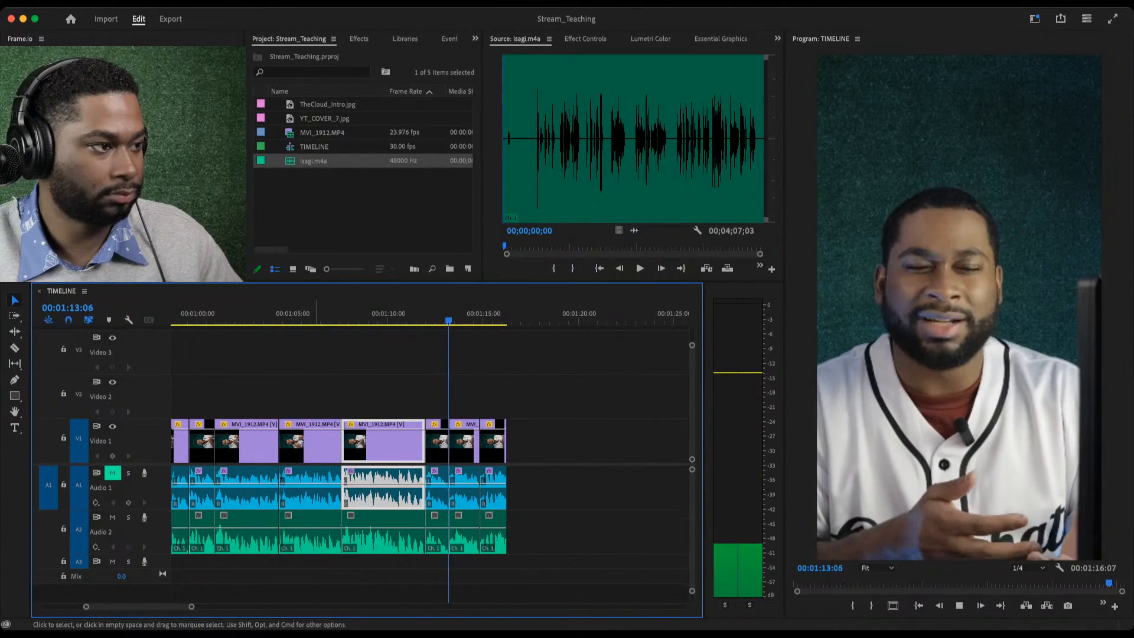
Replay the closing cuts and ripple trim the start of the clip at about 00:01:07:17, removing its footage up to 00:01:08:02.
{"action": "left_click", "coordinate": [307, 315]}
{"action": "key", "text": "space"}
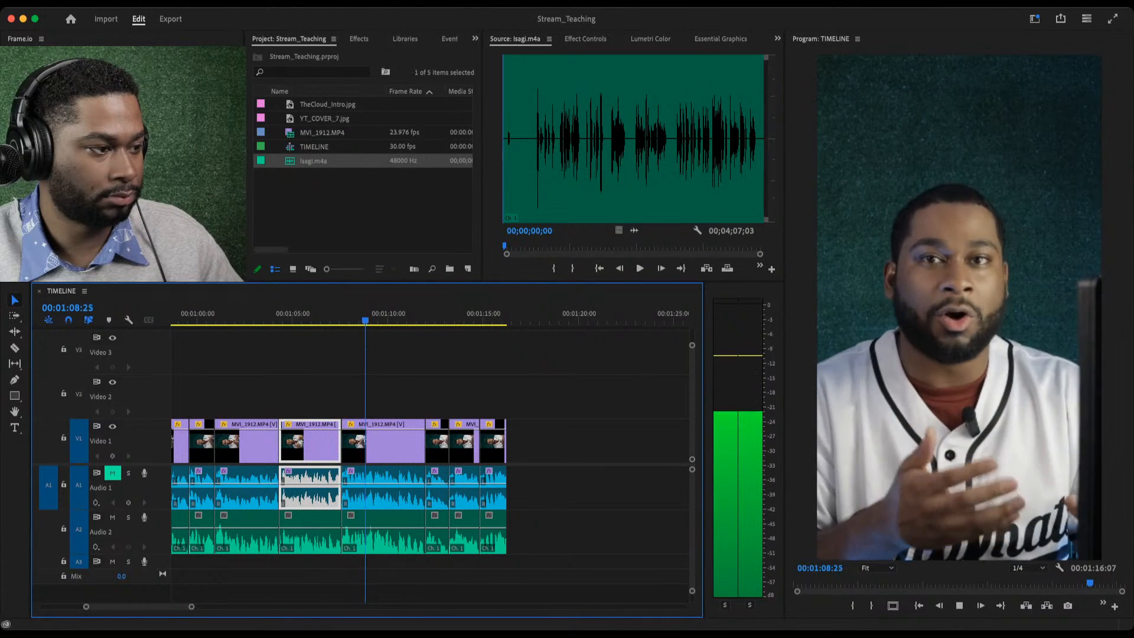
{"action": "key", "text": "space"}
{"action": "key", "text": "space"}
{"action": "key", "text": "space"}
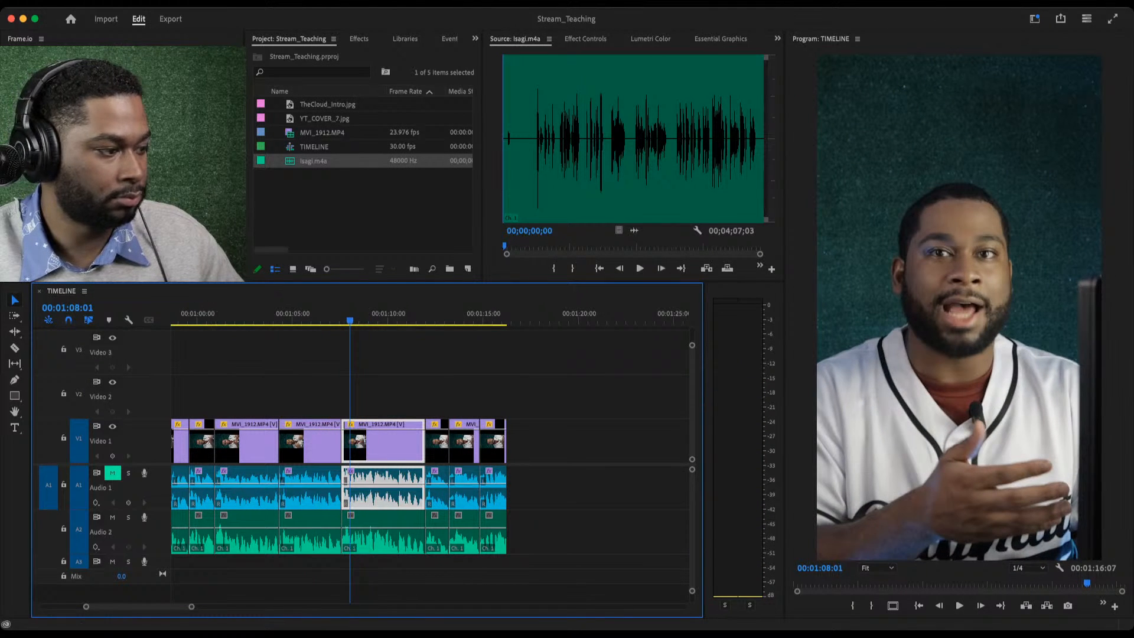
{"action": "key", "text": "="}
{"action": "key", "text": "="}
{"action": "key", "text": "="}
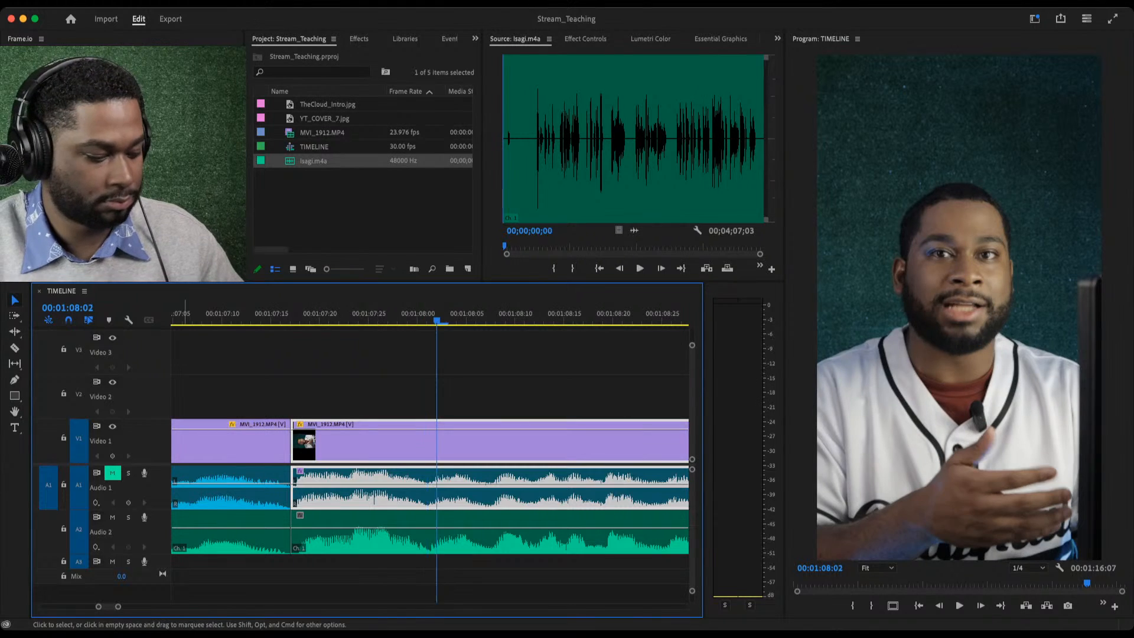
{"action": "key", "text": "q"}
Review the trimmed cut and split the clip after it across all tracks at 00:01:08:22.
{"action": "key", "text": "space"}
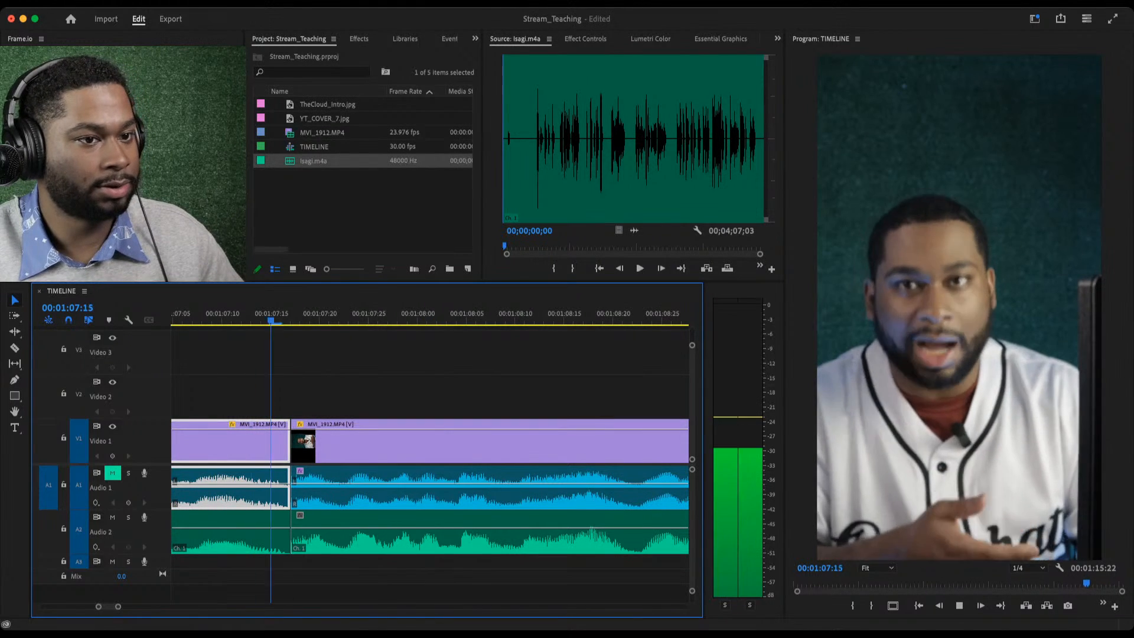
{"action": "key", "text": "-"}
{"action": "key", "text": "-"}
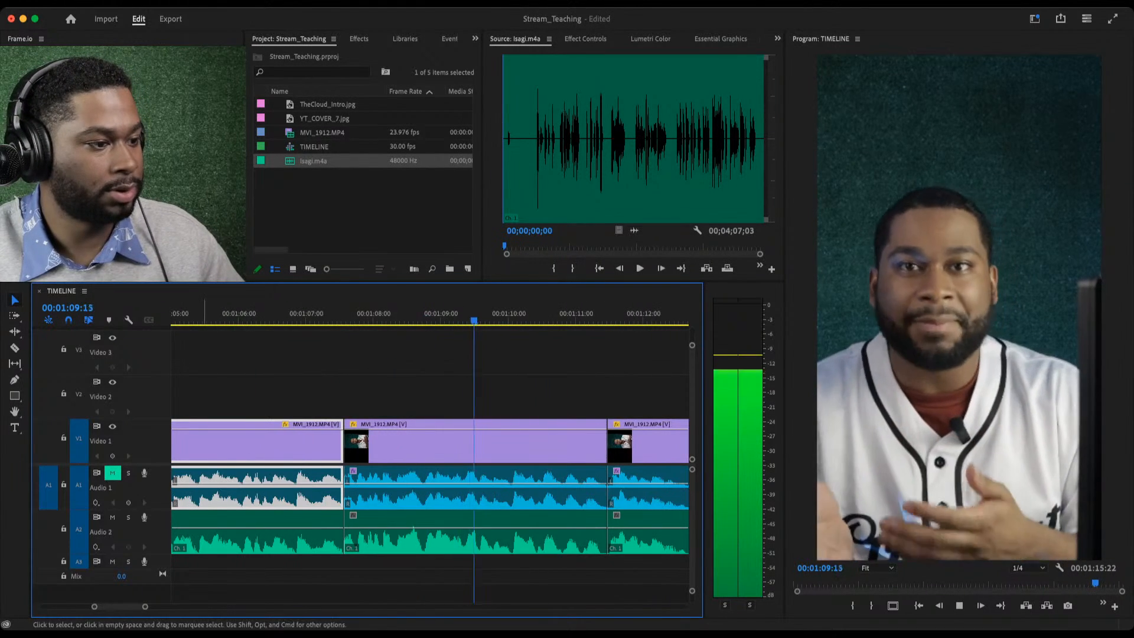
{"action": "key", "text": "space"}
{"action": "left_click", "coordinate": [429, 446]}
{"action": "left_click_drag", "start_coordinate": [304, 313], "coordinate": [297, 313]}
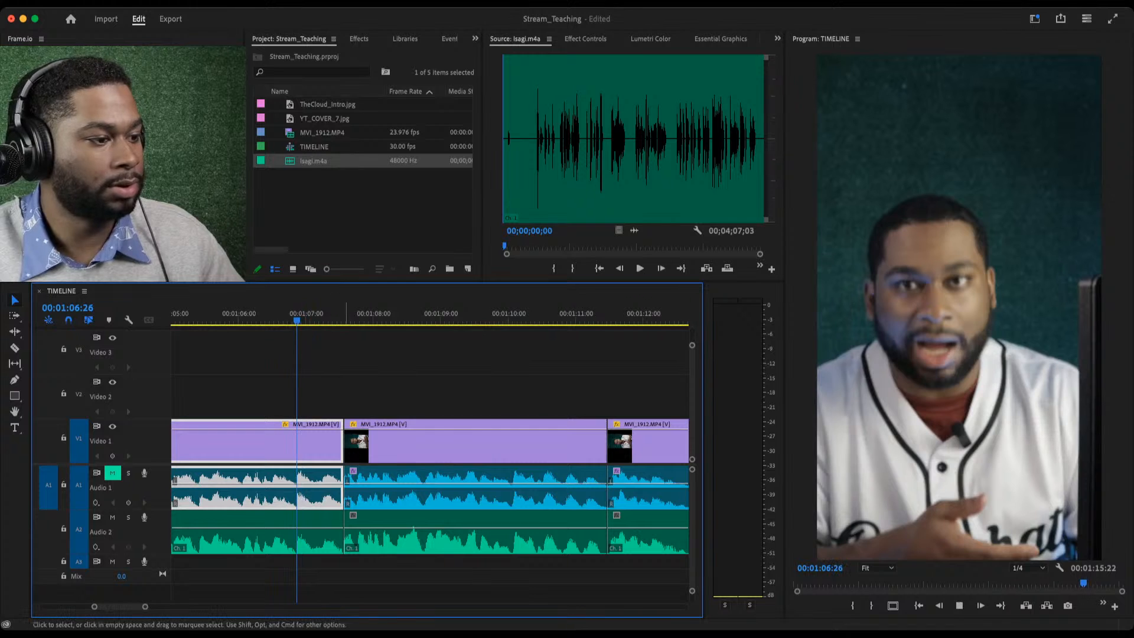
{"action": "key", "text": "space"}
{"action": "key", "text": "space"}
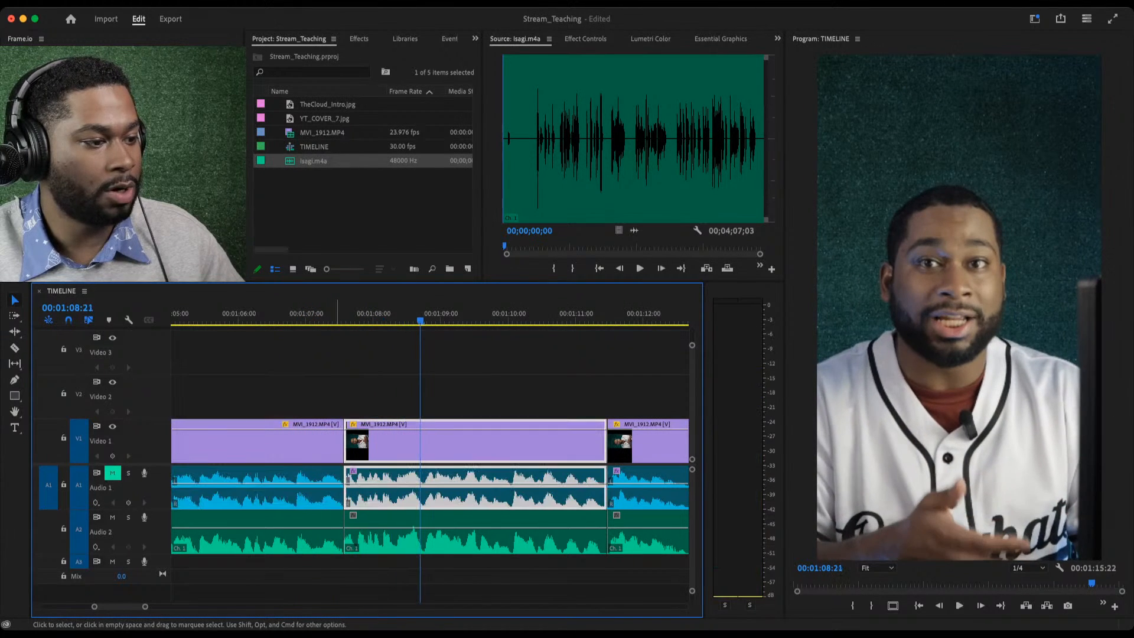
{"action": "key", "text": "c"}
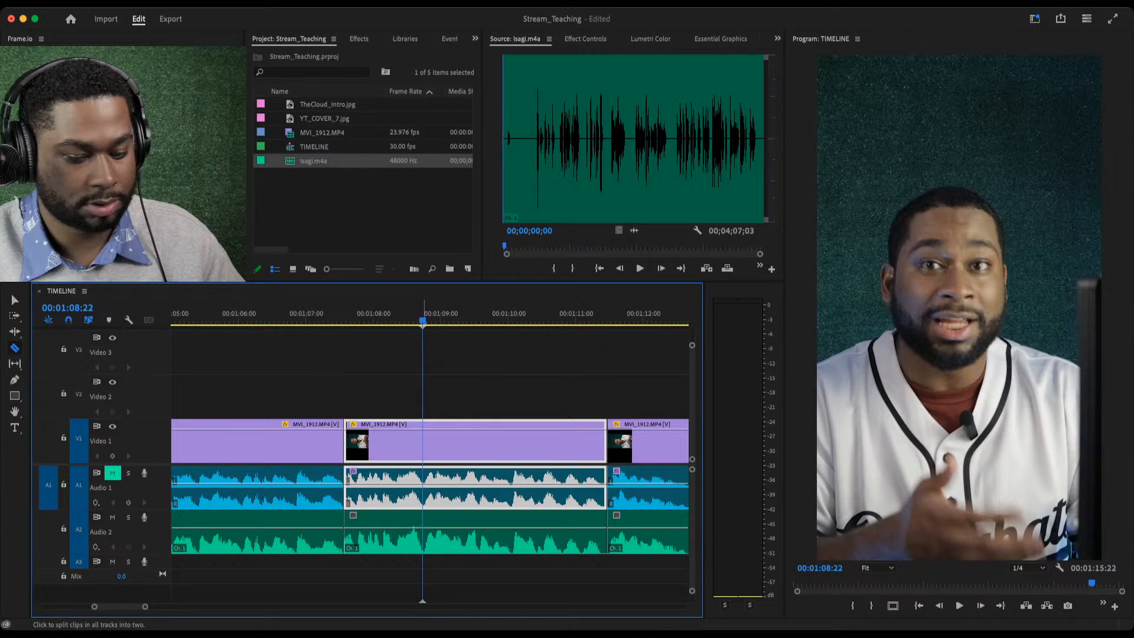
{"action": "left_click", "coordinate": [423, 443], "text": "shift"}
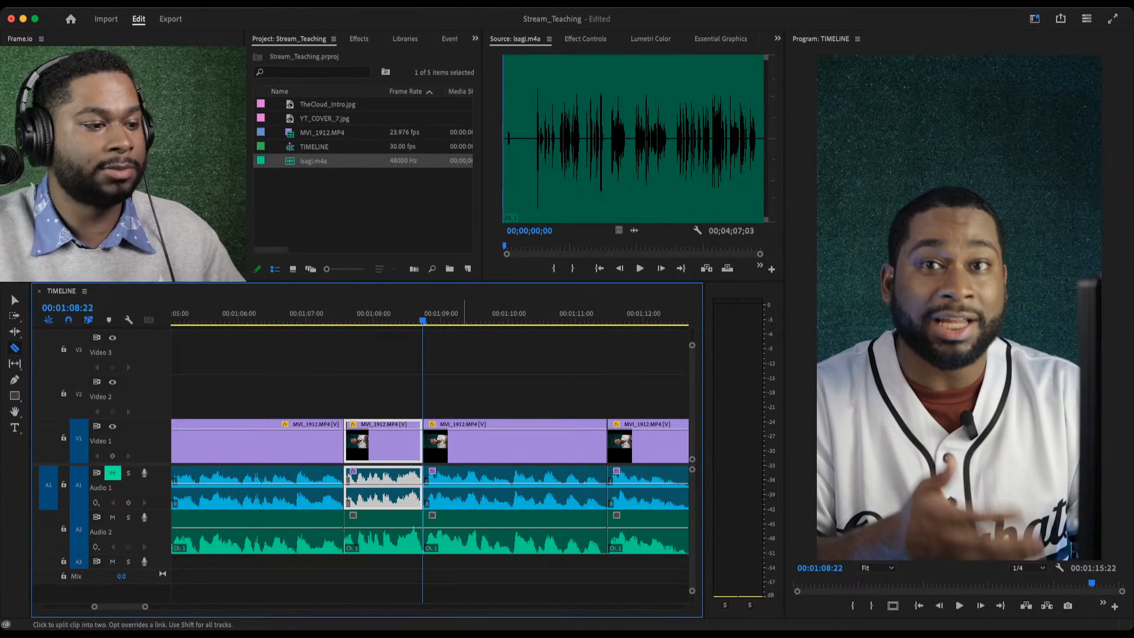
Replay around the 00:01:08:22 cut and ripple trim about one second off the start of the clip after it.
{"action": "key", "text": "space"}
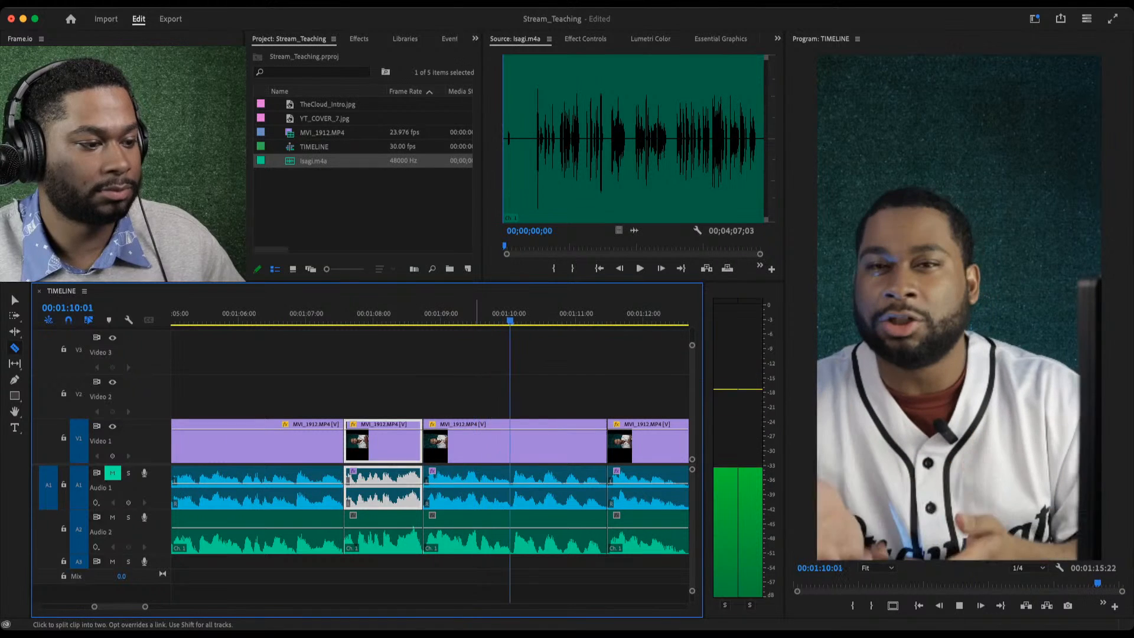
{"action": "key", "text": "space"}
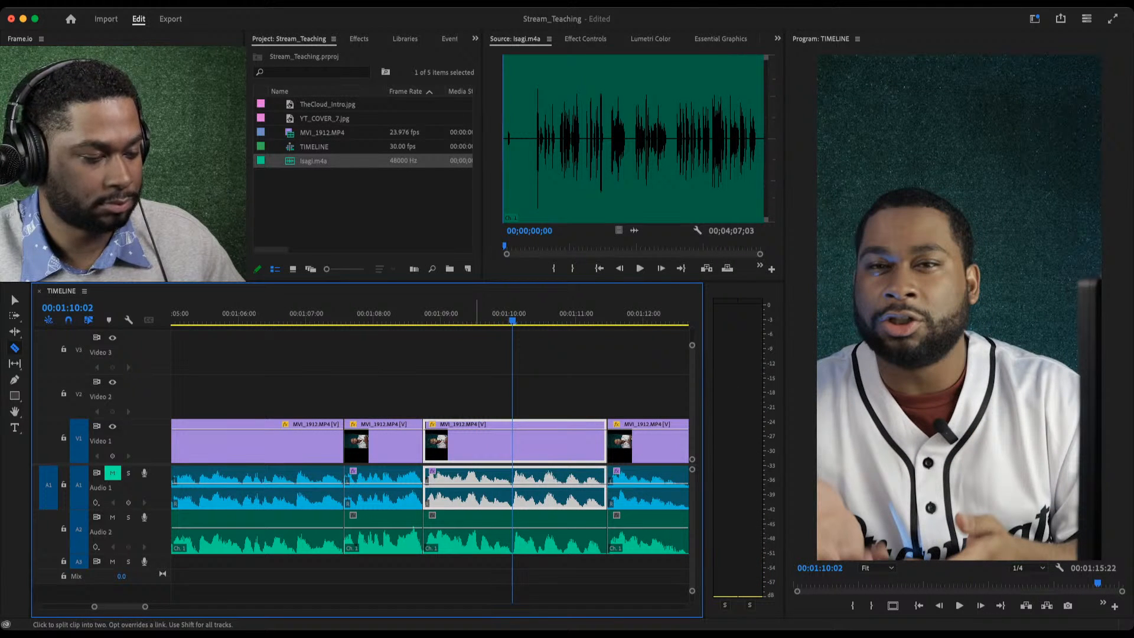
{"action": "left_click_drag", "start_coordinate": [485, 314], "coordinate": [392, 314]}
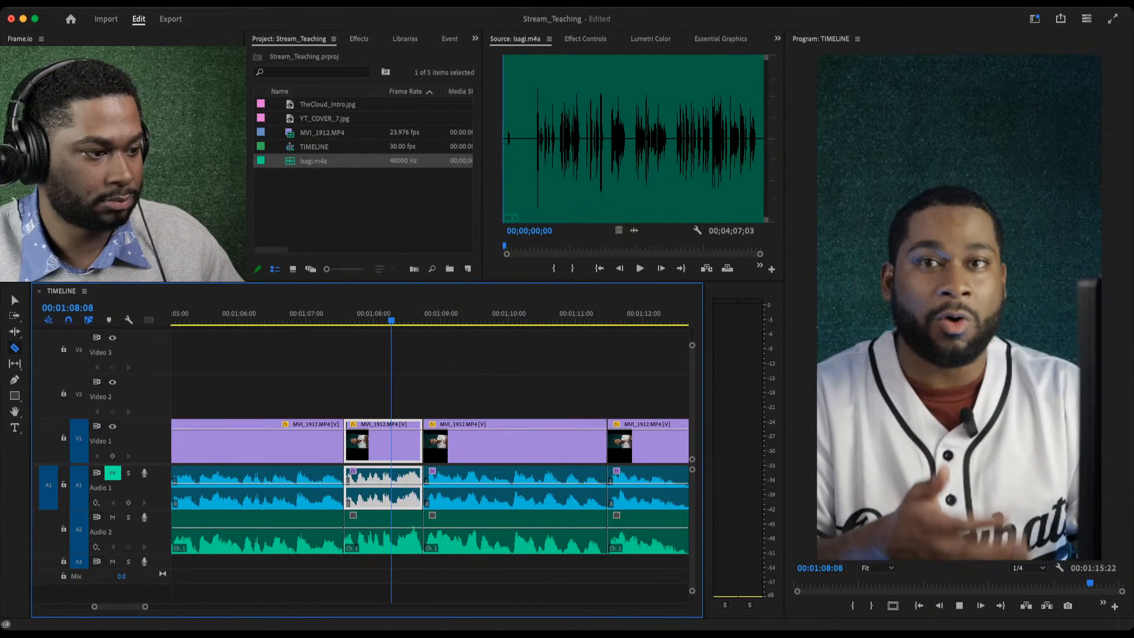
{"action": "key", "text": "space"}
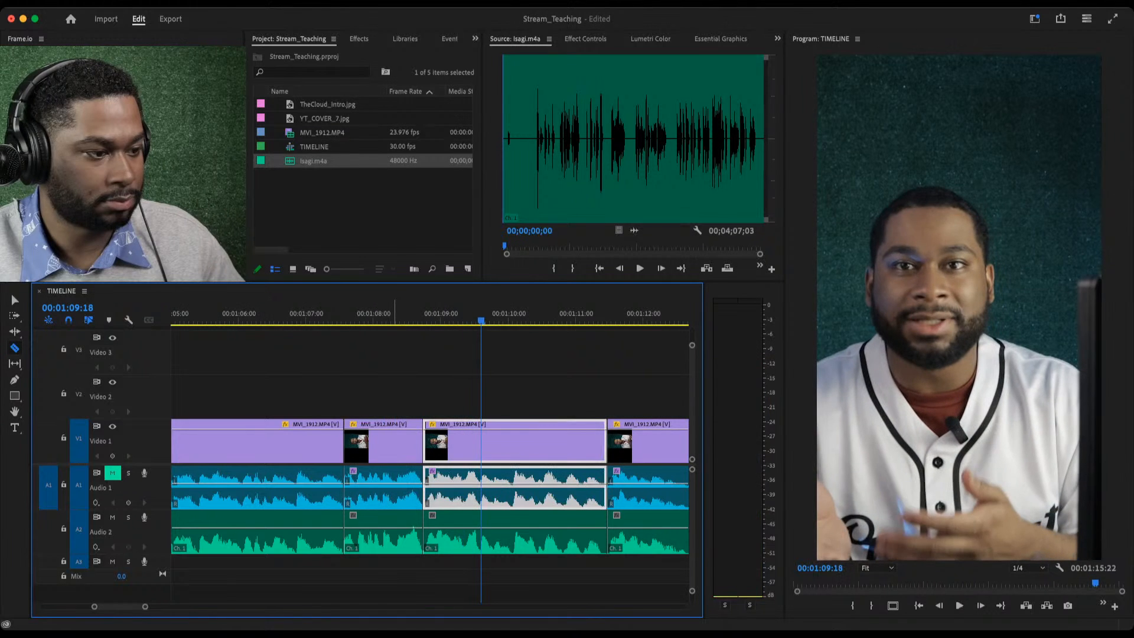
{"action": "key", "text": "space"}
{"action": "key", "text": "q"}
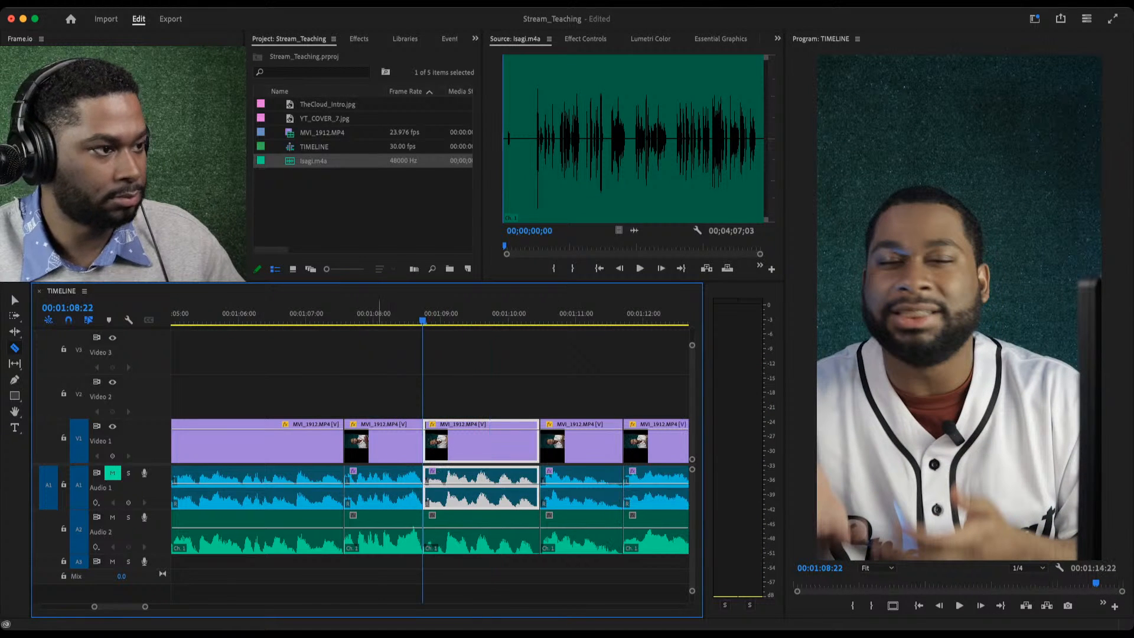
Play on from the cut and ripple trim the ends of the next two clips, at 00:01:10:11 and 00:01:11:16.
{"action": "left_click", "coordinate": [378, 314]}
{"action": "key", "text": "space"}
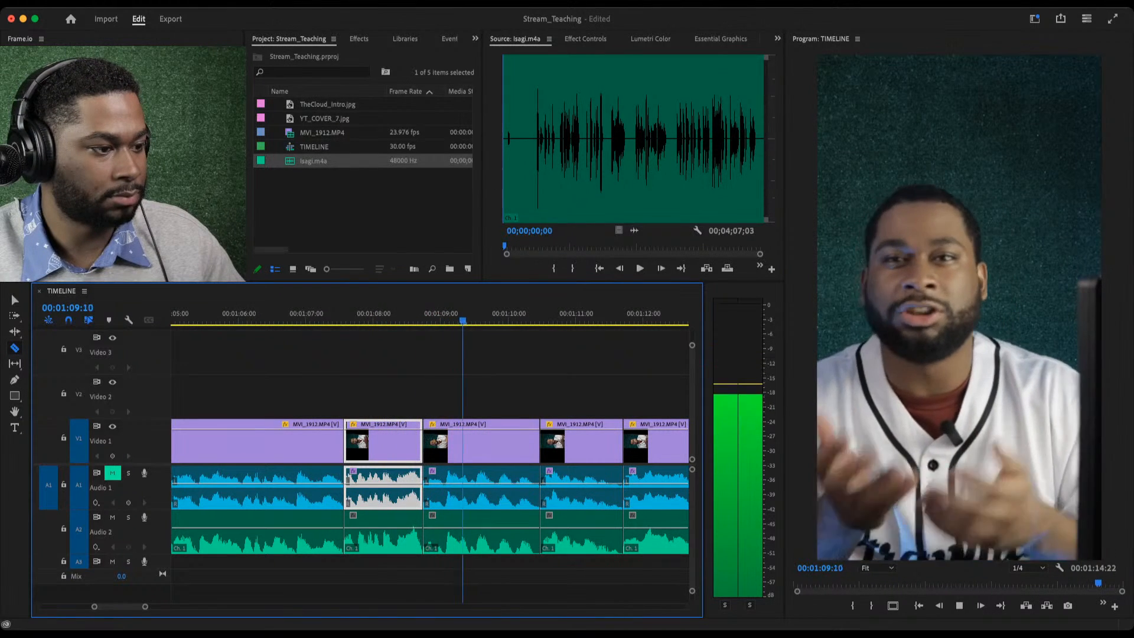
{"action": "key", "text": "w"}
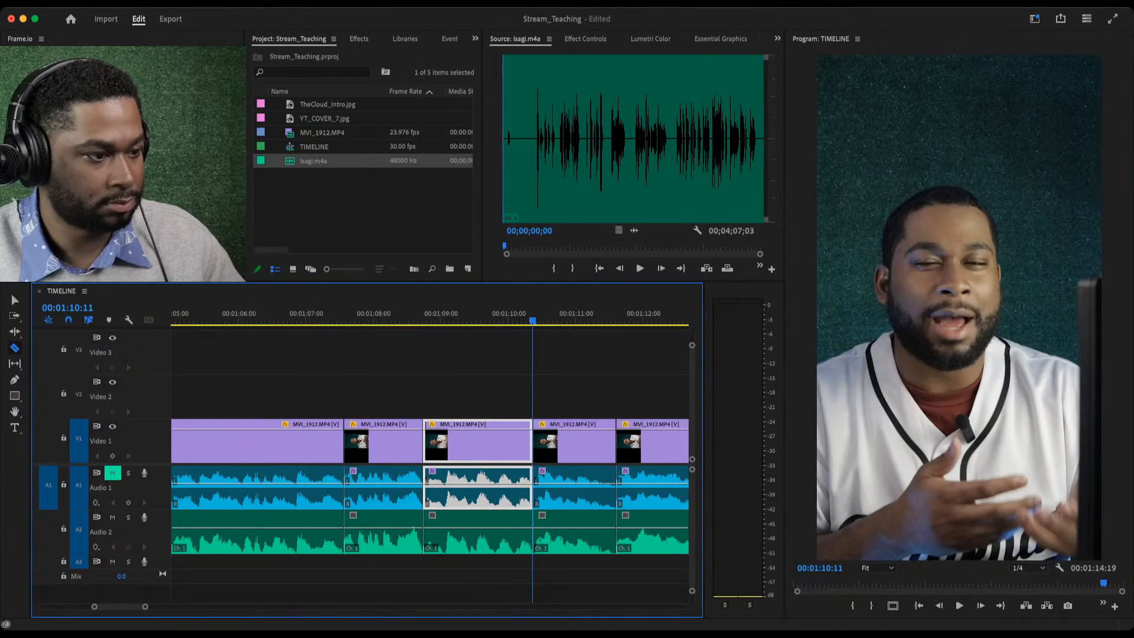
{"action": "key", "text": "space"}
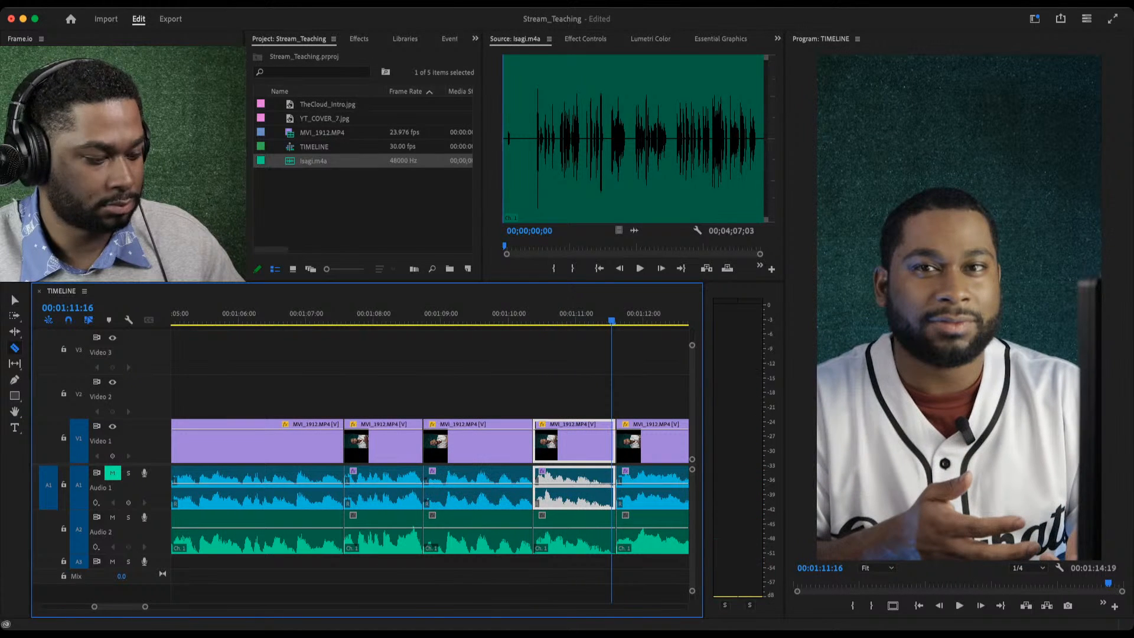
{"action": "key", "text": "w"}
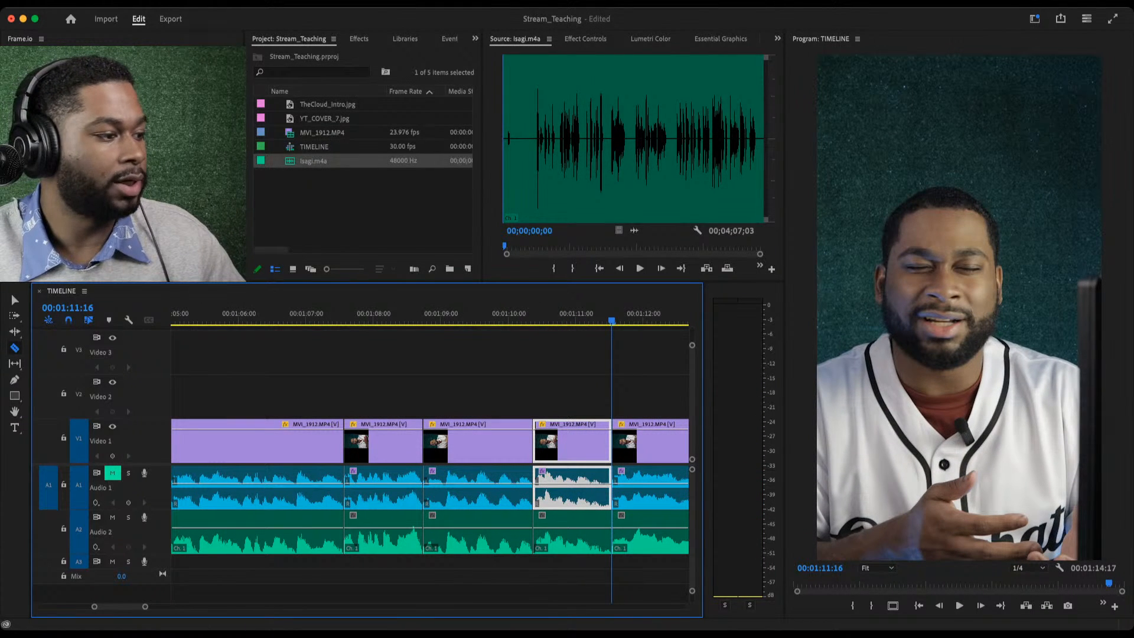
Play the newly trimmed closing clips from 00:01:08:13 to about 00:01:12:02 to check their cuts.
{"action": "key", "text": "minus"}
{"action": "key", "text": "minus"}
{"action": "key", "text": "minus"}
{"action": "key", "text": "minus"}
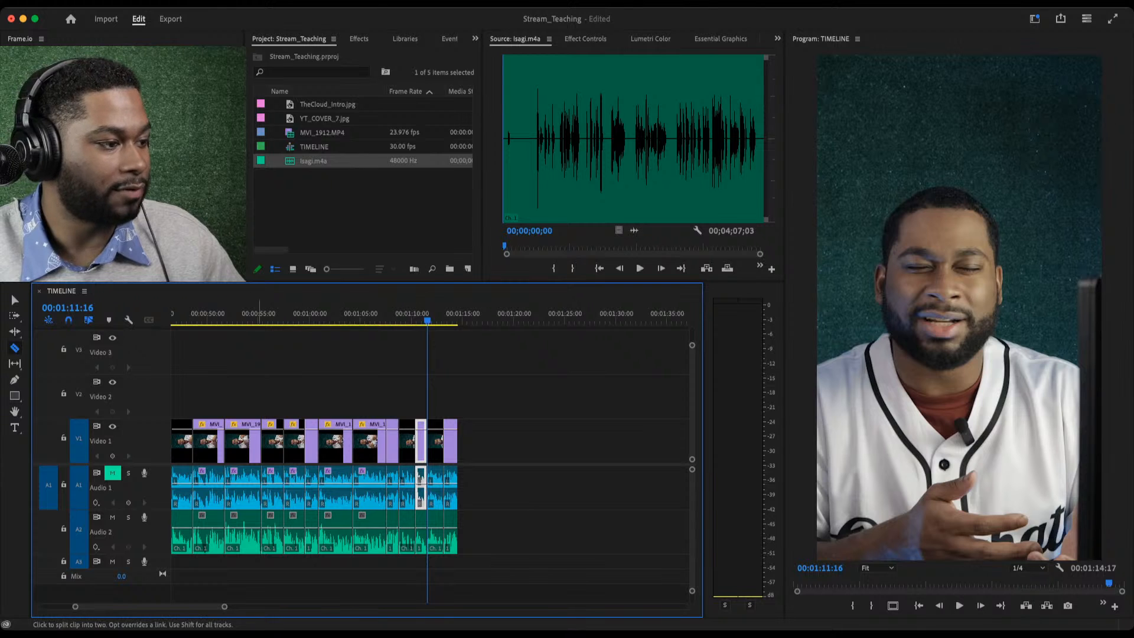
{"action": "key", "text": "equal"}
{"action": "key", "text": "equal"}
{"action": "left_click", "coordinate": [331, 317]}
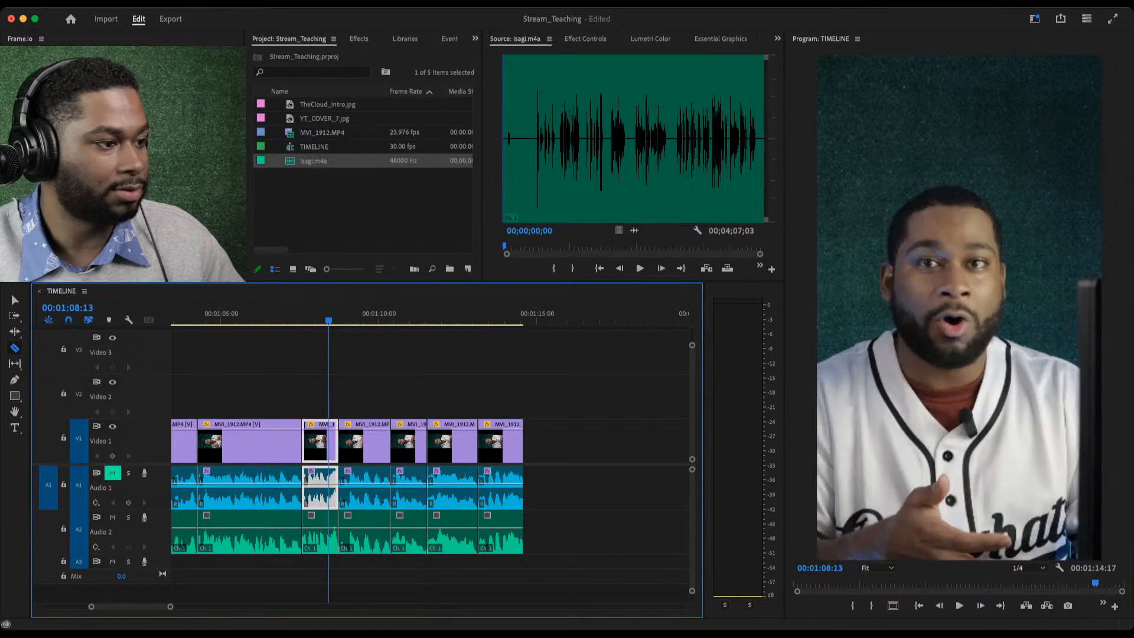
{"action": "key", "text": "space"}
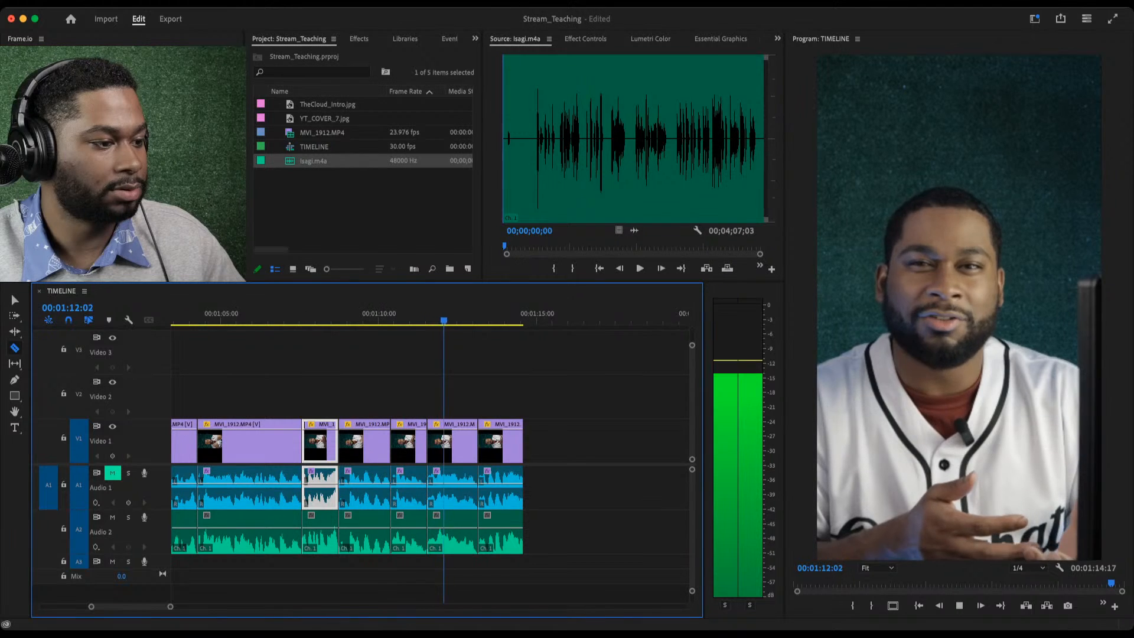
{"action": "key", "text": "space"}
Replay the section before the closing clips, stepping back cut by cut to check the short clip around 00:01:00:00.
{"action": "left_click_drag", "start_coordinate": [213, 318], "coordinate": [188, 318]}
{"action": "key", "text": "space"}
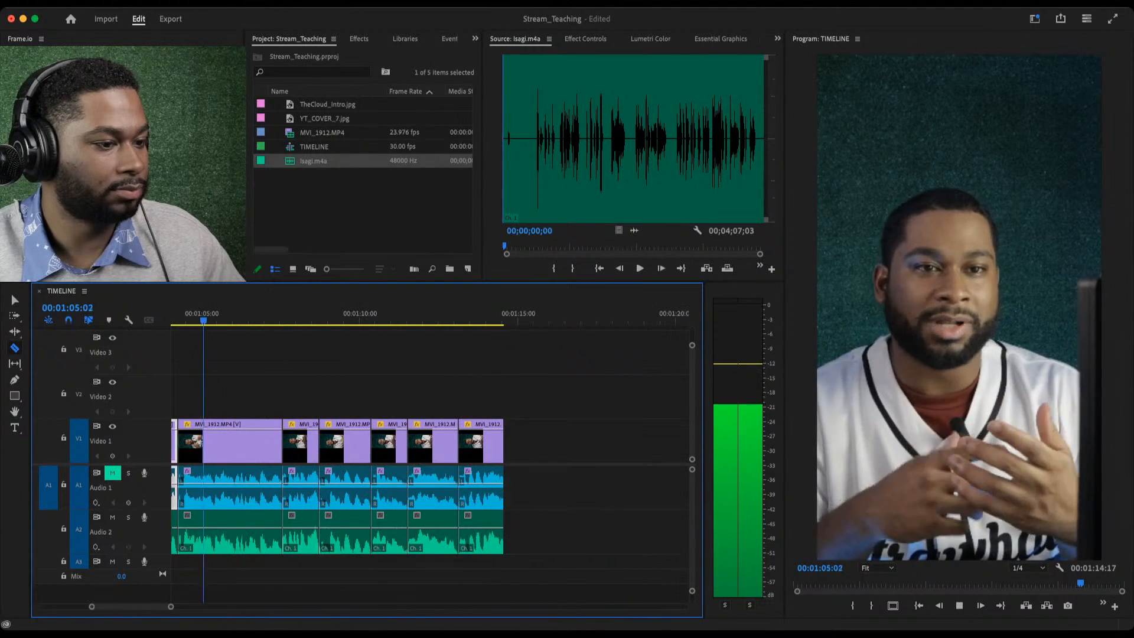
{"action": "left_click_drag", "start_coordinate": [171, 607], "coordinate": [176, 607]}
{"action": "left_click", "coordinate": [309, 318]}
{"action": "key", "text": "space"}
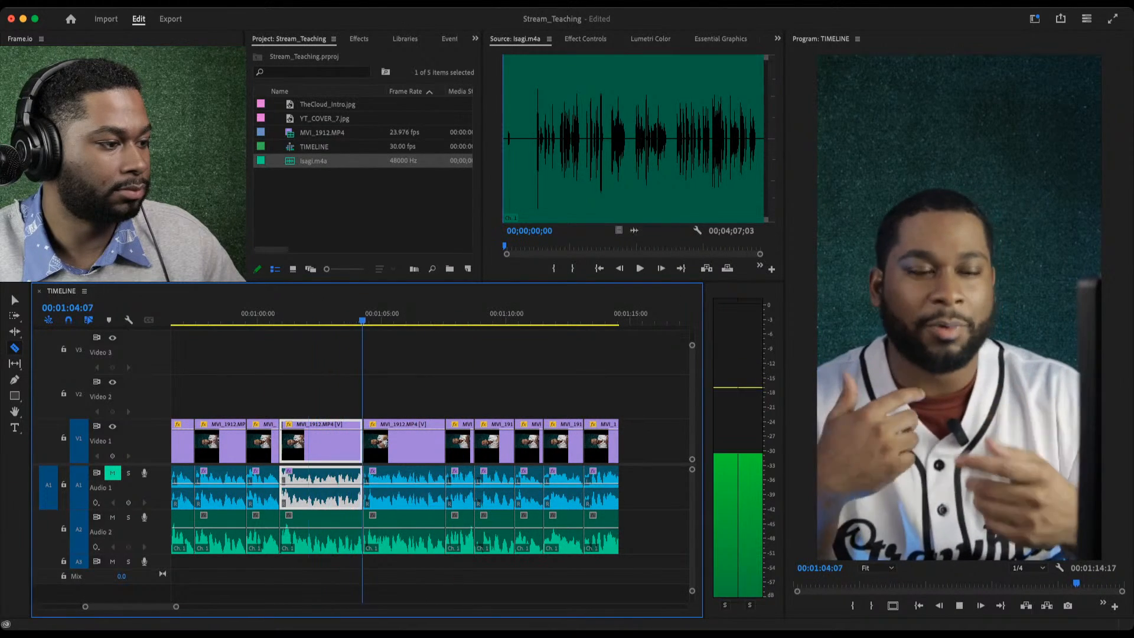
{"action": "key", "text": "Up"}
{"action": "key", "text": "Up"}
{"action": "key", "text": "space"}
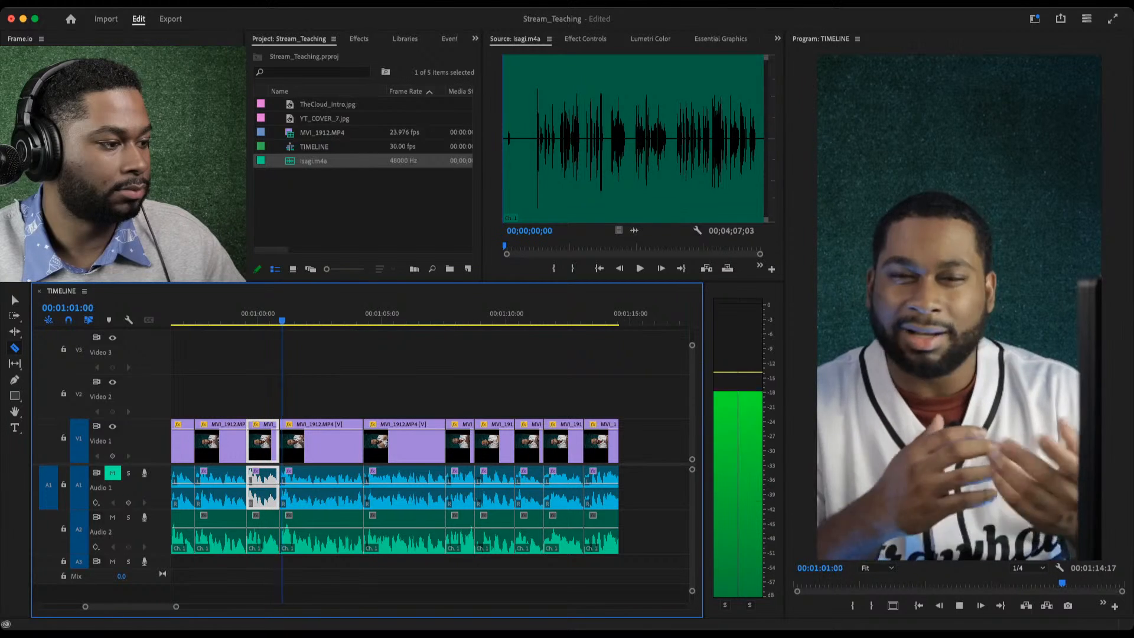
{"action": "key", "text": "Up"}
{"action": "key", "text": "Up"}
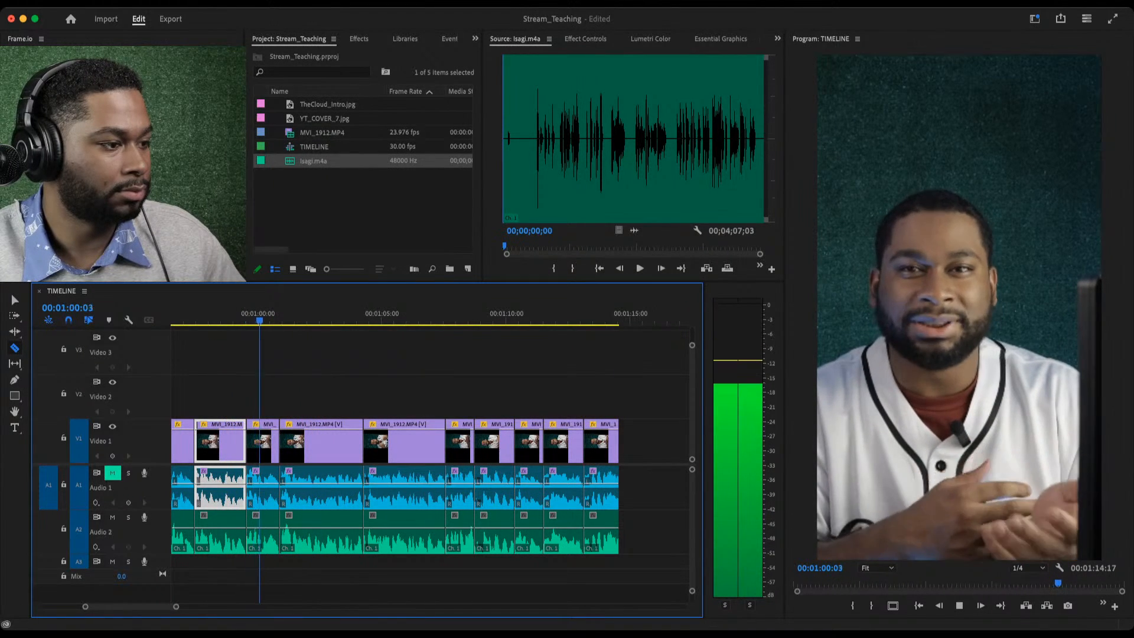
Delete the short clip around 00:01:00:00 from all tracks with the Selection tool and close the gap it leaves.
{"action": "left_click", "coordinate": [13, 296]}
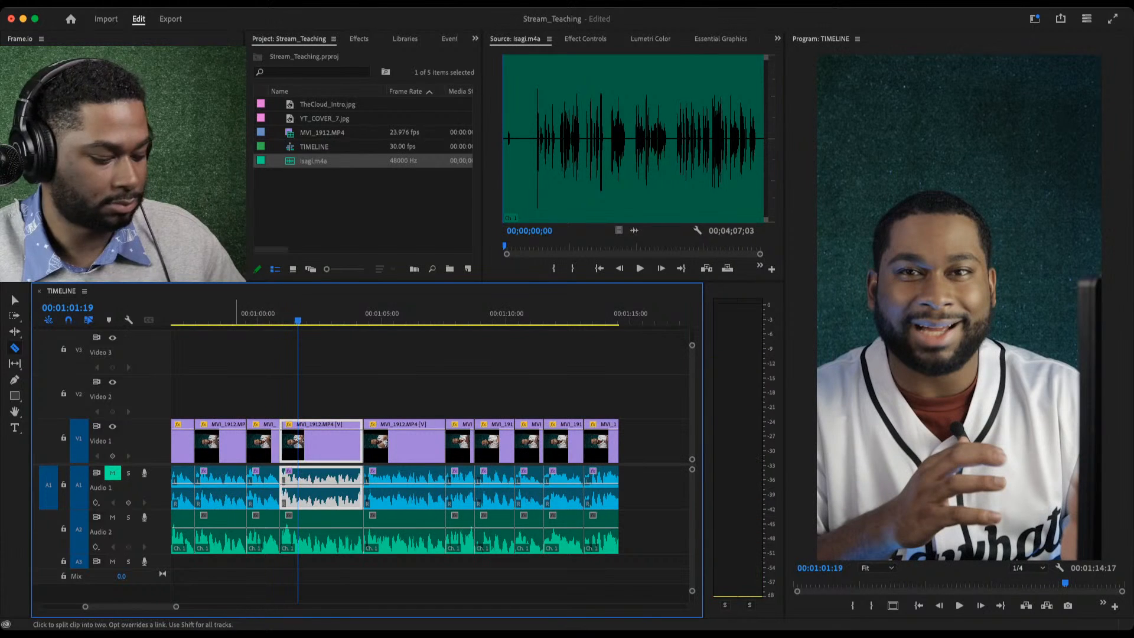
{"action": "left_click_drag", "start_coordinate": [261, 393], "coordinate": [267, 565]}
{"action": "left_click", "coordinate": [267, 568]}
{"action": "left_click_drag", "start_coordinate": [261, 400], "coordinate": [269, 570]}
{"action": "key", "text": "Delete"}
{"action": "left_click", "coordinate": [265, 443]}
{"action": "key", "text": "Delete"}
Play the edit across the join left by the deleted clip, up to about 00:01:06:27.
{"action": "left_click_drag", "start_coordinate": [203, 316], "coordinate": [202, 316]}
{"action": "key", "text": "space"}
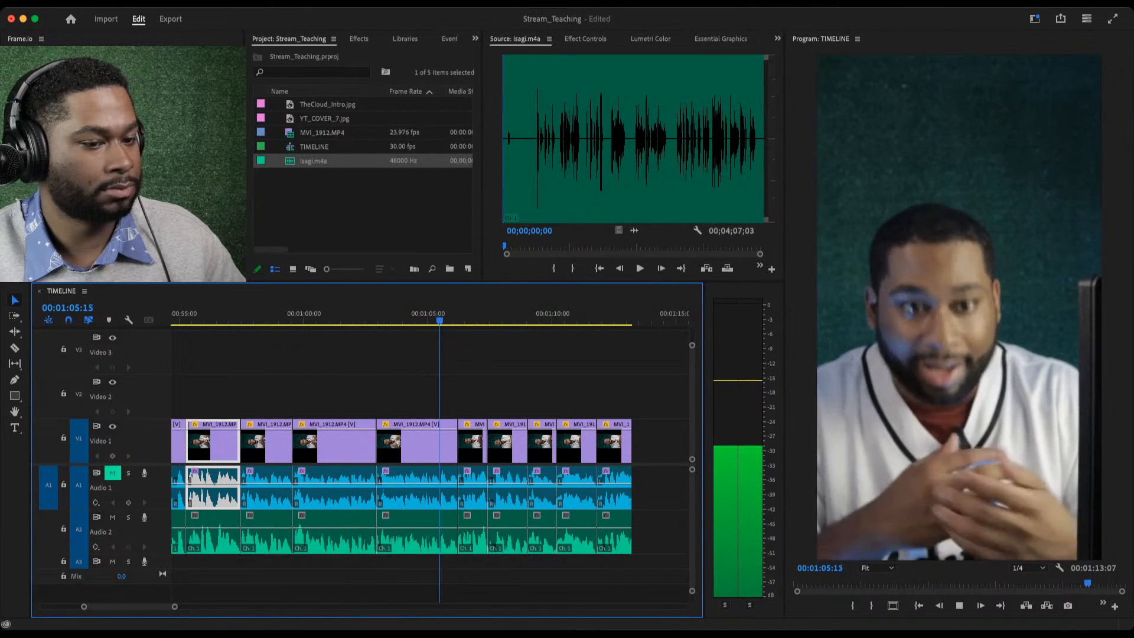
{"action": "key", "text": "space"}
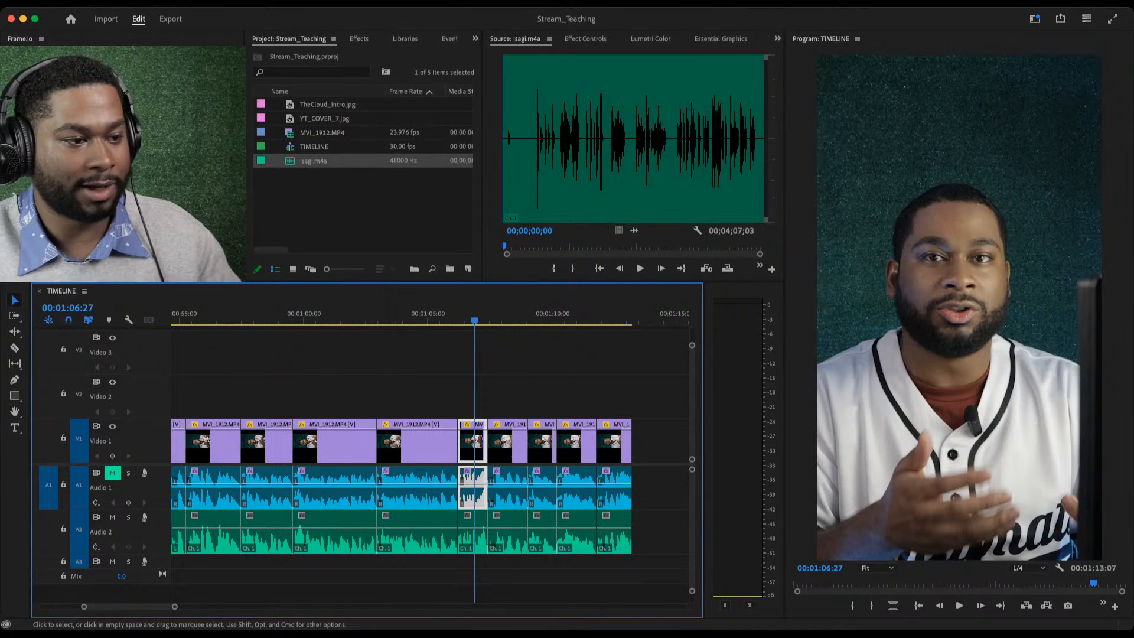
Pull the last clip away from its neighbour on all tracks and delete the gap opened between them.
{"action": "left_click_drag", "start_coordinate": [629, 391], "coordinate": [619, 564]}
{"action": "left_click_drag", "start_coordinate": [606, 449], "coordinate": [642, 449]}
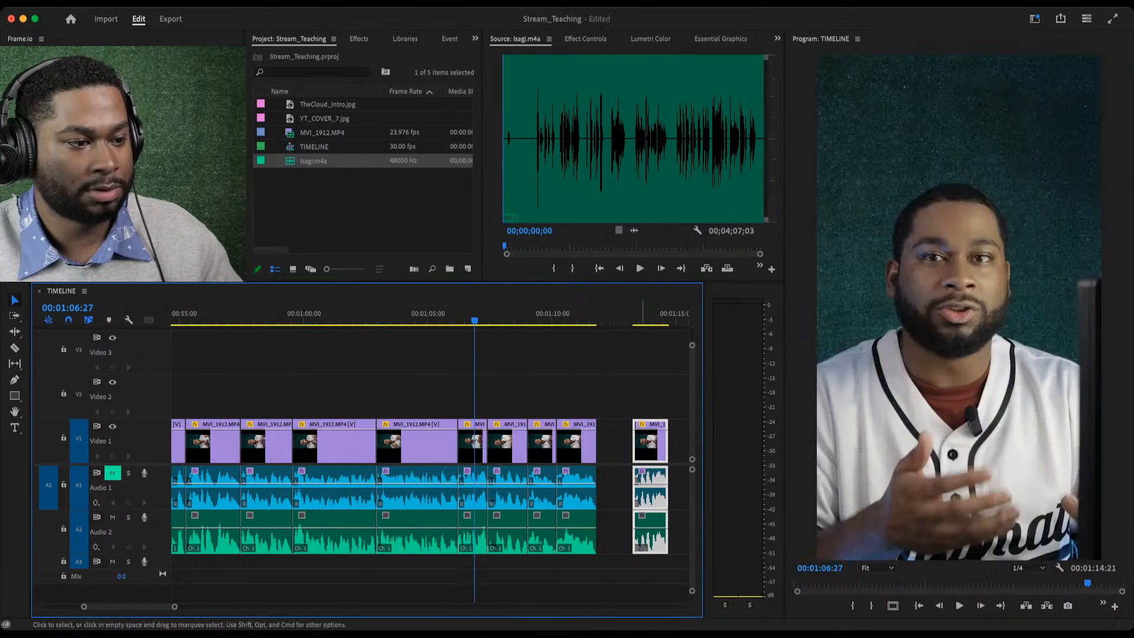
{"action": "left_click", "coordinate": [622, 444]}
{"action": "key", "text": "Delete"}
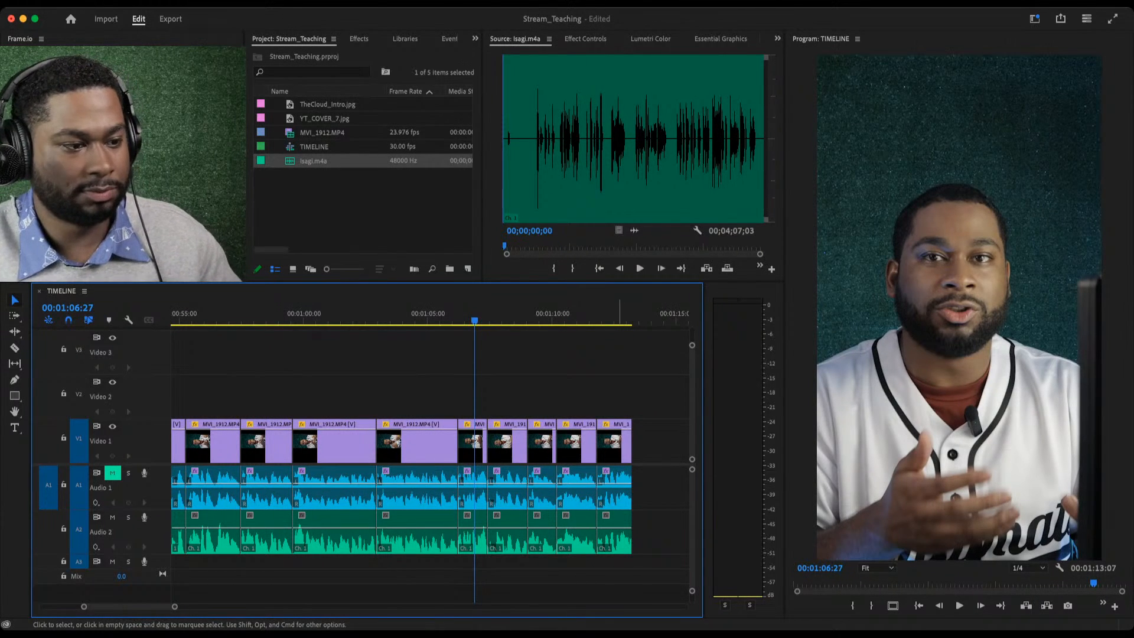
Scrub from the last clip back to the opening of the edit and play it from about 00:00:05:06.
{"action": "left_click_drag", "start_coordinate": [601, 319], "coordinate": [603, 319]}
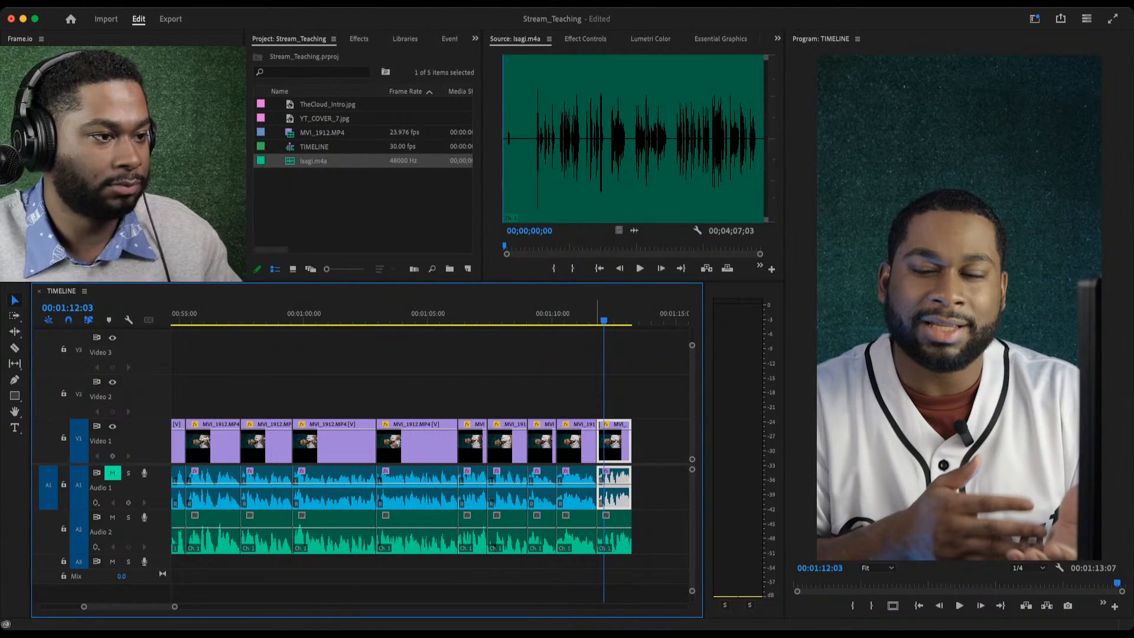
{"action": "left_click_drag", "start_coordinate": [603, 319], "coordinate": [173, 320]}
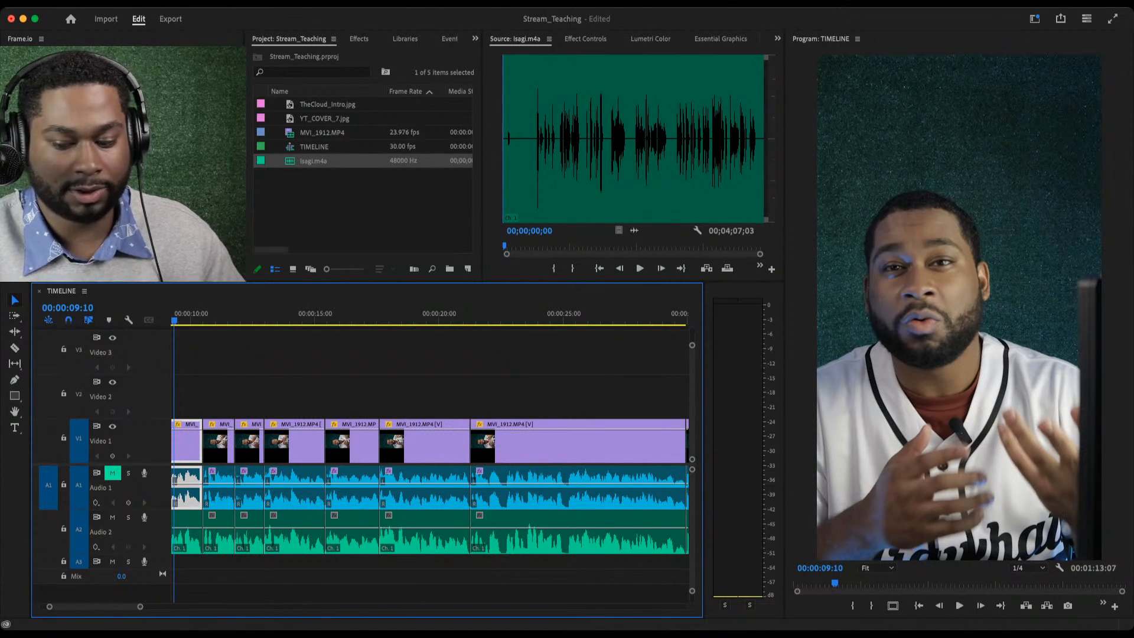
{"action": "key", "text": "space"}
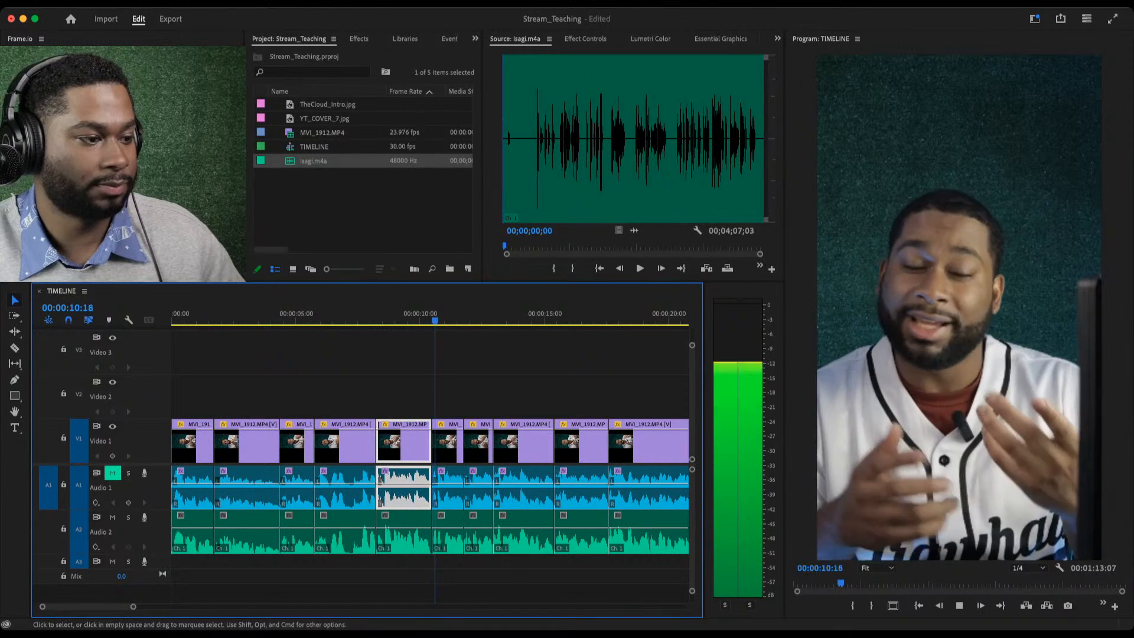
{"action": "left_click", "coordinate": [320, 320]}
{"action": "left_click_drag", "start_coordinate": [320, 319], "coordinate": [301, 319]}
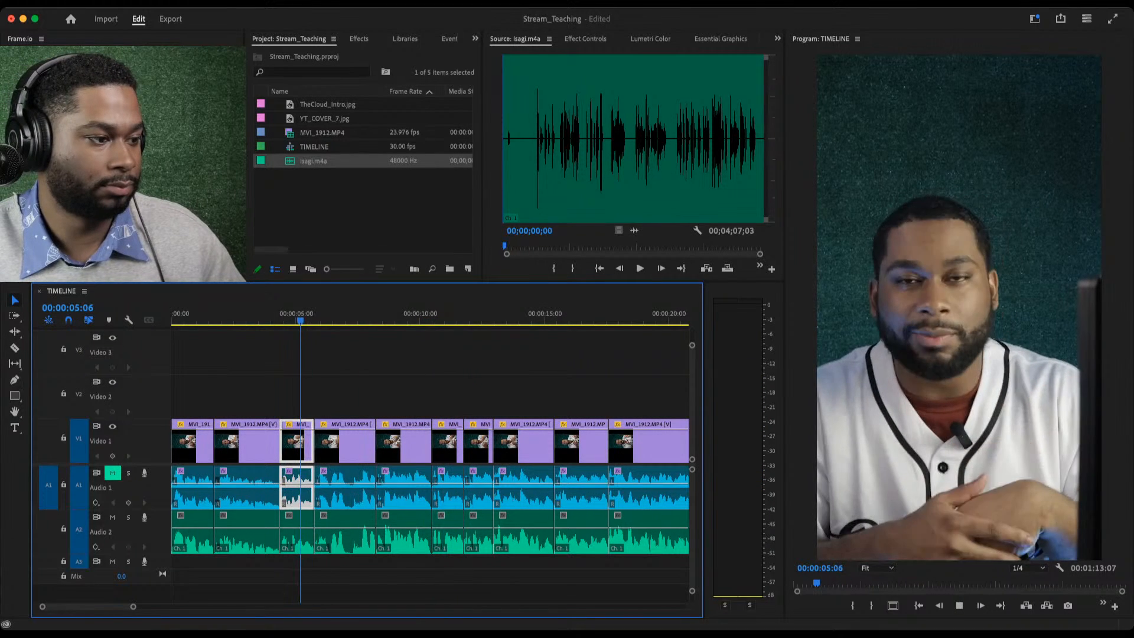
{"action": "key", "text": "space"}
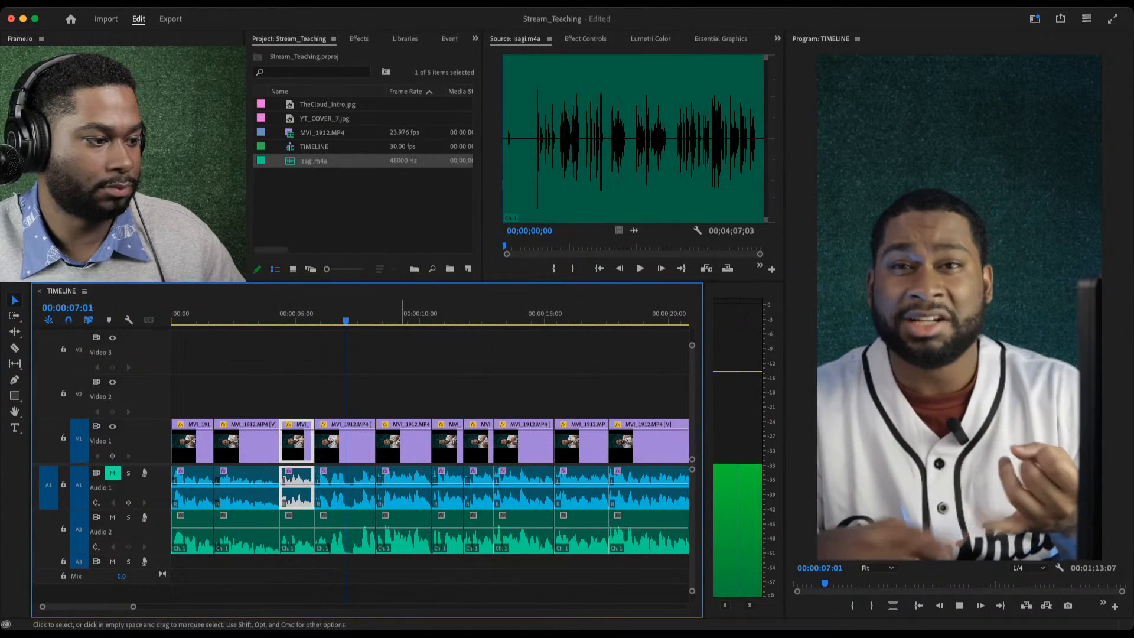
Split all tracks at 00:00:07:02 and ripple trim the start of the following clip up to 00:00:07:10.
{"action": "key", "text": "space"}
{"action": "left_click", "coordinate": [348, 448], "text": "shift"}
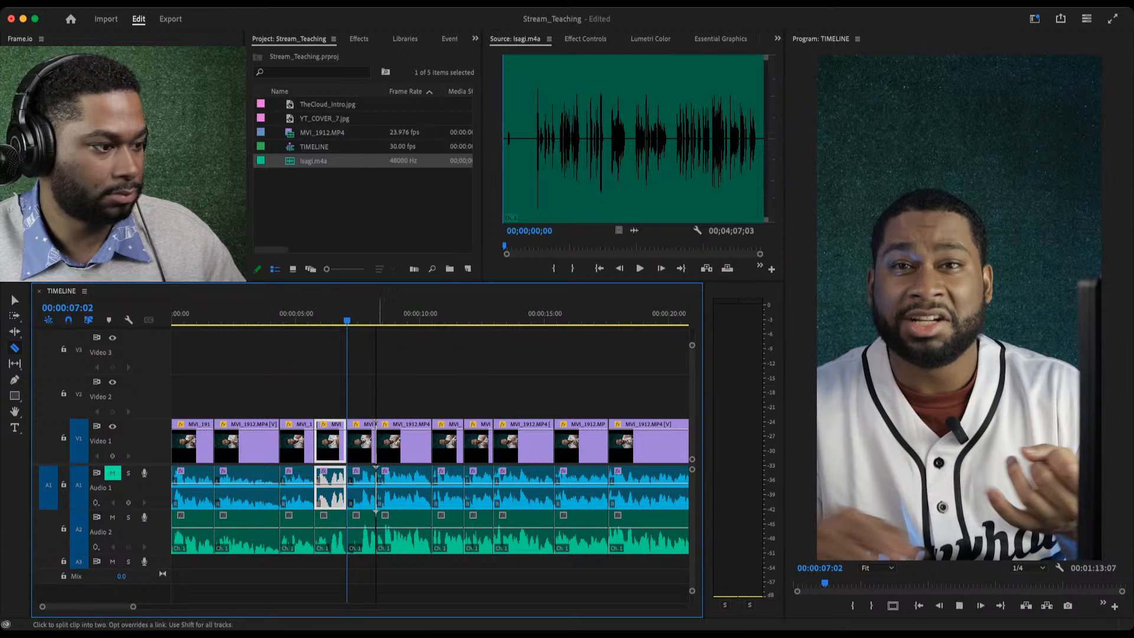
{"action": "key", "text": "space"}
{"action": "key", "text": "space"}
{"action": "key", "text": "Left"}
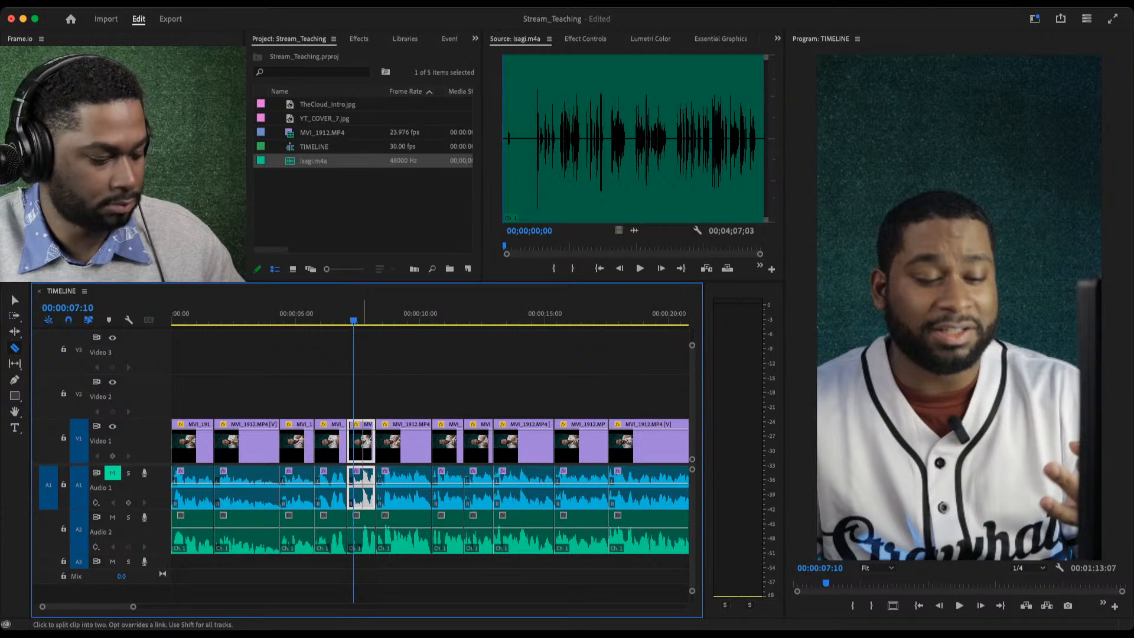
{"action": "key", "text": "q"}
Replay the trimmed join and ripple trim the start of the short clip again up to 00:00:07:10.
{"action": "left_click", "coordinate": [339, 319]}
{"action": "key", "text": "Up"}
{"action": "key", "text": "space"}
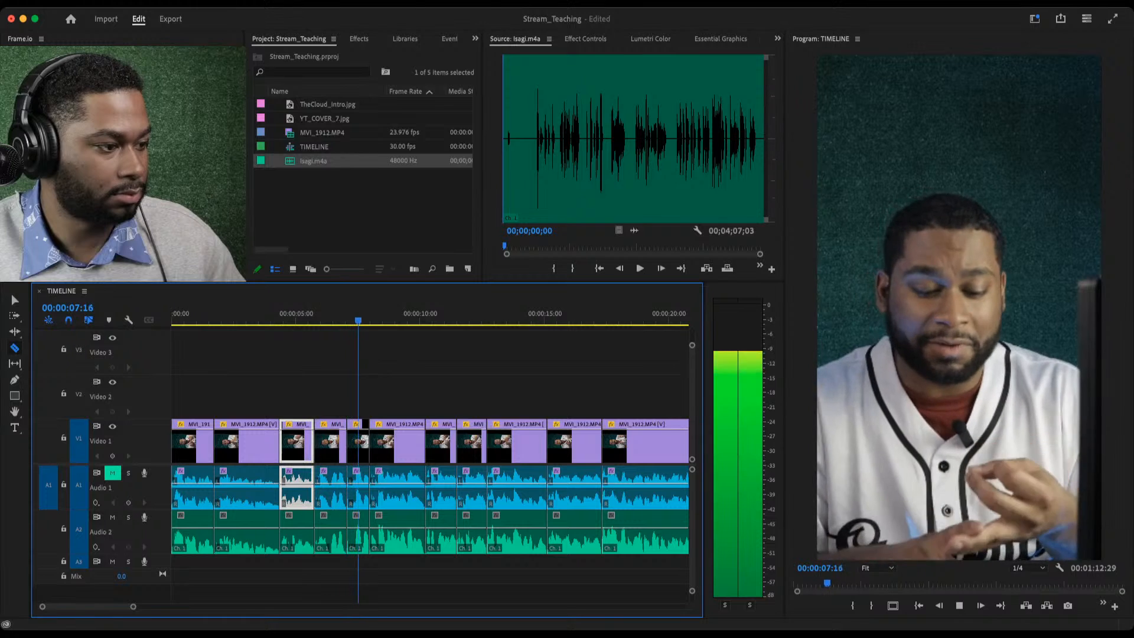
{"action": "left_click_drag", "start_coordinate": [316, 320], "coordinate": [324, 320]}
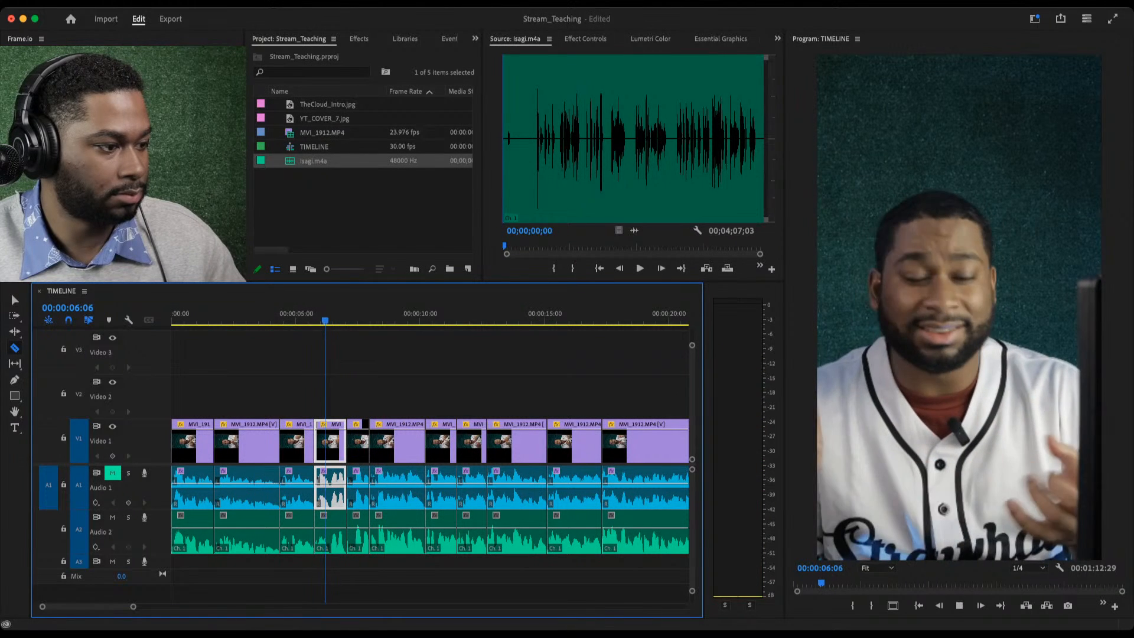
{"action": "key", "text": "space"}
{"action": "key", "text": "space"}
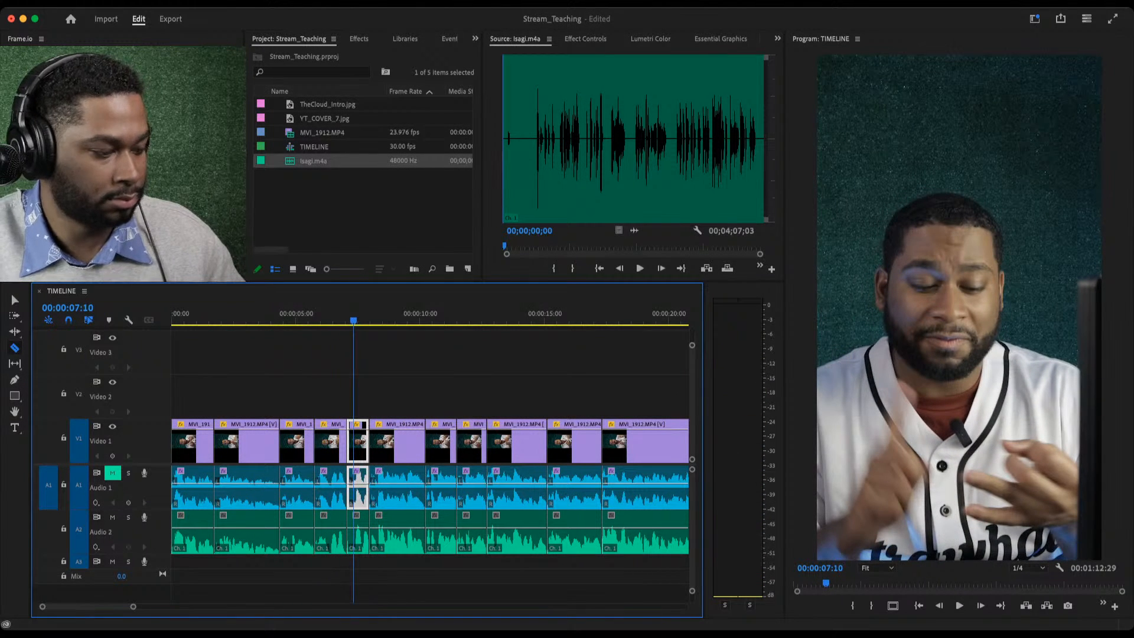
{"action": "key", "text": "q"}
Play from about 00:00:05:10 and ripple trim the end of the clip before the short one back to 00:00:07:00.
{"action": "left_click_drag", "start_coordinate": [316, 320], "coordinate": [304, 319]}
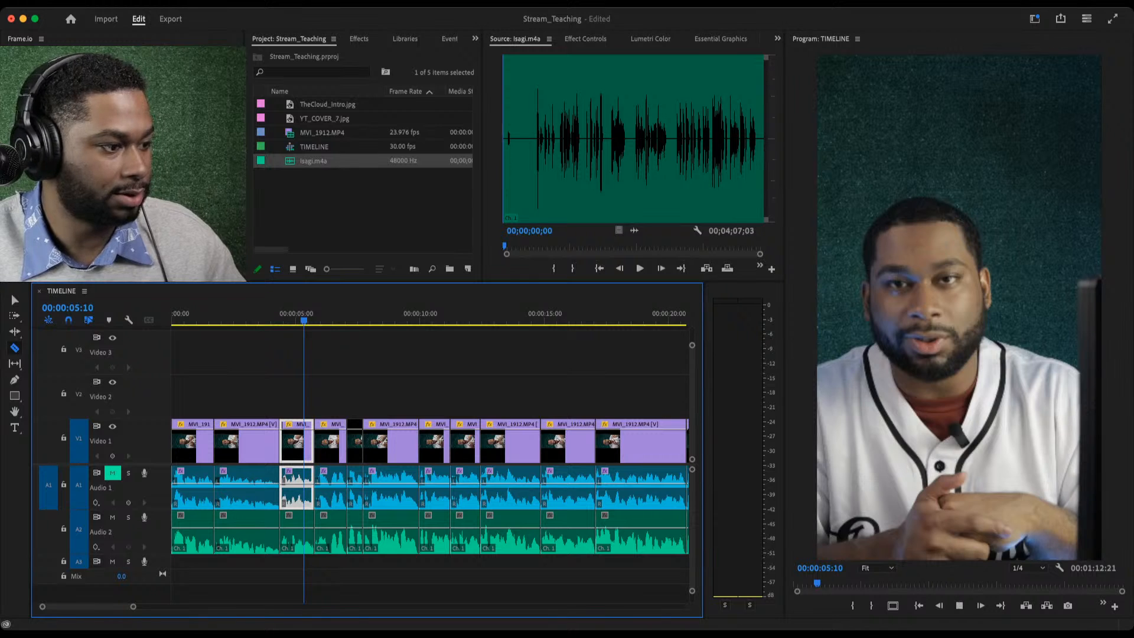
{"action": "key", "text": "space"}
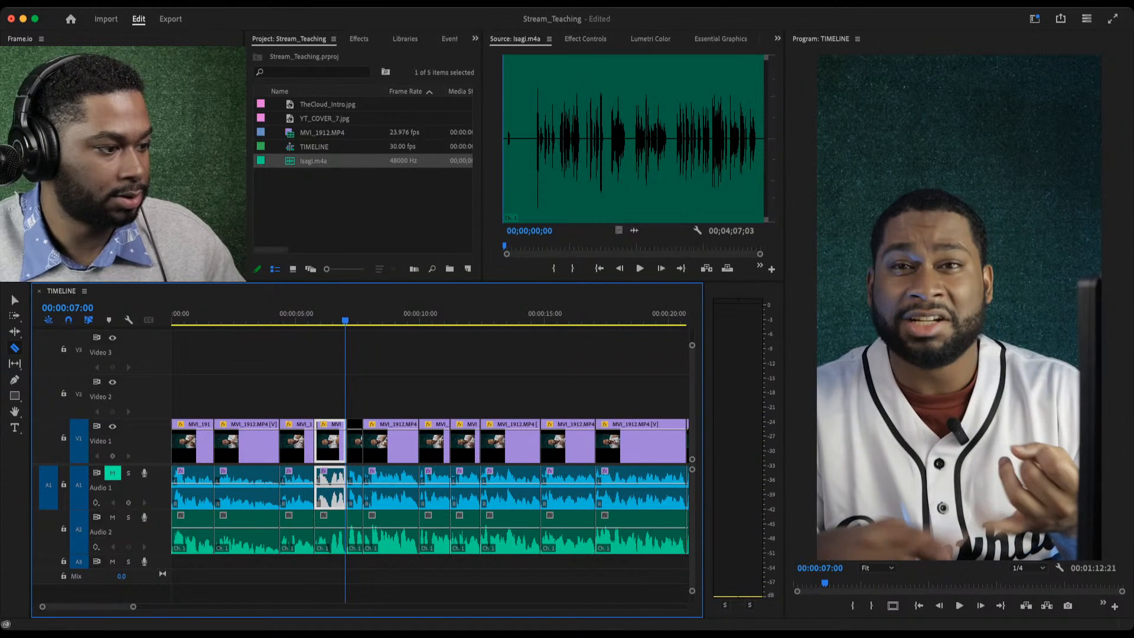
{"action": "key", "text": "w"}
Replay the edit from about 00:00:05:10 and ripple trim the end of the clip under the playhead at 00:00:09:24.
{"action": "key", "text": "space"}
{"action": "left_click", "coordinate": [302, 320]}
{"action": "key", "text": "space"}
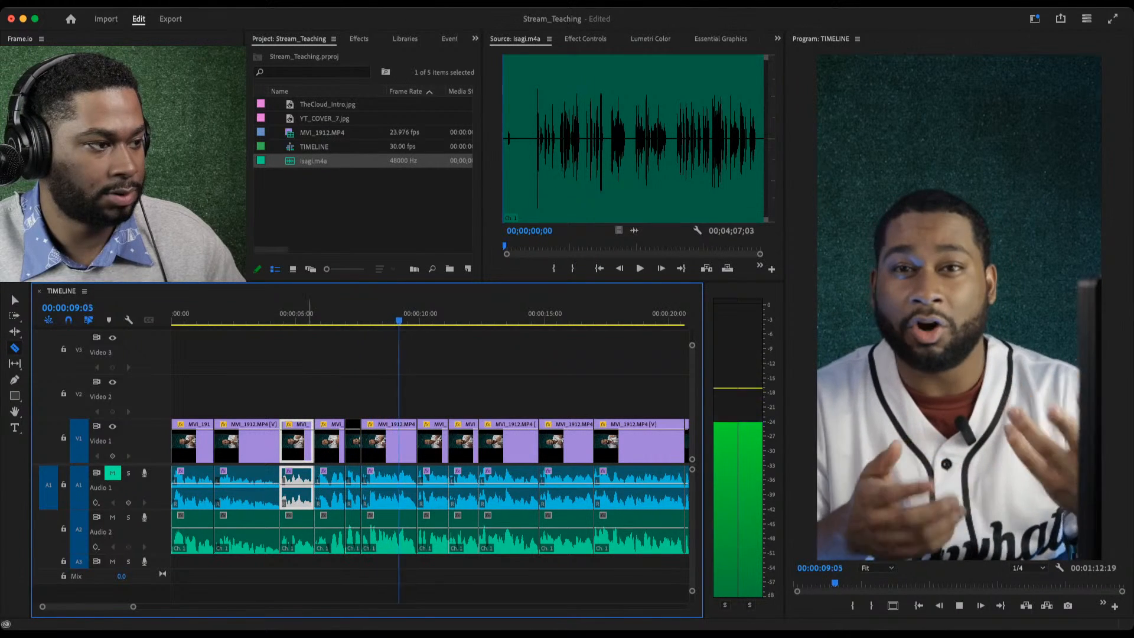
{"action": "key", "text": "w"}
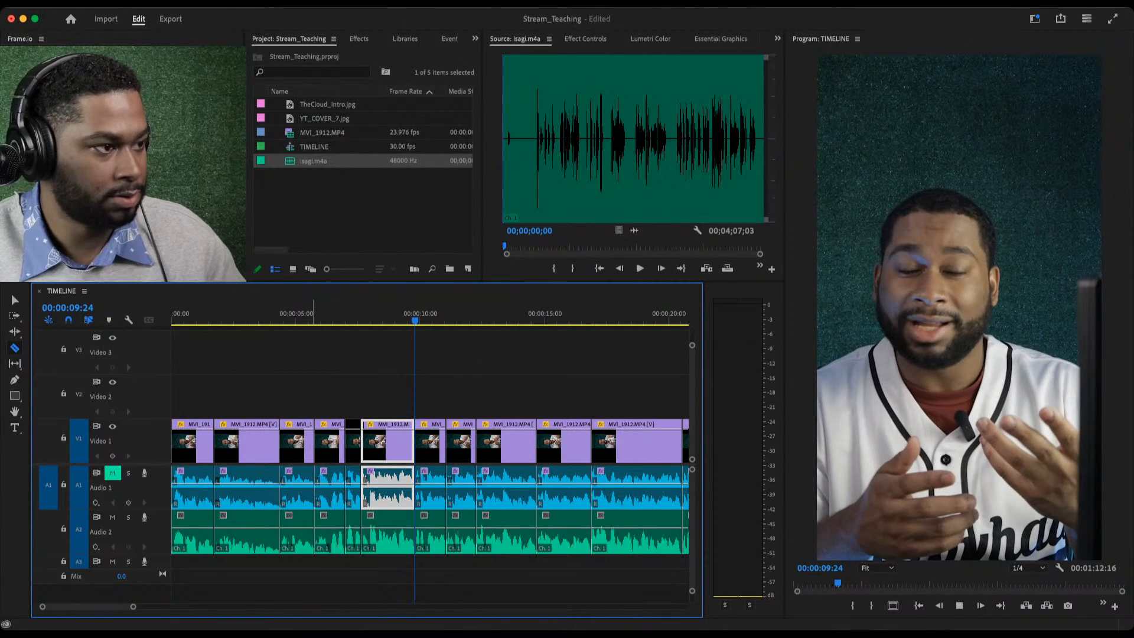
Play past the newly trimmed join up to 00:00:14:04, and replay the edit from its opening up to 00:00:04:07.
{"action": "left_click", "coordinate": [379, 312]}
{"action": "key", "text": "space"}
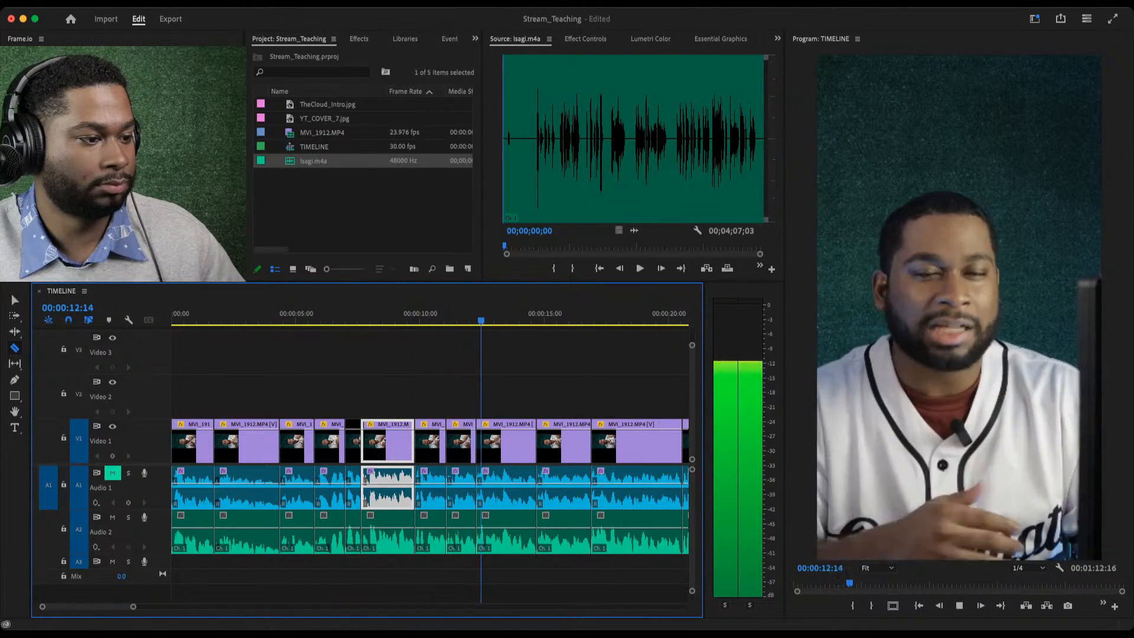
{"action": "key", "text": "space"}
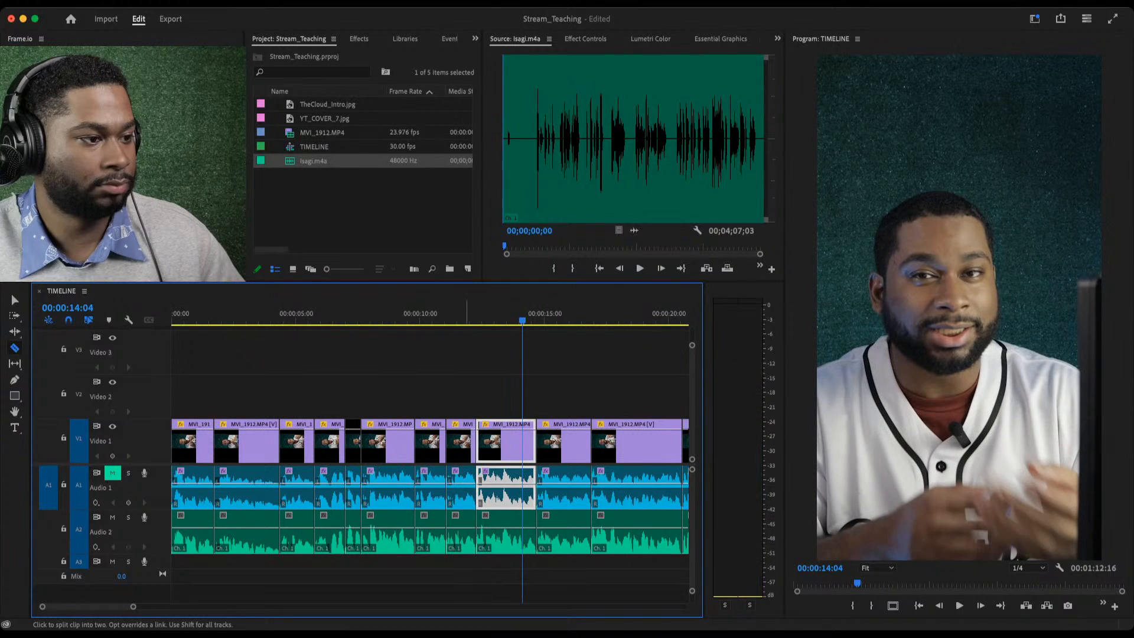
{"action": "left_click_drag", "start_coordinate": [438, 315], "coordinate": [192, 314]}
{"action": "key", "text": "space"}
{"action": "key", "text": "space"}
{"action": "key", "text": "space"}
{"action": "key", "text": "space"}
{"action": "key", "text": "space"}
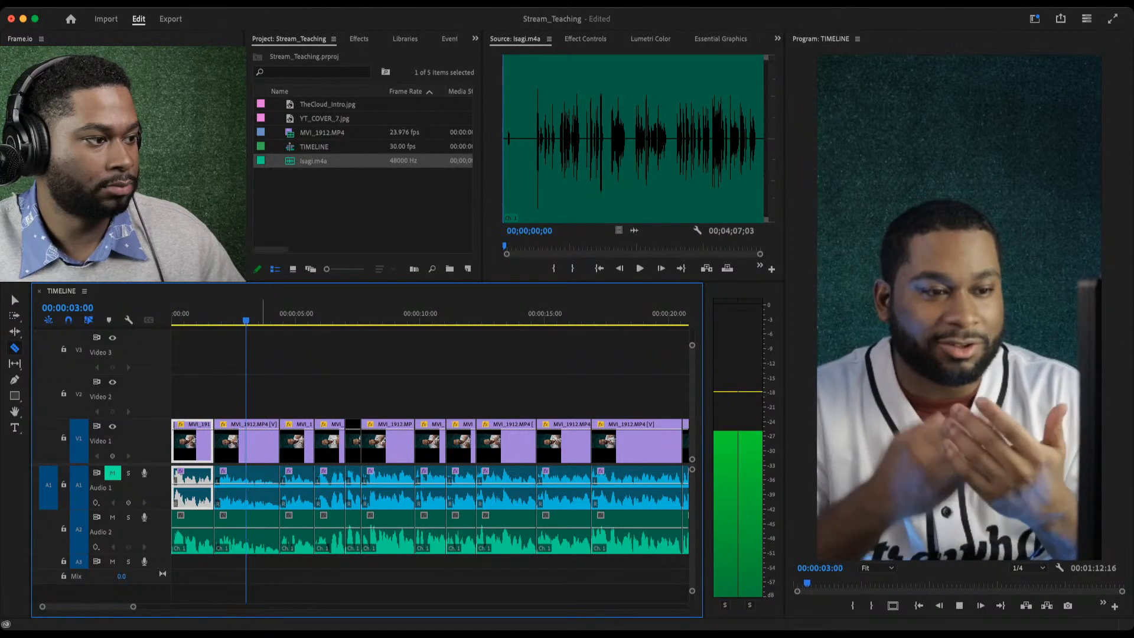
{"action": "key", "text": "space"}
Delete the third clip, around 00:00:05:00, from all tracks with the Selection tool and close the gap it leaves.
{"action": "key", "text": "v"}
{"action": "left_click_drag", "start_coordinate": [303, 409], "coordinate": [294, 576]}
{"action": "key", "text": "Delete"}
{"action": "left_click", "coordinate": [286, 443]}
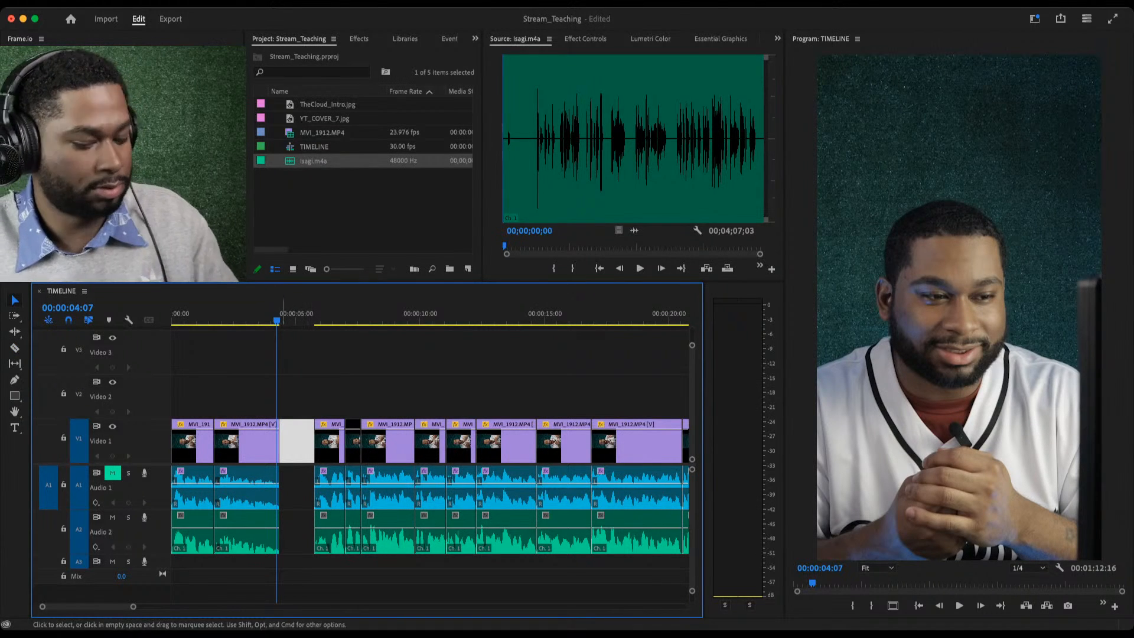
{"action": "key", "text": "Delete"}
Replay the opening up to 00:00:07:19 across the closed gap and save the project.
{"action": "left_click_drag", "start_coordinate": [277, 320], "coordinate": [192, 319]}
{"action": "key", "text": "space"}
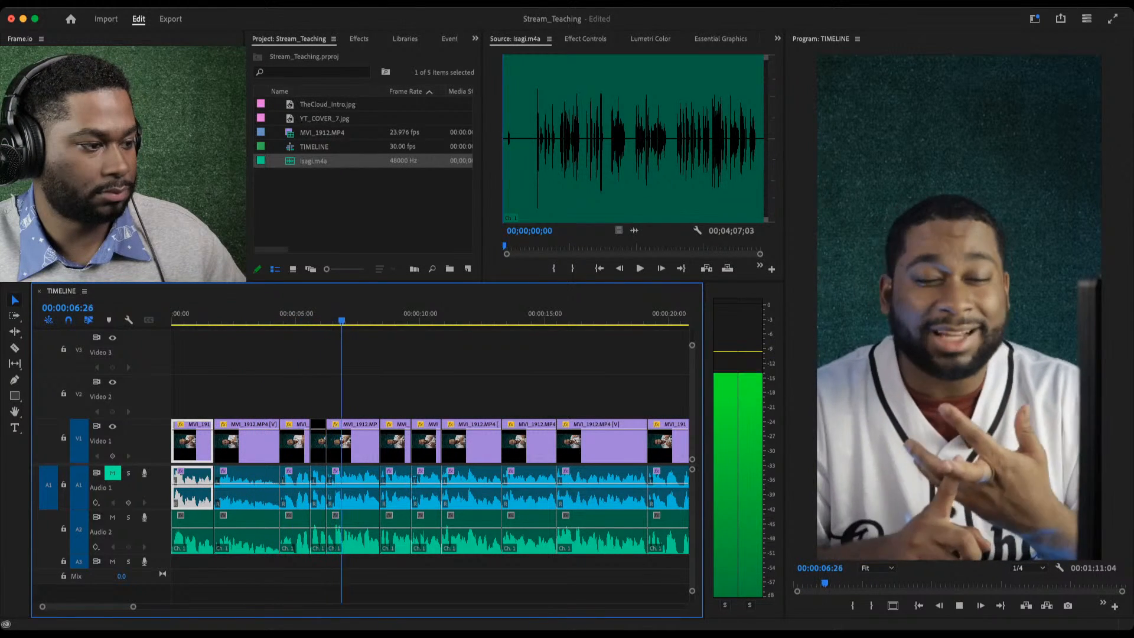
{"action": "key", "text": "space"}
{"action": "key", "text": "super+s"}
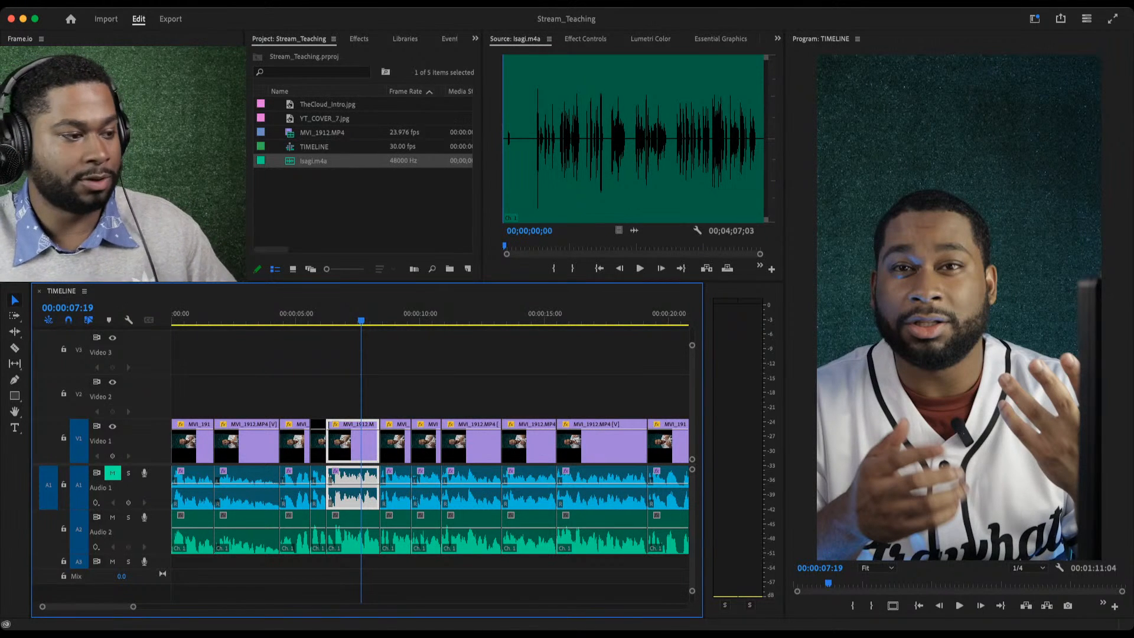
Play the edit onward from 00:00:07:19 to beyond 00:00:20:28 to check the pacing of the following clips.
{"action": "key", "text": "space"}
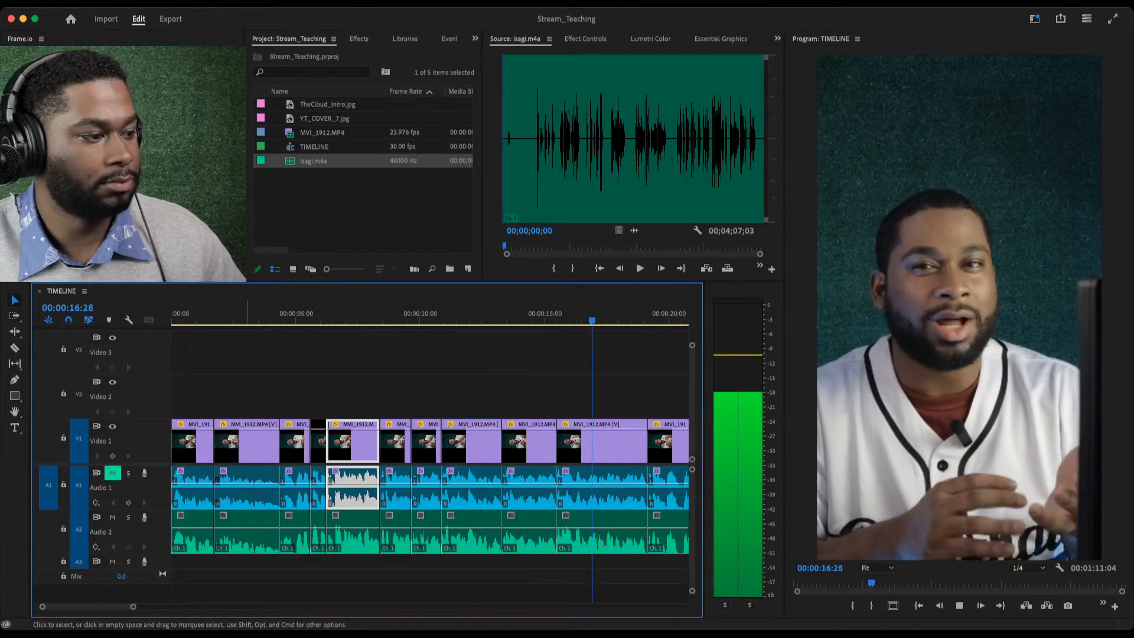
{"action": "key", "text": "minus"}
{"action": "key", "text": "minus"}
{"action": "key", "text": "minus"}
{"action": "key", "text": "equal"}
{"action": "key", "text": "equal"}
{"action": "key", "text": "equal"}
{"action": "key", "text": "equal"}
{"action": "key", "text": "equal"}
{"action": "key", "text": "minus"}
{"action": "key", "text": "minus"}
{"action": "key", "text": "minus"}
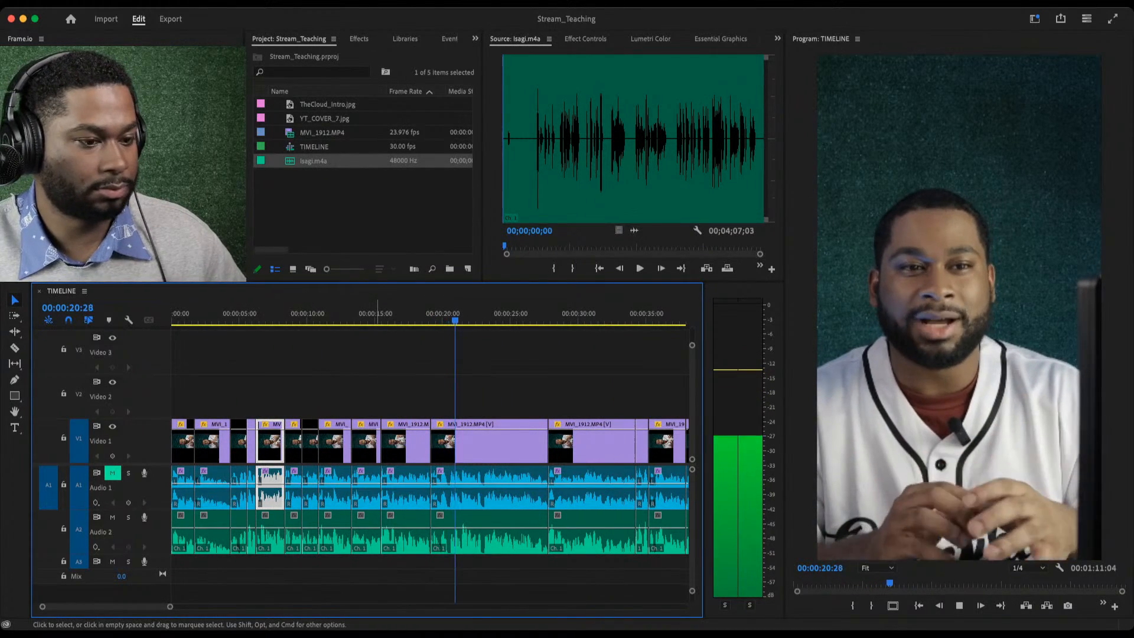
Split all tracks at about 00:00:22:26 and ripple trim the start of the following clip up to 00:00:23:04.
{"action": "key", "text": "space"}
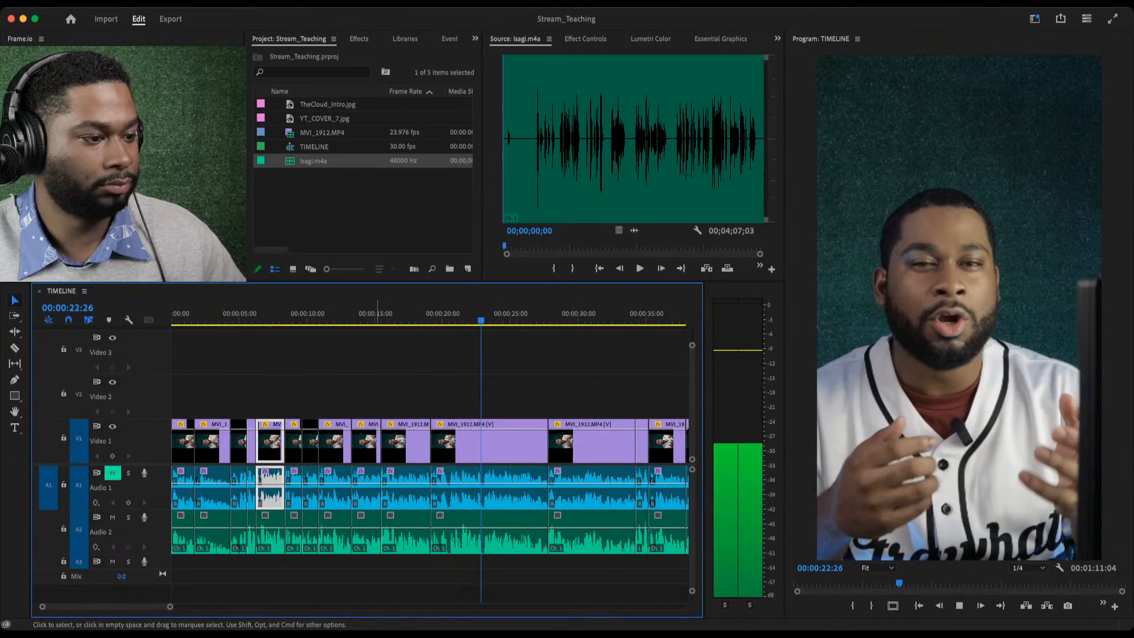
{"action": "key", "text": "d"}
{"action": "key", "text": "c"}
{"action": "left_click", "coordinate": [481, 449], "text": "shift"}
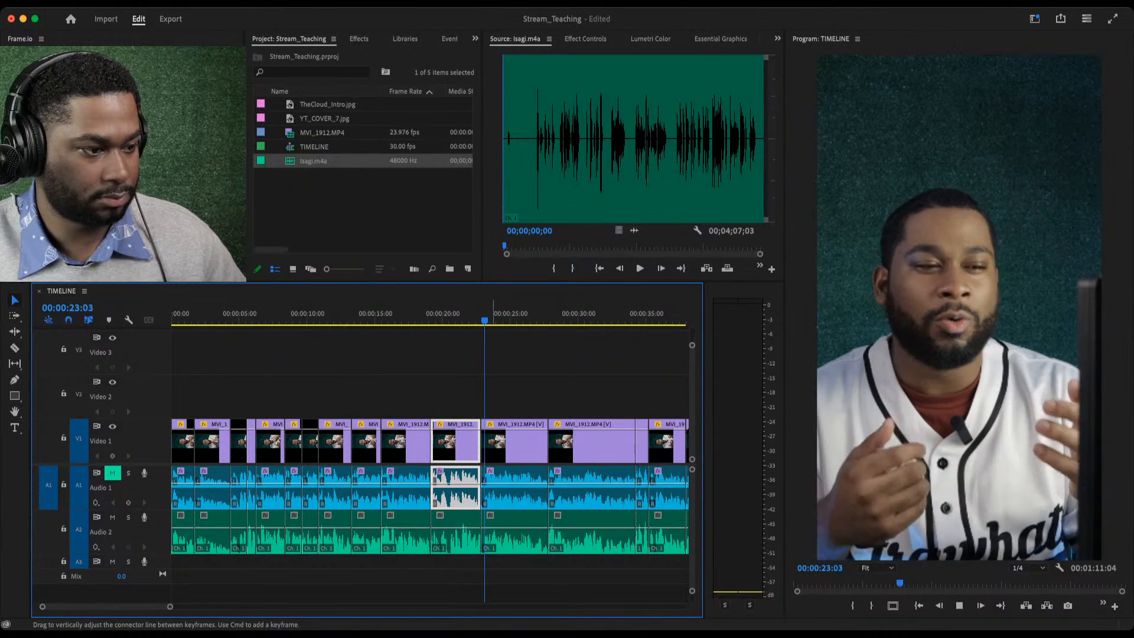
{"action": "key", "text": "equal"}
{"action": "key", "text": "equal"}
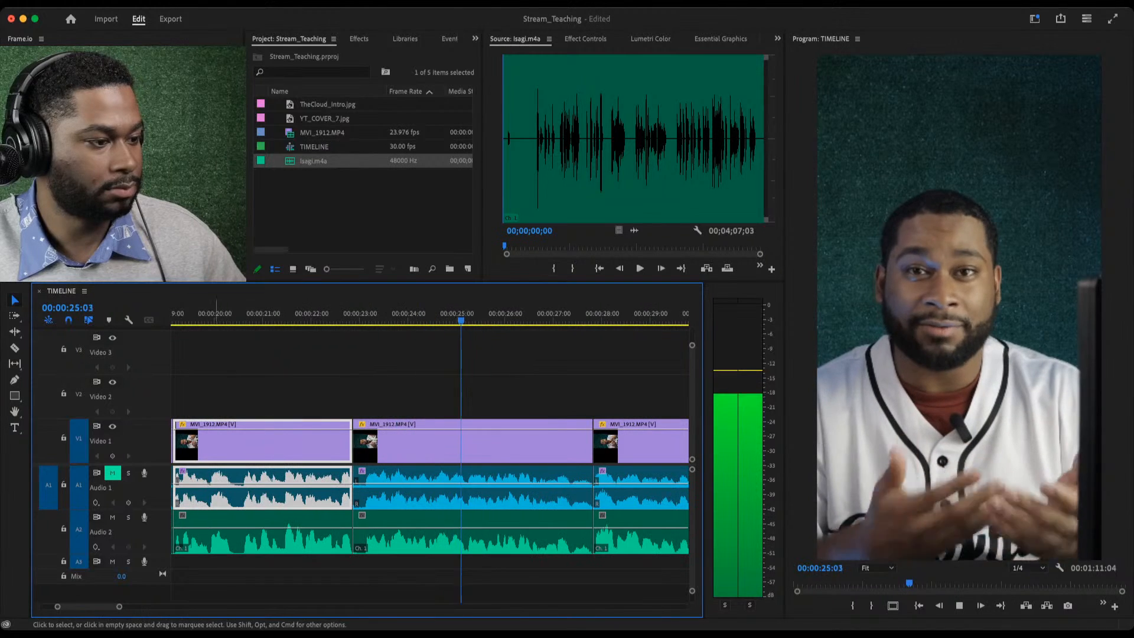
{"action": "left_click", "coordinate": [361, 314]}
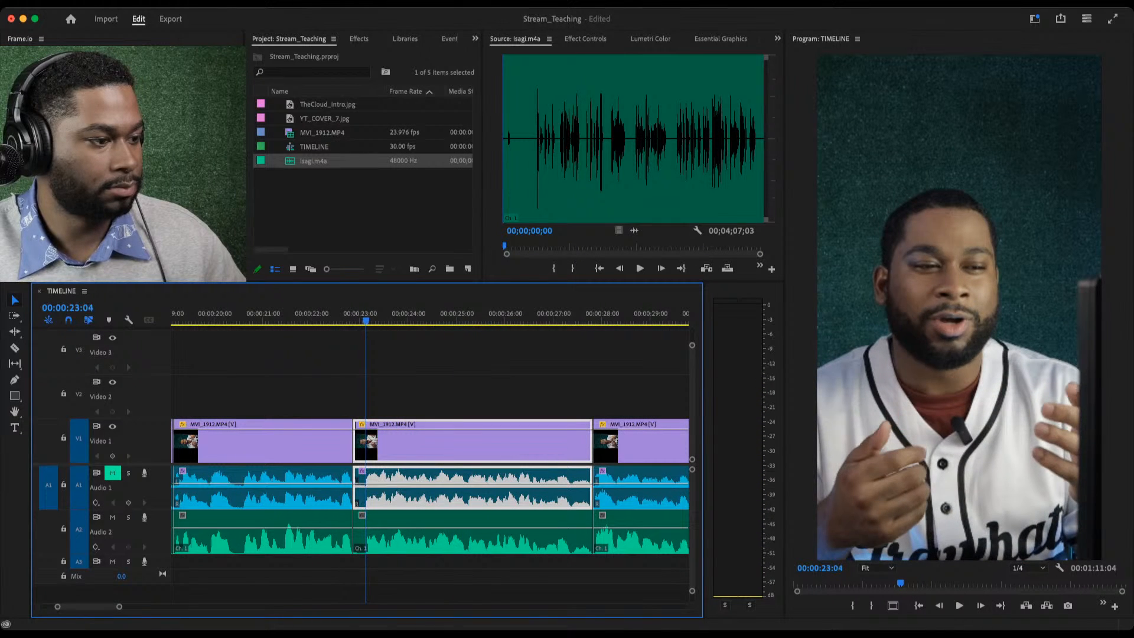
{"action": "key", "text": "q"}
Play the edit from 00:00:18:05 towards the new join near 00:00:23:00.
{"action": "mouse_move", "coordinate": [343, 315]}
{"action": "left_mouse_down"}
{"action": "mouse_move", "coordinate": [172, 314]}
{"action": "mouse_move", "coordinate": [362, 314]}
{"action": "left_mouse_up"}
{"action": "key", "text": "space"}
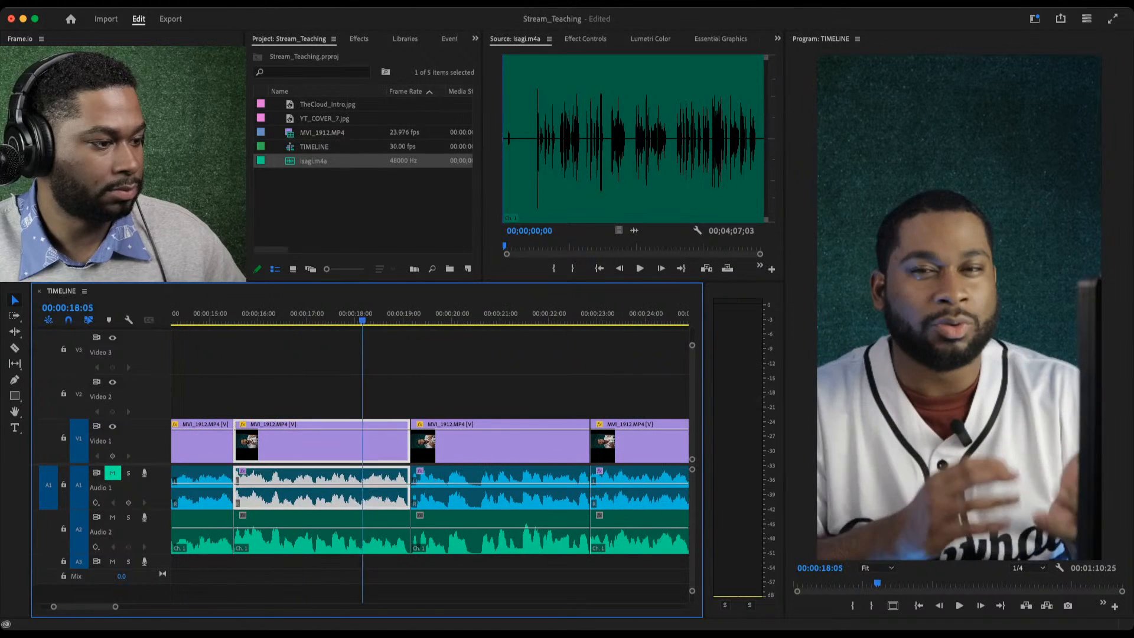
{"action": "key", "text": "space"}
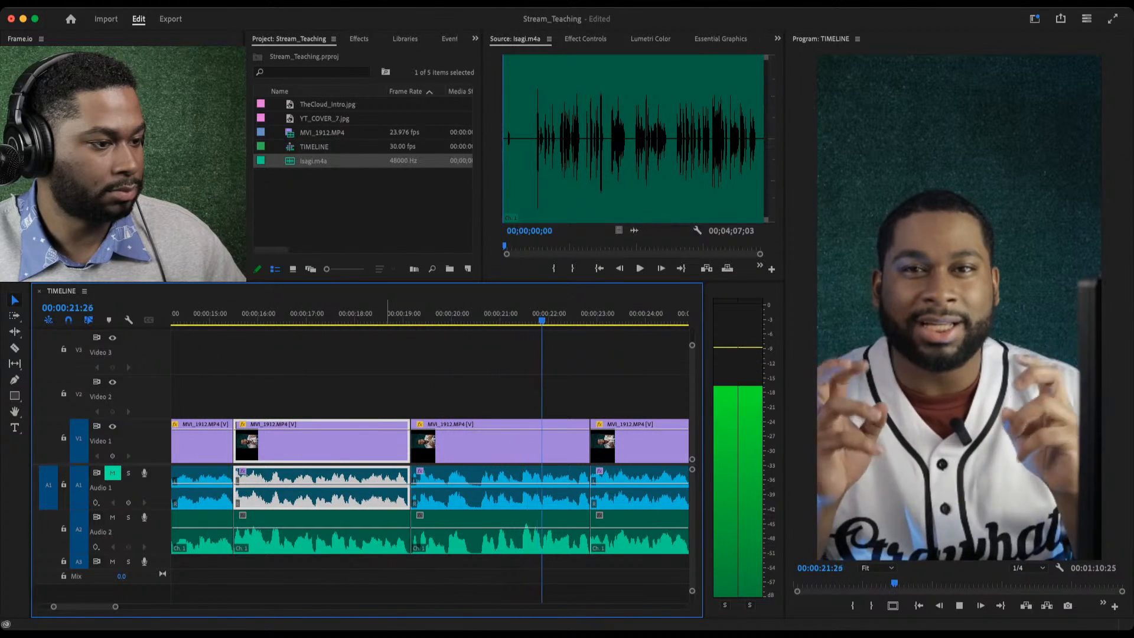
{"action": "key", "text": "space"}
Split all tracks at the pause at 00:00:20:11 and ripple trim the start of the following clip up to 00:00:20:18.
{"action": "left_click_drag", "start_coordinate": [589, 320], "coordinate": [345, 320]}
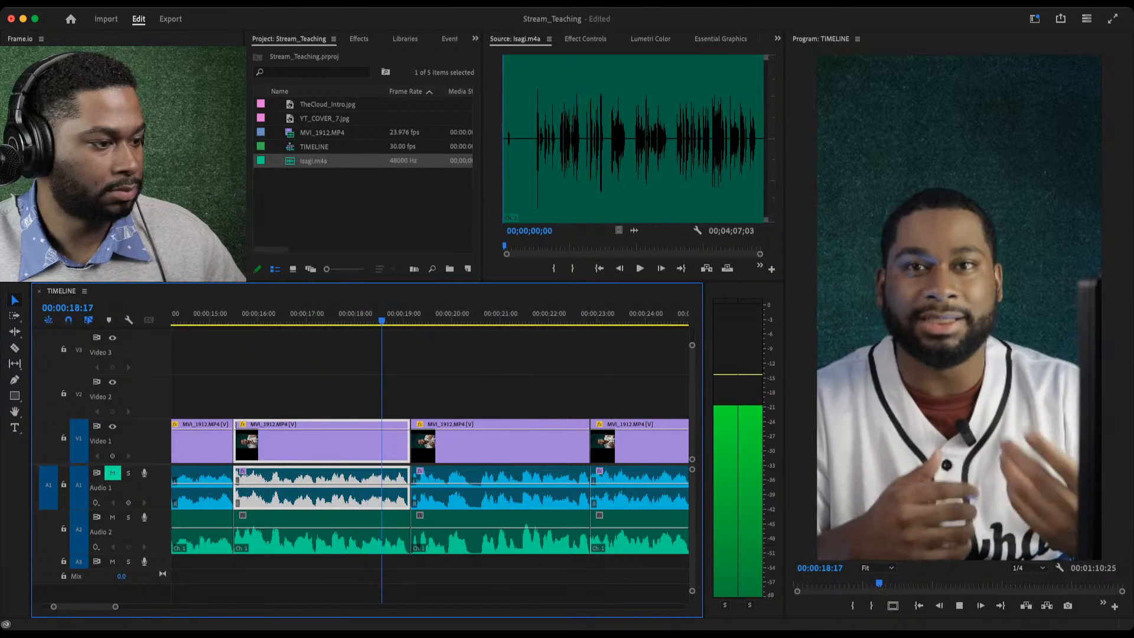
{"action": "key", "text": "space"}
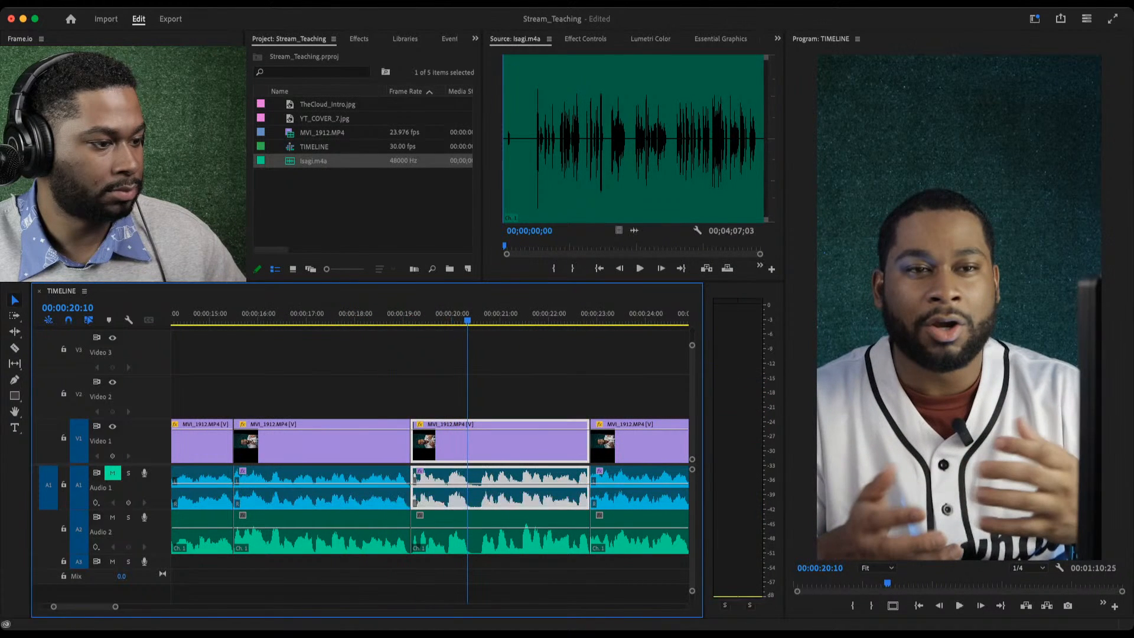
{"action": "key", "text": "c"}
{"action": "key", "text": "Right"}
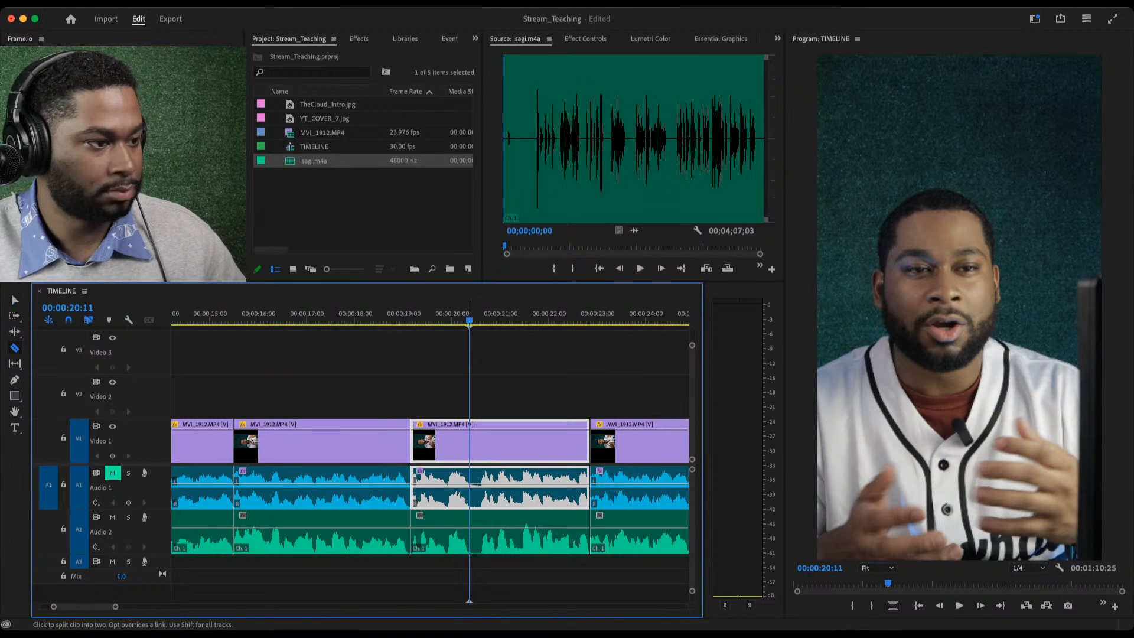
{"action": "left_click", "coordinate": [471, 449], "text": "shift"}
{"action": "key", "text": "space"}
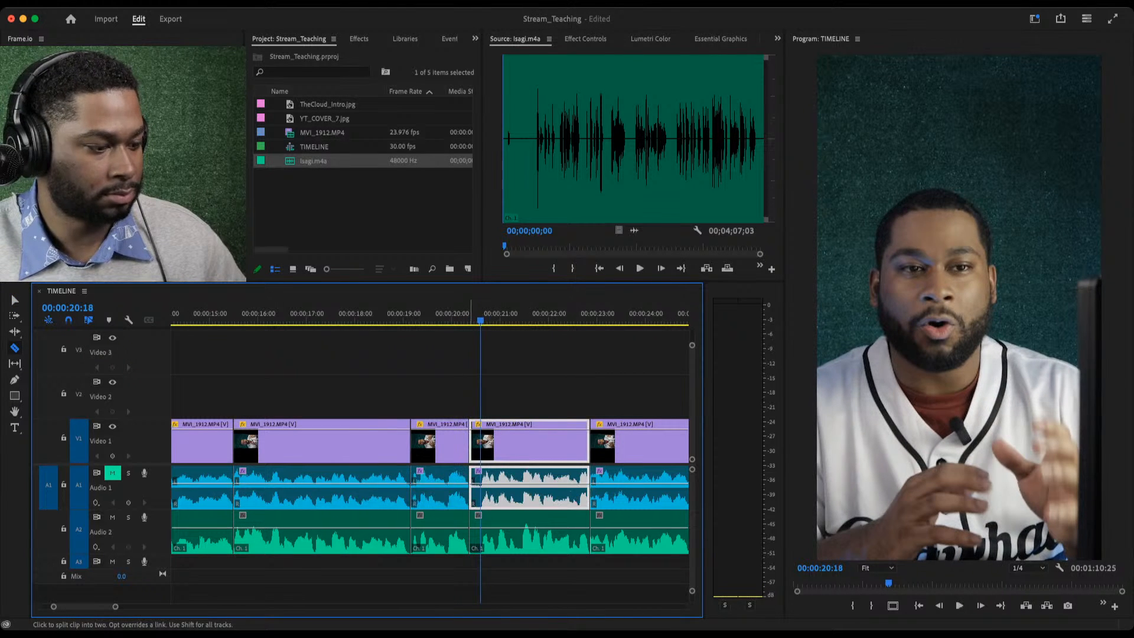
{"action": "key", "text": "q"}
Replay the edit from about 00:00:18:24 across the new join to beyond 00:00:23:02.
{"action": "left_click", "coordinate": [393, 313]}
{"action": "key", "text": "space"}
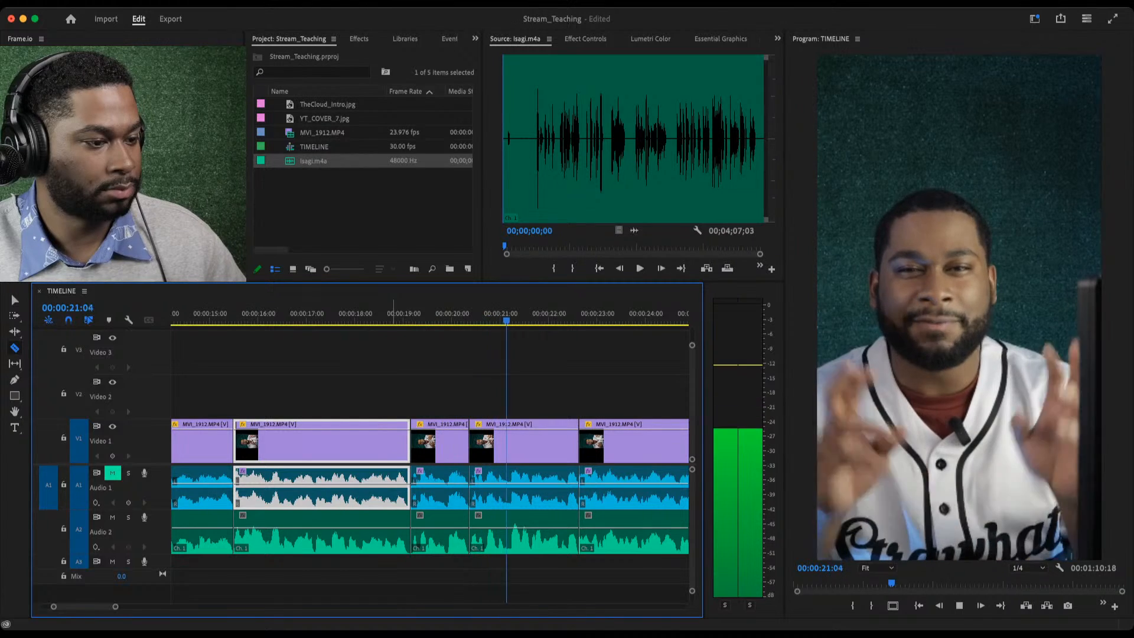
{"action": "key", "text": "minus"}
{"action": "key", "text": "minus"}
{"action": "key", "text": "equal"}
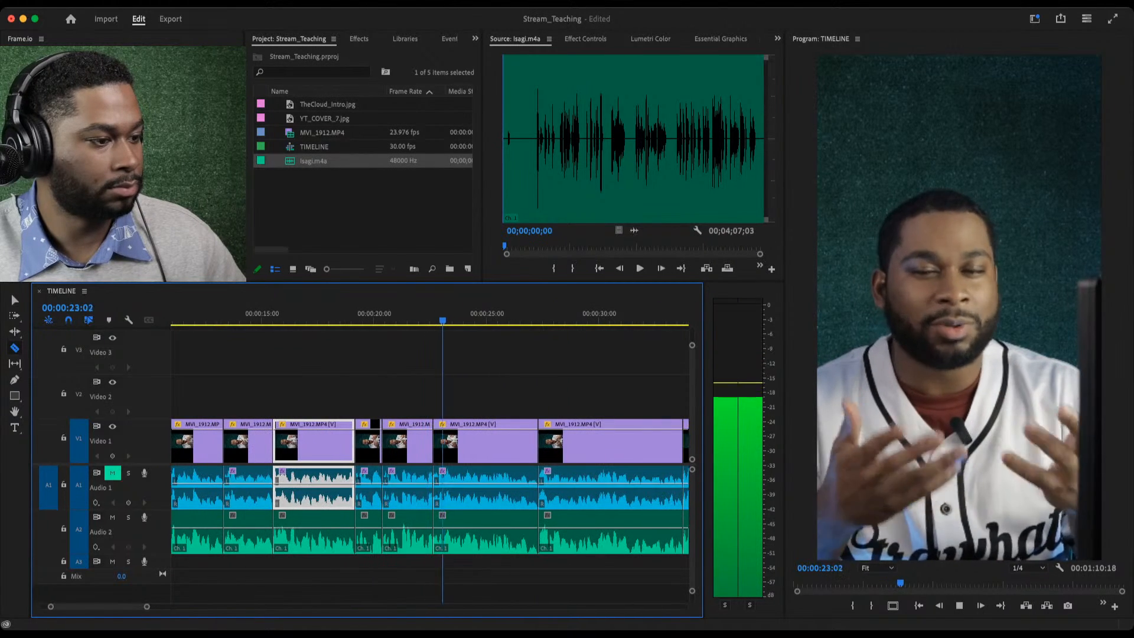
Try ripple trimming the start of the clip under the playhead up to 00:00:23:27, replay the join, and undo the trim.
{"action": "key", "text": "space"}
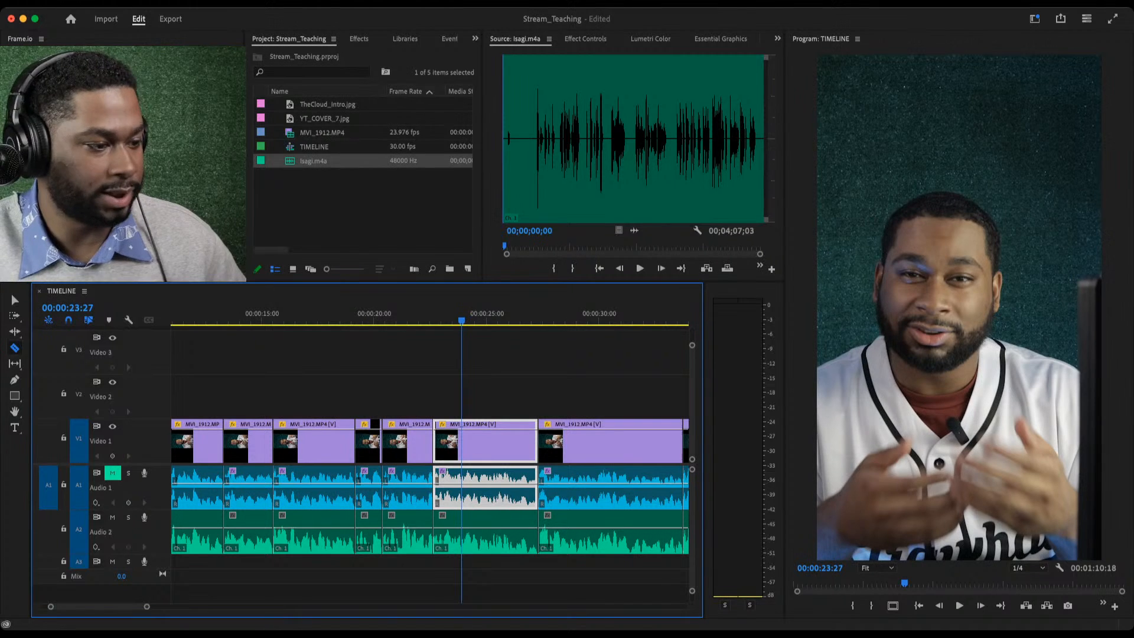
{"action": "key", "text": "q"}
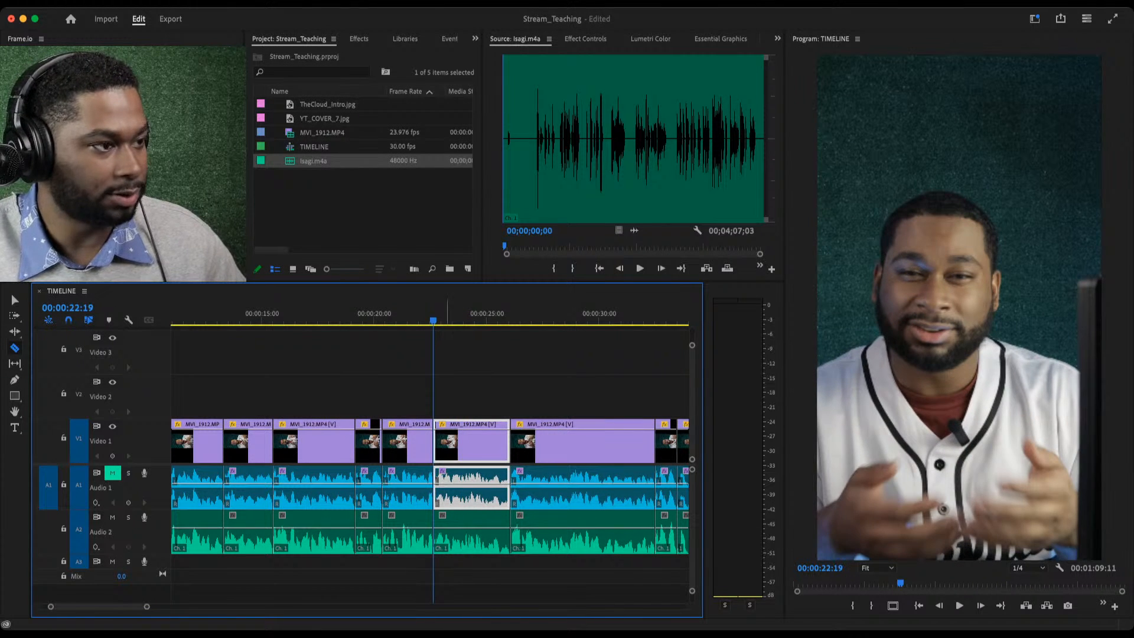
{"action": "left_click", "coordinate": [406, 320]}
{"action": "key", "text": "space"}
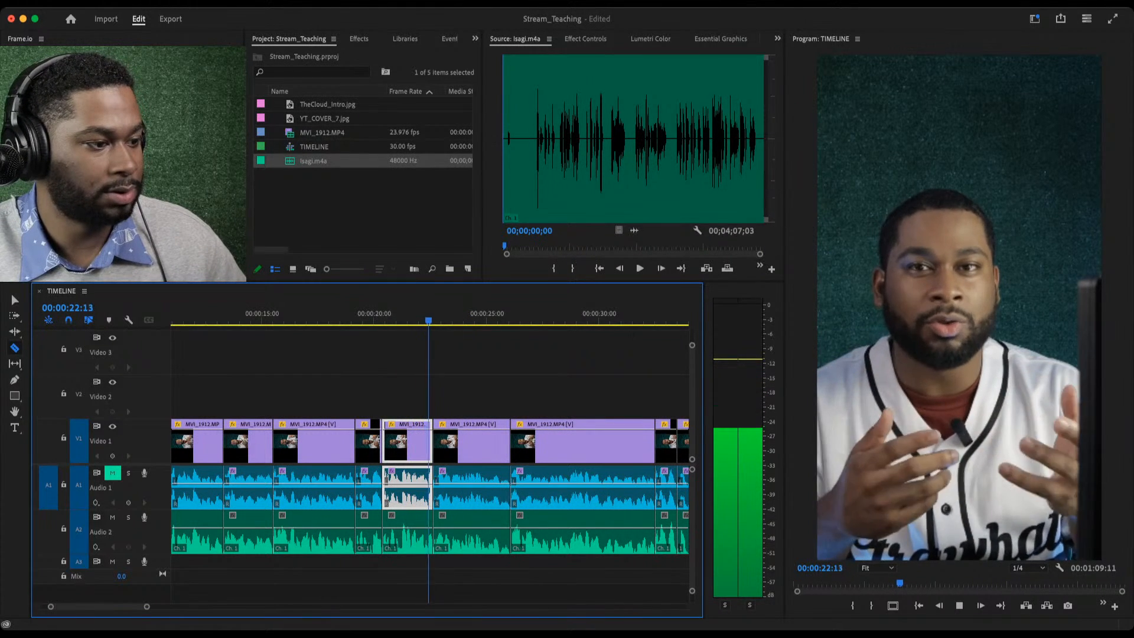
{"action": "key", "text": "space"}
{"action": "key", "text": "super+z"}
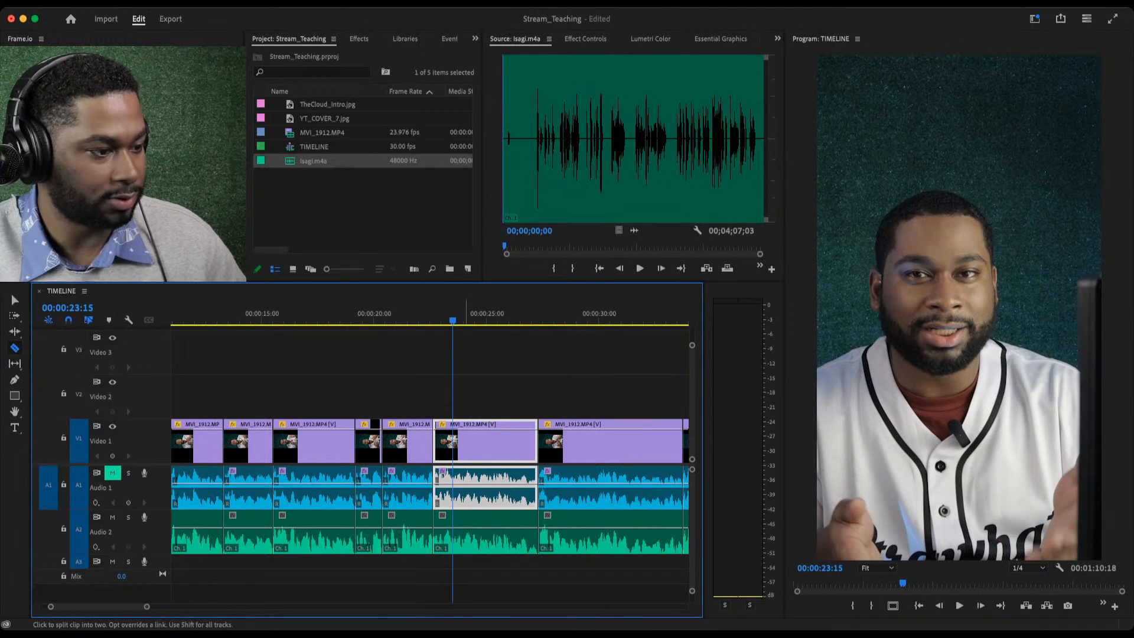
Replay the edit across the join near 00:00:22:19 and stop at 00:00:23:15.
{"action": "key", "text": "space"}
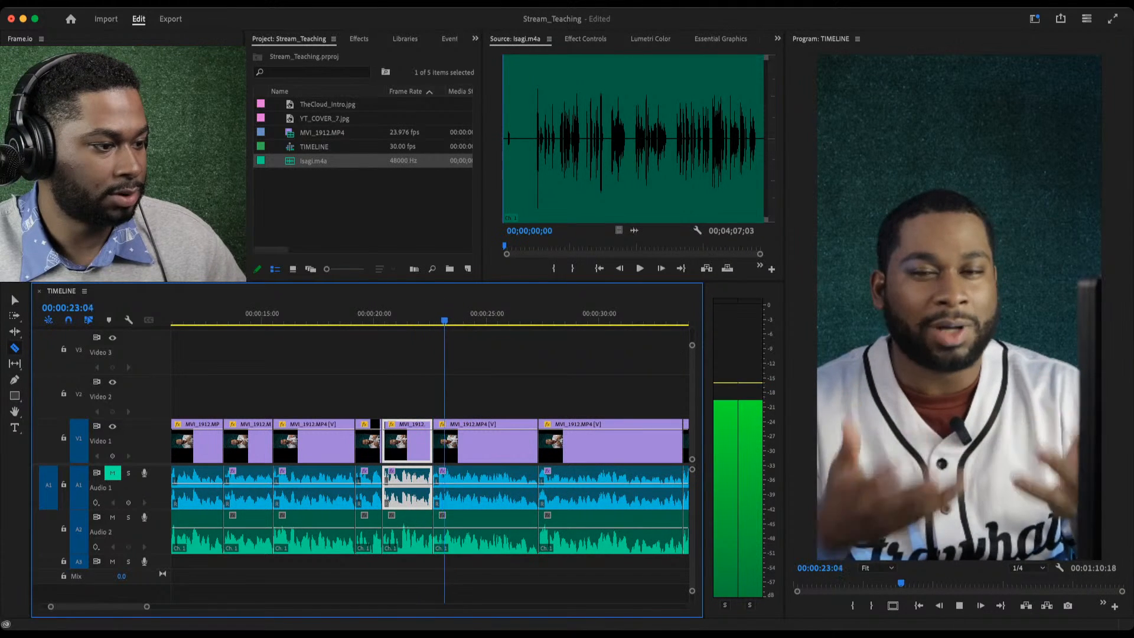
{"action": "key", "text": "space"}
{"action": "key", "text": "equal"}
{"action": "key", "text": "equal"}
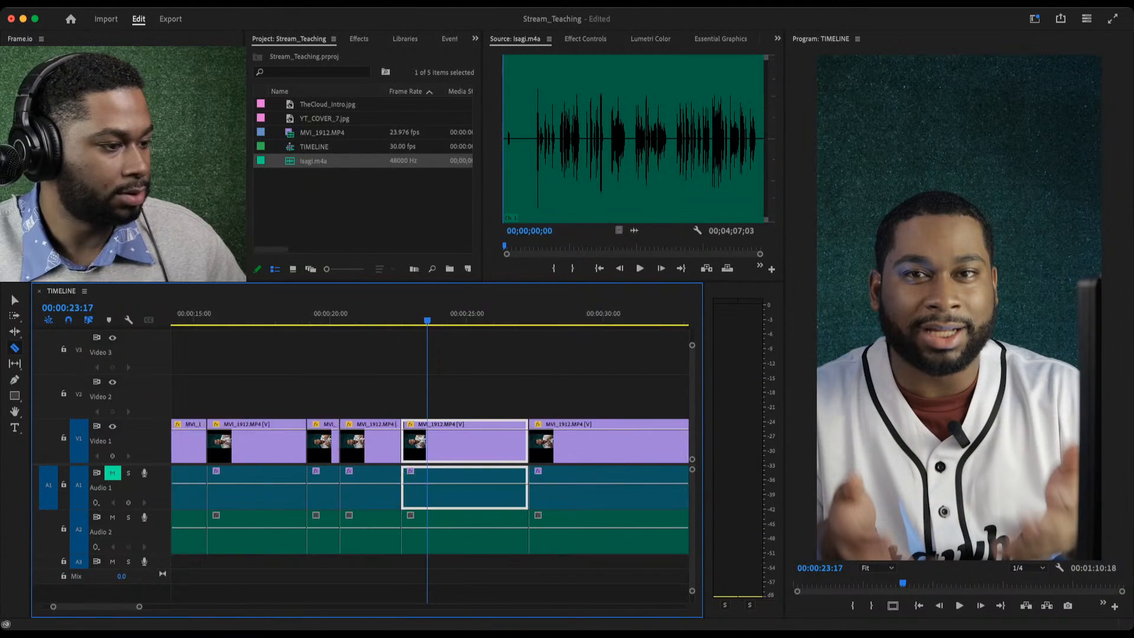
{"action": "left_click_drag", "start_coordinate": [426, 320], "coordinate": [359, 320]}
{"action": "key", "text": "space"}
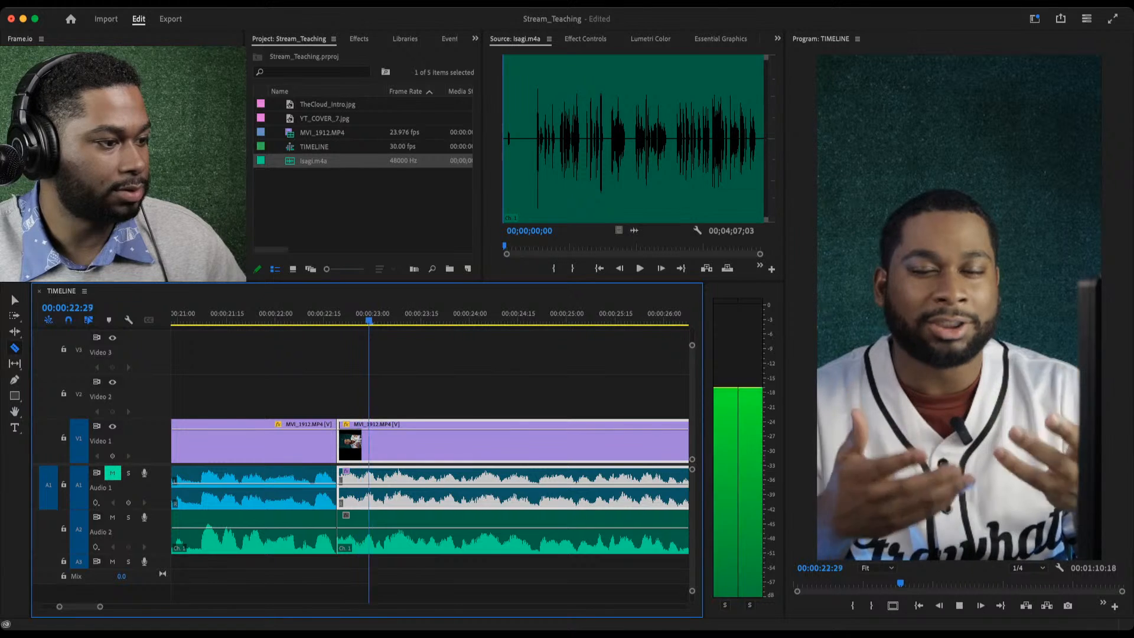
{"action": "key", "text": "space"}
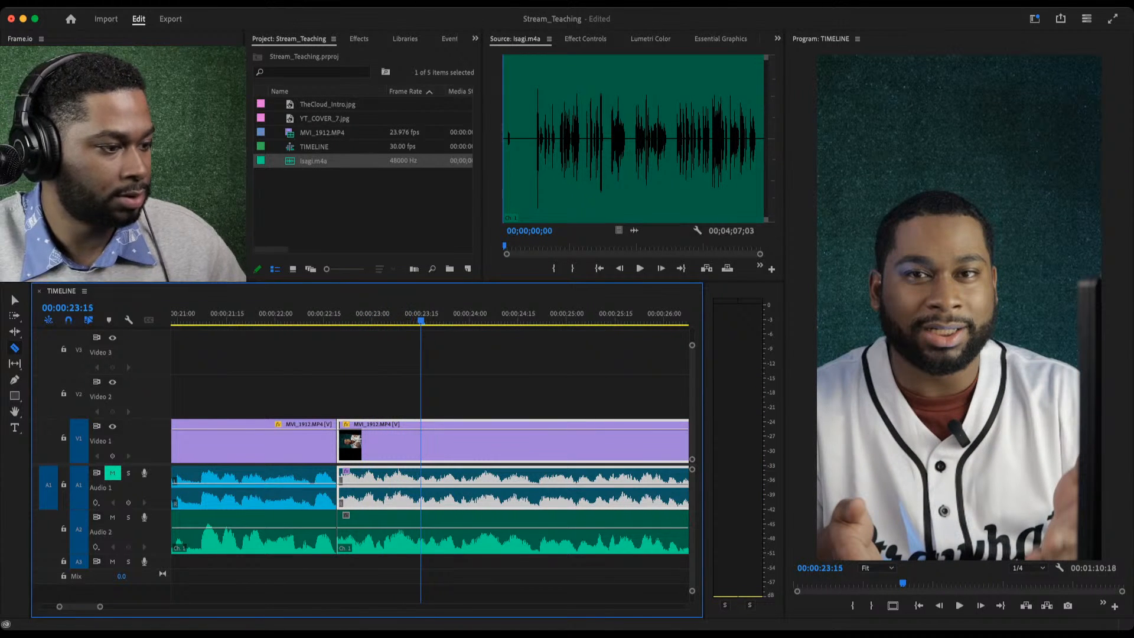
Try ripple trimming the start of the clip under the playhead up to 00:00:23:15, replay the join, and undo the trim.
{"action": "key", "text": "q"}
{"action": "left_click", "coordinate": [262, 316]}
{"action": "key", "text": "space"}
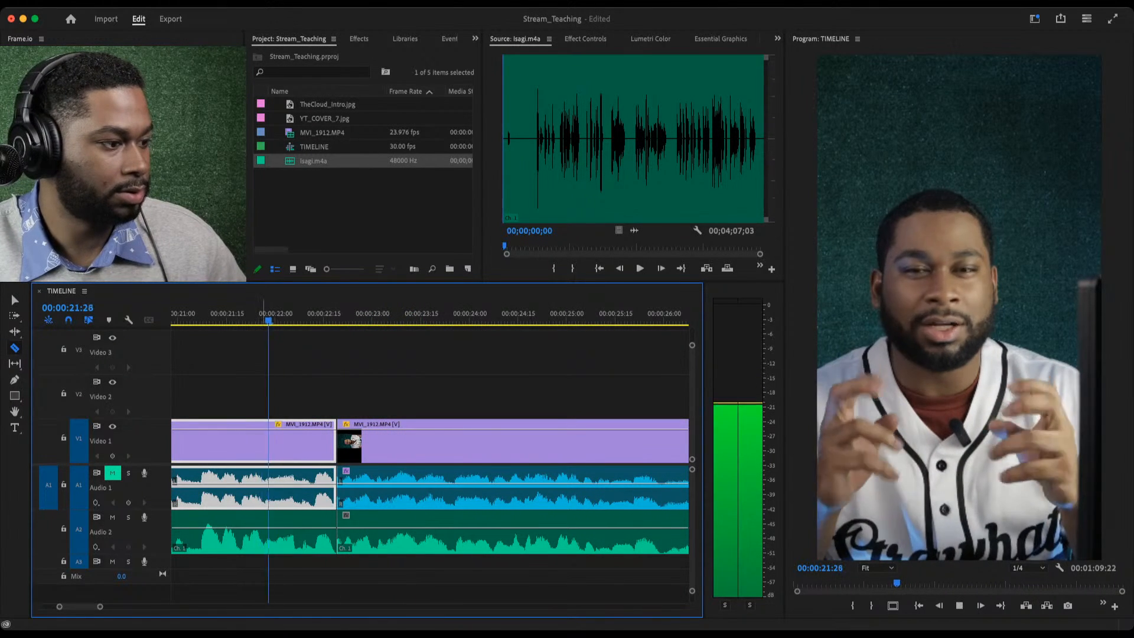
{"action": "key", "text": "super+z"}
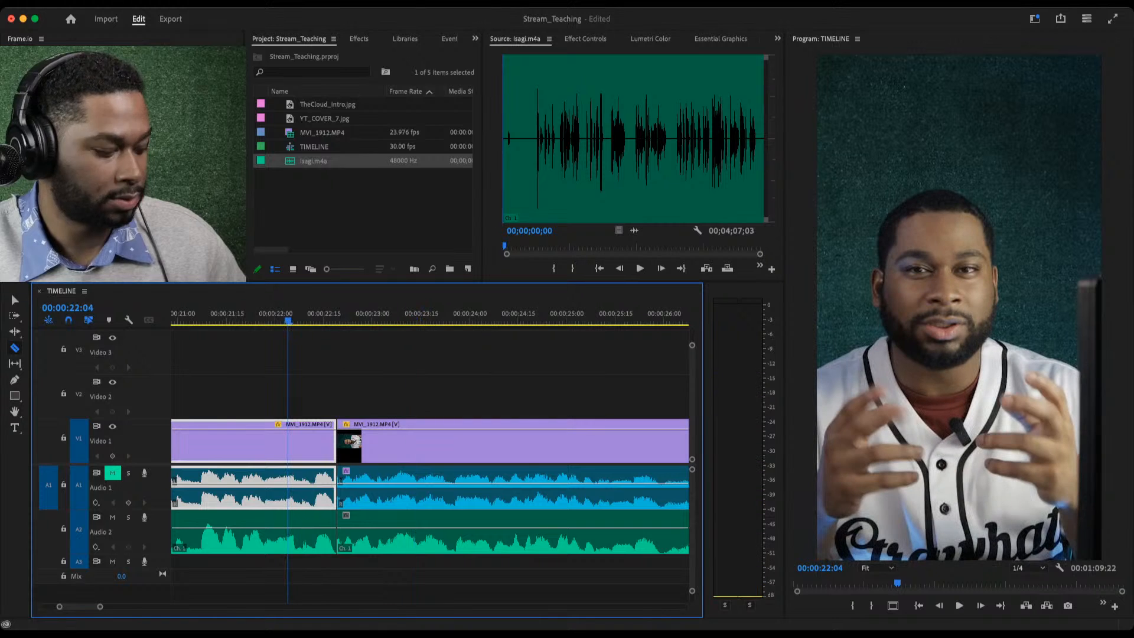
Play across the join and ripple trim the start of the following clip up to about 00:00:23:15.
{"action": "key", "text": "space"}
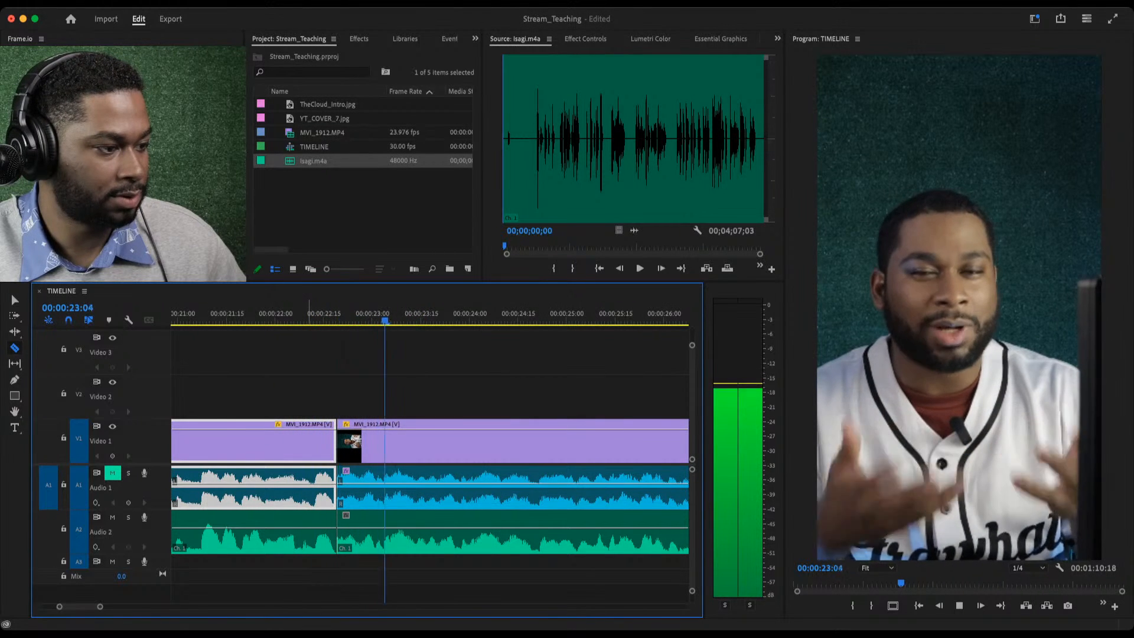
{"action": "key", "text": "space"}
{"action": "key", "text": "q"}
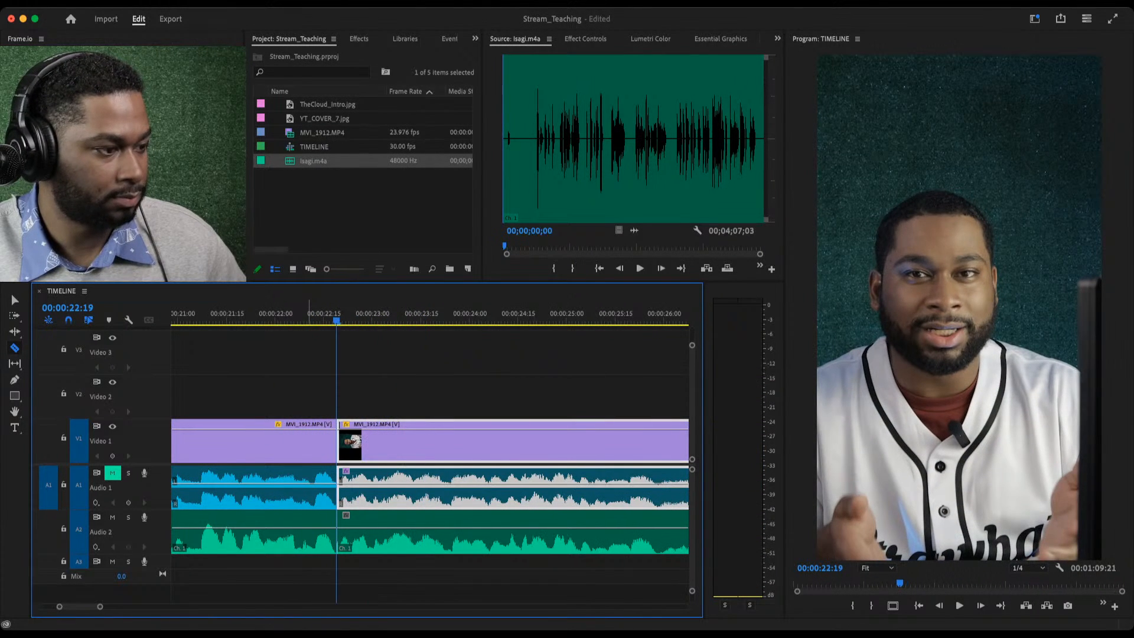
Replay the tightened join and ripple trim one more frame off the following clip's start, up to 00:00:22:20.
{"action": "key", "text": "space"}
{"action": "key", "text": "space"}
{"action": "key", "text": "space"}
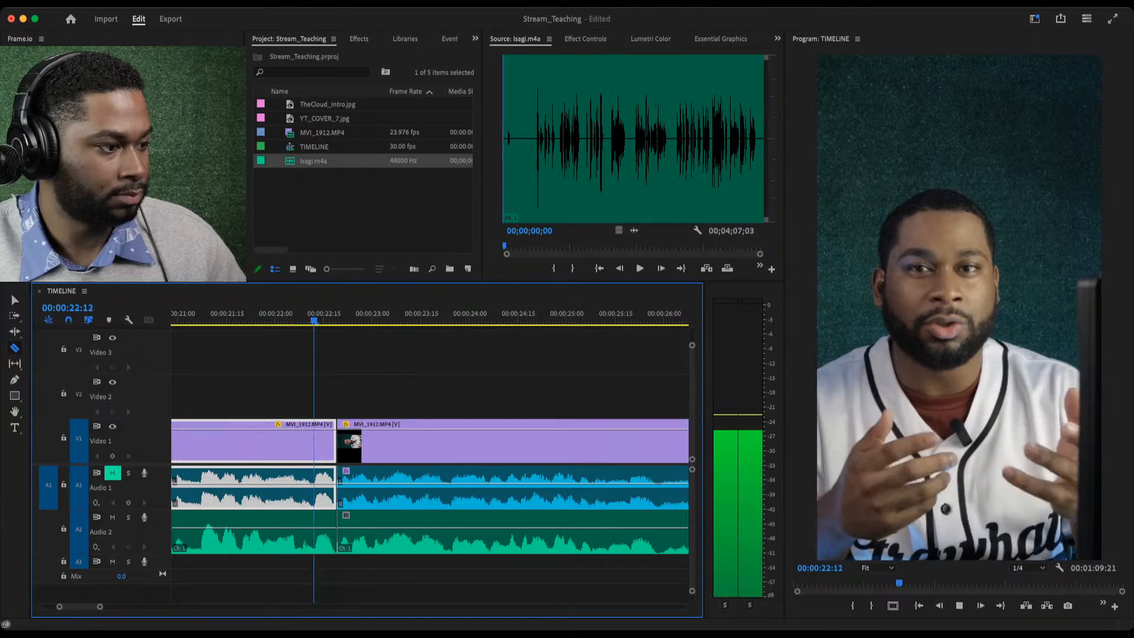
{"action": "key", "text": "space"}
{"action": "key", "text": "space"}
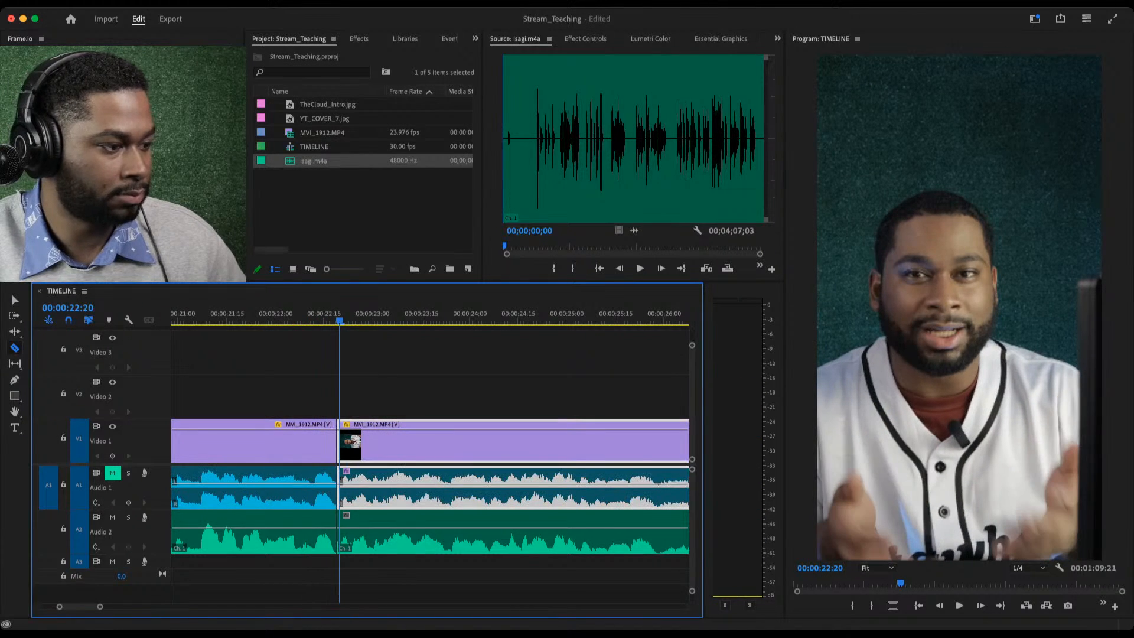
{"action": "key", "text": "space"}
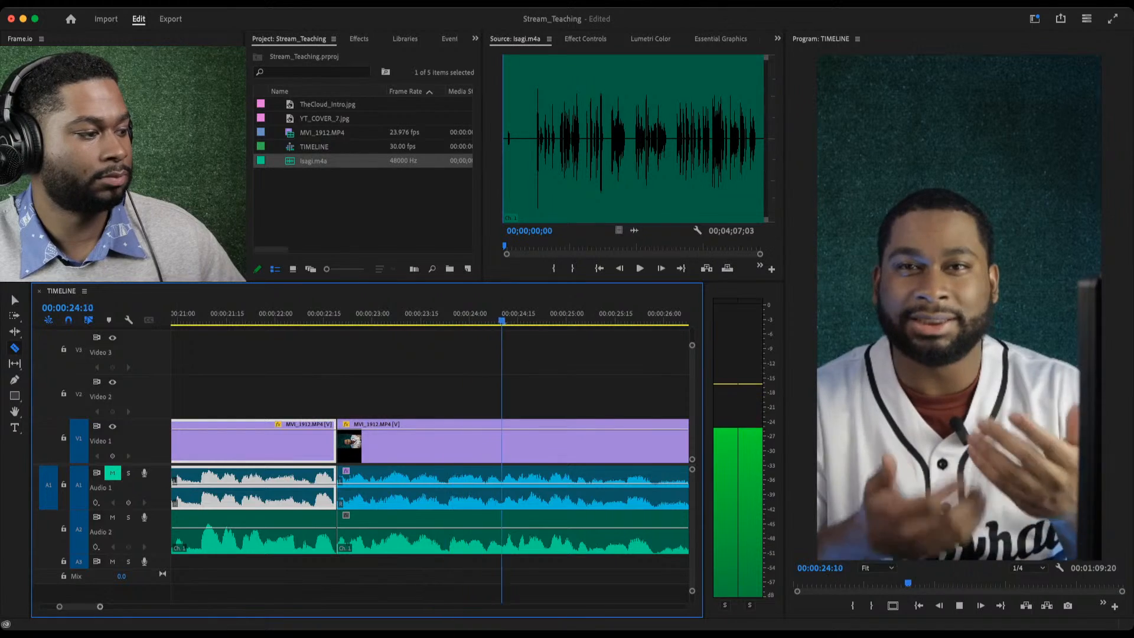
Play to the join near 00:00:26:10 and ripple trim the end of the preceding clip back to 00:00:25:27.
{"action": "key", "text": "minus"}
{"action": "key", "text": "minus"}
{"action": "key", "text": "minus"}
{"action": "key", "text": "equal"}
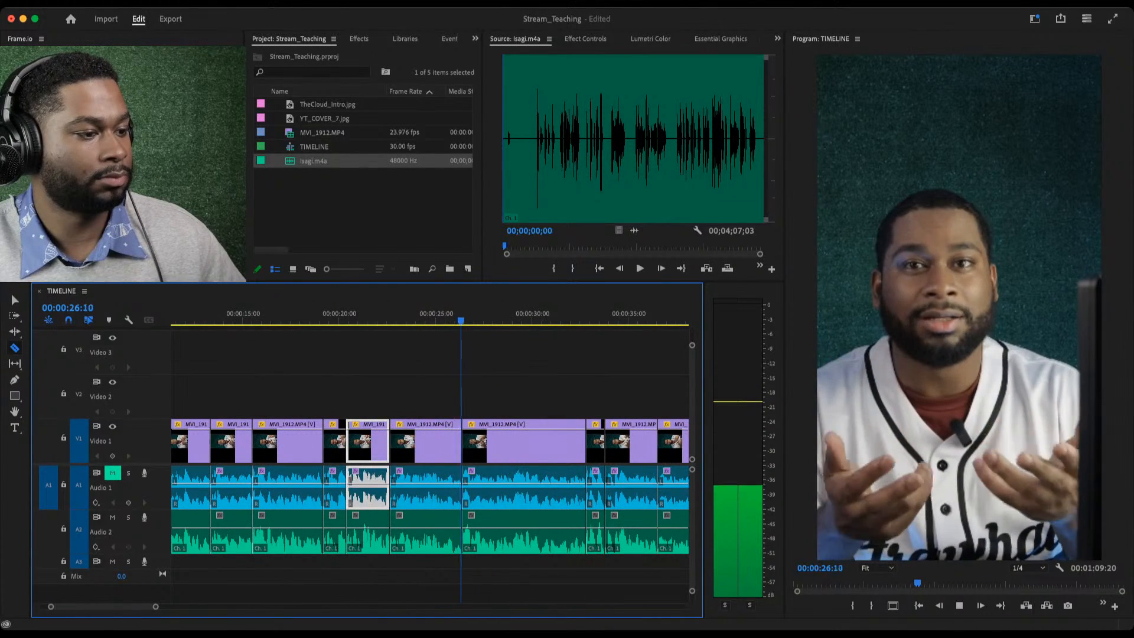
{"action": "key", "text": "space"}
{"action": "left_click", "coordinate": [428, 310]}
{"action": "left_click", "coordinate": [387, 310]}
{"action": "key", "text": "space"}
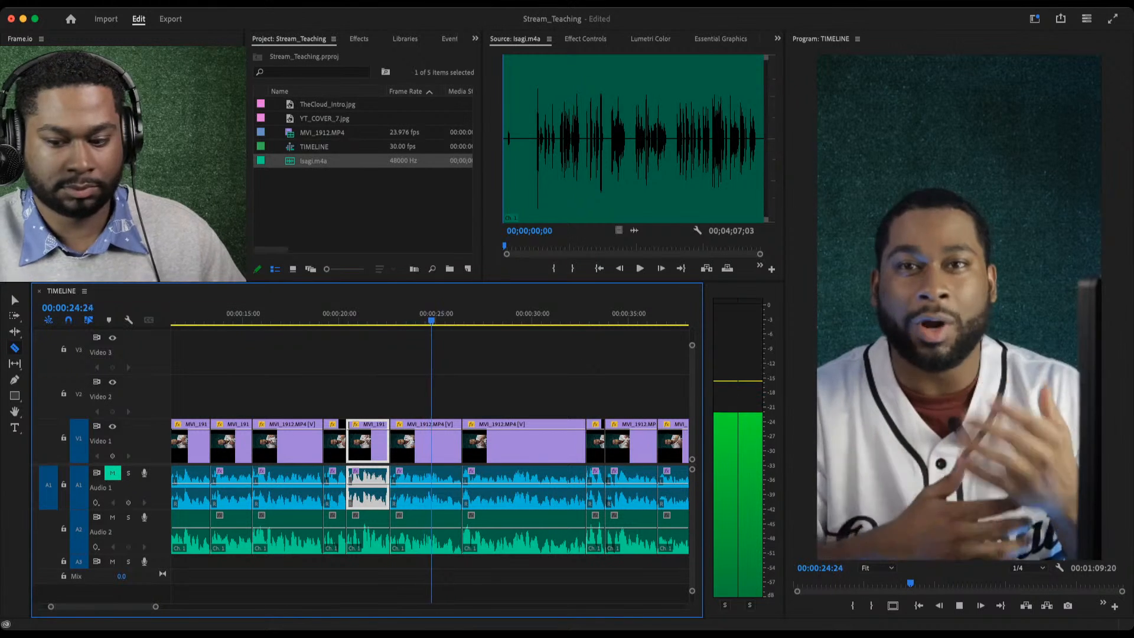
{"action": "key", "text": "space"}
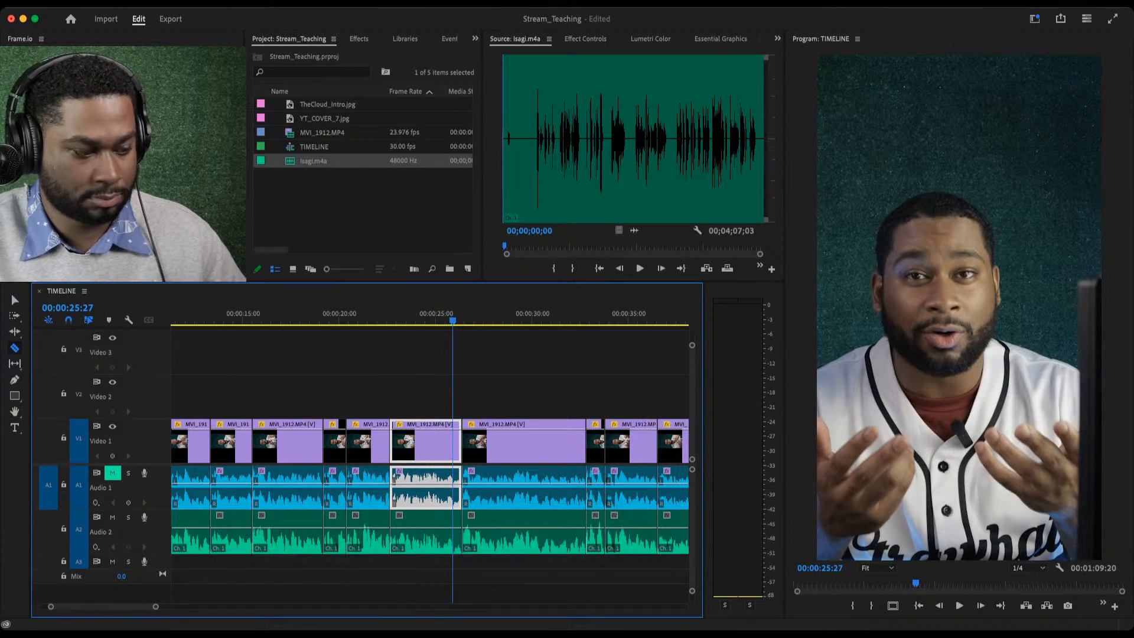
{"action": "key", "text": "w"}
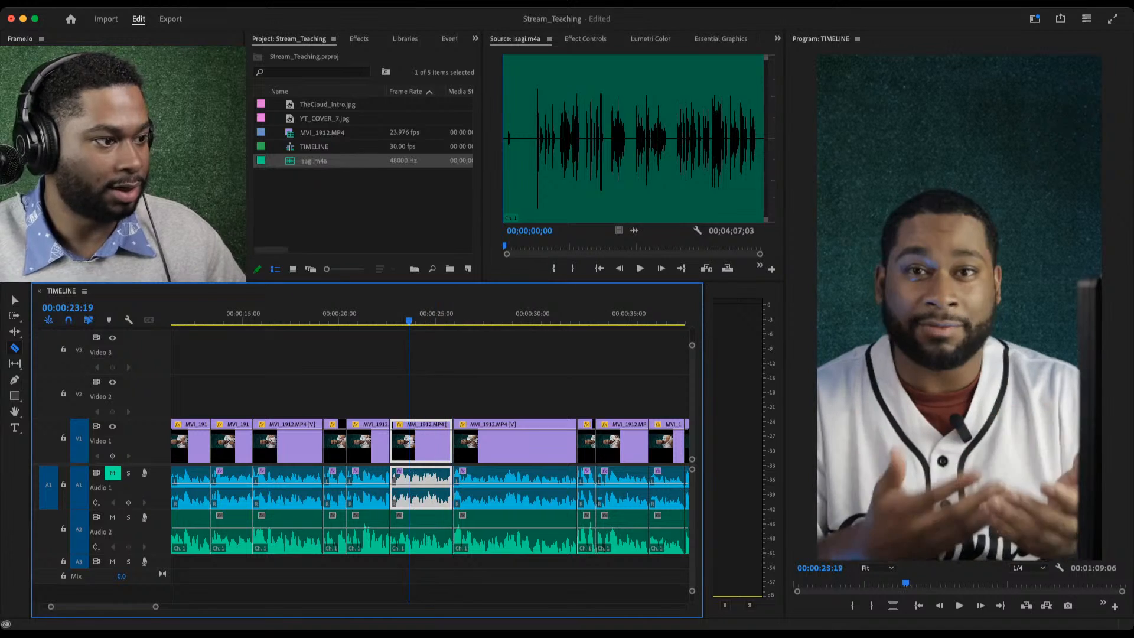
Play the edit from 00:00:23:19 to about 00:00:37:12, and replay the joins from about 00:00:33:00 onwards.
{"action": "key", "text": "space"}
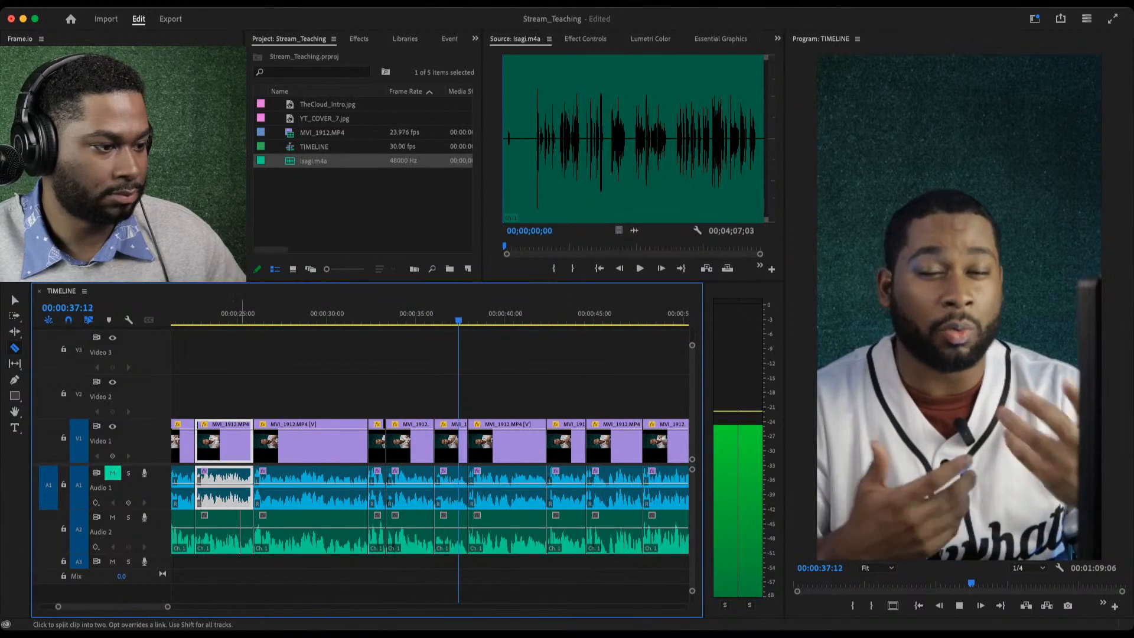
{"action": "left_click_drag", "start_coordinate": [457, 315], "coordinate": [383, 314]}
{"action": "key", "text": "space"}
{"action": "key", "text": "space"}
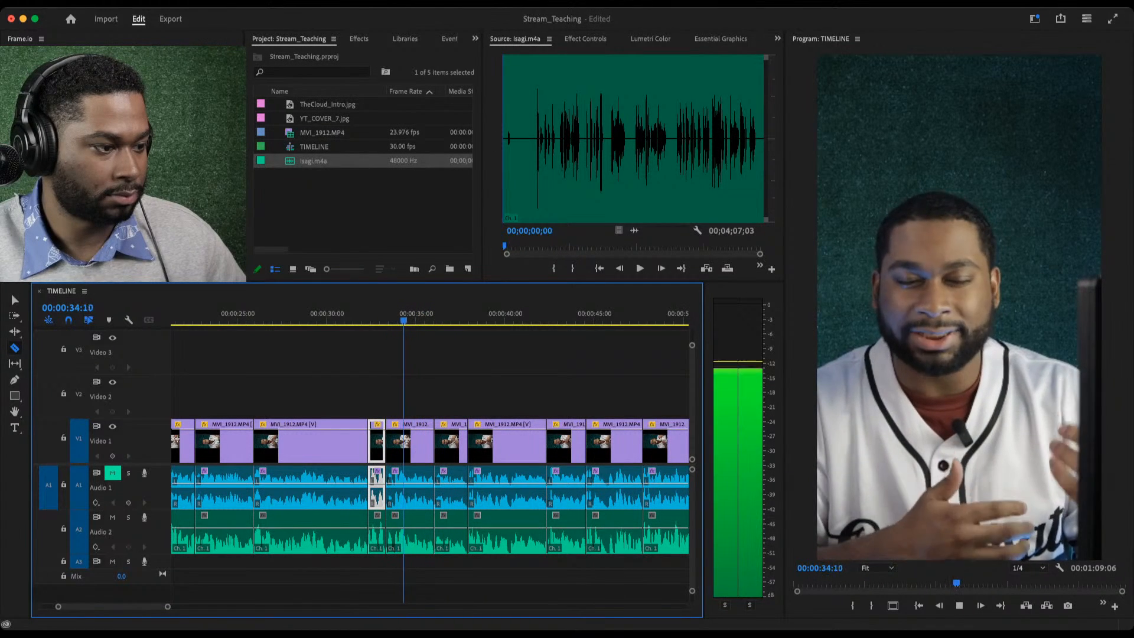
{"action": "key", "text": "space"}
{"action": "key", "text": "space"}
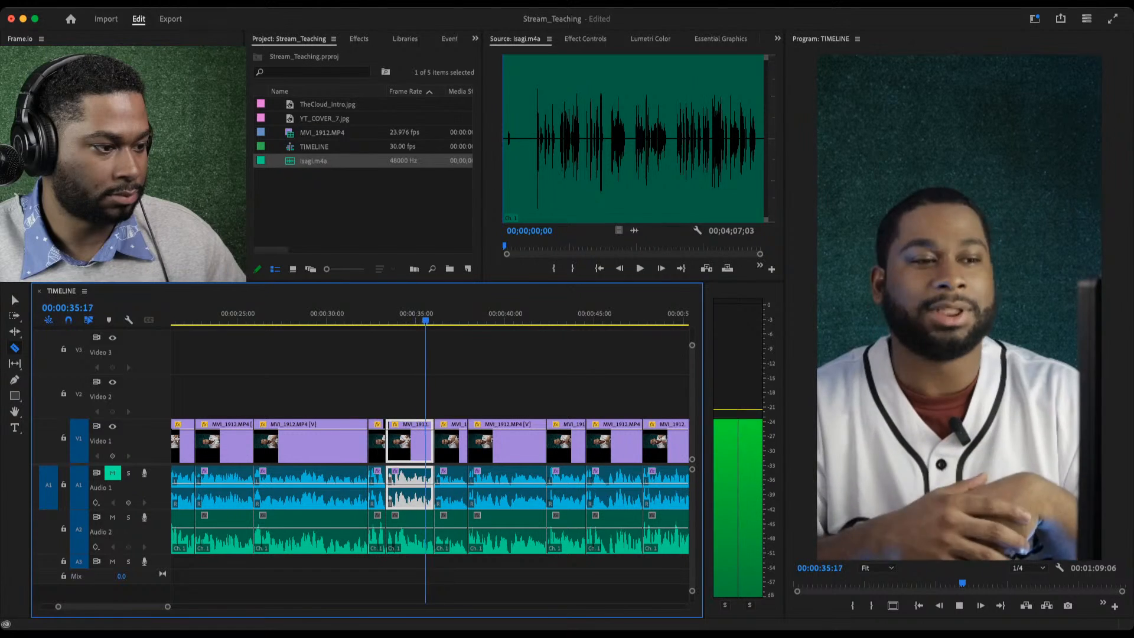
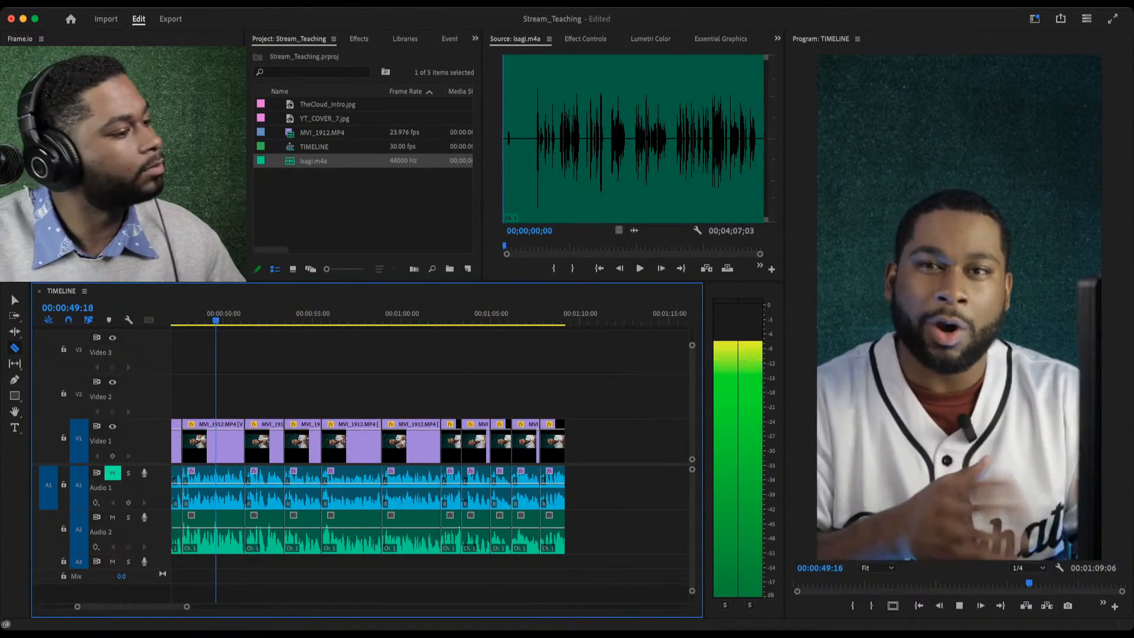
Switch to the Selection tool and replay the joins up to 00:00:53:27, restarting from earlier points back to about 00:00:45:20.
{"action": "key", "text": "minus"}
{"action": "key", "text": "minus"}
{"action": "key", "text": "minus"}
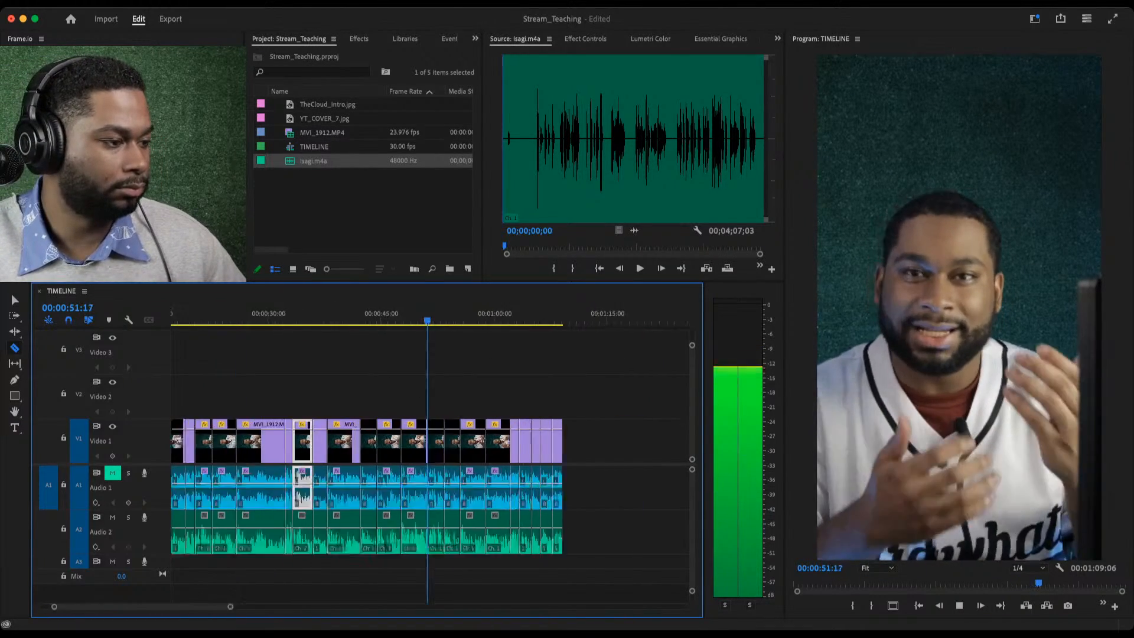
{"action": "key", "text": "equal"}
{"action": "key", "text": "equal"}
{"action": "key", "text": "equal"}
{"action": "key", "text": "v"}
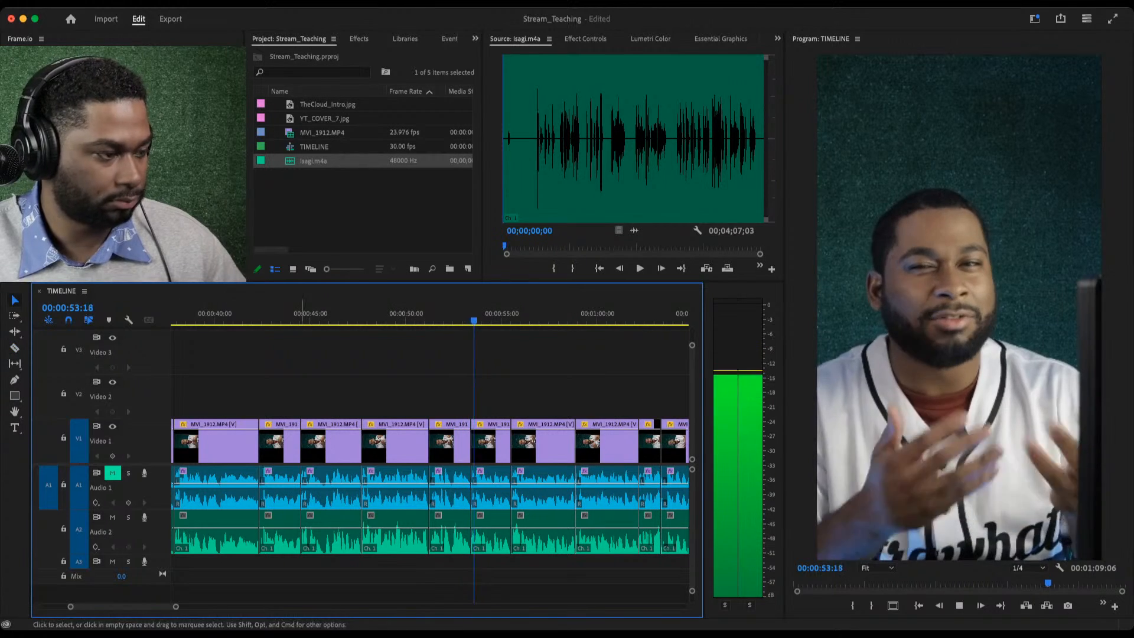
{"action": "left_click", "coordinate": [387, 320]}
{"action": "key", "text": "space"}
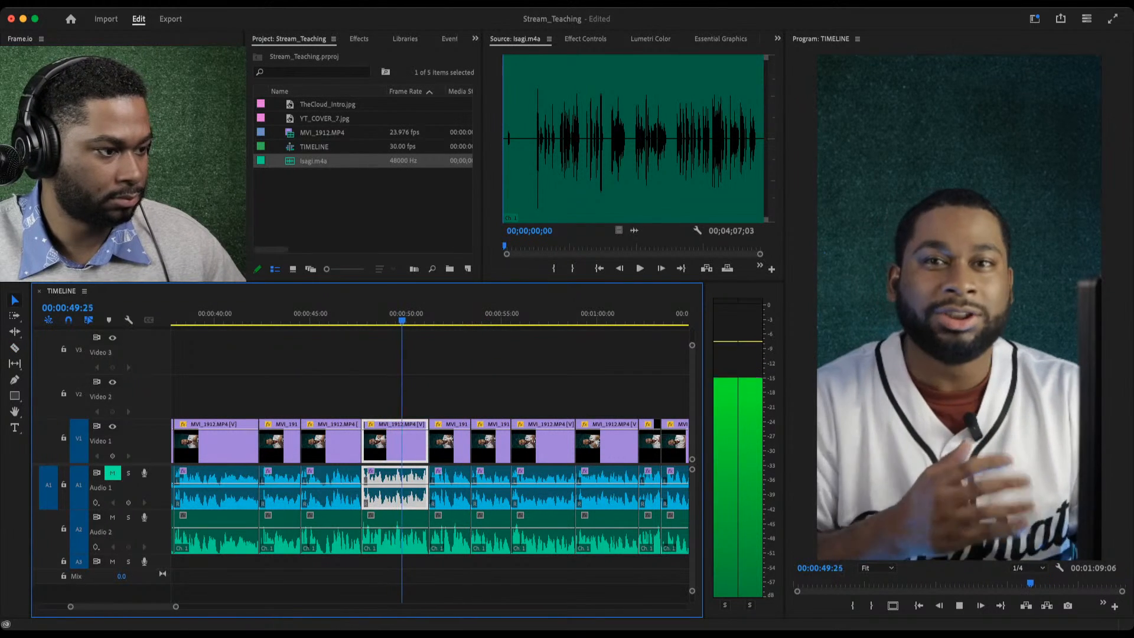
{"action": "left_click", "coordinate": [345, 321]}
{"action": "key", "text": "space"}
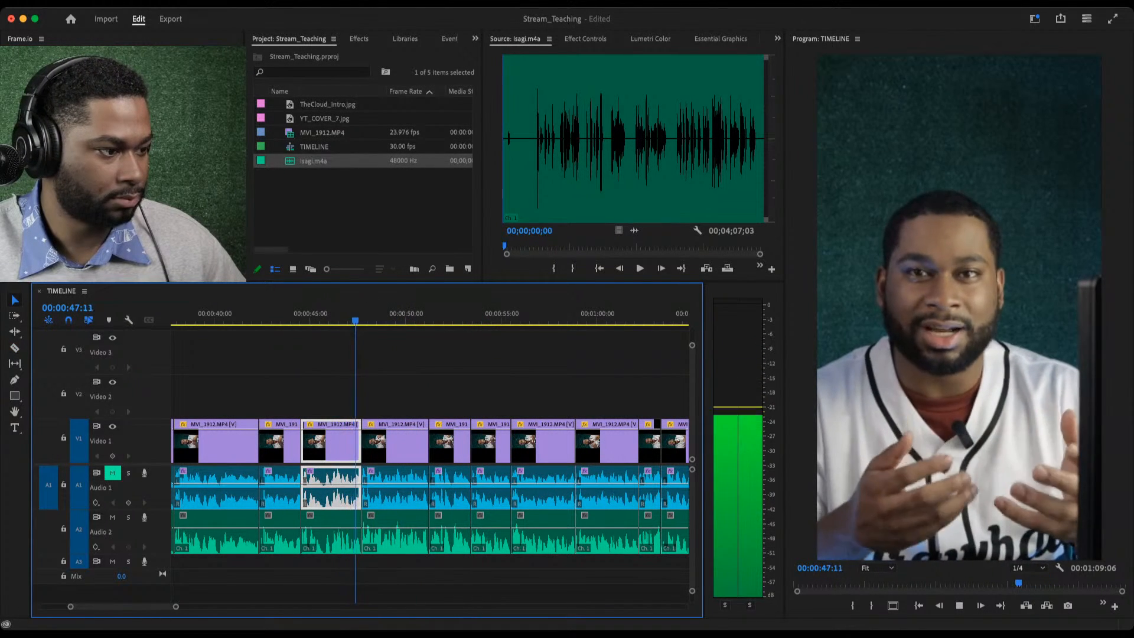
{"action": "left_click", "coordinate": [325, 320]}
{"action": "key", "text": "space"}
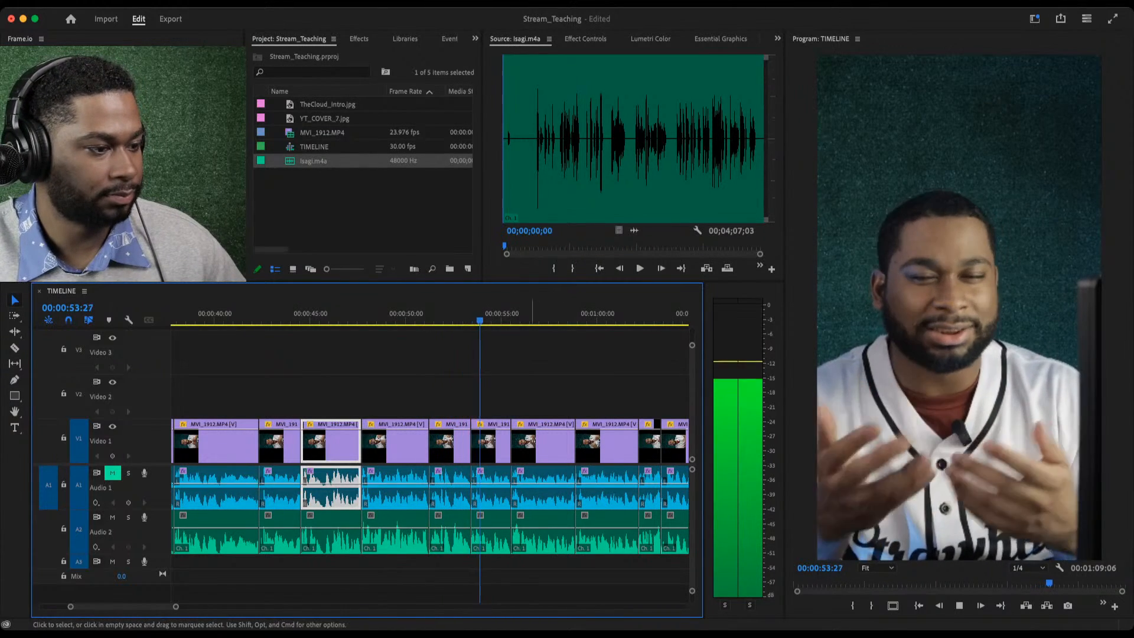
Replay the edit from 00:00:44:01 to 00:00:56:23, and review the passage again from about 00:00:43:20 to 00:00:56:09.
{"action": "key", "text": "space"}
{"action": "left_click_drag", "start_coordinate": [429, 314], "coordinate": [291, 313]}
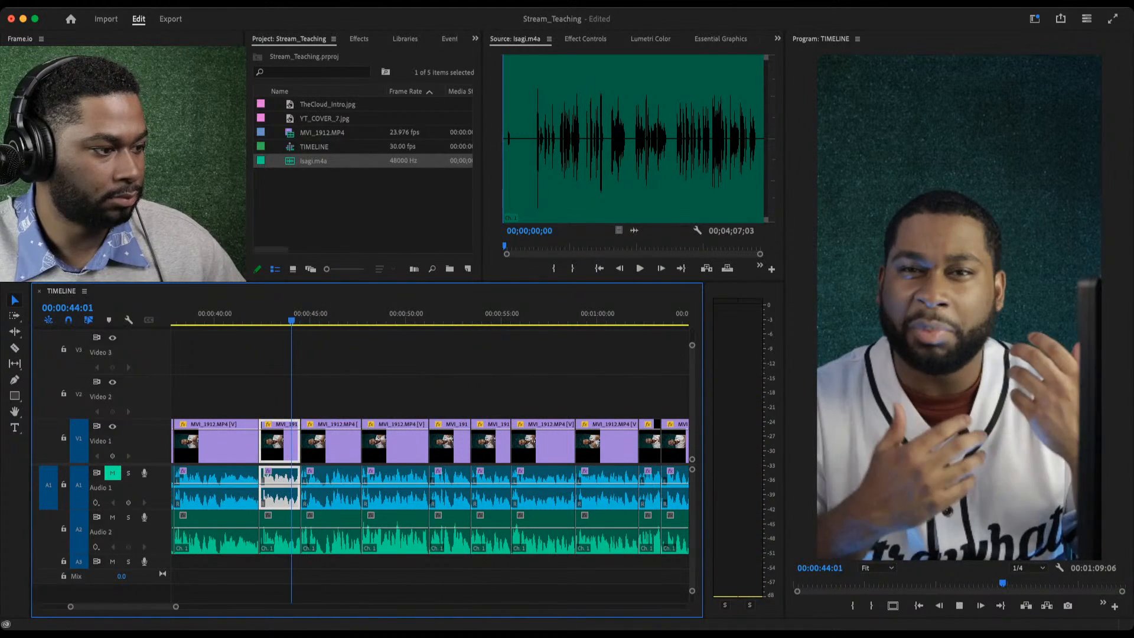
{"action": "key", "text": "space"}
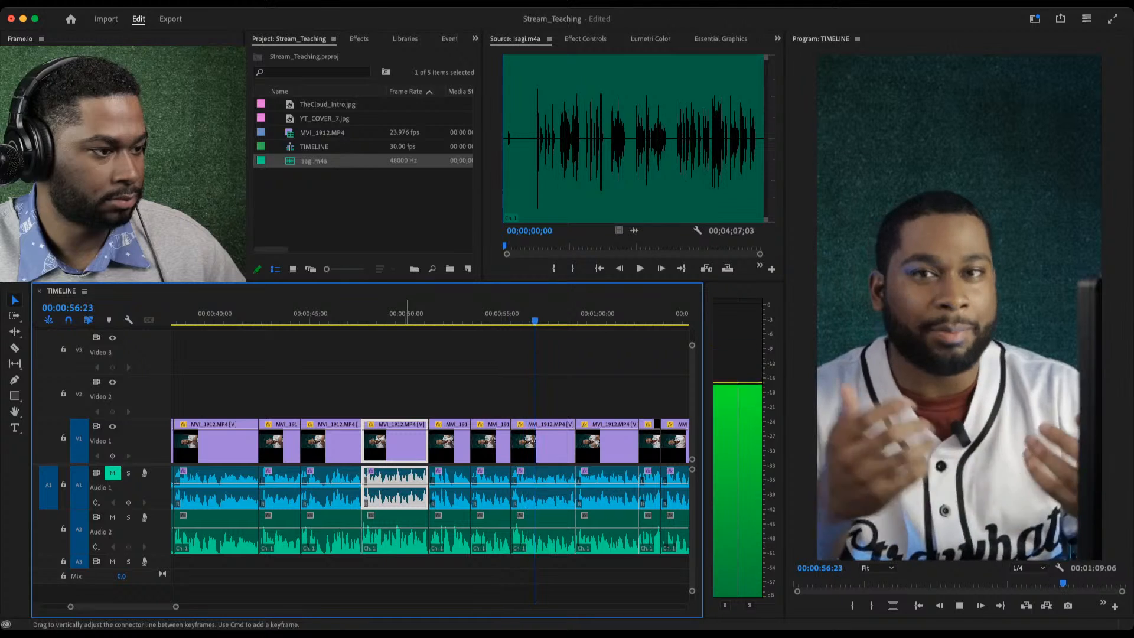
{"action": "left_click", "coordinate": [349, 313]}
{"action": "key", "text": "space"}
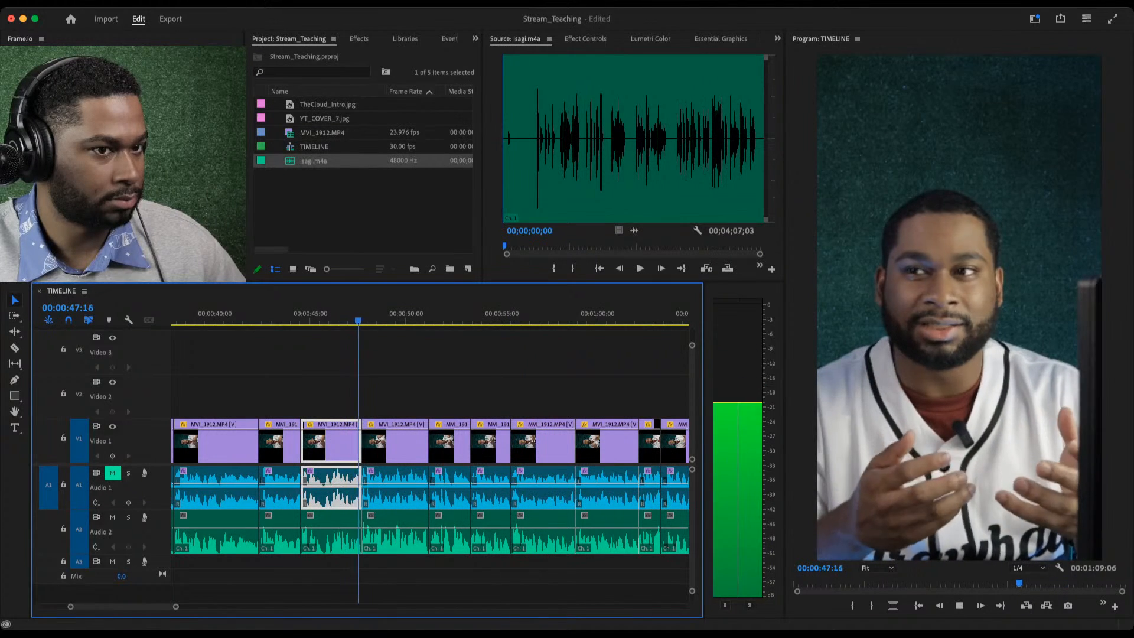
{"action": "left_click_drag", "start_coordinate": [348, 313], "coordinate": [312, 313]}
{"action": "key", "text": "space"}
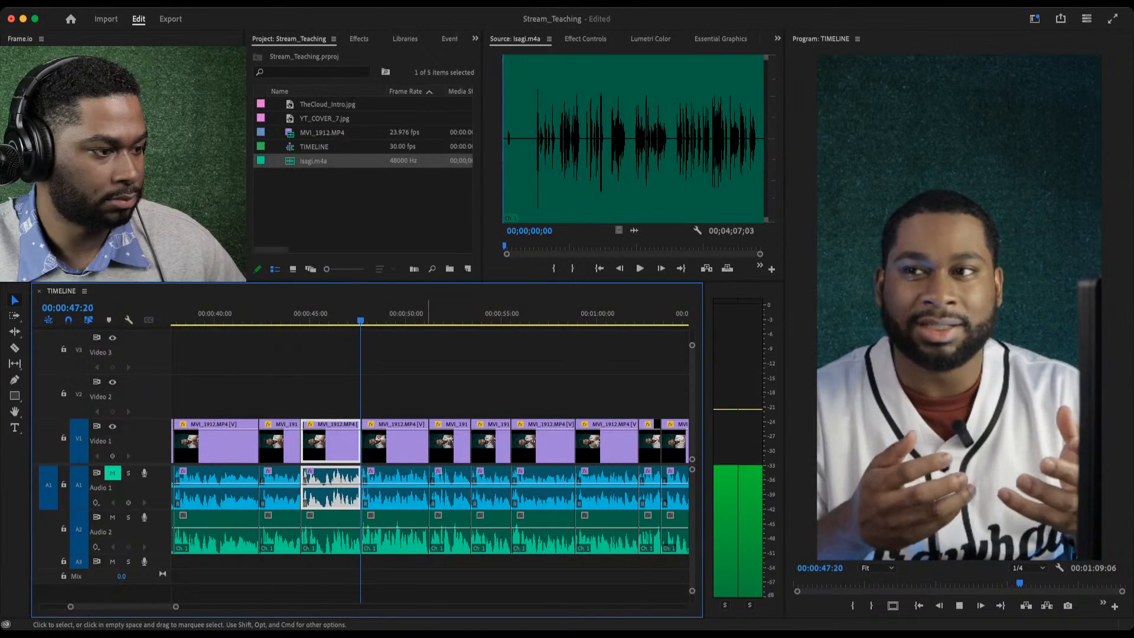
{"action": "left_click", "coordinate": [286, 313]}
{"action": "key", "text": "space"}
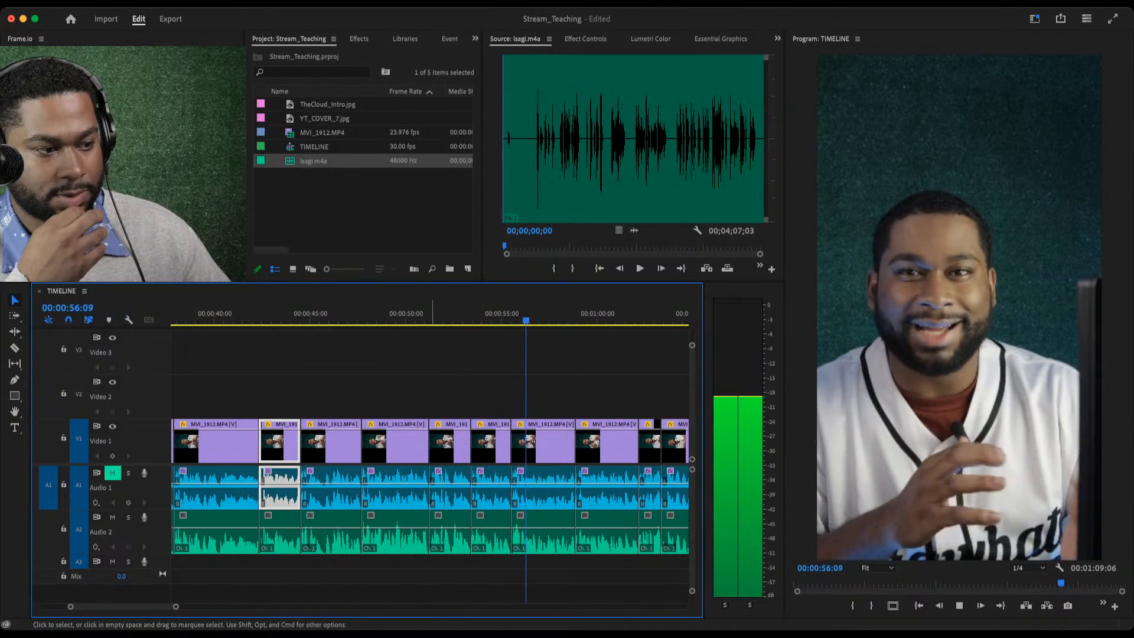
Replay the edit from about 00:00:47:16 to 00:00:55:19, and replay the clip that ends at 00:00:53:13.
{"action": "key", "text": "space"}
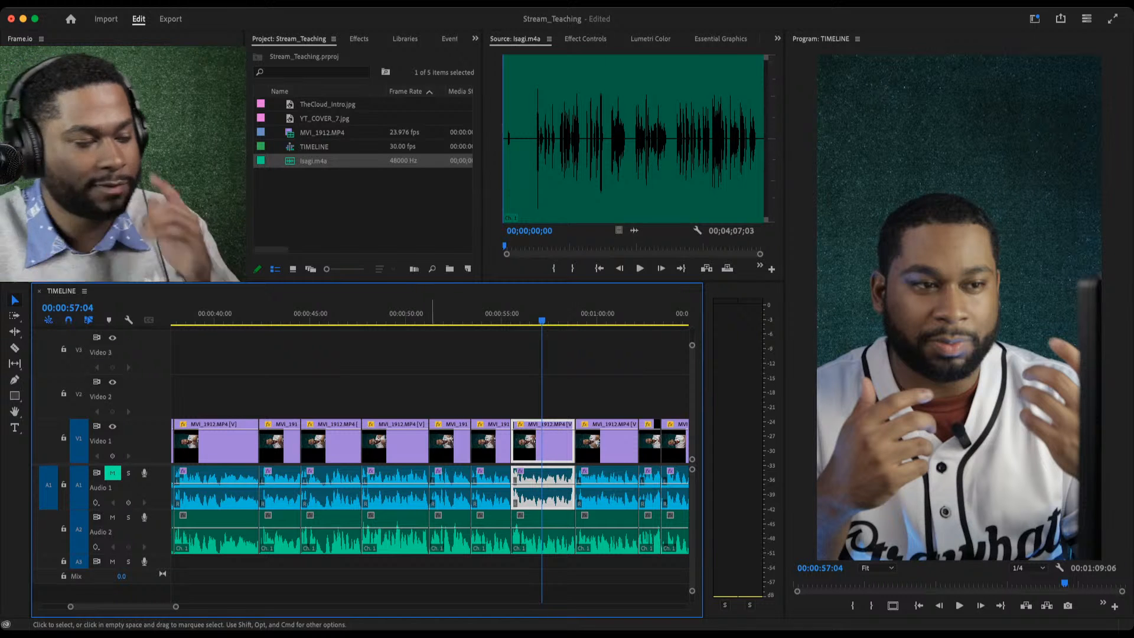
{"action": "left_click_drag", "start_coordinate": [434, 312], "coordinate": [358, 312]}
{"action": "key", "text": "space"}
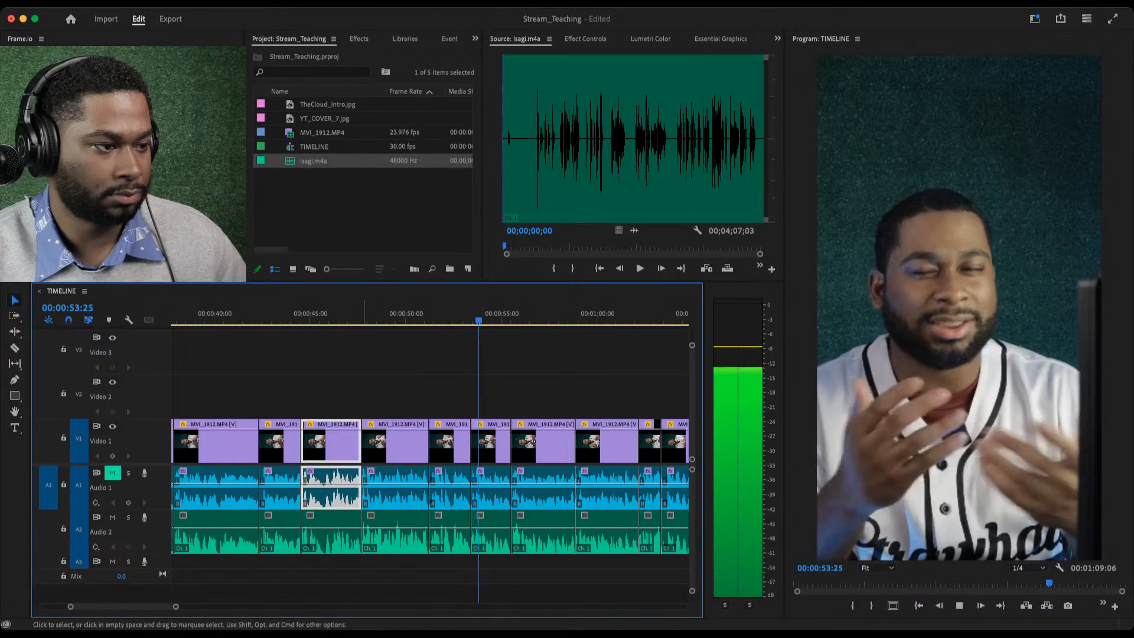
{"action": "key", "text": "space"}
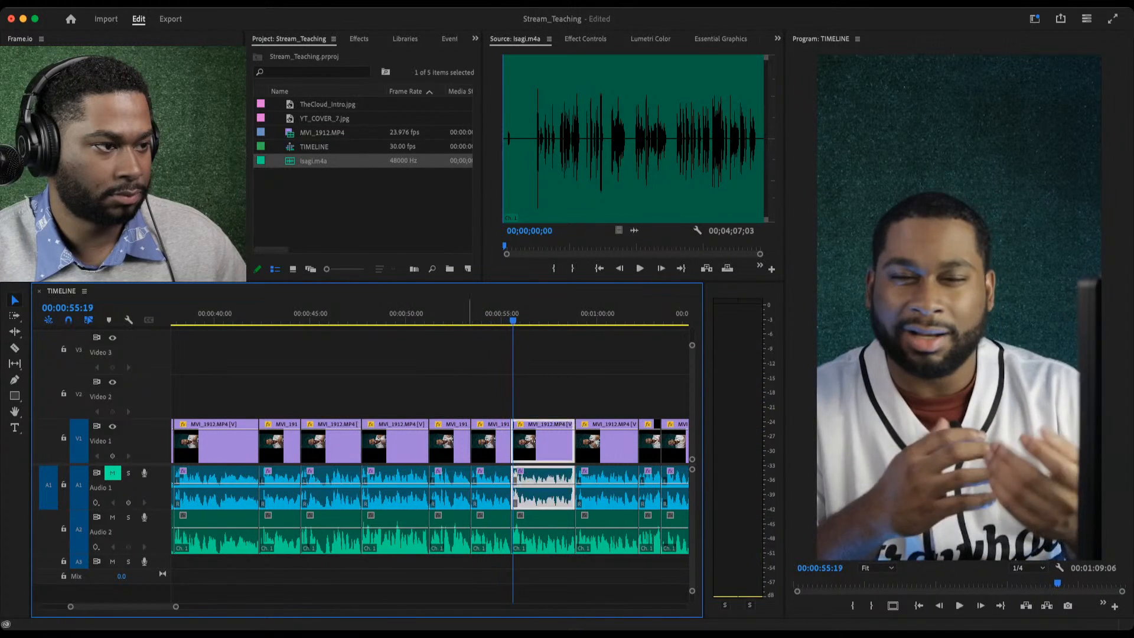
{"action": "key", "text": "Up"}
{"action": "key", "text": "Up"}
{"action": "key", "text": "Up"}
{"action": "key", "text": "space"}
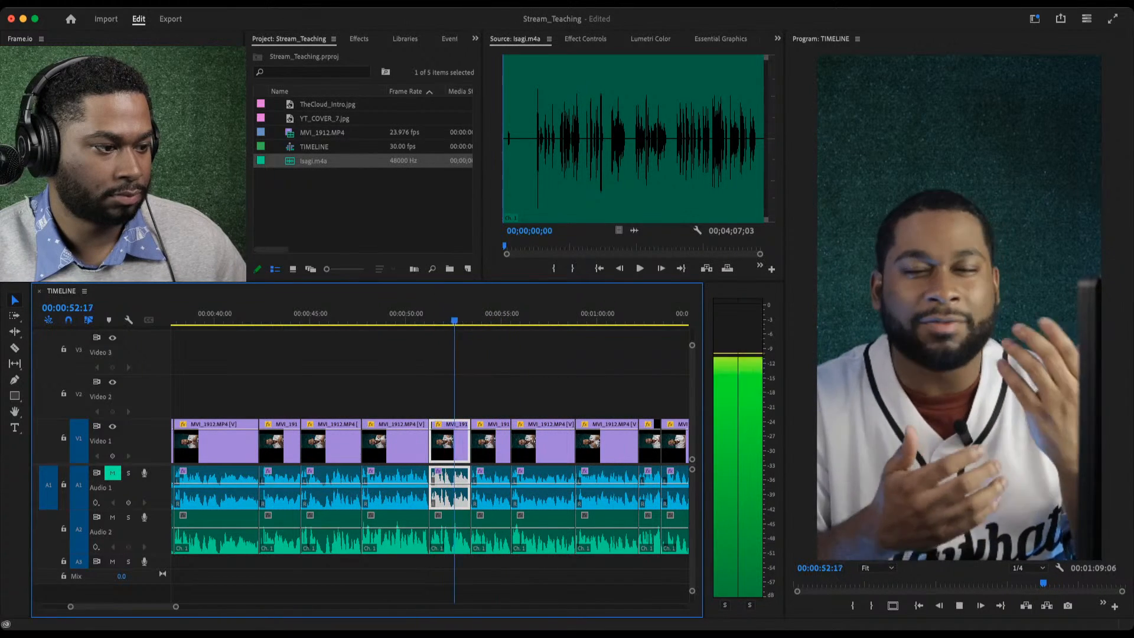
{"action": "key", "text": "space"}
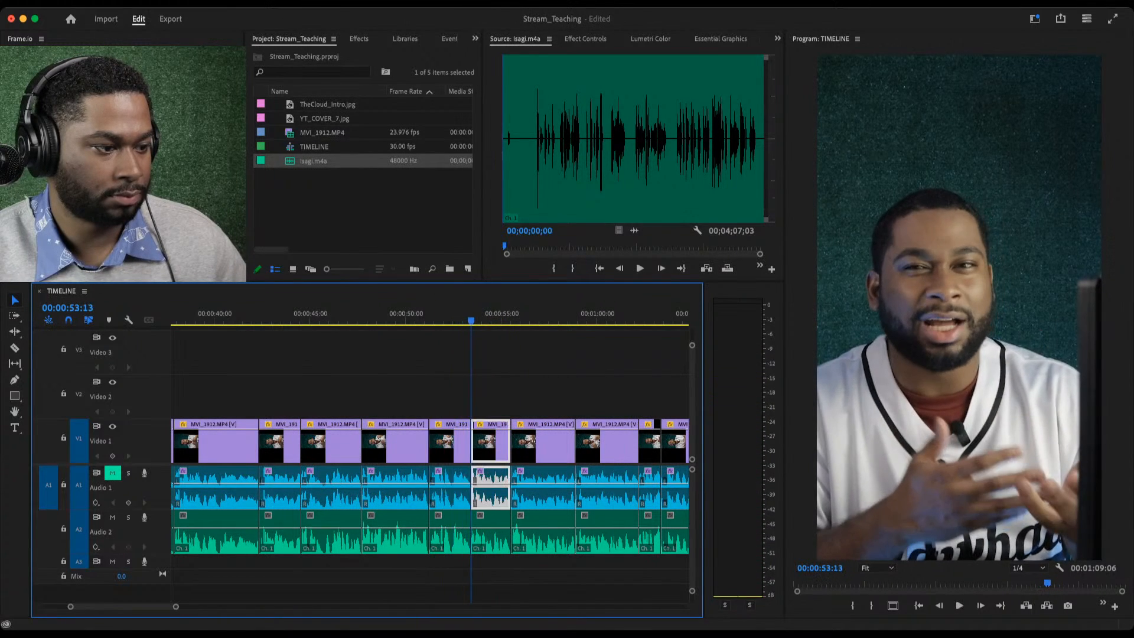
Delete the clip starting at 00:00:53:13 from the video and both audio tracks, closing its gap.
{"action": "left_click_drag", "start_coordinate": [497, 542], "coordinate": [497, 543]}
{"action": "key", "text": "Delete"}
{"action": "left_click", "coordinate": [489, 443]}
{"action": "key", "text": "Delete"}
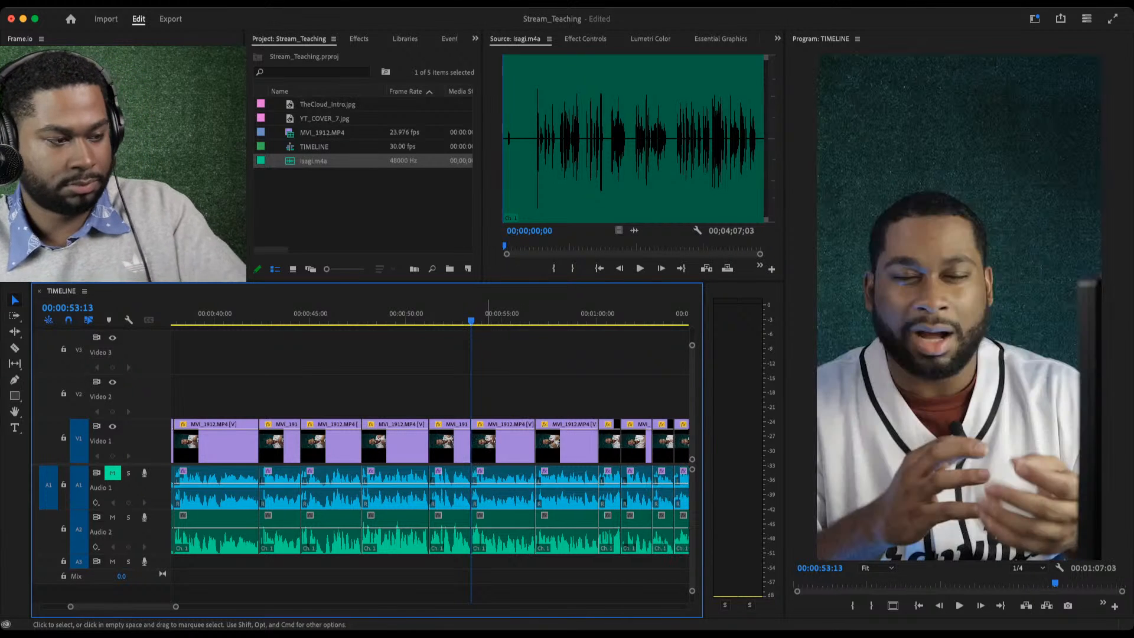
Replay the edit up to 00:01:00:02, and review the passage again from about 00:00:54:27.
{"action": "key", "text": "Up"}
{"action": "key", "text": "space"}
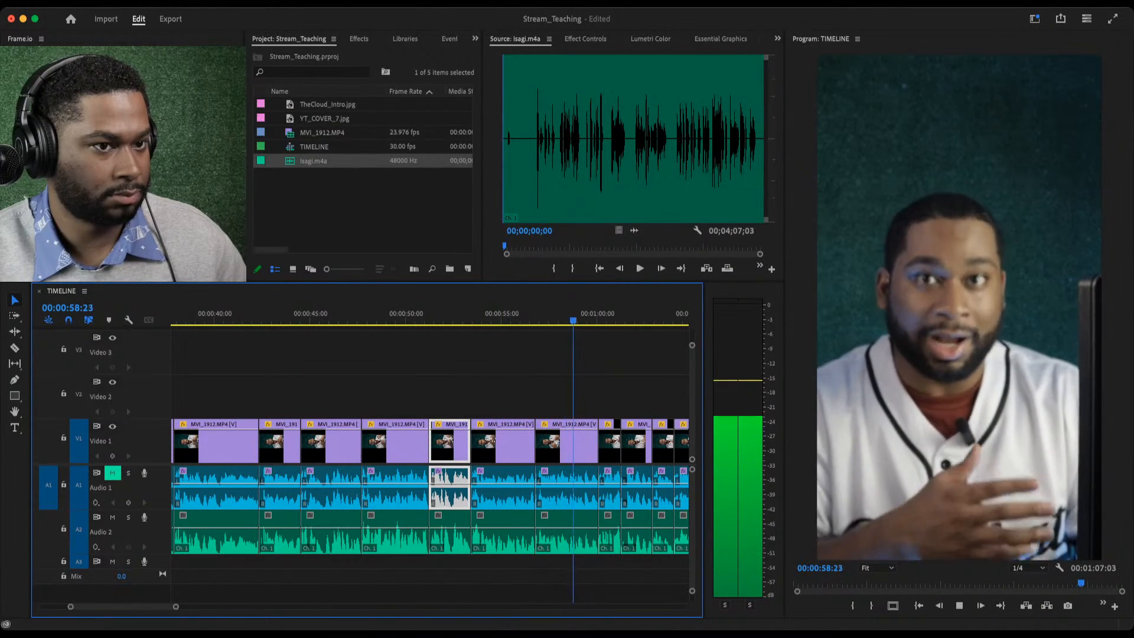
{"action": "key", "text": "space"}
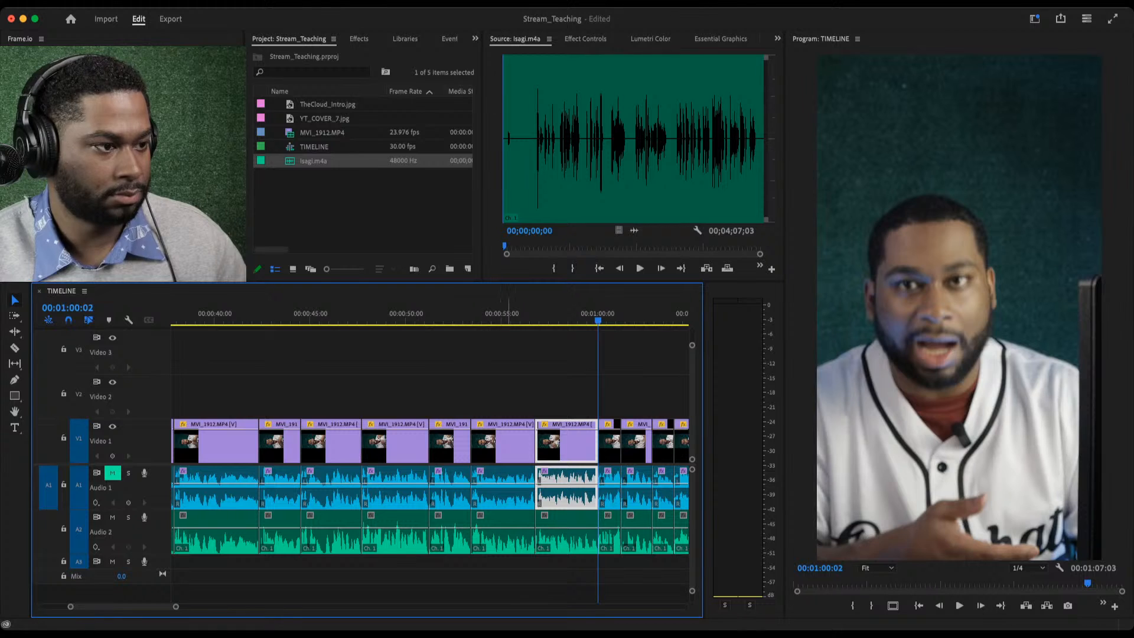
{"action": "left_click", "coordinate": [498, 314]}
{"action": "key", "text": "space"}
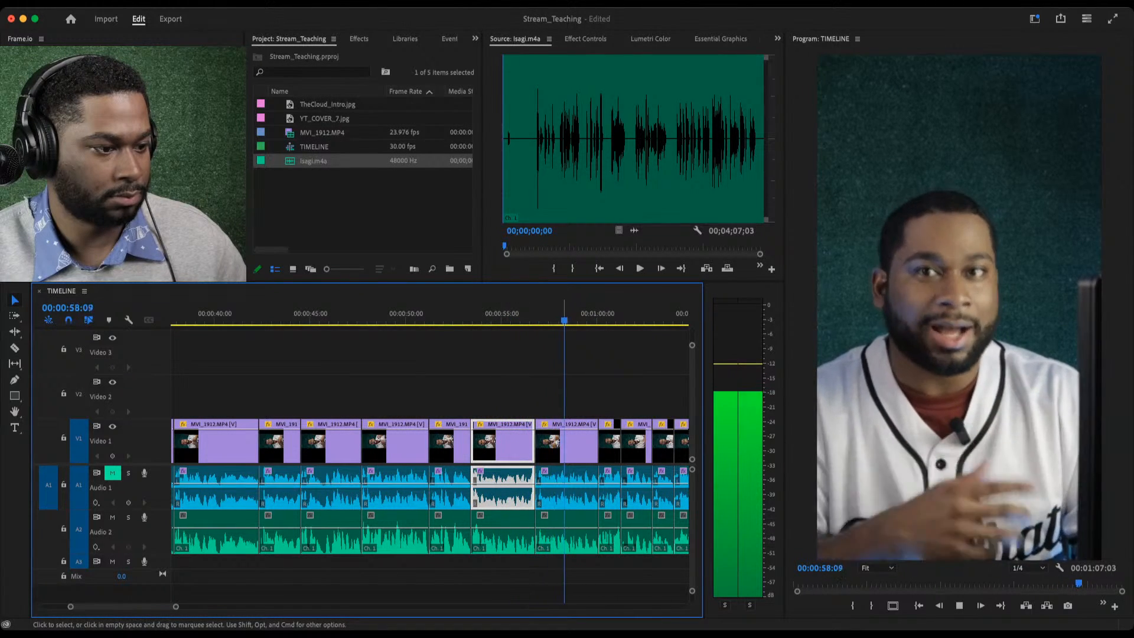
{"action": "key", "text": "space"}
Split all tracks at 00:00:57:27, ripple trim the following clip's start to 00:00:59:11, and return to about 00:00:56:15 to review the join.
{"action": "left_click_drag", "start_coordinate": [564, 313], "coordinate": [547, 314]}
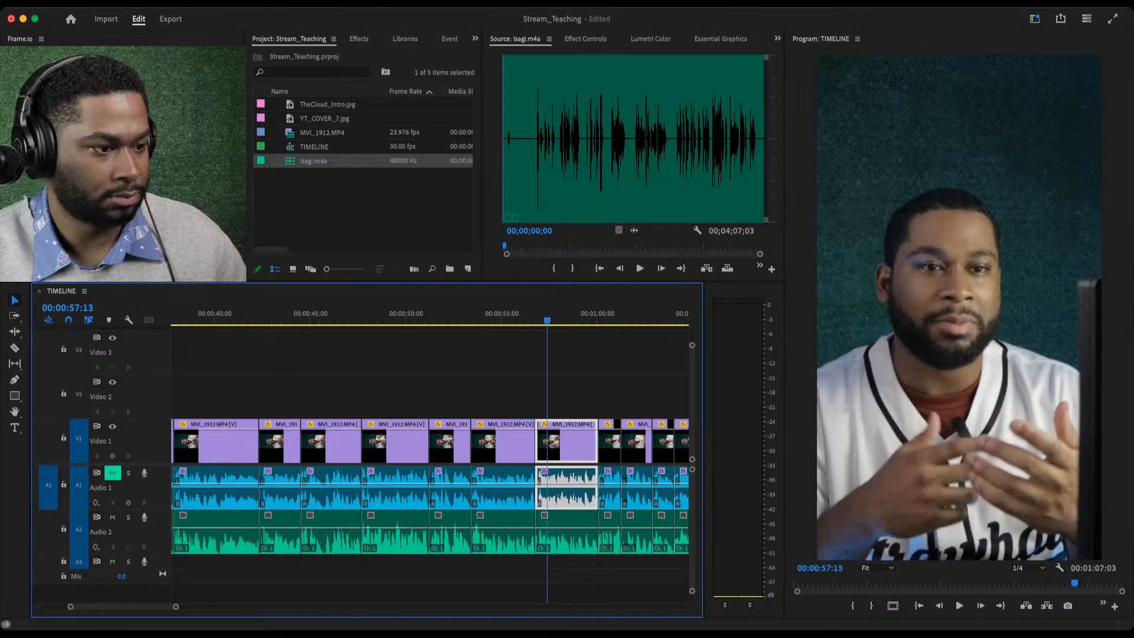
{"action": "key", "text": "space"}
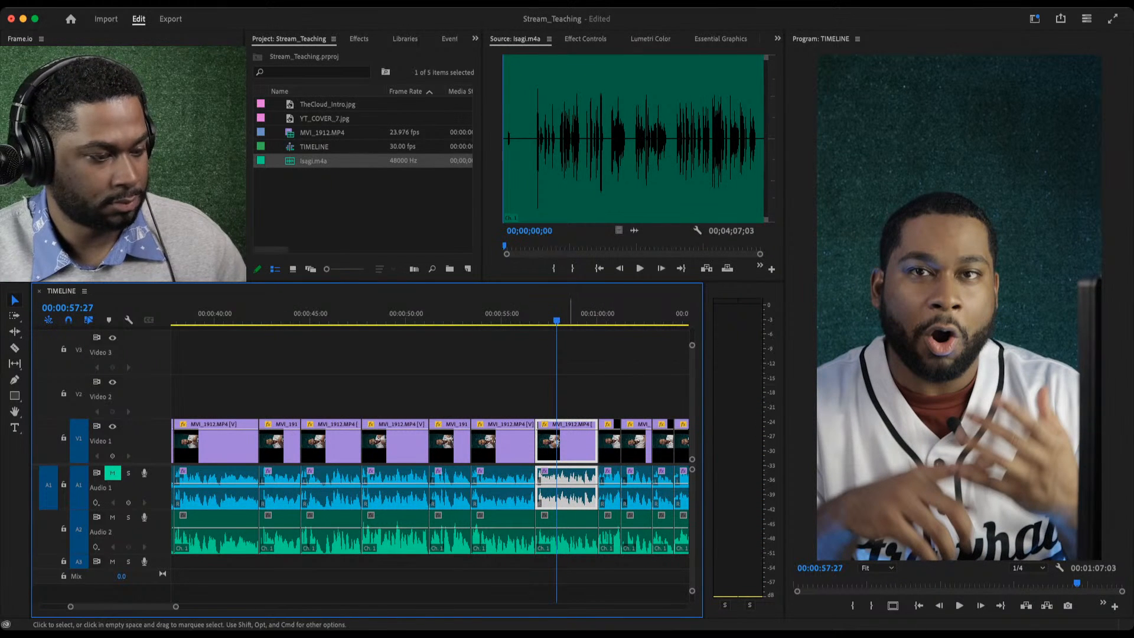
{"action": "left_click", "coordinate": [556, 442], "text": "shift"}
{"action": "key", "text": "space"}
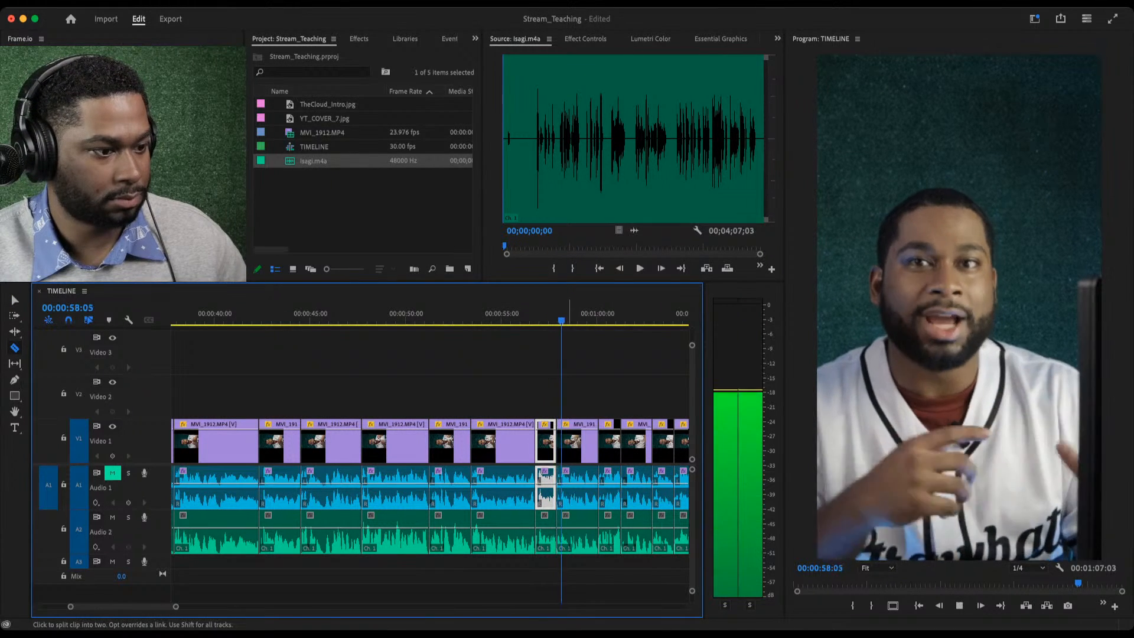
{"action": "key", "text": "space"}
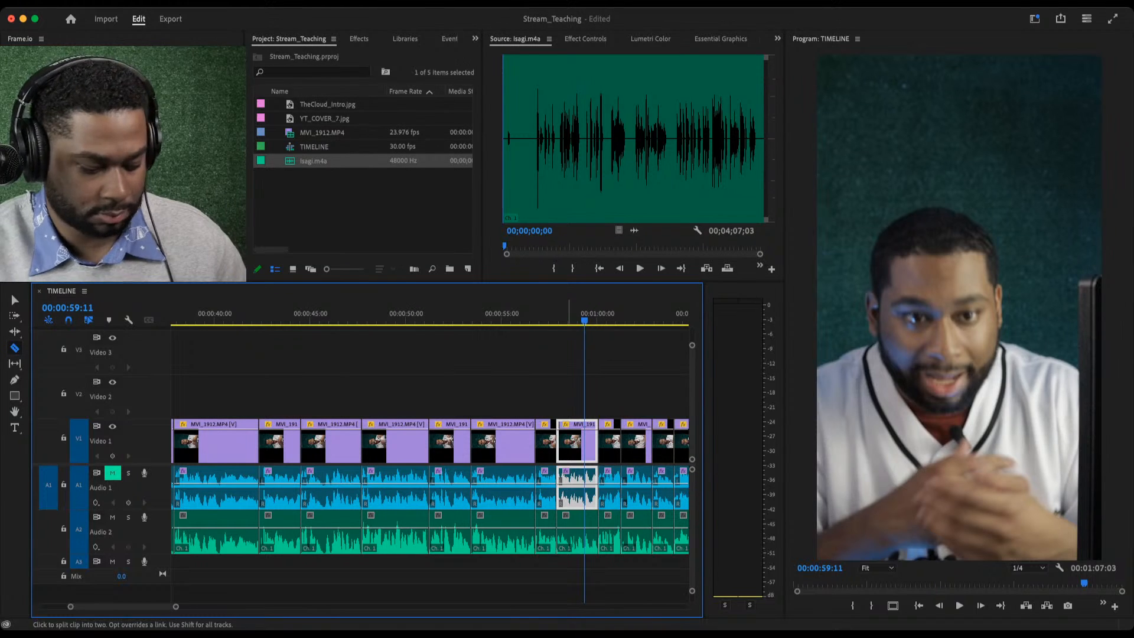
{"action": "key", "text": "q"}
{"action": "left_click_drag", "start_coordinate": [543, 313], "coordinate": [529, 313]}
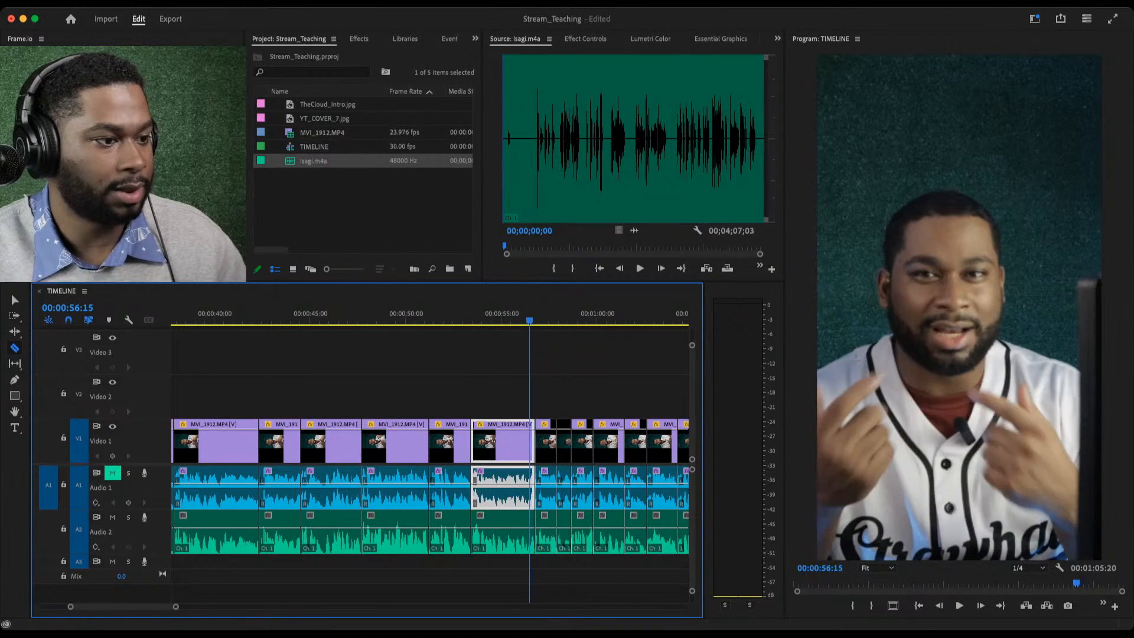
{"action": "key", "text": "space"}
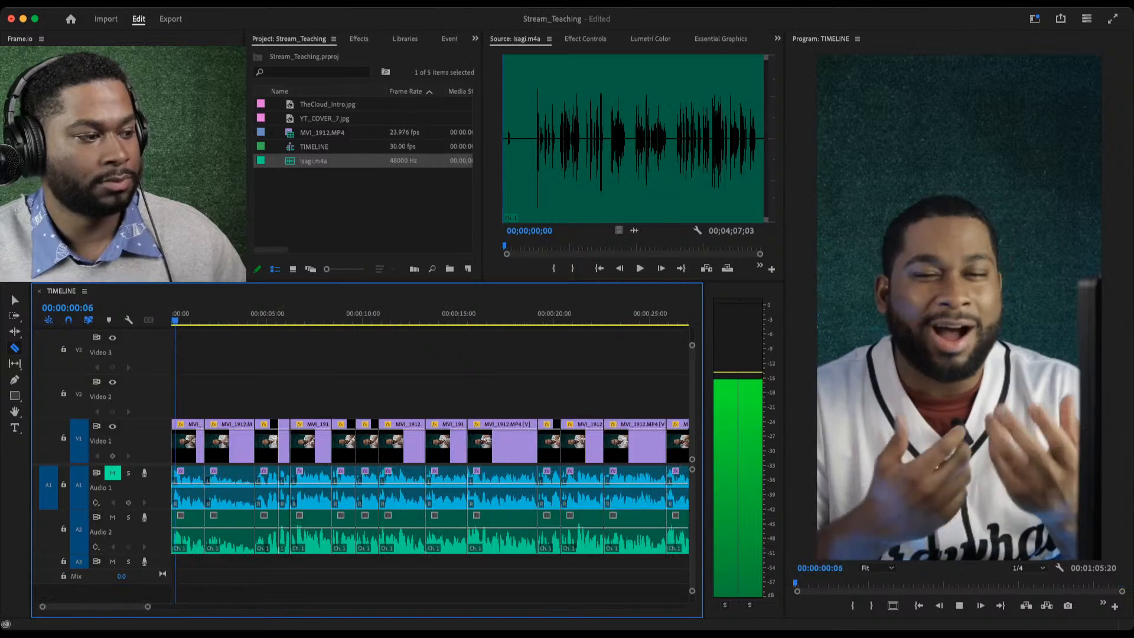
Switch to the Selection tool and replay the opening from the sequence start and again from about 00:00:01:11.
{"action": "key", "text": "space"}
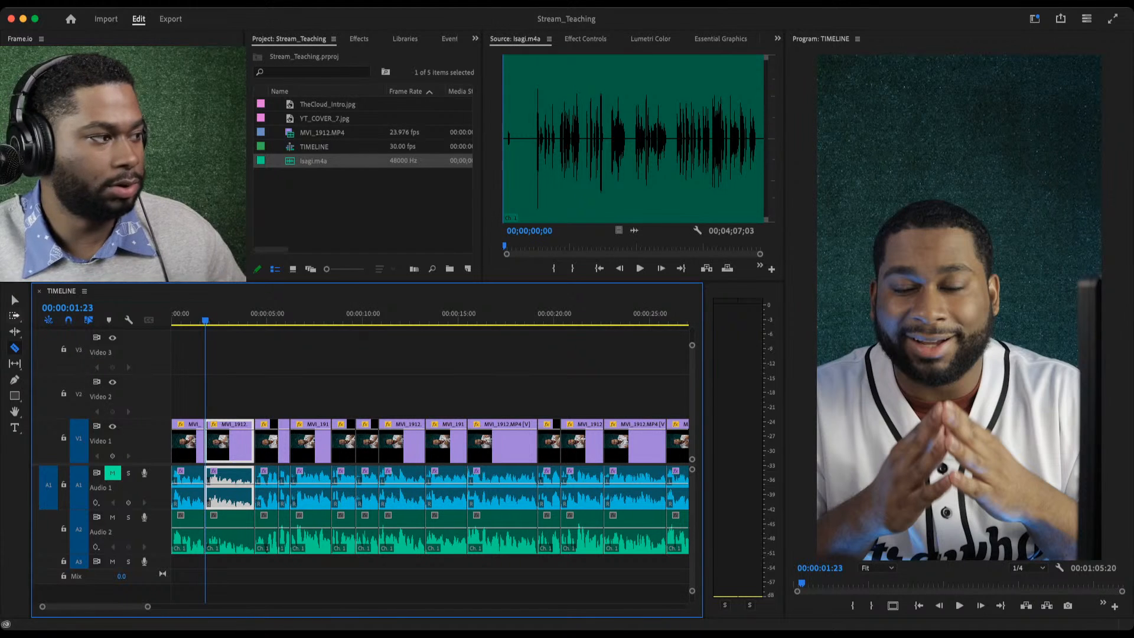
{"action": "key", "text": "v"}
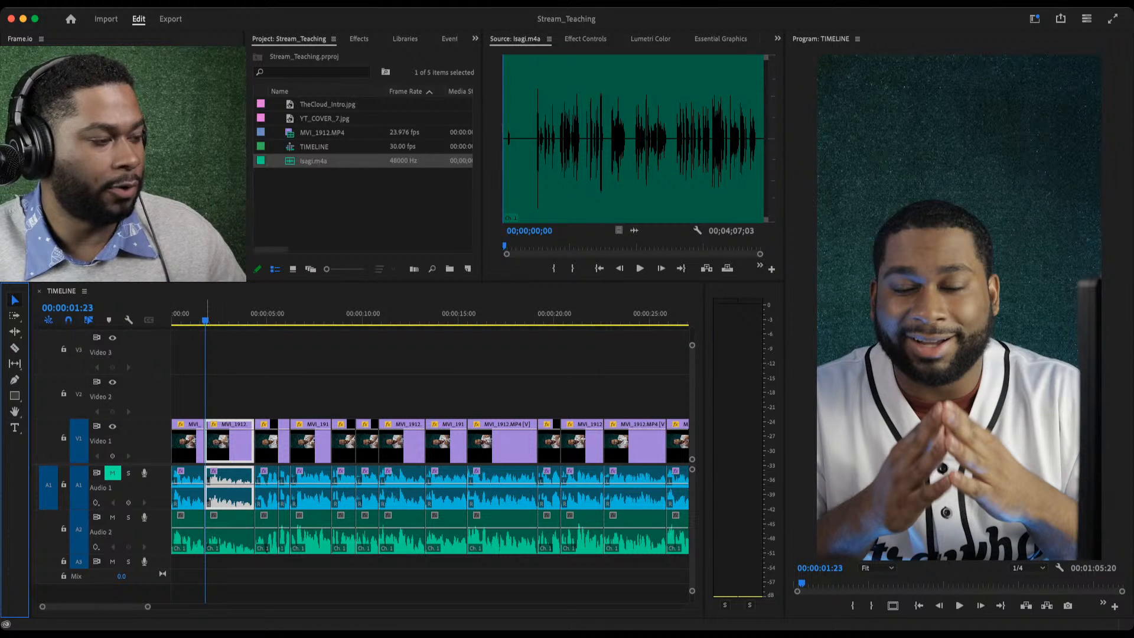
{"action": "left_click_drag", "start_coordinate": [207, 313], "coordinate": [172, 314]}
{"action": "key", "text": "space"}
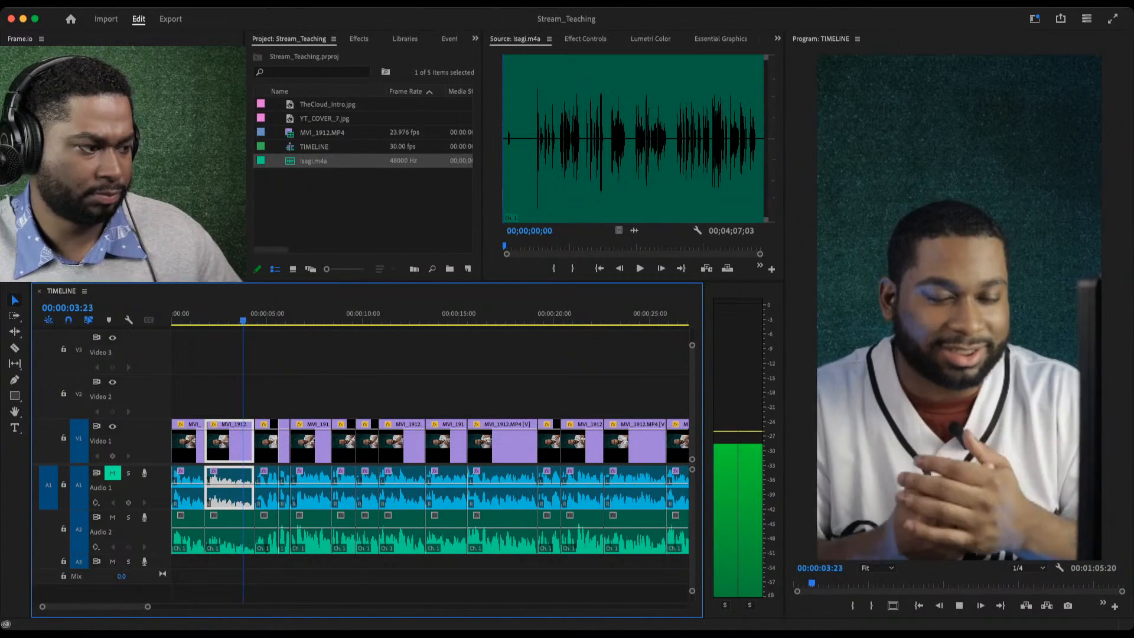
{"action": "left_click_drag", "start_coordinate": [200, 313], "coordinate": [198, 313]}
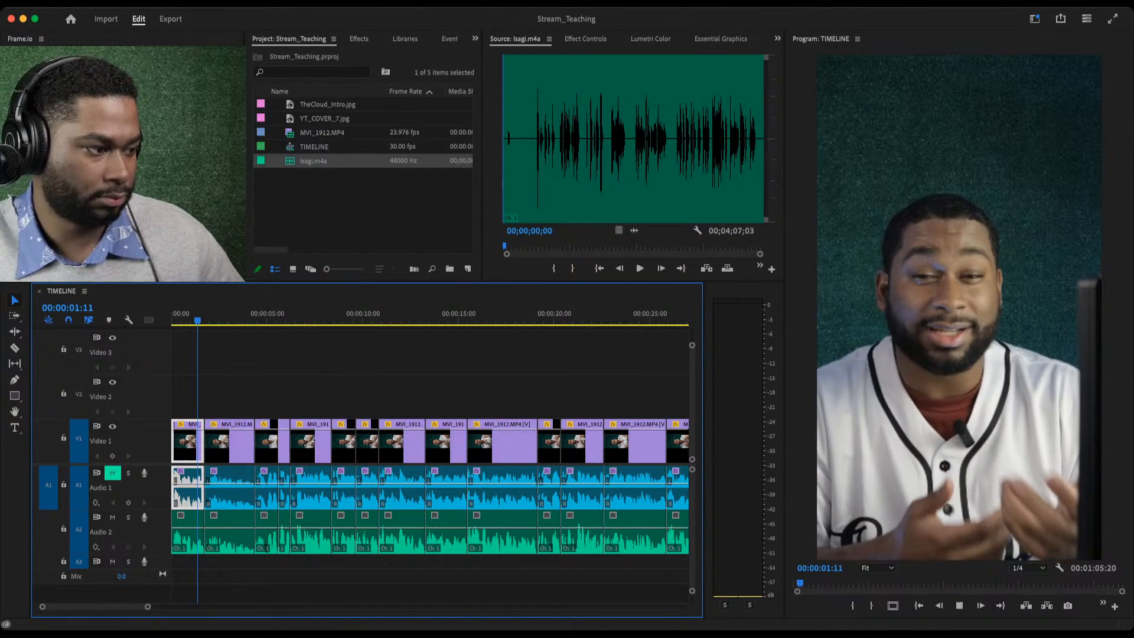
{"action": "key", "text": "space"}
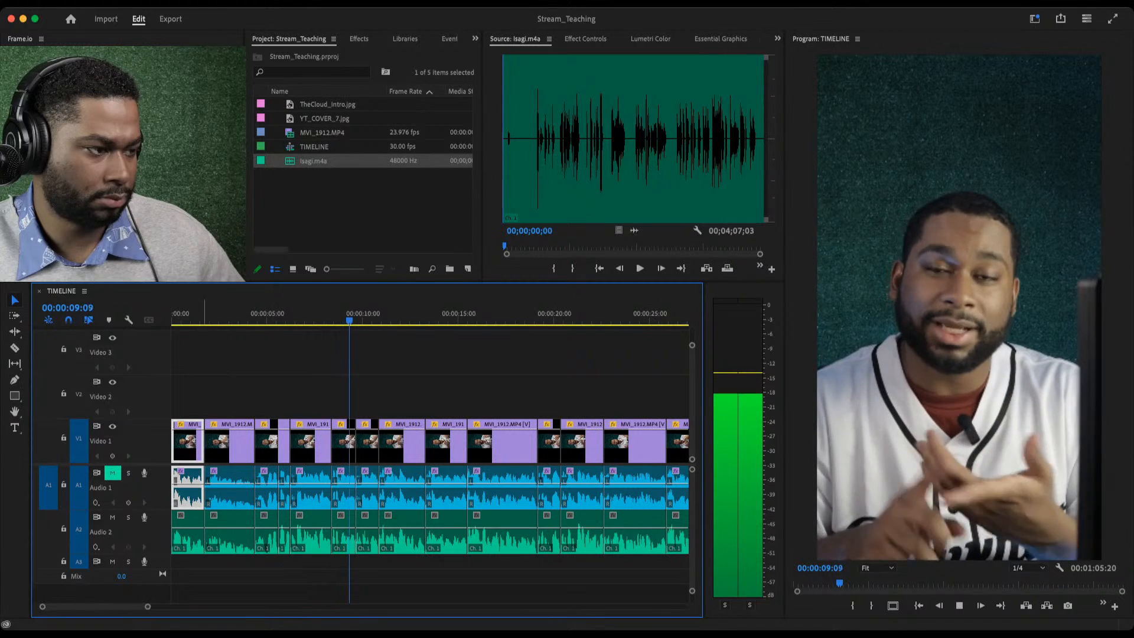
Replay the edit from about 00:00:04:22 to 00:00:14:09, and review the join again from about 00:00:13:07 to 00:00:14:19.
{"action": "key", "text": "space"}
{"action": "left_click", "coordinate": [265, 314]}
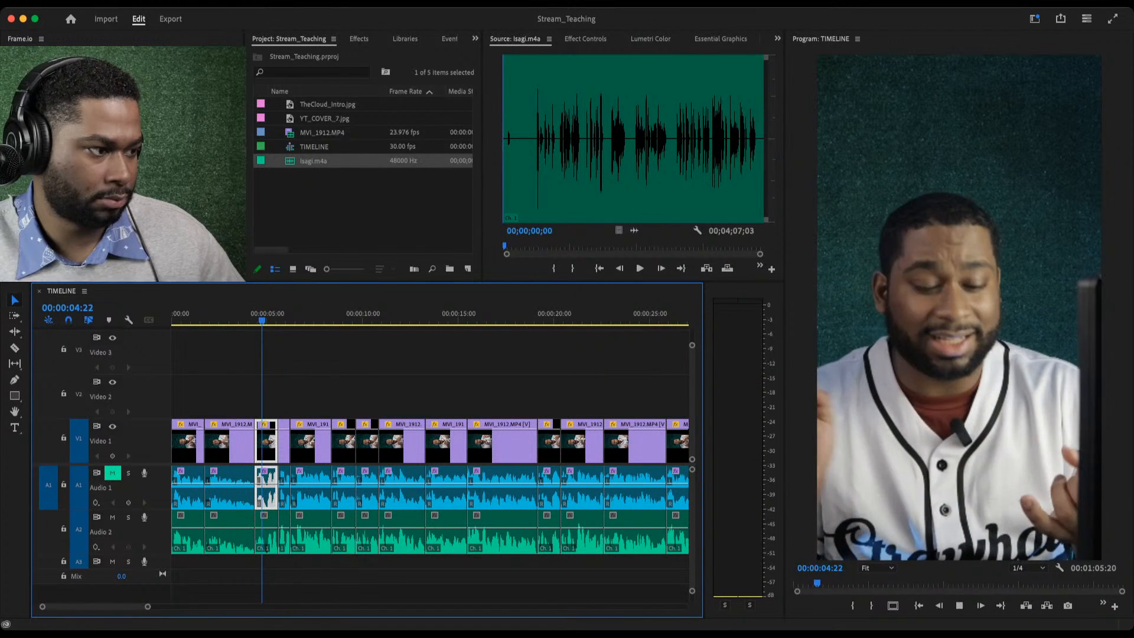
{"action": "key", "text": "space"}
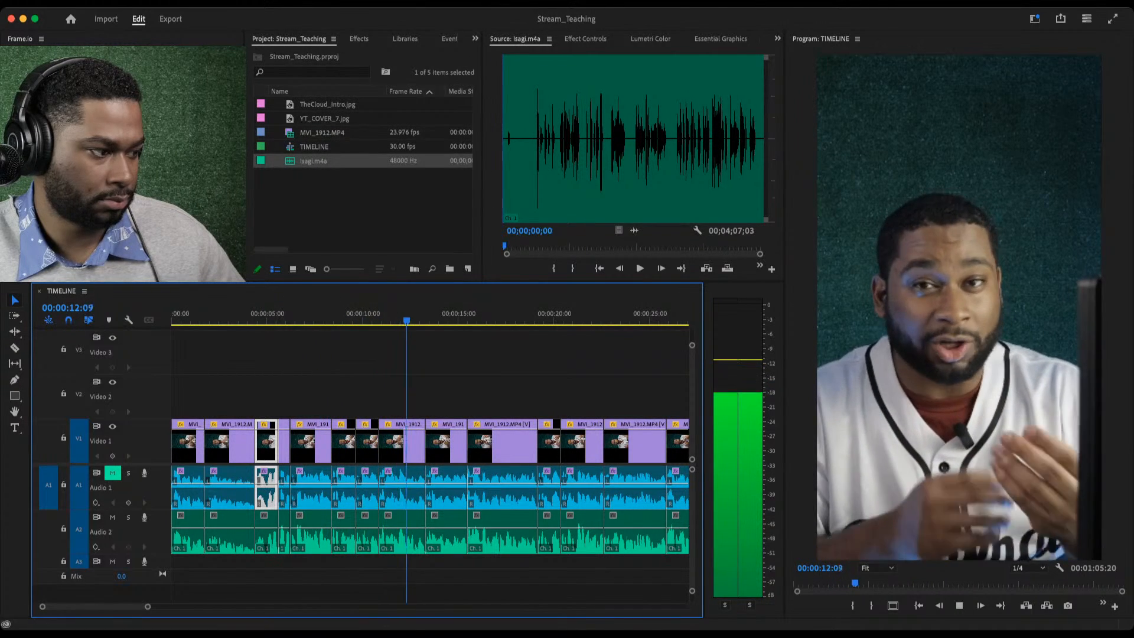
{"action": "key", "text": "="}
{"action": "key", "text": "="}
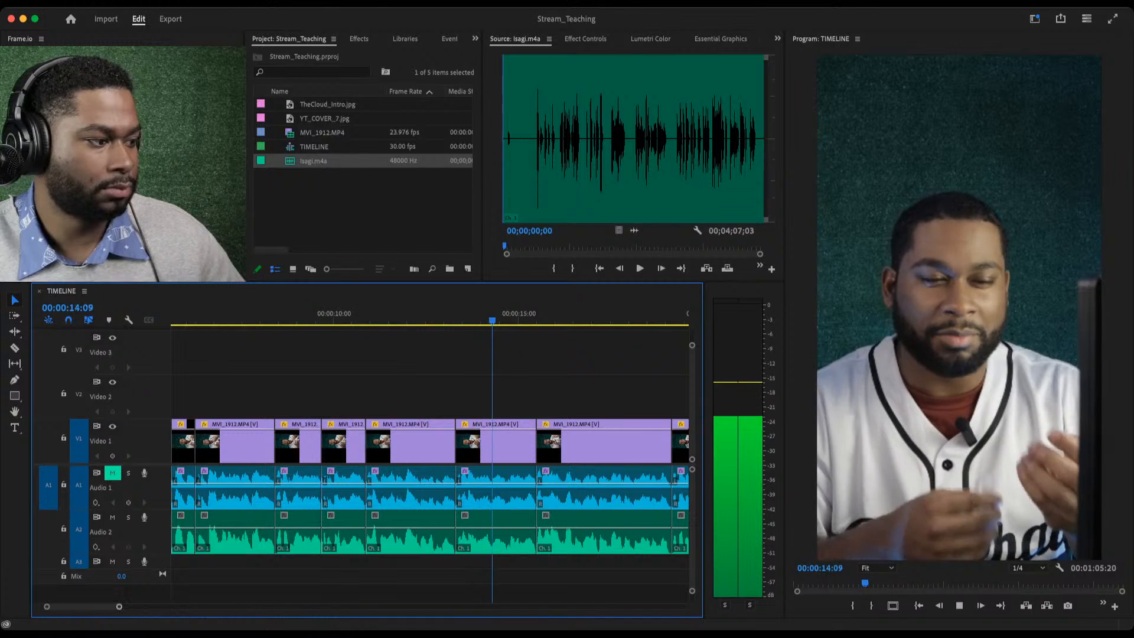
{"action": "left_click", "coordinate": [451, 319]}
{"action": "key", "text": "space"}
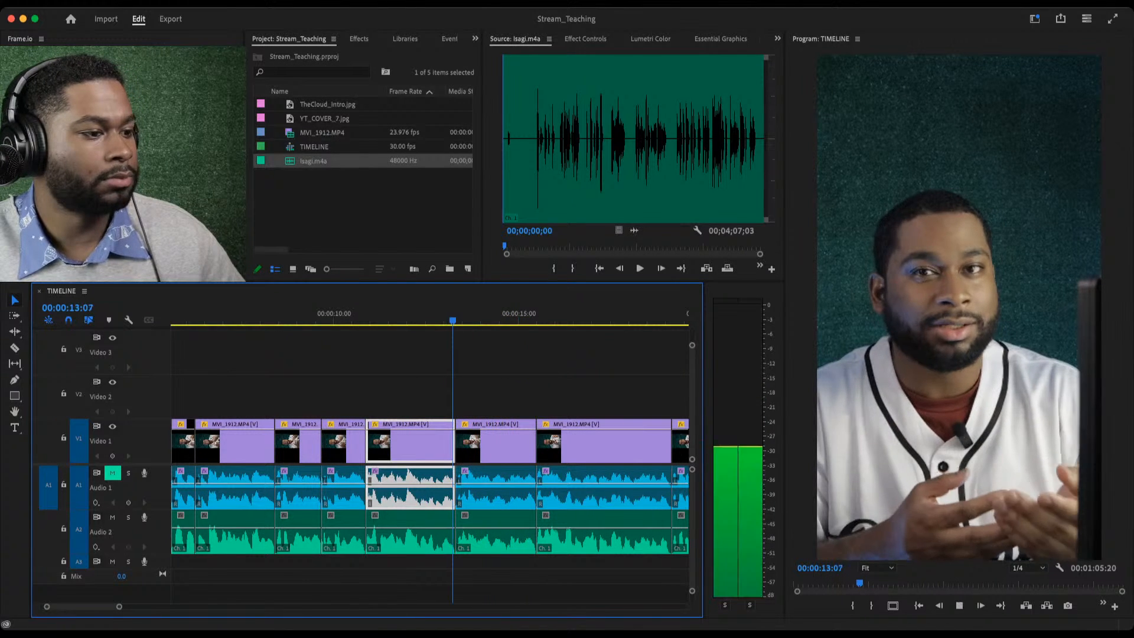
{"action": "key", "text": "space"}
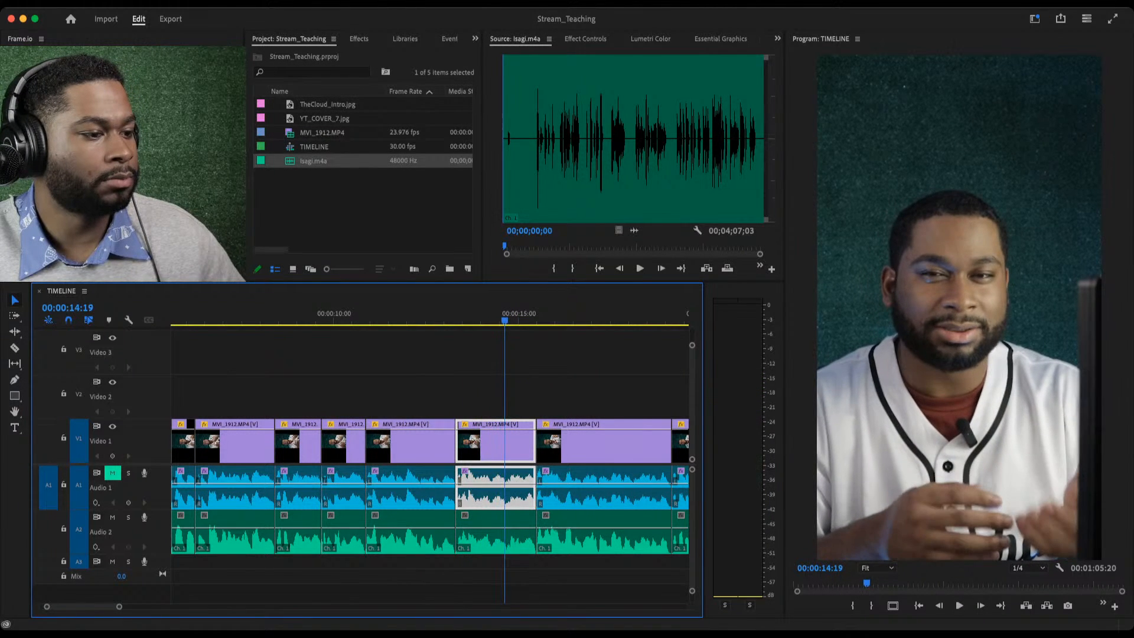
Replay the edit to 00:00:15:19, and review the end of that clip twice more from about 00:00:13:22.
{"action": "key", "text": "minus"}
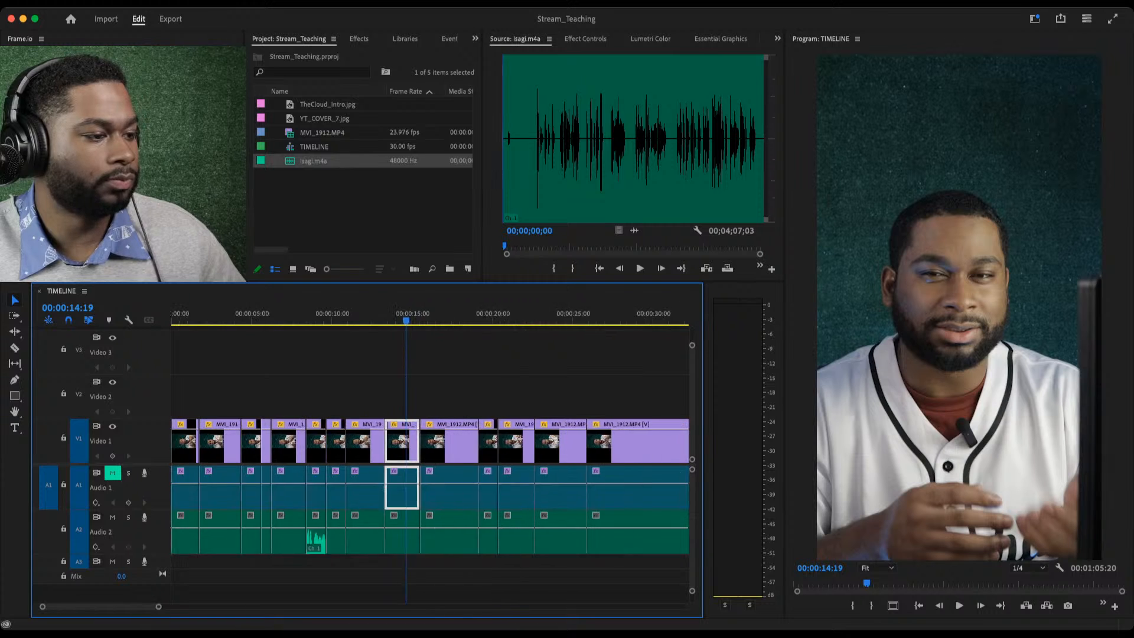
{"action": "key", "text": "minus"}
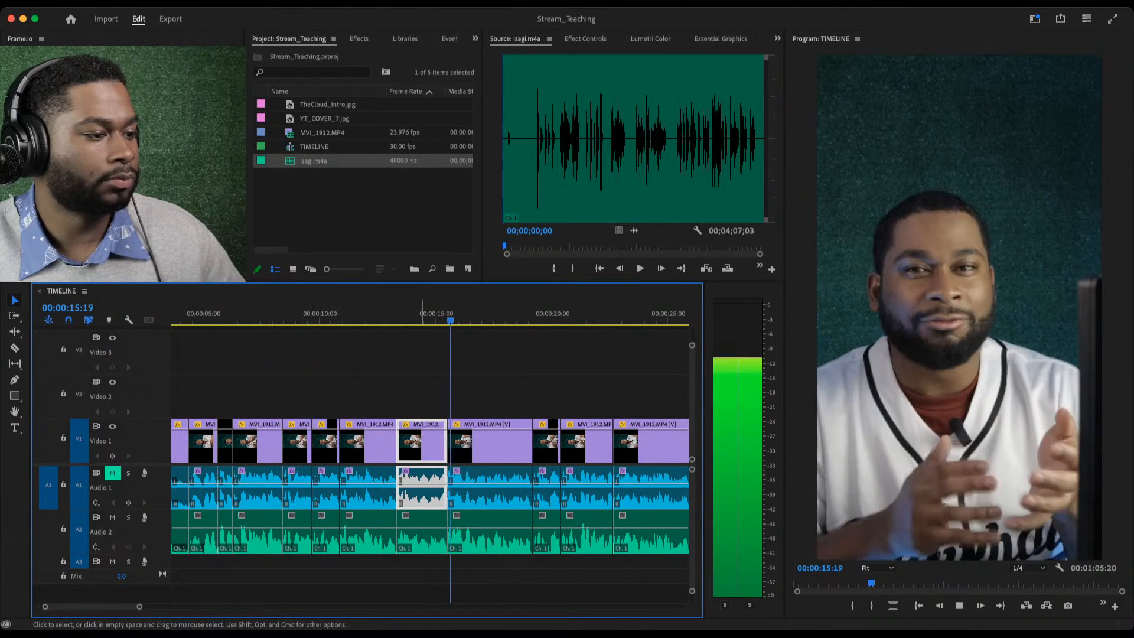
{"action": "mouse_move", "coordinate": [422, 313]}
{"action": "left_mouse_down"}
{"action": "mouse_move", "coordinate": [304, 313]}
{"action": "mouse_move", "coordinate": [408, 313]}
{"action": "left_mouse_up"}
{"action": "key", "text": "space"}
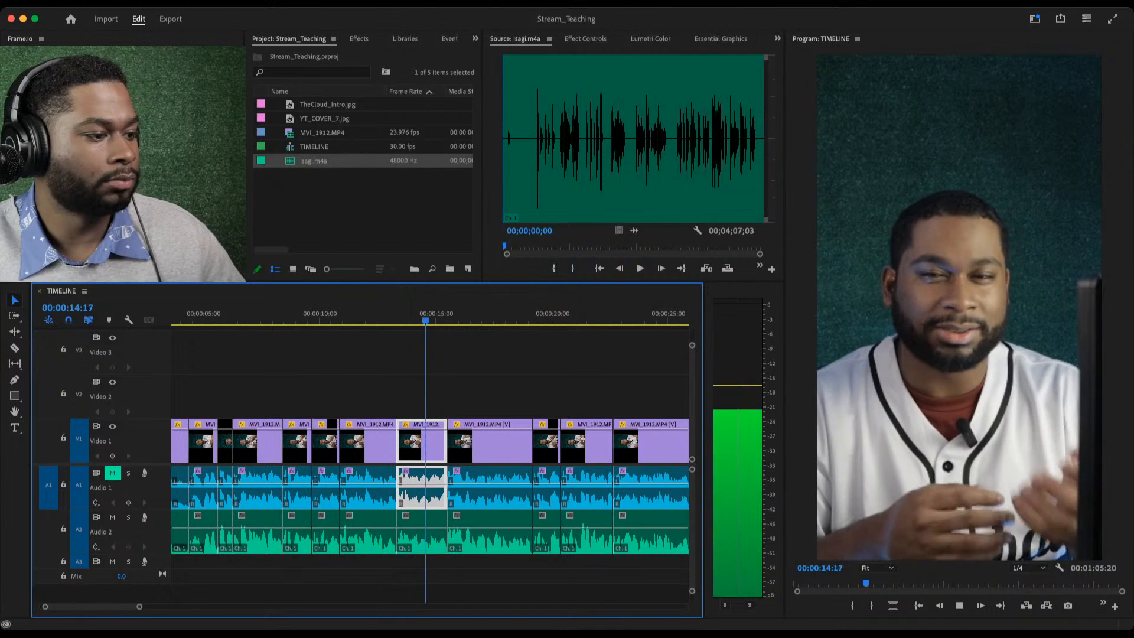
{"action": "left_click", "coordinate": [405, 313]}
{"action": "key", "text": "space"}
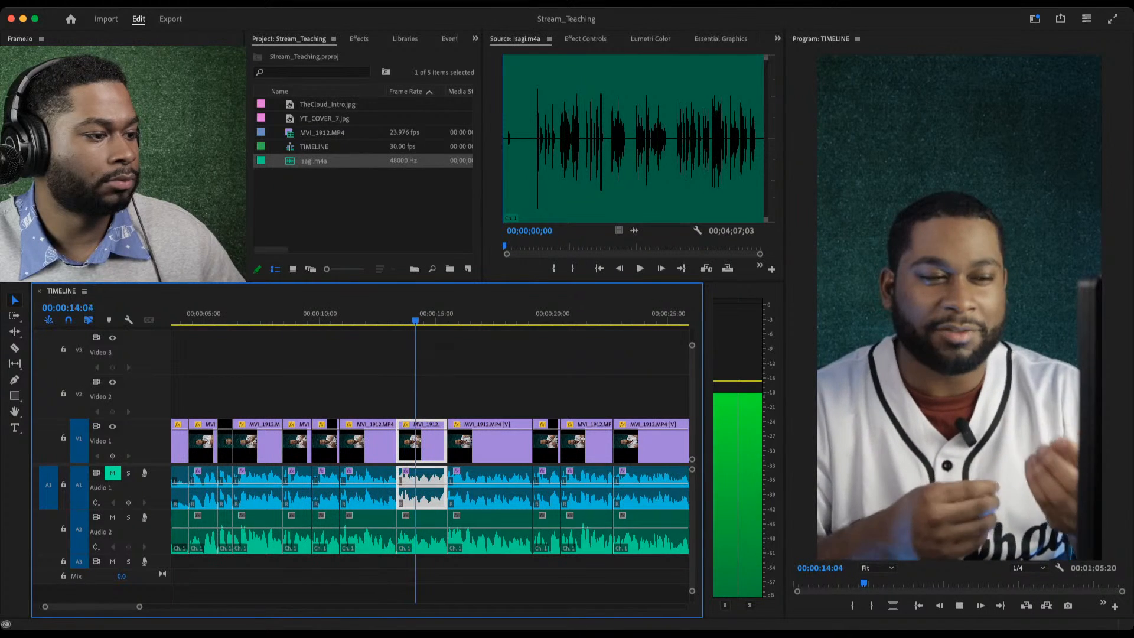
Try ripple trimming the clip's end to 00:00:14:17 and further to 00:00:14:13, replay the join, and undo the trims.
{"action": "key", "text": "space"}
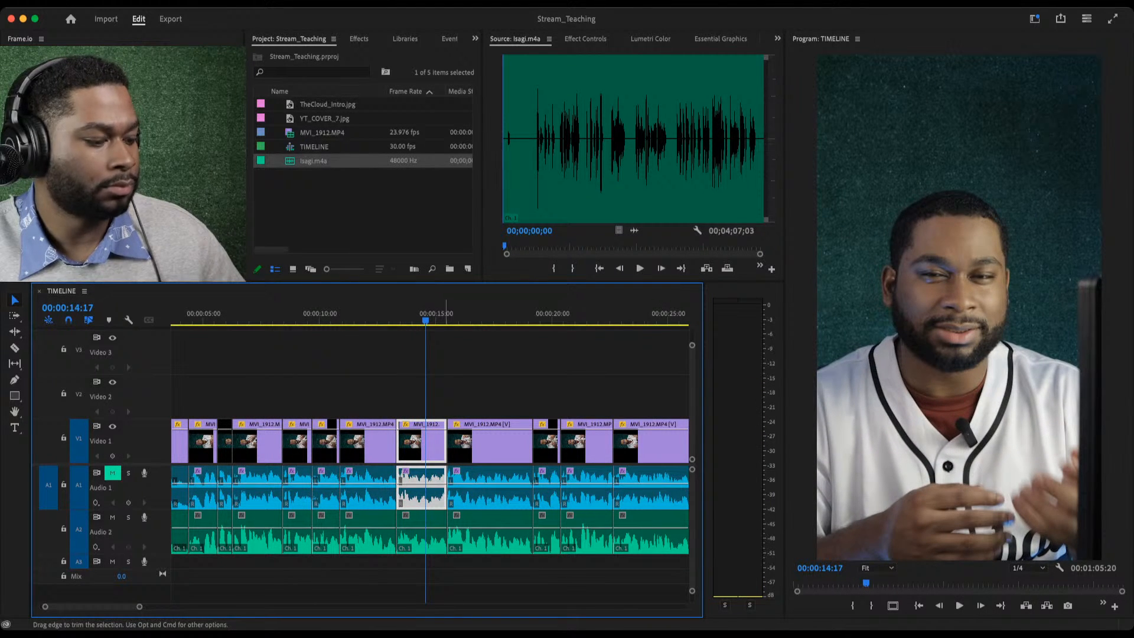
{"action": "key", "text": "w"}
{"action": "left_click_drag", "start_coordinate": [389, 313], "coordinate": [380, 313]}
{"action": "key", "text": "space"}
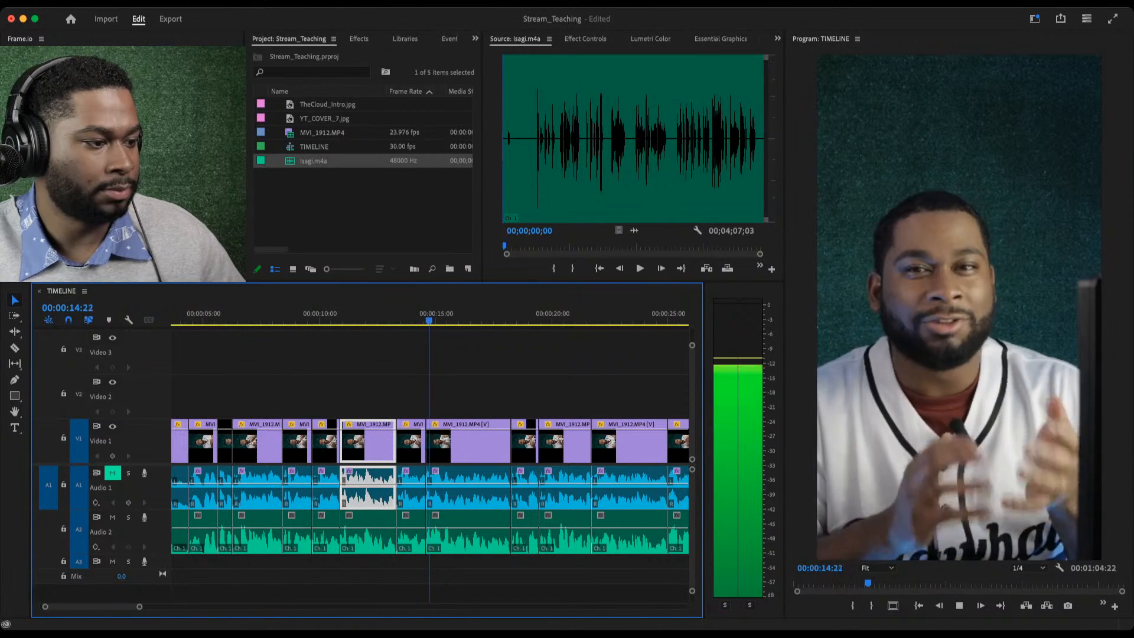
{"action": "key", "text": "space"}
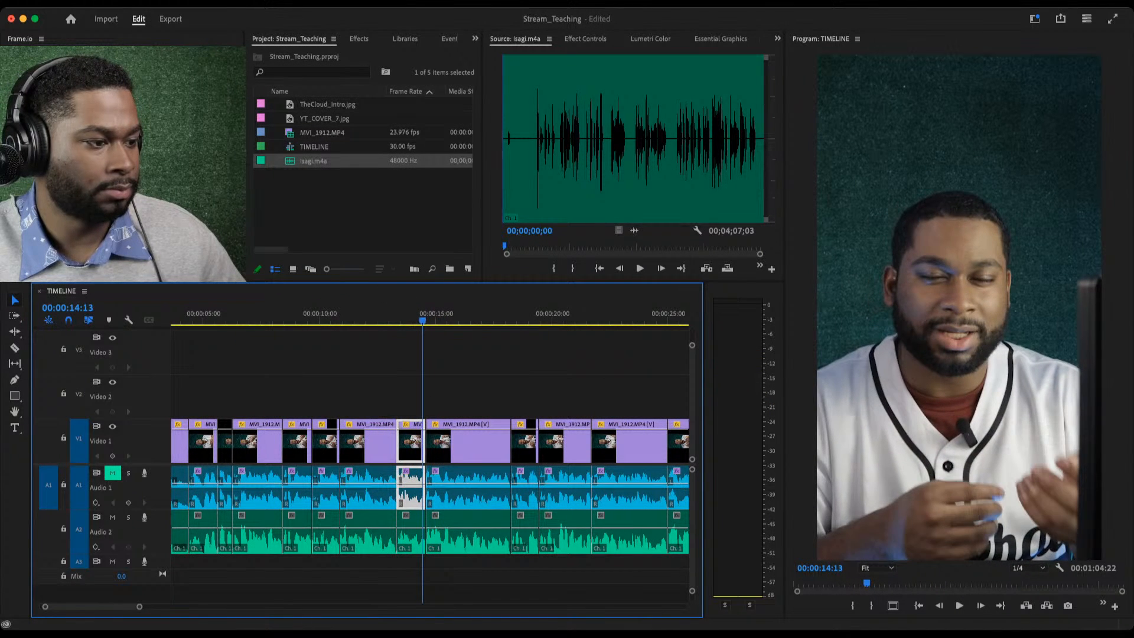
{"action": "left_click", "coordinate": [392, 313]}
{"action": "key", "text": "space"}
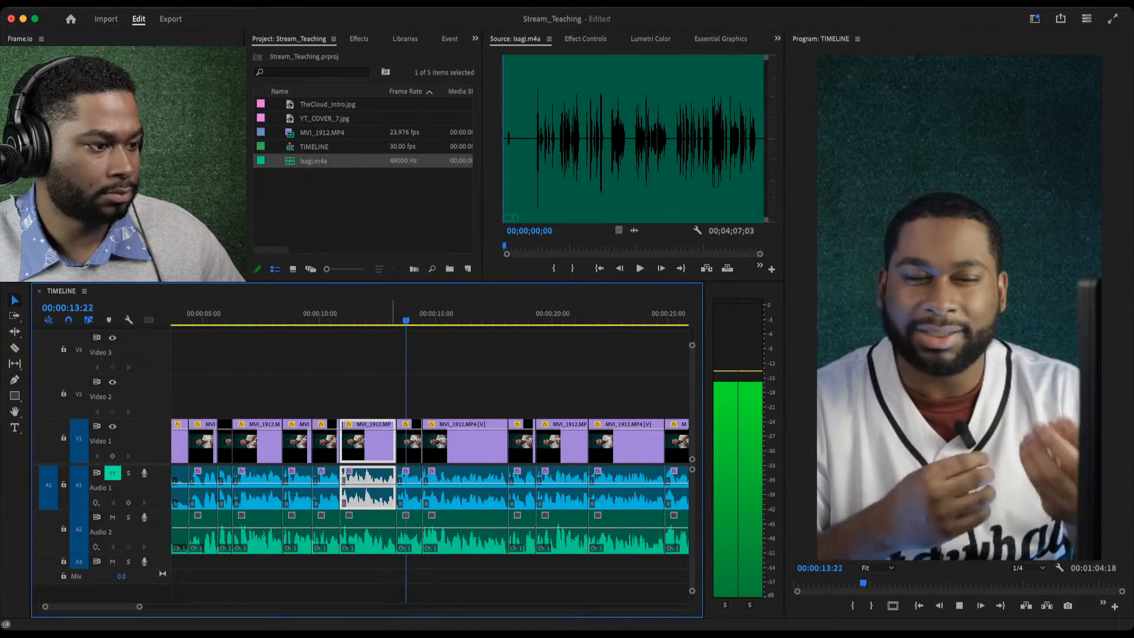
{"action": "key", "text": "space"}
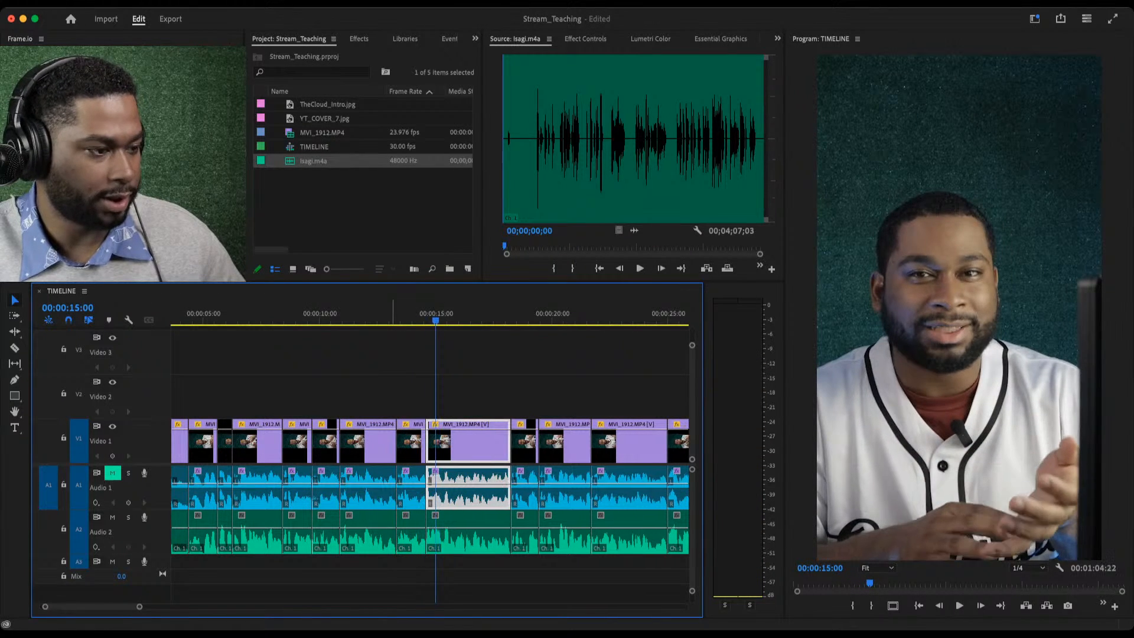
{"action": "key", "text": "super+z"}
Replay from about 00:00:13:07 and ripple trim the last moment of the clip that ends near 00:00:19:03.
{"action": "mouse_move", "coordinate": [392, 313]}
{"action": "left_mouse_down"}
{"action": "mouse_move", "coordinate": [380, 313]}
{"action": "mouse_move", "coordinate": [393, 313]}
{"action": "left_mouse_up"}
{"action": "key", "text": "space"}
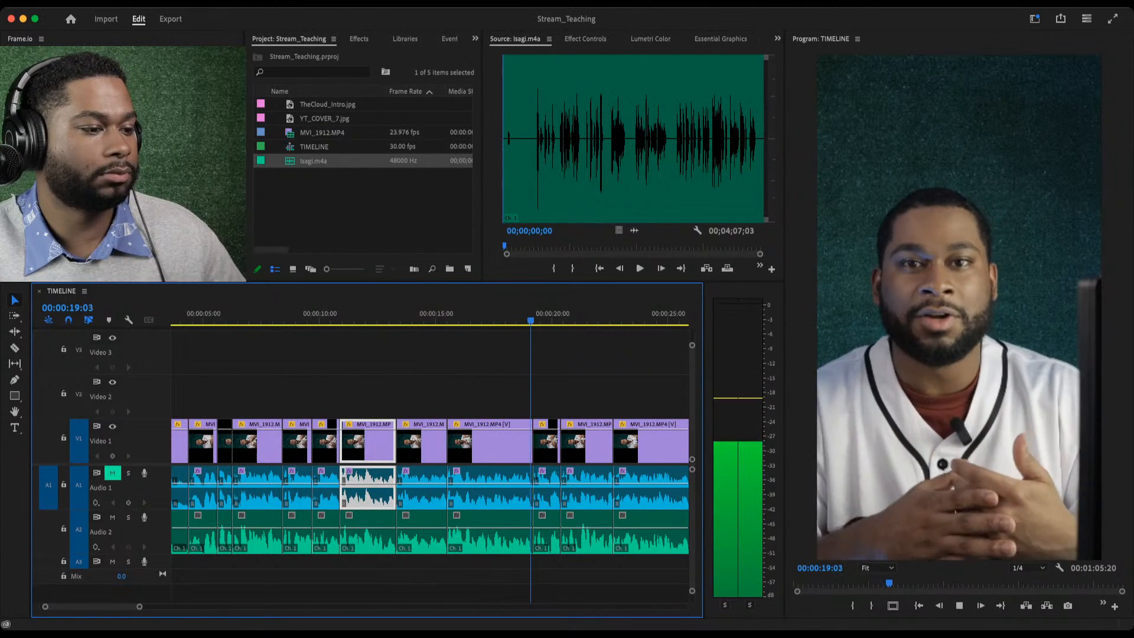
{"action": "key", "text": "space"}
{"action": "key", "text": "space"}
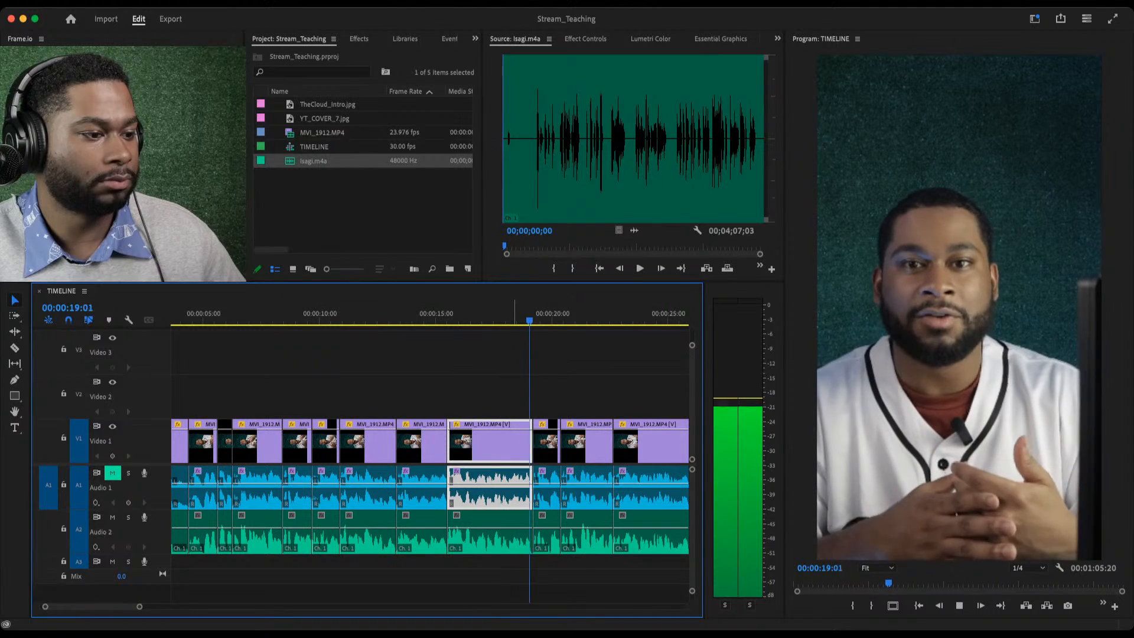
{"action": "key", "text": "space"}
{"action": "key", "text": "w"}
{"action": "key", "text": "space"}
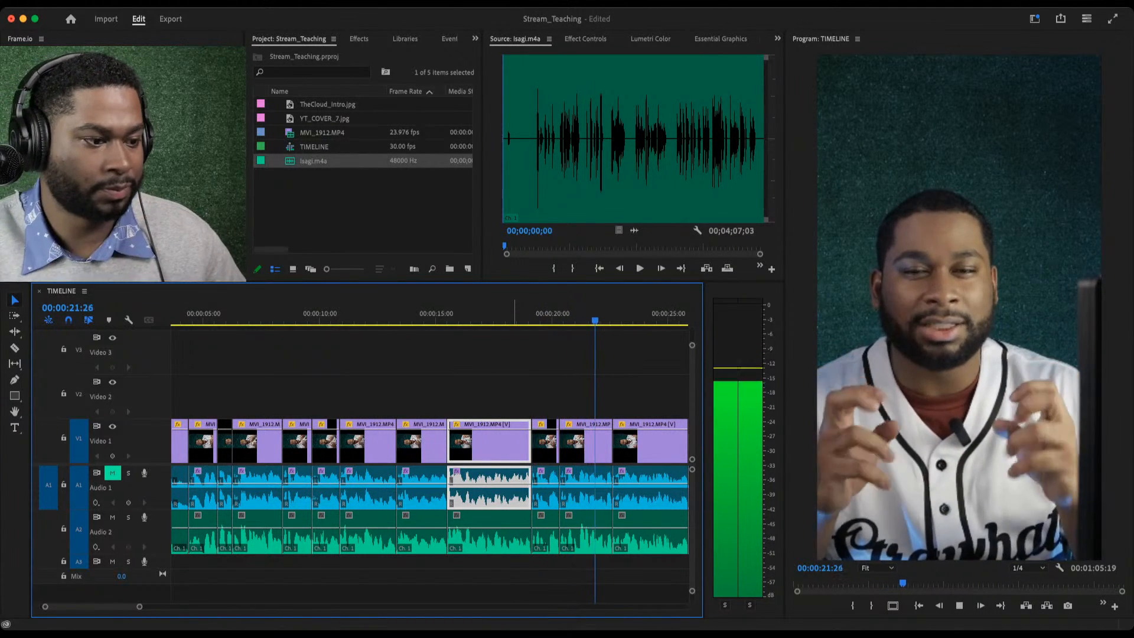
Replay the join near 00:00:20:10 from about 00:00:20:03, and review the passage from 00:00:19:22 to 00:00:23:15.
{"action": "left_click", "coordinate": [555, 313]}
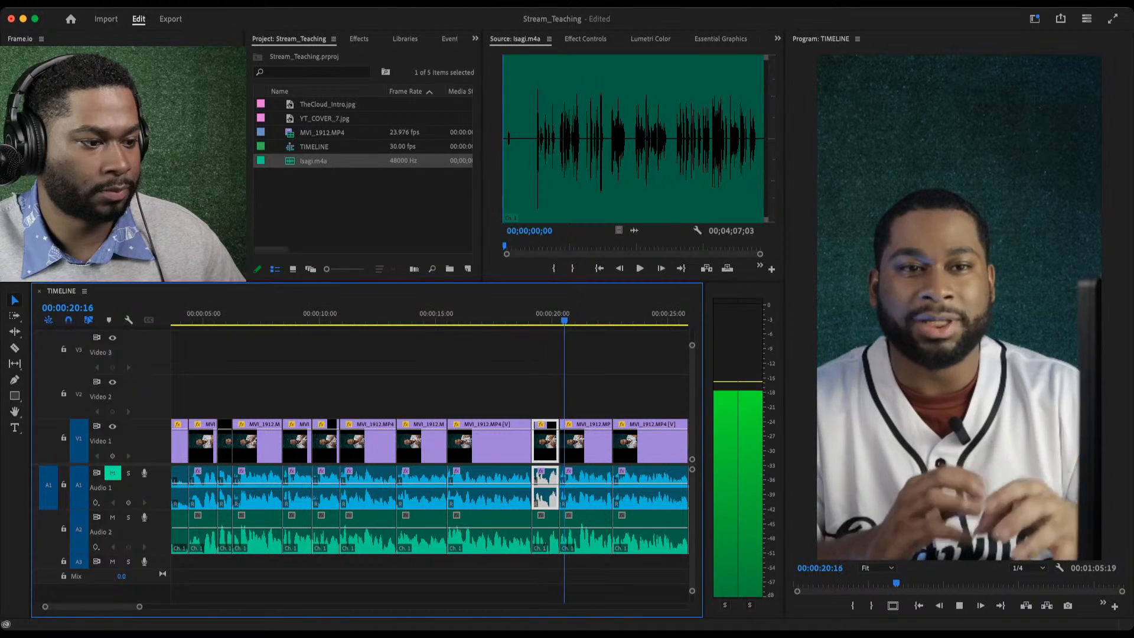
{"action": "left_click", "coordinate": [554, 313]}
{"action": "key", "text": "space"}
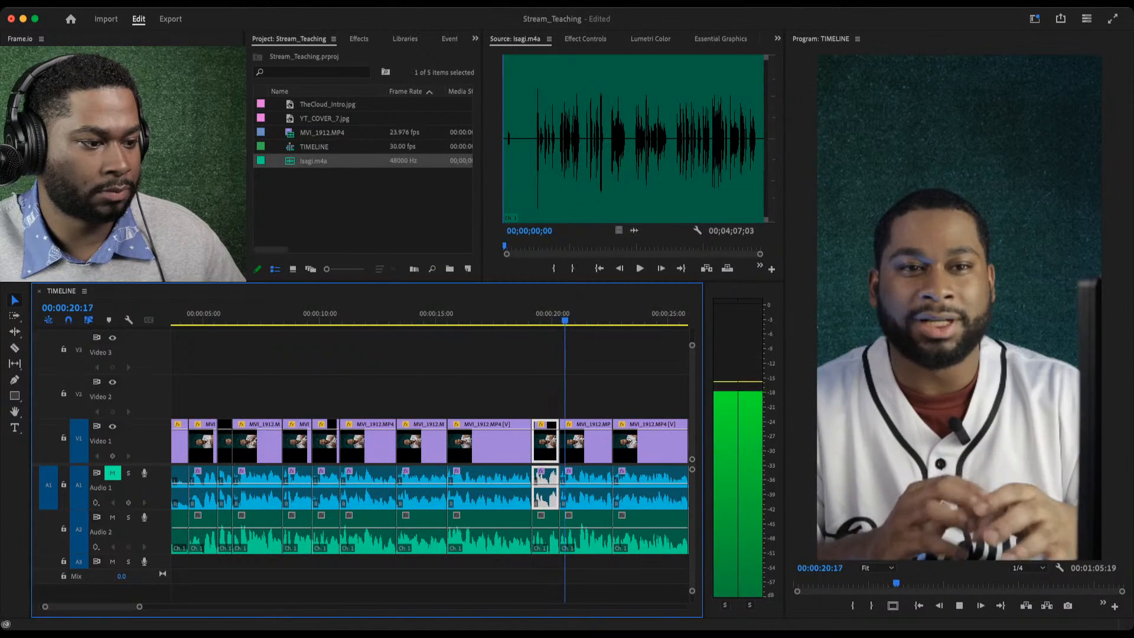
{"action": "key", "text": "space"}
{"action": "left_click", "coordinate": [544, 313]}
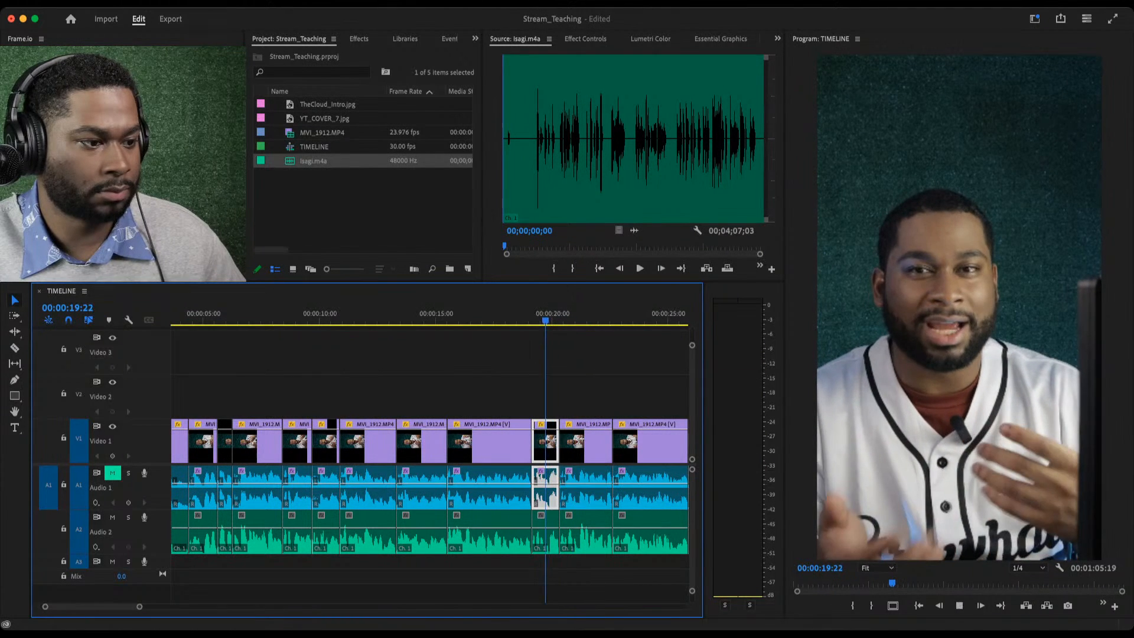
{"action": "key", "text": "space"}
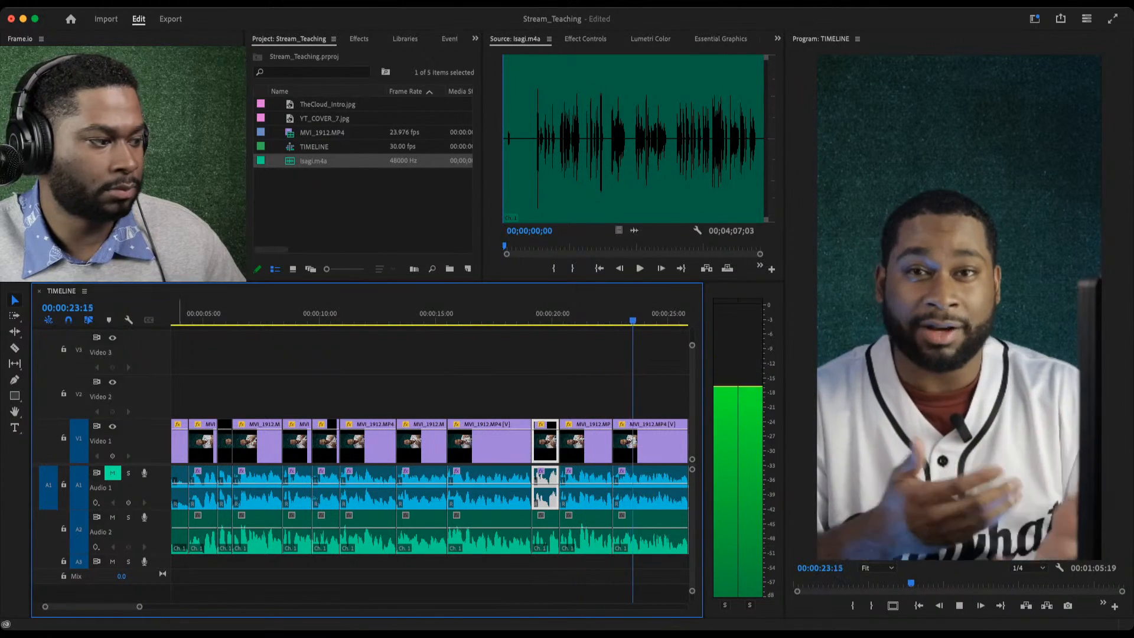
Replay the edit from 00:00:23:04 to 00:00:29:20, checking the join near 00:00:26.
{"action": "left_click_drag", "start_coordinate": [140, 607], "coordinate": [152, 607]}
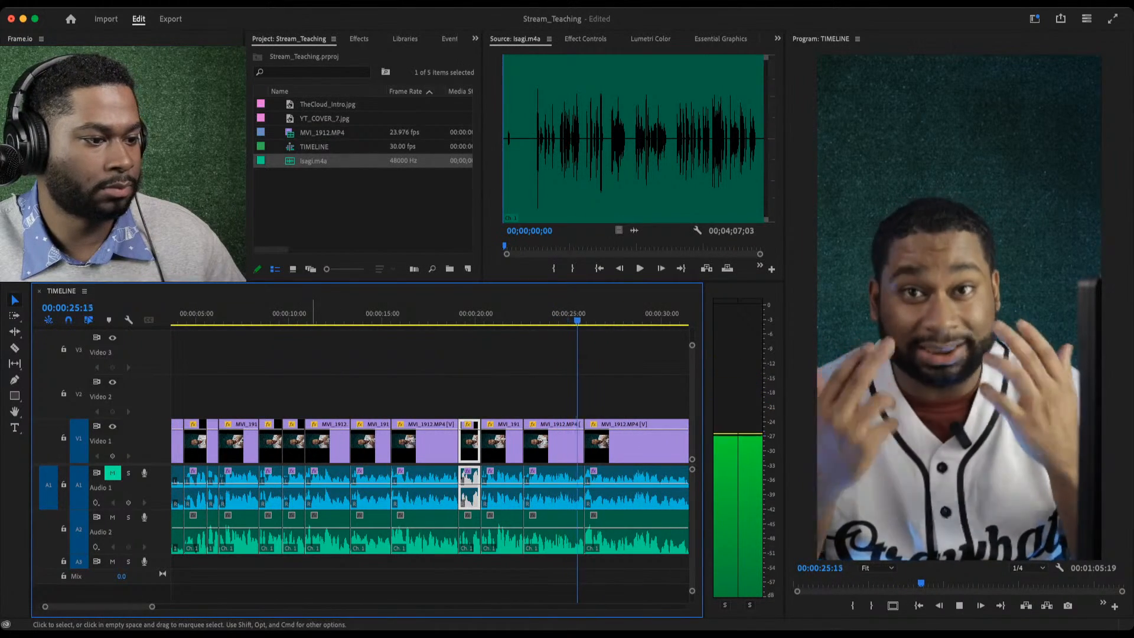
{"action": "left_click_drag", "start_coordinate": [558, 313], "coordinate": [532, 313]}
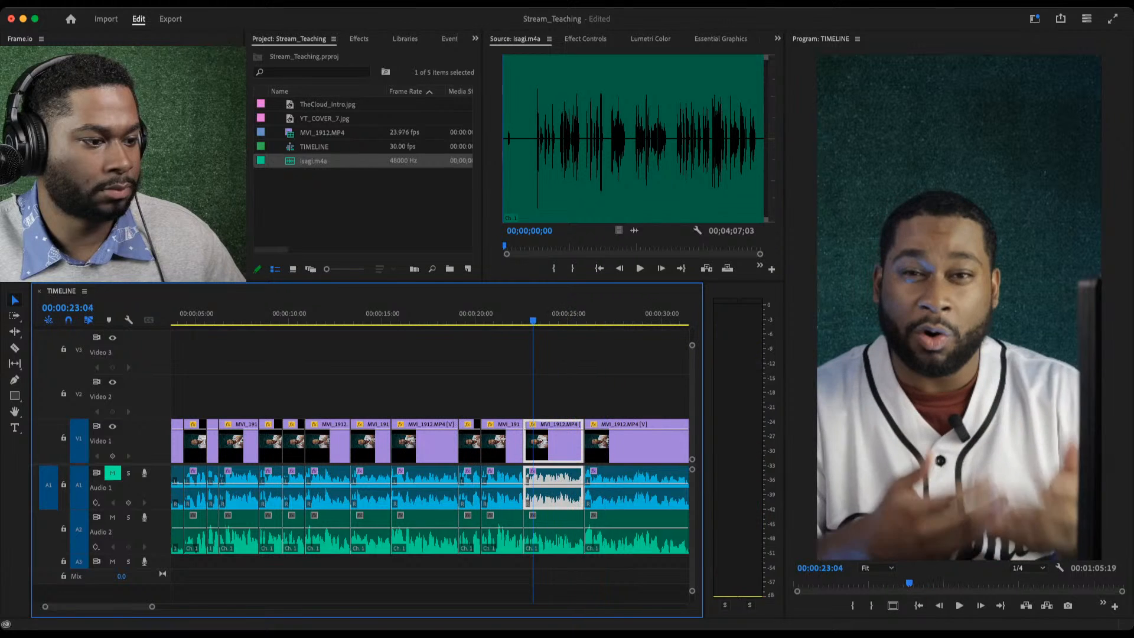
{"action": "key", "text": "space"}
{"action": "key", "text": "space"}
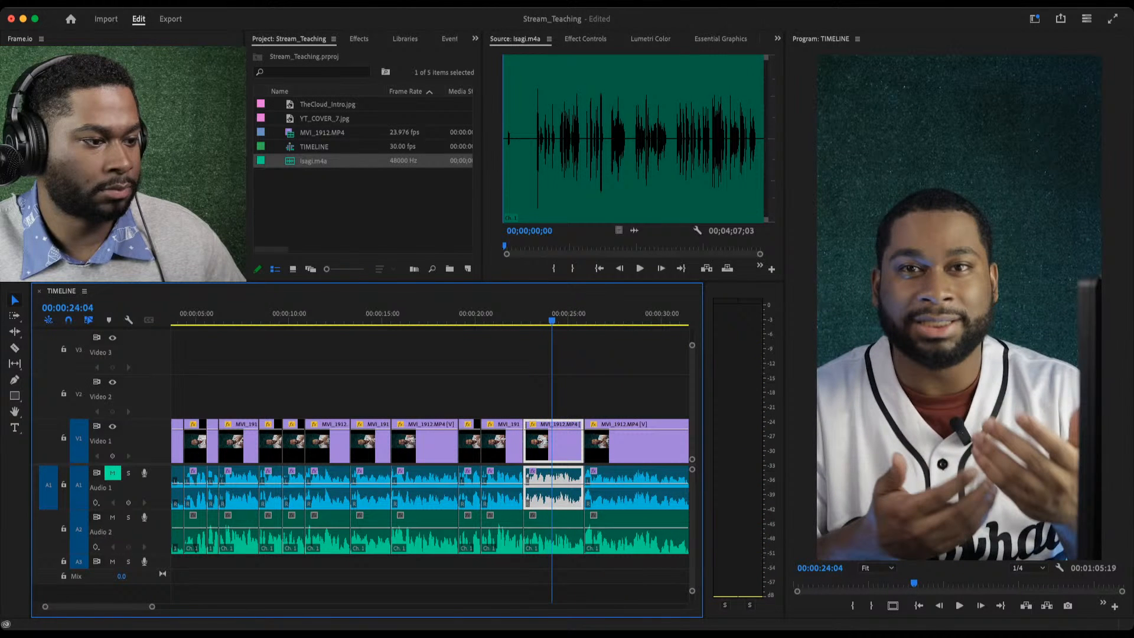
{"action": "key", "text": "space"}
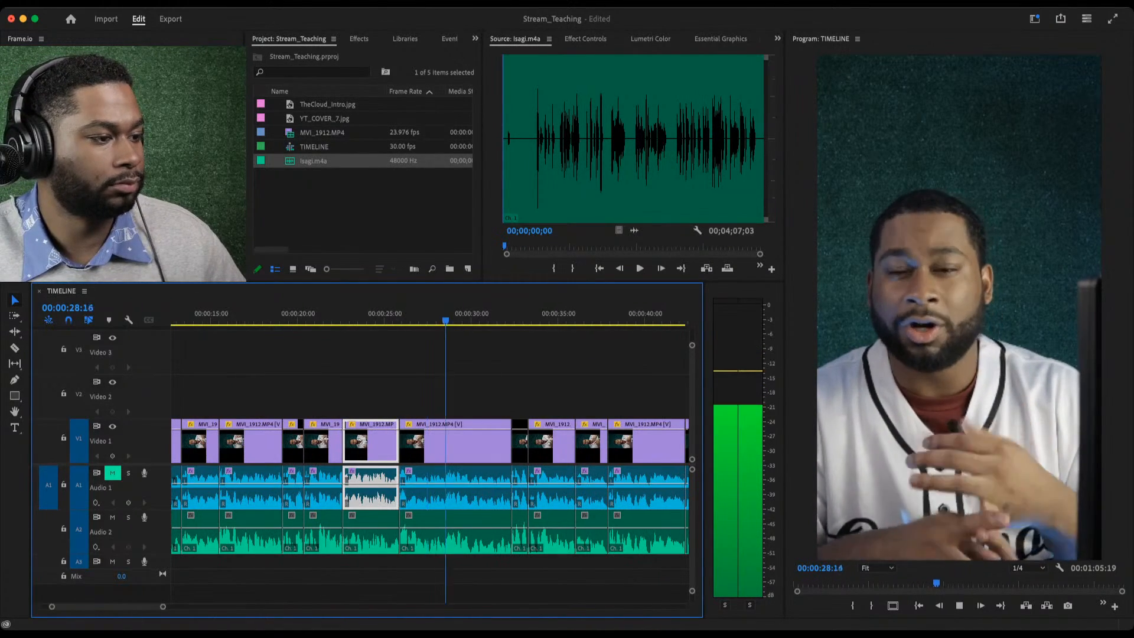
{"action": "key", "text": "space"}
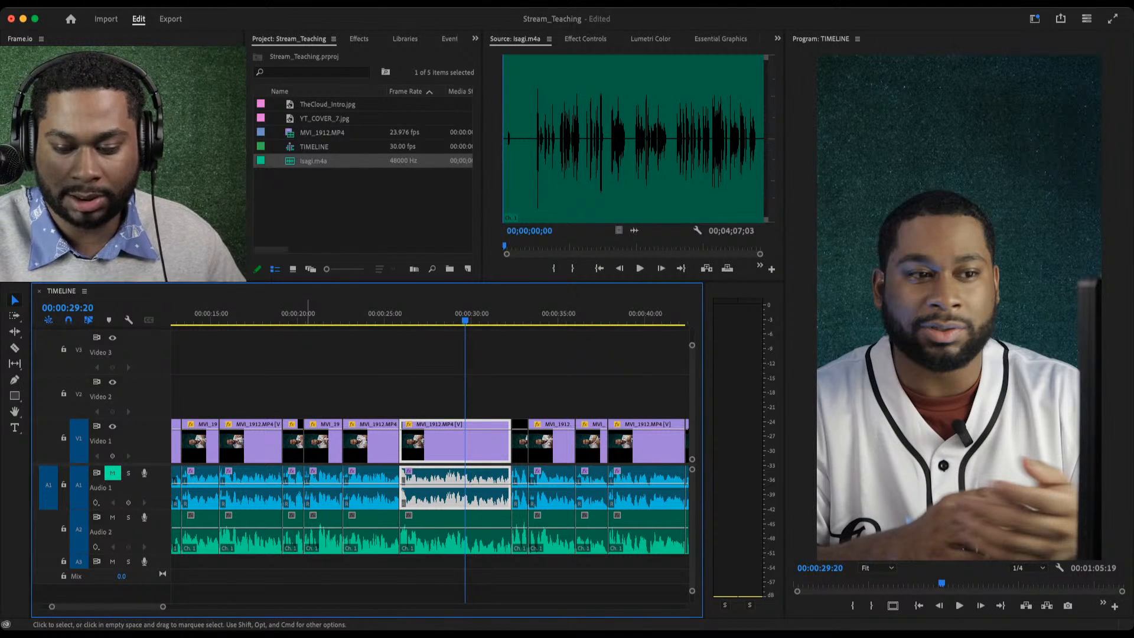
Review the passage from about 00:00:29:14 to 00:00:32:24 and split all tracks at 00:00:29:26.
{"action": "key", "text": "space"}
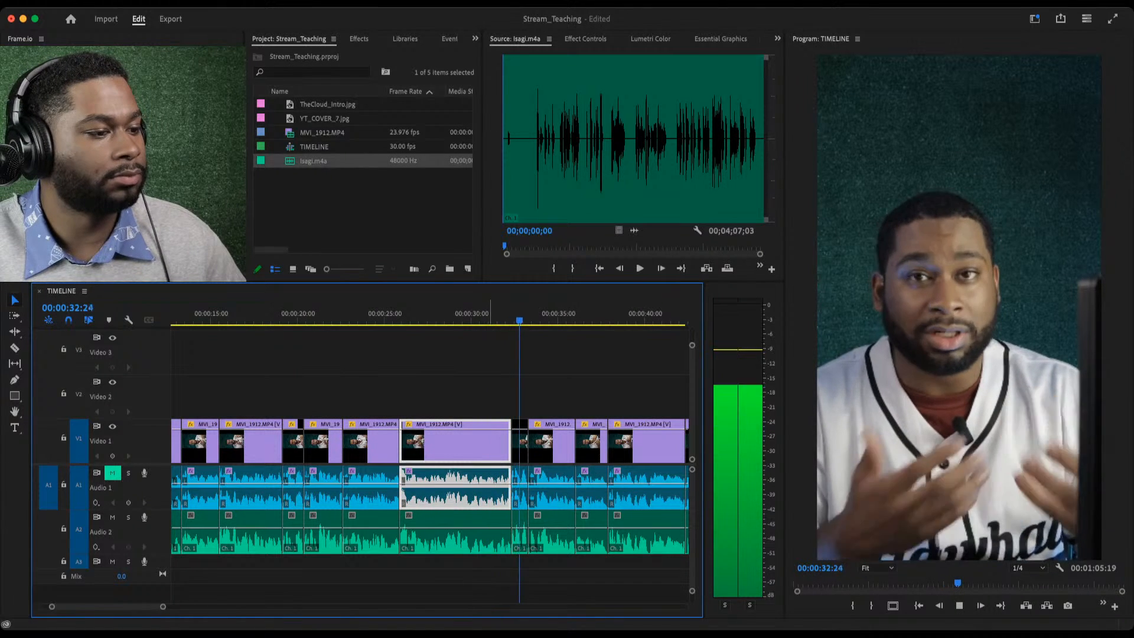
{"action": "key", "text": "space"}
{"action": "key", "text": "space"}
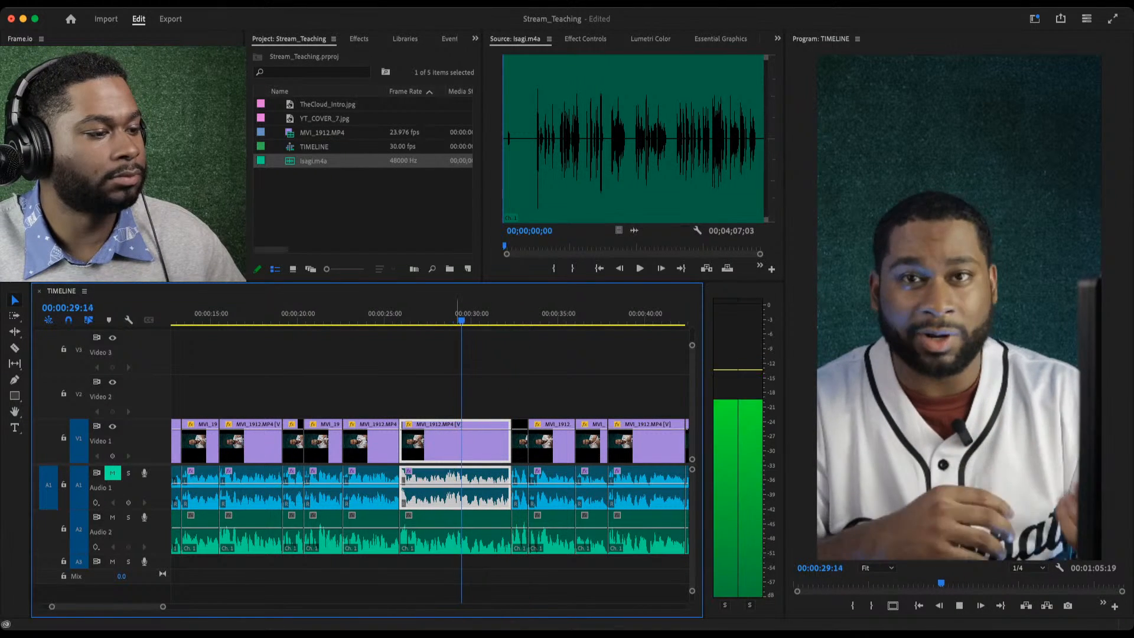
{"action": "key", "text": "space"}
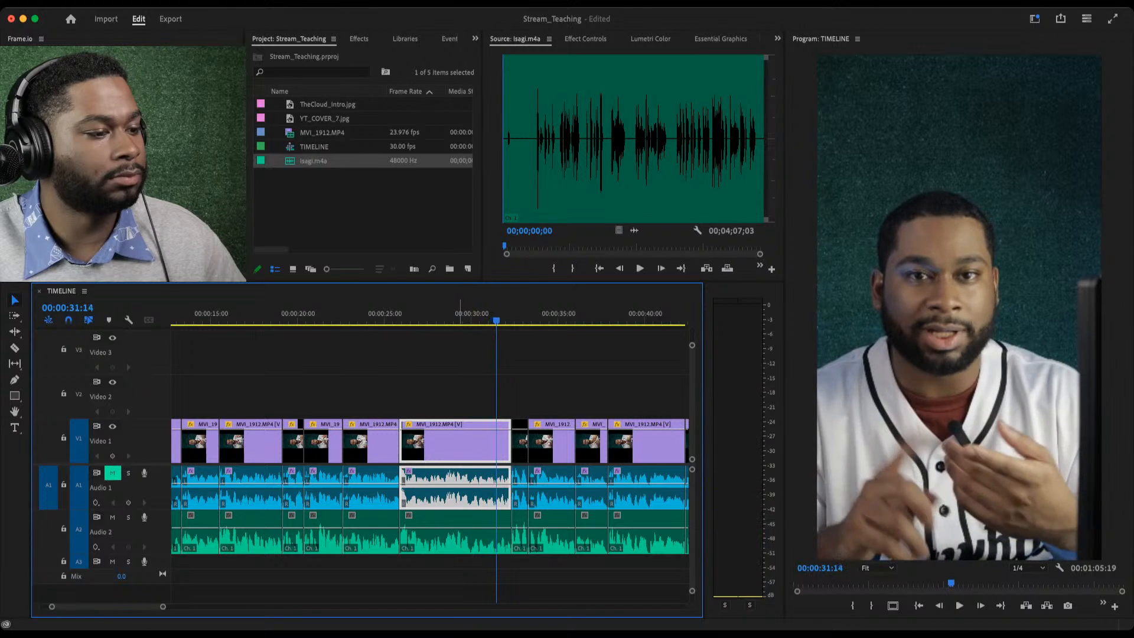
{"action": "key", "text": "space"}
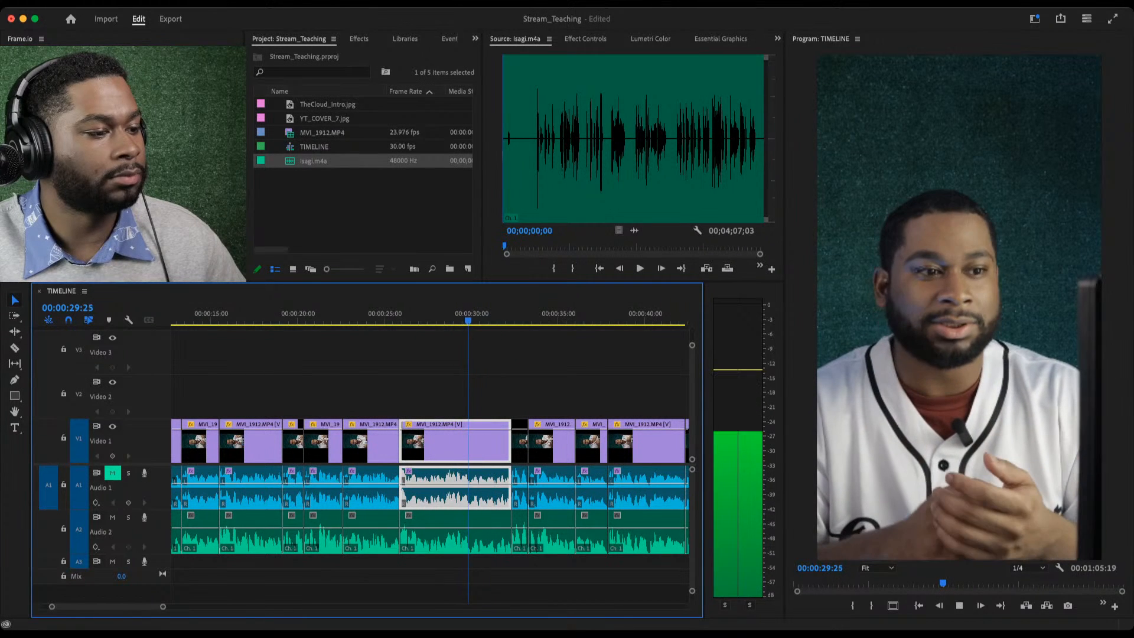
{"action": "key", "text": "space"}
{"action": "key", "text": "super+k"}
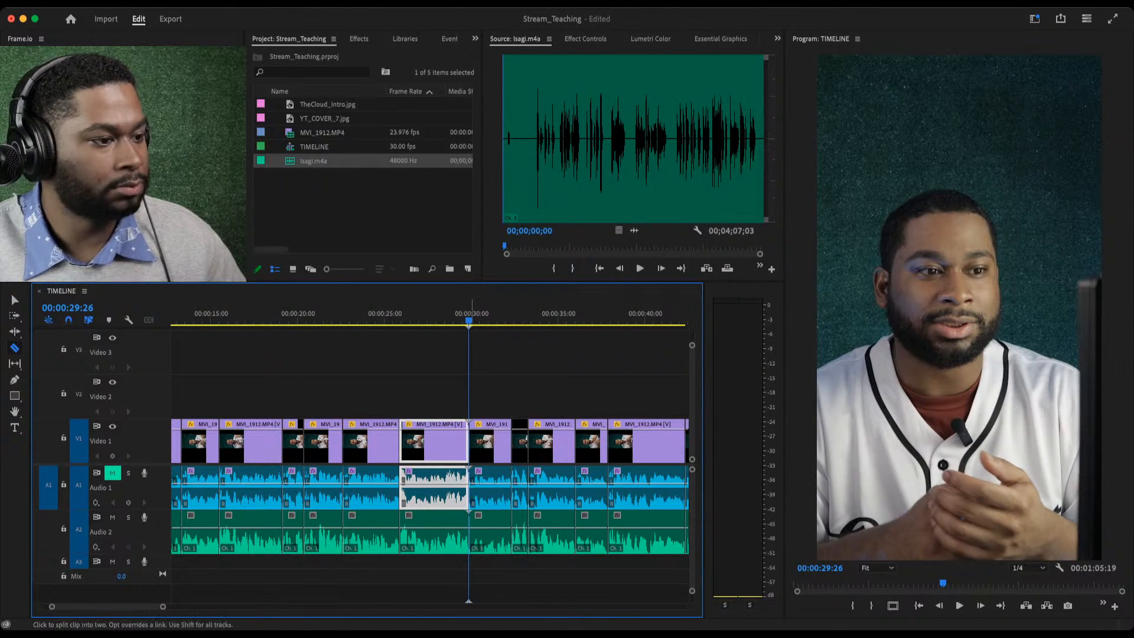
Replay the clip after the 00:00:29:26 cut and ripple trim its start to about 00:00:31:12.
{"action": "key", "text": "space"}
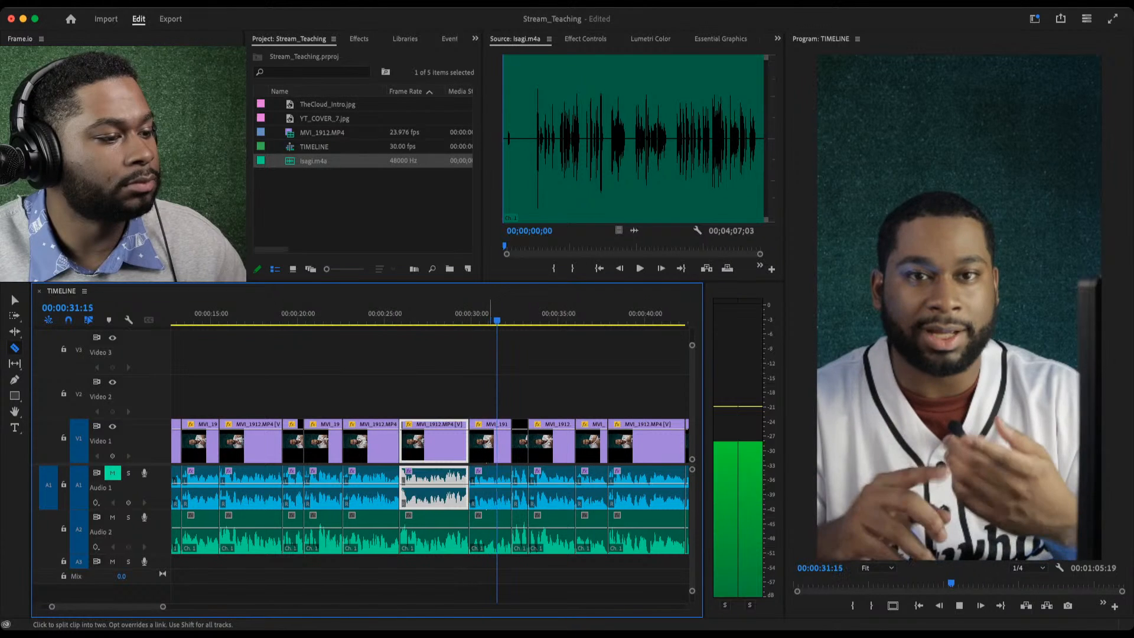
{"action": "key", "text": "space"}
{"action": "key", "text": "space"}
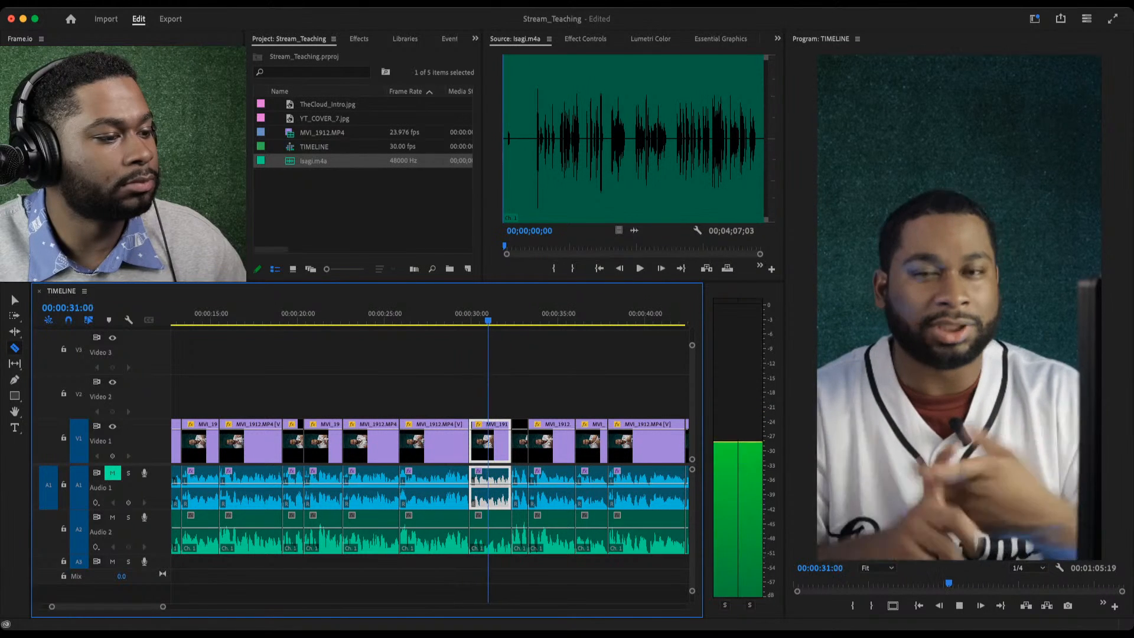
{"action": "key", "text": "space"}
{"action": "key", "text": "Left"}
{"action": "key", "text": "Left"}
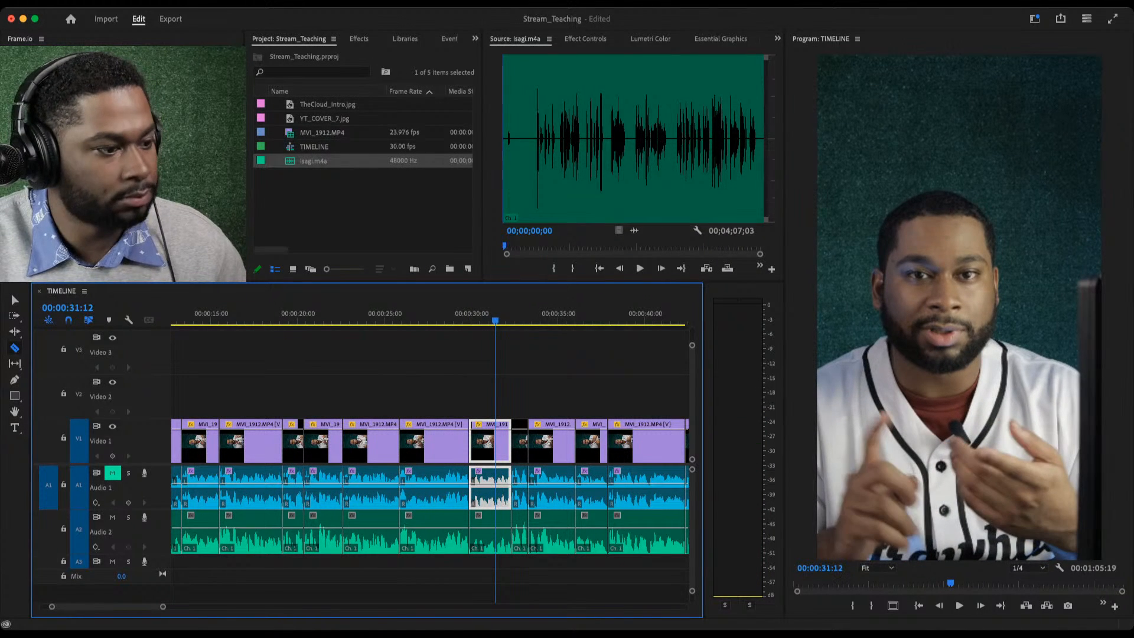
{"action": "key", "text": "q"}
Replay the edit from 00:00:28:06 to 00:00:39:27, checking the joins along the way.
{"action": "left_click", "coordinate": [440, 316]}
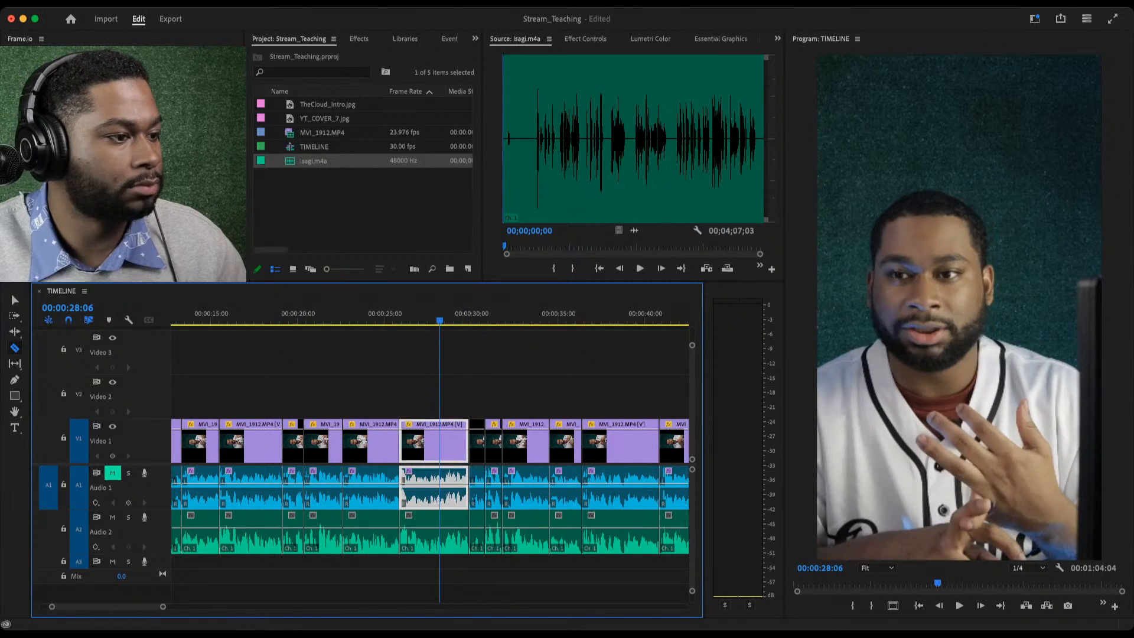
{"action": "key", "text": "space"}
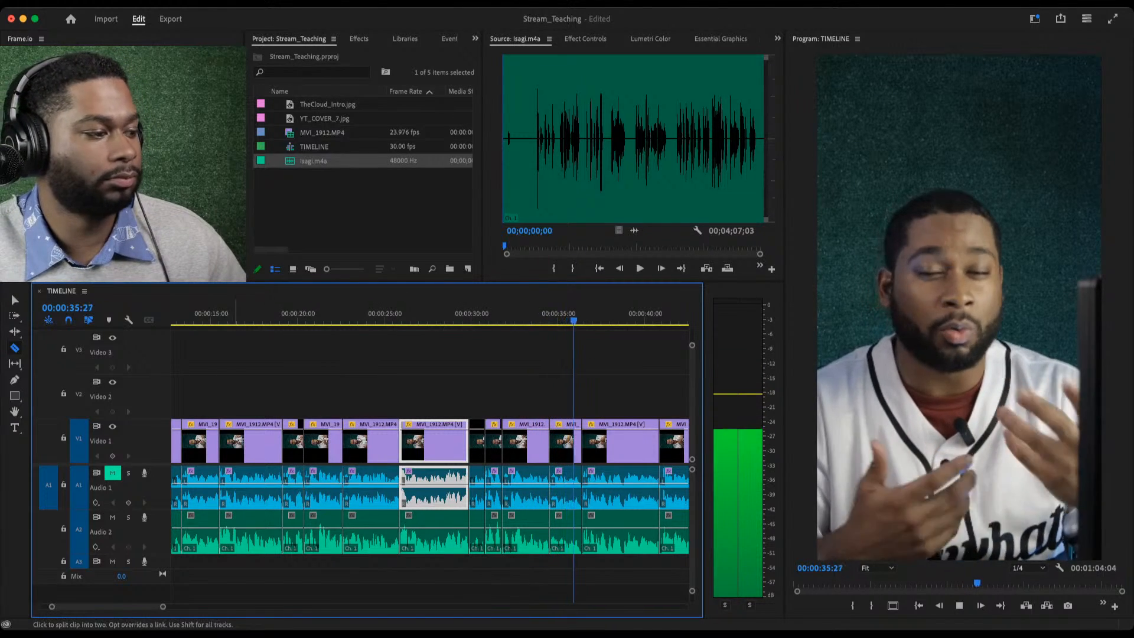
{"action": "key", "text": "minus"}
{"action": "key", "text": "minus"}
{"action": "key", "text": "minus"}
{"action": "key", "text": "equal"}
{"action": "key", "text": "equal"}
{"action": "key", "text": "equal"}
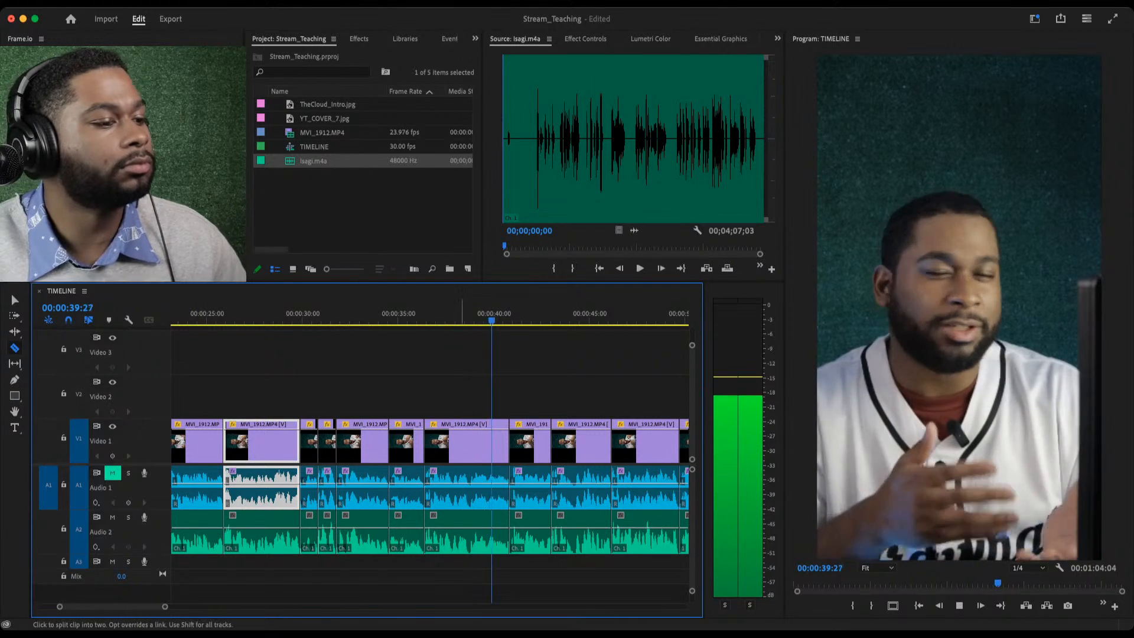
Split all tracks at 00:00:37:24 after replaying the phrase, and ripple trim the following clip's start to 00:00:38:23.
{"action": "left_click", "coordinate": [456, 317]}
{"action": "key", "text": "space"}
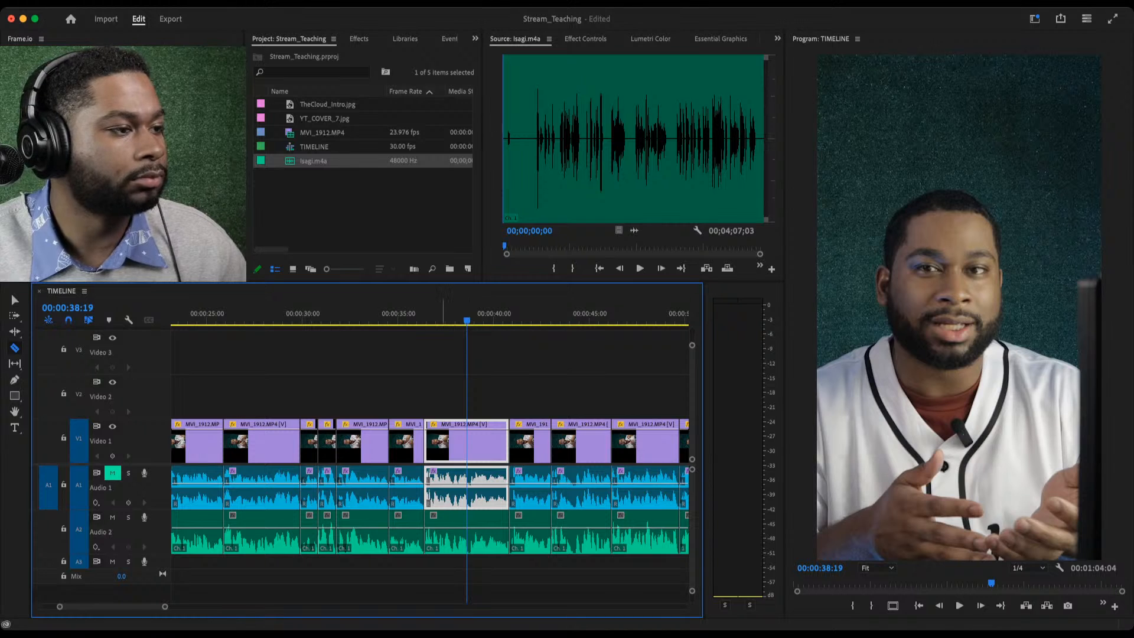
{"action": "left_click_drag", "start_coordinate": [439, 318], "coordinate": [433, 317]}
{"action": "key", "text": "space"}
{"action": "key", "text": "space"}
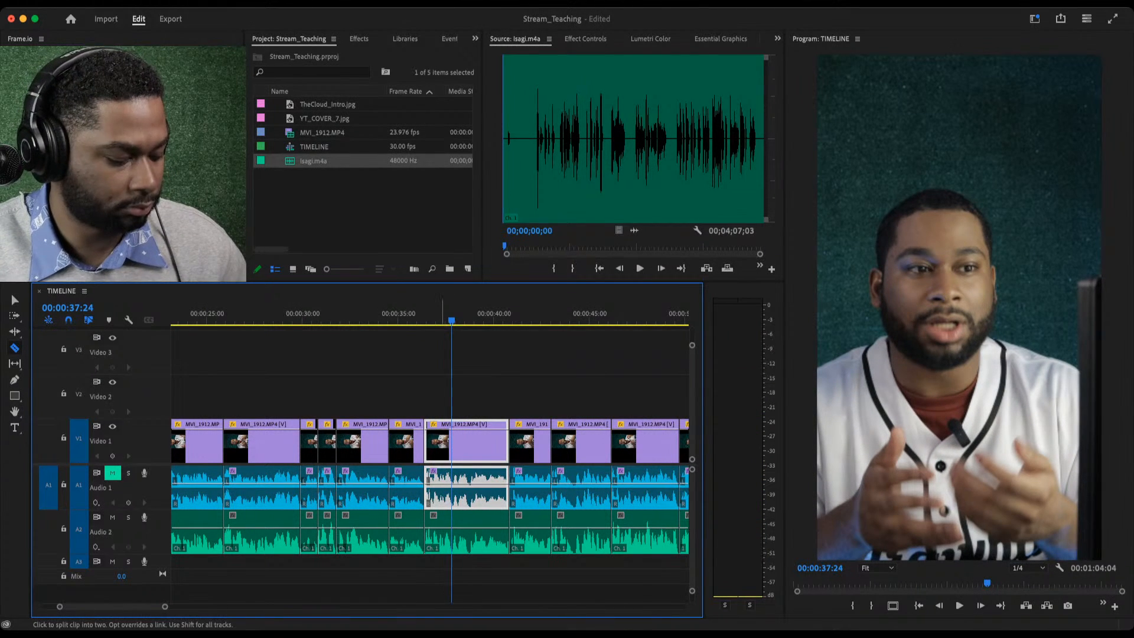
{"action": "left_click", "coordinate": [451, 440], "text": "shift"}
{"action": "key", "text": "space"}
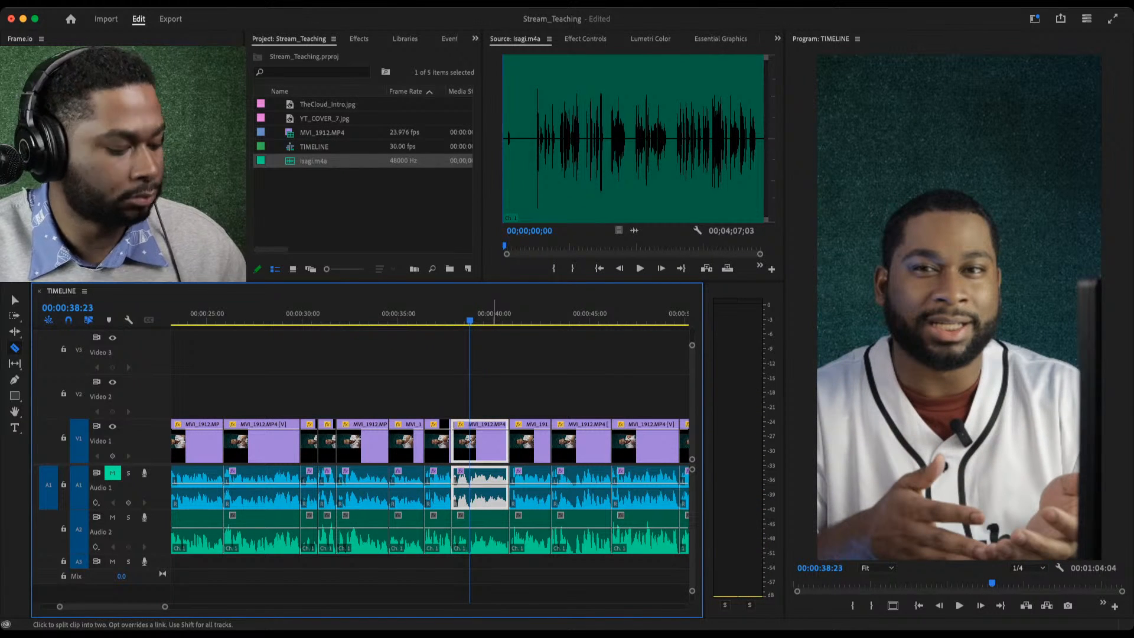
{"action": "key", "text": "q"}
Replay the join at 00:00:37:24, and review the following clip's end up to 00:00:39:27.
{"action": "left_click", "coordinate": [438, 315]}
{"action": "key", "text": "space"}
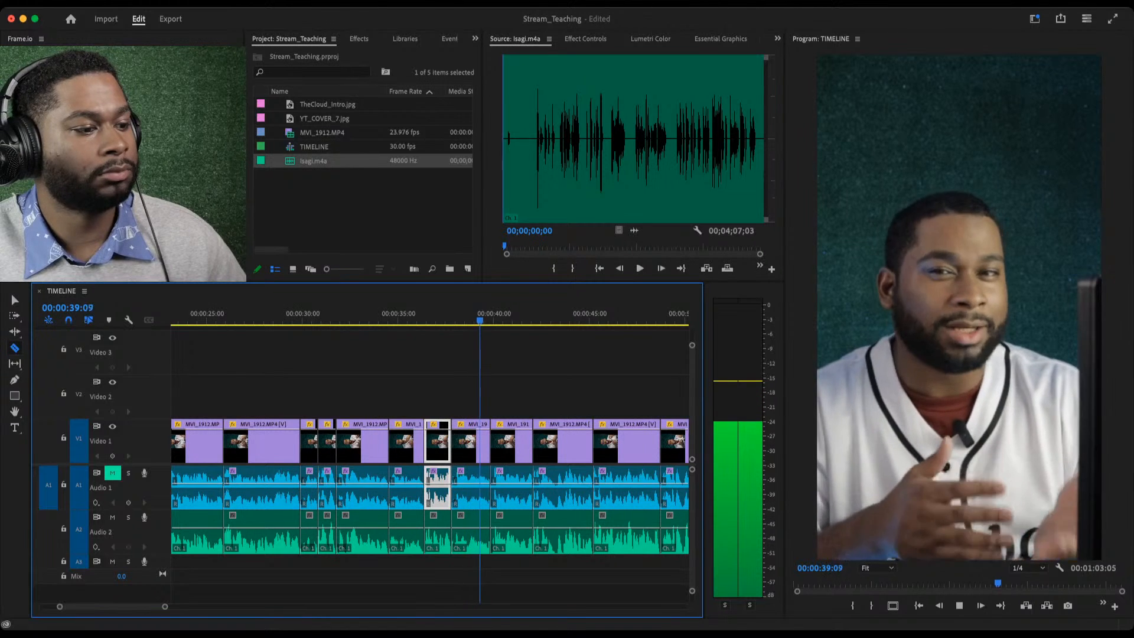
{"action": "left_click", "coordinate": [471, 315]}
{"action": "key", "text": "space"}
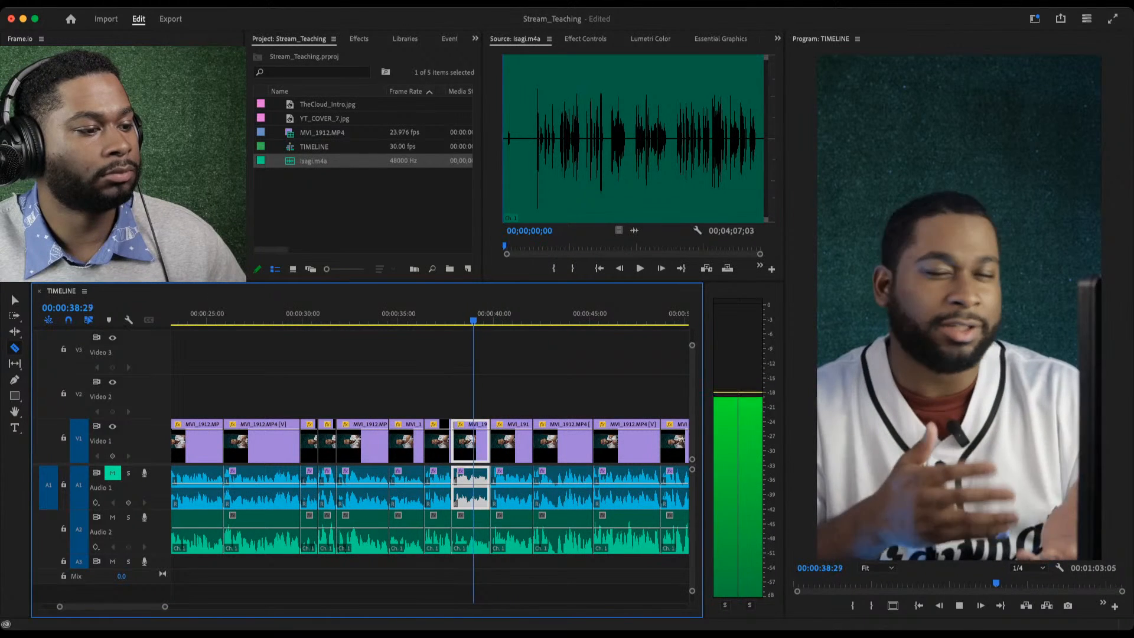
{"action": "key", "text": "space"}
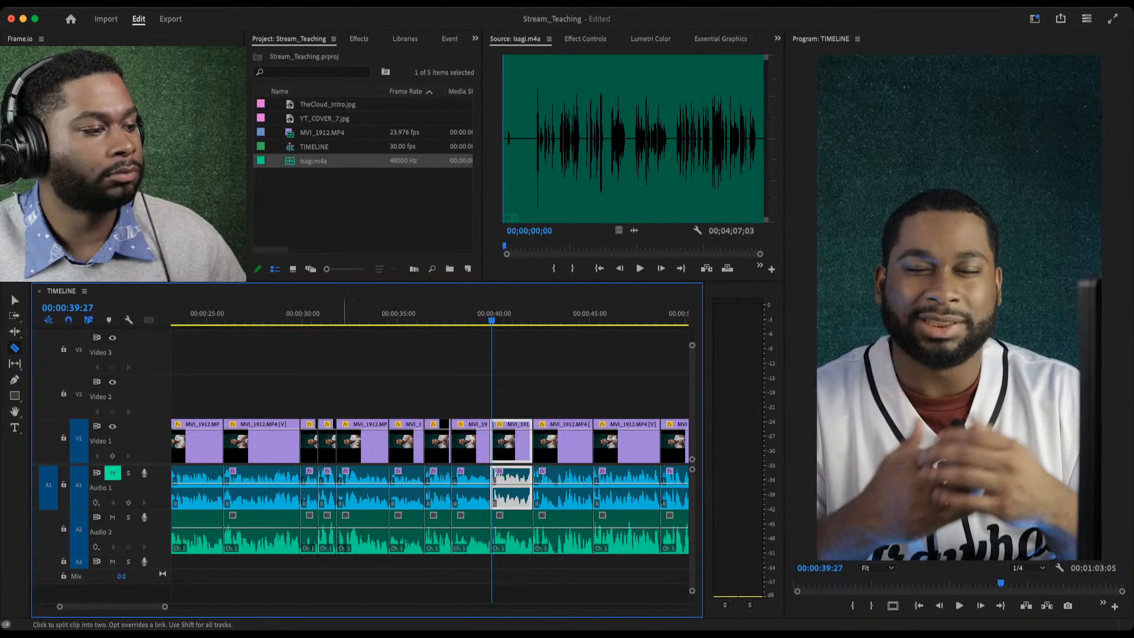
Split all tracks at 00:00:39:27 and delete the two-frame piece before the cut, leaving its gap open.
{"action": "key", "text": "minus"}
{"action": "key", "text": "minus"}
{"action": "key", "text": "minus"}
{"action": "key", "text": "minus"}
{"action": "key", "text": "minus"}
{"action": "key", "text": "equal"}
{"action": "key", "text": "equal"}
{"action": "key", "text": "equal"}
{"action": "key", "text": "equal"}
{"action": "key", "text": "equal"}
{"action": "key", "text": "equal"}
{"action": "key", "text": "equal"}
{"action": "key", "text": "equal"}
{"action": "key", "text": "equal"}
{"action": "key", "text": "equal"}
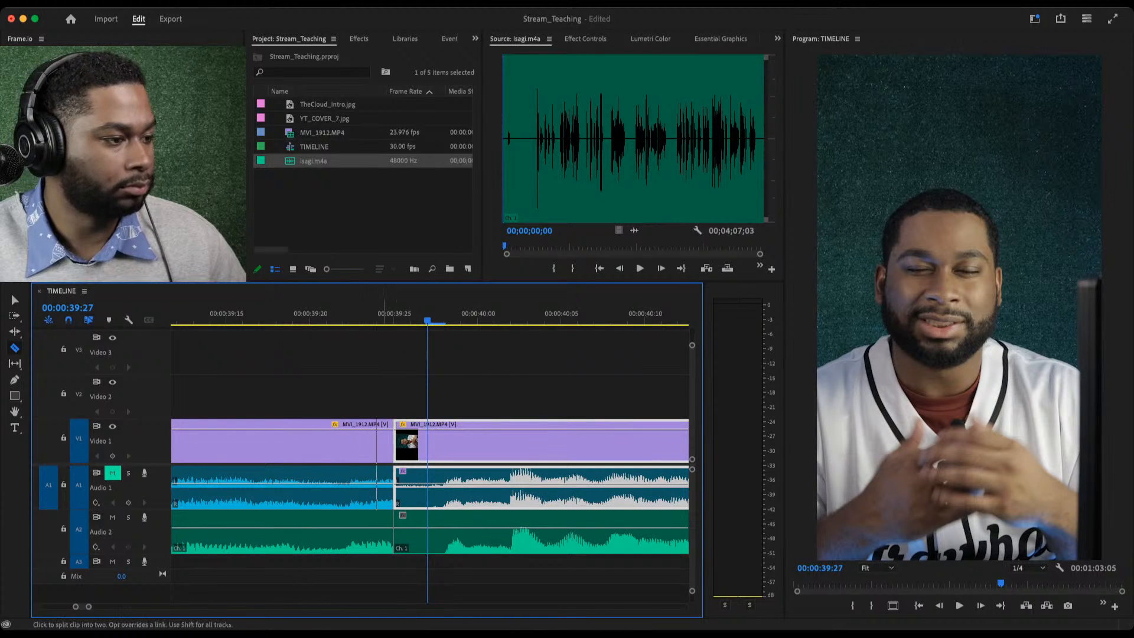
{"action": "left_click", "coordinate": [430, 441], "text": "shift"}
{"action": "key", "text": "v"}
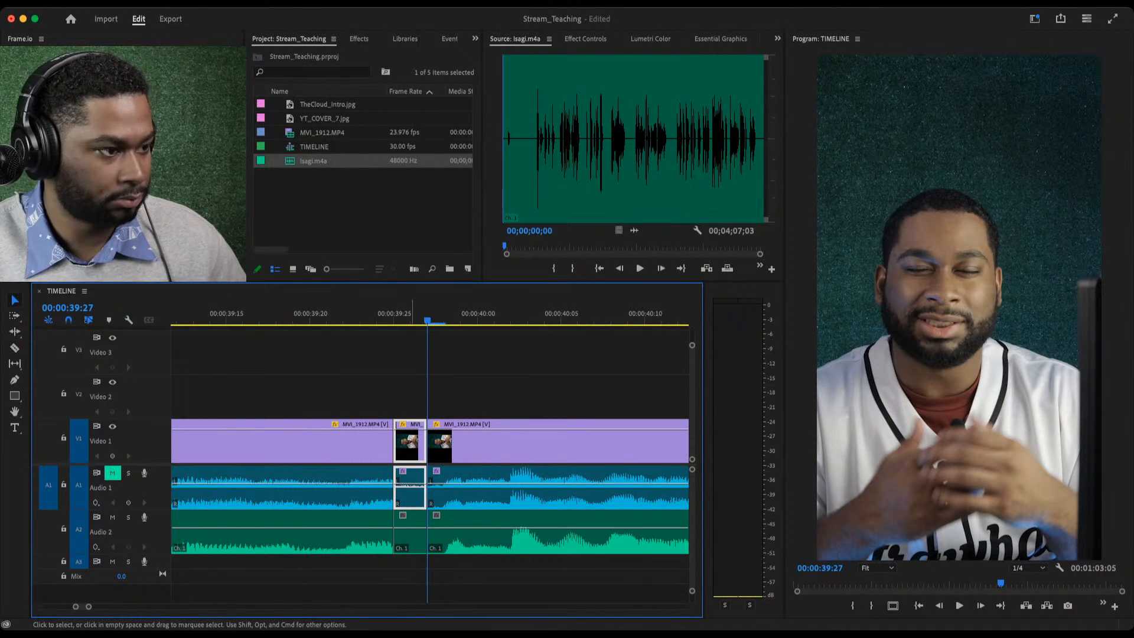
{"action": "left_click_drag", "start_coordinate": [409, 404], "coordinate": [410, 535]}
{"action": "key", "text": "Delete"}
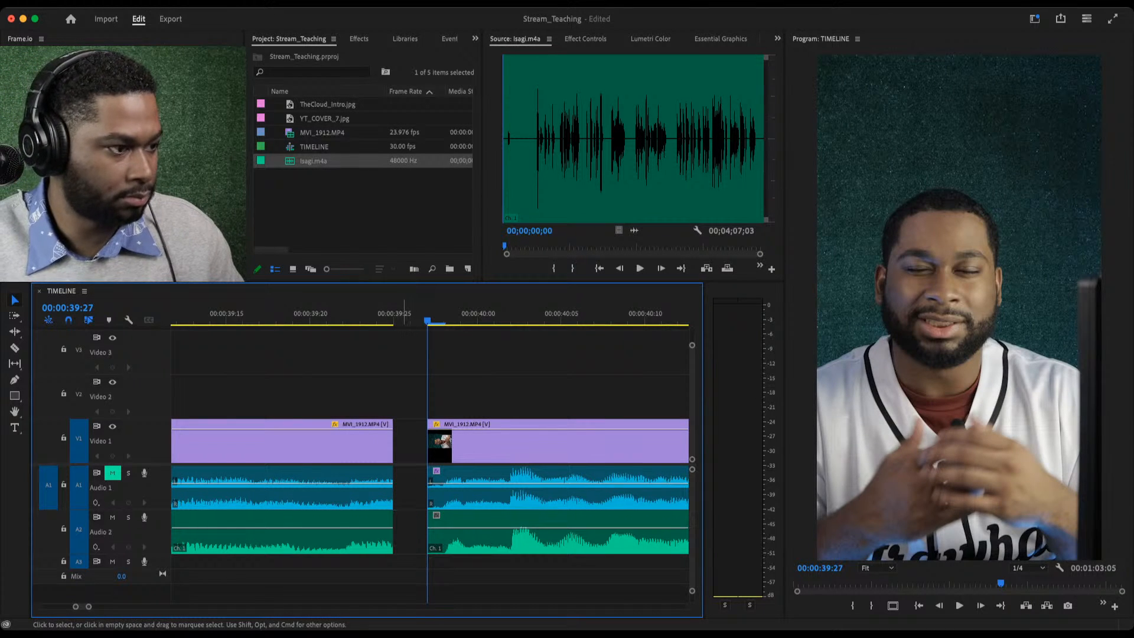
Extend the picture and audio of the clip before the gap by one frame to 00:00:39:26, and replay its end.
{"action": "left_click_drag", "start_coordinate": [404, 411], "coordinate": [410, 532]}
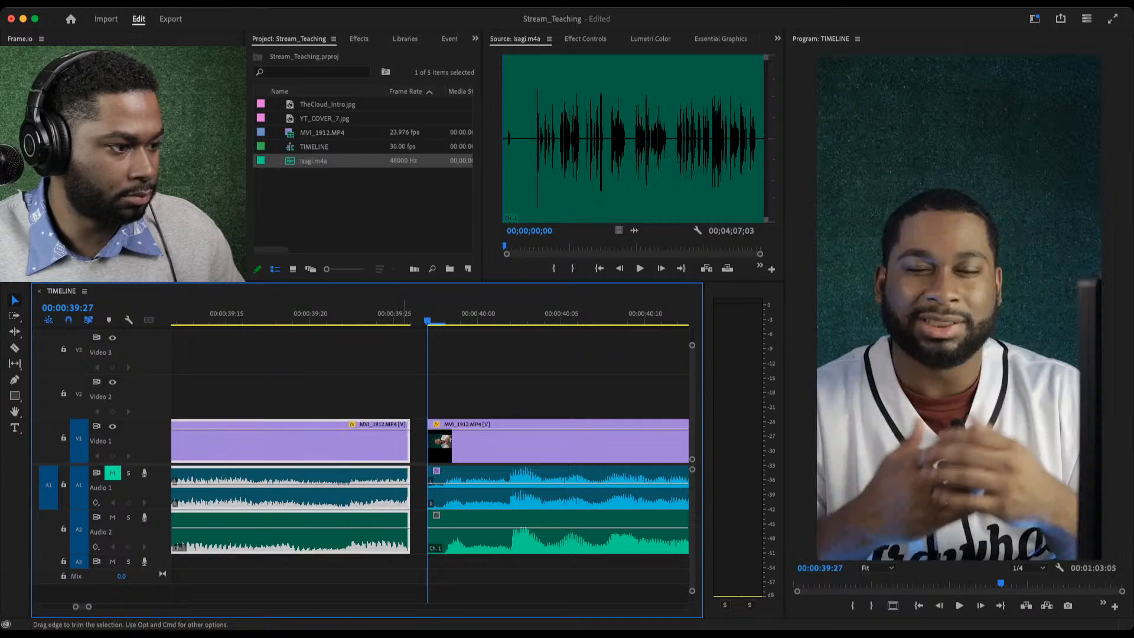
{"action": "left_click", "coordinate": [326, 315]}
{"action": "key", "text": "space"}
{"action": "key", "text": "space"}
{"action": "left_click", "coordinate": [326, 314]}
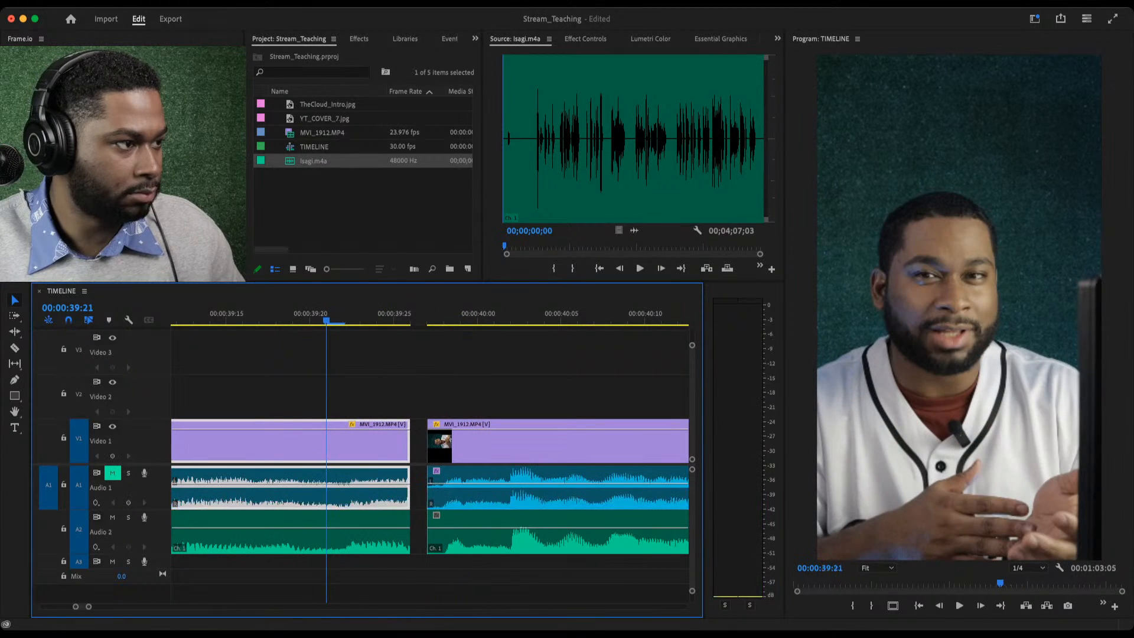
{"action": "left_click", "coordinate": [192, 315]}
{"action": "key", "text": "space"}
{"action": "key", "text": "space"}
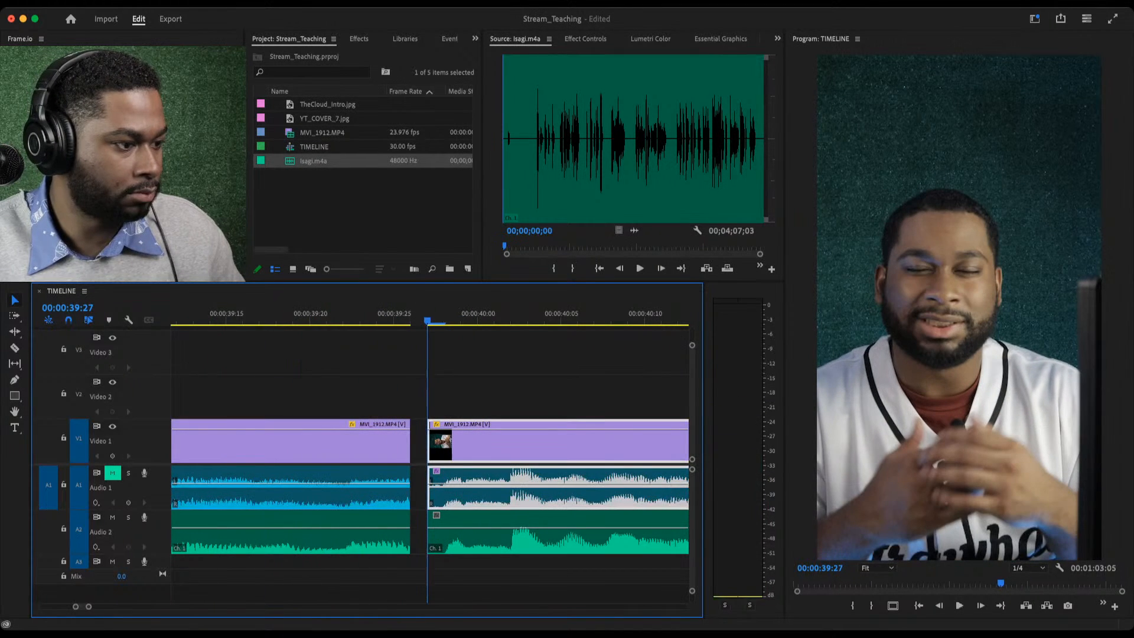
Close the one-frame gap at 00:00:39:26 with a ripple delete.
{"action": "left_click", "coordinate": [397, 315]}
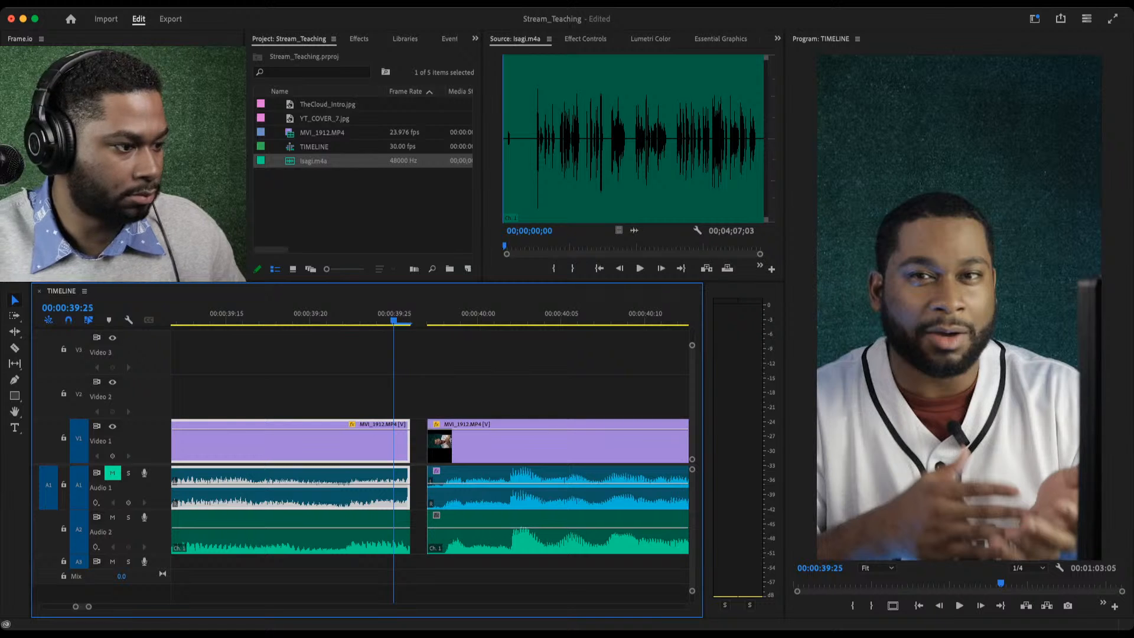
{"action": "key", "text": "Right"}
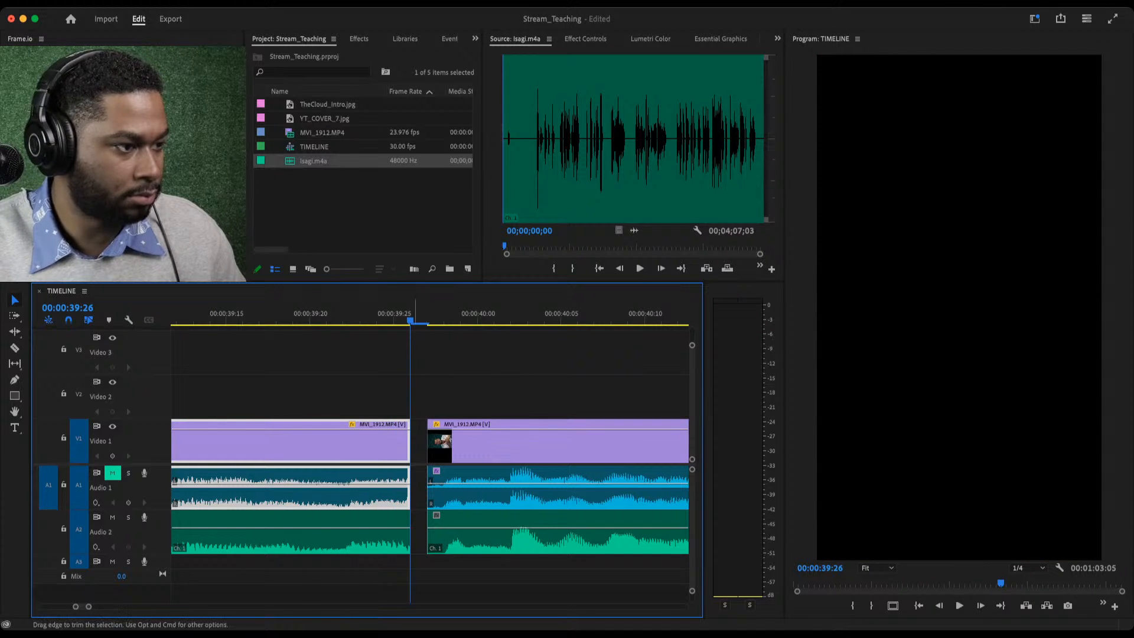
{"action": "left_click", "coordinate": [408, 443]}
{"action": "key", "text": "Delete"}
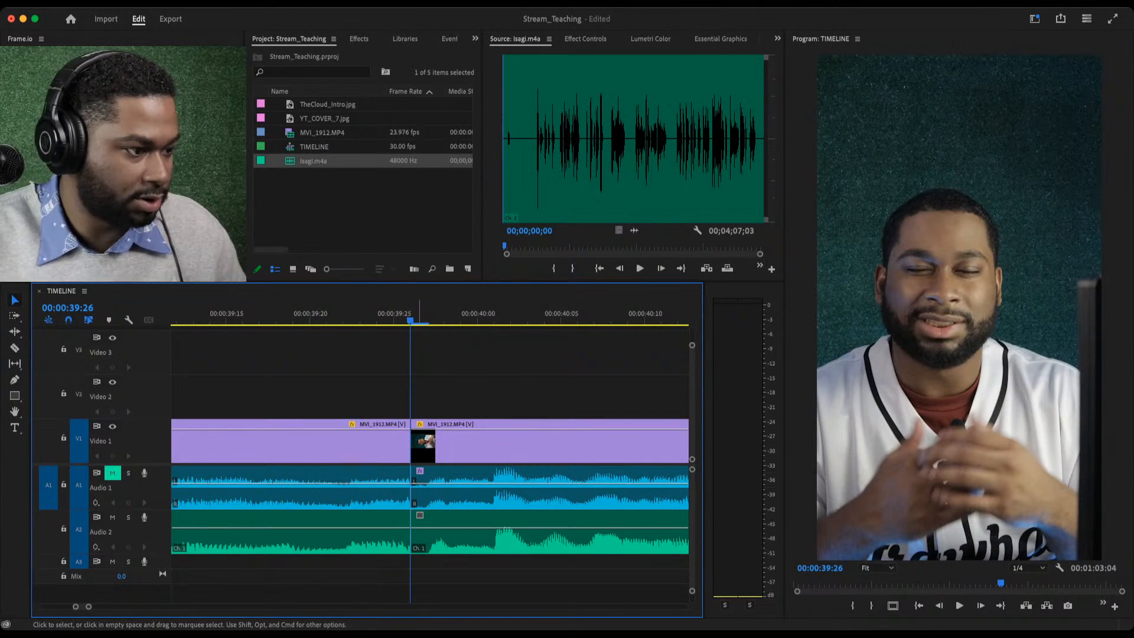
Replay the closed join at 00:00:39:26 twice, up to about 00:00:40:15.
{"action": "key", "text": "Left"}
{"action": "key", "text": "minus"}
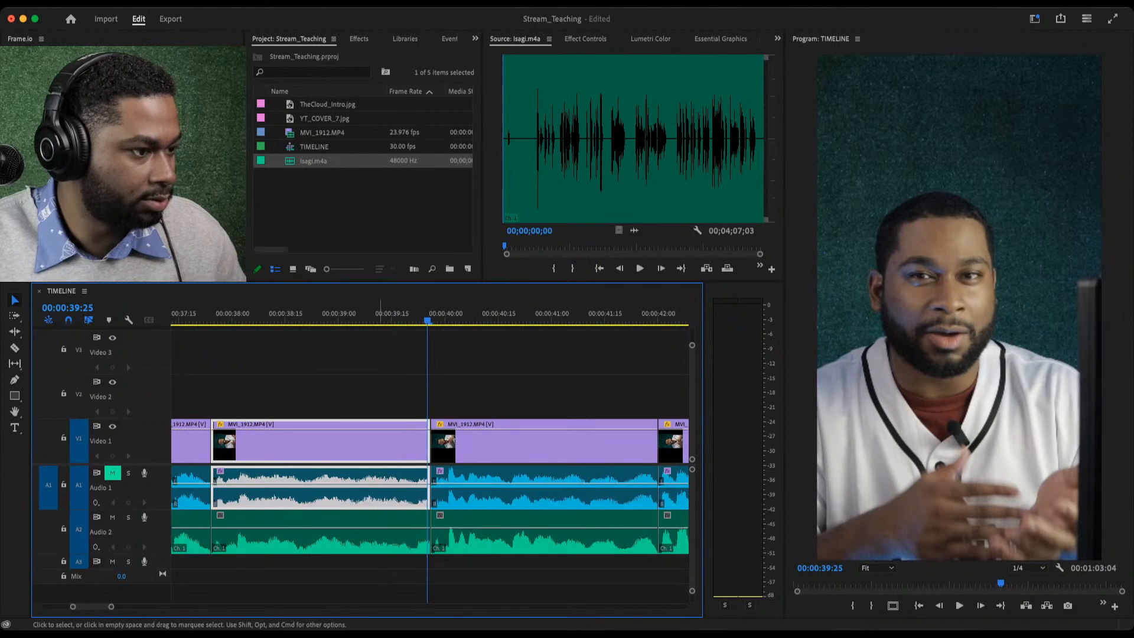
{"action": "left_click", "coordinate": [400, 308]}
{"action": "key", "text": "space"}
{"action": "key", "text": "space"}
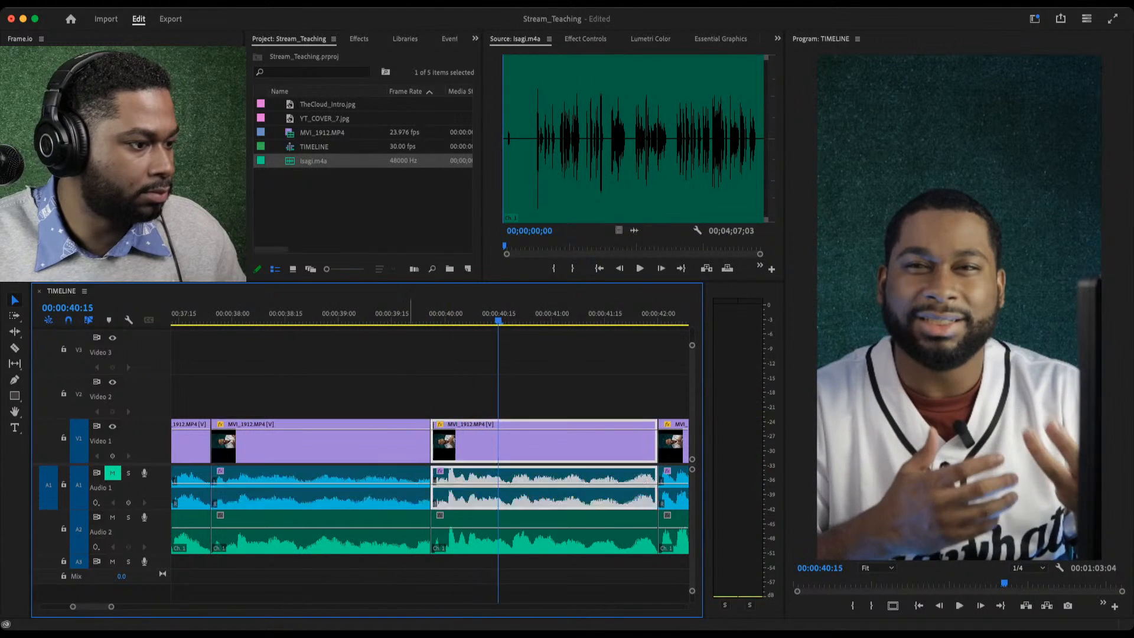
{"action": "left_click", "coordinate": [410, 308]}
{"action": "key", "text": "space"}
{"action": "key", "text": "space"}
Ripple trim one frame off the start of the clip that begins at 00:00:39:26.
{"action": "key", "text": "Left"}
{"action": "key", "text": "Left"}
{"action": "key", "text": "Left"}
{"action": "key", "text": "Left"}
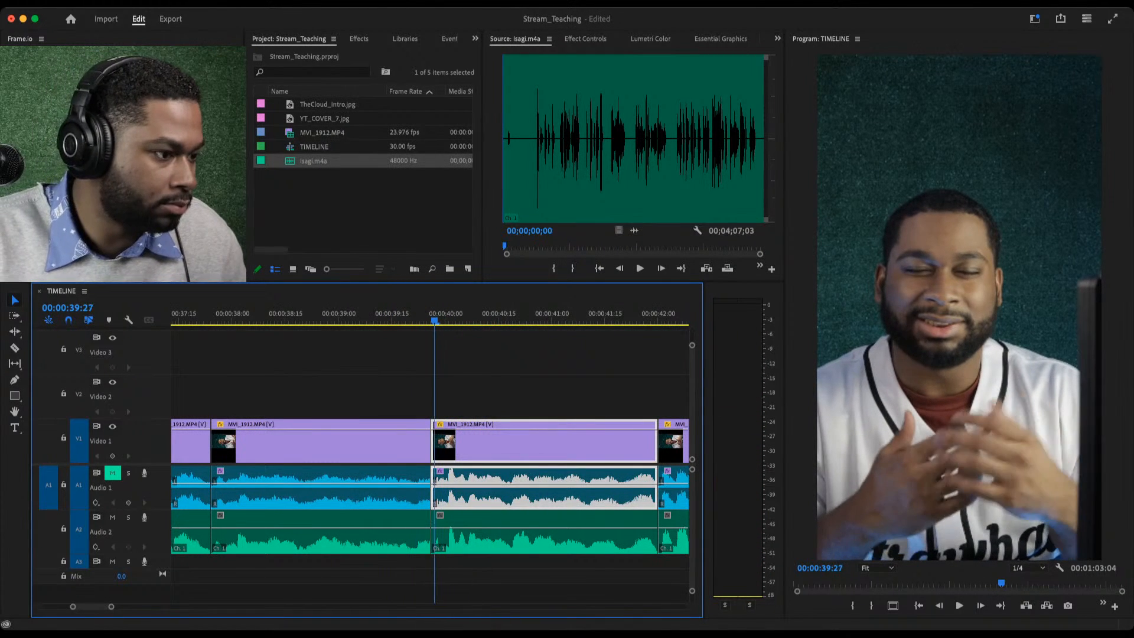
{"action": "key", "text": "Right"}
{"action": "key", "text": "q"}
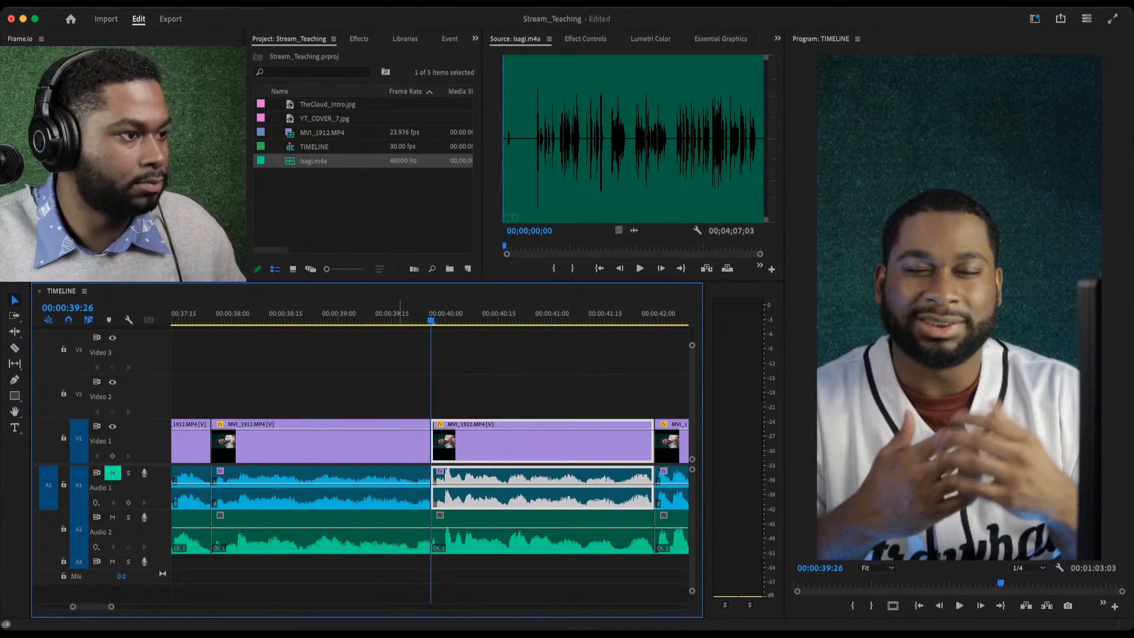
Replay the join at 00:00:39:26 from about 00:00:39:16 and keep listening up to about 00:00:43:06.
{"action": "left_click", "coordinate": [397, 309]}
{"action": "key", "text": "space"}
{"action": "left_click", "coordinate": [396, 313]}
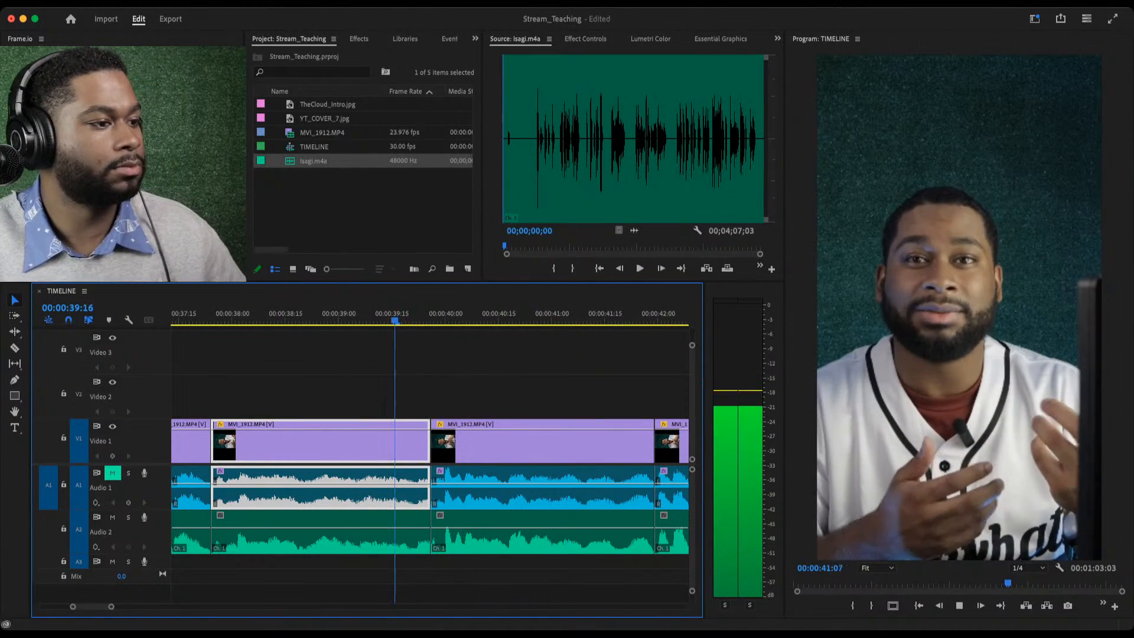
{"action": "key", "text": "space"}
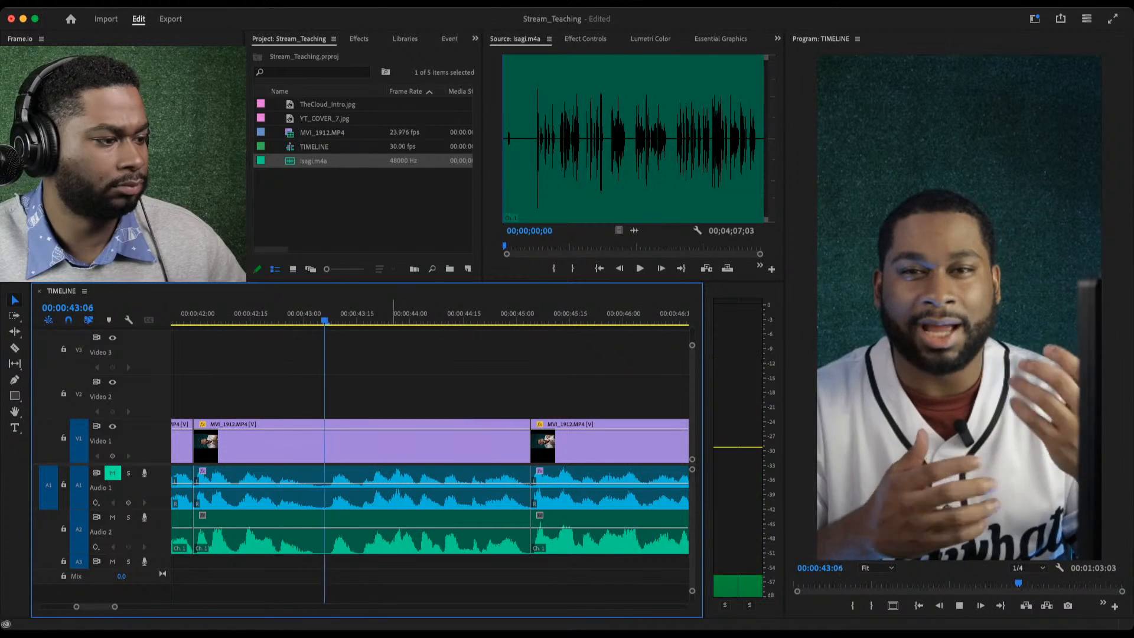
Replay the pause near 00:00:43:00 and split the picture and both audio tracks at 00:00:43:03.
{"action": "left_click_drag", "start_coordinate": [405, 314], "coordinate": [271, 313]}
{"action": "key", "text": "space"}
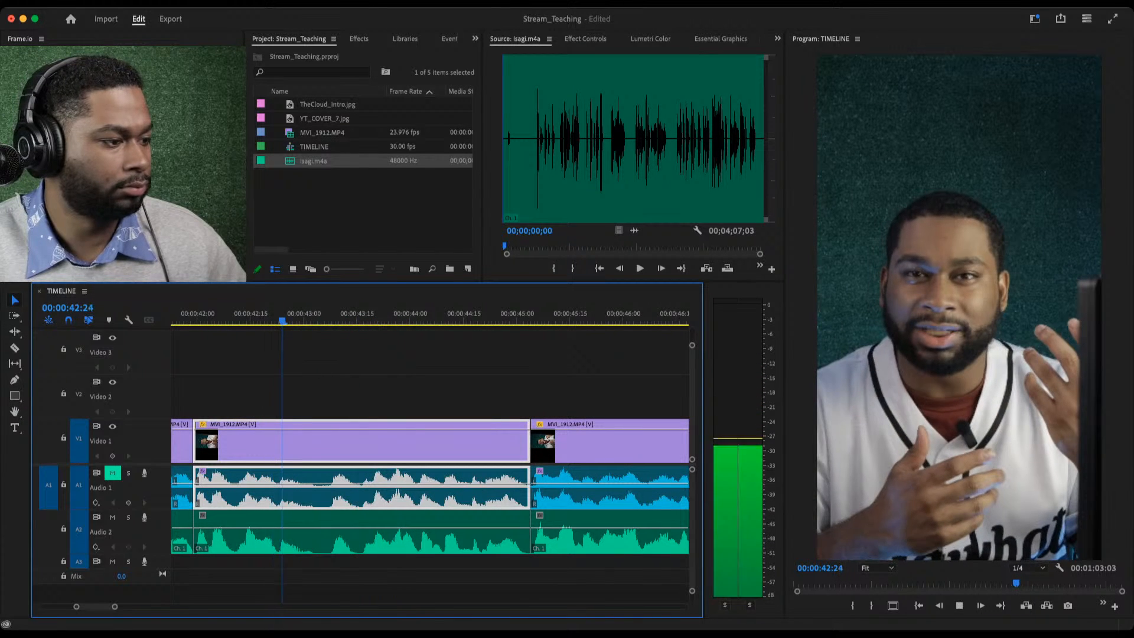
{"action": "key", "text": "space"}
{"action": "key", "text": "Right"}
{"action": "key", "text": "c"}
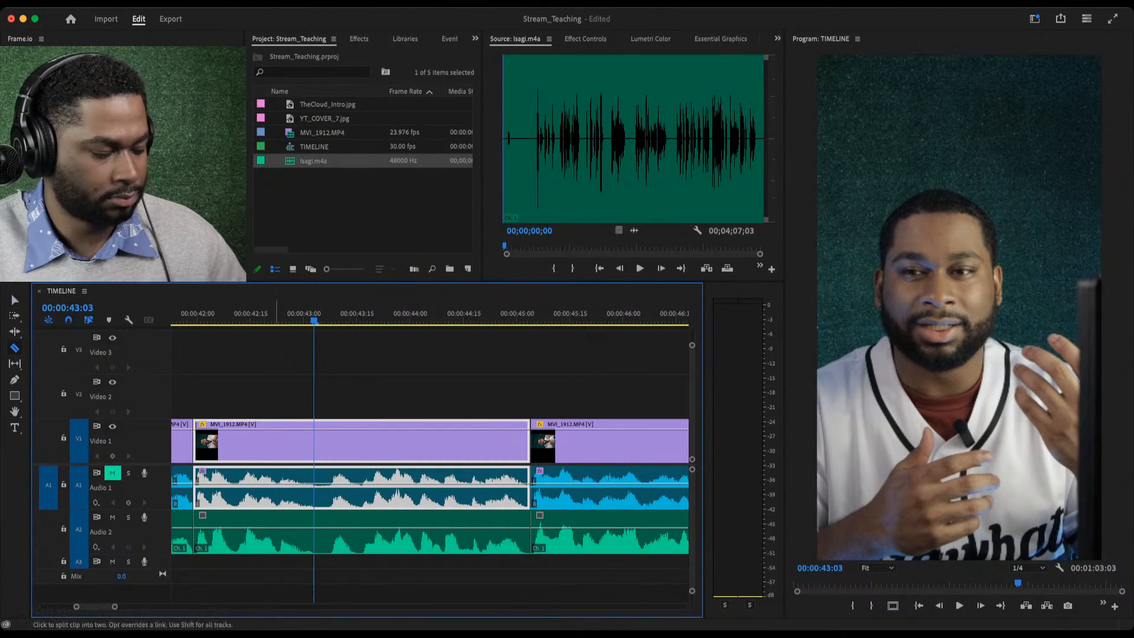
{"action": "left_click", "coordinate": [314, 444], "text": "shift"}
Ripple trim 13 frames of pause off the start of the clip after the 00:00:43:03 cut.
{"action": "key", "text": "space"}
{"action": "key", "text": "space"}
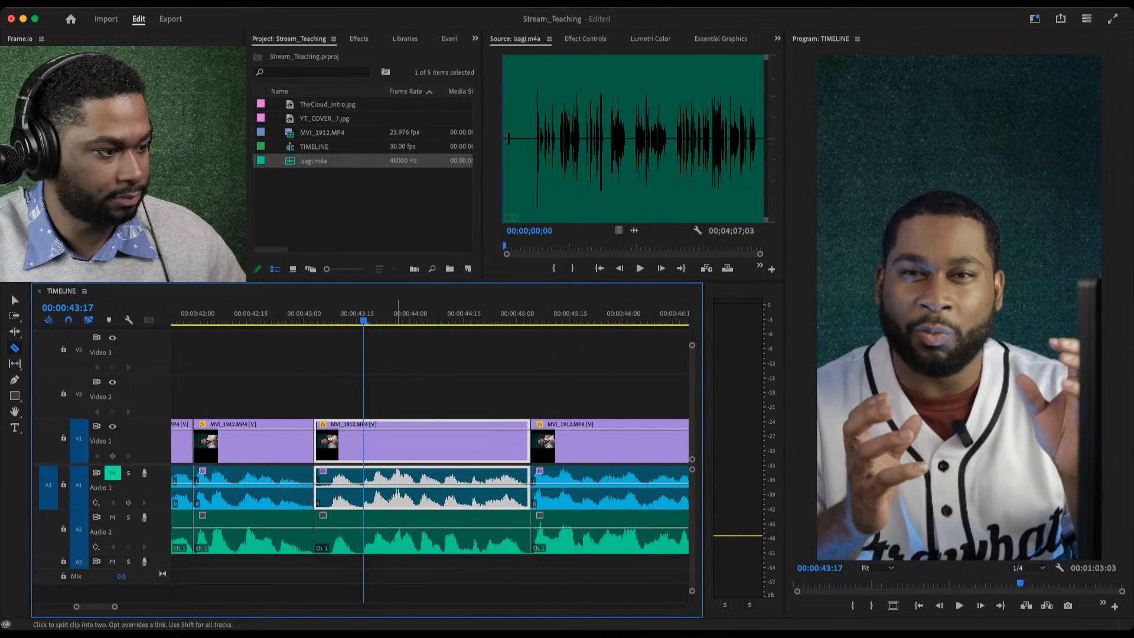
{"action": "key", "text": "Left"}
{"action": "key", "text": "Left"}
{"action": "key", "text": "q"}
Replay across the 00:00:43:03 join and ripple trim the end of the following clip at 00:00:44:18.
{"action": "left_click_drag", "start_coordinate": [314, 321], "coordinate": [229, 321]}
{"action": "key", "text": "space"}
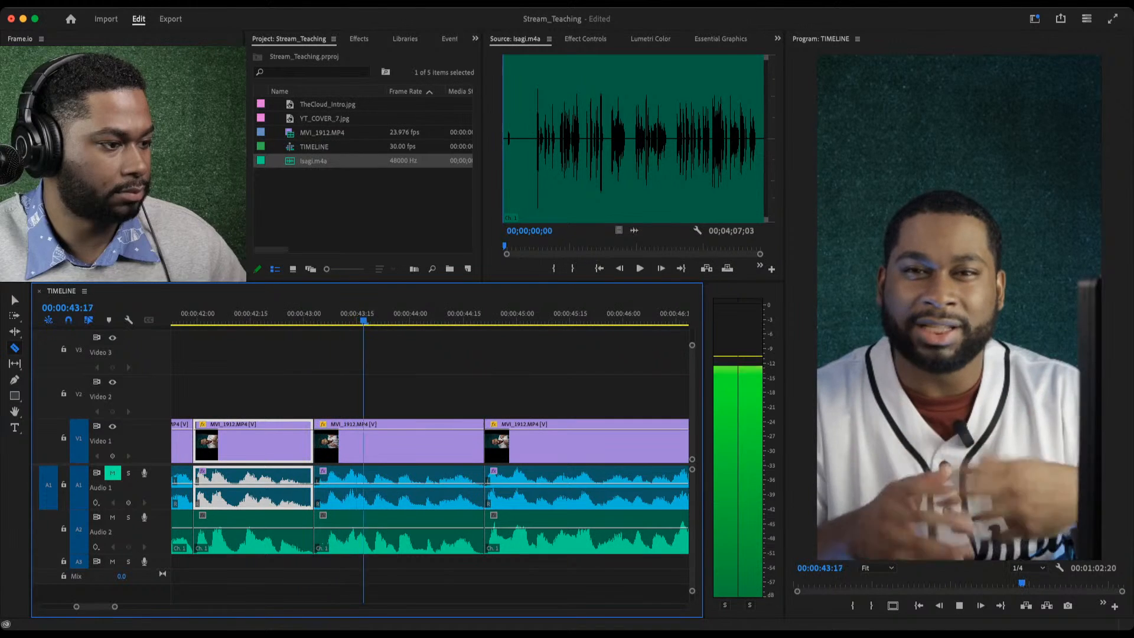
{"action": "key", "text": "space"}
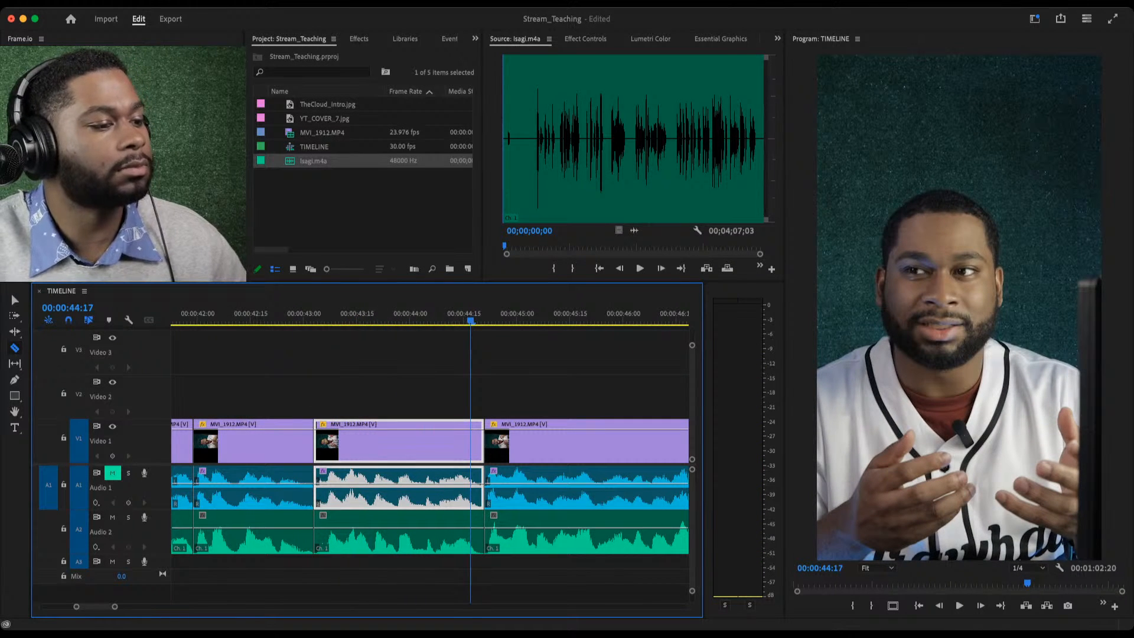
{"action": "left_click", "coordinate": [268, 320]}
{"action": "key", "text": "space"}
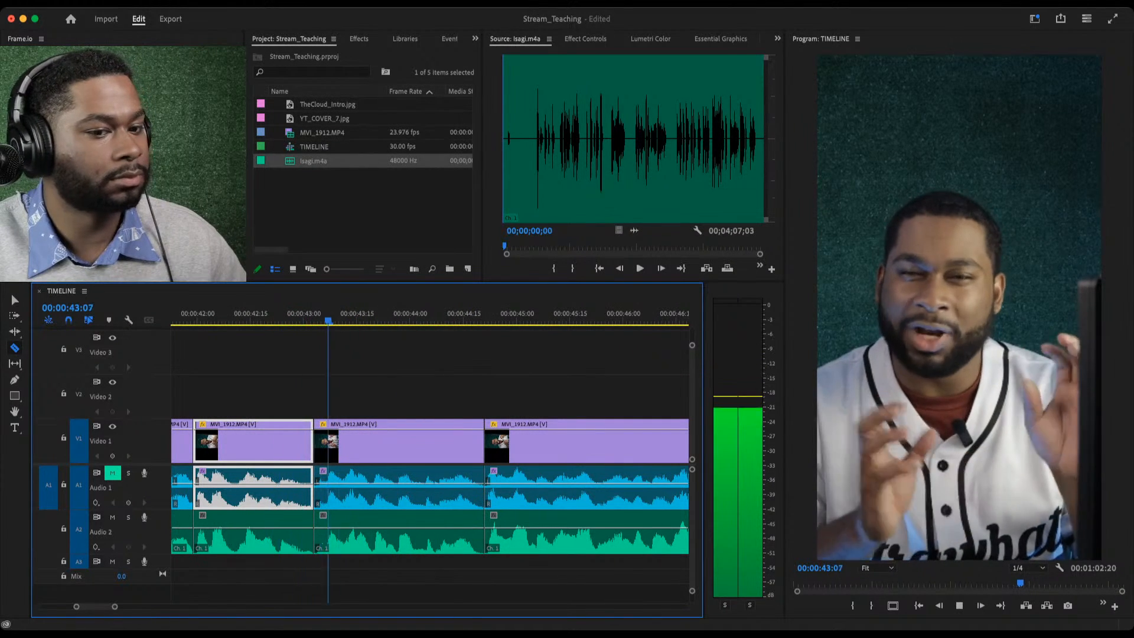
{"action": "key", "text": "space"}
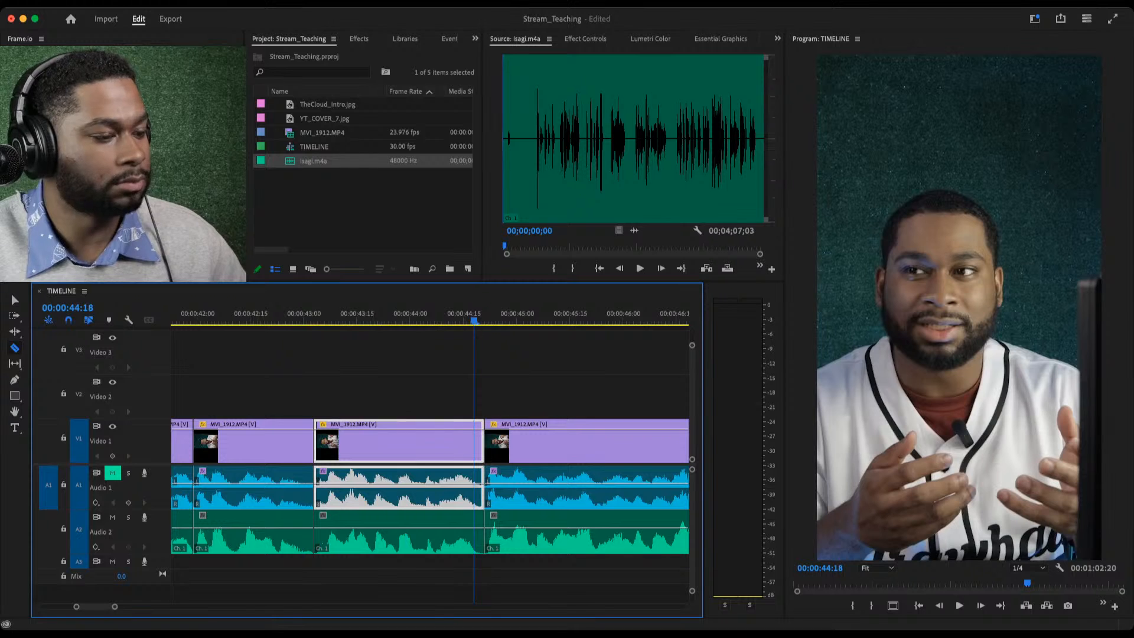
{"action": "key", "text": "w"}
Replay the trimmed joins and ripple trim the end of the clip before 00:00:43:03 back to 00:00:43:00.
{"action": "left_click", "coordinate": [271, 320]}
{"action": "key", "text": "space"}
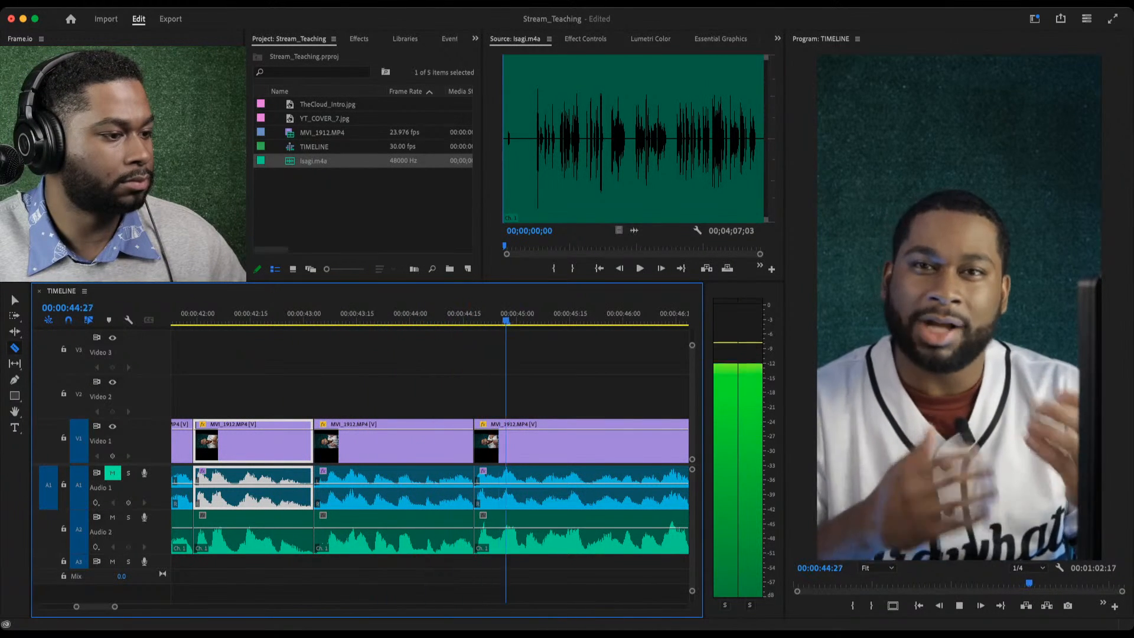
{"action": "left_click", "coordinate": [272, 319]}
{"action": "key", "text": "space"}
{"action": "key", "text": "space"}
{"action": "key", "text": "w"}
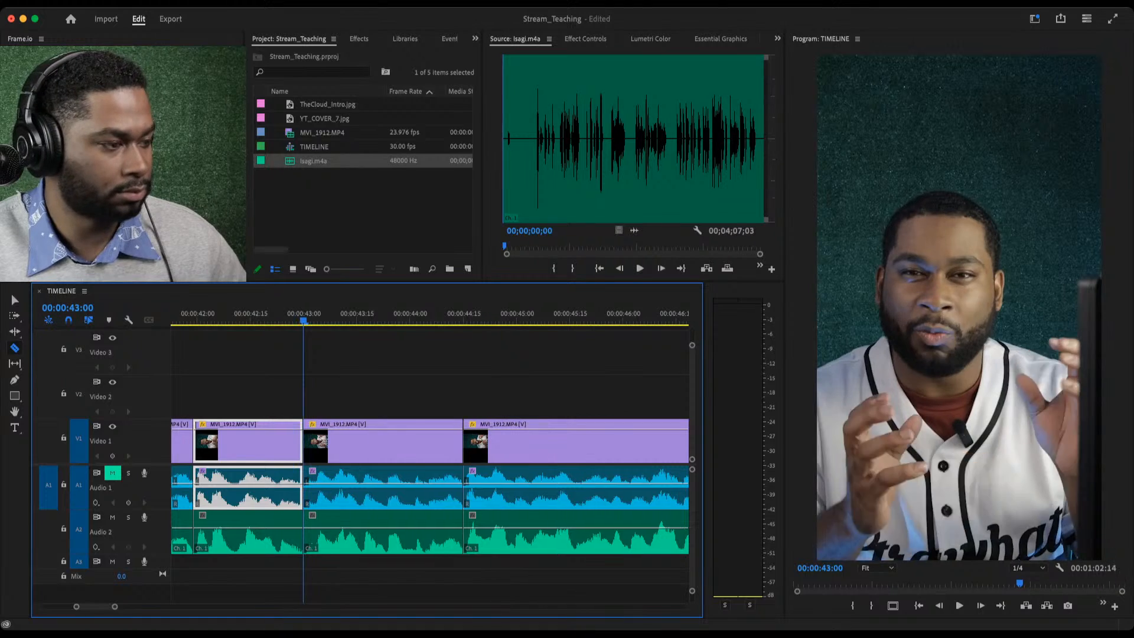
Play the sequence from about 00:00:42:07 to 00:00:50:02, checking the joins along the way.
{"action": "left_click", "coordinate": [222, 319]}
{"action": "key", "text": "space"}
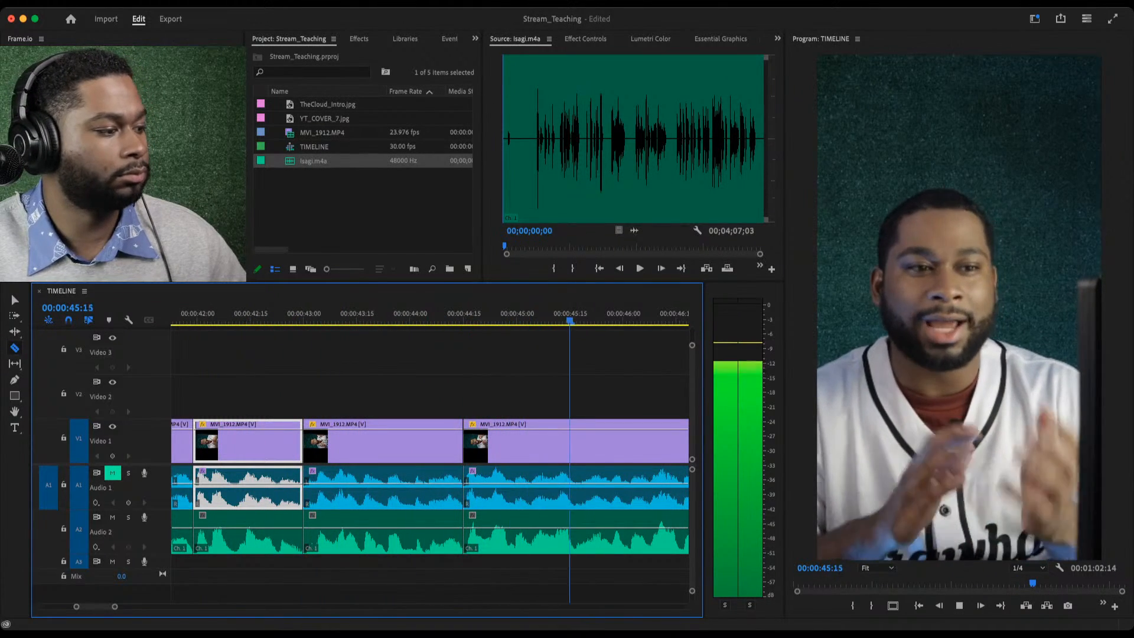
{"action": "key", "text": "minus"}
{"action": "key", "text": "minus"}
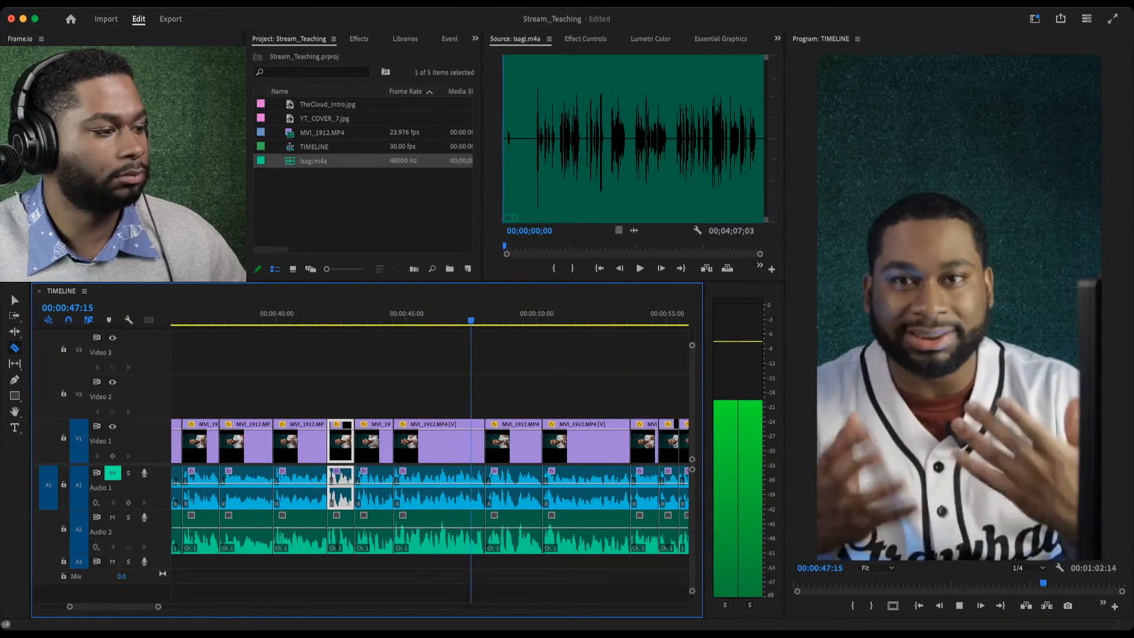
{"action": "key", "text": "equal"}
{"action": "key", "text": "equal"}
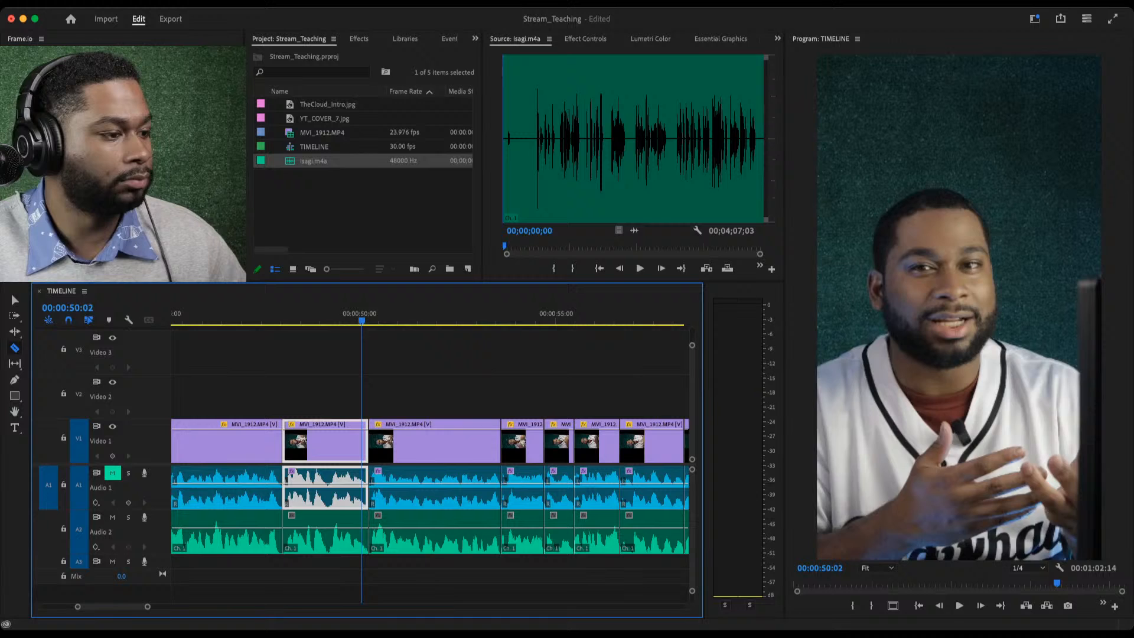
Ripple trim two frames off the start of the clip beginning near 00:00:50:08, and replay the join from 00:00:50:02.
{"action": "key", "text": "Down"}
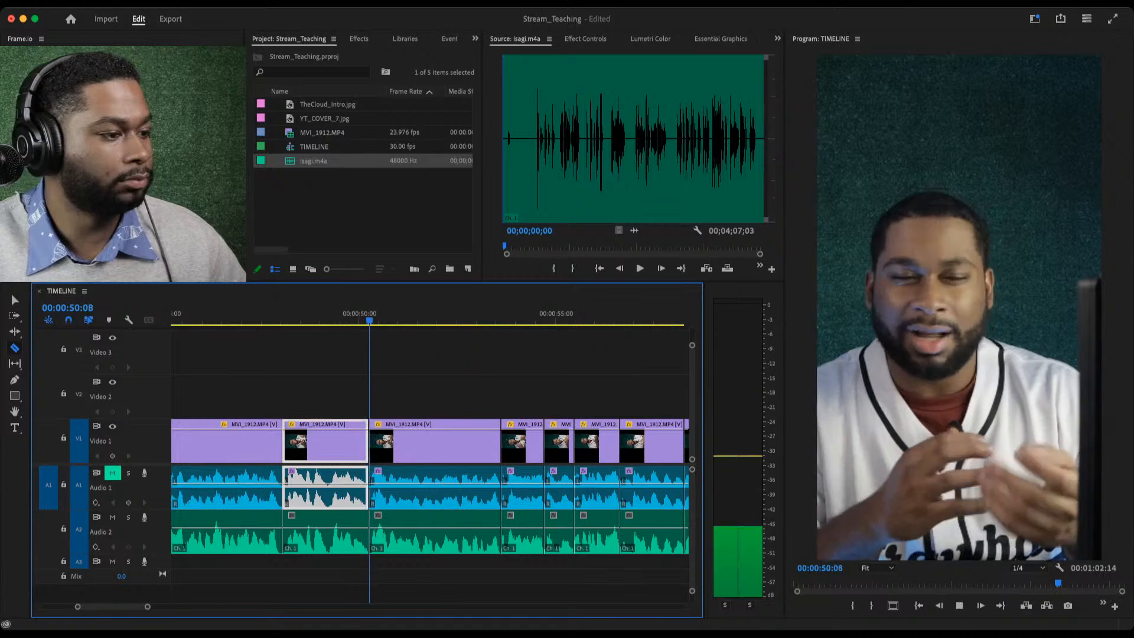
{"action": "key", "text": "q"}
{"action": "key", "text": "shift+Left"}
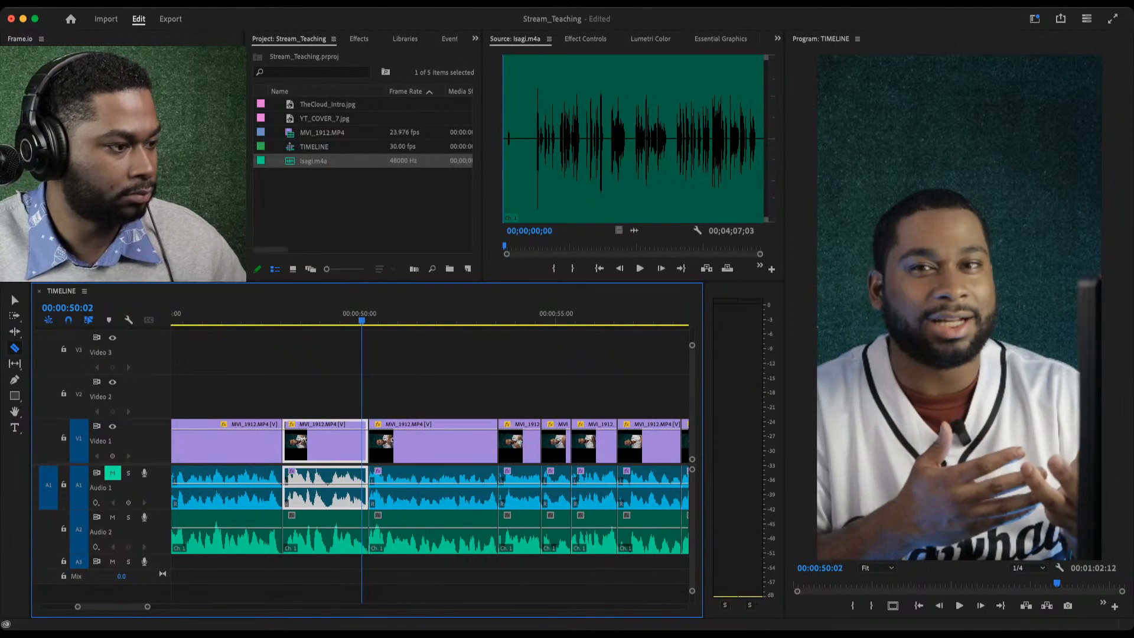
{"action": "key", "text": "space"}
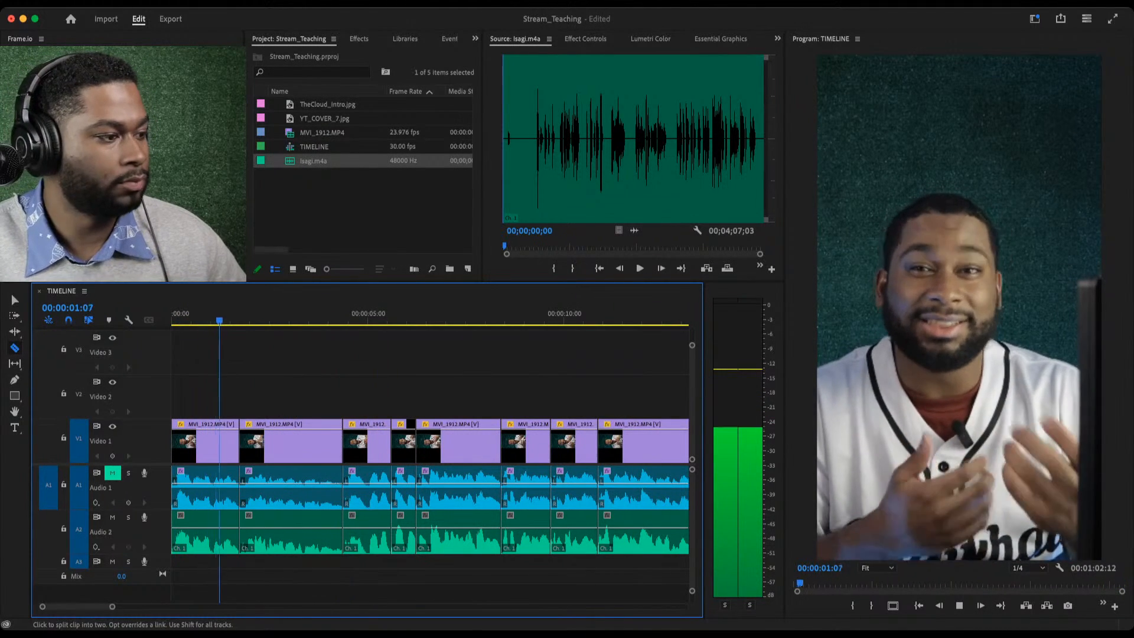
Replay the opening clips from the start of the sequence, checking the second clip and the join near 00:00:04:12.
{"action": "key", "text": "space"}
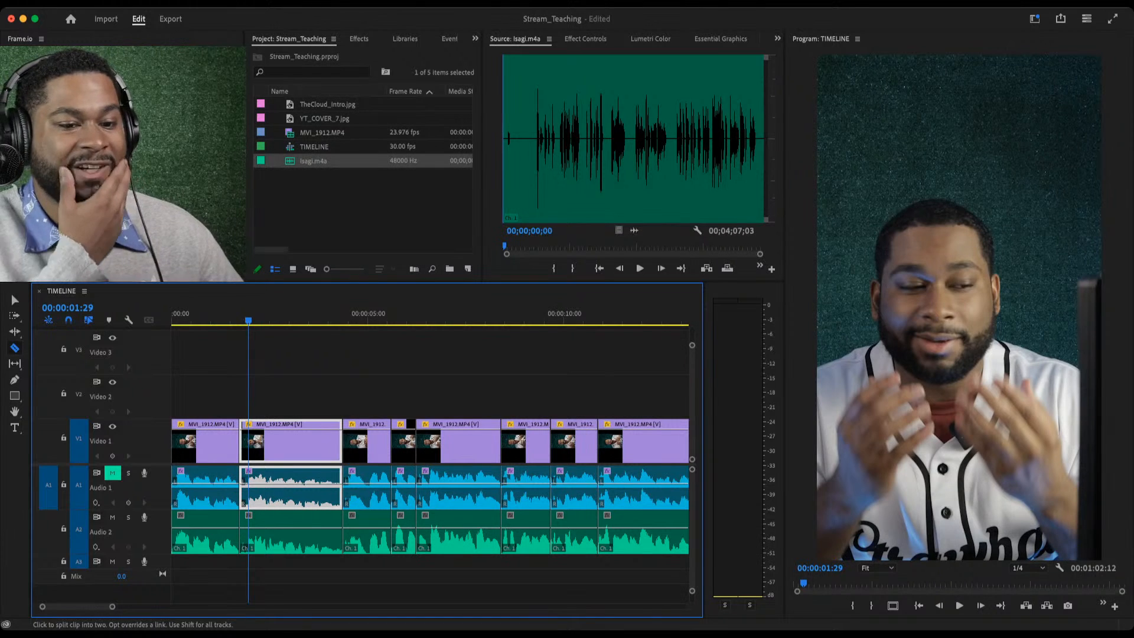
{"action": "key", "text": "space"}
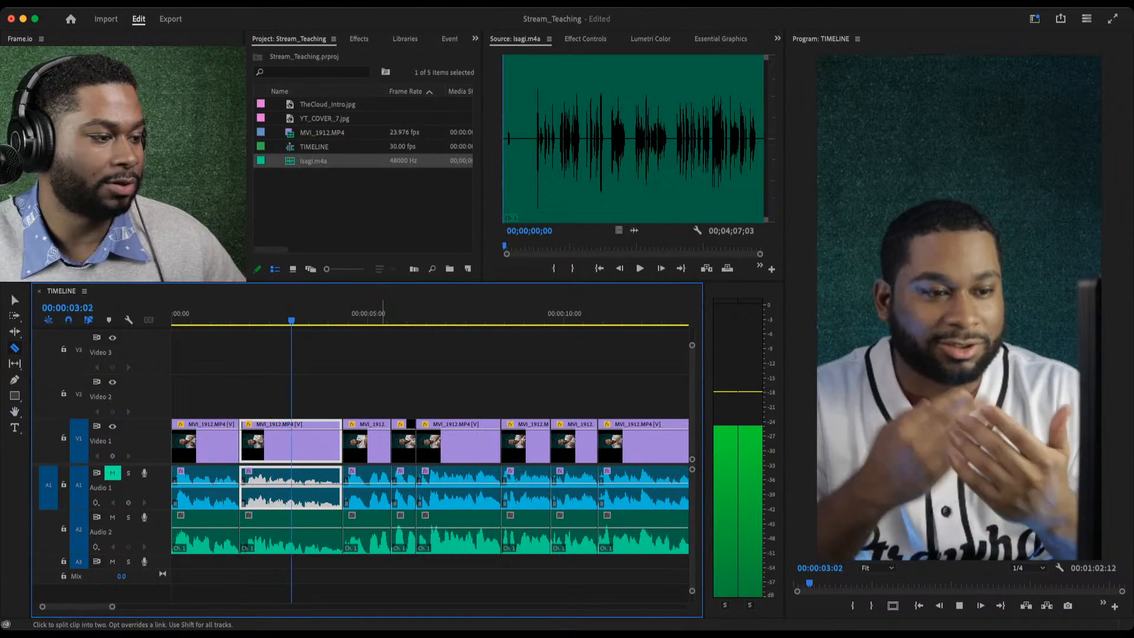
{"action": "key", "text": "space"}
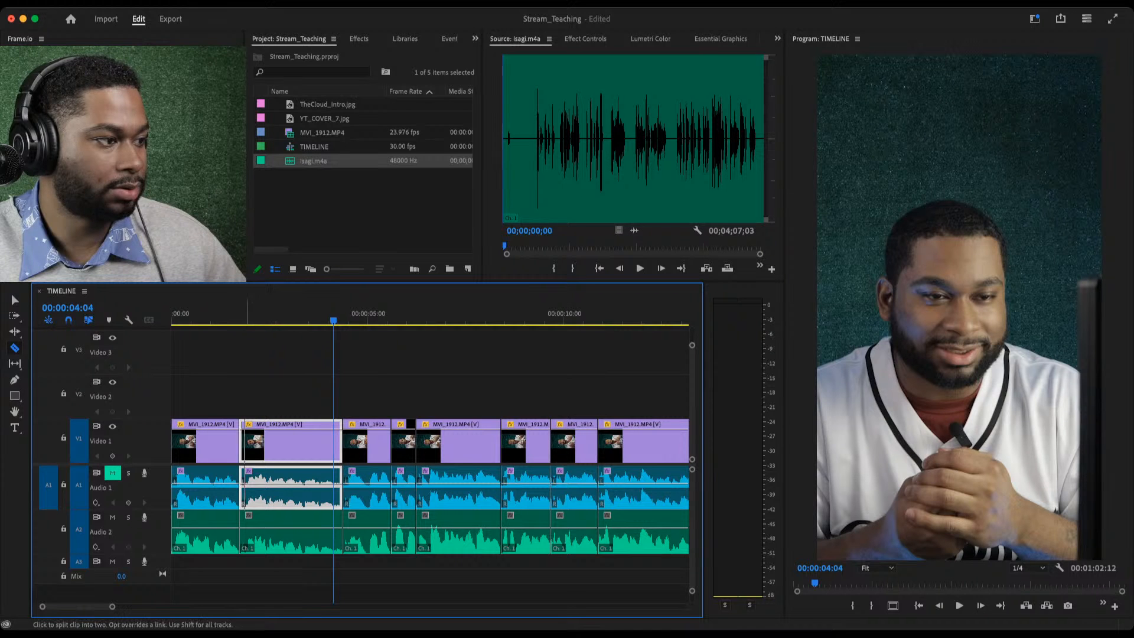
{"action": "key", "text": "Home"}
{"action": "key", "text": "space"}
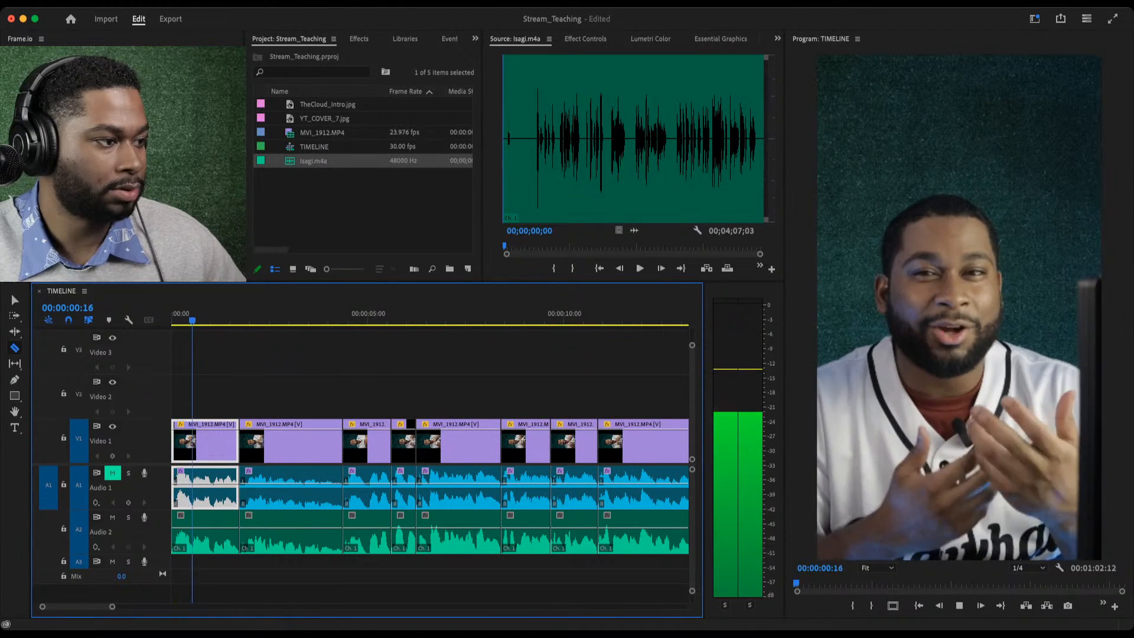
{"action": "left_click", "coordinate": [340, 315]}
{"action": "key", "text": "space"}
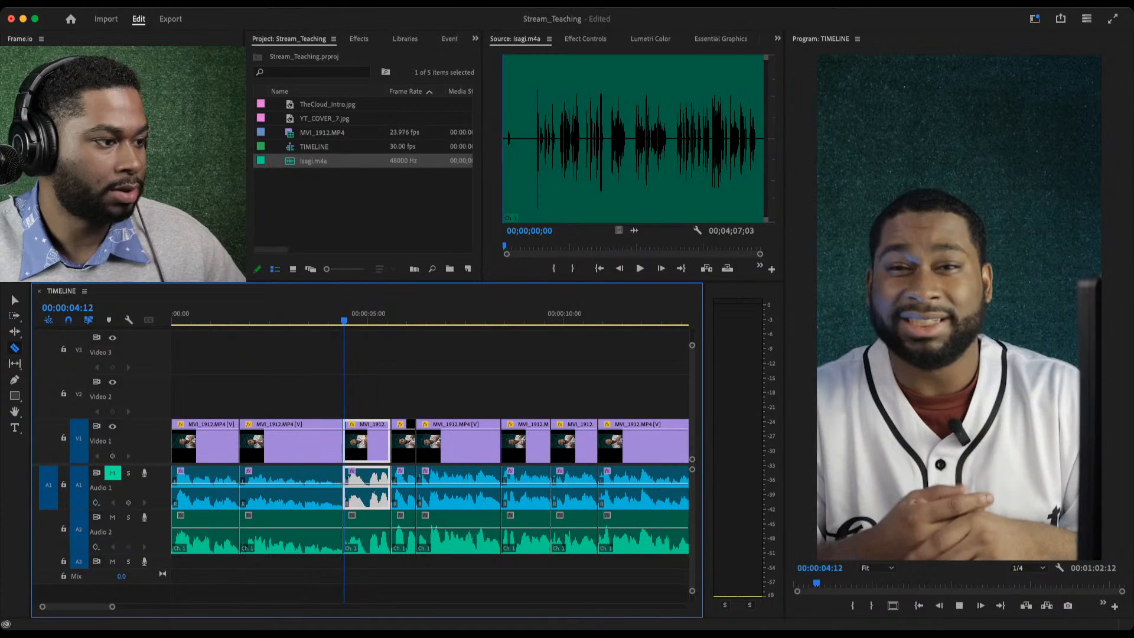
Delete the second clip of the sequence with its audio on both tracks, and close the gap it leaves.
{"action": "key", "text": "space"}
{"action": "key", "text": "v"}
{"action": "left_click_drag", "start_coordinate": [303, 369], "coordinate": [234, 602]}
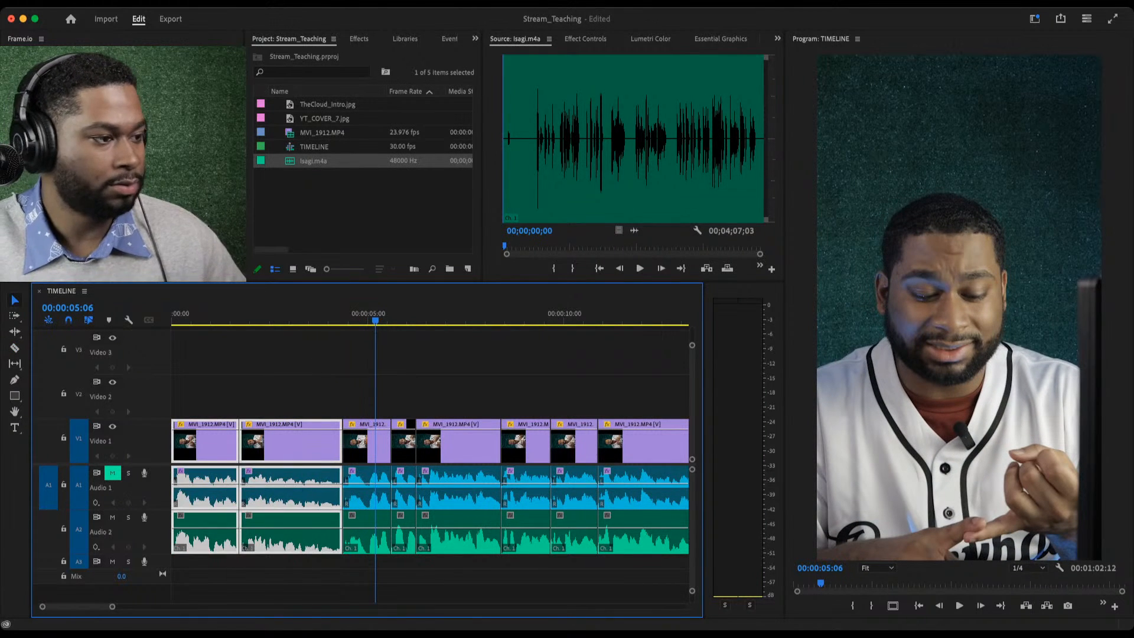
{"action": "left_click_drag", "start_coordinate": [283, 378], "coordinate": [289, 567]}
{"action": "key", "text": "Delete"}
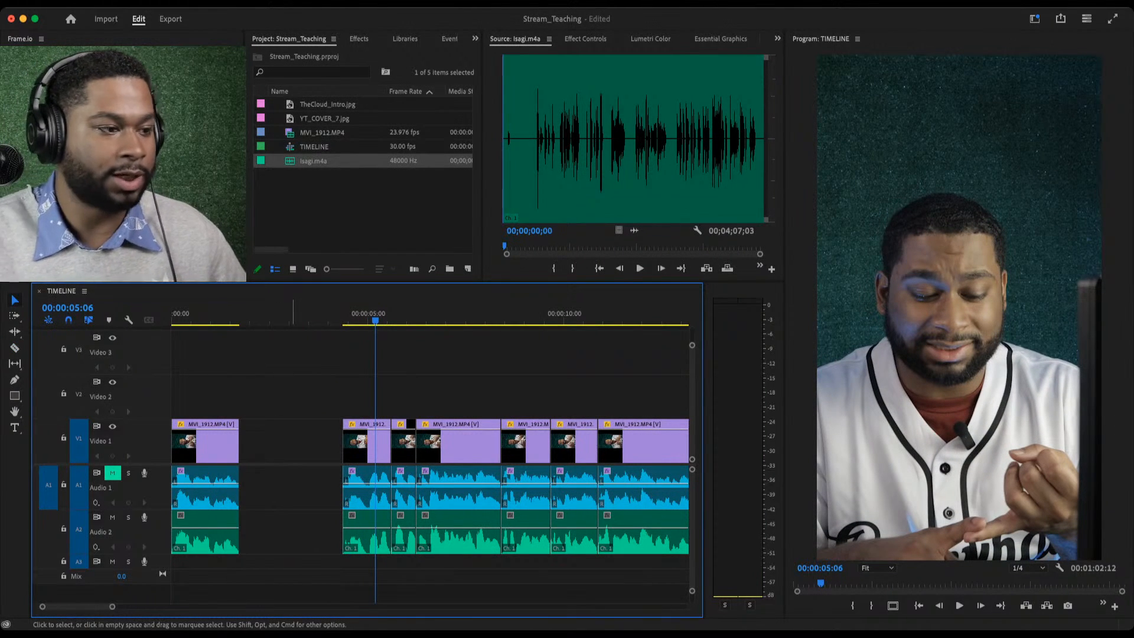
{"action": "left_click", "coordinate": [304, 441]}
{"action": "key", "text": "Delete"}
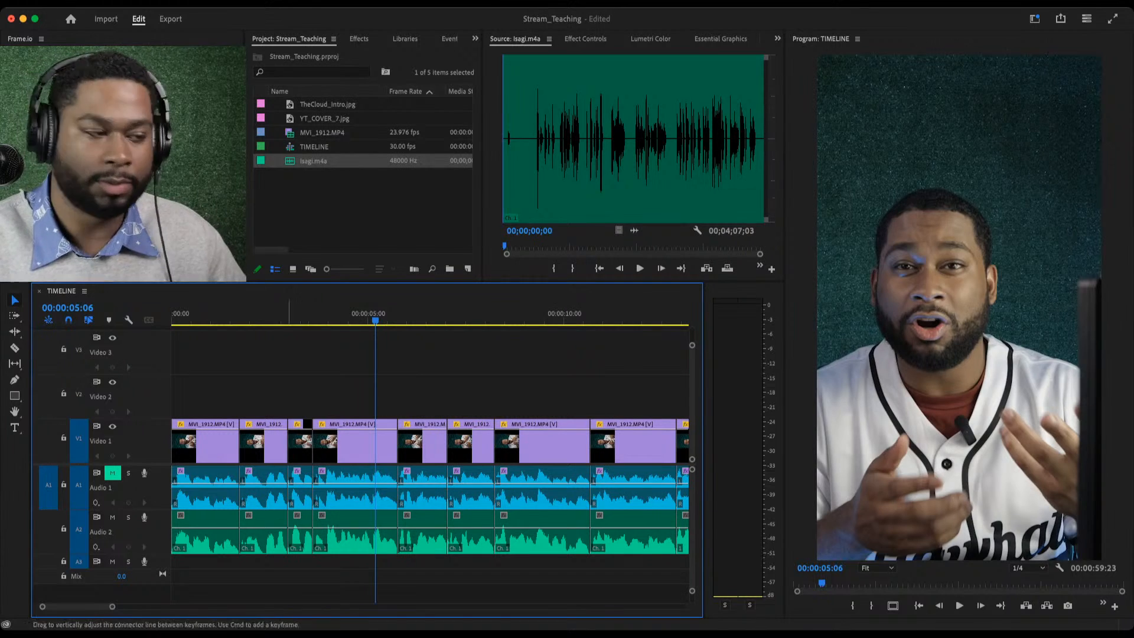
Play the shortened sequence from 00:00:00:07 to check the opening and following joins, and save the project.
{"action": "left_click", "coordinate": [233, 315]}
{"action": "left_click_drag", "start_coordinate": [233, 315], "coordinate": [180, 315]}
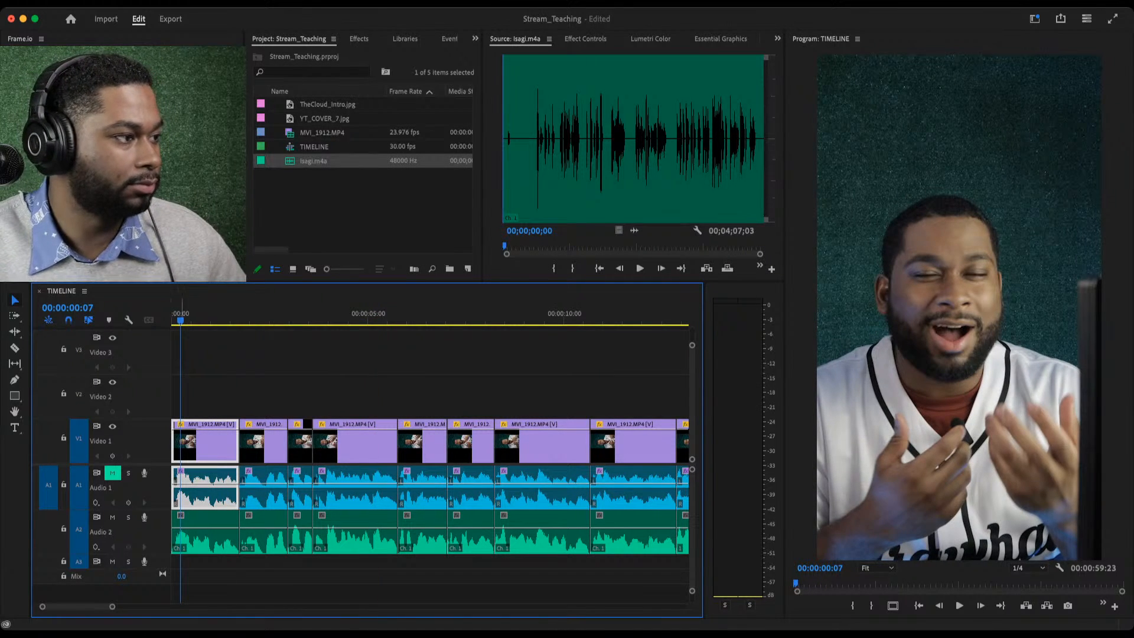
{"action": "key", "text": "space"}
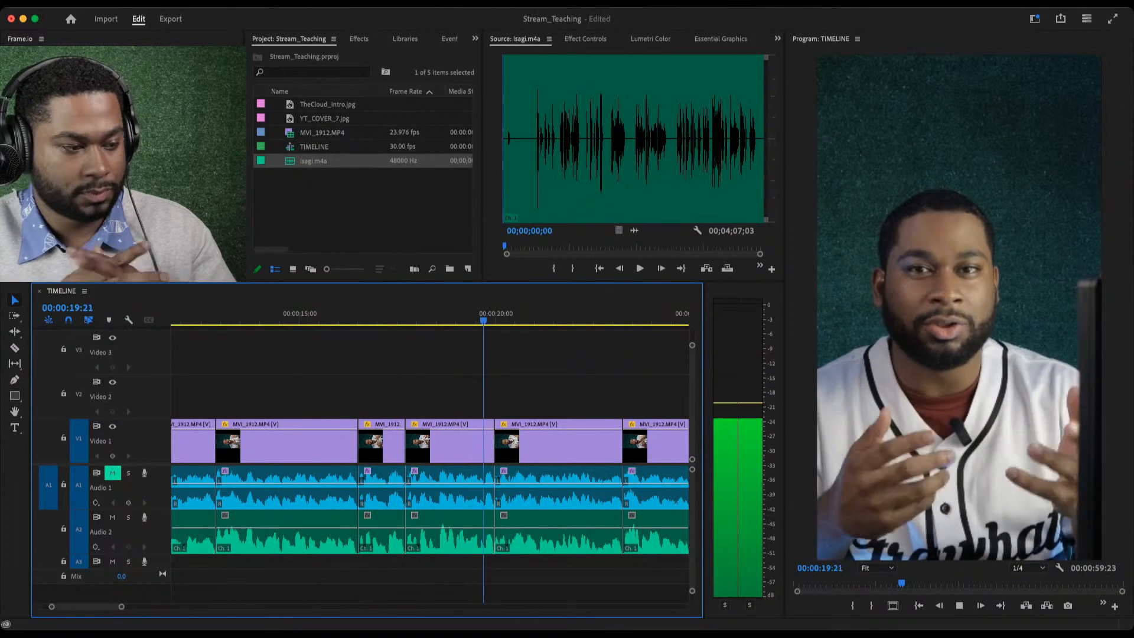
{"action": "key", "text": "space"}
{"action": "key", "text": "super+s"}
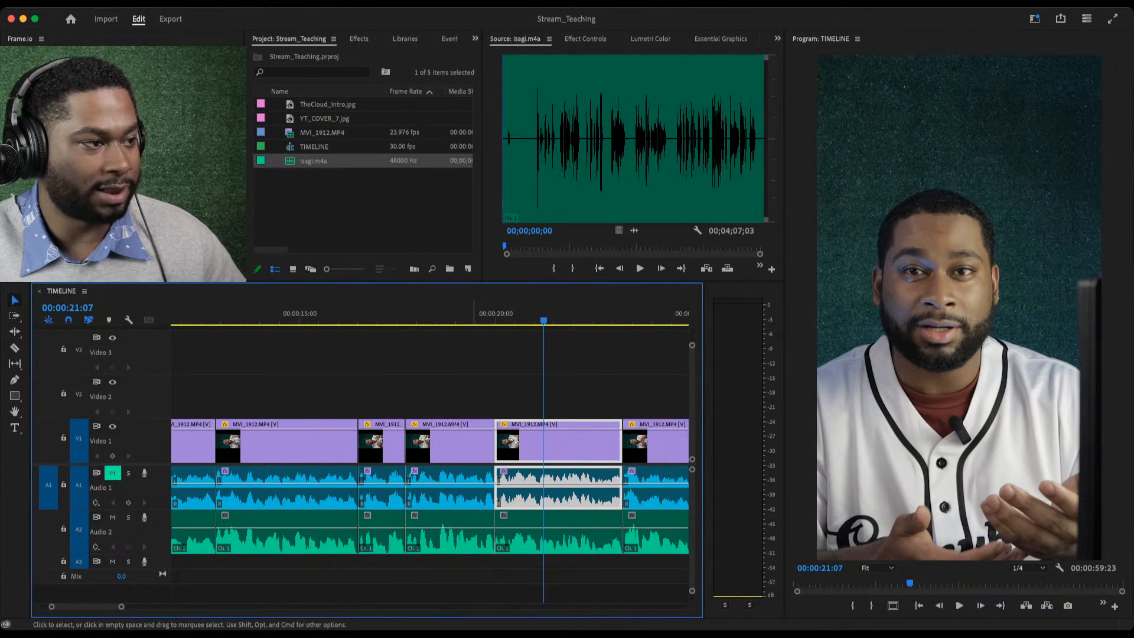
Show the whole sequence in the timeline and return the playhead to 00:00:00:00.
{"action": "left_click_drag", "start_coordinate": [545, 319], "coordinate": [368, 320]}
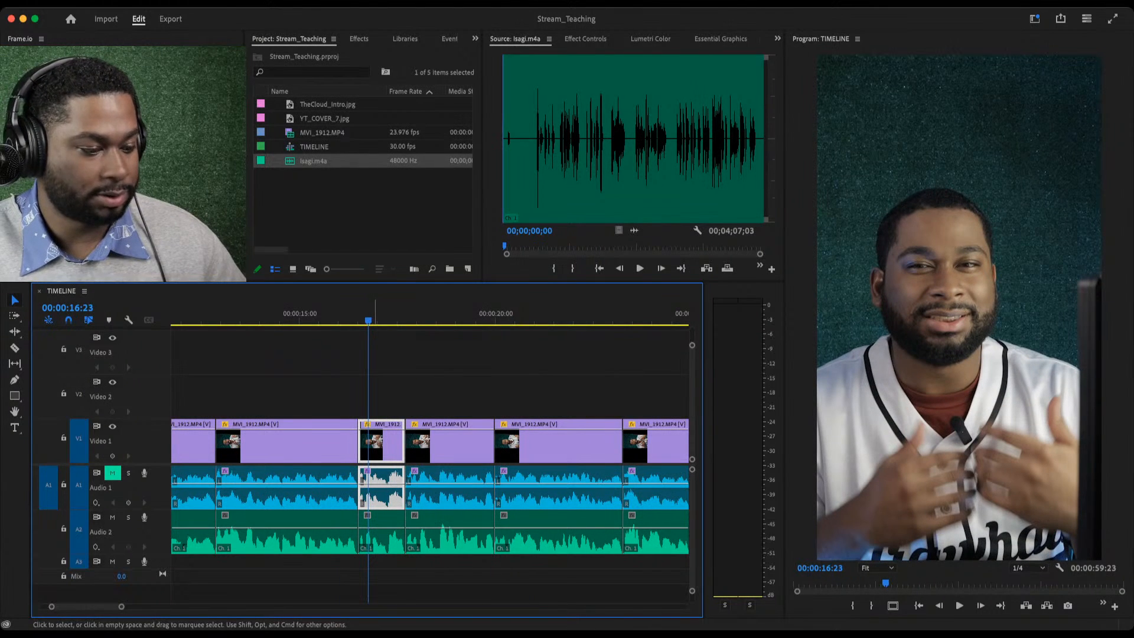
{"action": "key", "text": "super+Tab"}
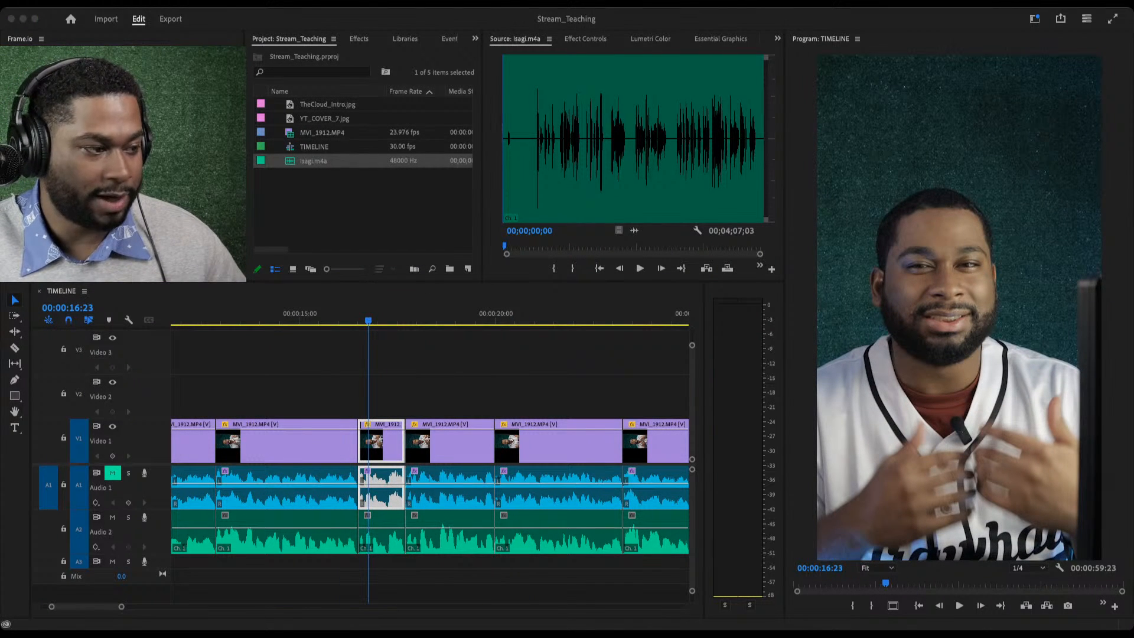
{"action": "key", "text": "super+Tab"}
{"action": "key", "text": "minus"}
{"action": "key", "text": "minus"}
{"action": "key", "text": "minus"}
{"action": "key", "text": "minus"}
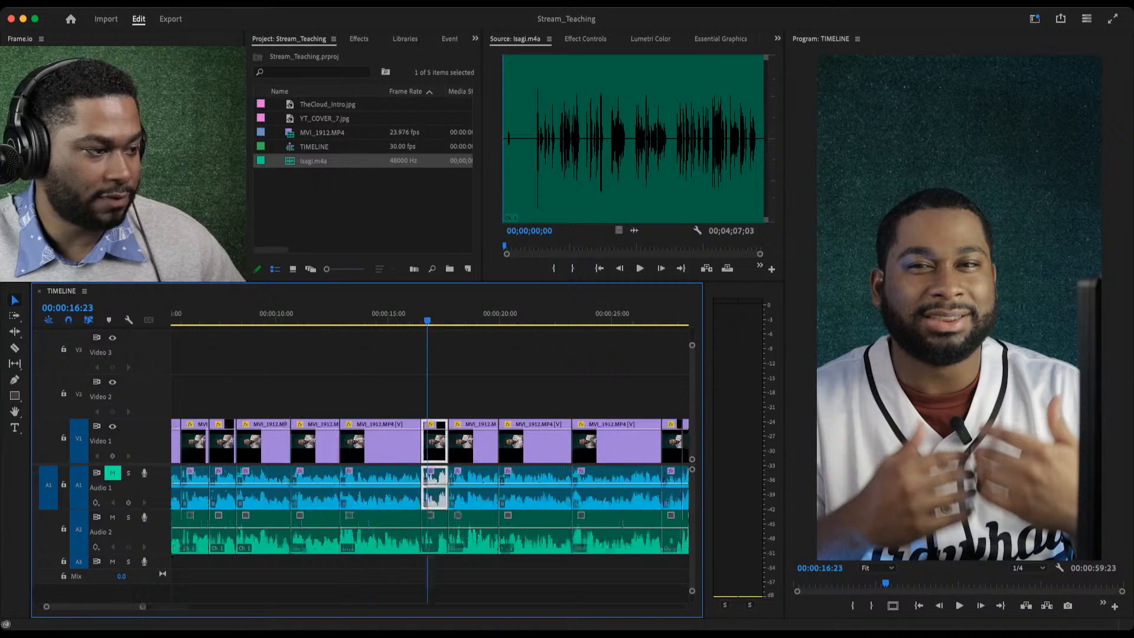
{"action": "key", "text": "Home"}
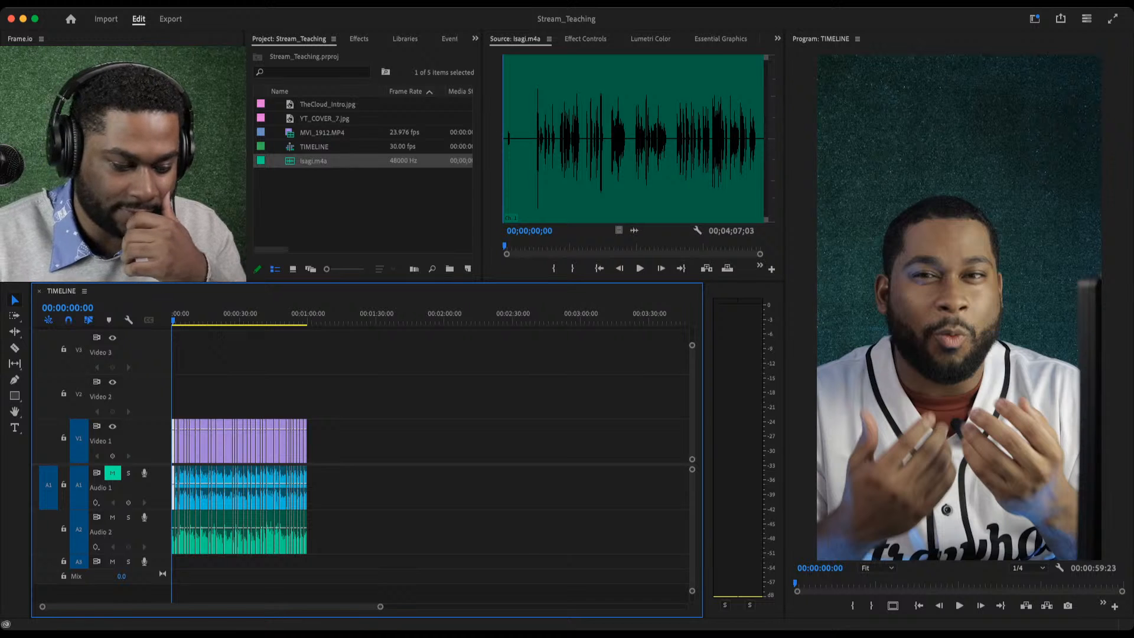
{"action": "key", "text": "super+Tab"}
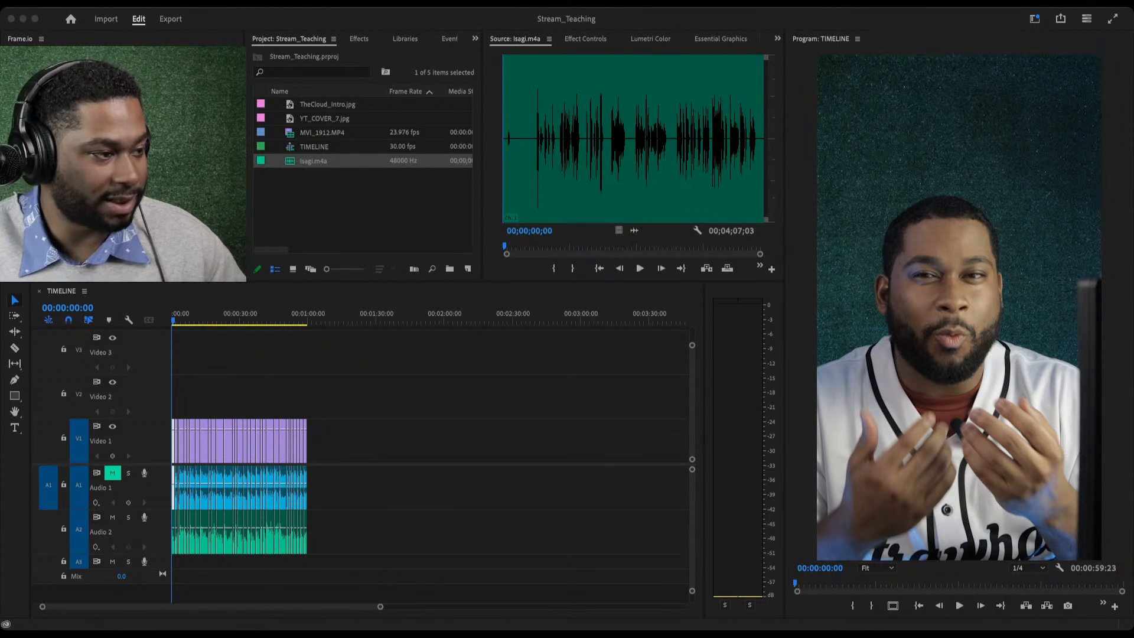
{"action": "left_click", "coordinate": [481, 496]}
{"action": "left_click_drag", "start_coordinate": [438, 547], "coordinate": [332, 417]}
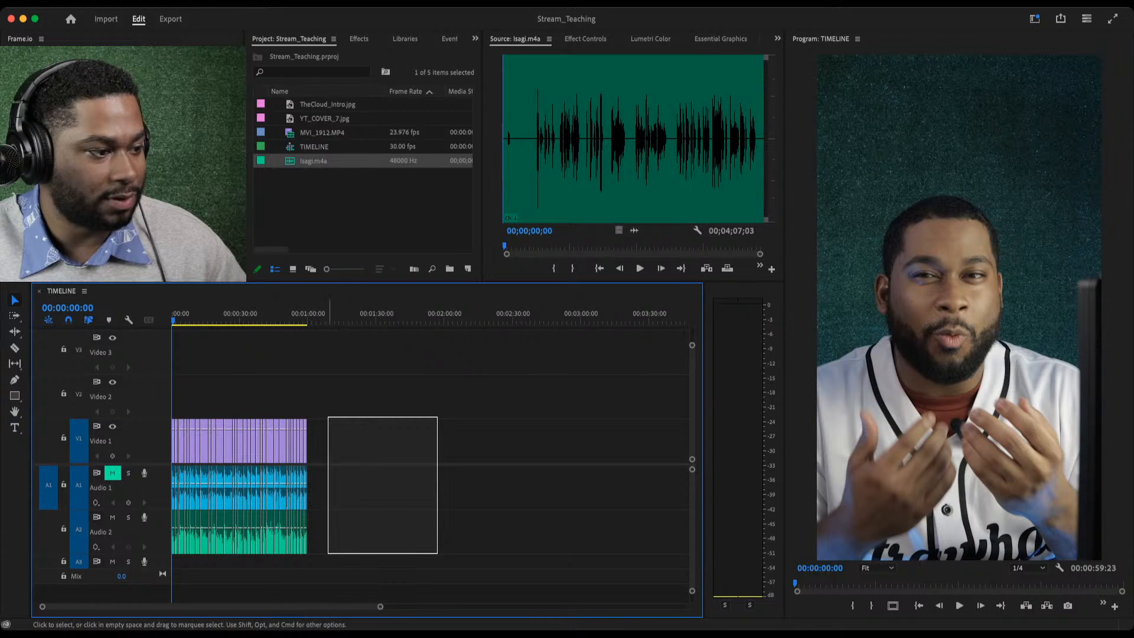
{"action": "left_click_drag", "start_coordinate": [328, 417], "coordinate": [313, 416]}
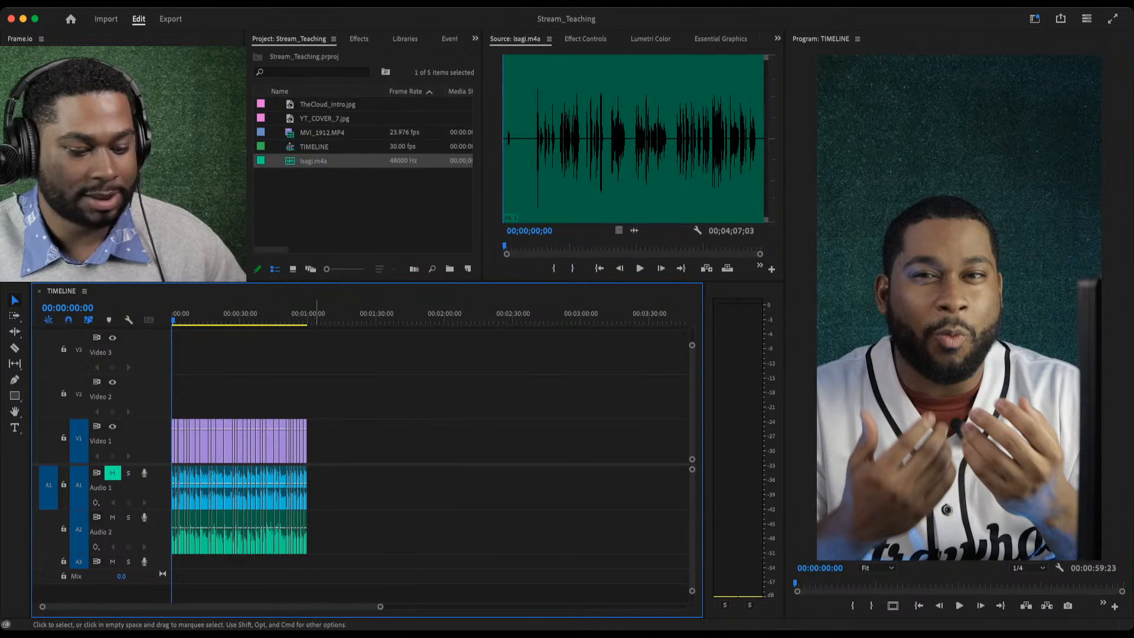